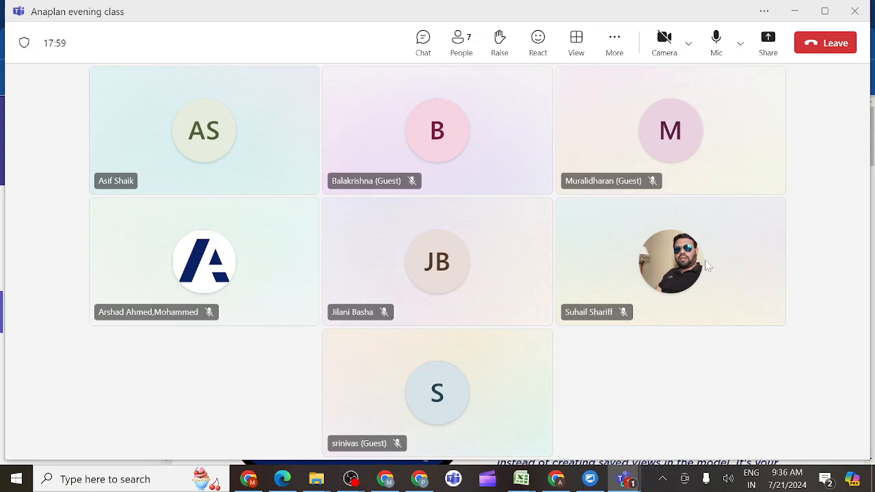
# - Share the entire screen in the Teams meeting with computer sound included
pyautogui.click(769, 41)
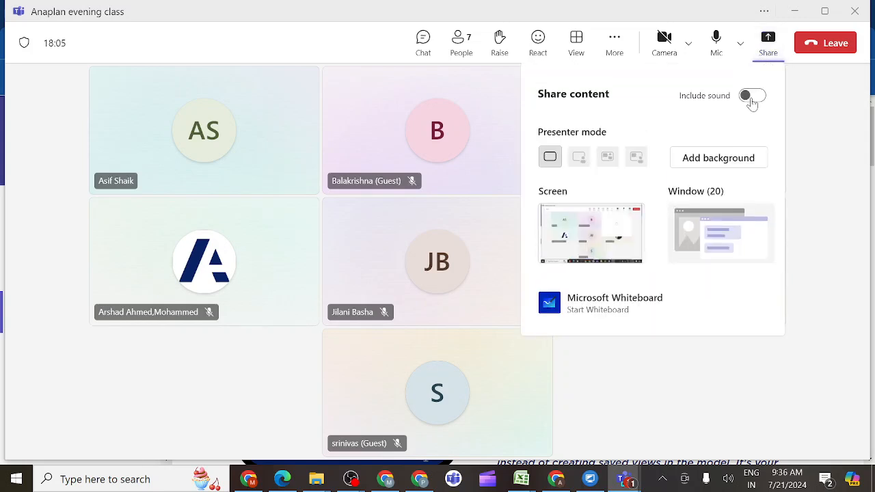
pyautogui.click(752, 99)
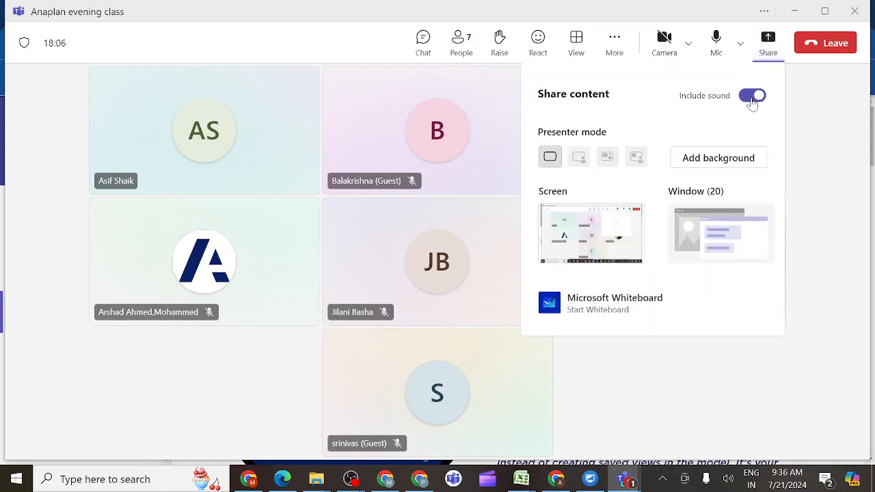
pyautogui.click(615, 231)
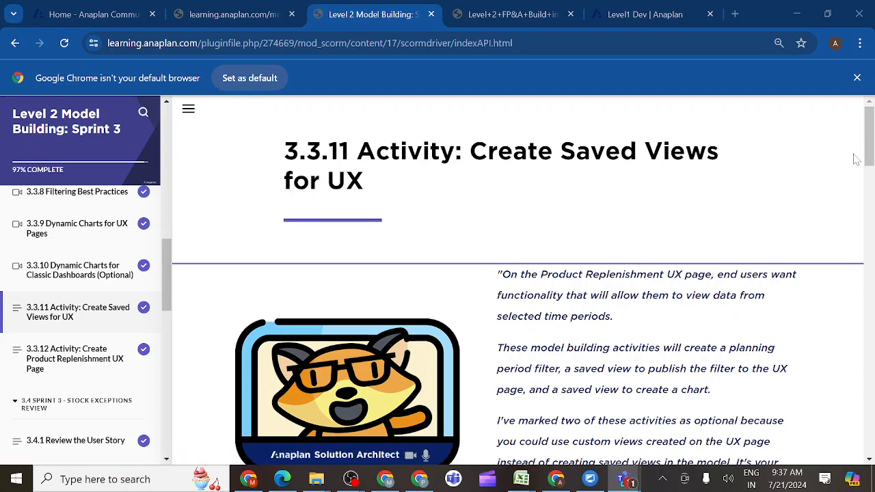
# - In the training page's section 3.3.11.1, copy the line item name Planning Period Filter and read the line item requirements
pyautogui.scroll(-1, 868, 160)
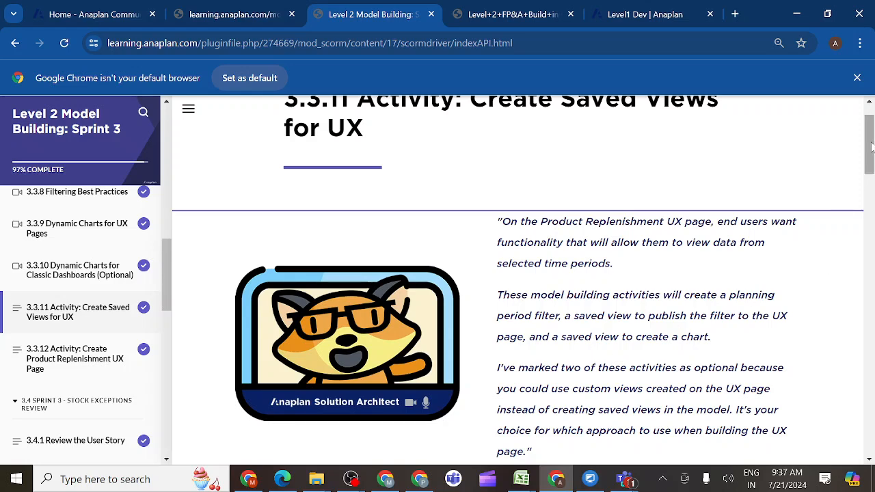
pyautogui.moveTo(871, 147); pyautogui.dragTo(872, 185)
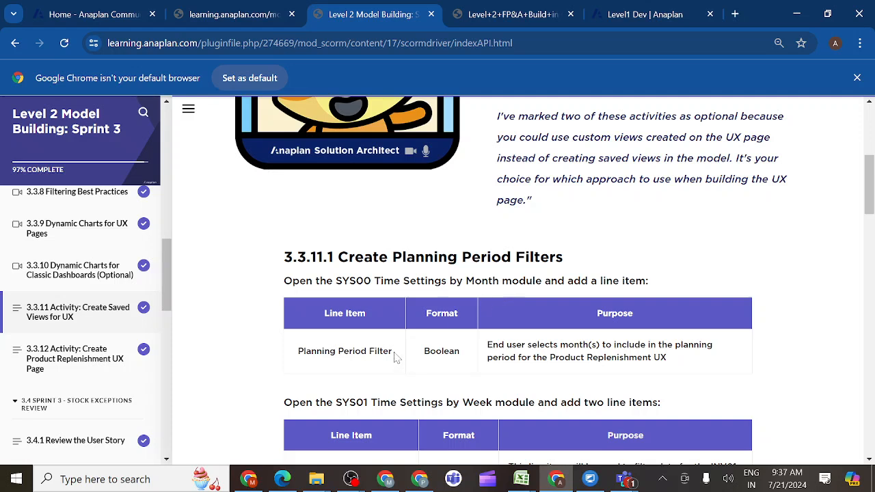
pyautogui.moveTo(394, 357); pyautogui.dragTo(299, 354)
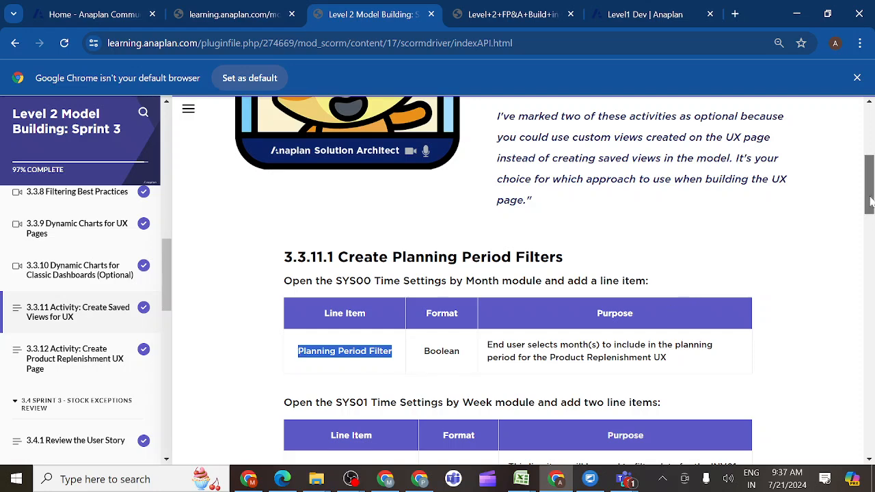
pyautogui.scroll(-1, 870, 199)
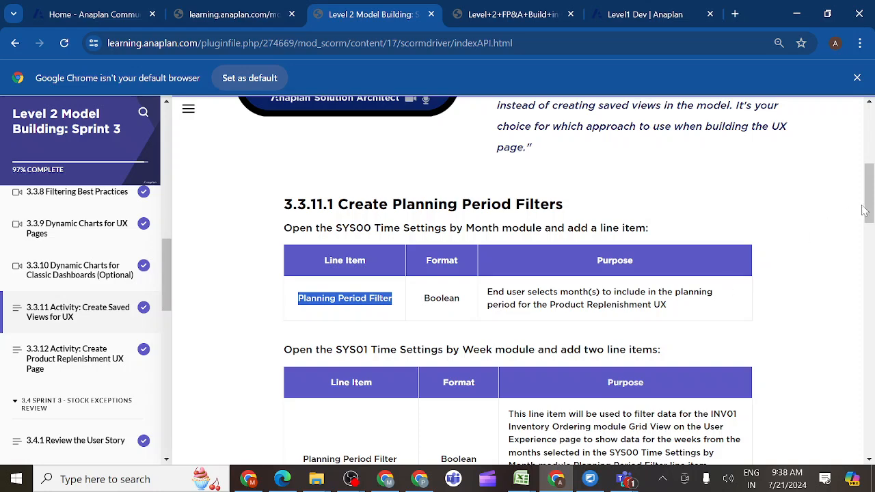
pyautogui.moveTo(867, 211); pyautogui.dragTo(872, 221)
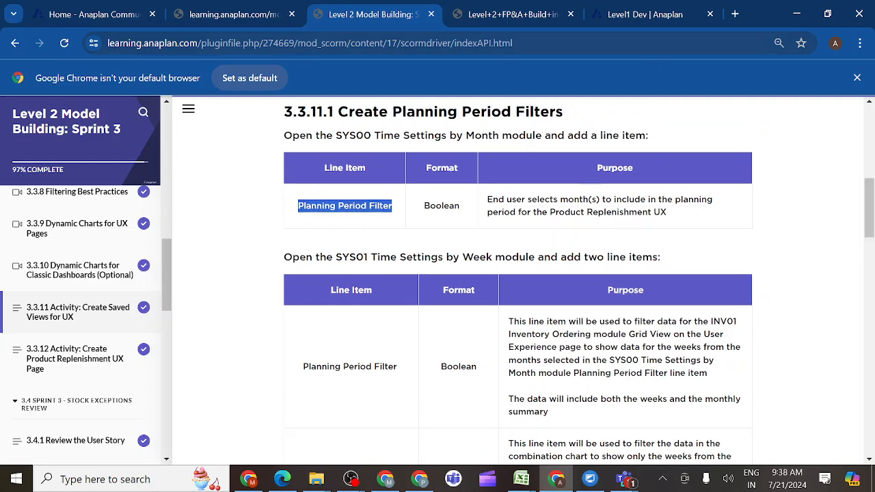
# - Switch to Anaplan and open the Level2 supply chain model in the Talent builder 433 workspace
pyautogui.click(633, 19)
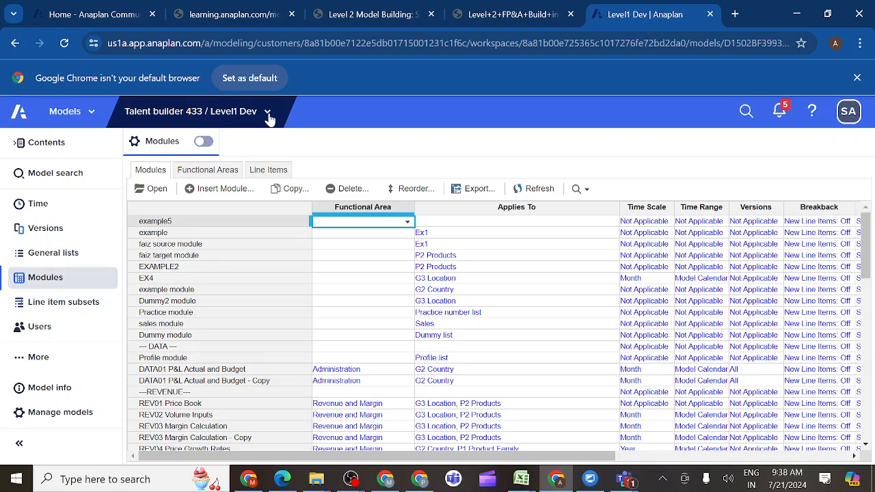
pyautogui.click(268, 113)
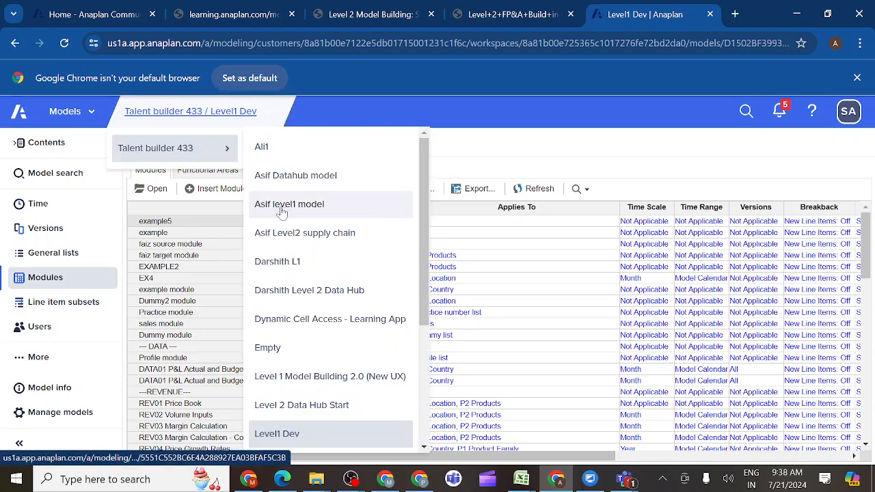
pyautogui.click(305, 235)
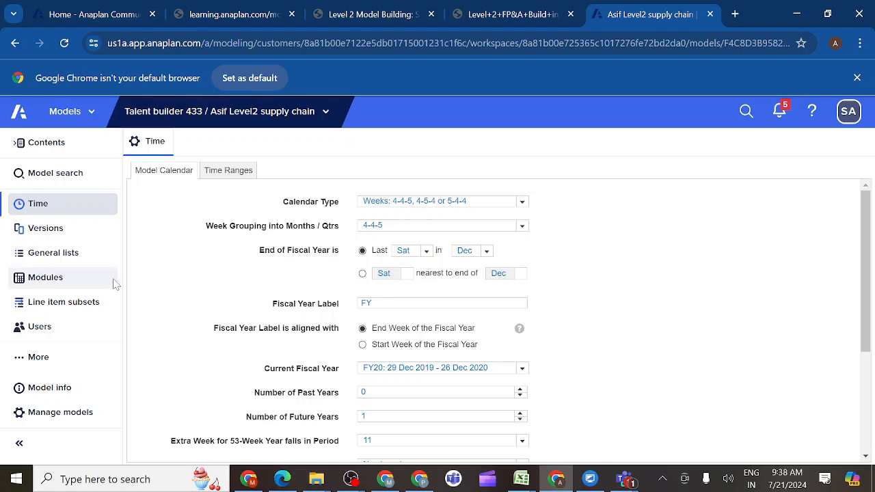
# - Open the SYS00 Time Settings by Month module from the model's module list
pyautogui.click(87, 281)
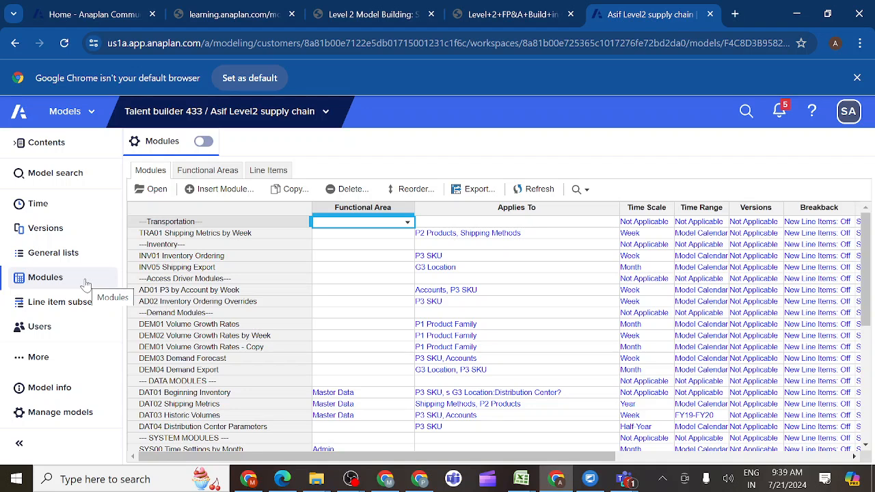
pyautogui.click(86, 283)
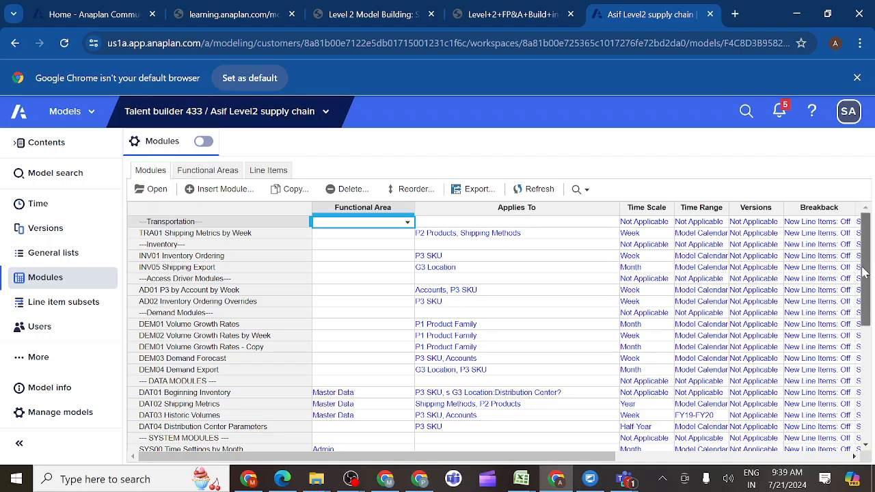
pyautogui.moveTo(864, 283); pyautogui.dragTo(864, 294)
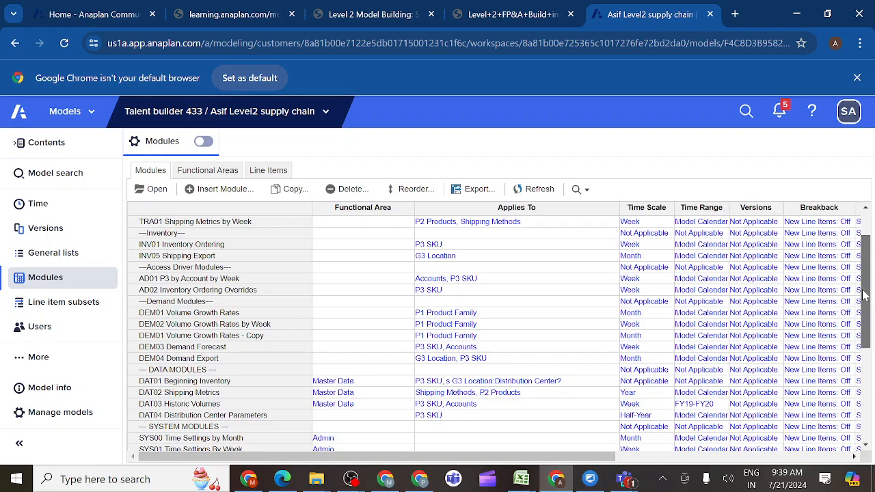
pyautogui.moveTo(864, 294); pyautogui.dragTo(865, 301)
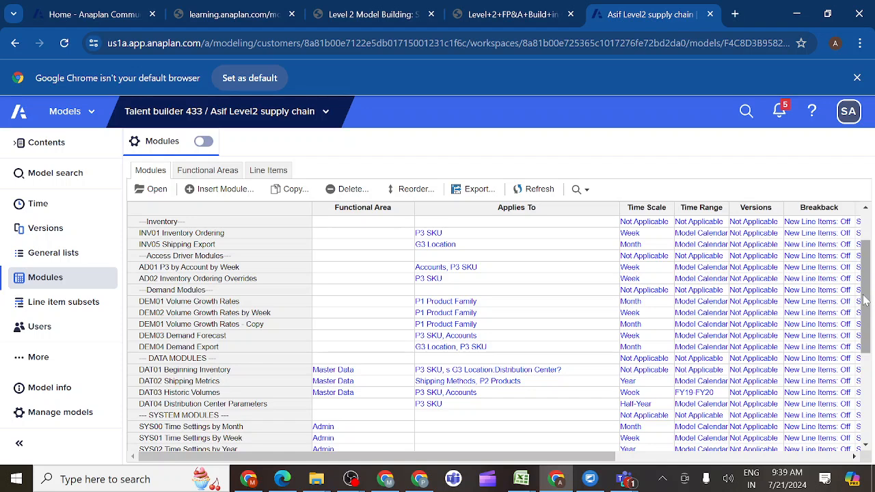
pyautogui.moveTo(865, 301); pyautogui.dragTo(865, 318)
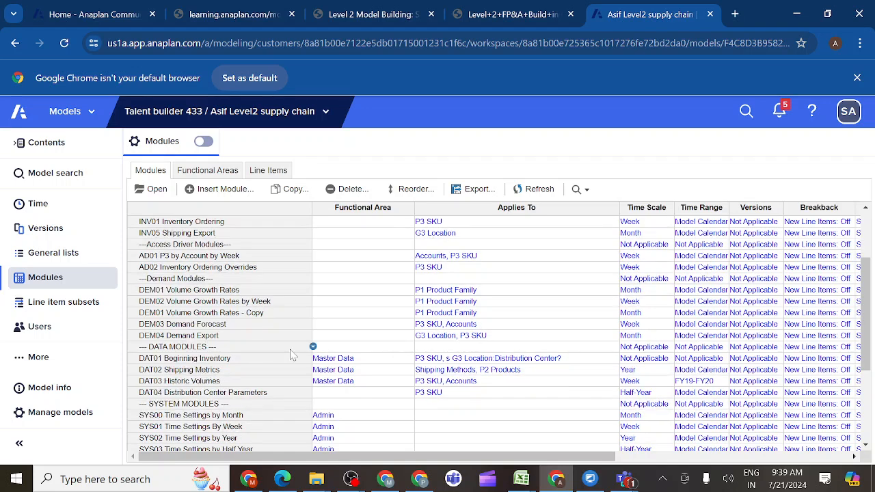
pyautogui.click(174, 417)
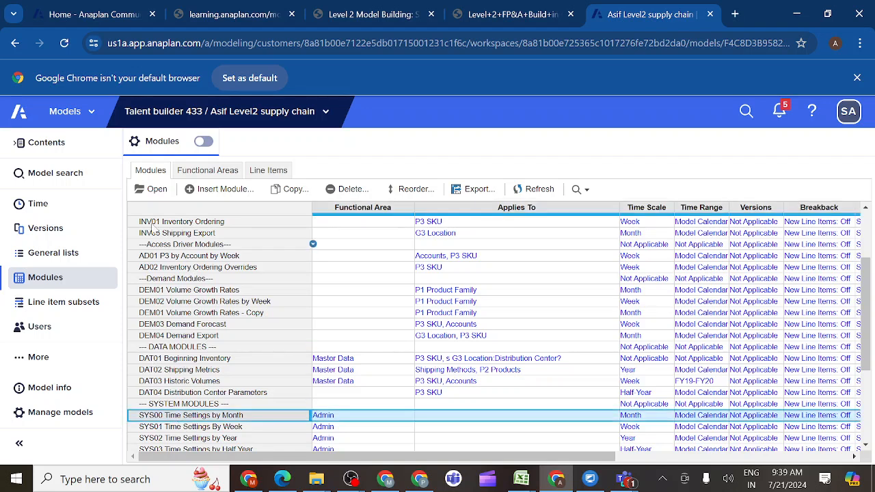
pyautogui.click(156, 191)
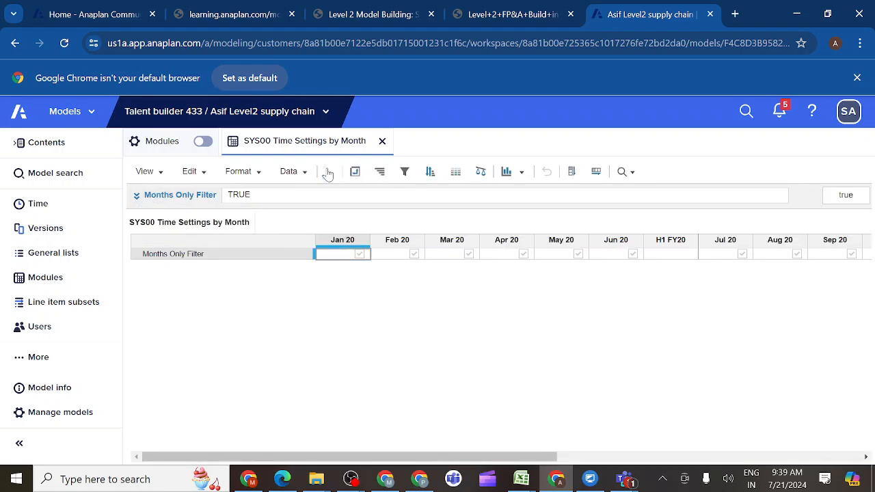
# - Insert a line item named Planning Period Filter before Months Only Filter in the module's blueprint
pyautogui.click(329, 172)
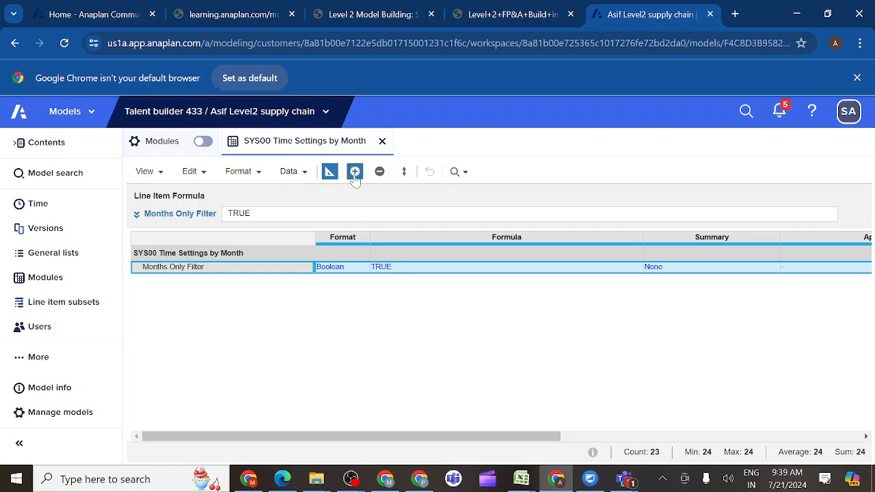
pyautogui.click(355, 171)
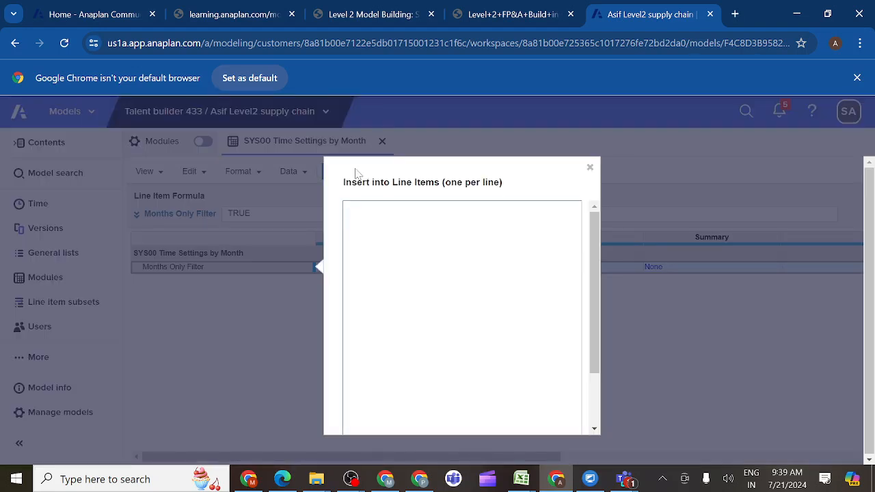
pyautogui.write('Planning Period Filter')
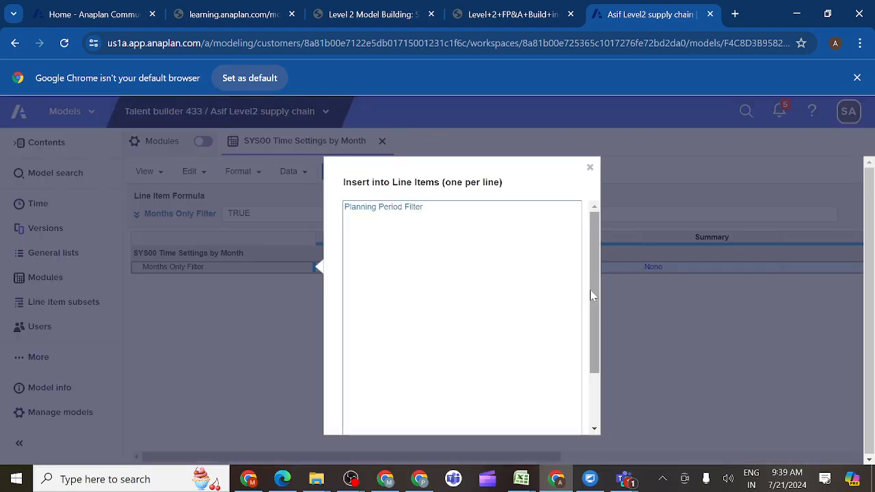
pyautogui.moveTo(593, 296); pyautogui.dragTo(591, 399)
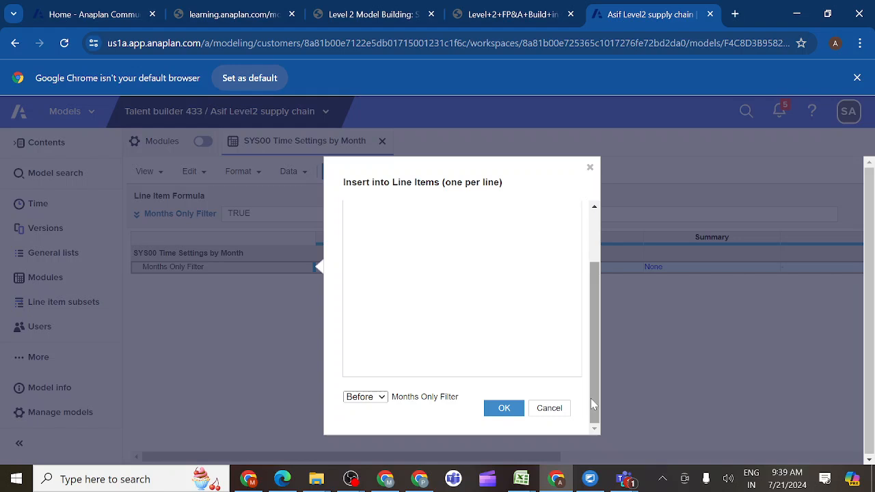
pyautogui.click(506, 409)
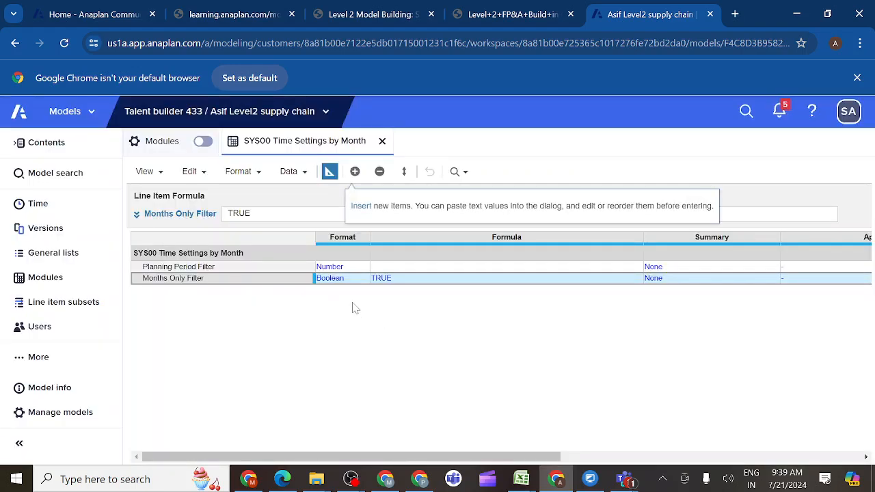
# - Give Planning Period Filter the Boolean format copied from Months Only Filter, and enable it for Jan 20 in the grid
pyautogui.click(342, 279)
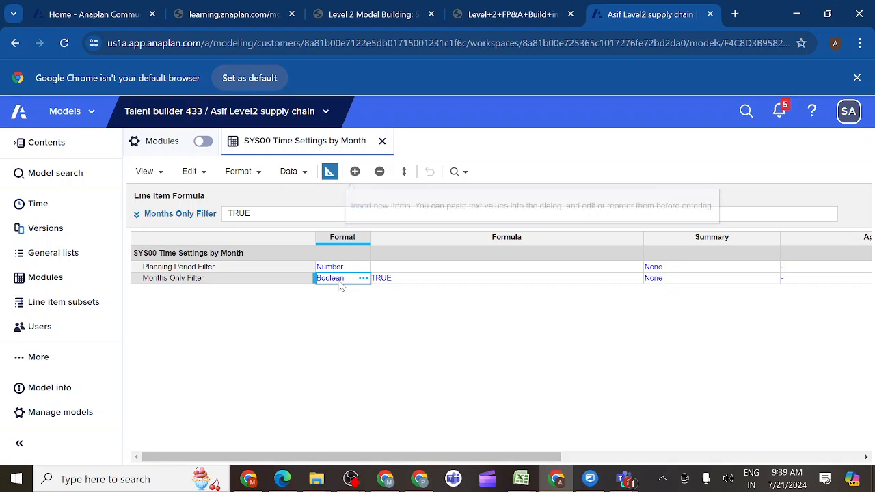
pyautogui.hotkey('ctrl', 'c')
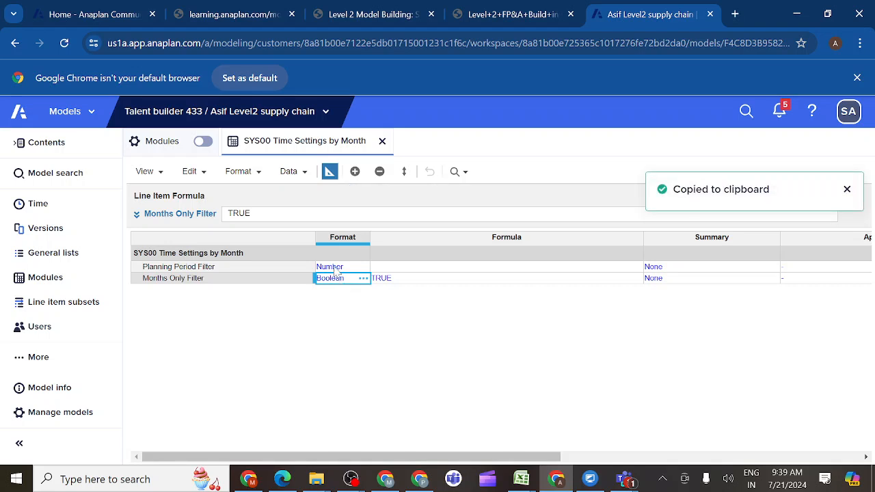
pyautogui.click(336, 268)
pyautogui.hotkey('ctrl', 'v')
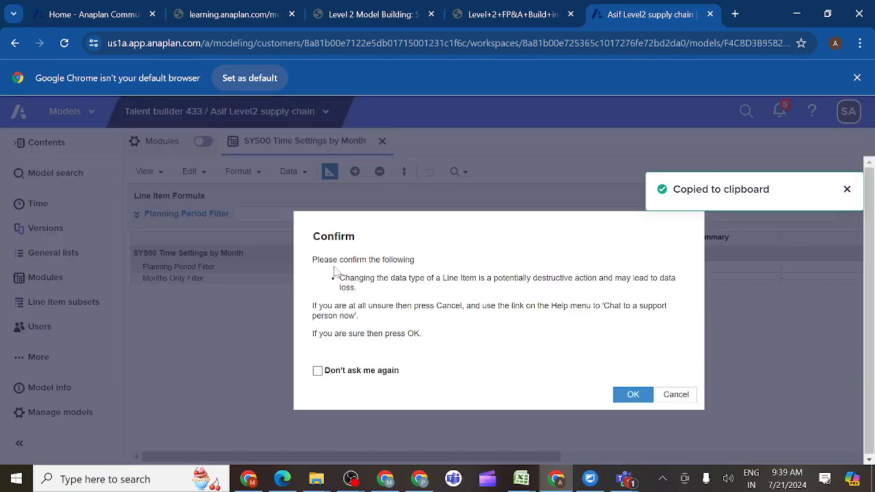
pyautogui.click(633, 397)
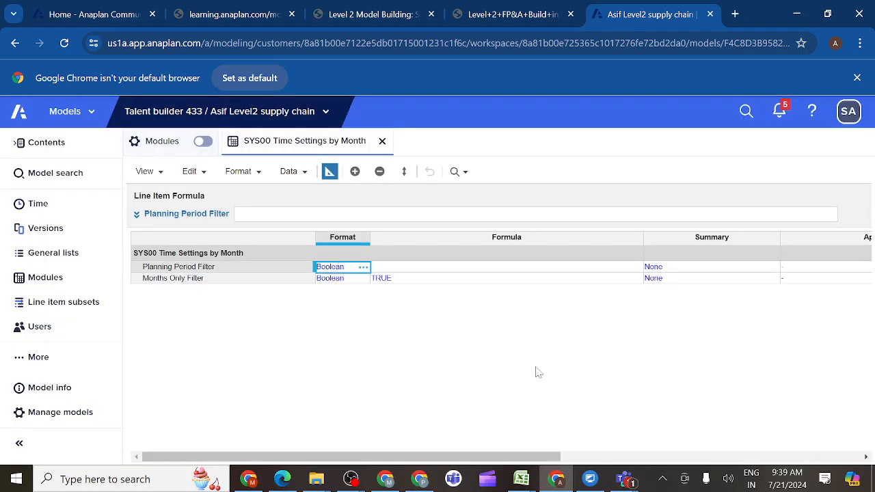
pyautogui.click(329, 172)
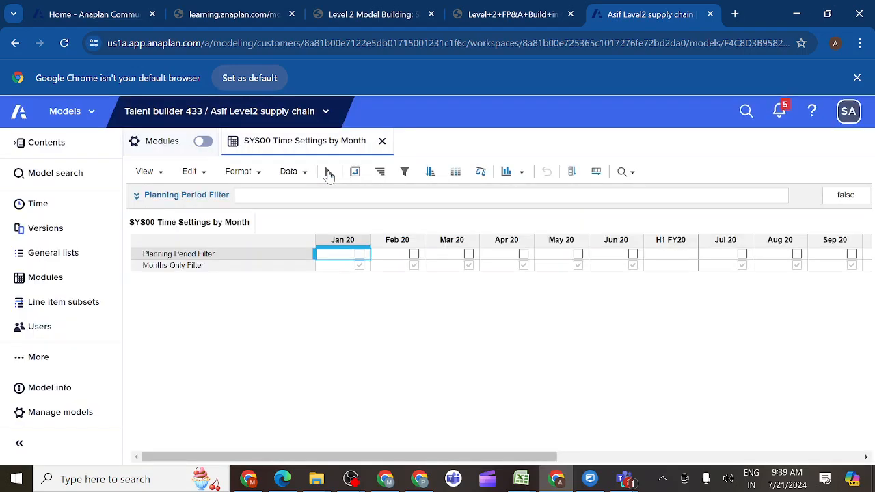
pyautogui.click(359, 254)
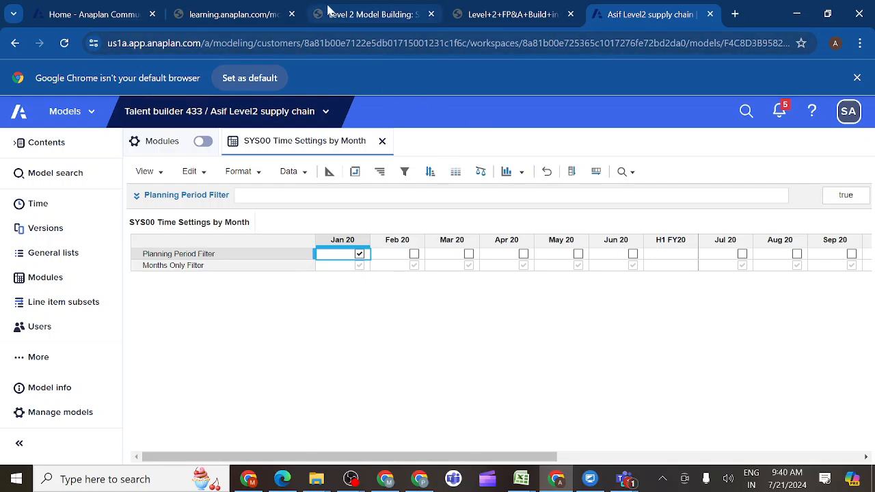
# - Review the training page's requirements for the two line items in SYS01 Time Settings by Week
pyautogui.click(328, 10)
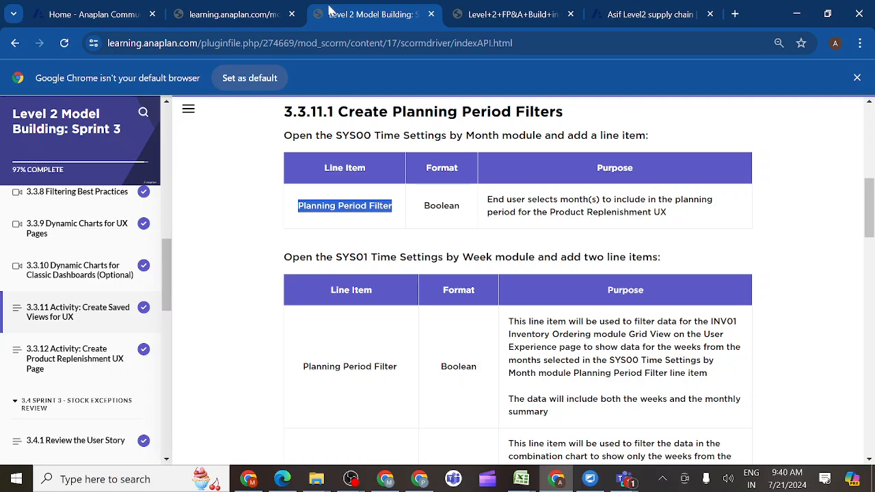
pyautogui.moveTo(329, 10); pyautogui.dragTo(474, 14)
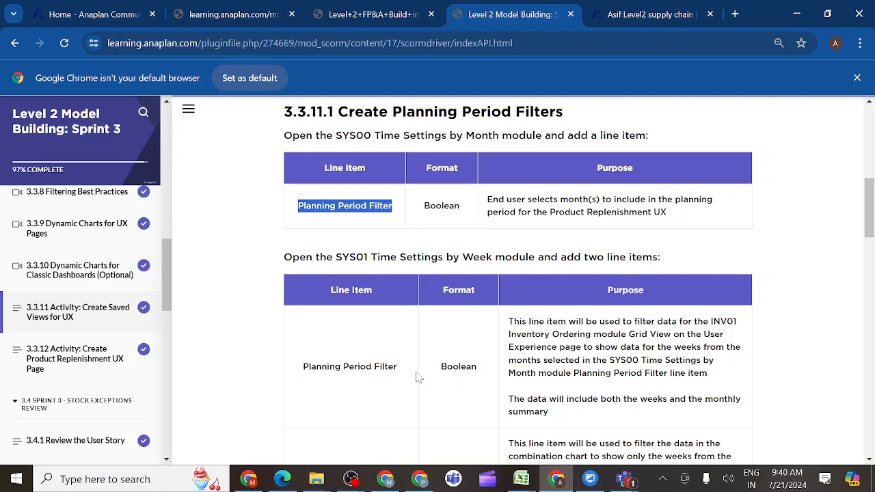
pyautogui.scroll(-4, 391, 396)
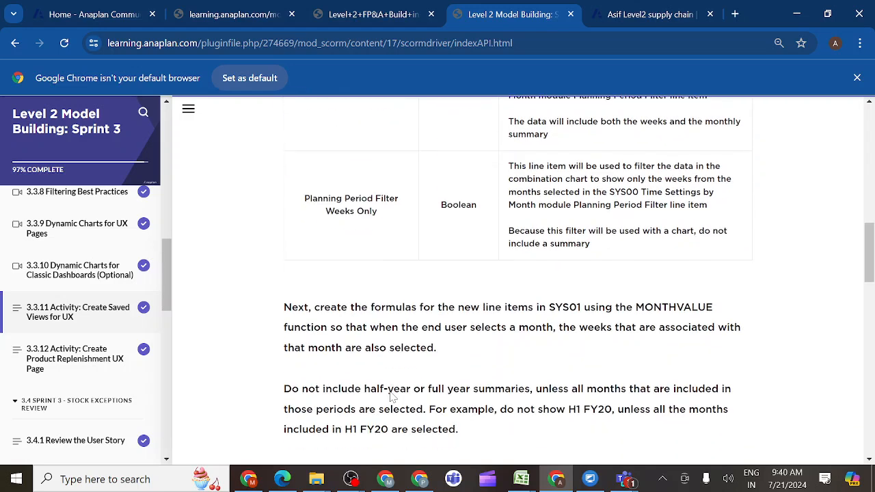
pyautogui.scroll(2, 392, 396)
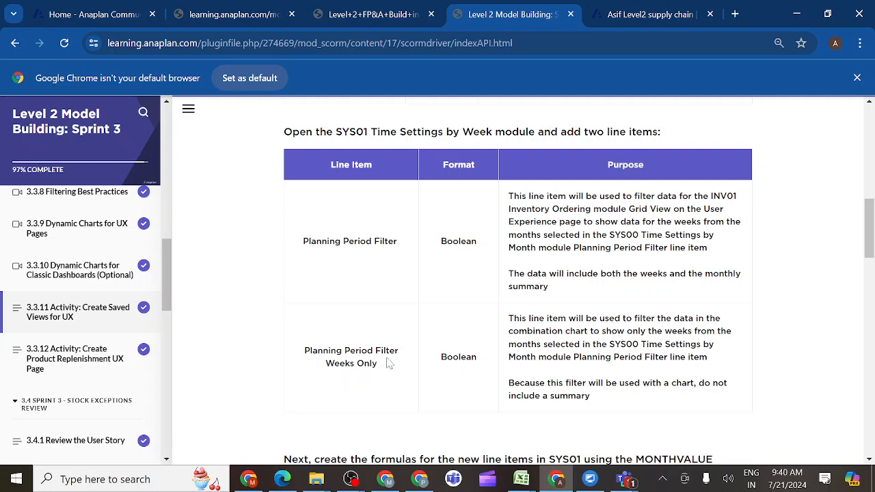
# - Return to the Anaplan model, open the SYS01 Time Settings By Week module's blueprint, and open line item insertion at Current Period?
pyautogui.click(656, 15)
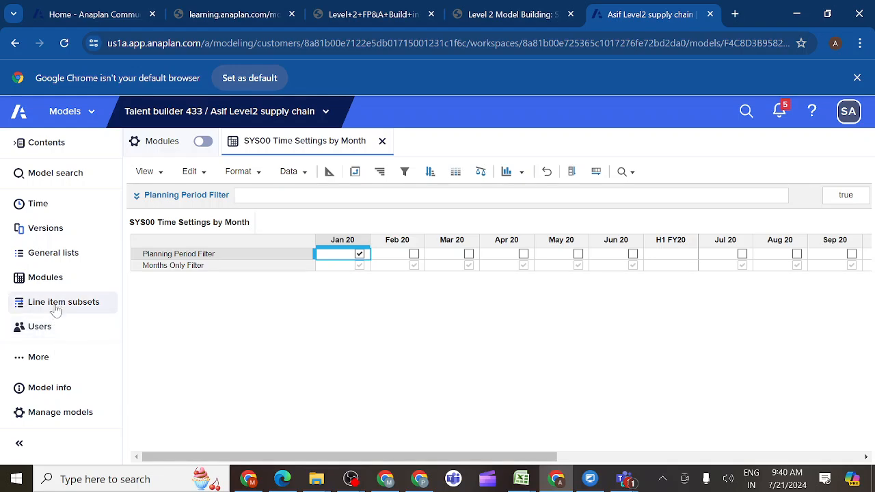
pyautogui.click(55, 282)
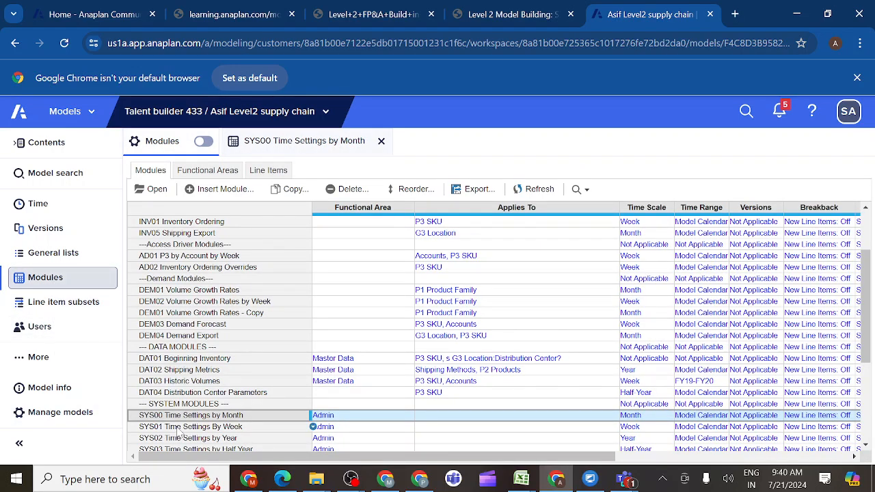
pyautogui.click(178, 428)
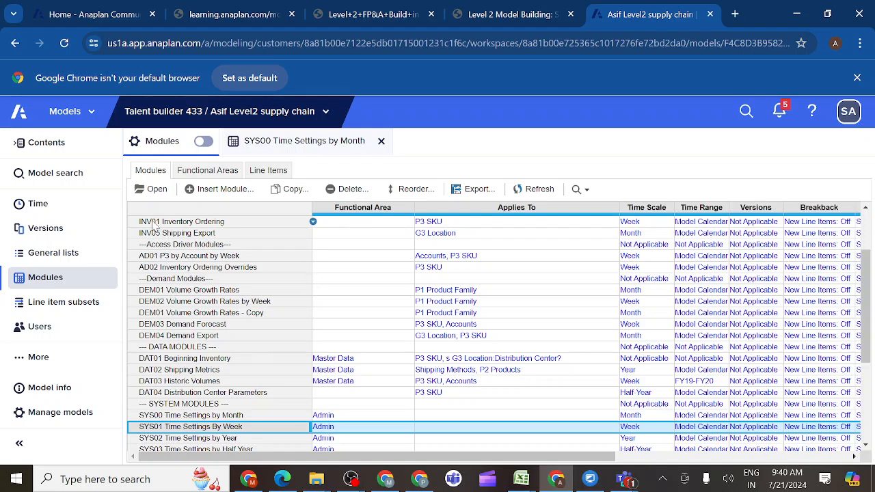
pyautogui.click(157, 191)
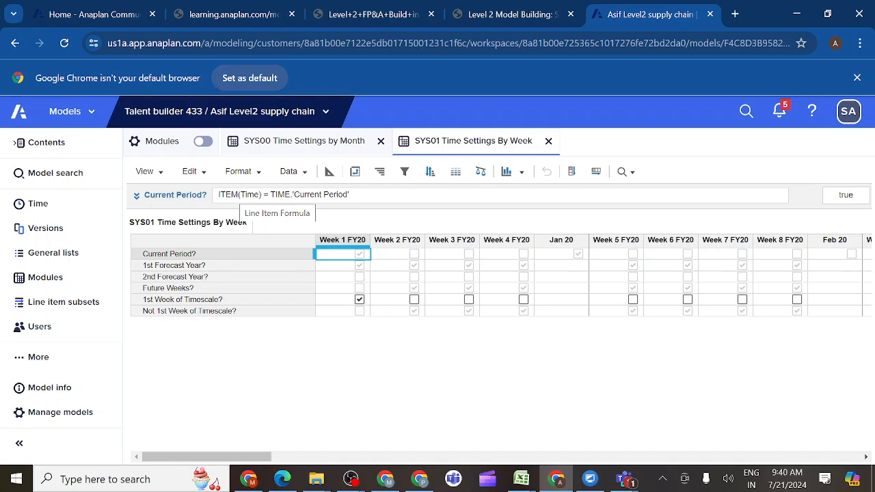
pyautogui.click(329, 172)
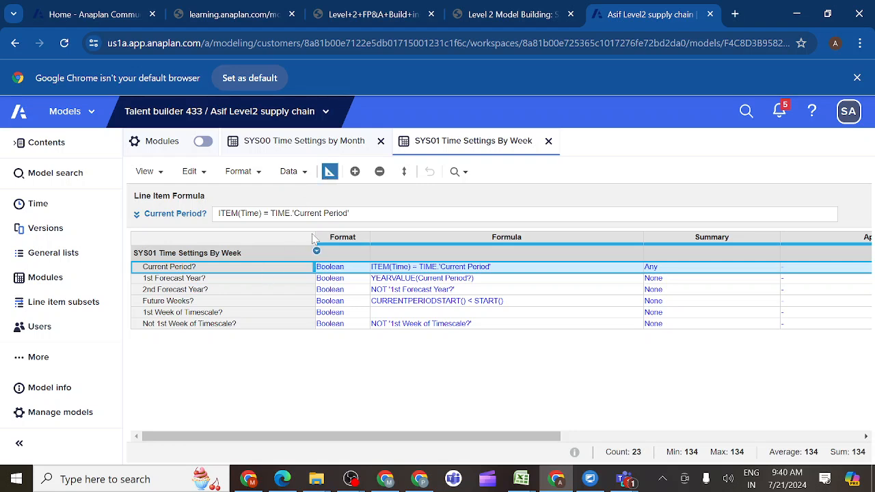
pyautogui.click(355, 172)
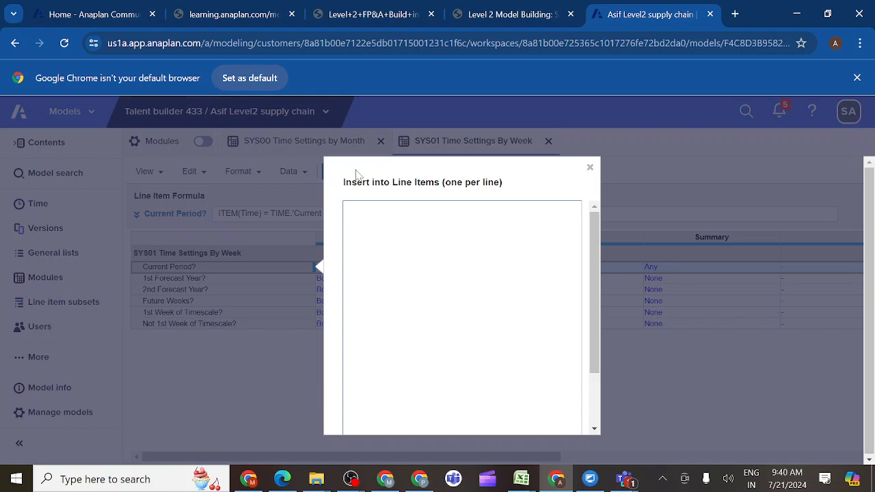
pyautogui.write('{"dataType":"BOOLEAN"}')
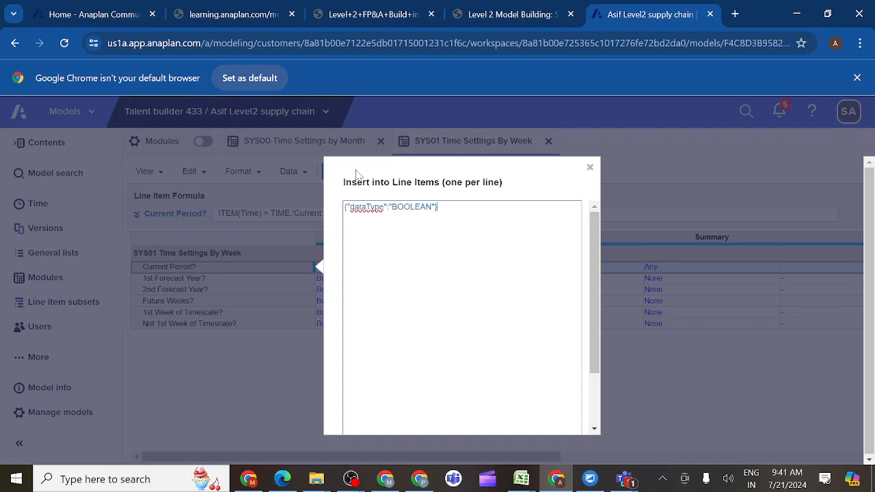
pyautogui.press('BackSpace')
pyautogui.press('BackSpace')
pyautogui.press('BackSpace')
pyautogui.press('BackSpace')
pyautogui.press('BackSpace')
pyautogui.press('BackSpace')
pyautogui.press('BackSpace')
pyautogui.press('BackSpace')
pyautogui.press('BackSpace')
pyautogui.press('BackSpace')
pyautogui.press('BackSpace')
pyautogui.press('BackSpace')
pyautogui.press('BackSpace')
pyautogui.press('BackSpace')
pyautogui.press('BackSpace')
pyautogui.press('BackSpace')
pyautogui.press('BackSpace')
pyautogui.press('BackSpace')
pyautogui.press('BackSpace')
pyautogui.press('BackSpace')
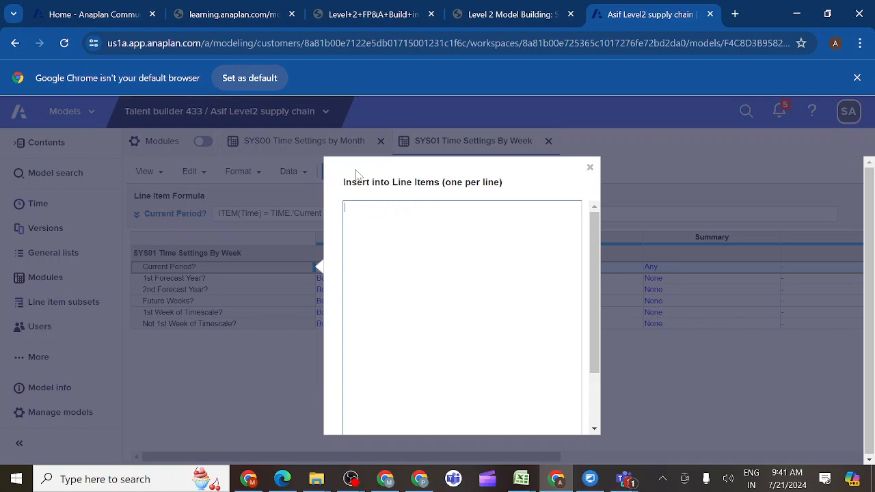
# - Insert line items Planning Period Filter and Planning Period Filter Weeks Only before Current Period?, copying their names from the training page
pyautogui.click(549, 25)
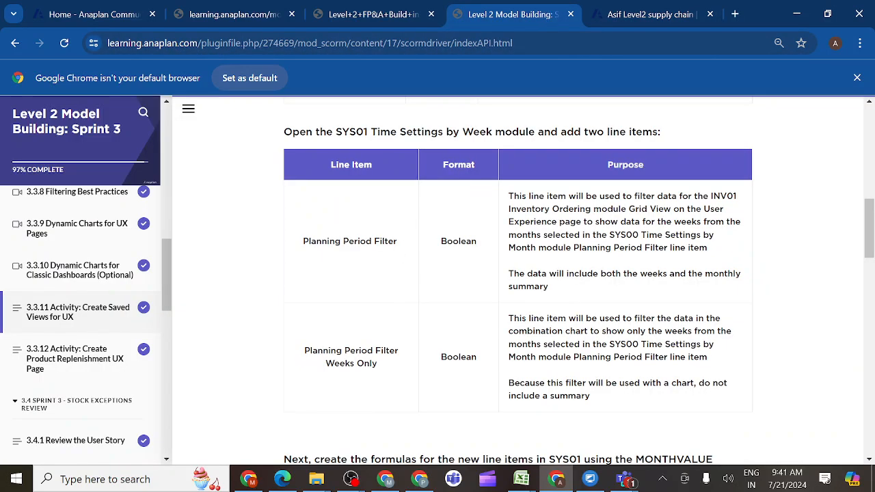
pyautogui.moveTo(398, 241); pyautogui.dragTo(303, 241)
pyautogui.hotkey('ctrl', 'c')
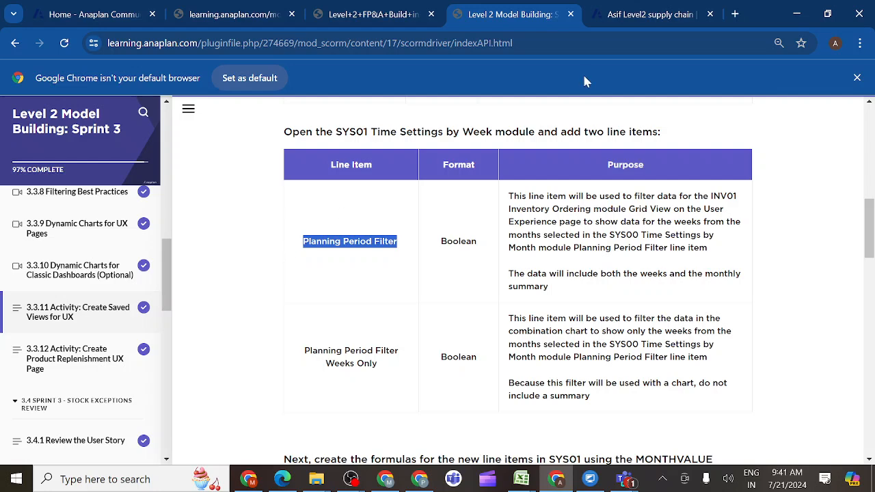
pyautogui.click(626, 19)
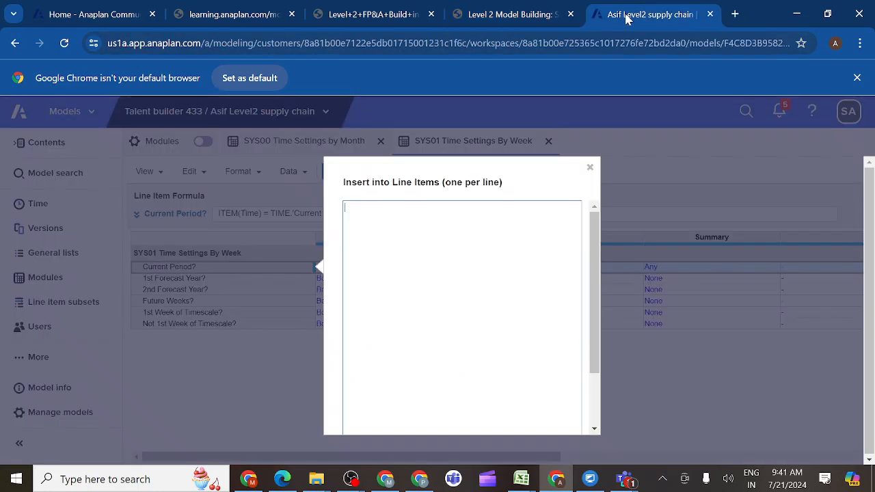
pyautogui.hotkey('ctrl', 'v')
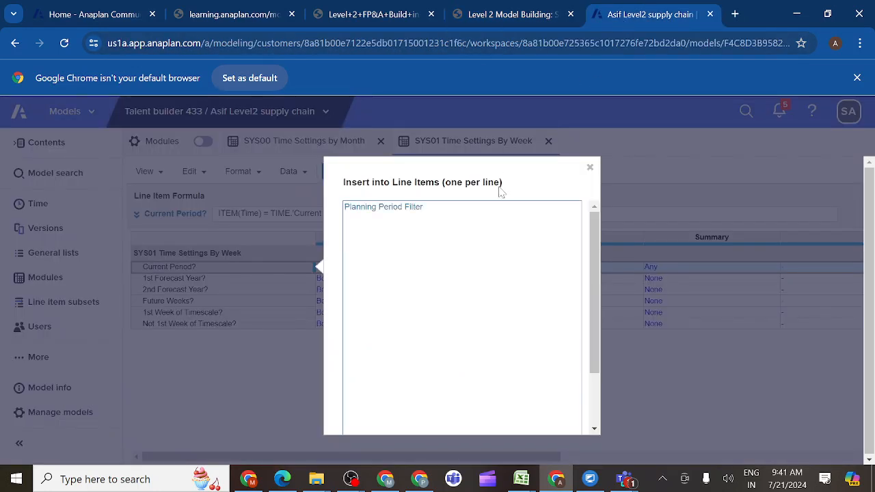
pyautogui.click(551, 19)
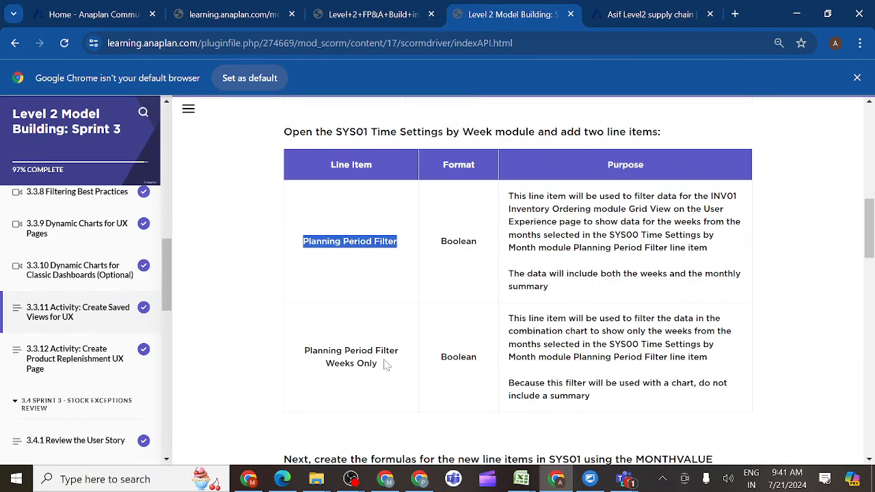
pyautogui.moveTo(387, 371); pyautogui.dragTo(305, 350)
pyautogui.hotkey('ctrl', 'c')
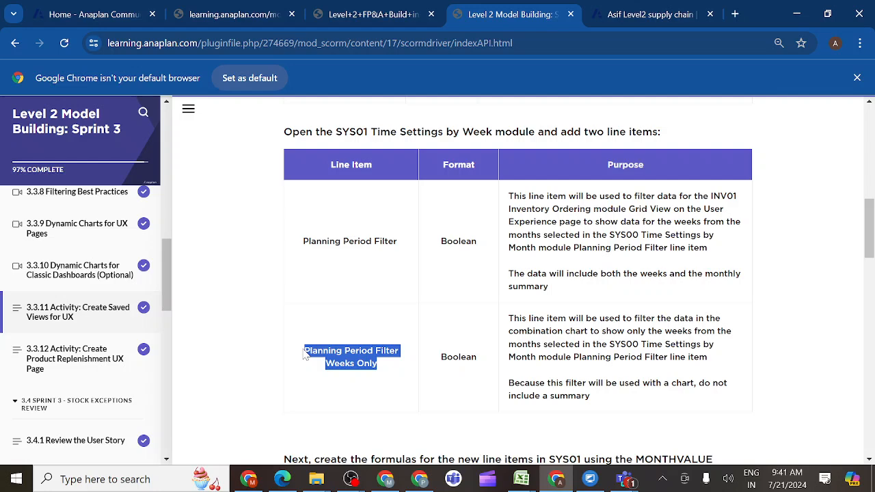
pyautogui.click(627, 16)
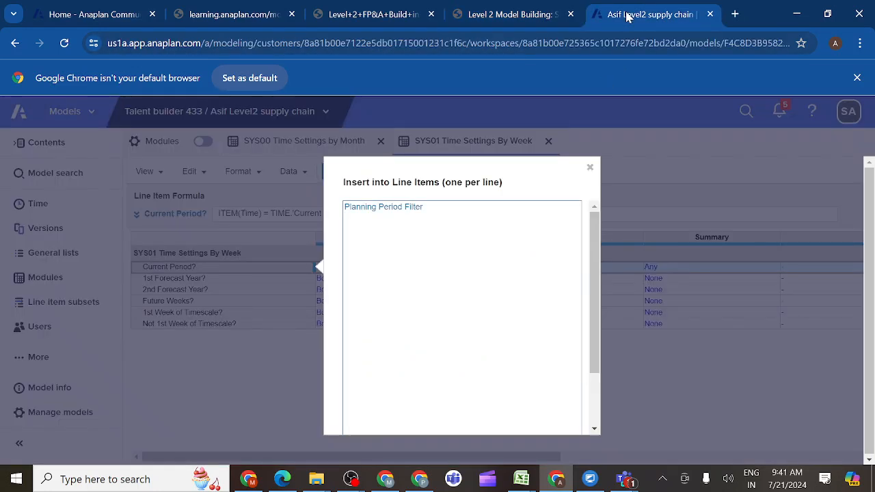
pyautogui.hotkey('ctrl', 'v')
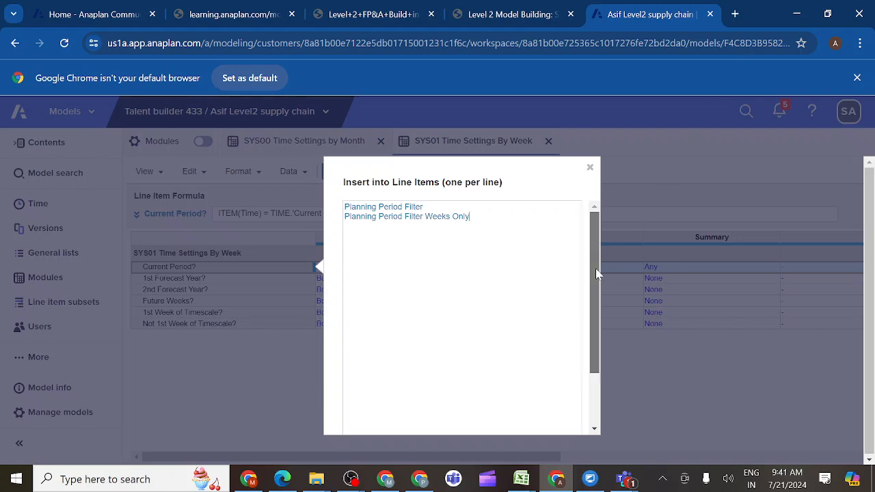
pyautogui.moveTo(597, 274); pyautogui.dragTo(592, 358)
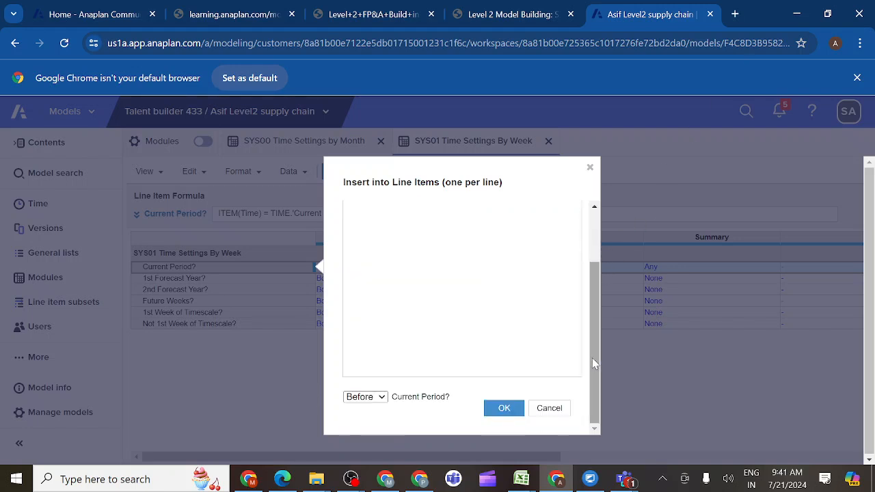
pyautogui.click(514, 409)
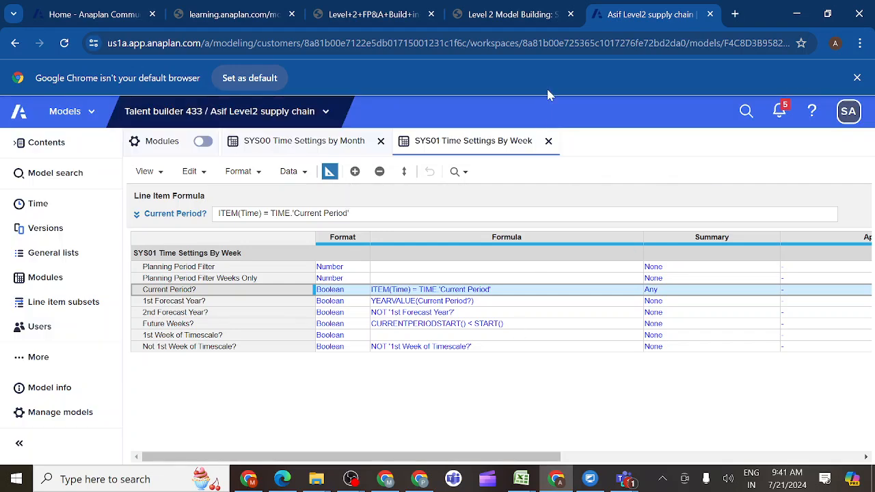
# - Review the training page's filter requirements, the SYS00 Planning Period Filter months and the weekly grid of SYS01 Time Settings By Week
pyautogui.click(509, 14)
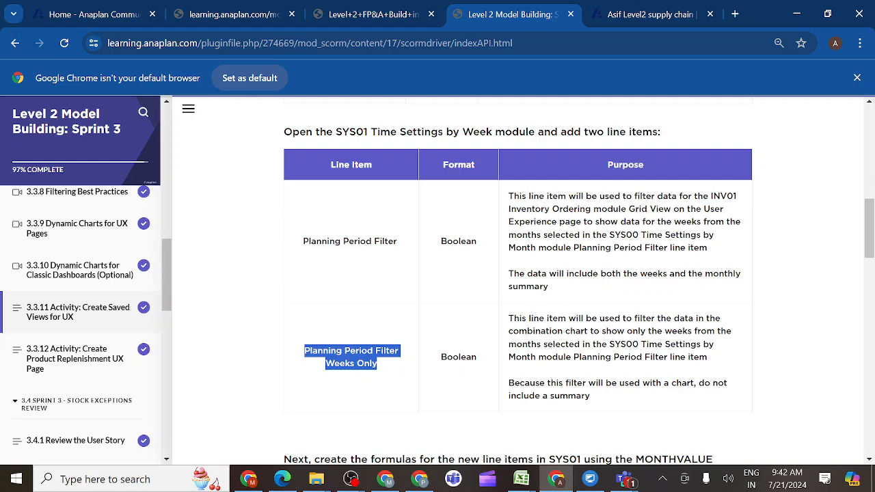
pyautogui.click(648, 17)
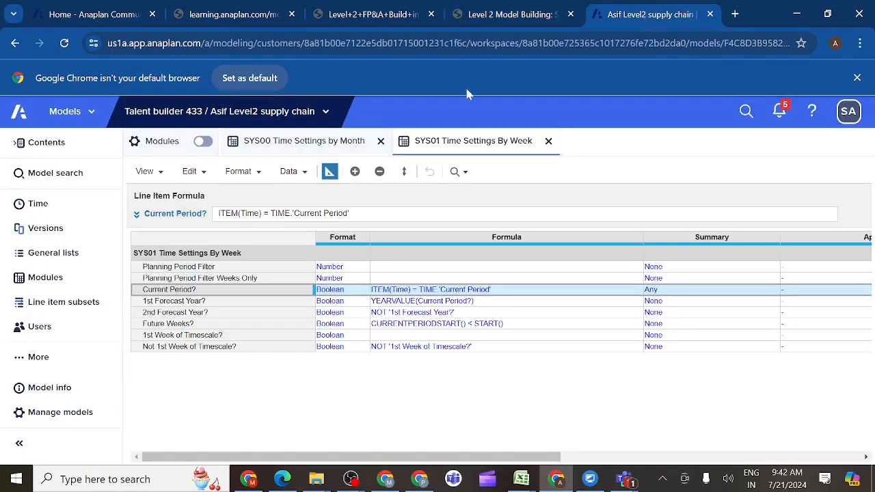
pyautogui.click(327, 140)
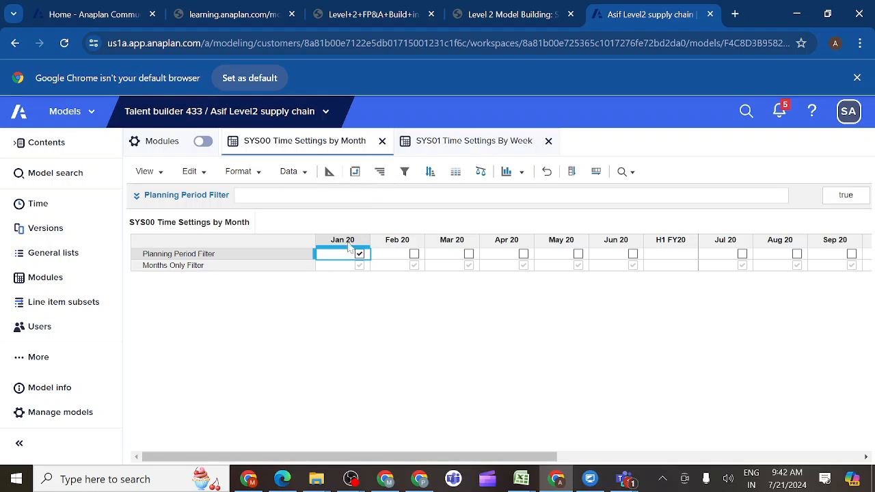
pyautogui.click(448, 141)
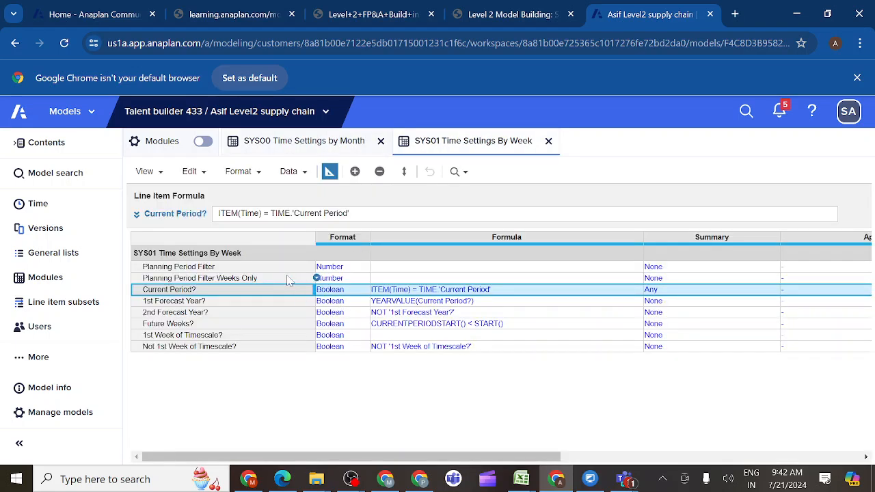
pyautogui.click(329, 173)
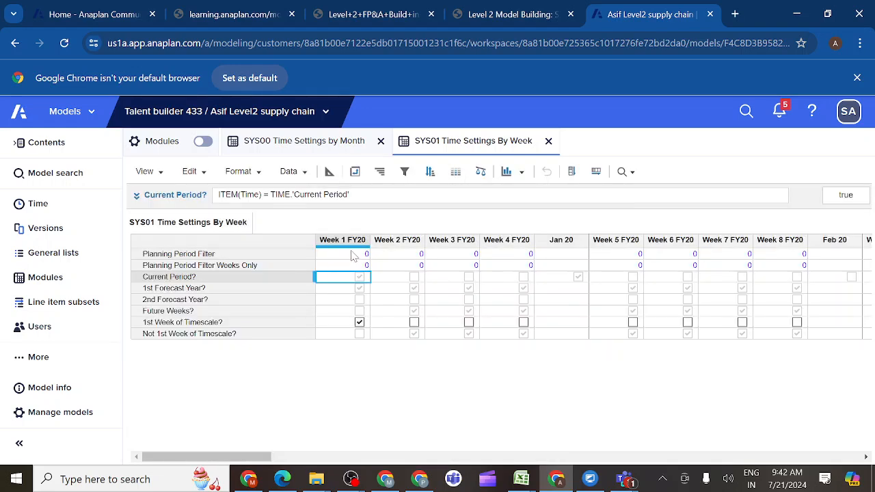
pyautogui.click(329, 173)
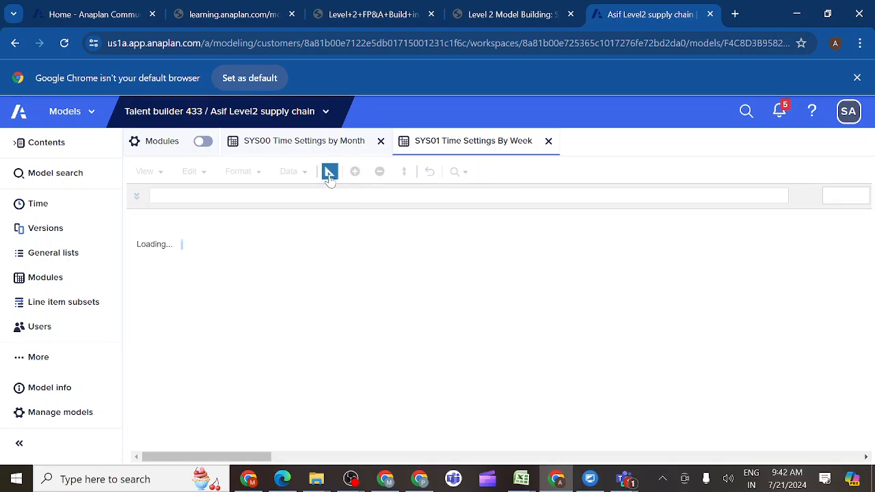
# - Give Planning Period Filter and Planning Period Filter Weeks Only the Boolean format copied from Current Period?, accepting the data type changes
pyautogui.click(333, 292)
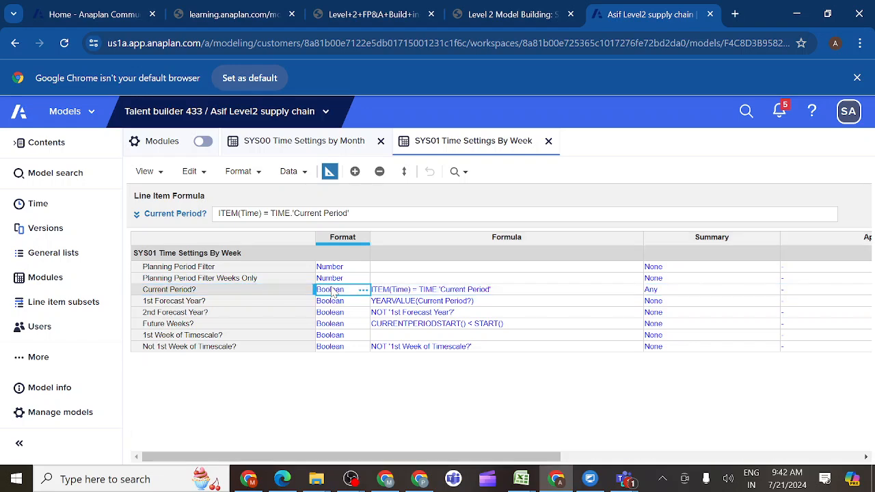
pyautogui.hotkey('ctrl', 'c')
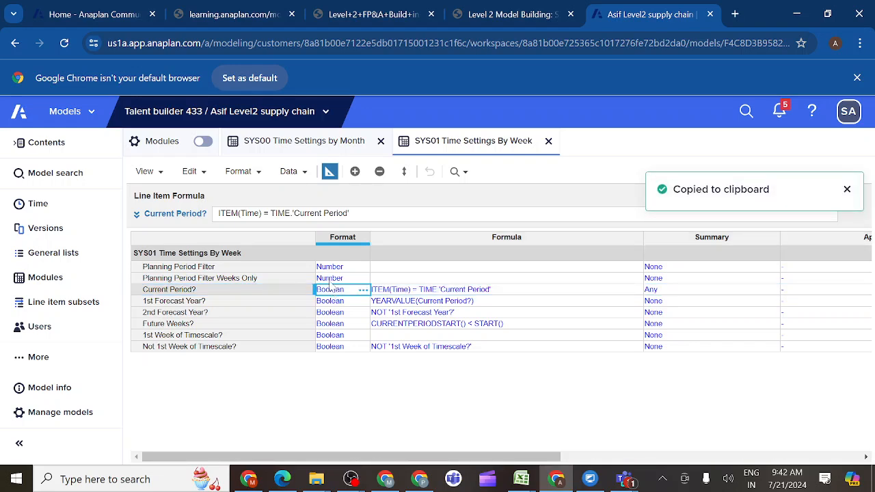
pyautogui.click(331, 268)
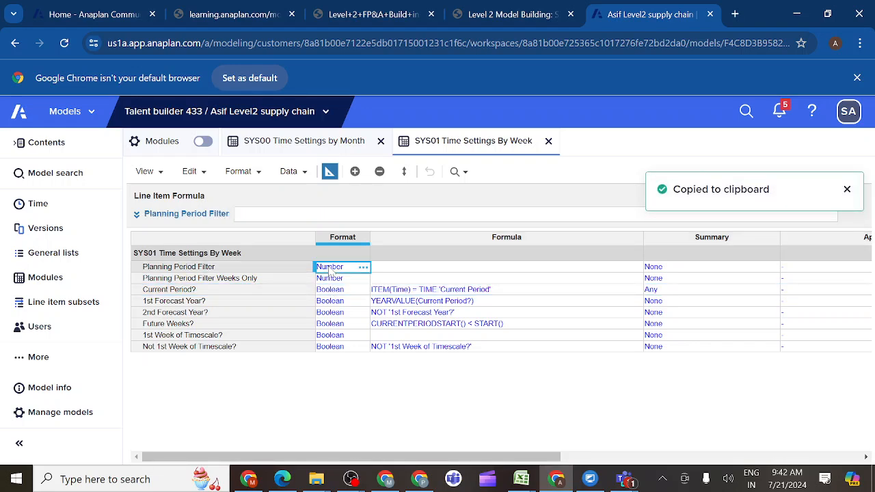
pyautogui.hotkey('ctrl', 'v')
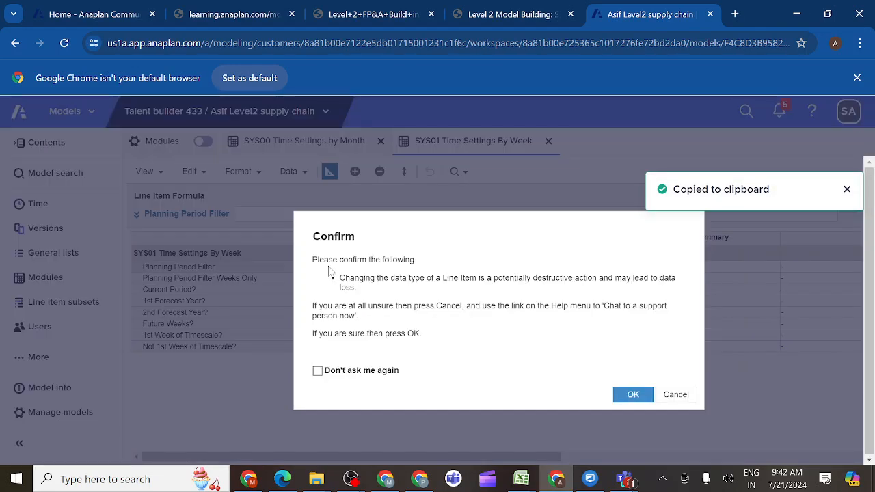
pyautogui.click(632, 396)
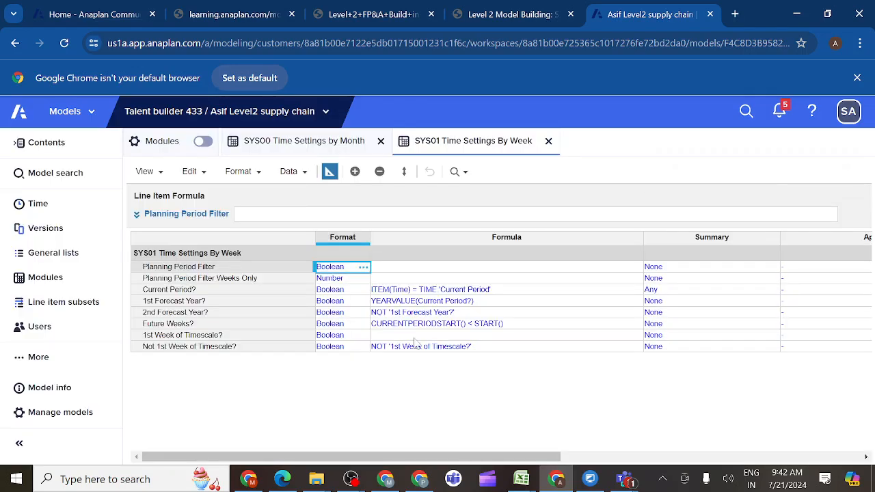
pyautogui.click(333, 279)
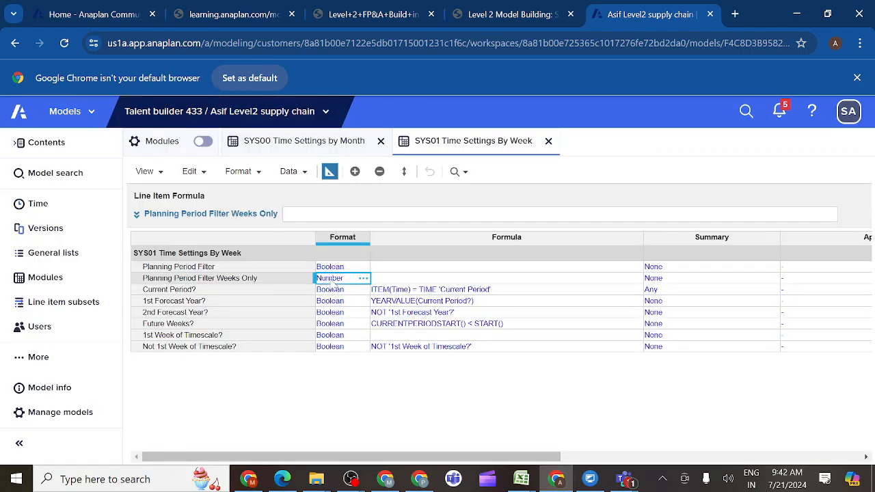
pyautogui.hotkey('ctrl', 'v')
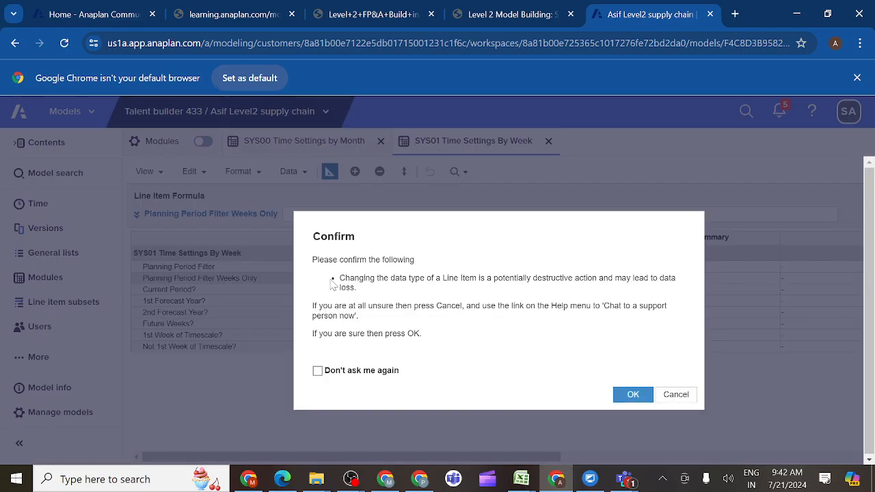
pyautogui.click(632, 395)
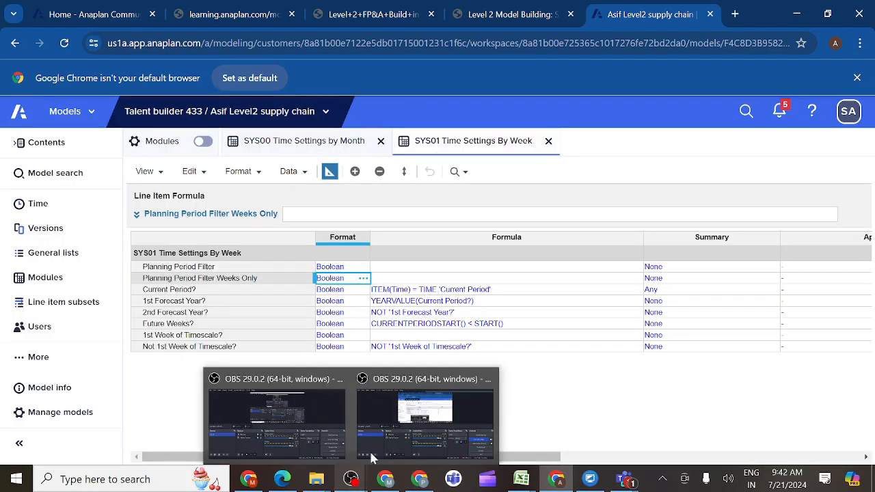
# - Set the Planning Period Filter formula in SYS01 to reference 'SYS00 Time Settings by Month'.Planning Period Filter and apply it
pyautogui.click(214, 268)
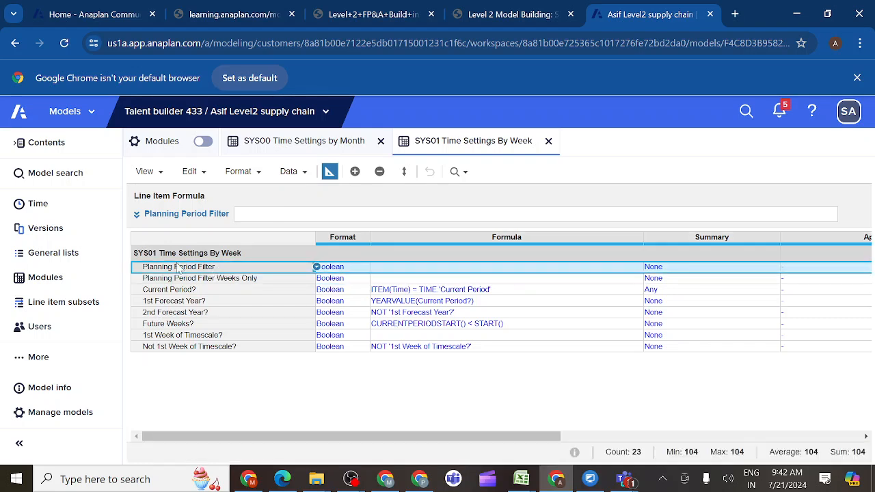
pyautogui.click(137, 216)
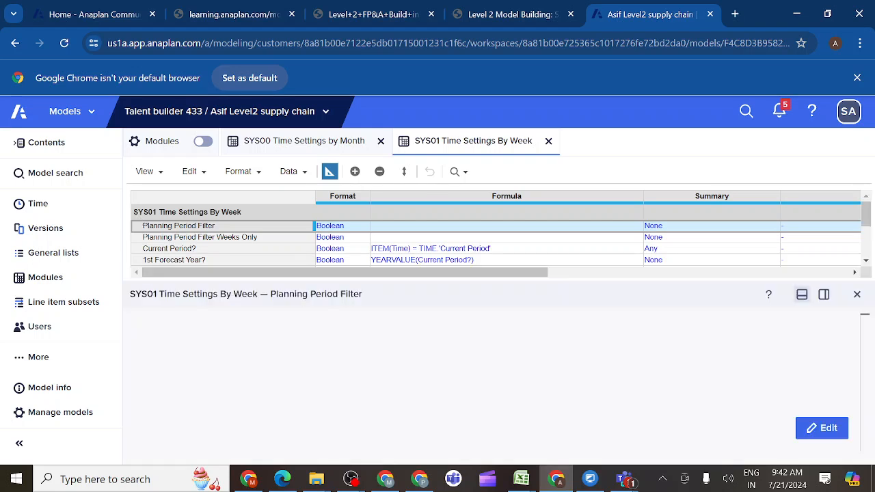
pyautogui.click(369, 356)
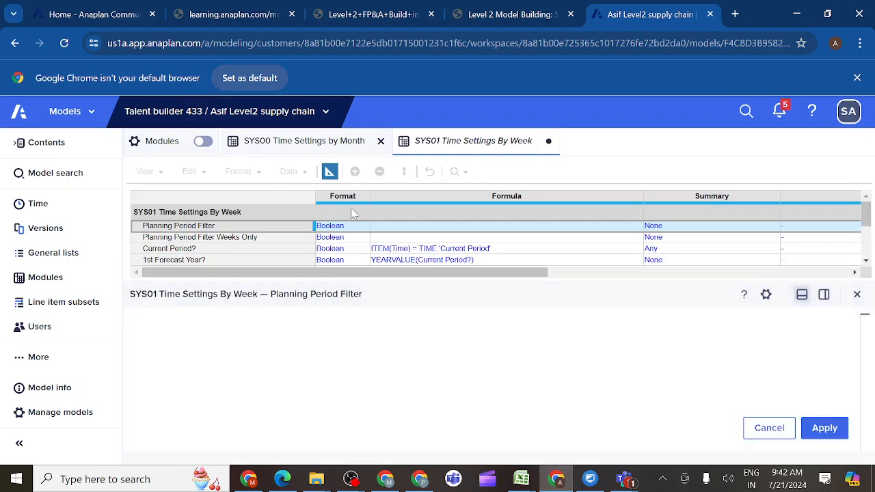
pyautogui.click(326, 142)
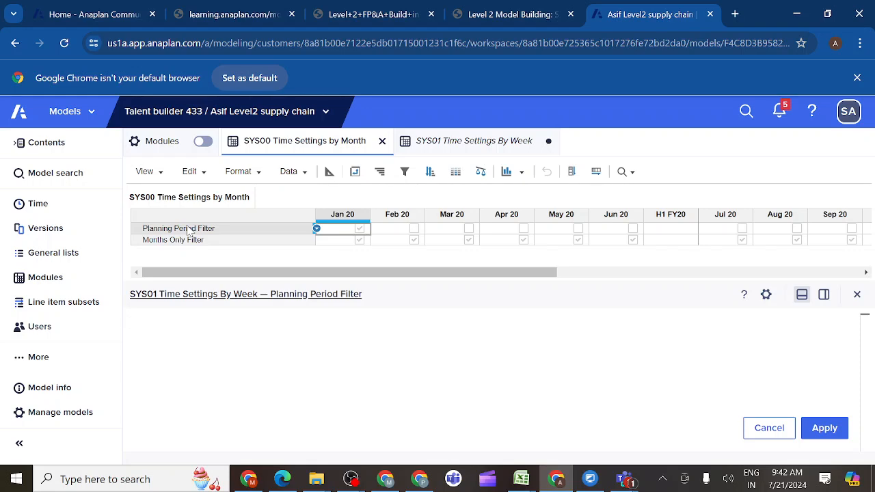
pyautogui.click(190, 231)
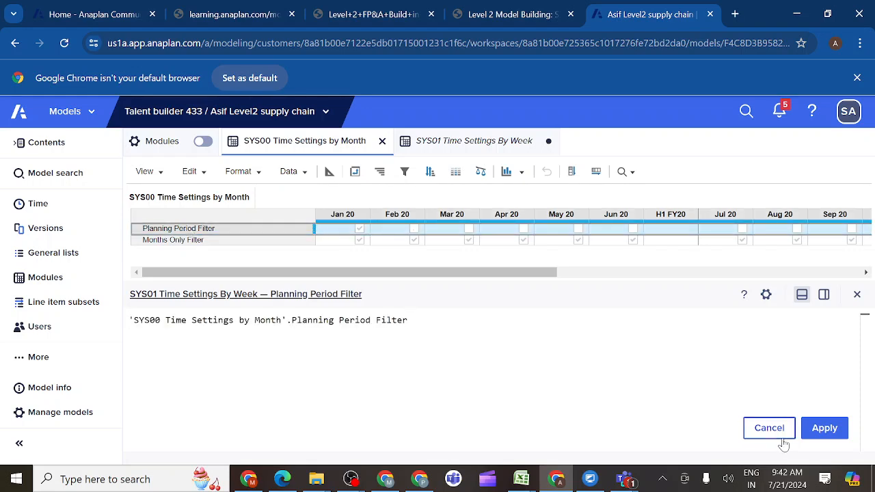
pyautogui.click(827, 428)
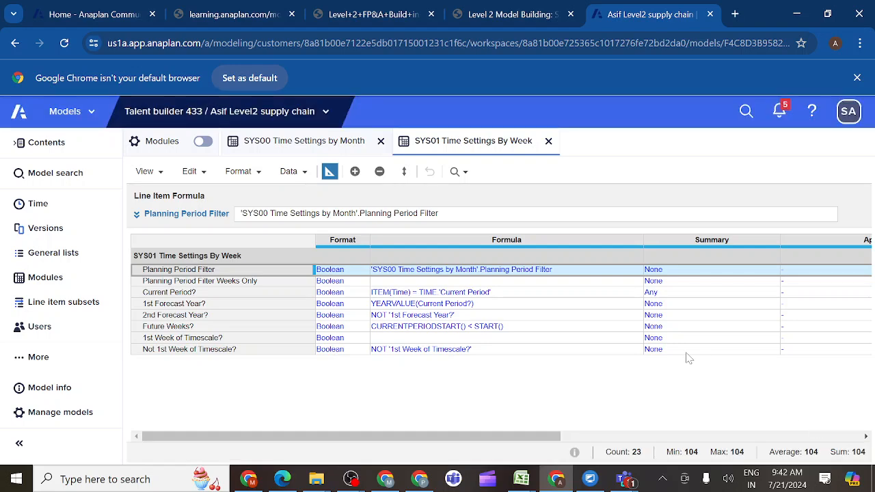
# - Check the weekly grid, then set the Summary of Planning Period Filter and Planning Period Filter Weeks Only to Any, copied from Current Period?
pyautogui.click(329, 172)
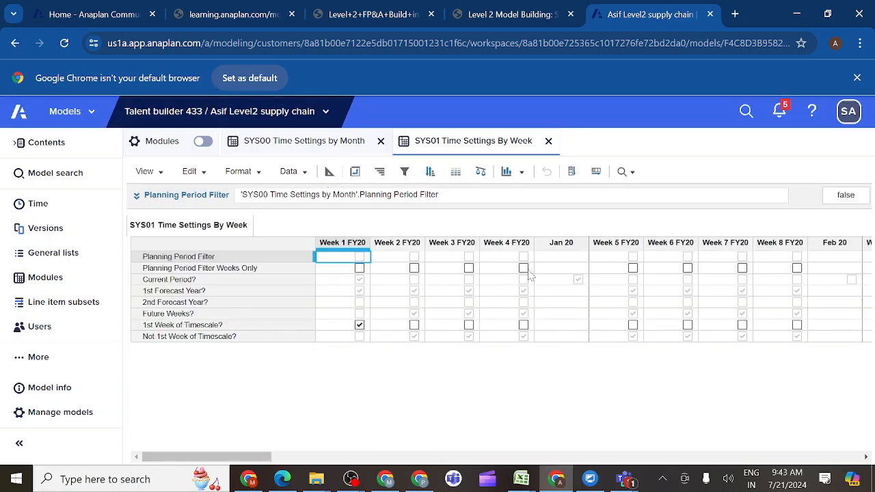
pyautogui.click(288, 176)
pyautogui.click(329, 173)
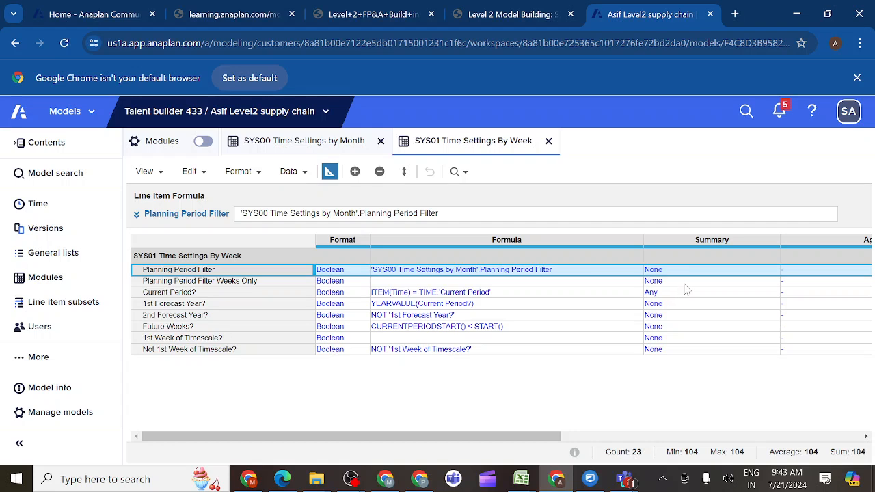
pyautogui.click(668, 294)
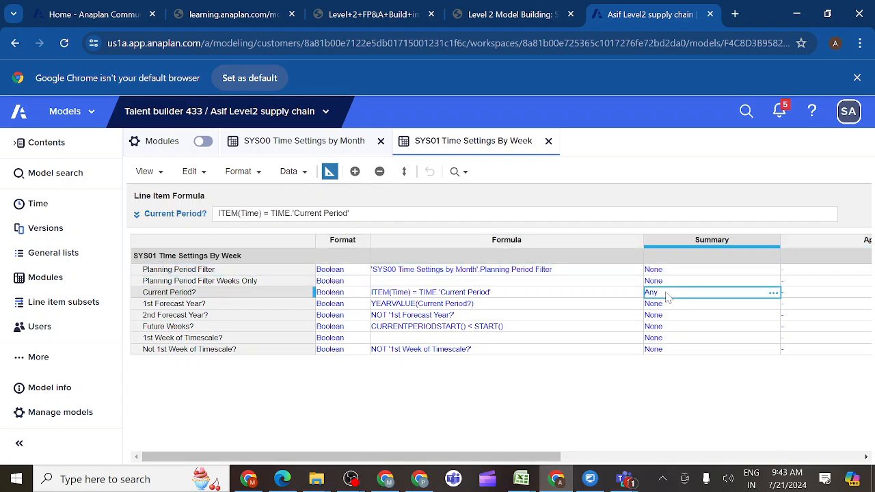
pyautogui.hotkey('ctrl', 'c')
pyautogui.click(660, 271)
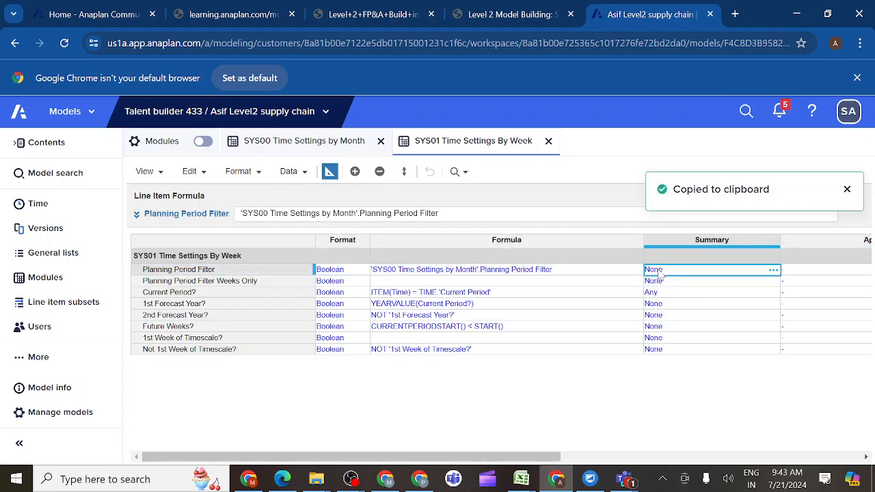
pyautogui.hotkey('ctrl', 'v')
pyautogui.click(660, 281)
pyautogui.hotkey('ctrl', 'v')
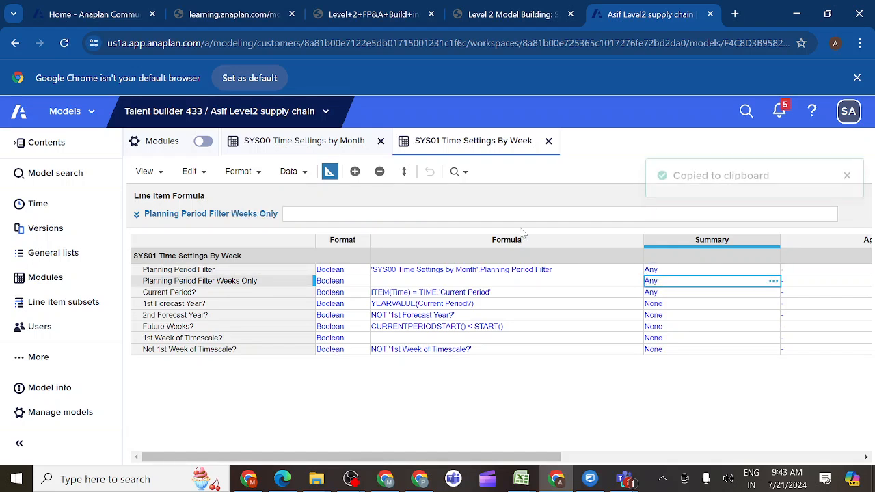
# - Compare the SYS01 weekly Planning Period Filter values with the months selected in SYS00, and review the line item's formula and summary in the blueprint
pyautogui.click(329, 171)
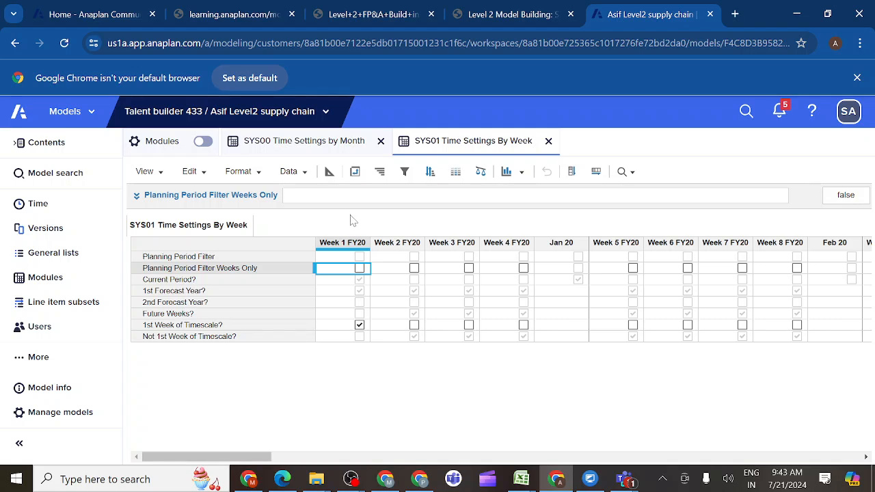
pyautogui.click(309, 143)
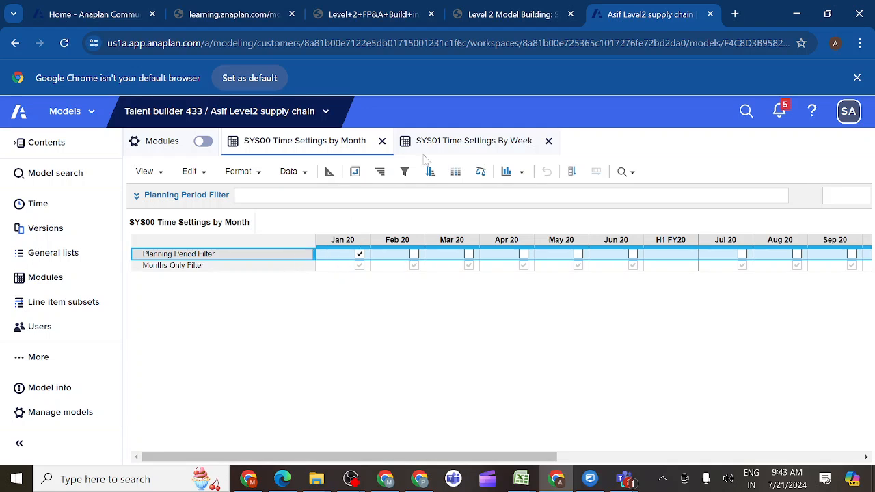
pyautogui.click(460, 145)
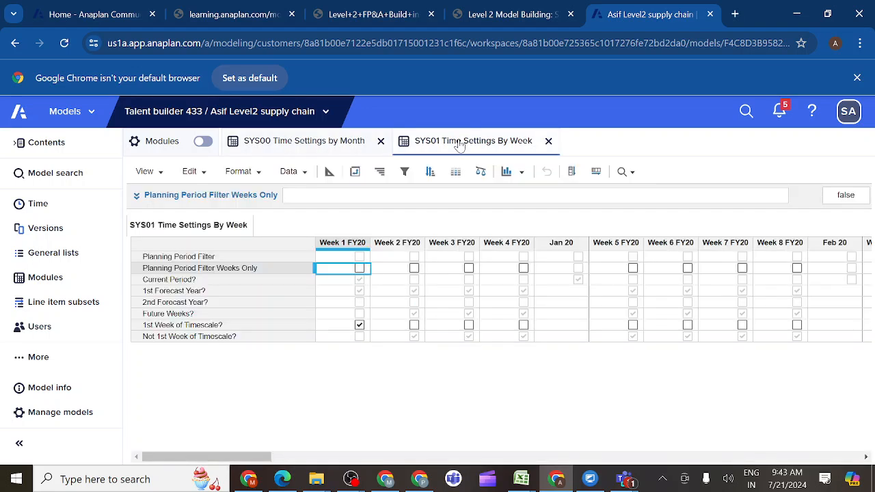
pyautogui.click(266, 258)
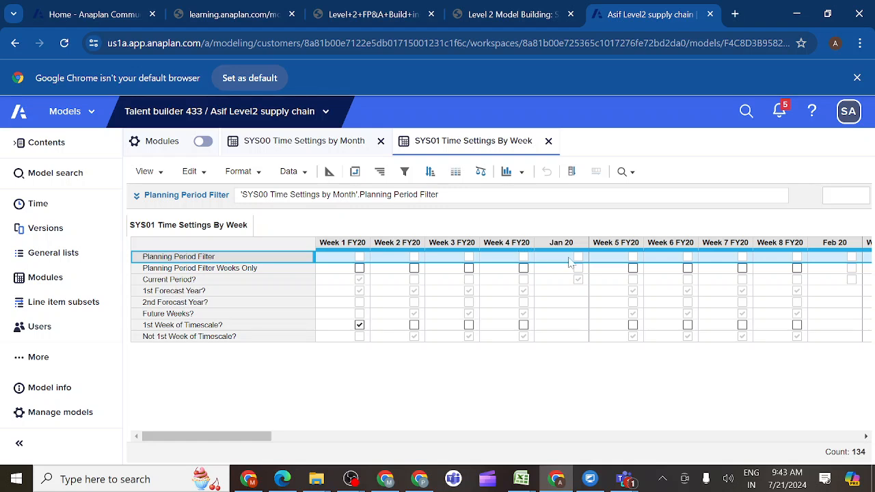
pyautogui.hscroll(20, 546, 305)
pyautogui.hscroll(3, 546, 305)
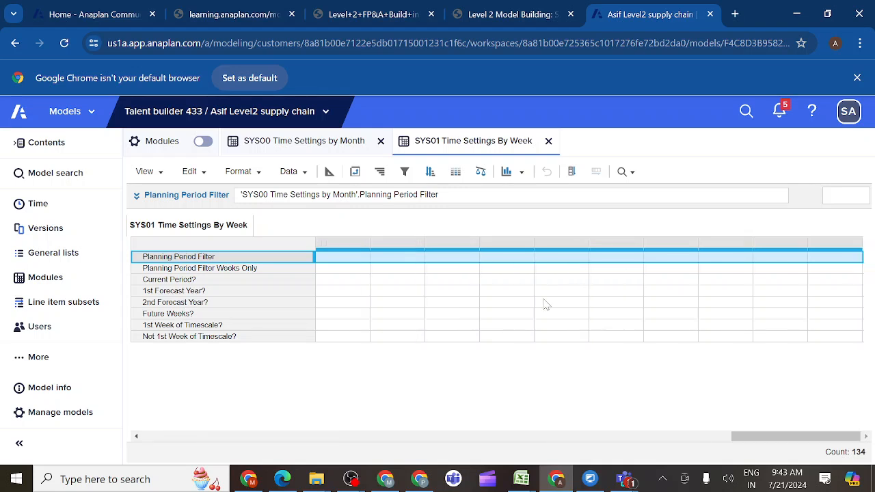
pyautogui.hscroll(-3, 604, 261)
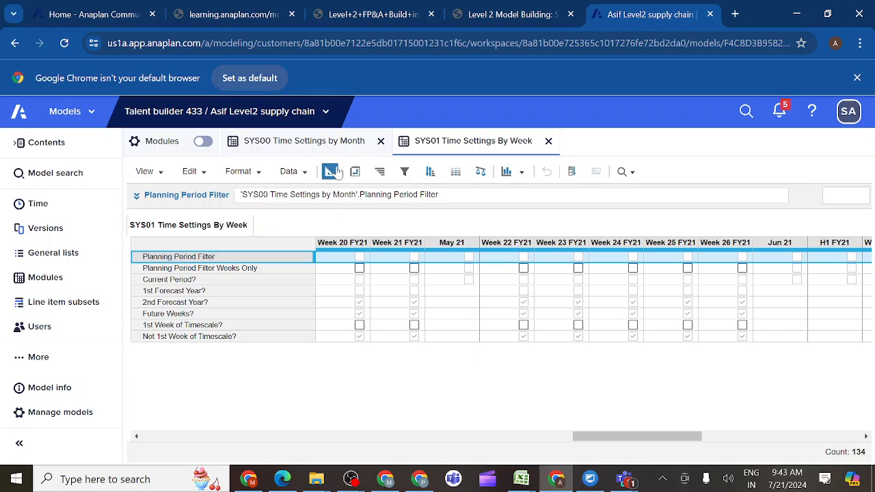
pyautogui.click(329, 172)
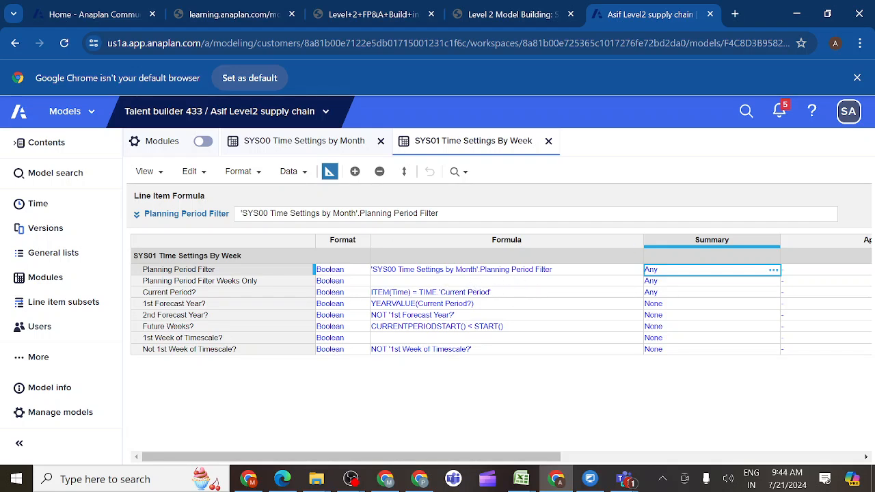
pyautogui.click(329, 171)
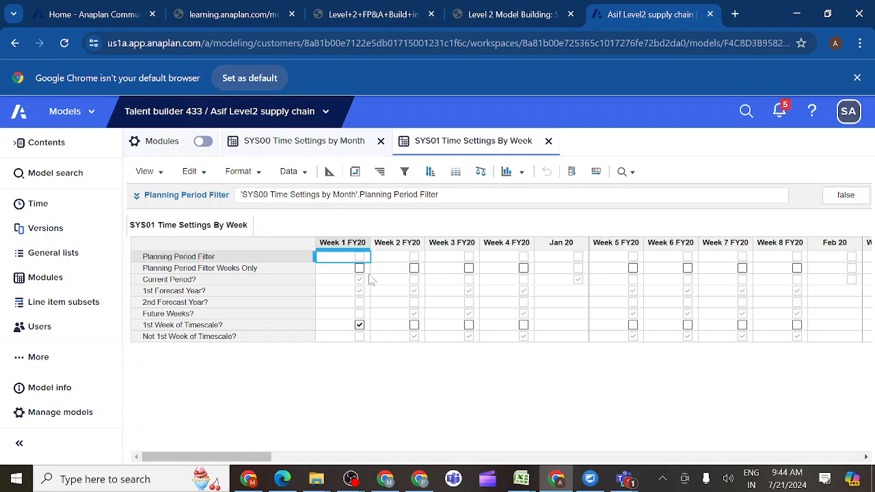
# - Wrap the SYS01 Planning Period Filter formula in MONTHVALUE, giving MONTHVALUE('SYS00 Time Settings by Month'.Planning Period Filter), and apply it
pyautogui.click(263, 272)
pyautogui.click(223, 258)
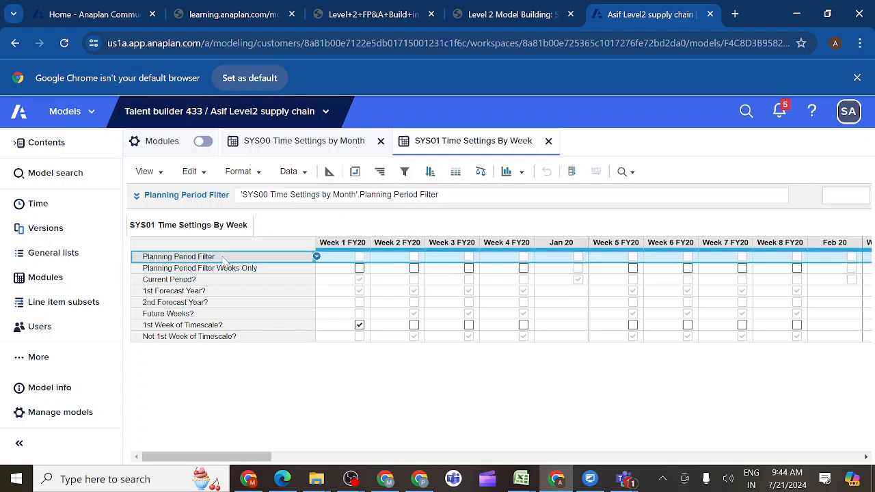
pyautogui.click(136, 199)
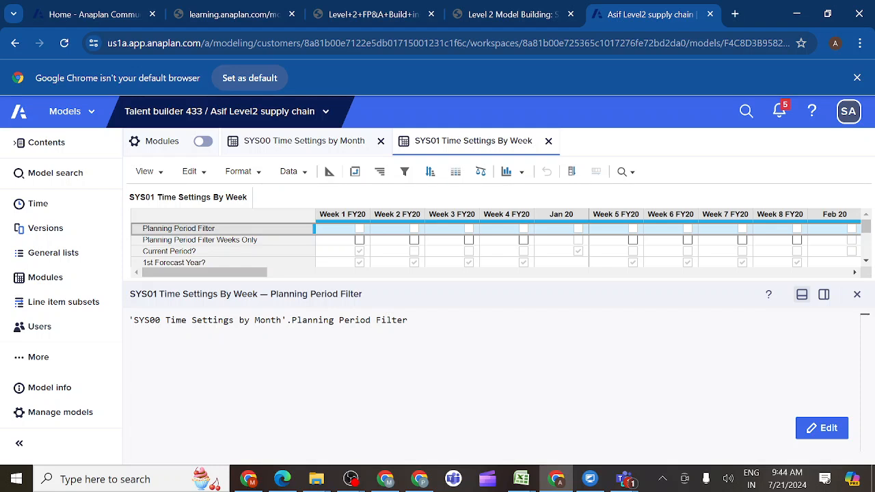
pyautogui.doubleClick(392, 320)
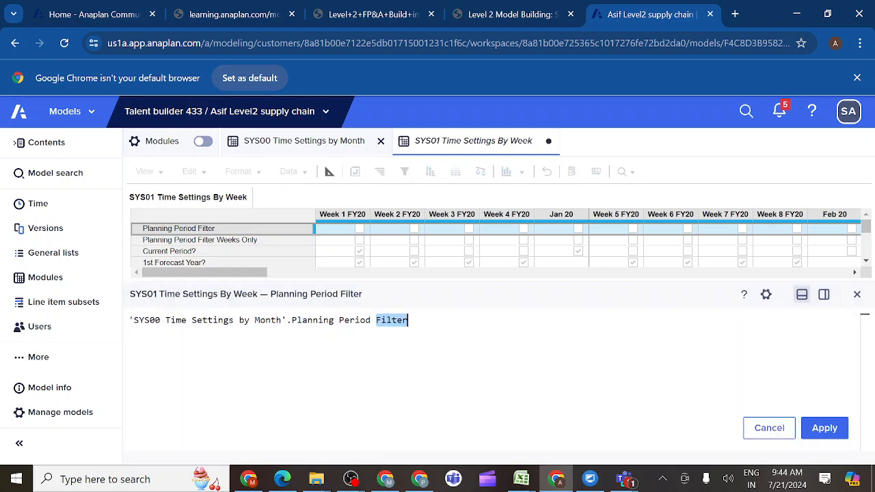
pyautogui.click(130, 320)
pyautogui.write('MON')
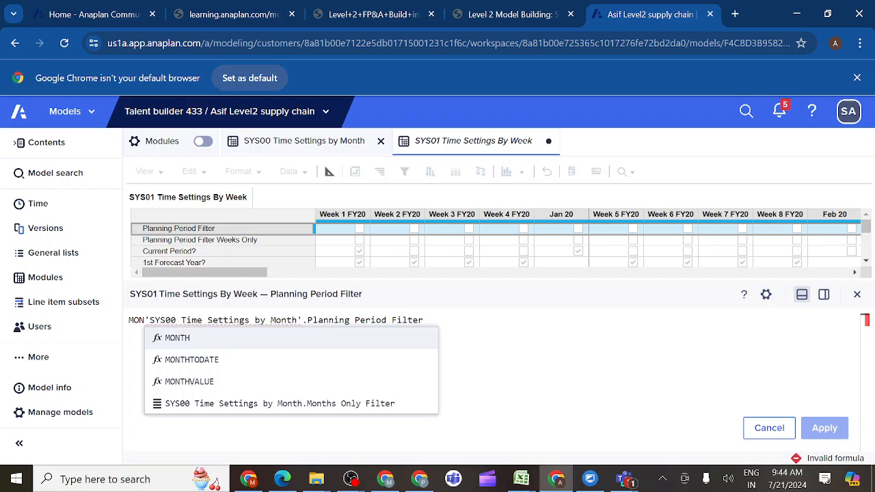
pyautogui.click(197, 385)
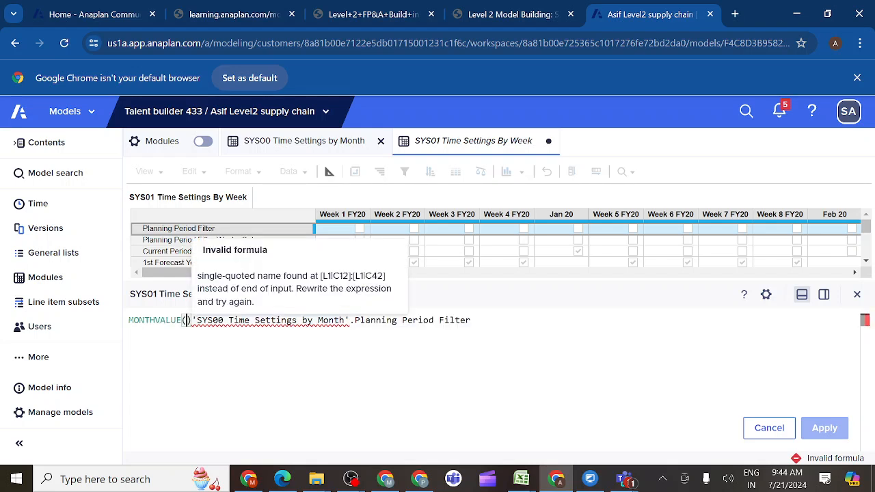
pyautogui.press('Delete')
pyautogui.press('BackSpace')
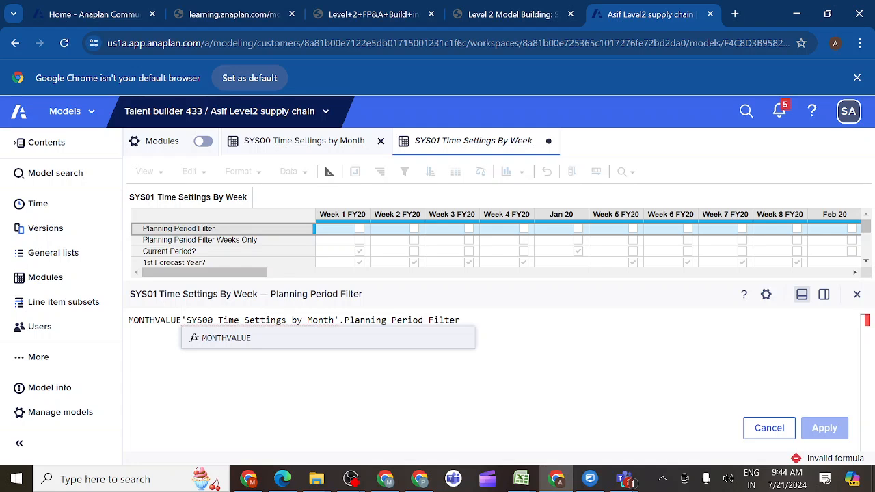
pyautogui.write('(')
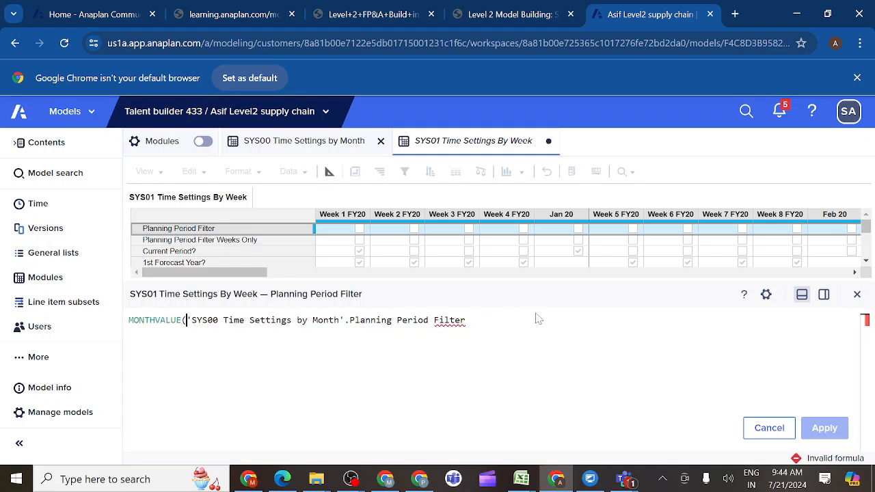
pyautogui.click(467, 321)
pyautogui.write(')')
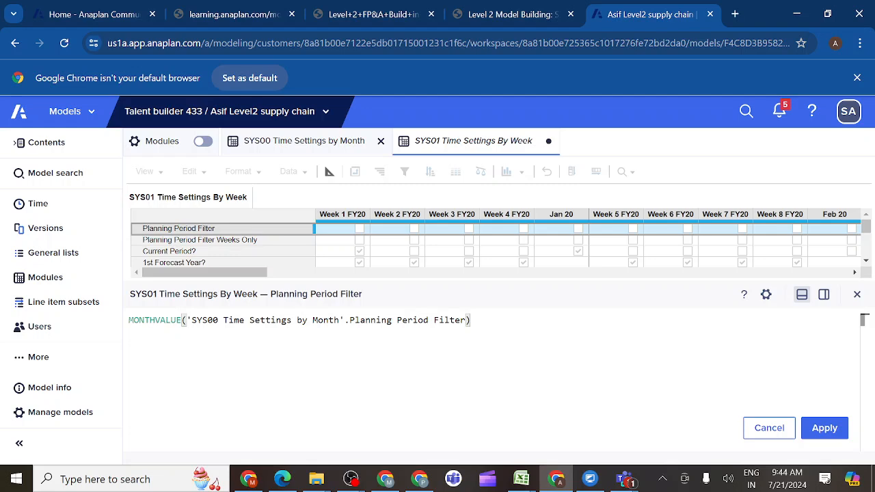
pyautogui.click(823, 429)
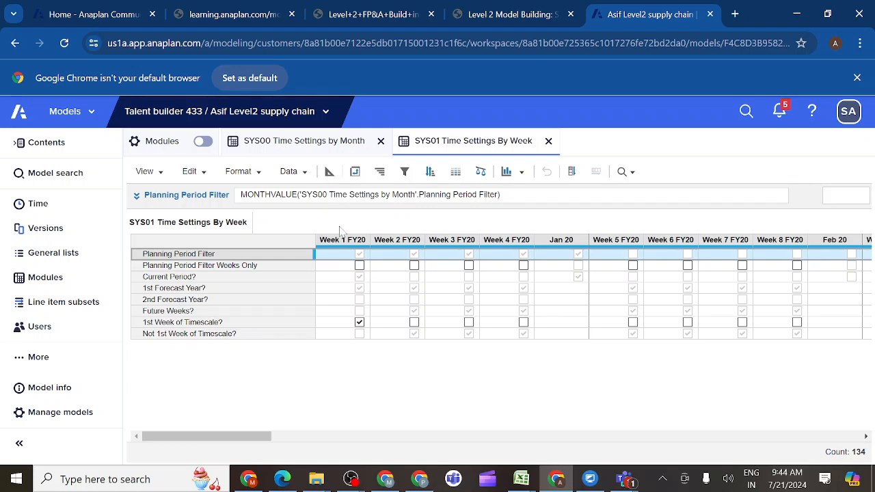
# - Enable Planning Period Filter for Feb 20 in SYS00 Time Settings by Month and check the effect in the SYS01 weekly grid
pyautogui.click(317, 145)
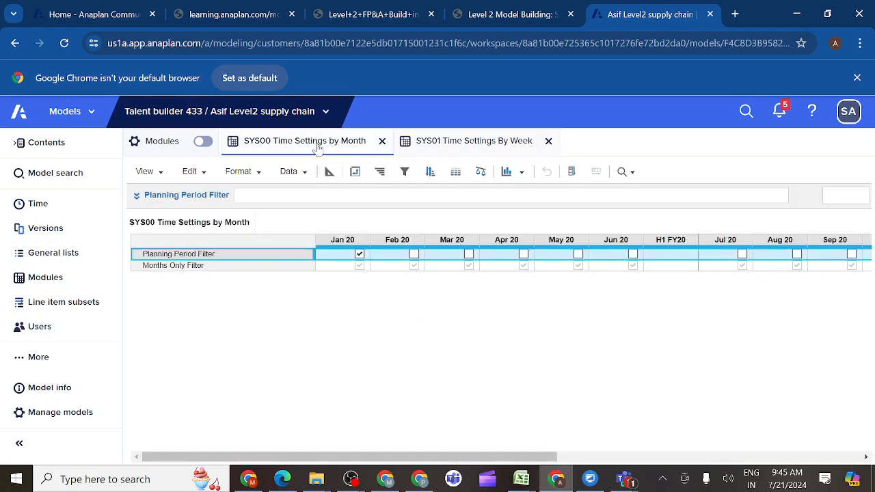
pyautogui.click(414, 254)
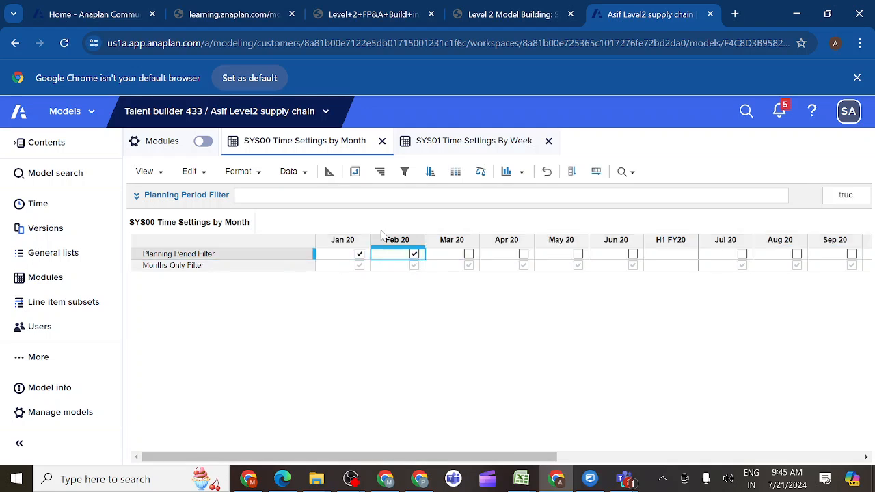
pyautogui.click(455, 143)
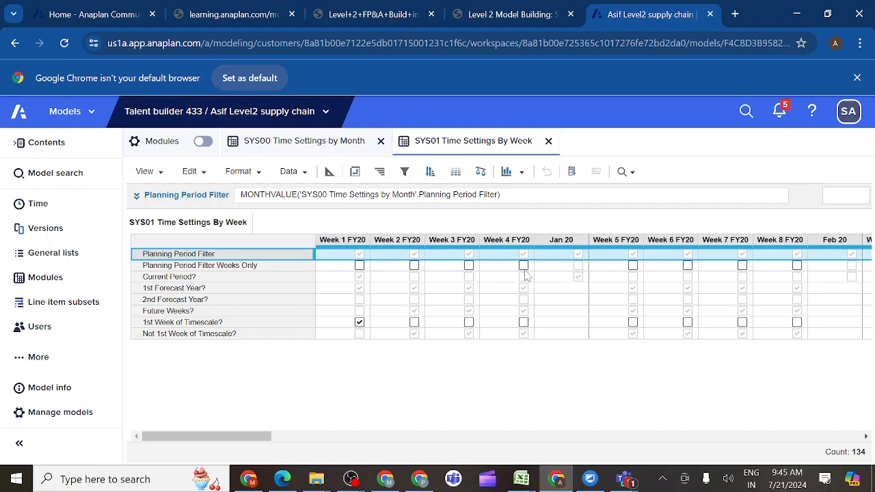
# - Set the formula of Planning Period Filter Weeks Only in SYS01 Time Settings By Week to Planning Period Filter and apply it
pyautogui.click(242, 266)
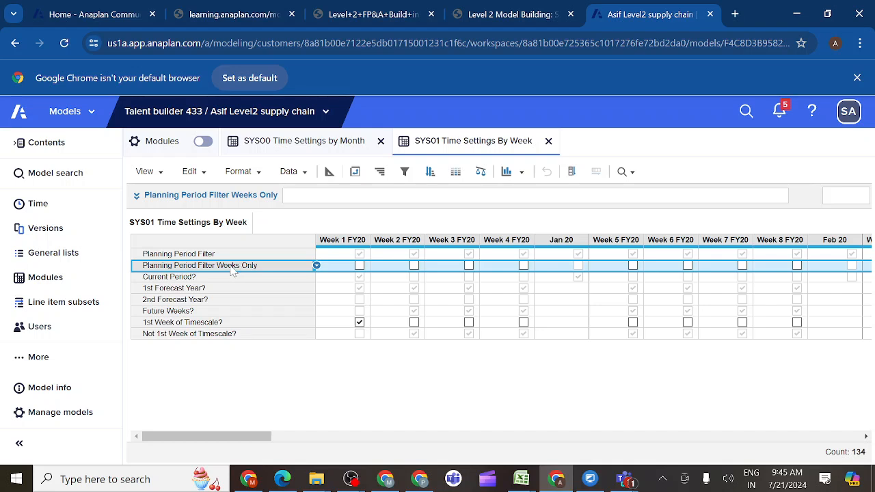
pyautogui.click(137, 198)
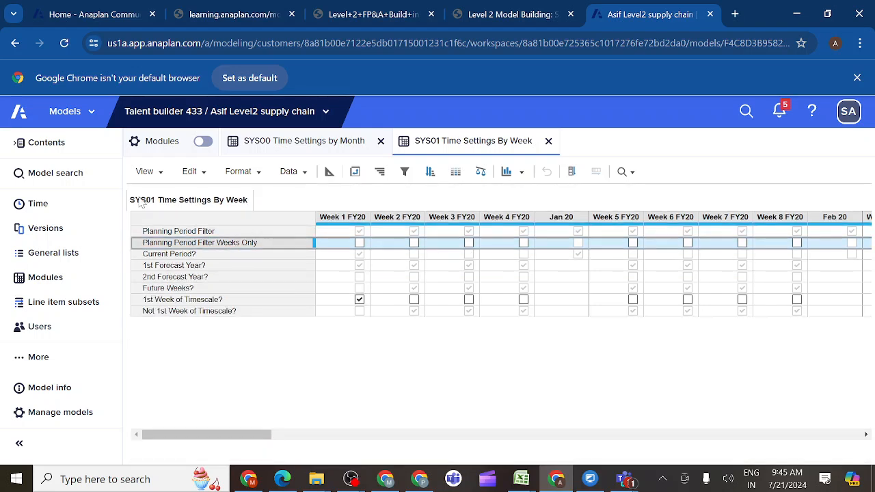
pyautogui.click(822, 428)
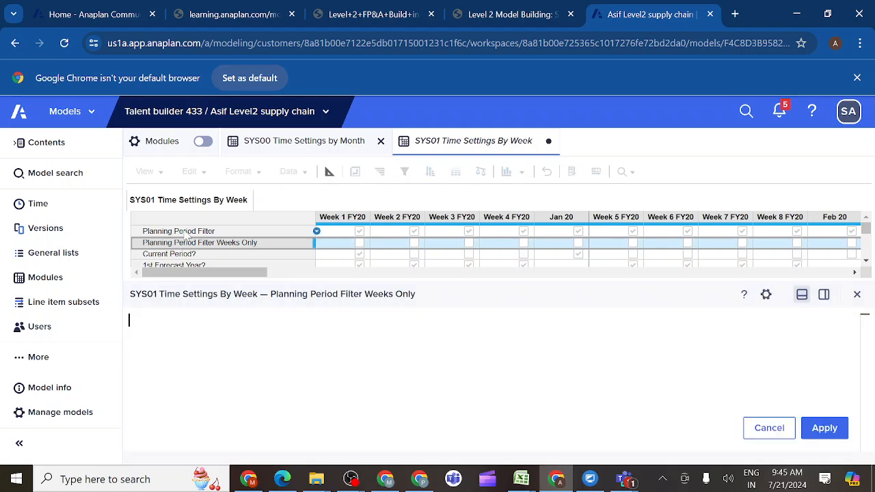
pyautogui.click(179, 232)
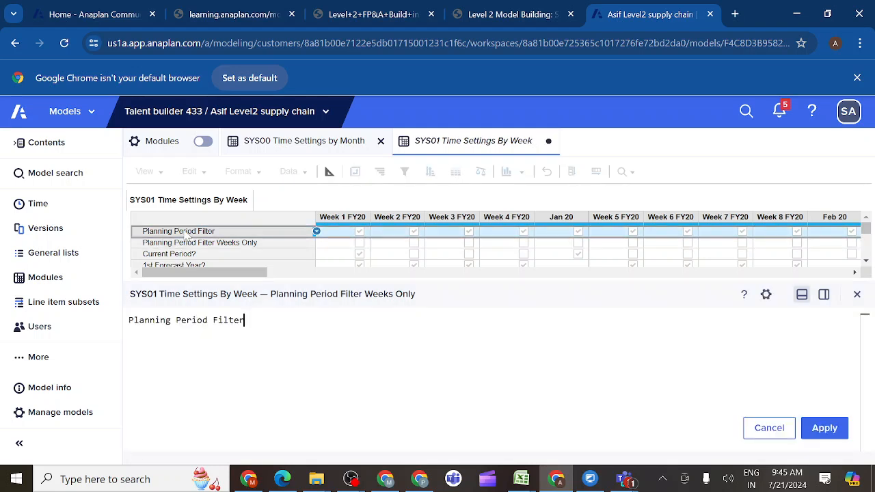
pyautogui.click(828, 429)
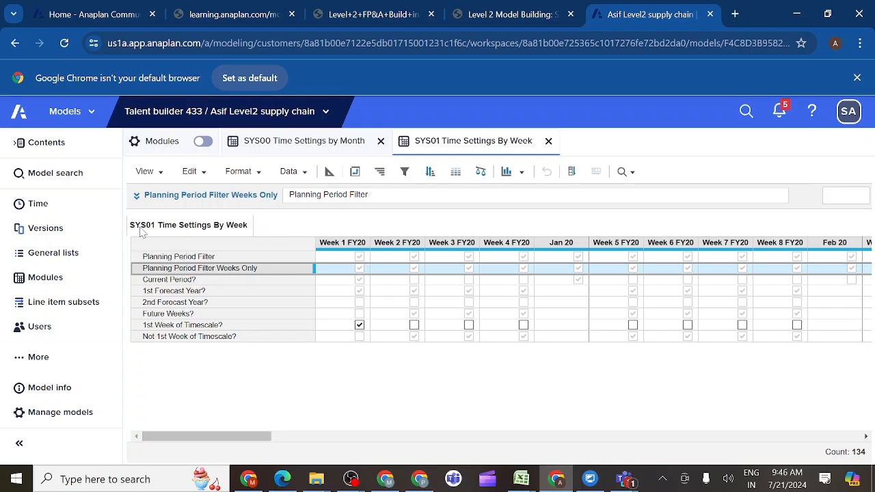
# - Set the Summary of Planning Period Filter Weeks Only to None, copied from 1st Forecast Year?, and check the weekly grid
pyautogui.click(329, 173)
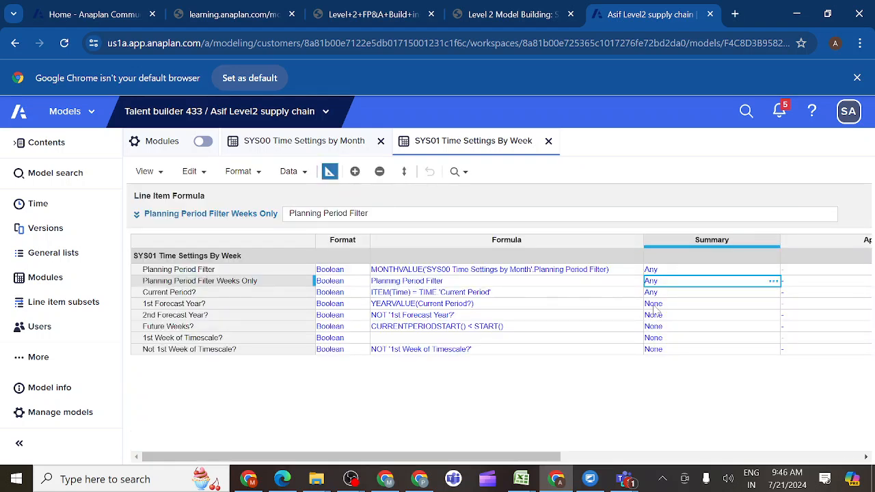
pyautogui.click(654, 307)
pyautogui.hotkey('ctrl', 'c')
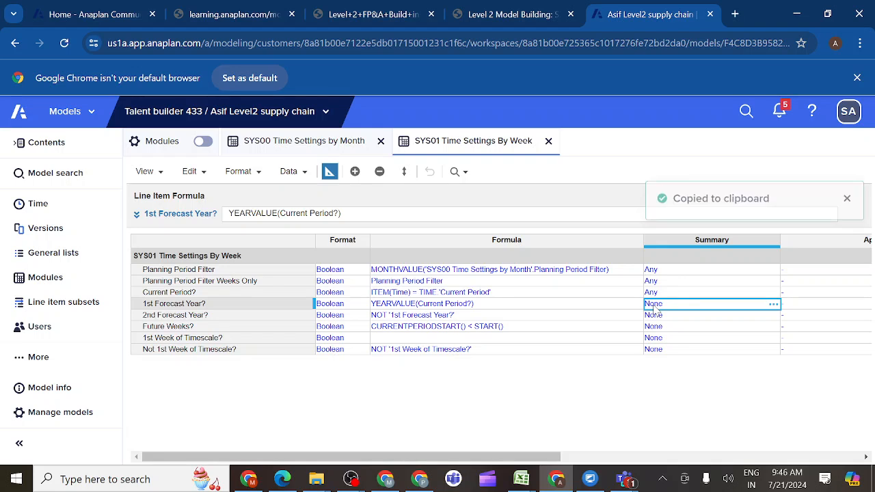
pyautogui.click(658, 282)
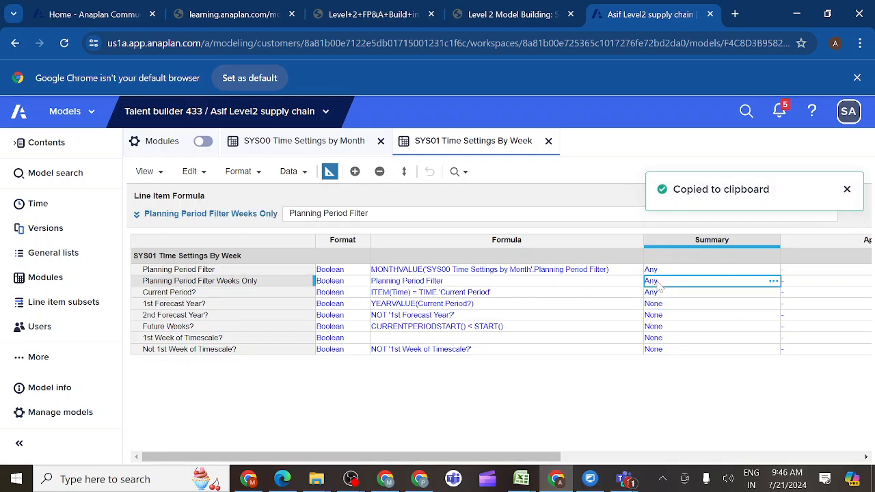
pyautogui.hotkey('ctrl', 'v')
pyautogui.click(329, 172)
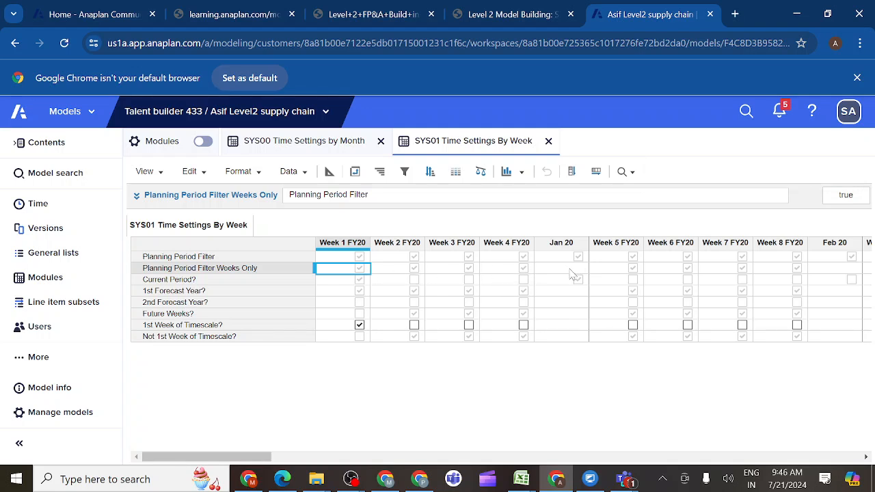
pyautogui.hscroll(15, 564, 293)
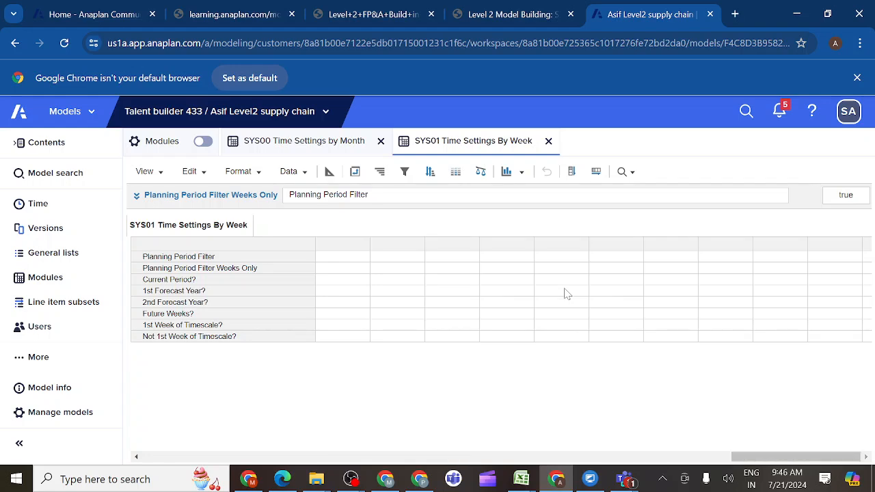
pyautogui.hscroll(-12, 565, 293)
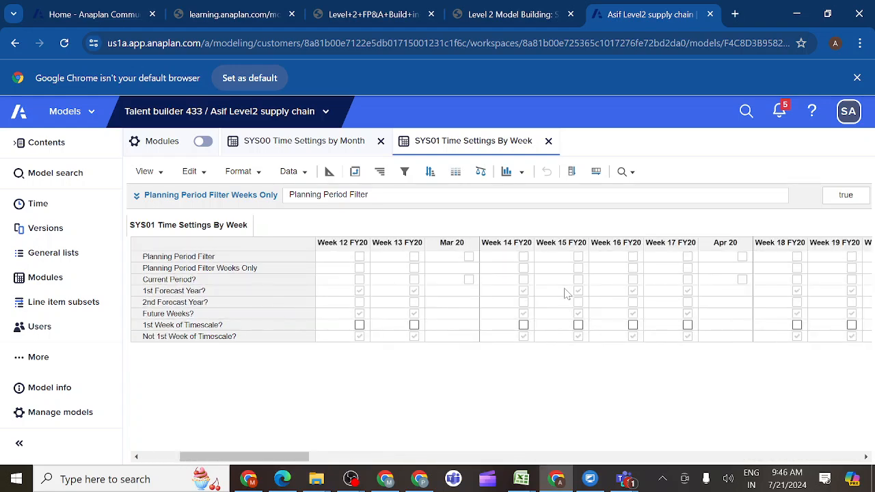
pyautogui.hscroll(-5, 564, 292)
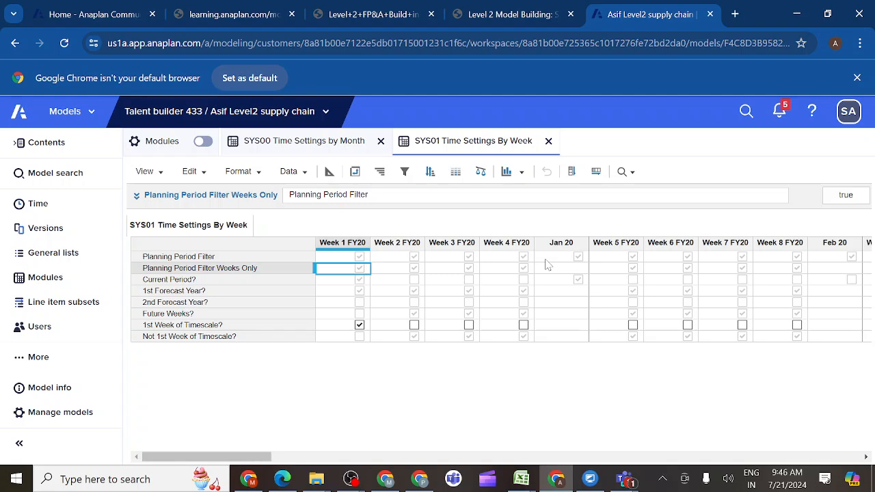
# - Read the remaining SYS01 and 3.3.11.2 instructions on the course page and copy the saved view name Planning Period Filter for UX
pyautogui.click(547, 21)
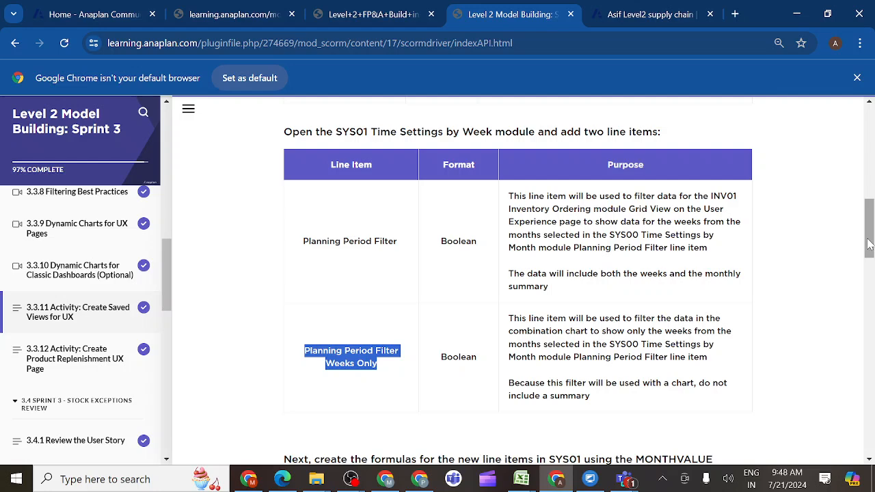
pyautogui.moveTo(870, 244); pyautogui.dragTo(869, 286)
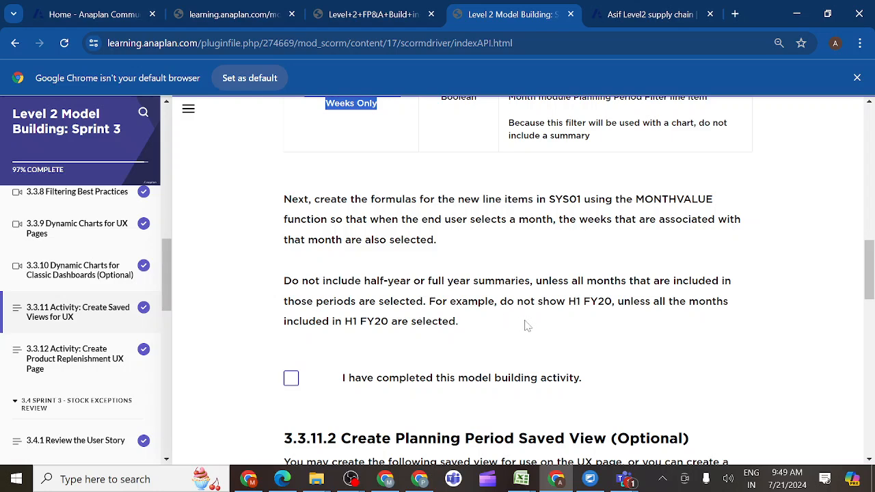
pyautogui.scroll(-1, 534, 331)
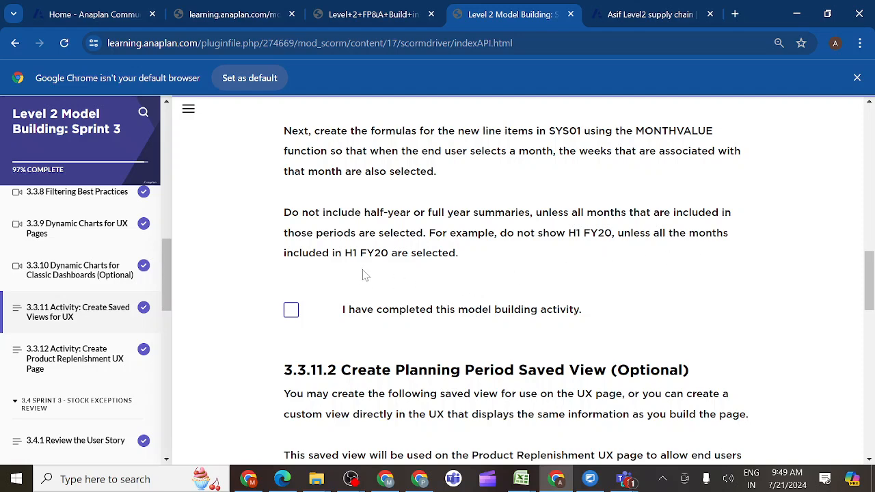
pyautogui.scroll(-2, 364, 275)
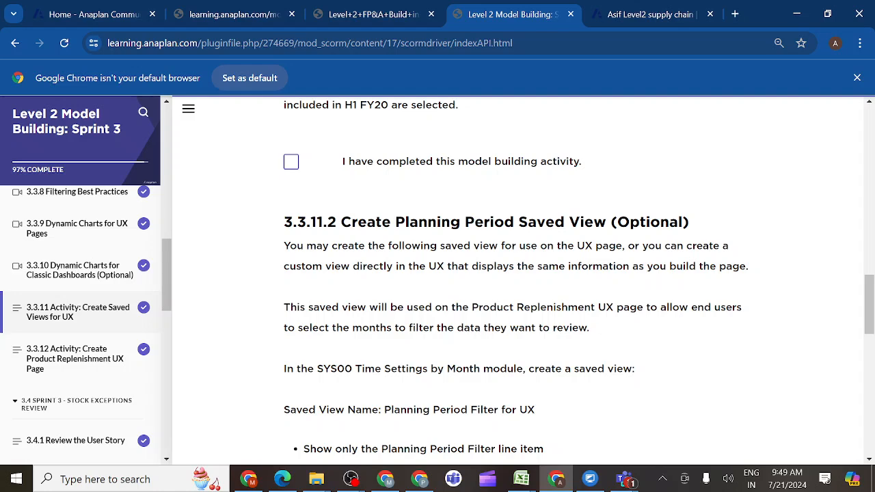
pyautogui.scroll(-1, 567, 244)
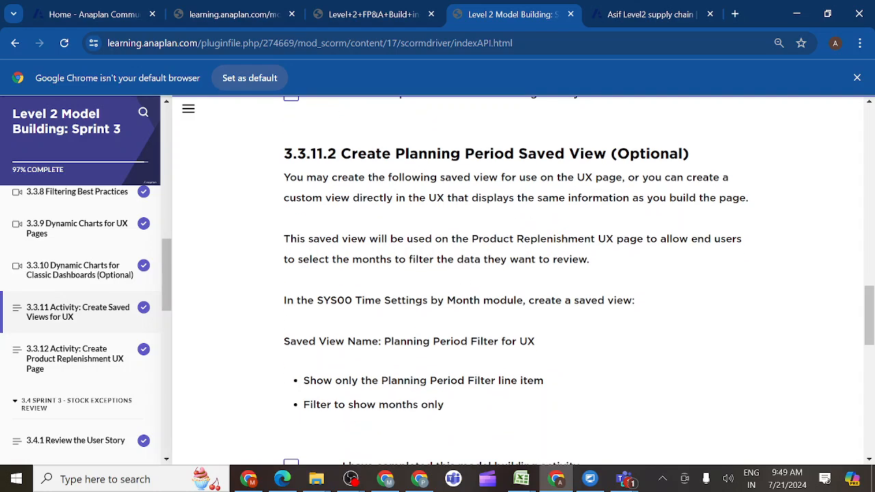
pyautogui.moveTo(384, 342); pyautogui.dragTo(560, 349)
pyautogui.hotkey('ctrl', 'c')
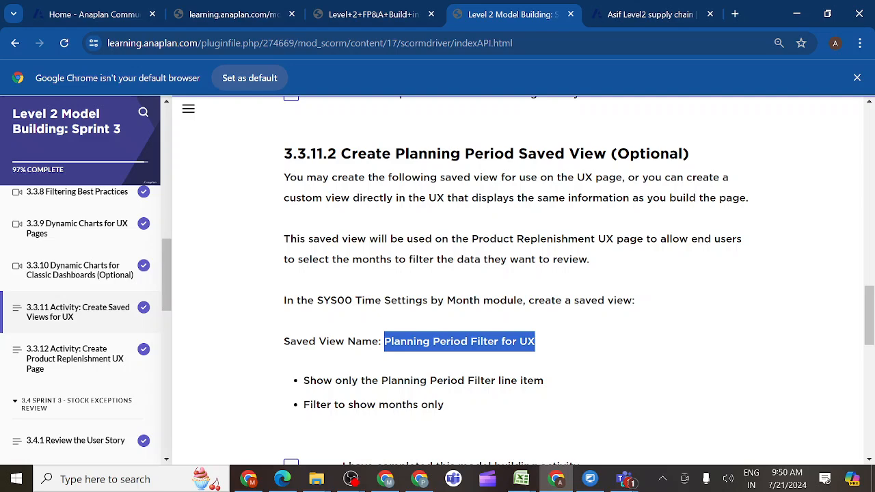
# - Open SYS00 Time Settings by Month in the Anaplan model and recheck the saved view requirements on the course page
pyautogui.click(633, 16)
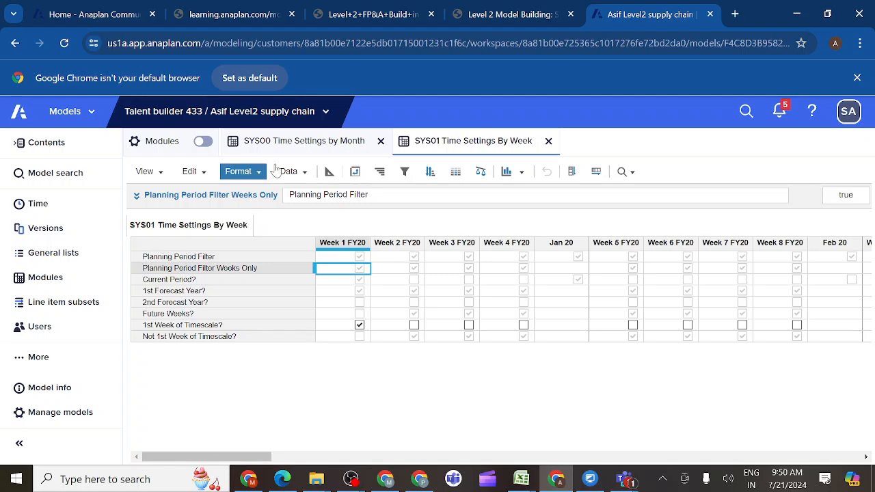
pyautogui.click(283, 144)
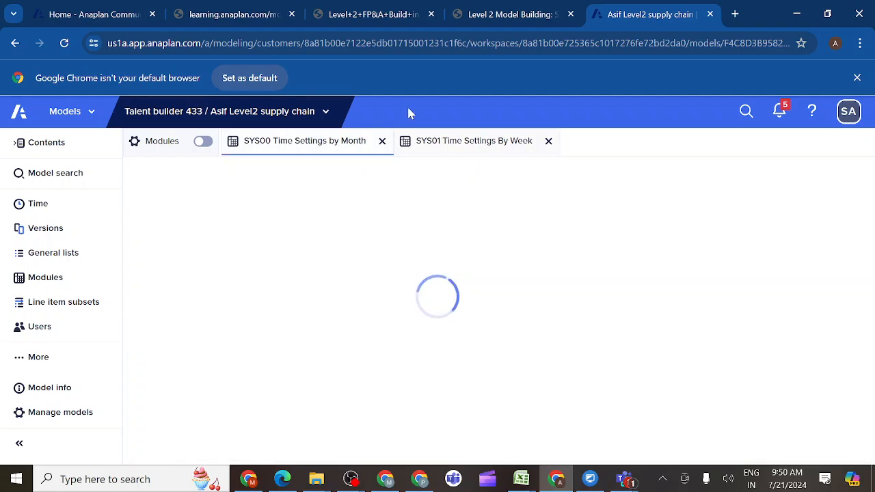
pyautogui.click(555, 16)
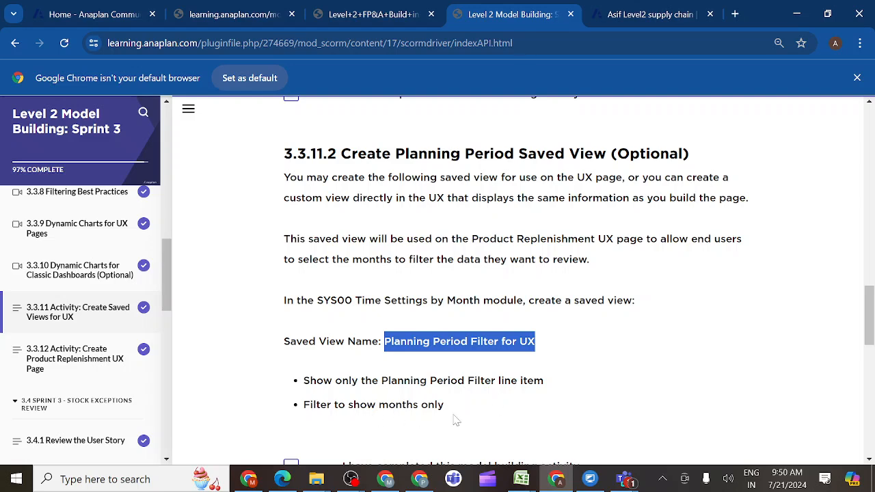
pyautogui.scroll(-1, 456, 420)
pyautogui.scroll(-2, 456, 420)
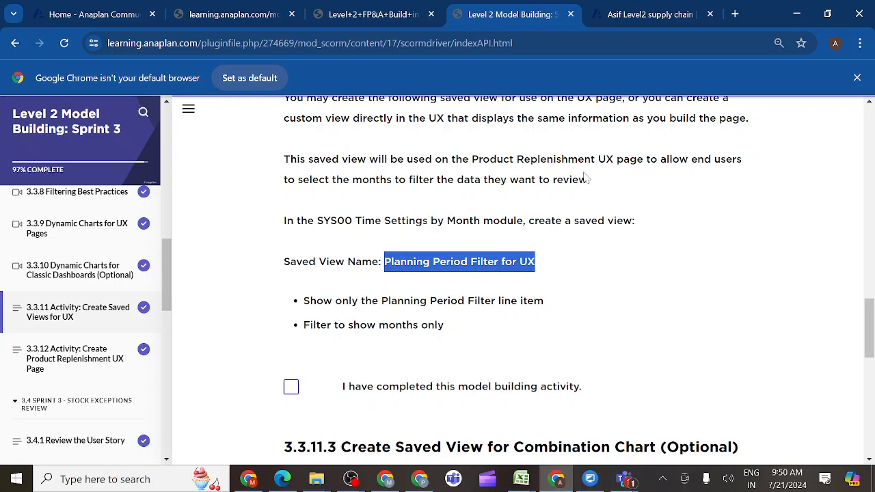
pyautogui.click(634, 13)
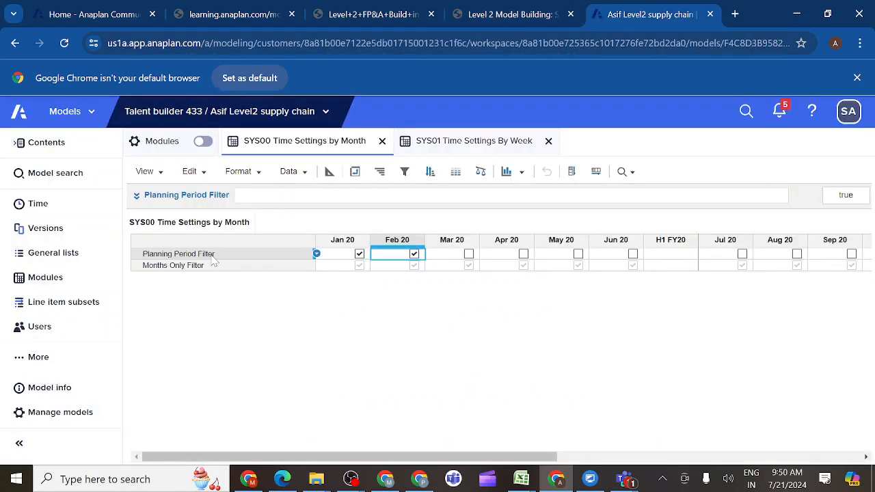
# - Save the SYS00 Time Settings by Month grid as a new view named Planning Period Filter for UX
pyautogui.click(184, 254)
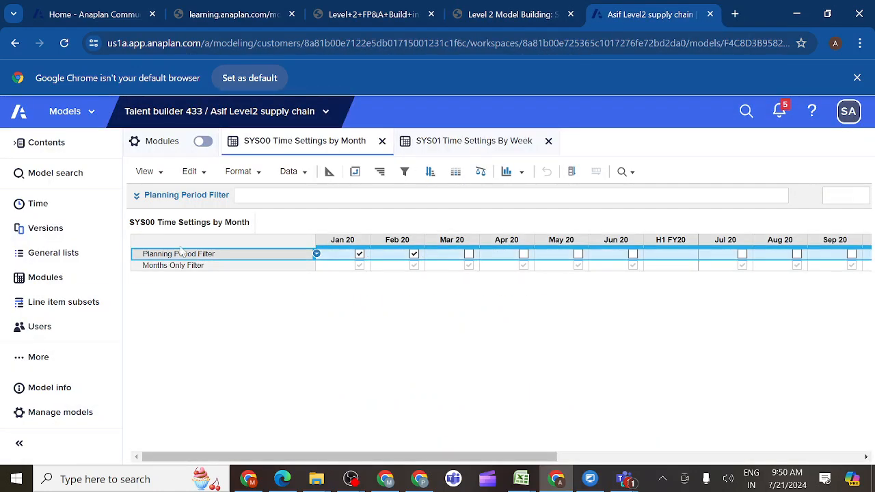
pyautogui.click(164, 174)
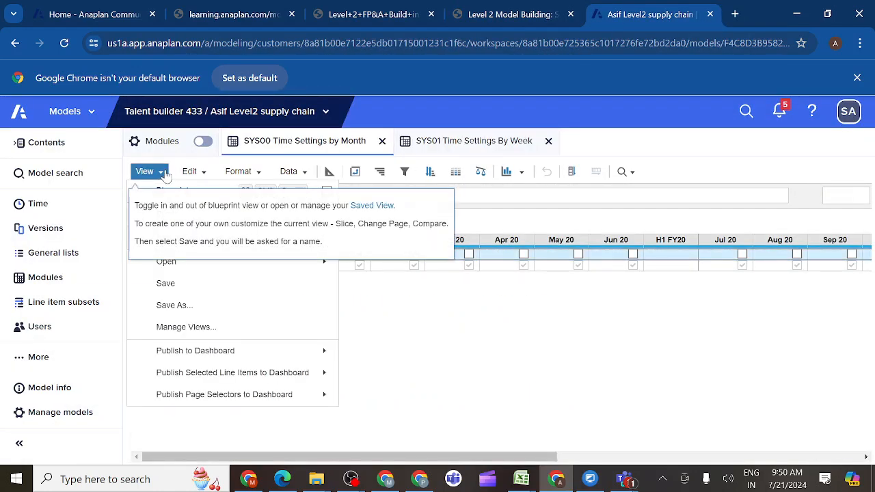
pyautogui.click(168, 305)
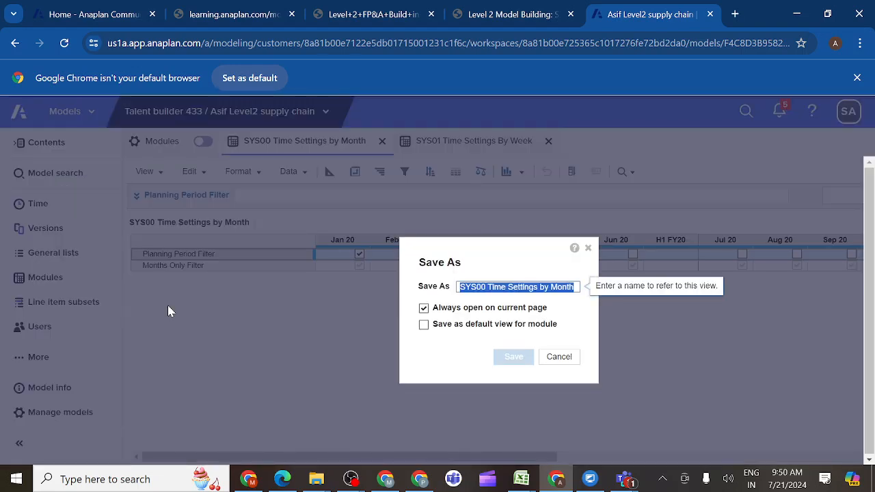
pyautogui.press('BackSpace')
pyautogui.hotkey('ctrl', 'v')
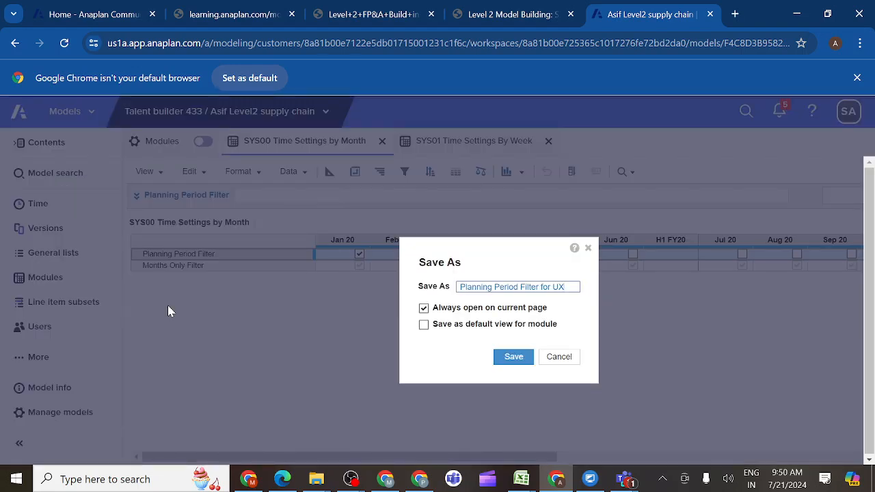
pyautogui.click(513, 357)
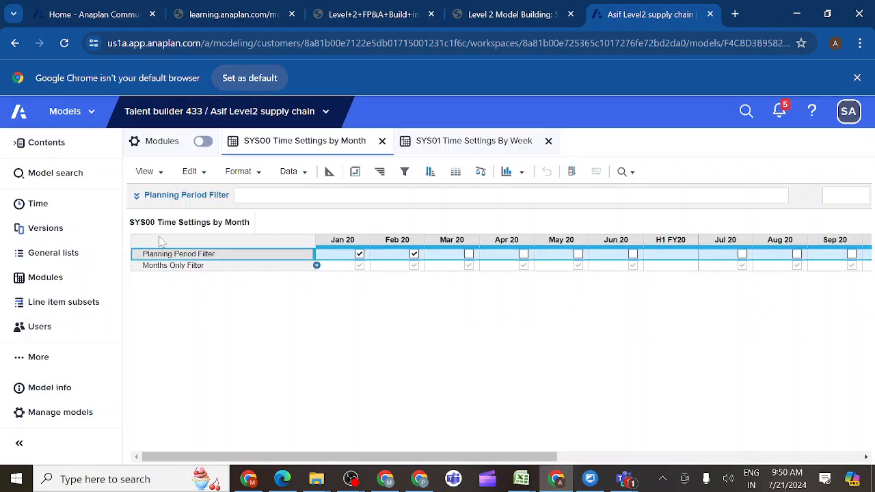
# - Open the saved view Planning Period Filter for UX in the SYS00 module
pyautogui.click(164, 176)
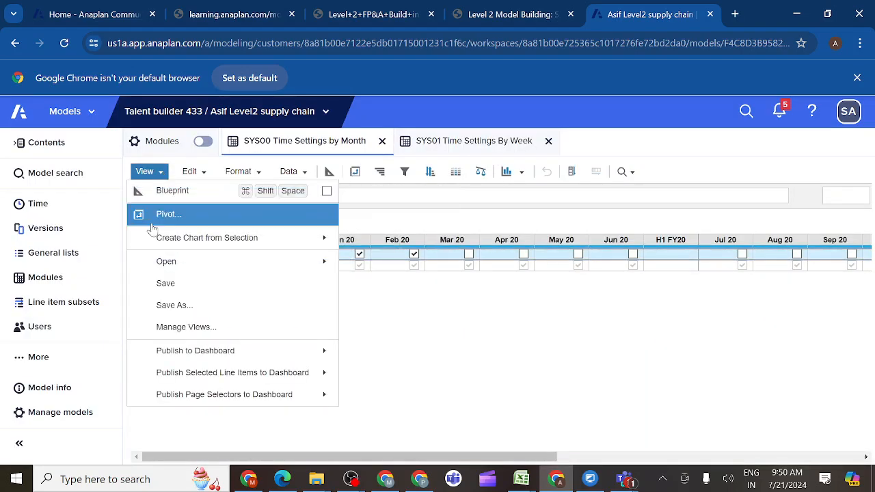
pyautogui.moveTo(185, 264)
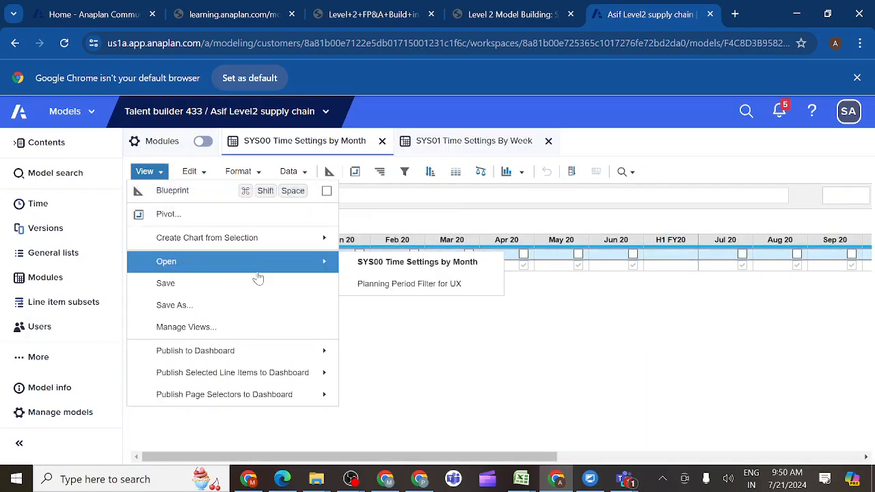
pyautogui.click(389, 293)
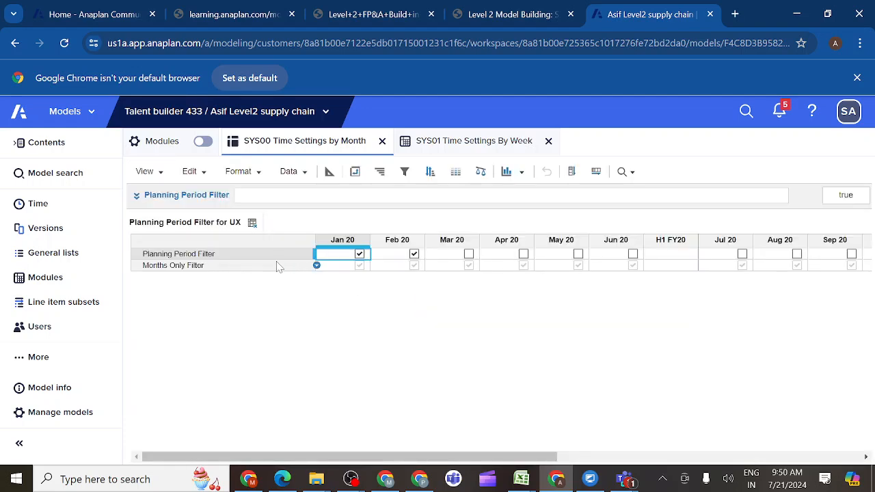
# - Recheck the view requirements and show only the Planning Period Filter line item in the Planning Period Filter for UX view
pyautogui.click(545, 15)
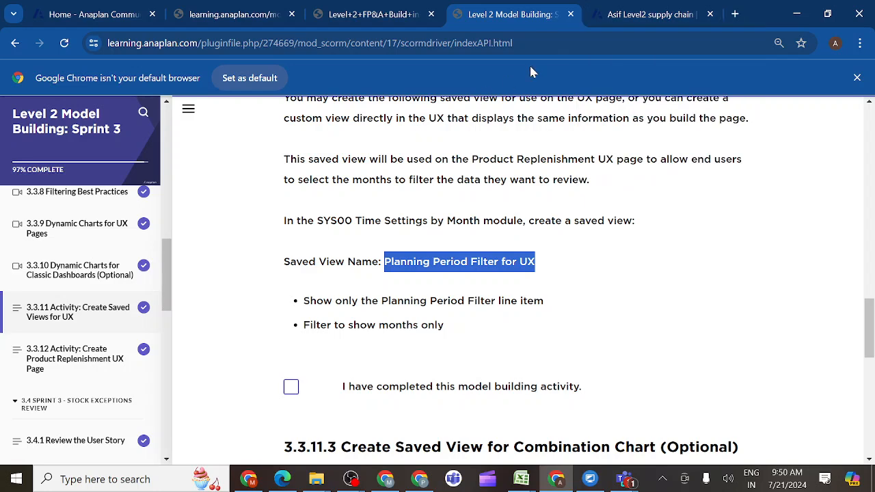
pyautogui.click(633, 15)
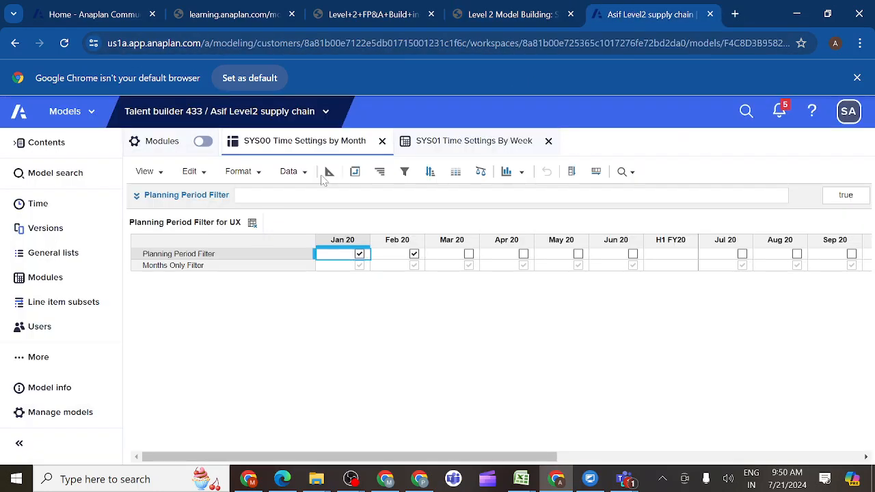
pyautogui.click(197, 257)
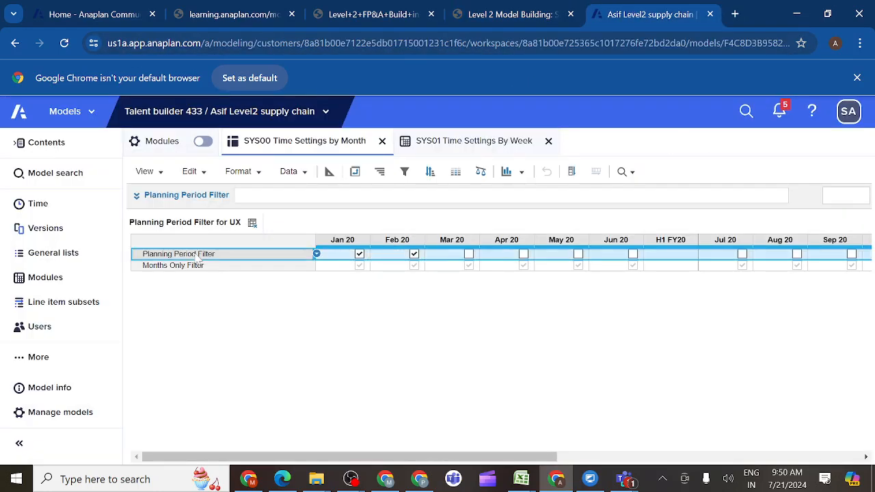
pyautogui.click(260, 176)
pyautogui.click(267, 212)
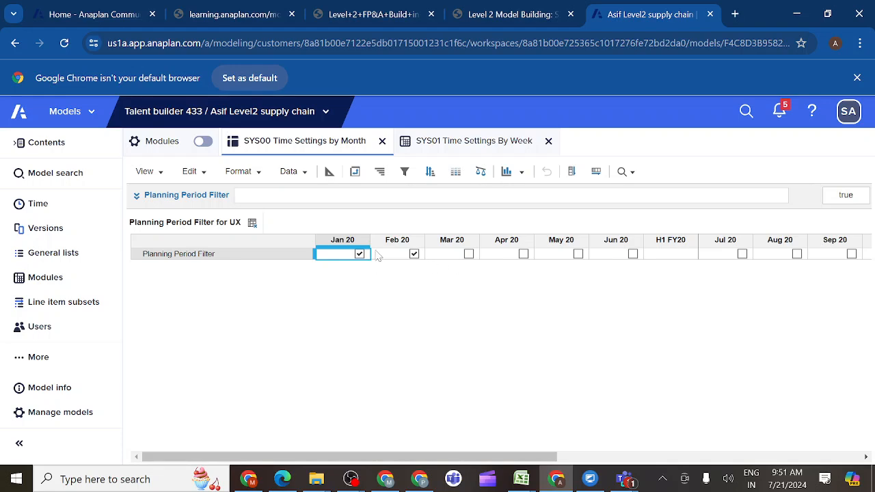
# - Recheck the view requirements and filter time in the Planning Period Filter for UX view where SYS00 Months Only Filter is equal to true
pyautogui.click(546, 19)
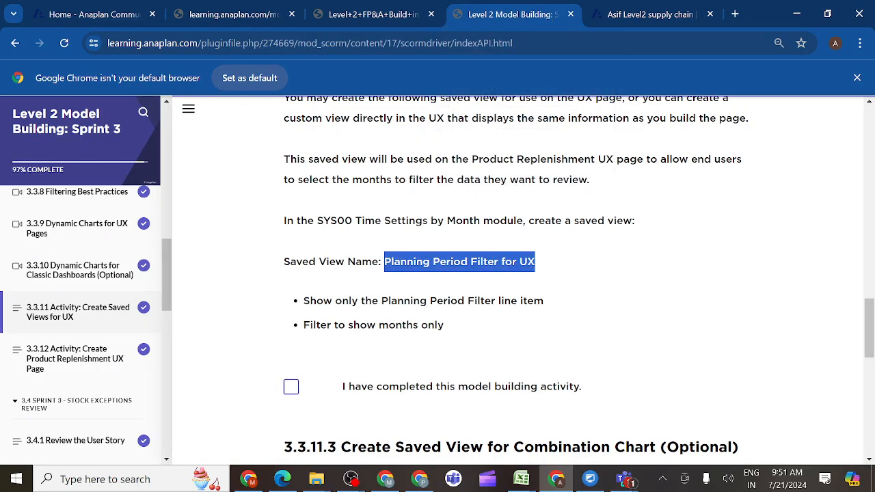
pyautogui.click(630, 20)
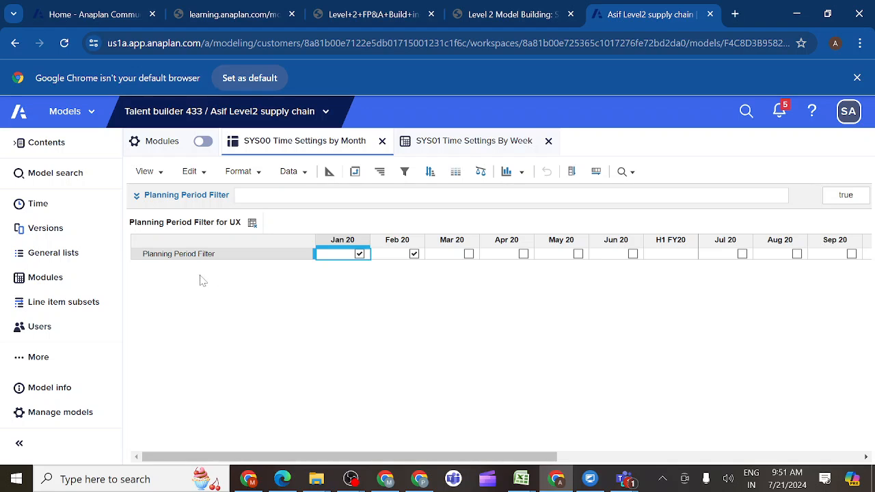
pyautogui.click(405, 173)
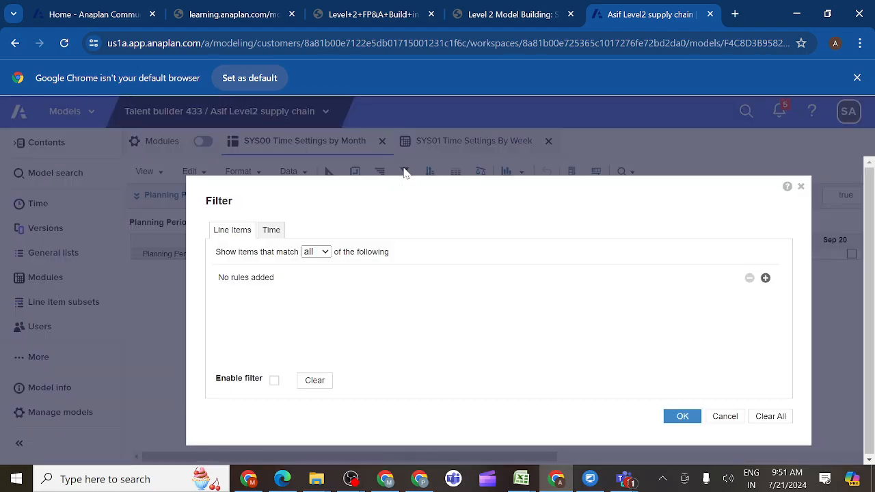
pyautogui.click(273, 232)
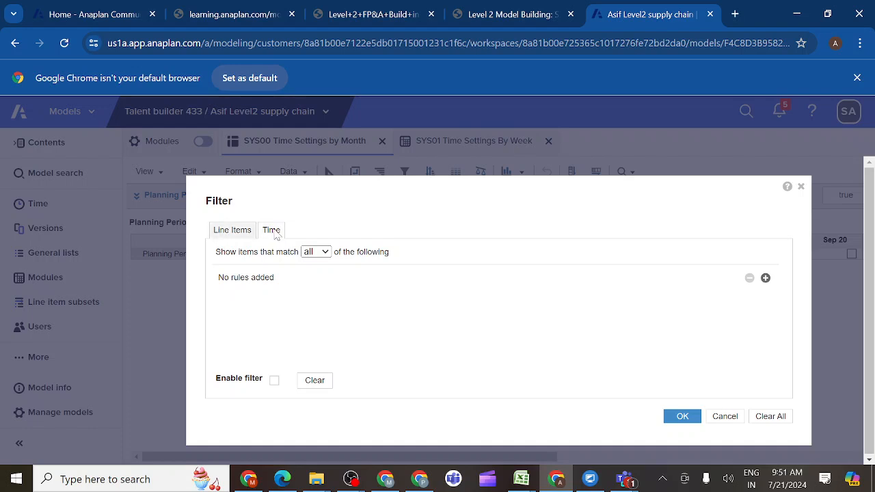
pyautogui.click(765, 279)
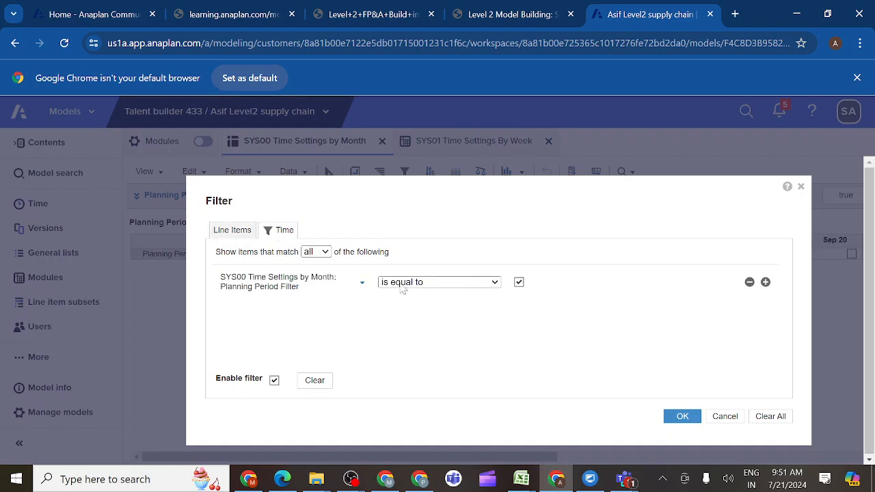
pyautogui.click(363, 283)
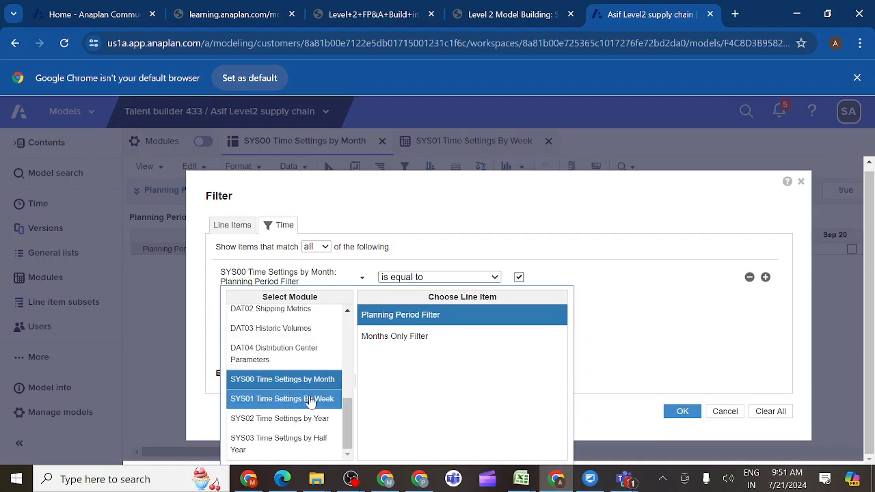
pyautogui.click(296, 442)
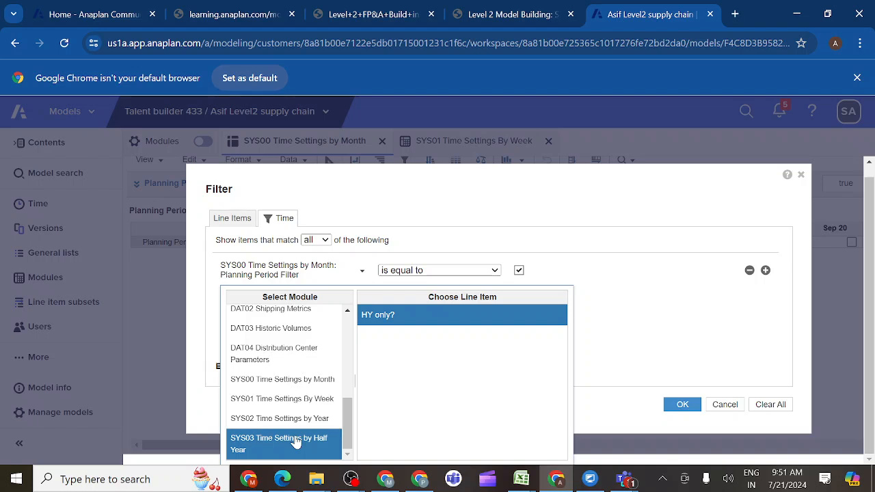
pyautogui.click(329, 385)
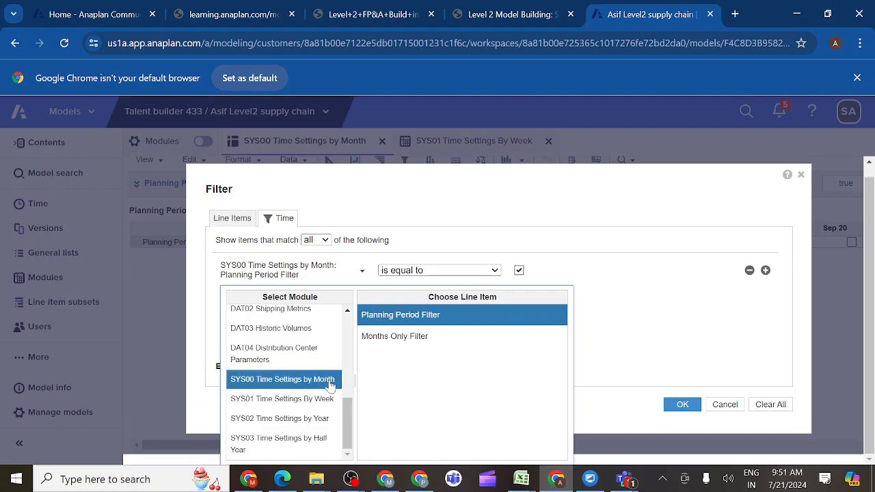
pyautogui.click(392, 339)
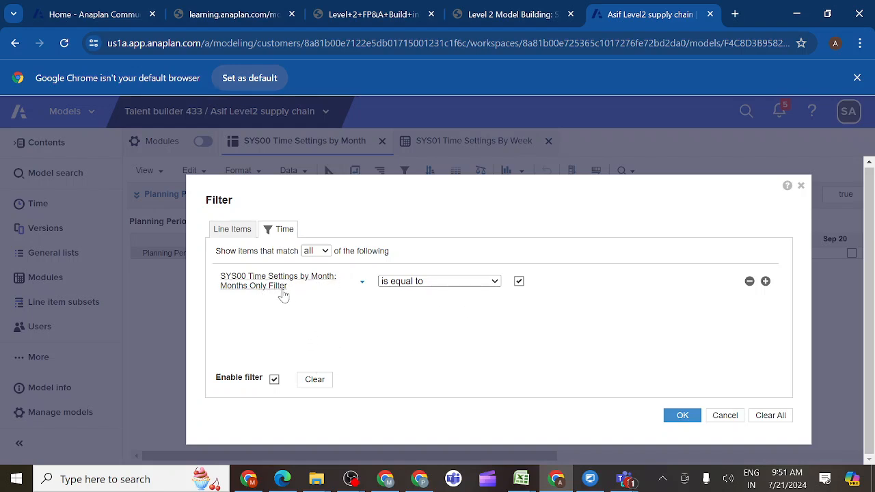
pyautogui.click(683, 416)
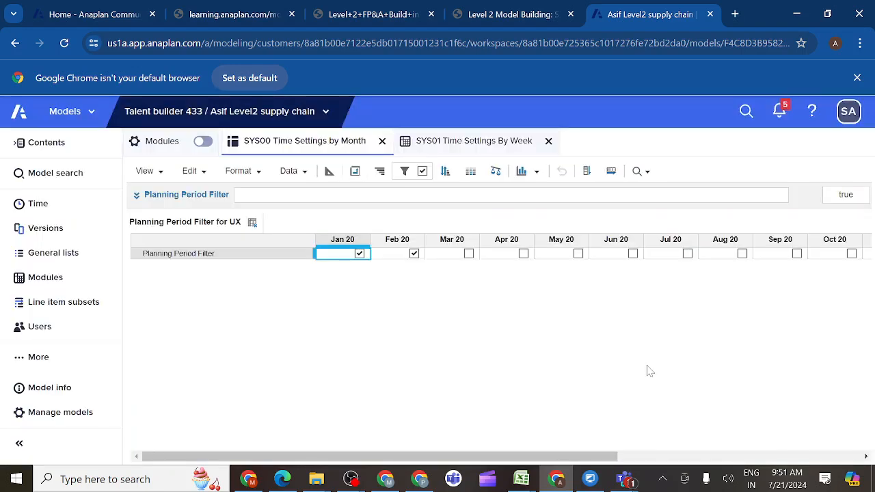
# - Clear the Planning Period Filter for Feb 20 and save the view, overwriting the current version
pyautogui.click(414, 254)
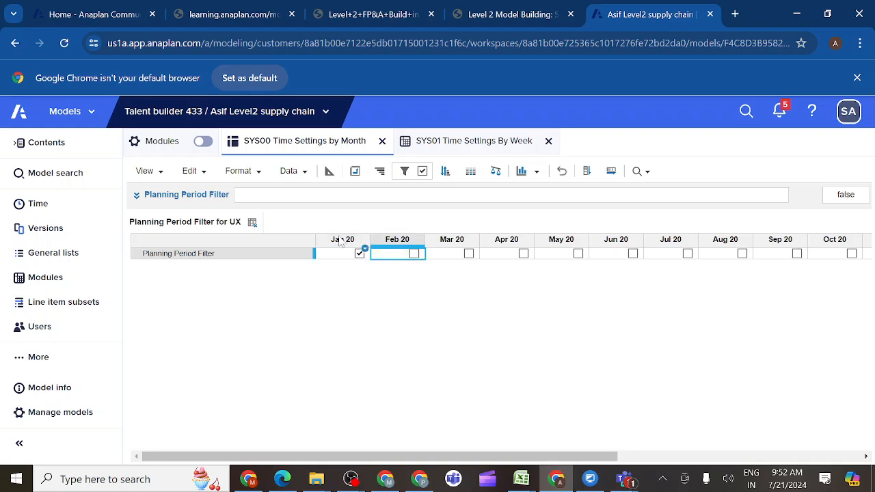
pyautogui.click(162, 172)
pyautogui.click(175, 281)
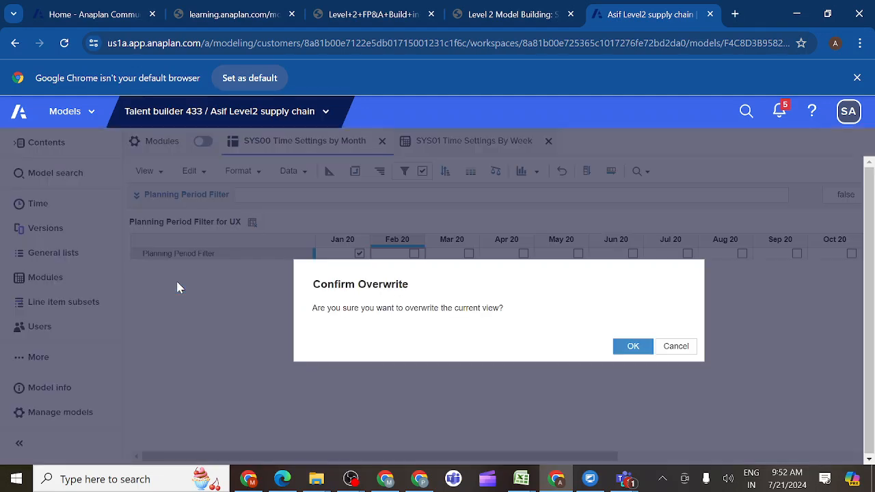
pyautogui.click(634, 347)
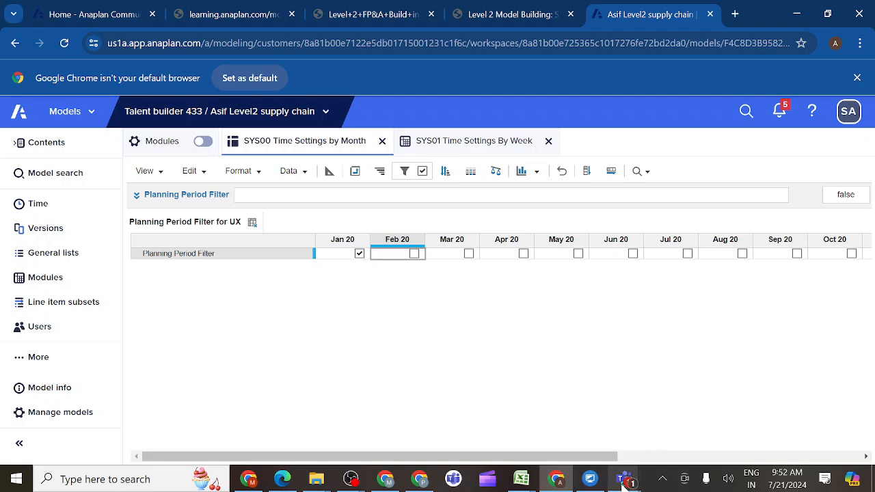
# - Switch to the Teams meeting, mute the microphone and unmute it again, and return to the Anaplan model in Chrome
pyautogui.moveTo(624, 481)
pyautogui.click(604, 443)
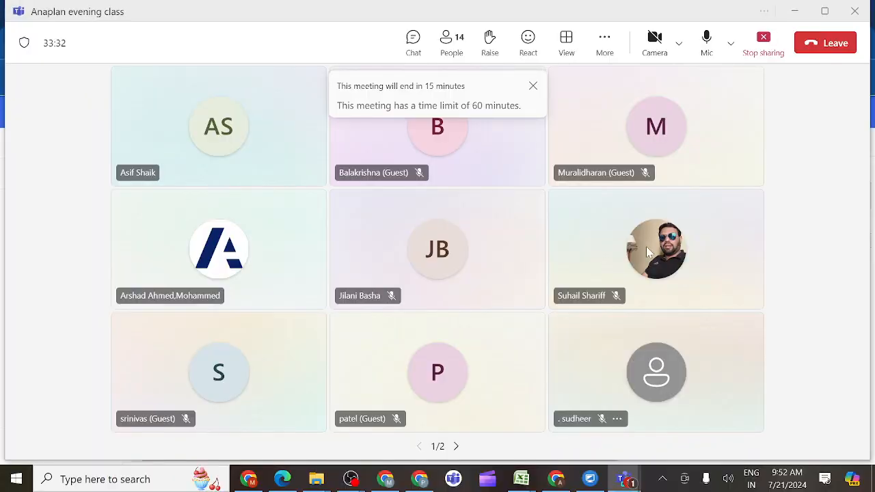
pyautogui.click(705, 37)
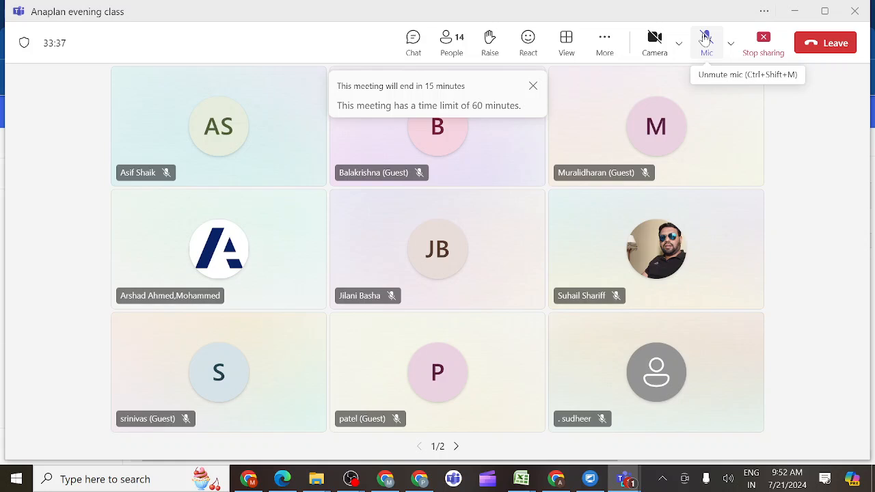
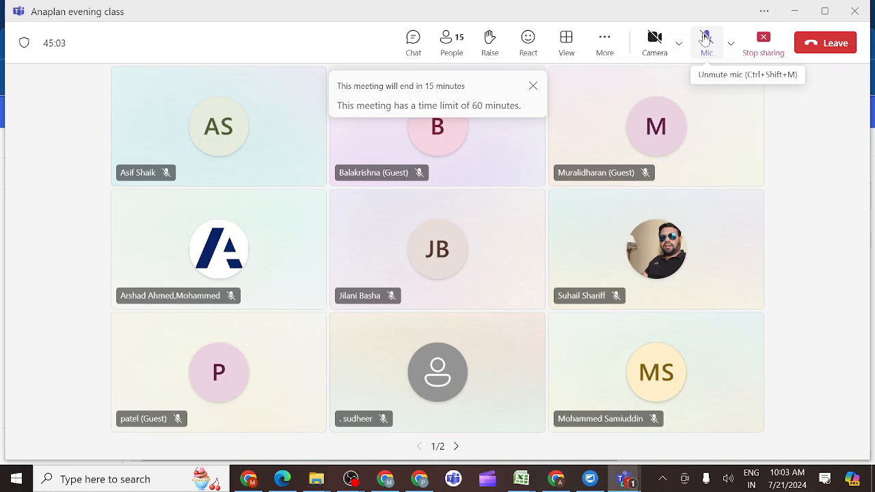
pyautogui.click(707, 39)
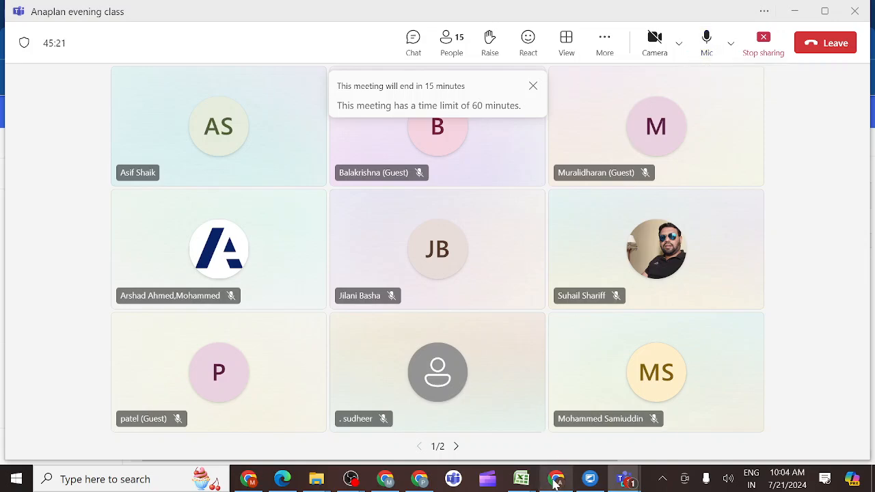
pyautogui.moveTo(555, 482)
pyautogui.click(555, 453)
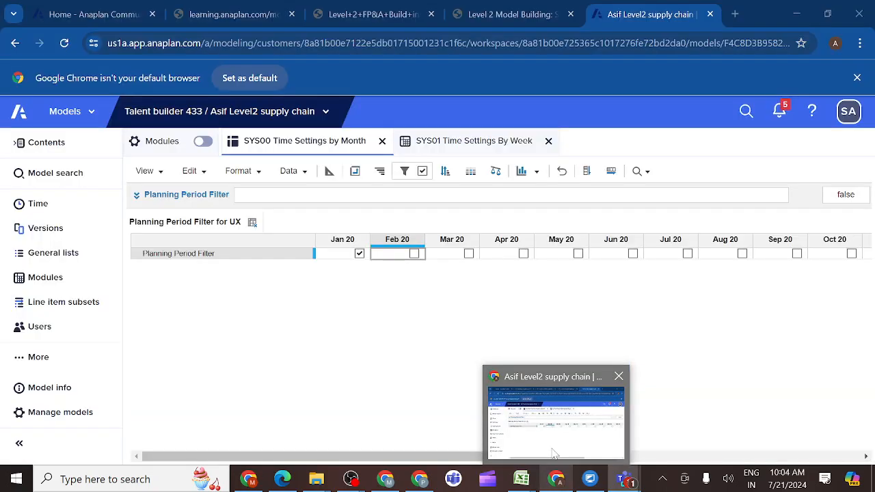
# - Review the combination chart saved view requirements in section 3.3.11.3 of the course page and copy the view name Chart for UX
pyautogui.click(549, 17)
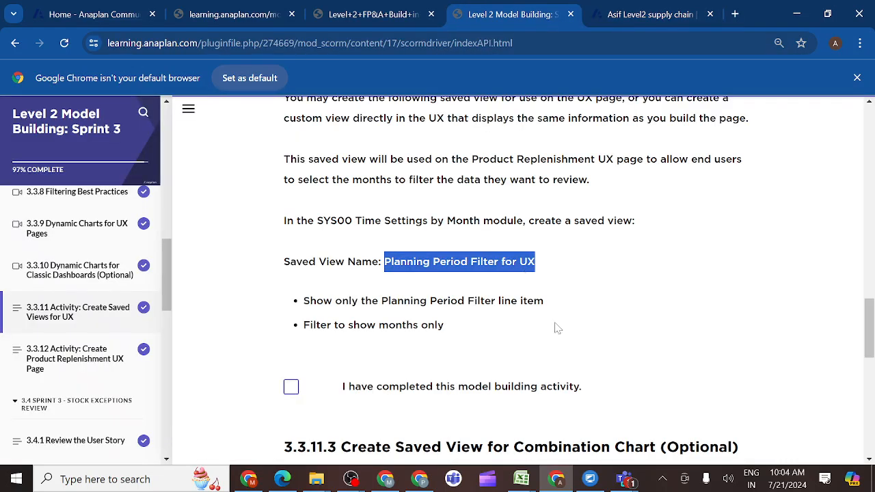
pyautogui.scroll(-3, 557, 328)
pyautogui.scroll(1, 557, 328)
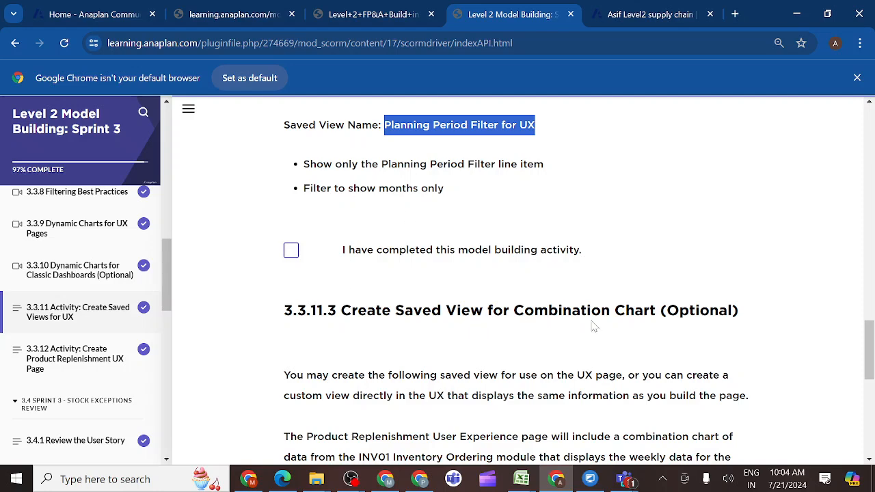
pyautogui.scroll(-2, 594, 327)
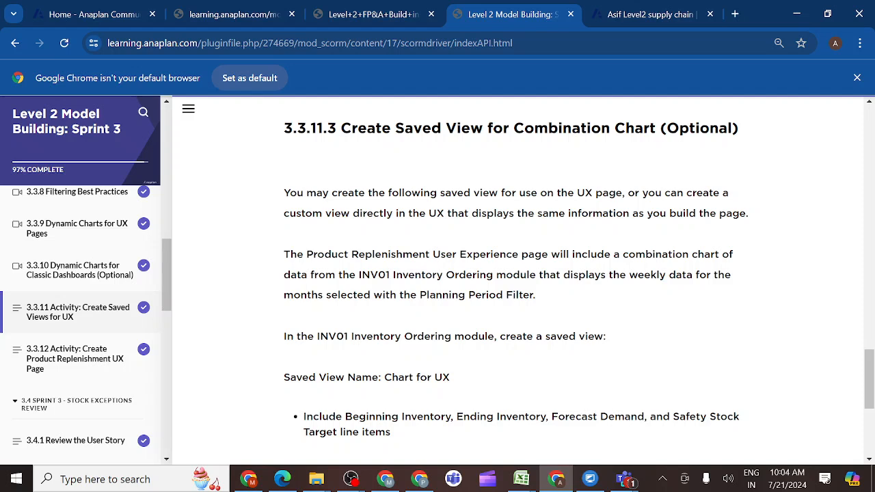
pyautogui.moveTo(385, 378); pyautogui.dragTo(480, 375)
pyautogui.hotkey('ctrl', 'c')
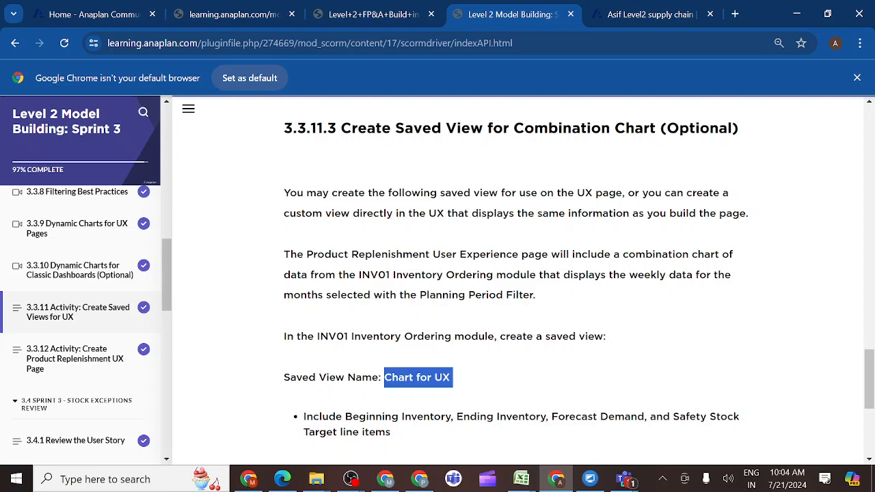
pyautogui.scroll(-1, 570, 367)
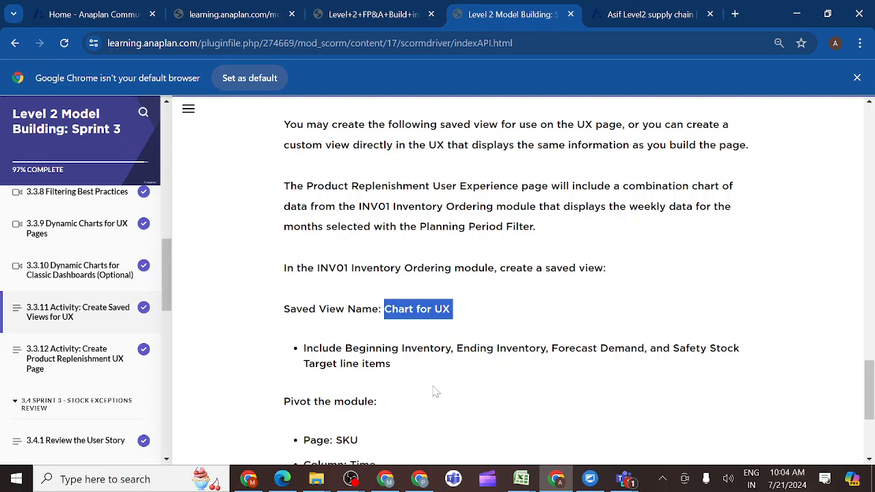
pyautogui.scroll(-2, 434, 390)
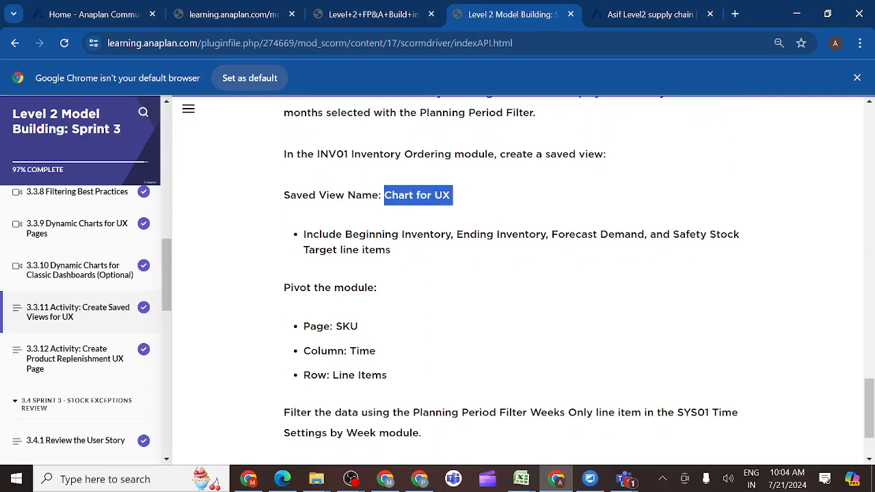
# - Return to the Anaplan model and open the INV01 Inventory Ordering module
pyautogui.click(643, 17)
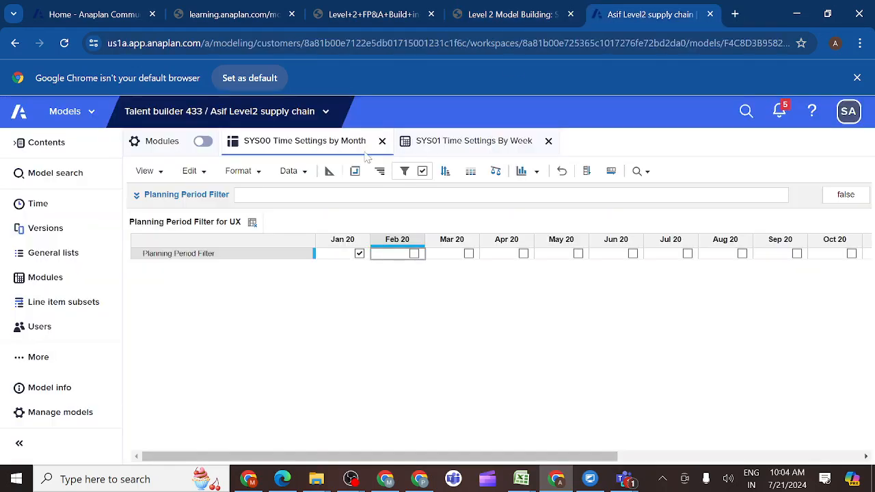
pyautogui.click(47, 277)
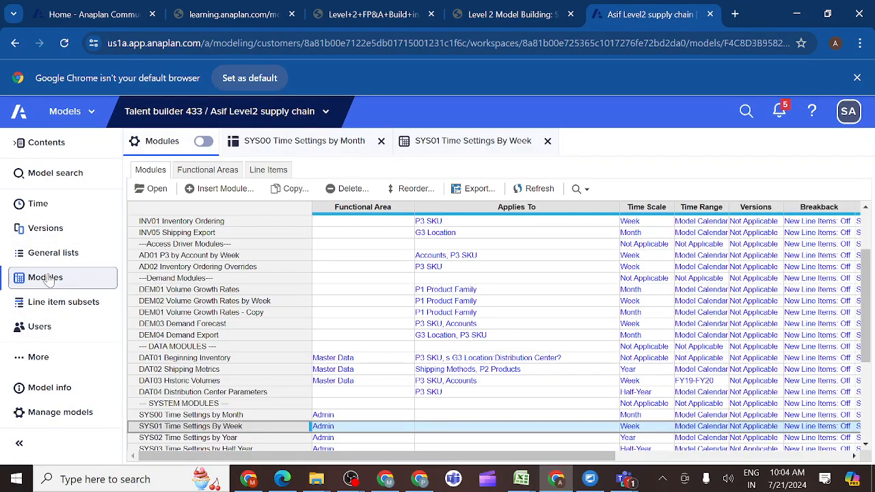
pyautogui.click(162, 224)
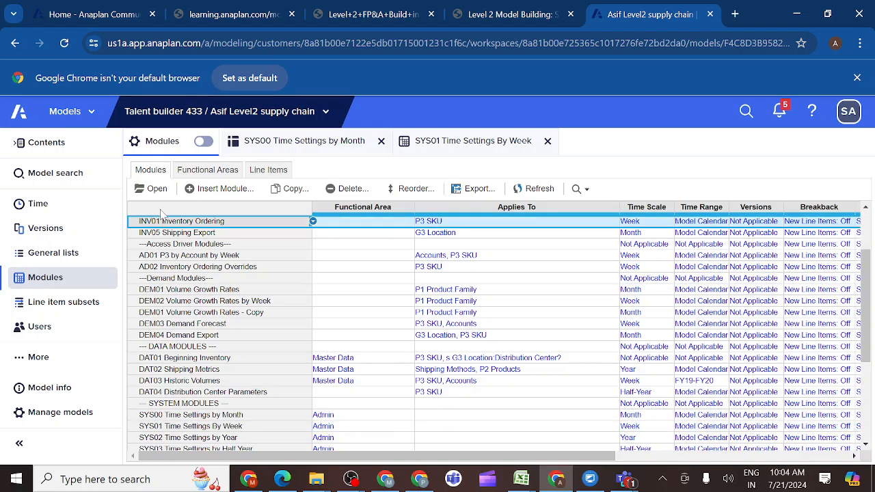
pyautogui.click(159, 190)
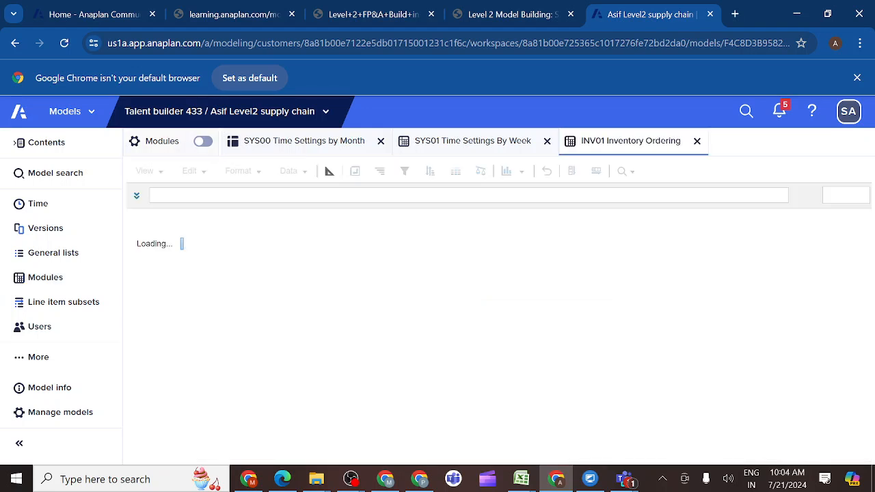
# - Save the INV01 Inventory Ordering grid as a new view named Chart for UX
pyautogui.click(161, 175)
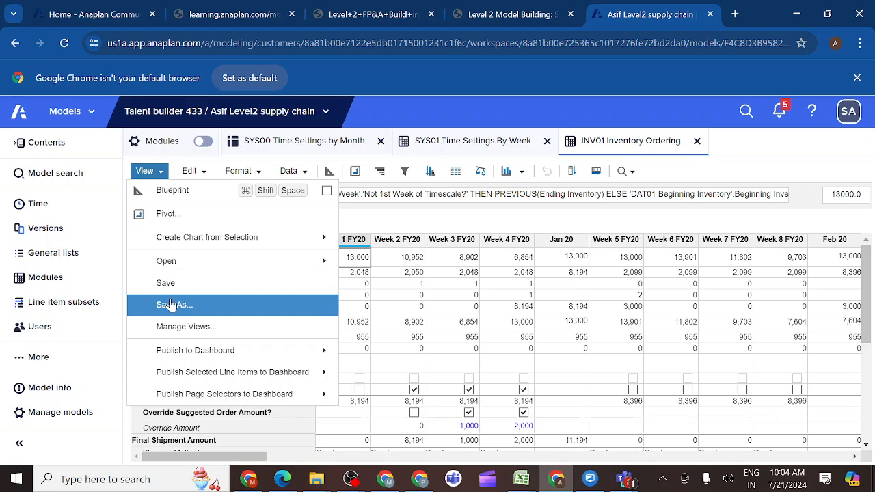
pyautogui.click(171, 305)
pyautogui.press('BackSpace')
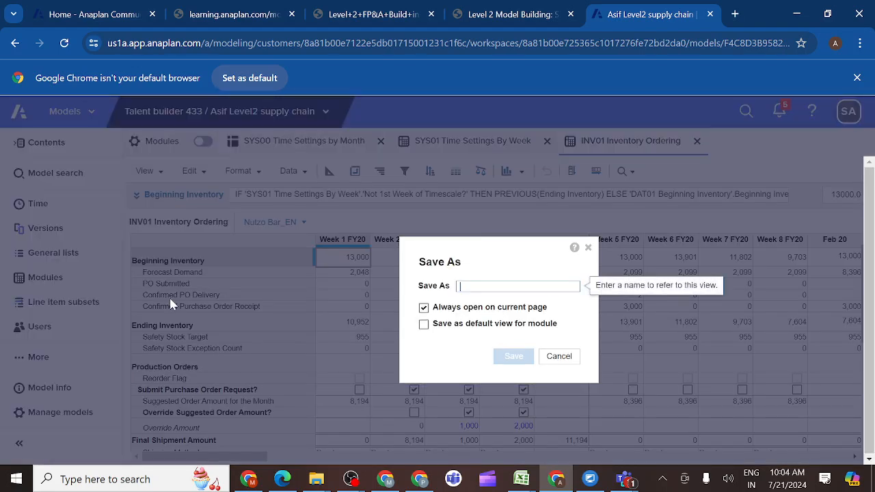
pyautogui.hotkey('ctrl', 'v')
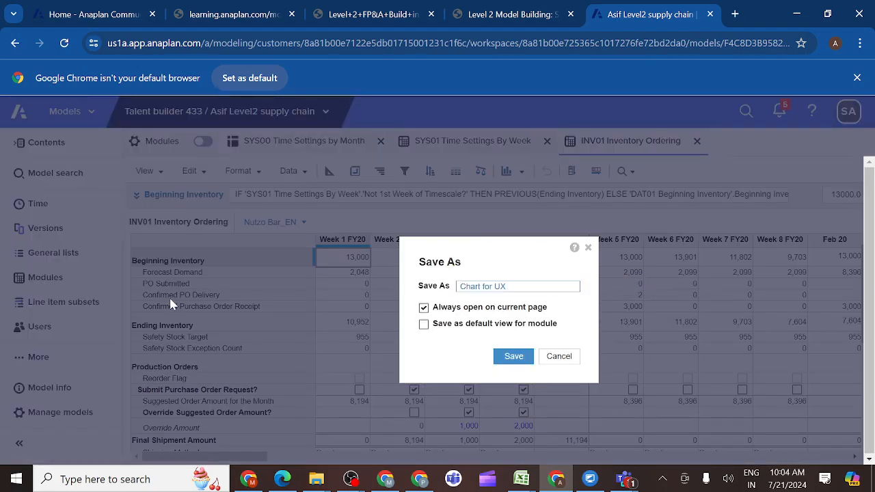
pyautogui.click(509, 356)
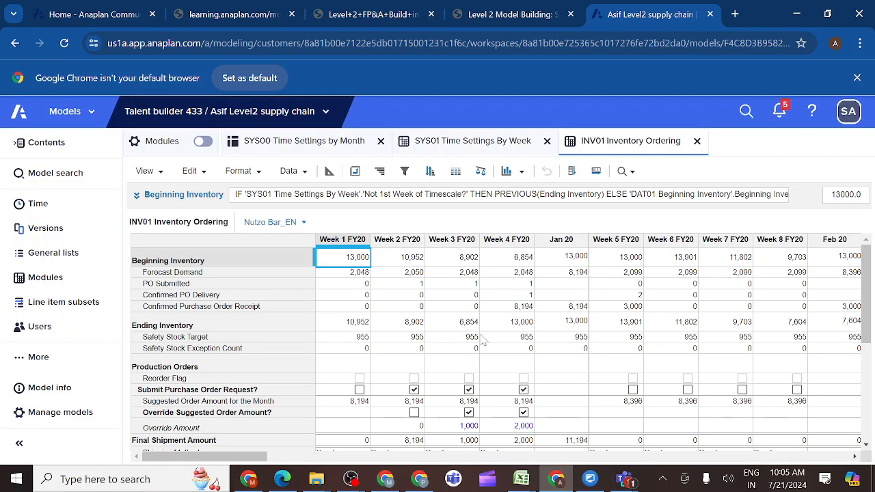
# - Check the line items required for the Chart for UX view on the course page and return to the Anaplan model
pyautogui.click(212, 267)
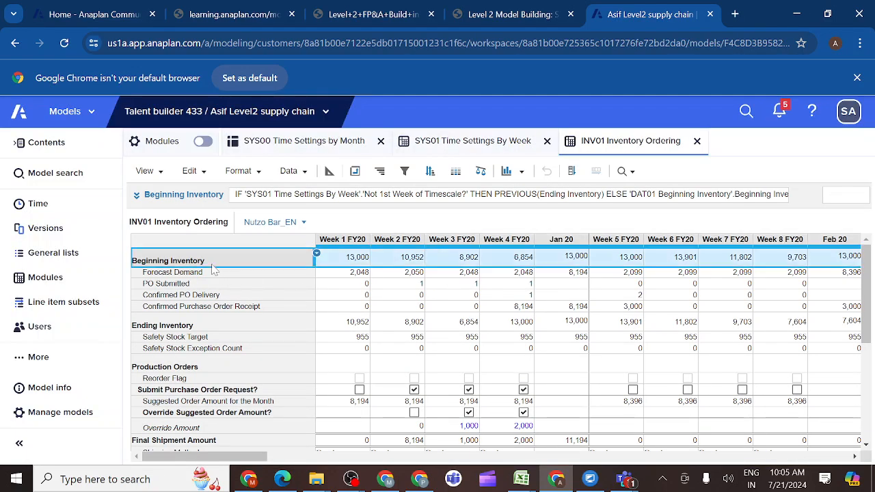
pyautogui.click(547, 19)
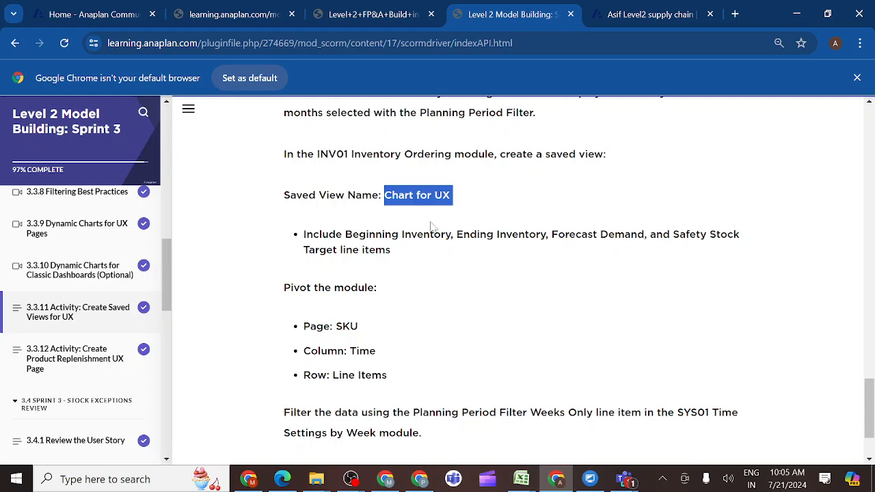
pyautogui.click(630, 14)
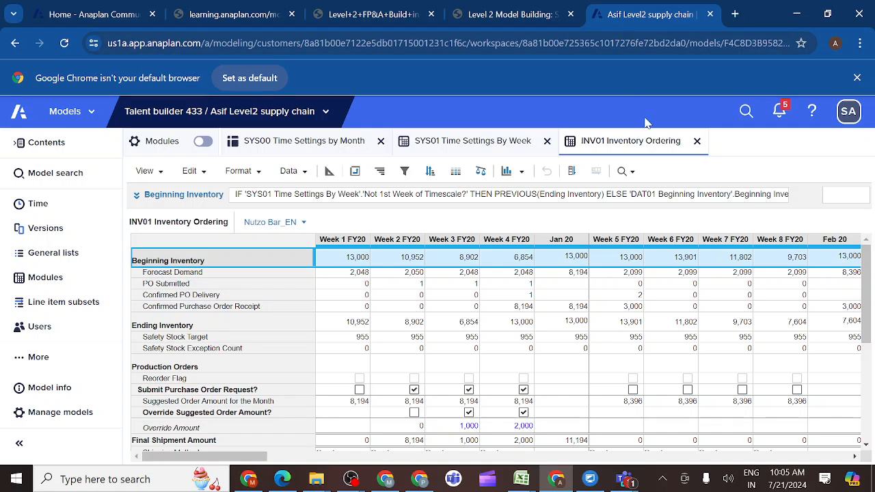
# - Clear Submit Purchase Order Request? for Weeks 2, 3 and 4 FY20 in the INV01 Inventory Ordering grid
pyautogui.click(414, 389)
pyautogui.click(414, 389)
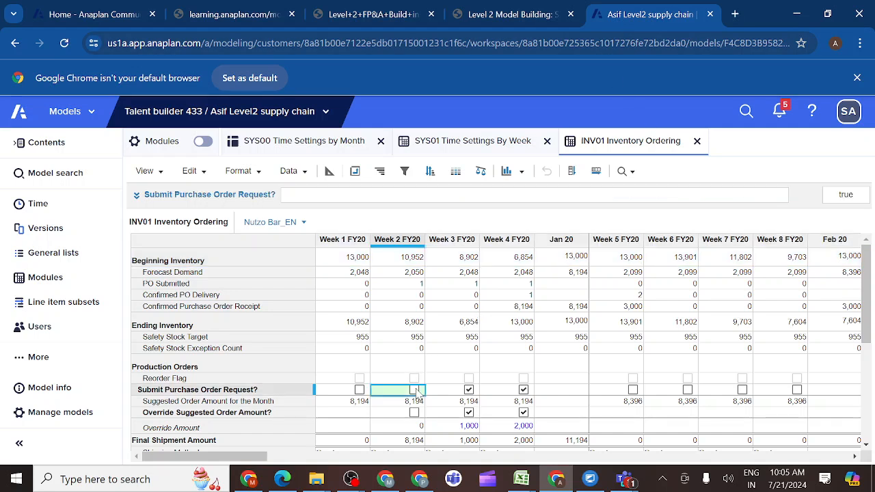
pyautogui.click(469, 391)
pyautogui.click(525, 390)
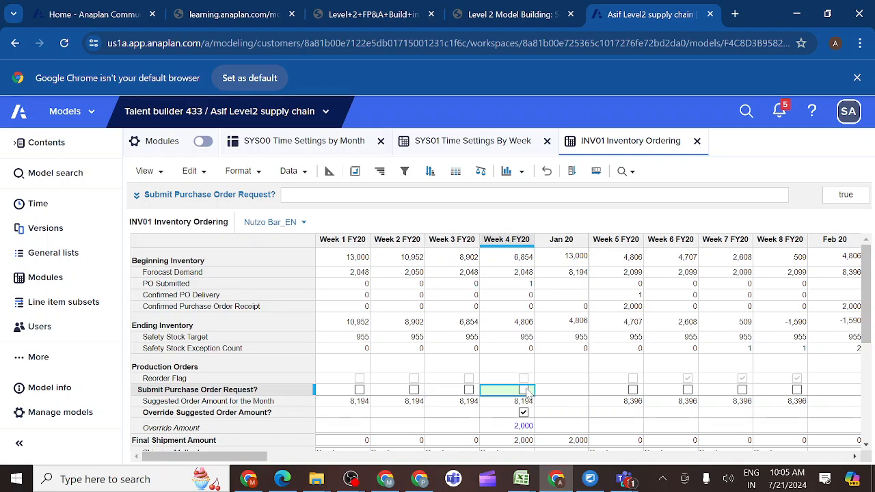
pyautogui.click(524, 413)
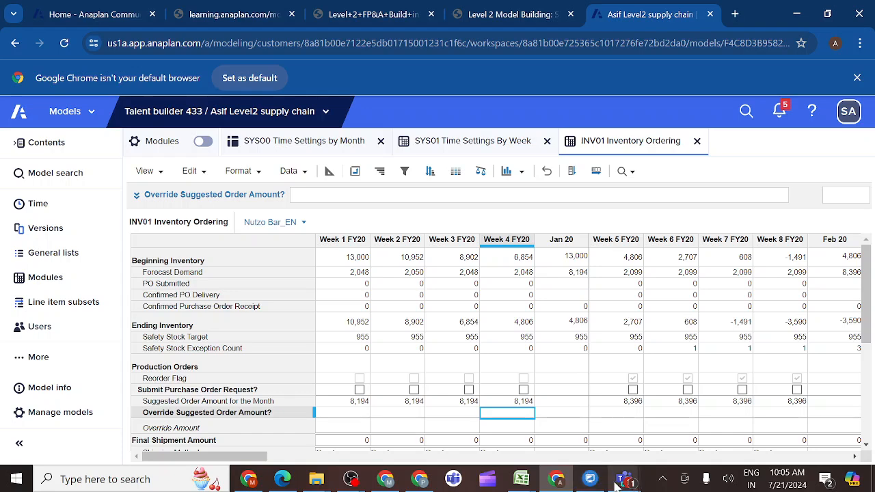
# - Close the ended meeting windows and the extra meeting chat windows in Teams, keeping the main chat window
pyautogui.moveTo(624, 482)
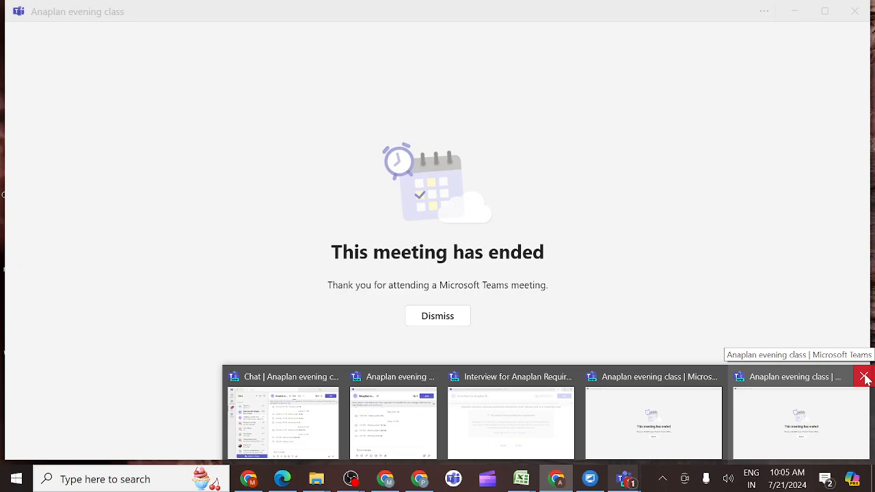
pyautogui.click(865, 377)
pyautogui.click(865, 378)
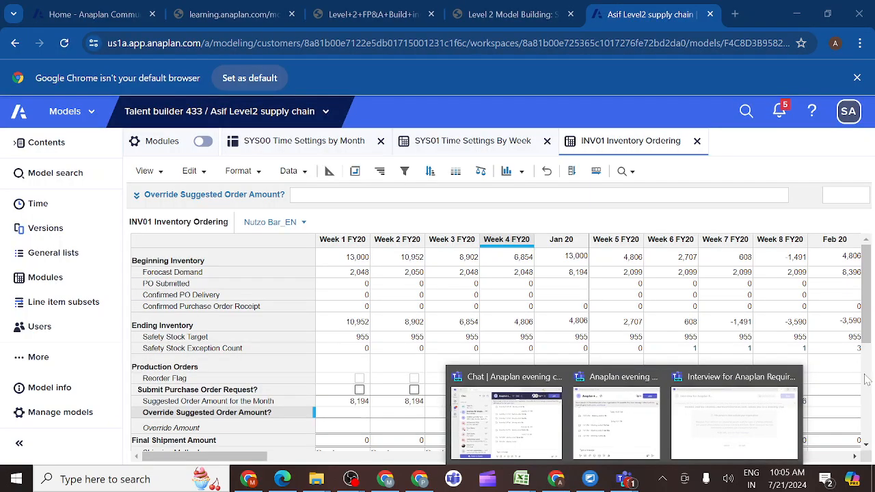
pyautogui.click(793, 378)
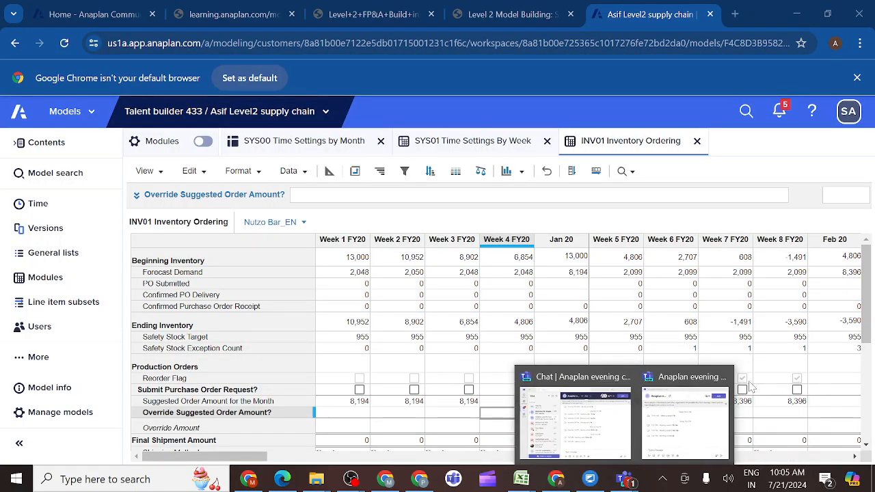
pyautogui.click(724, 378)
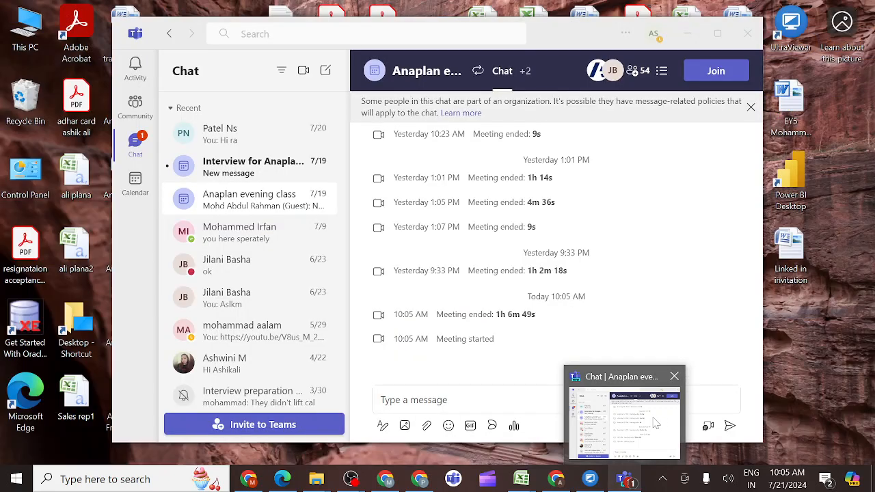
# - Join the Anaplan evening class meeting from its Teams chat and unmute the microphone
pyautogui.click(655, 424)
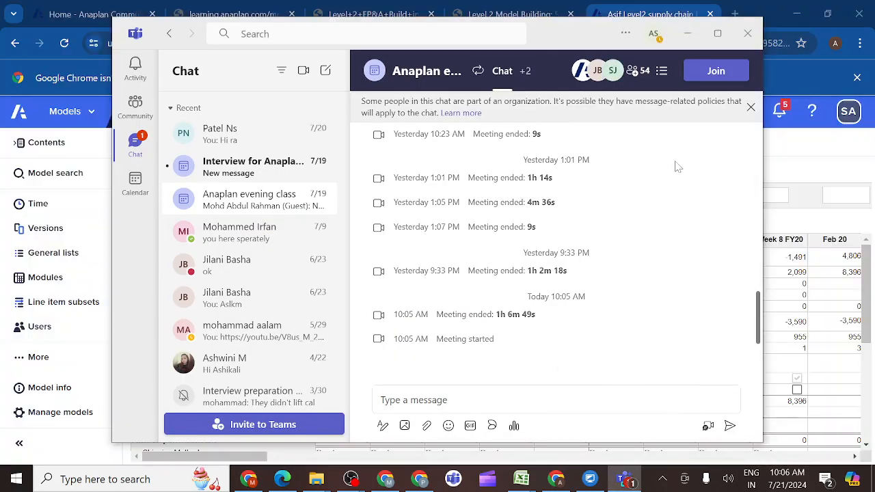
pyautogui.click(710, 77)
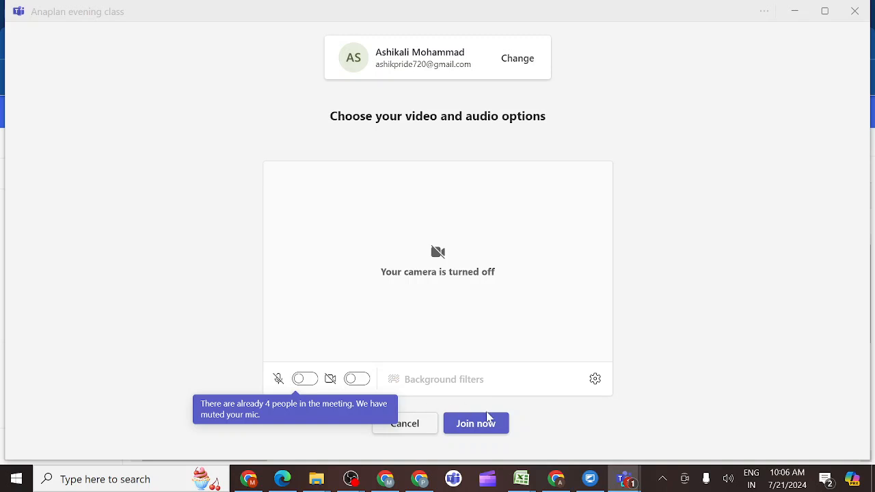
pyautogui.click(481, 425)
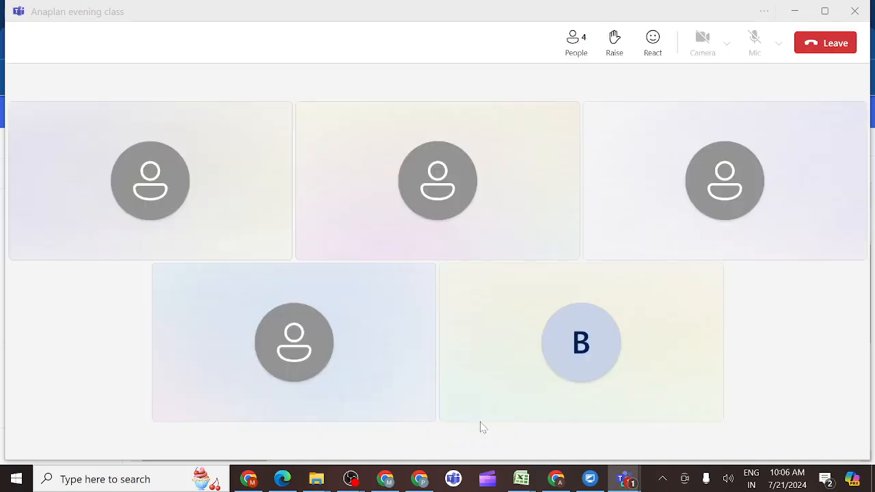
pyautogui.click(717, 41)
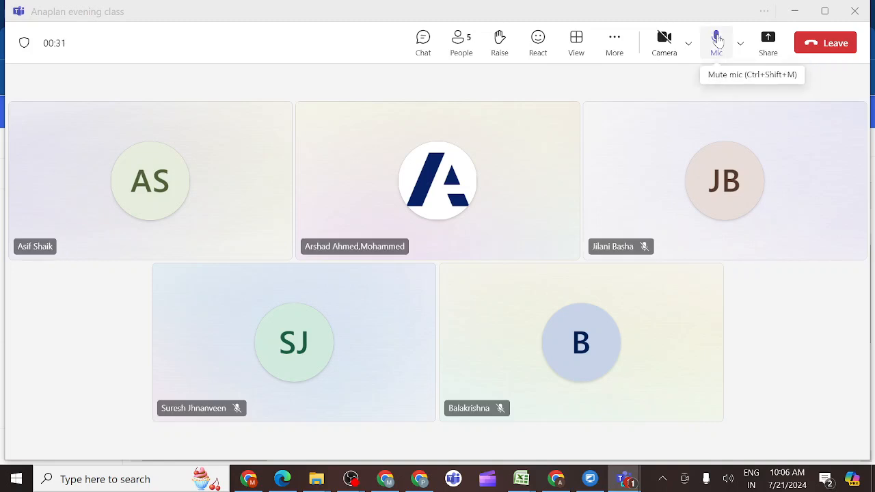
# - Share the entire screen in the Teams meeting with sound included
pyautogui.click(769, 42)
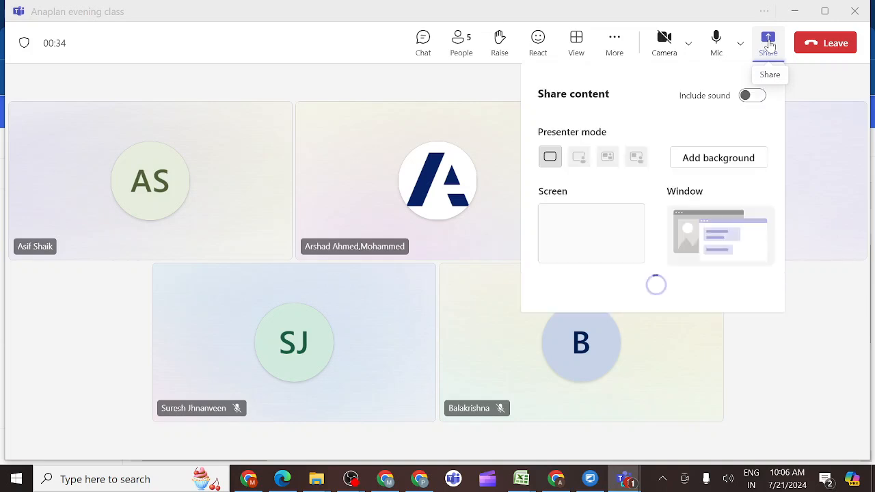
pyautogui.click(755, 100)
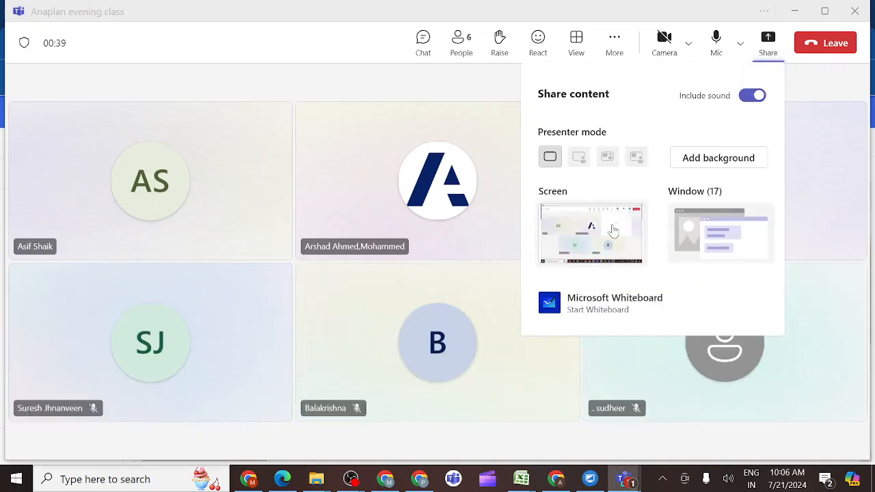
pyautogui.click(614, 231)
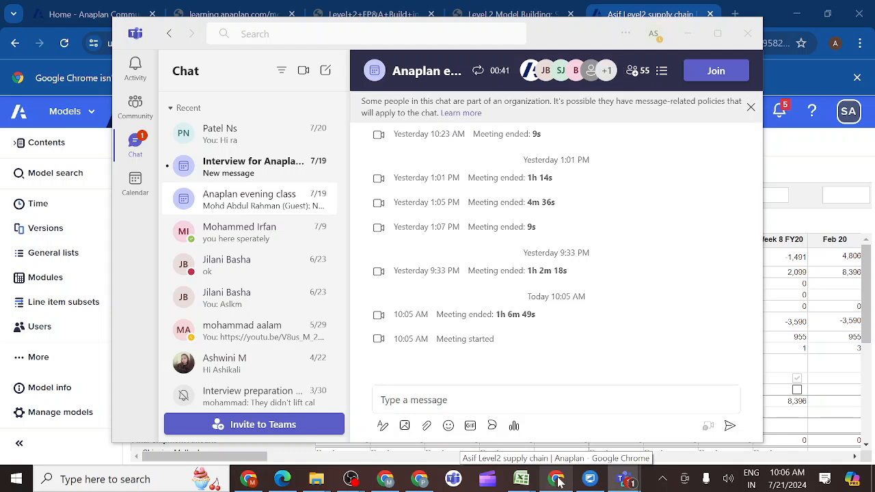
# - Switch back to the Anaplan model in Chrome, showing the INV01 Inventory Ordering grid
pyautogui.click(557, 480)
pyautogui.click(557, 480)
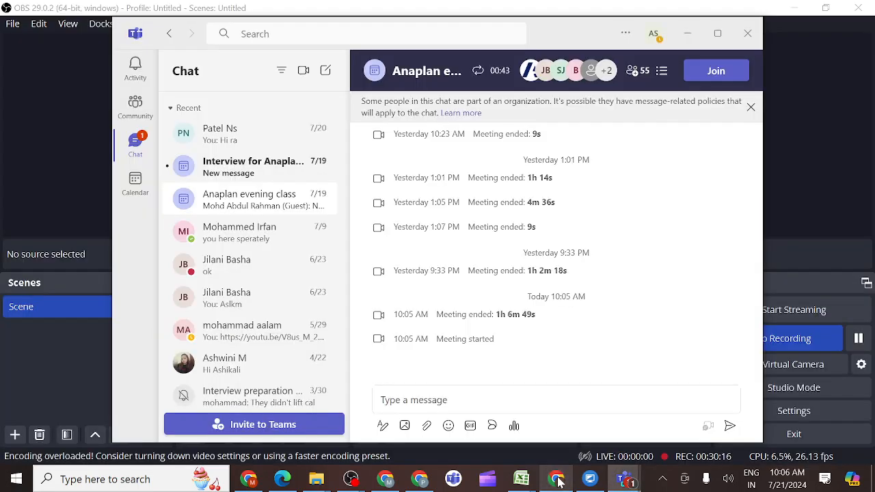
pyautogui.click(557, 480)
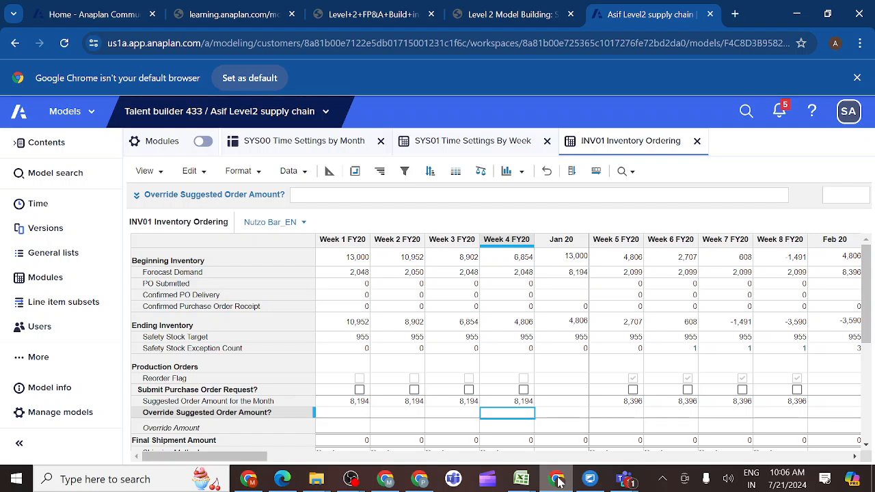
pyautogui.click(566, 370)
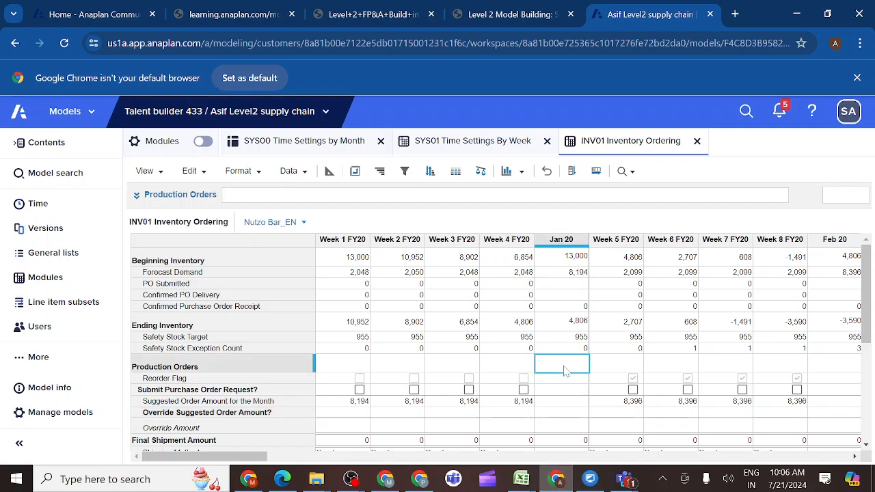
pyautogui.click(815, 292)
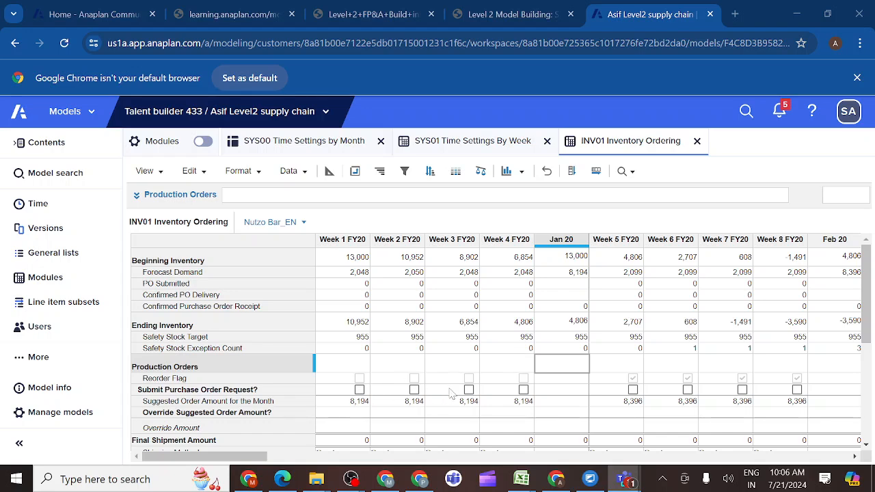
# - Try ticking Submit Purchase Order Request? for Week 2 FY20 in the production orders section, and clear it again
pyautogui.scroll(-3, 476, 393)
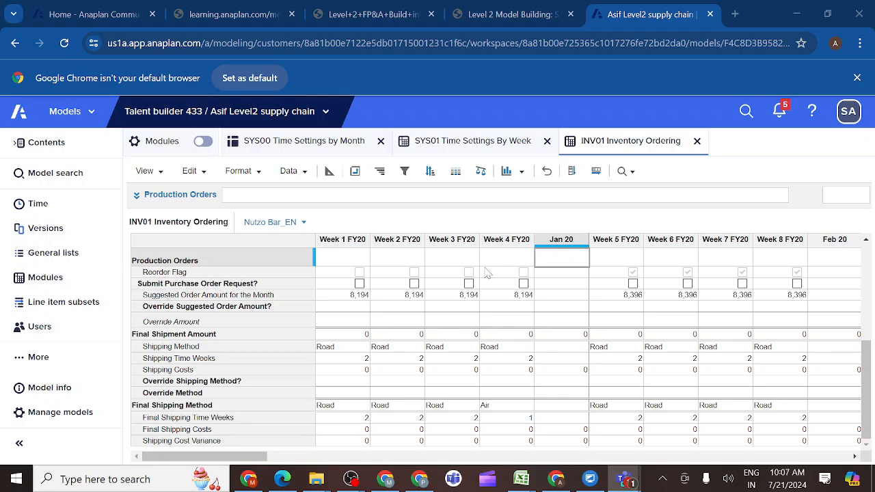
pyautogui.scroll(3, 458, 318)
pyautogui.scroll(-3, 458, 318)
pyautogui.scroll(1, 363, 397)
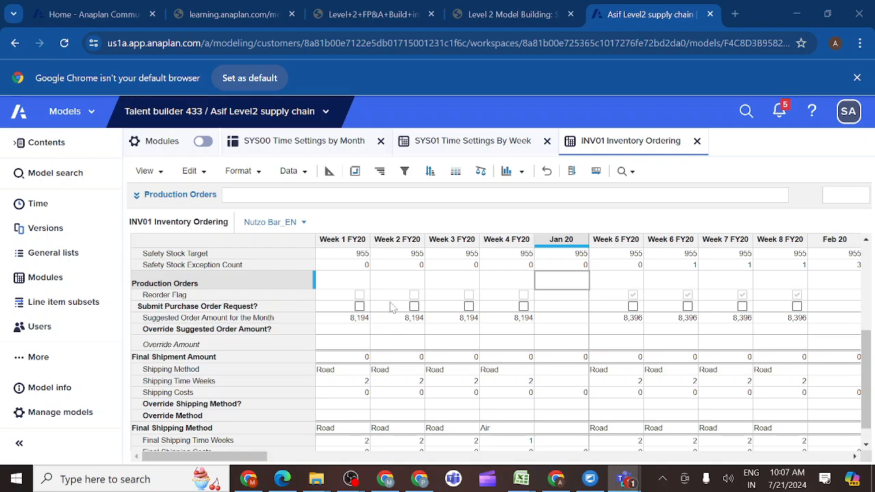
pyautogui.click(414, 306)
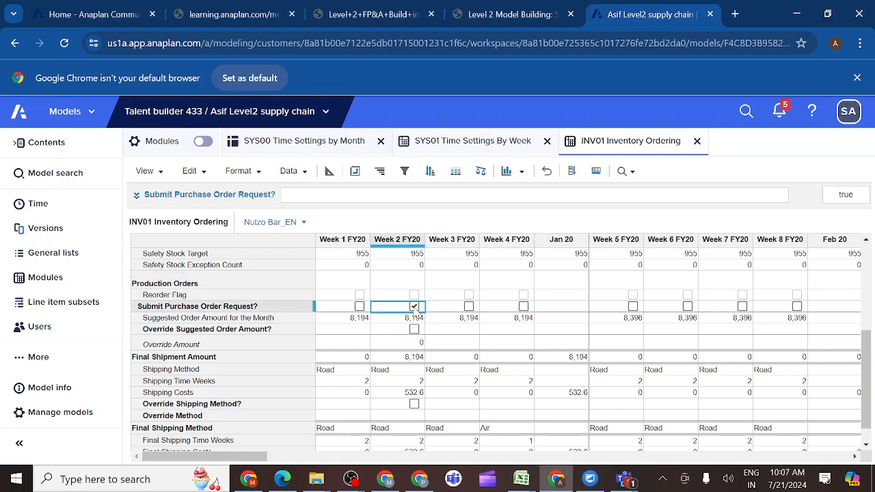
pyautogui.click(415, 307)
pyautogui.scroll(2, 387, 315)
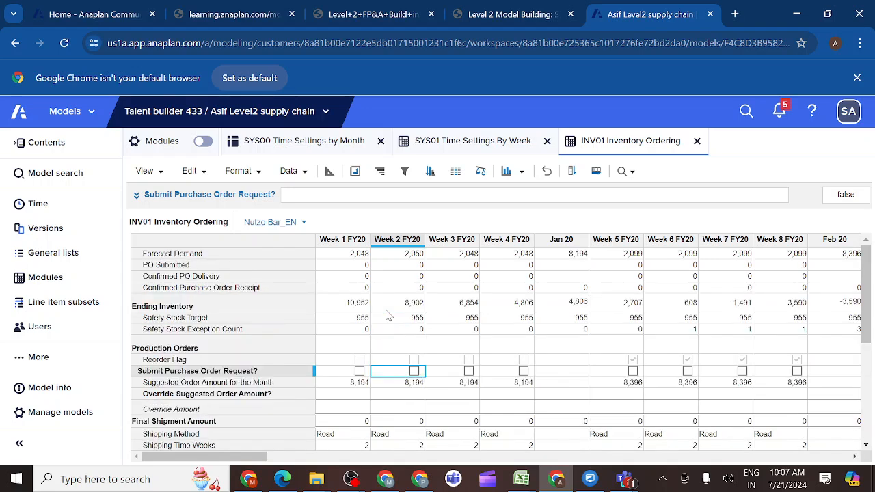
pyautogui.scroll(1, 387, 314)
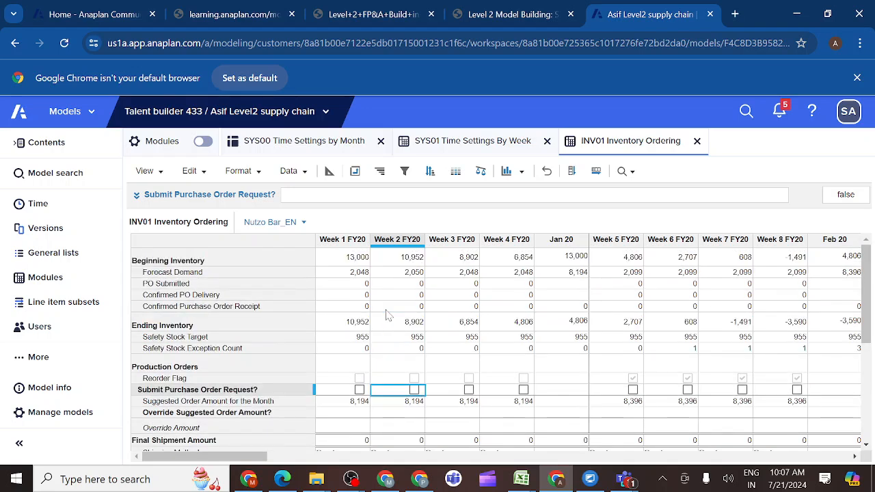
# - Select the Beginning Inventory, Forecast Demand, Ending Inventory and Safety Stock Target line items and compare them with the course page's requirements
pyautogui.click(203, 266)
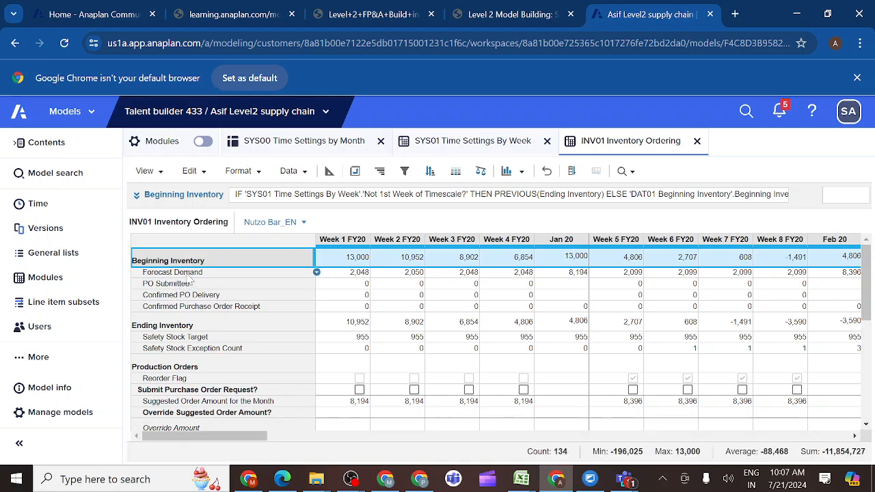
pyautogui.keyDown('shift'); pyautogui.click(186, 274); pyautogui.keyUp('shift')
pyautogui.keyDown('ctrl'); pyautogui.click(173, 328); pyautogui.keyUp('ctrl')
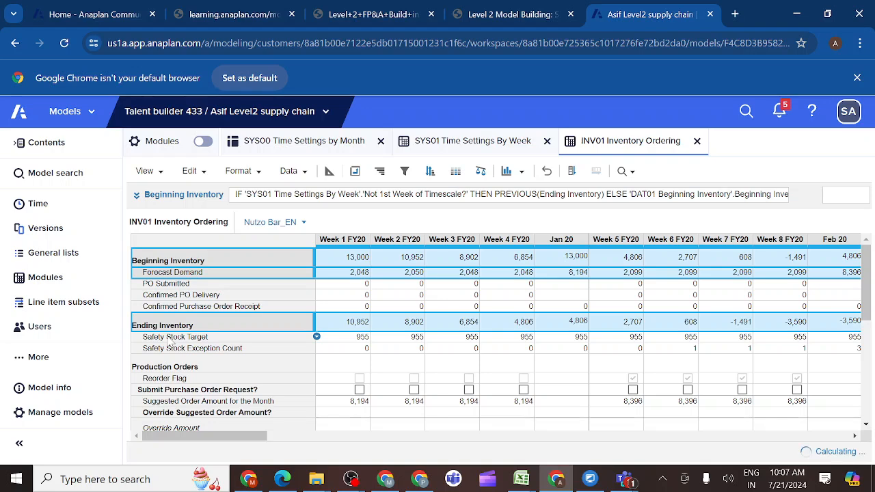
pyautogui.keyDown('ctrl'); pyautogui.click(170, 338); pyautogui.keyUp('ctrl')
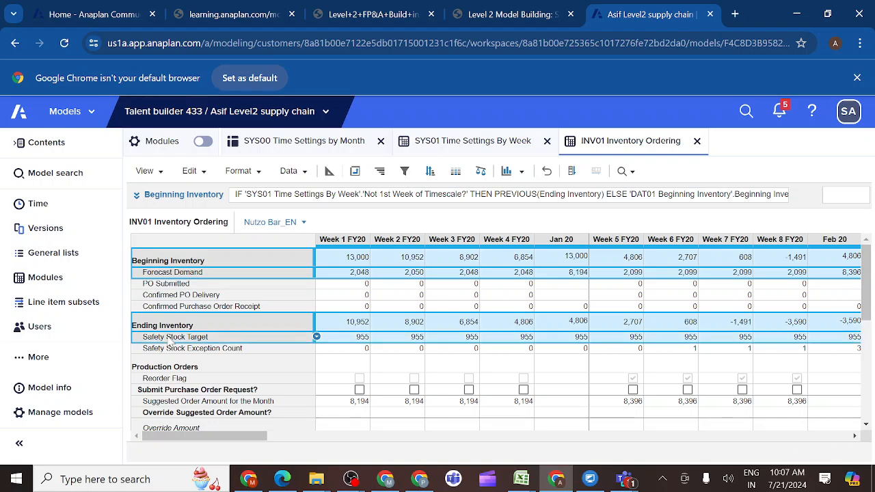
pyautogui.click(551, 17)
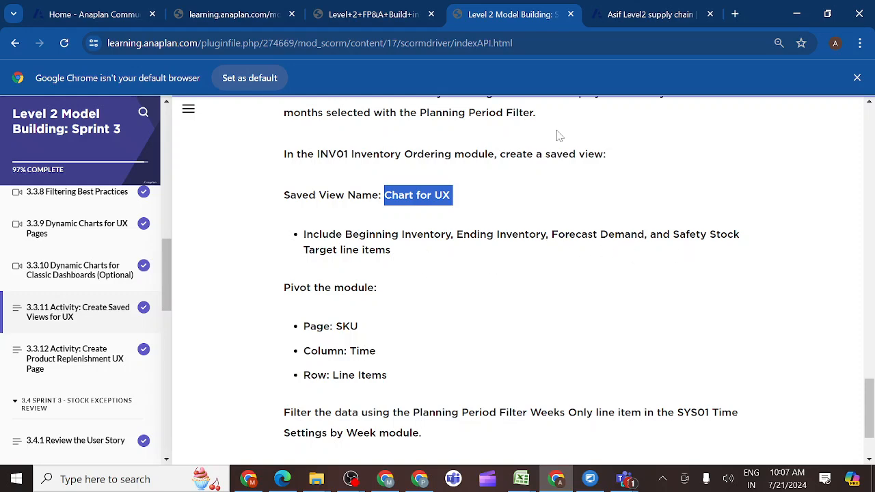
pyautogui.click(633, 15)
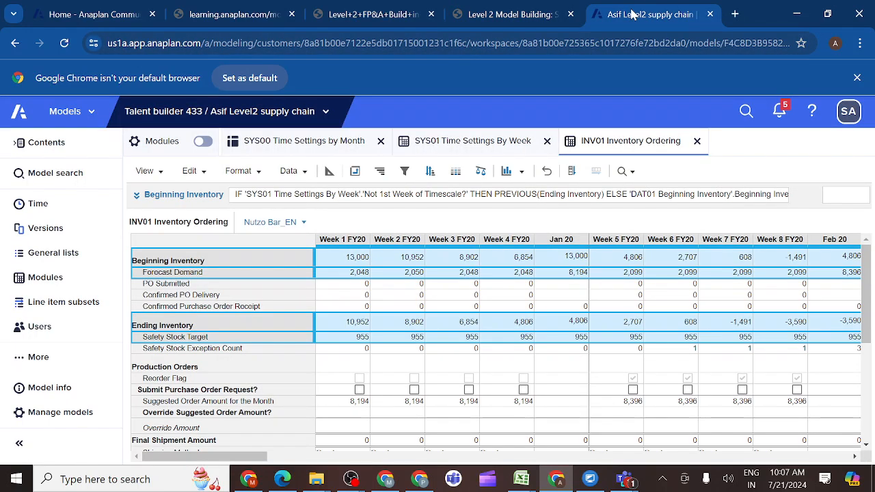
# - Show only the Beginning Inventory, Ending Inventory, Forecast Demand and Safety Stock Target line items in the default INV01 Inventory Ordering view
pyautogui.click(213, 329)
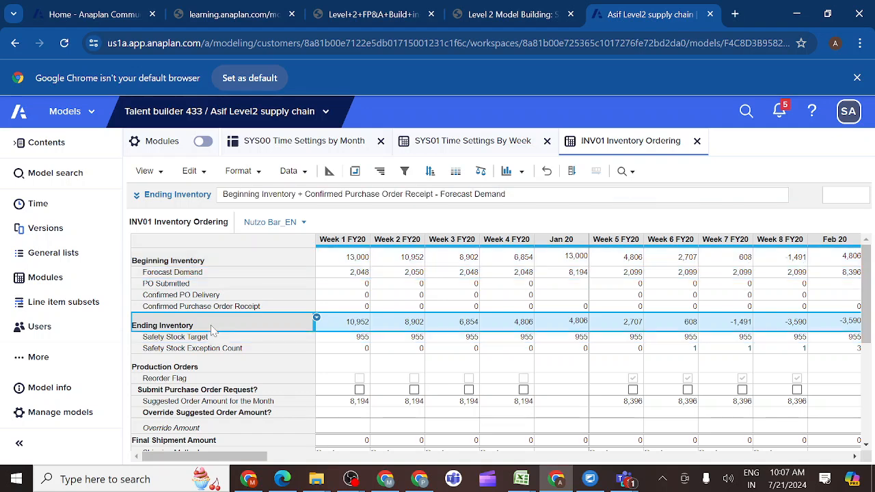
pyautogui.click(193, 266)
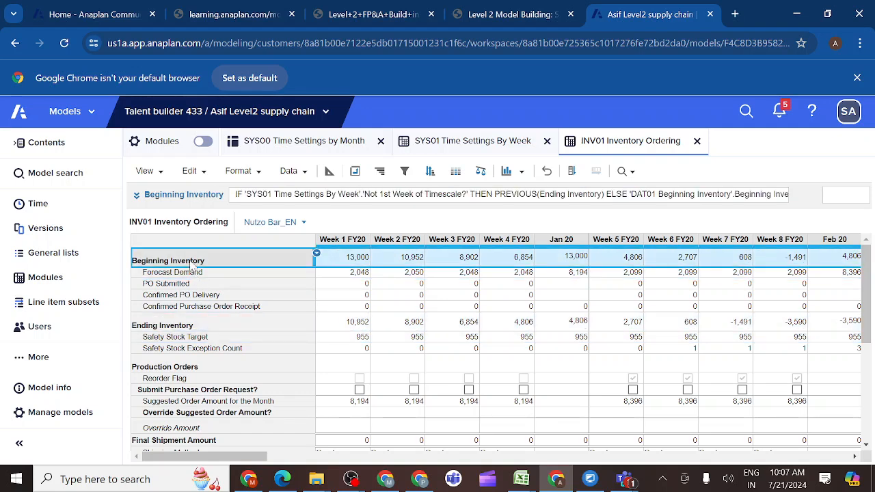
pyautogui.keyDown('ctrl'); pyautogui.click(162, 329); pyautogui.keyUp('ctrl')
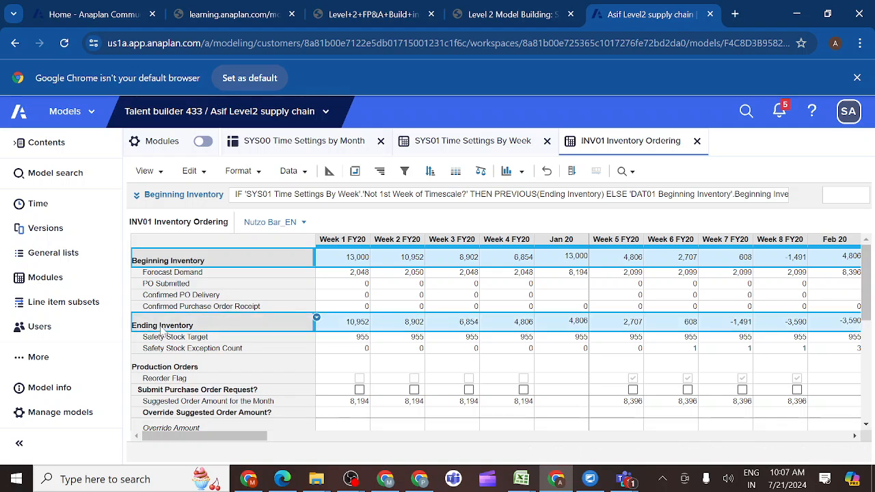
pyautogui.keyDown('ctrl'); pyautogui.click(183, 273); pyautogui.keyUp('ctrl')
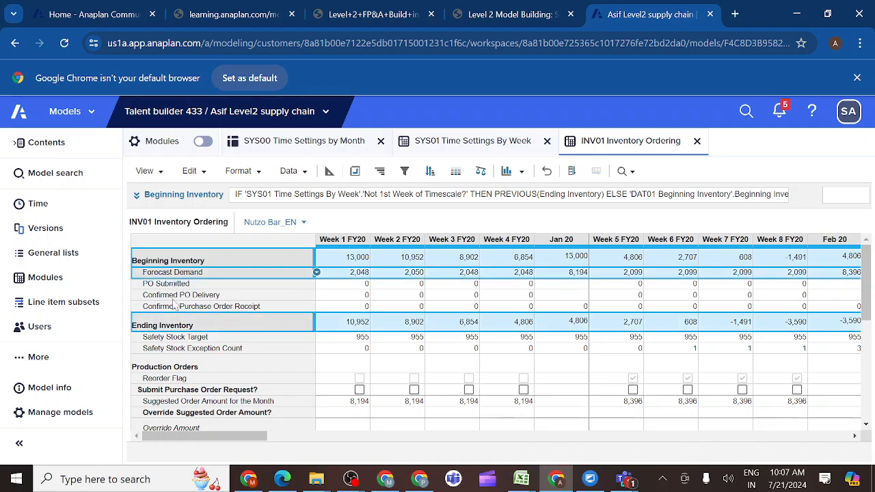
pyautogui.keyDown('ctrl'); pyautogui.click(167, 340); pyautogui.keyUp('ctrl')
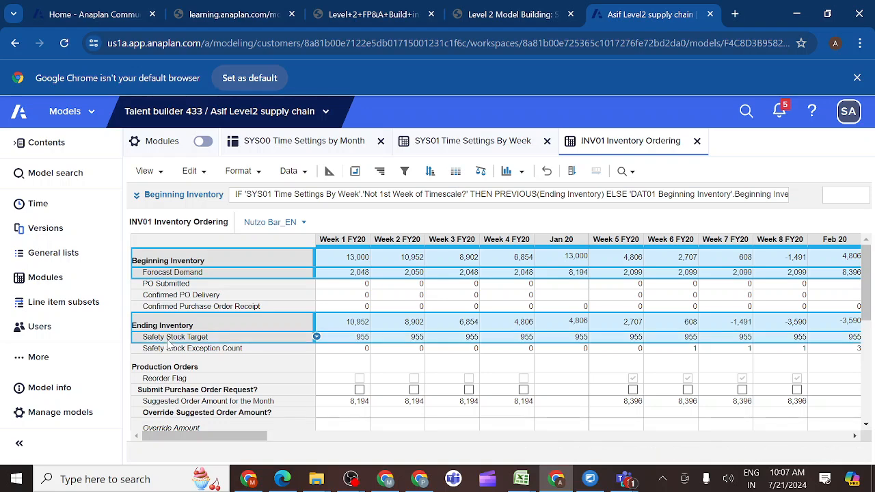
pyautogui.click(259, 175)
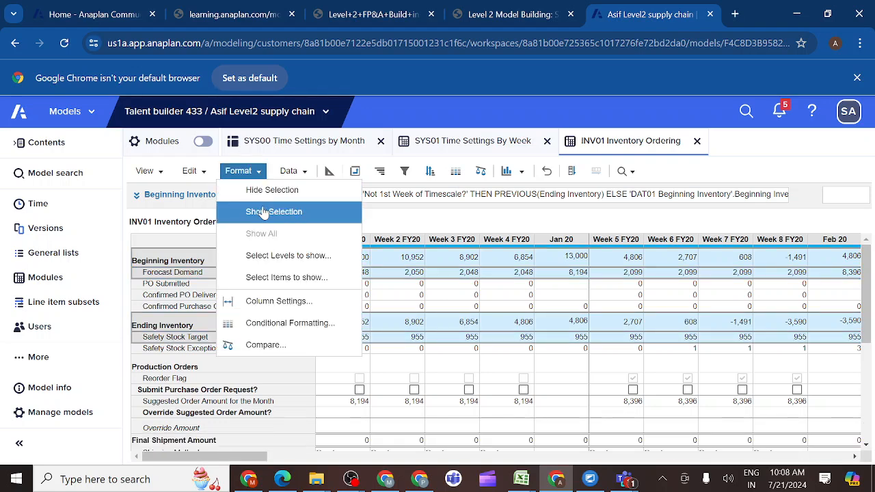
pyautogui.click(264, 214)
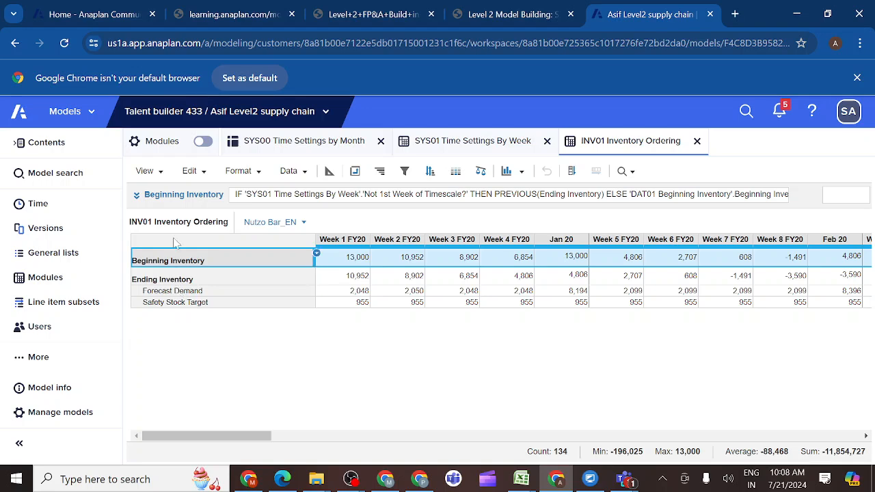
# - Abandon saving the default INV01 Inventory Ordering view and show all of its line items again
pyautogui.click(162, 177)
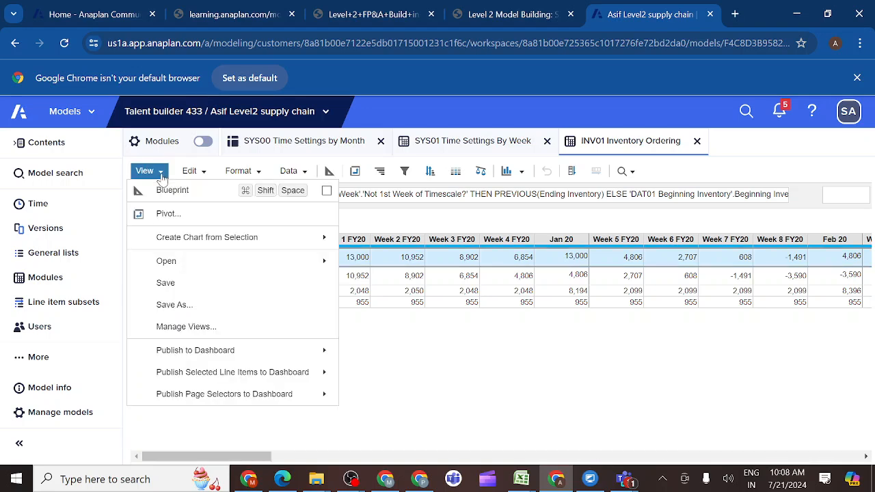
pyautogui.click(177, 284)
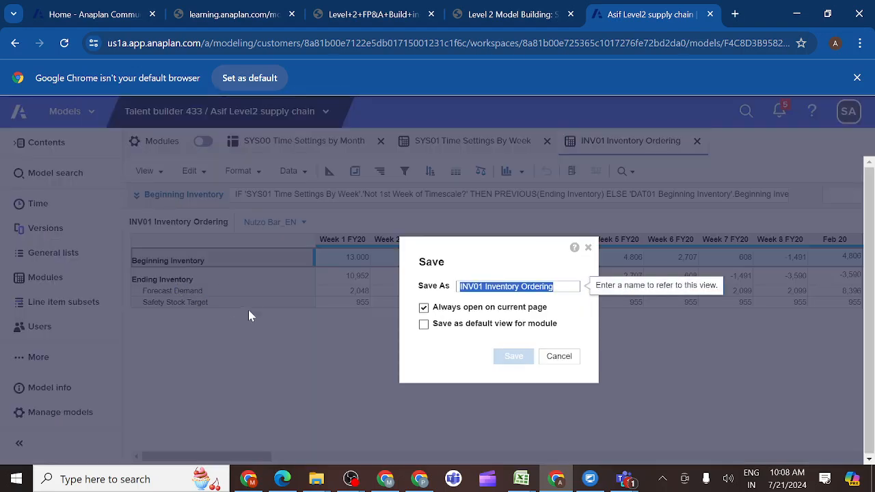
pyautogui.click(559, 359)
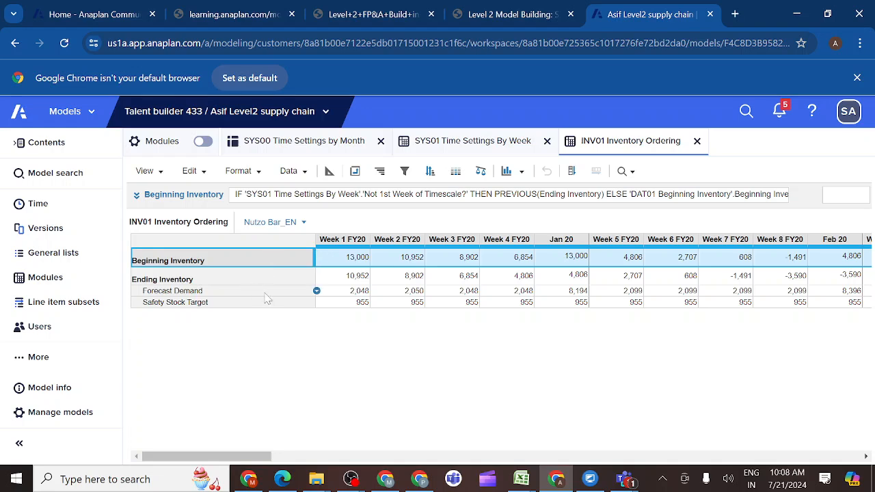
pyautogui.click(258, 173)
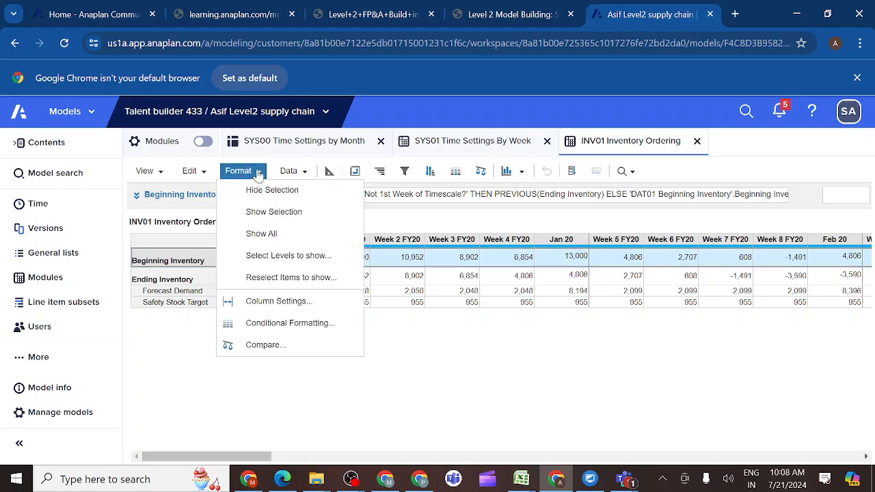
pyautogui.click(260, 235)
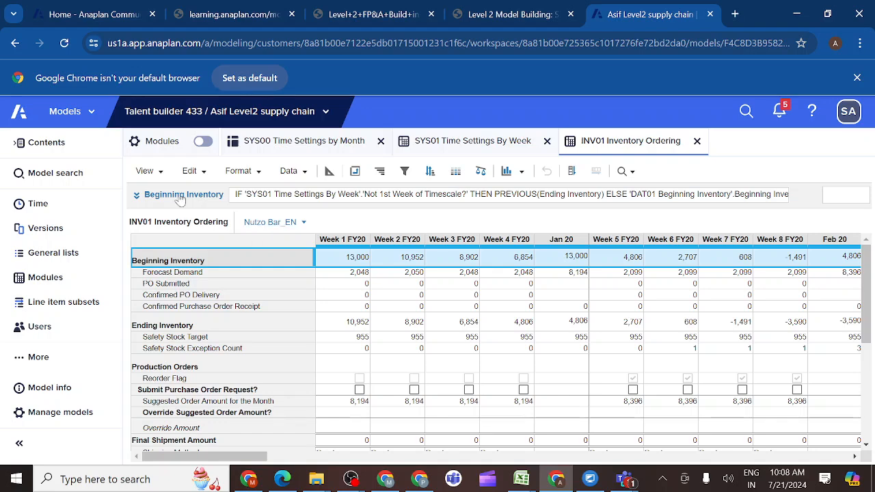
# - Open the Chart for UX saved view of the INV01 Inventory Ordering module
pyautogui.click(157, 174)
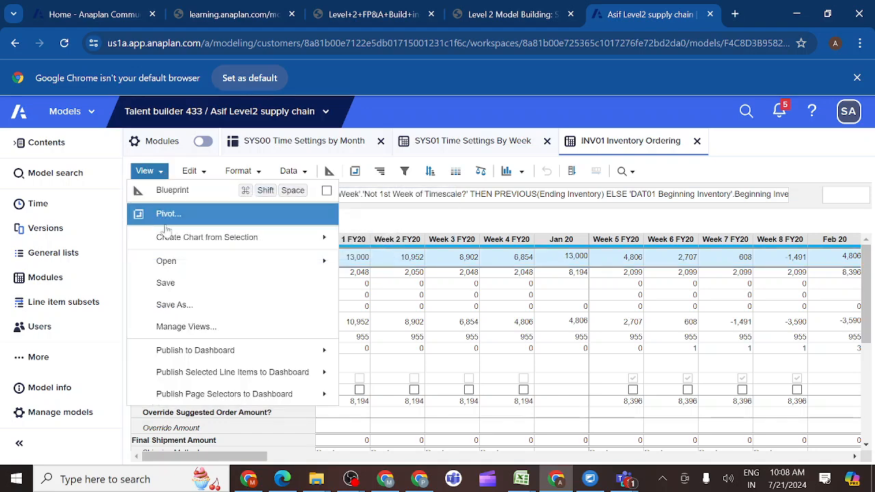
pyautogui.moveTo(316, 270)
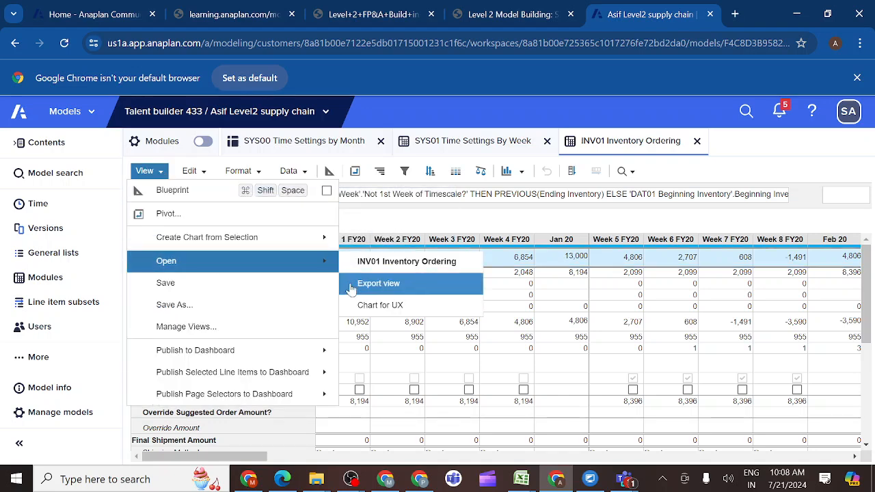
pyautogui.click(377, 305)
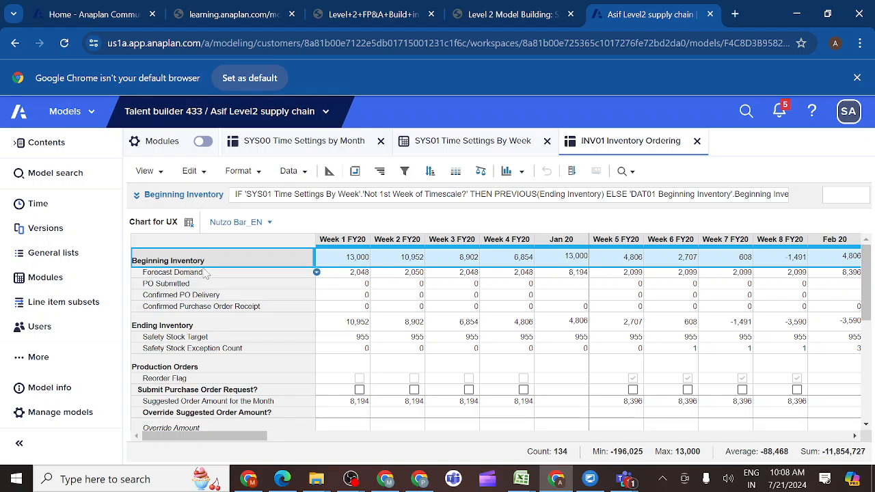
# - Limit Chart for UX to Beginning Inventory, Ending Inventory, Forecast Demand and Safety Stock Target, and save it over the existing view
pyautogui.keyDown('ctrl'); pyautogui.click(171, 327); pyautogui.keyUp('ctrl')
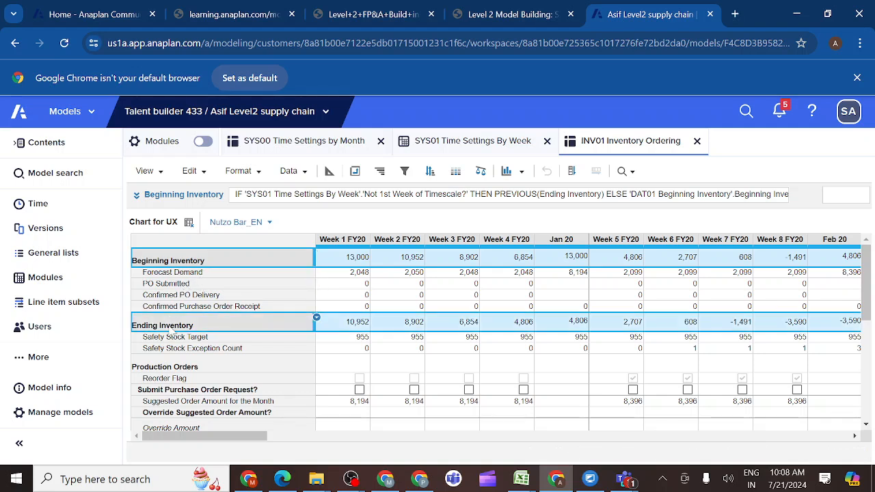
pyautogui.keyDown('ctrl'); pyautogui.click(189, 273); pyautogui.keyUp('ctrl')
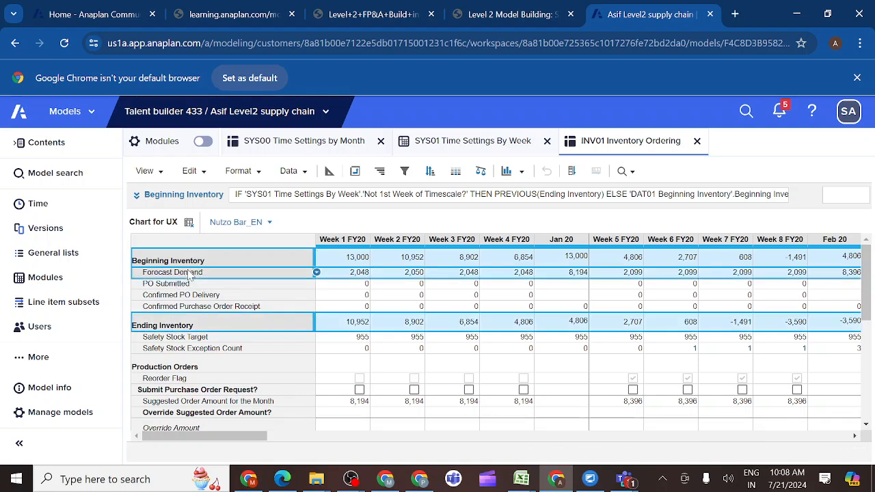
pyautogui.keyDown('ctrl'); pyautogui.click(173, 340); pyautogui.keyUp('ctrl')
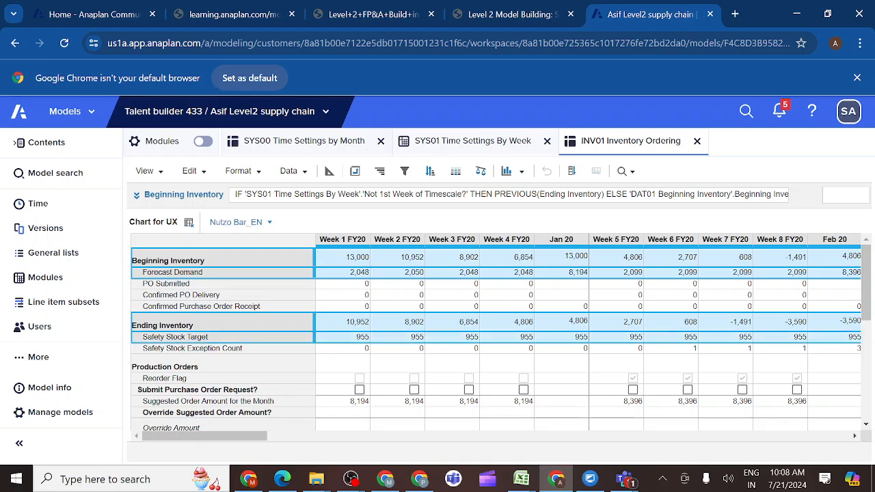
pyautogui.click(259, 174)
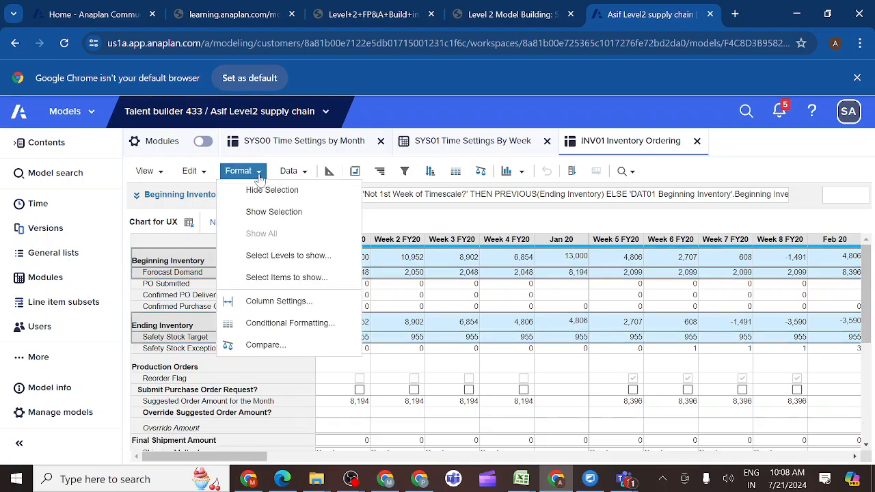
pyautogui.click(259, 212)
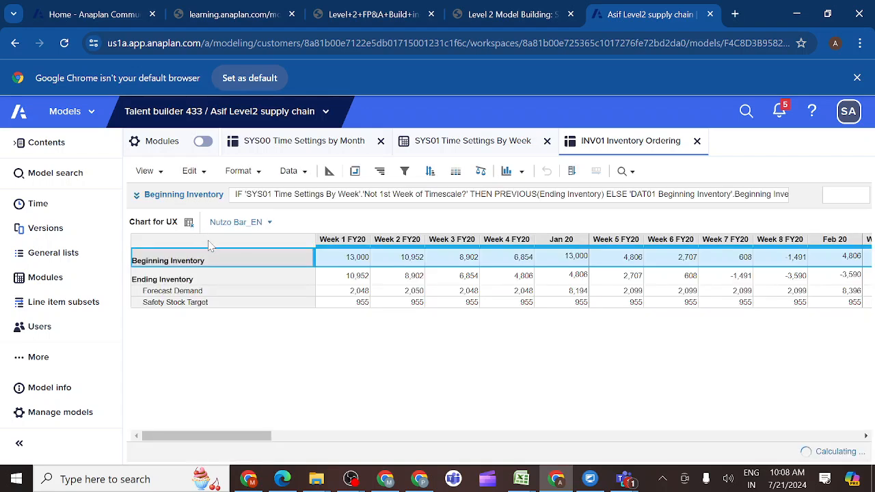
pyautogui.click(160, 175)
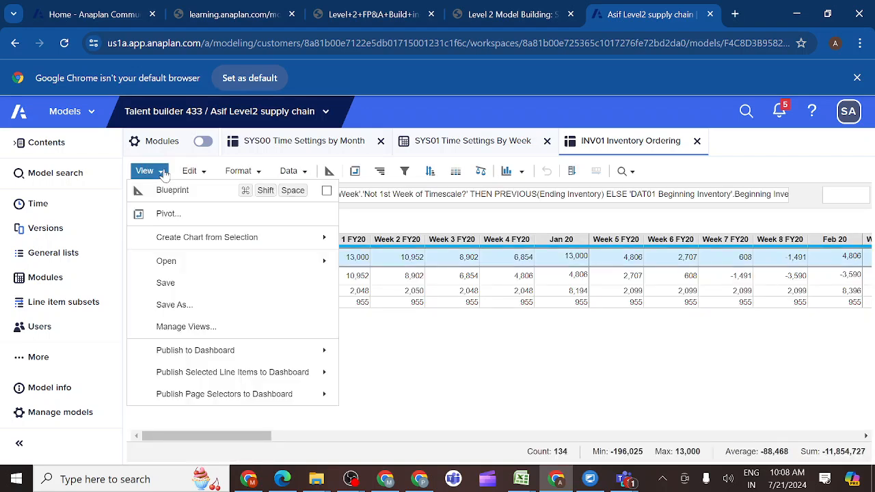
pyautogui.click(163, 284)
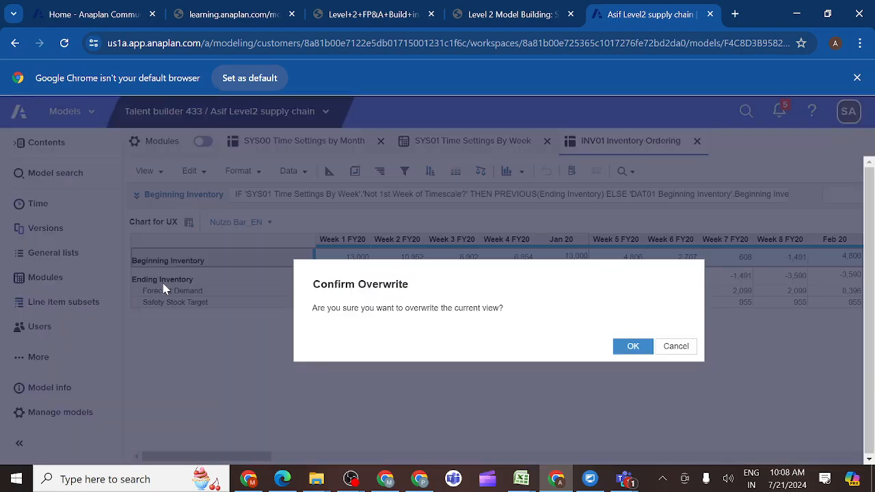
pyautogui.click(633, 348)
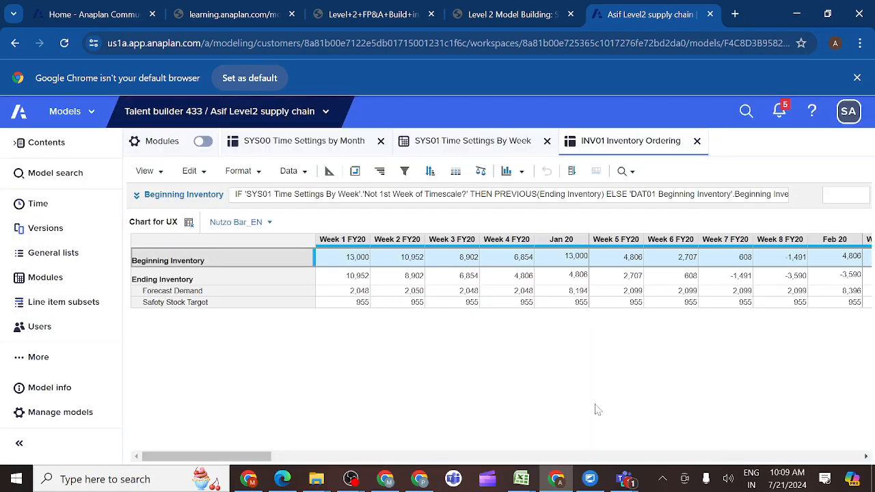
# - Switch to the Teams meeting window and look through the list of participants
pyautogui.moveTo(628, 483)
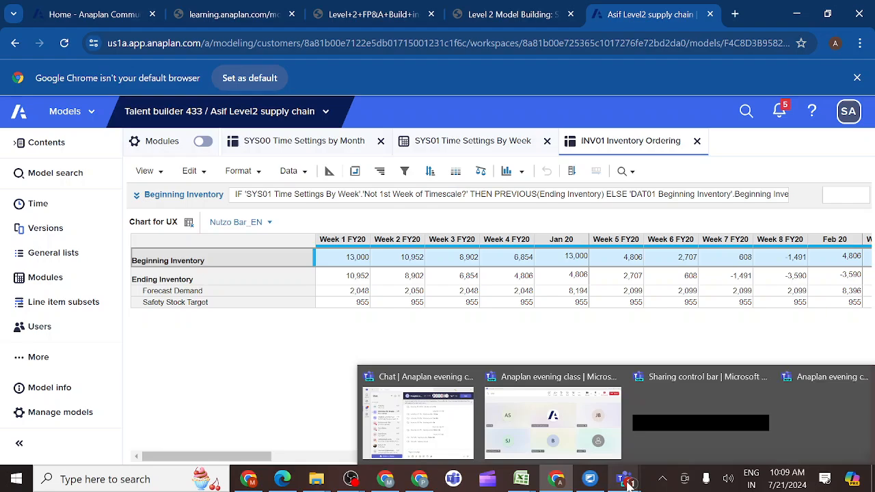
pyautogui.click(595, 443)
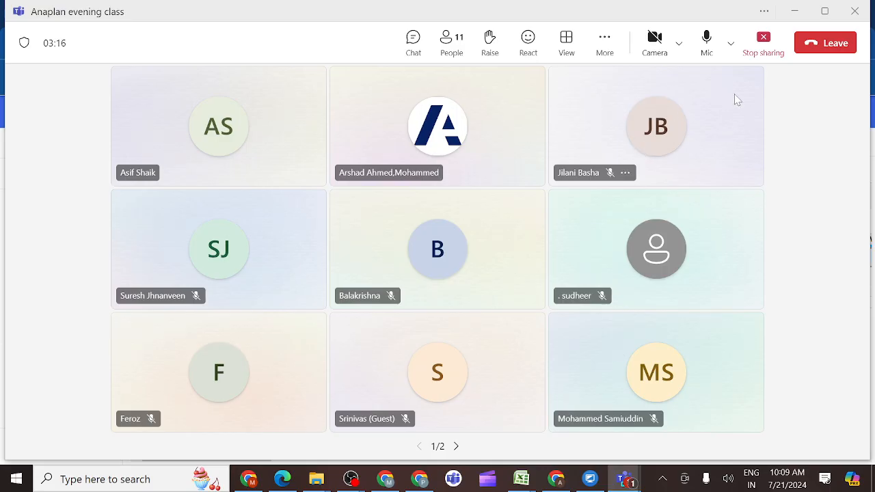
pyautogui.click(451, 43)
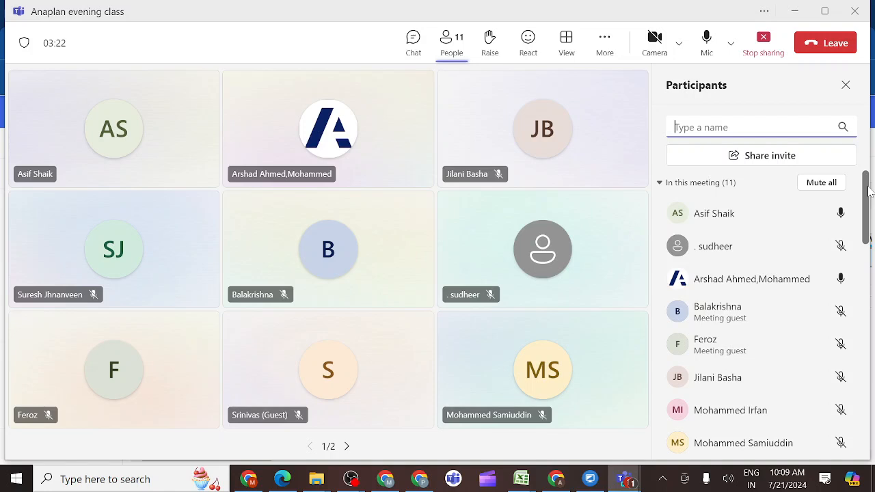
pyautogui.moveTo(868, 192); pyautogui.dragTo(867, 150)
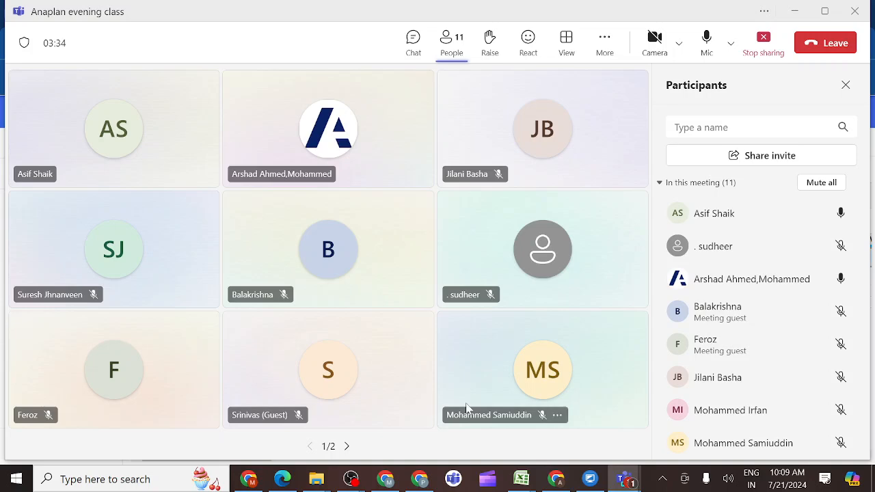
# - Switch back to the Anaplan model in Chrome and save the Chart for UX view again, overwriting the current version
pyautogui.click(557, 480)
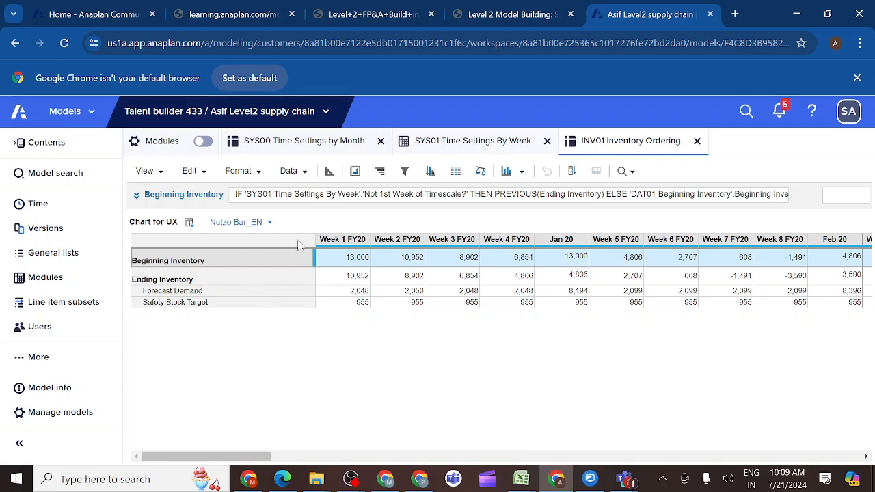
pyautogui.click(161, 172)
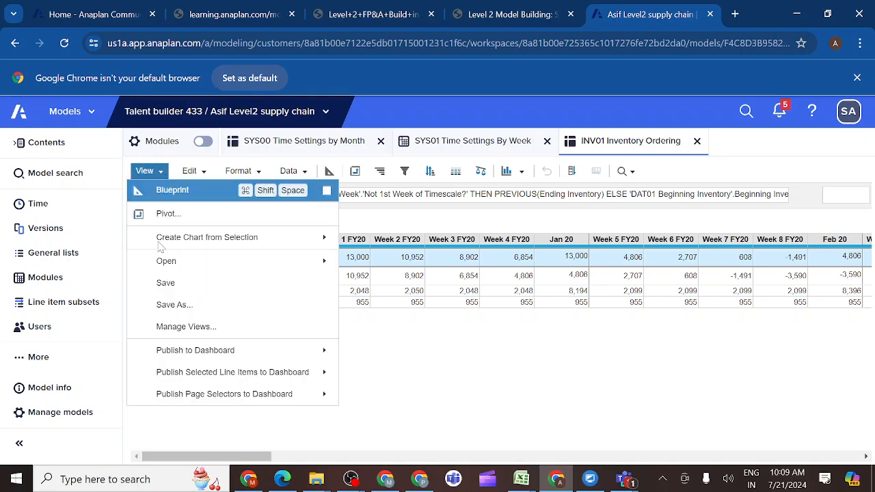
pyautogui.click(175, 286)
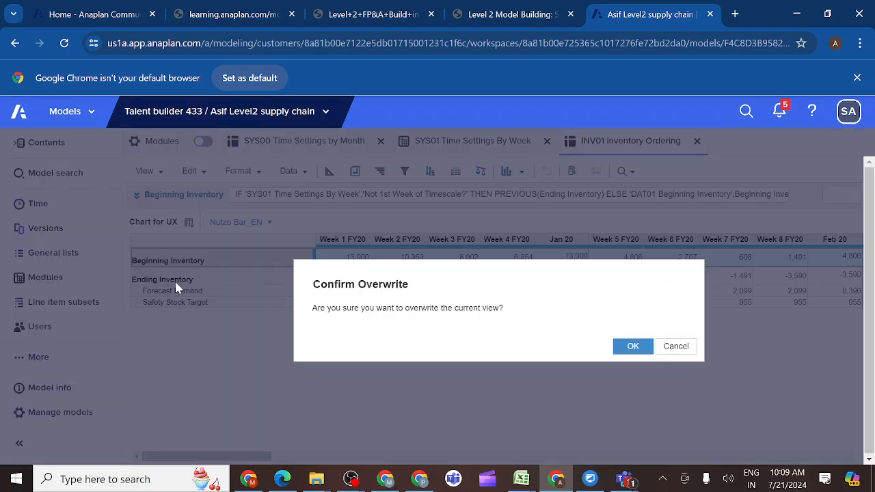
pyautogui.click(633, 346)
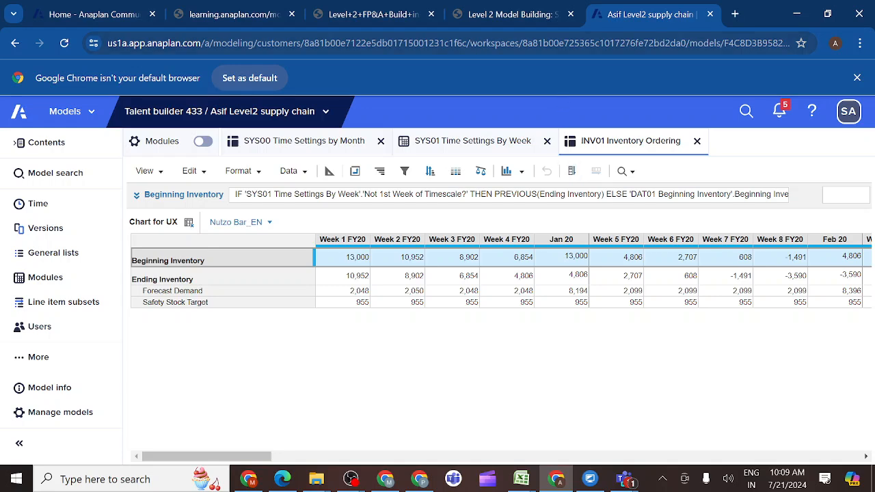
# - Filter the time periods of Chart for UX to those where Planning Period Filter Weeks Only in SYS01 Time Settings By Week is true
pyautogui.click(547, 17)
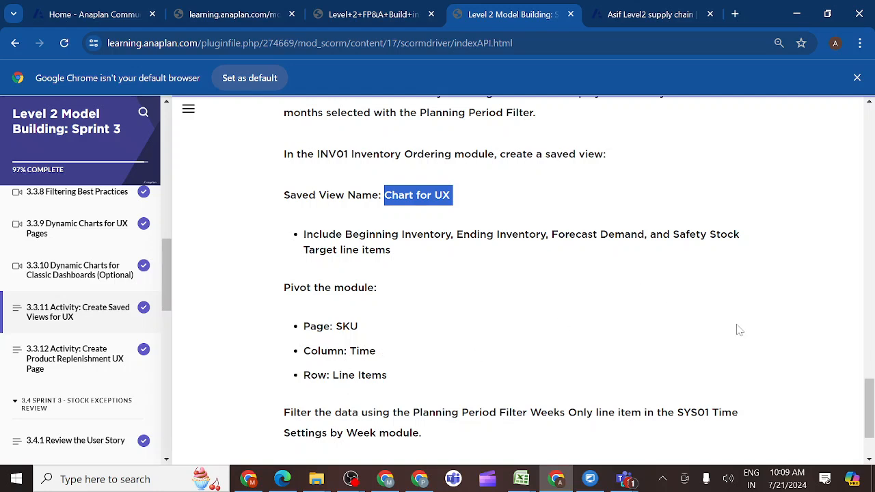
pyautogui.moveTo(870, 405); pyautogui.dragTo(870, 419)
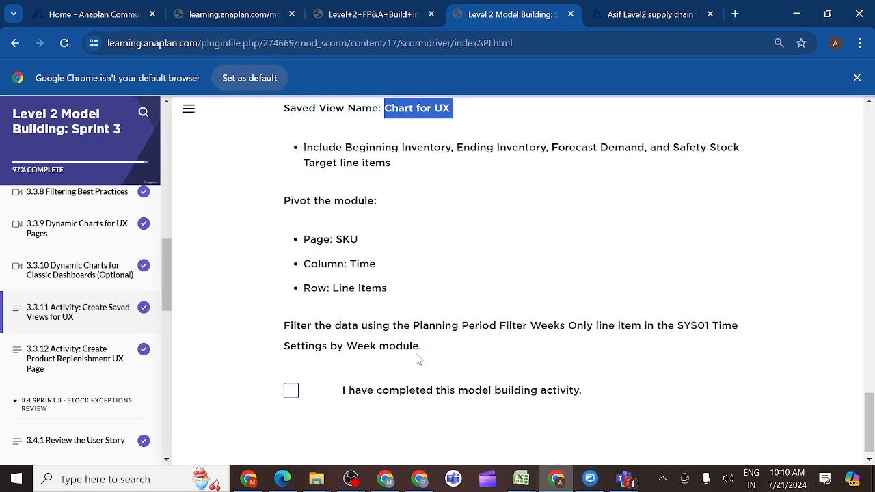
pyautogui.click(650, 15)
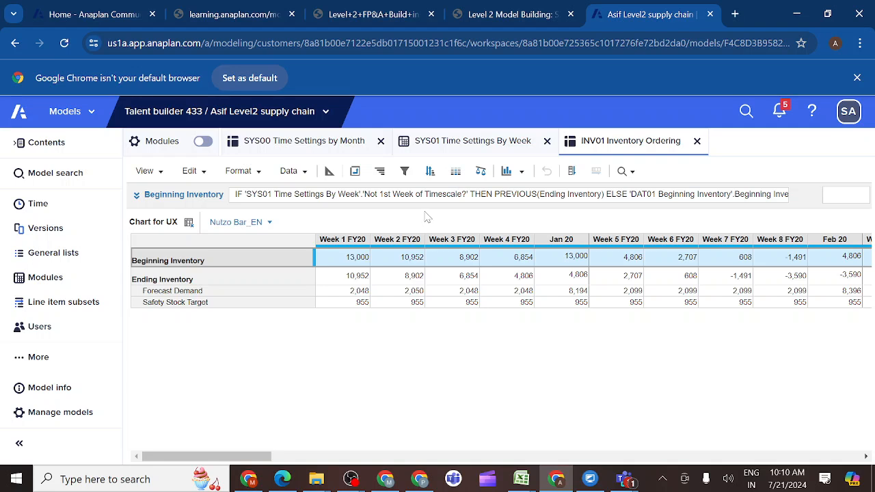
pyautogui.click(405, 173)
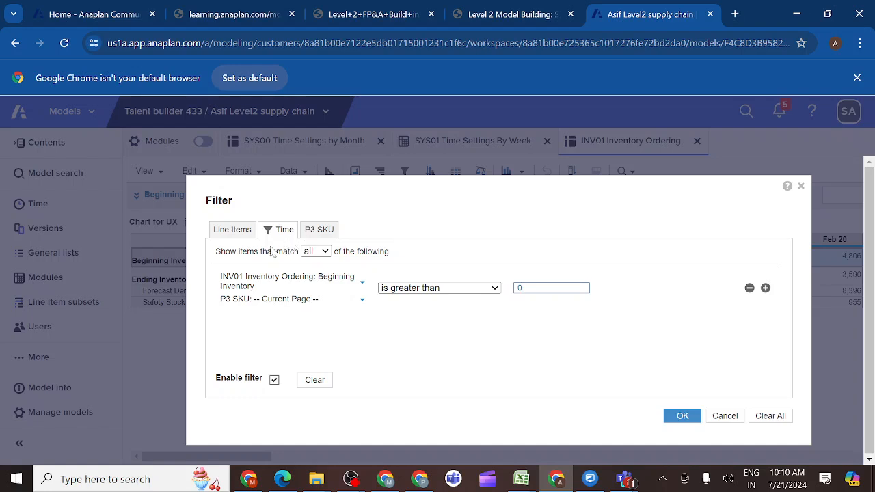
pyautogui.click(362, 286)
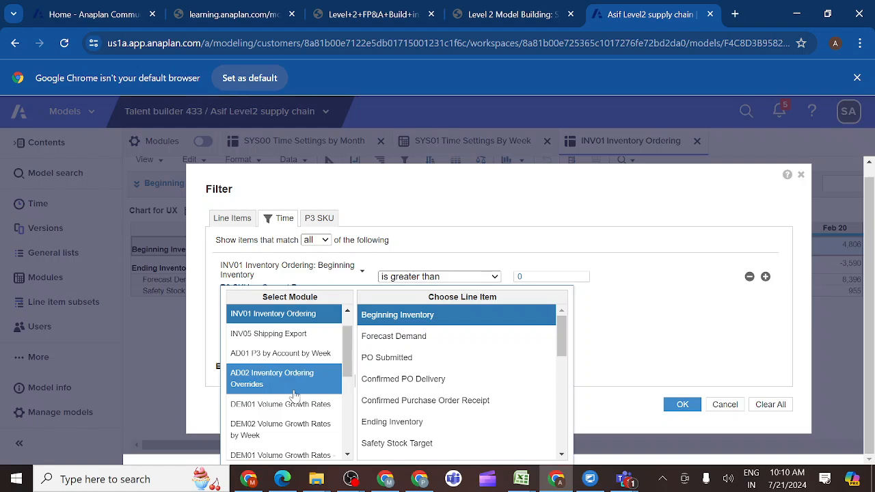
pyautogui.scroll(-5, 303, 390)
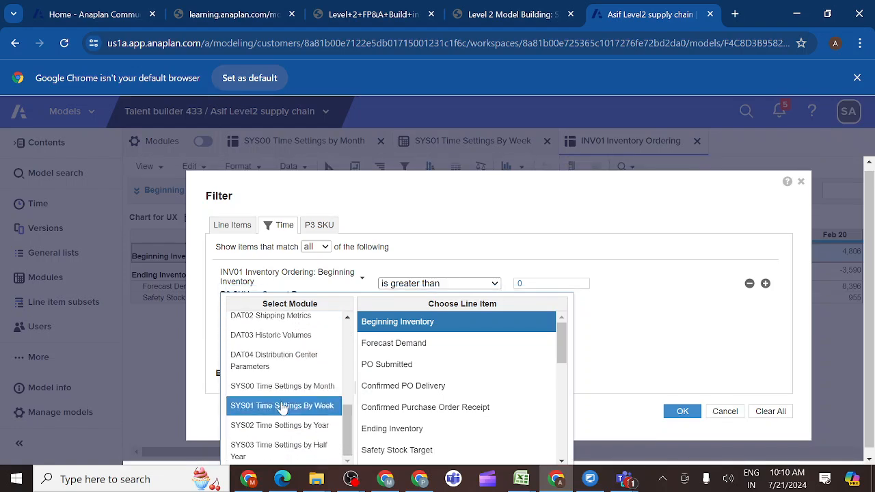
pyautogui.click(282, 406)
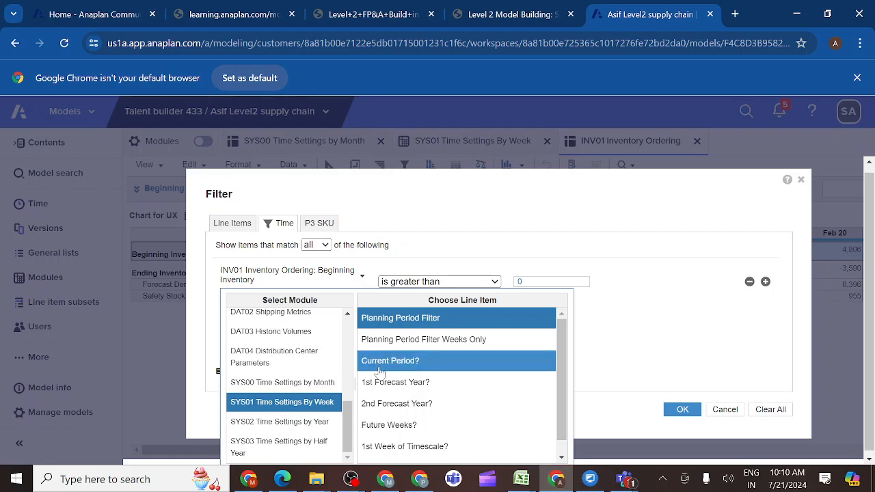
pyautogui.click(384, 340)
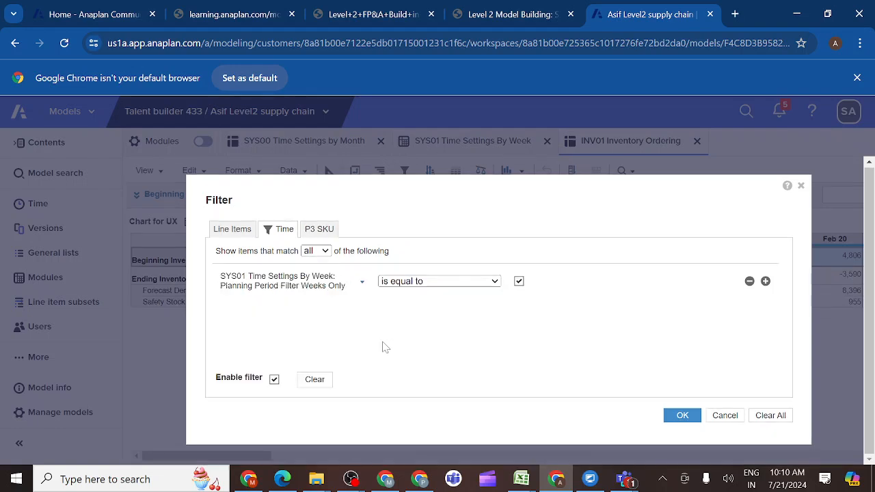
pyautogui.click(680, 416)
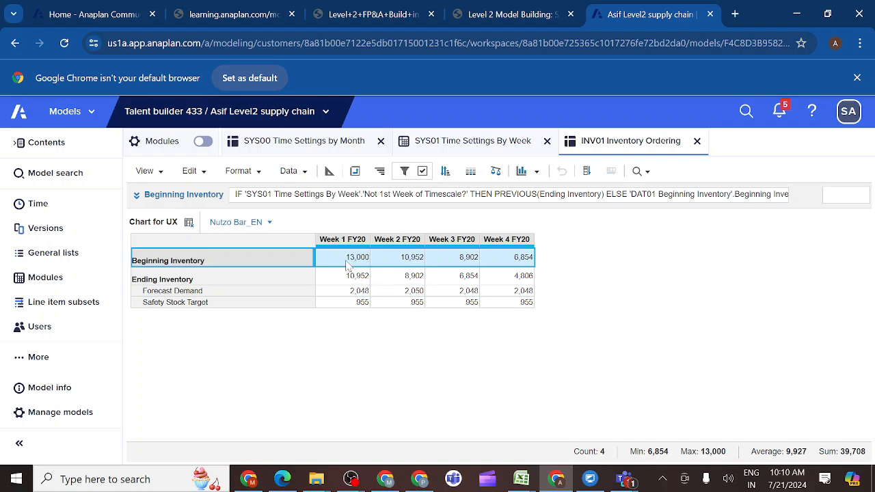
# - Save the filtered Chart for UX view over its existing version
pyautogui.click(159, 174)
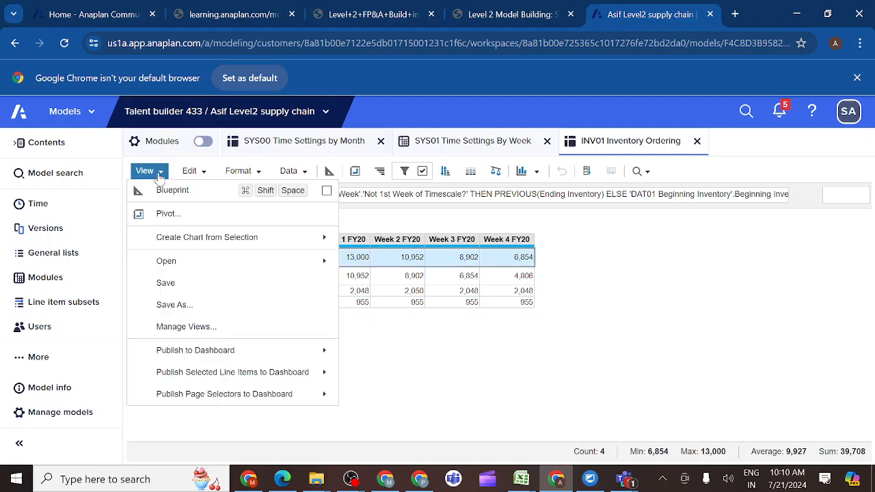
pyautogui.click(167, 283)
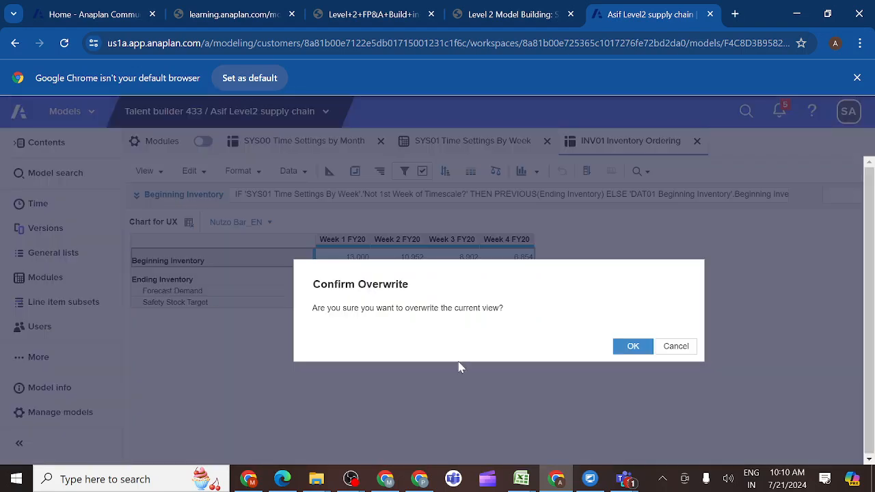
pyautogui.click(632, 346)
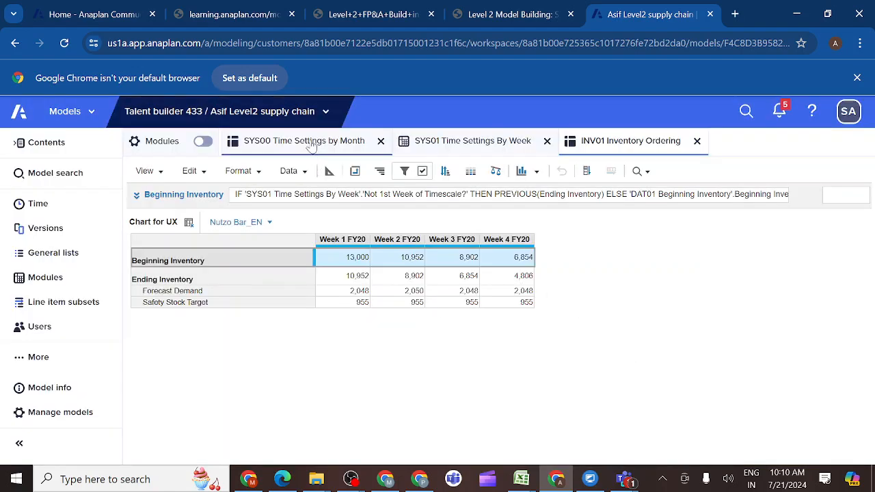
# - Include Feb 20 in the Planning Period Filter of SYS00 Time Settings by Month, and refresh the INV01 Inventory Ordering view
pyautogui.click(311, 143)
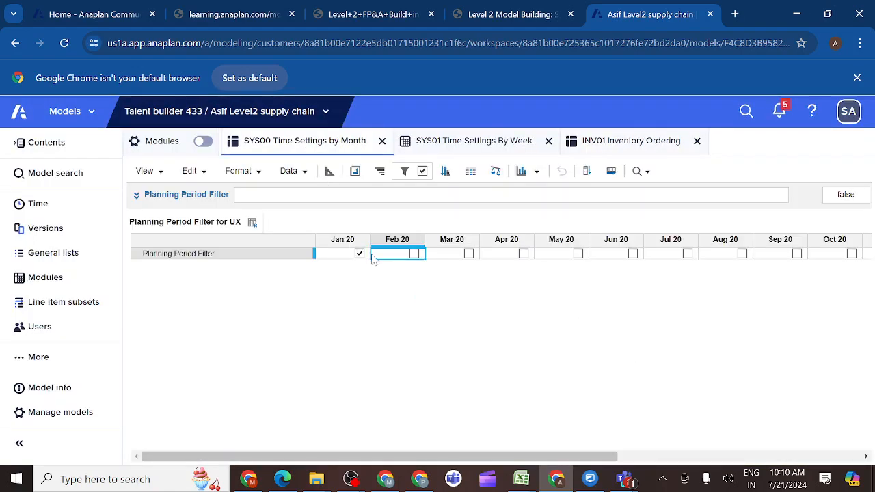
pyautogui.click(415, 253)
pyautogui.click(615, 143)
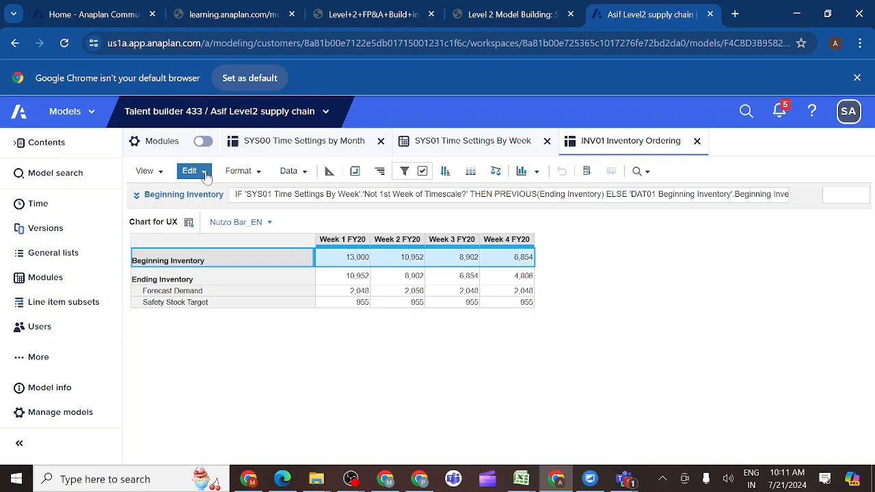
pyautogui.click(206, 176)
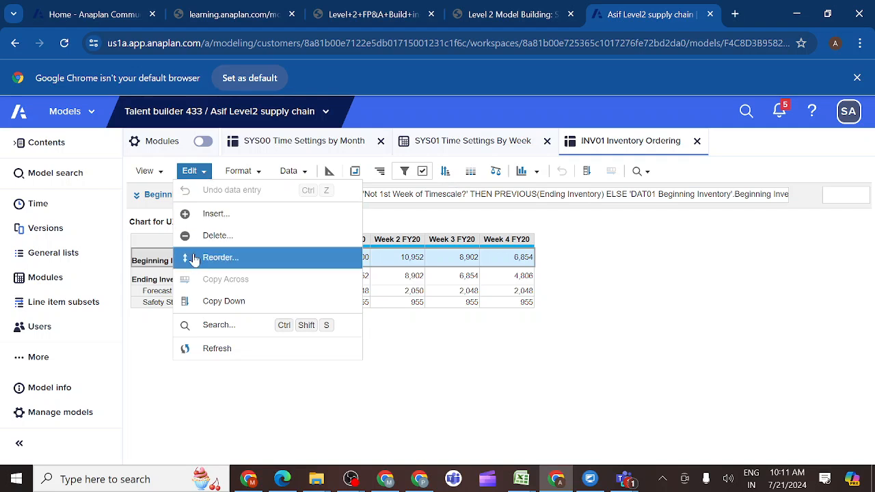
pyautogui.click(216, 349)
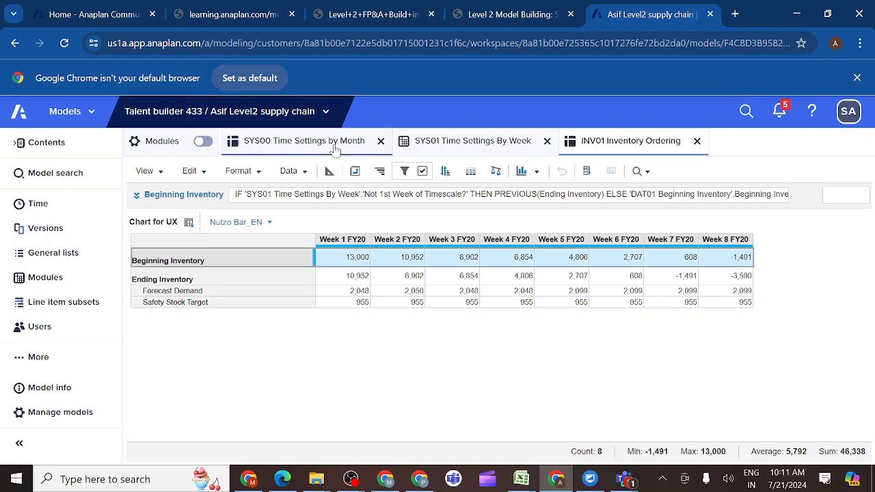
# - Examine the weekly flags of both planning period filter line items in SYS01 Time Settings By Week, and return to INV01 Inventory Ordering
pyautogui.click(484, 141)
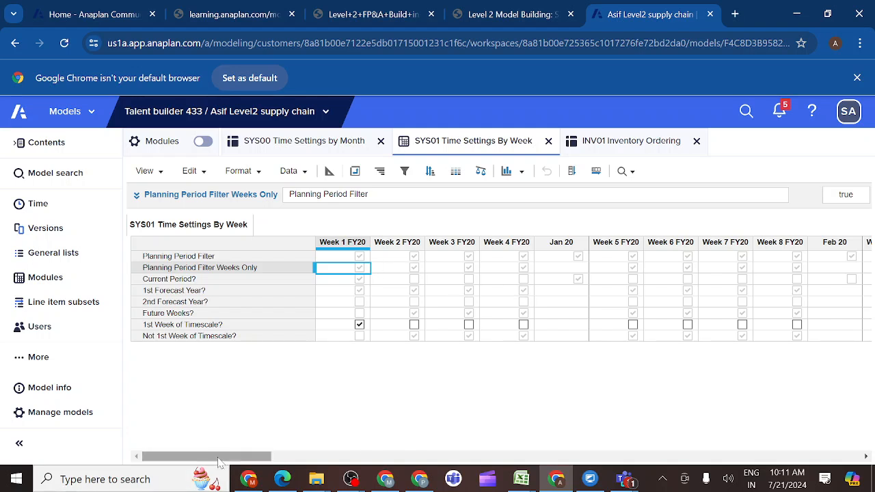
pyautogui.moveTo(218, 460); pyautogui.dragTo(230, 460)
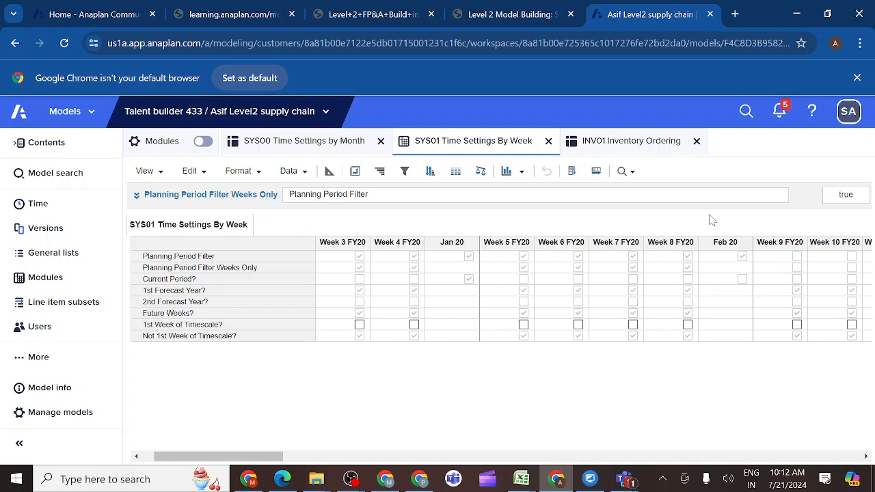
pyautogui.click(628, 143)
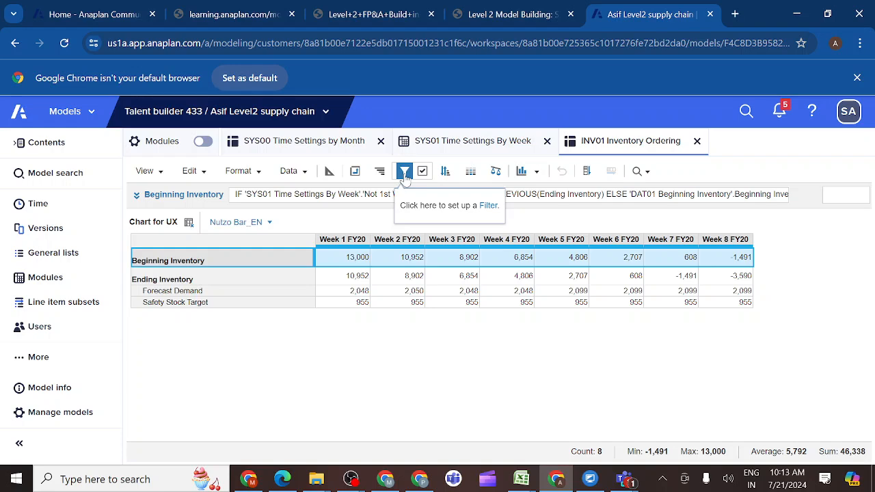
# - Save the refreshed Chart for UX view, overwriting the current one
pyautogui.click(159, 176)
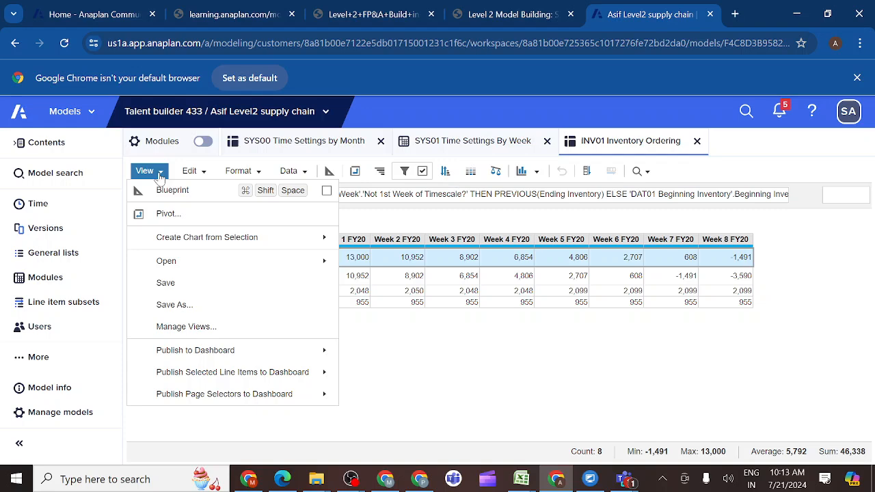
pyautogui.click(180, 289)
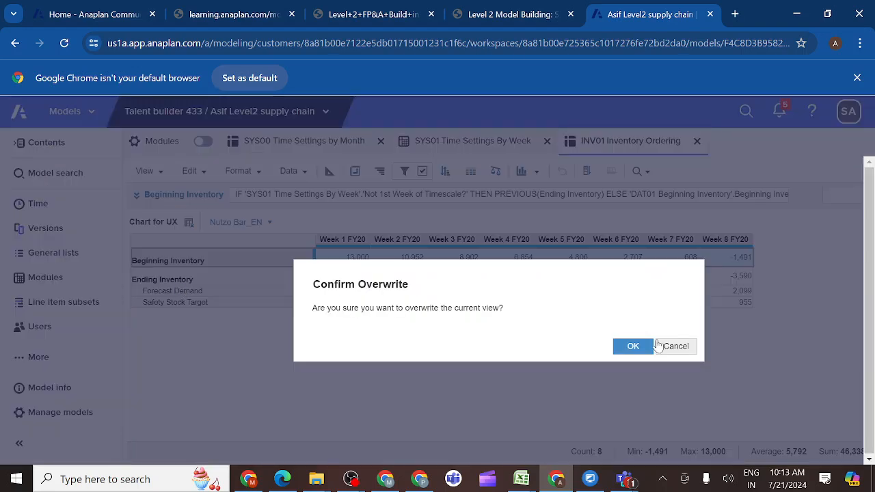
pyautogui.click(633, 348)
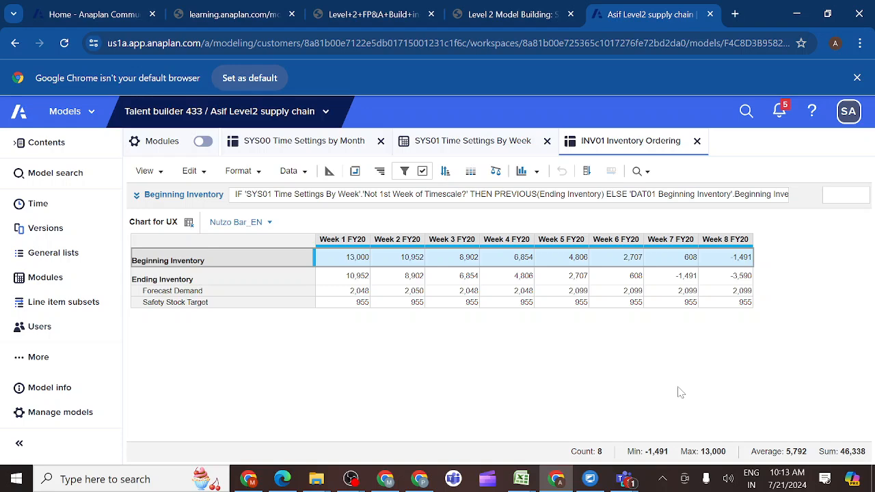
# - Check the end of the 3.3.11 activity instructions, and save Chart for UX over the current view once more
pyautogui.click(552, 14)
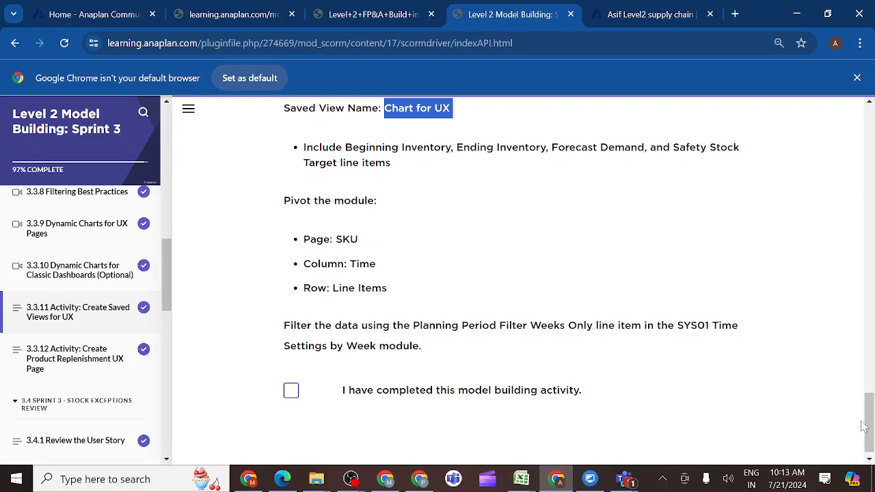
pyautogui.scroll(-1, 872, 424)
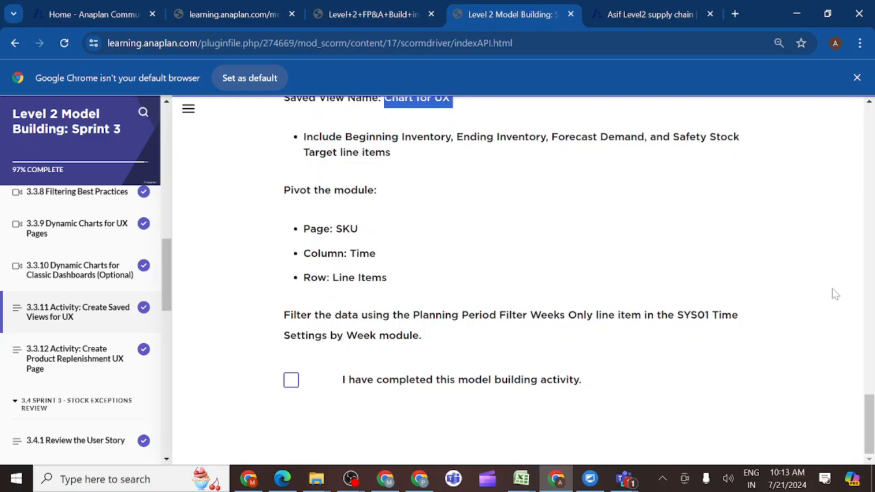
pyautogui.click(641, 13)
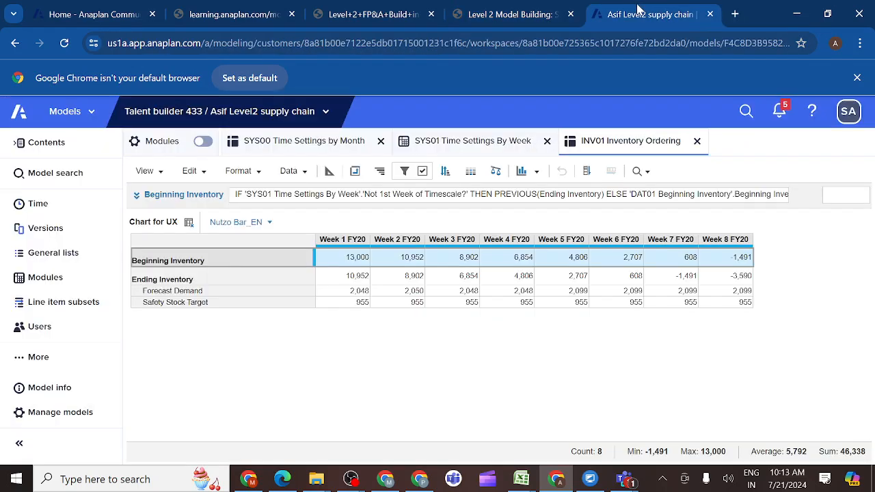
pyautogui.click(162, 174)
pyautogui.click(162, 290)
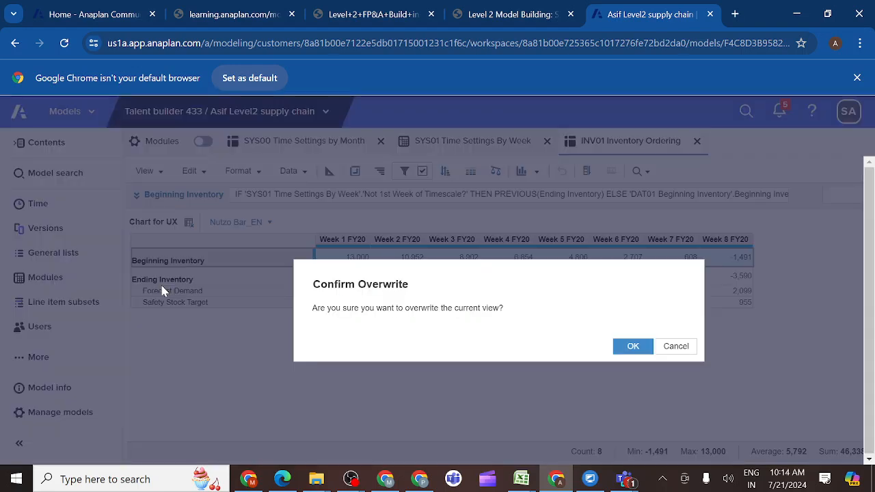
pyautogui.click(632, 347)
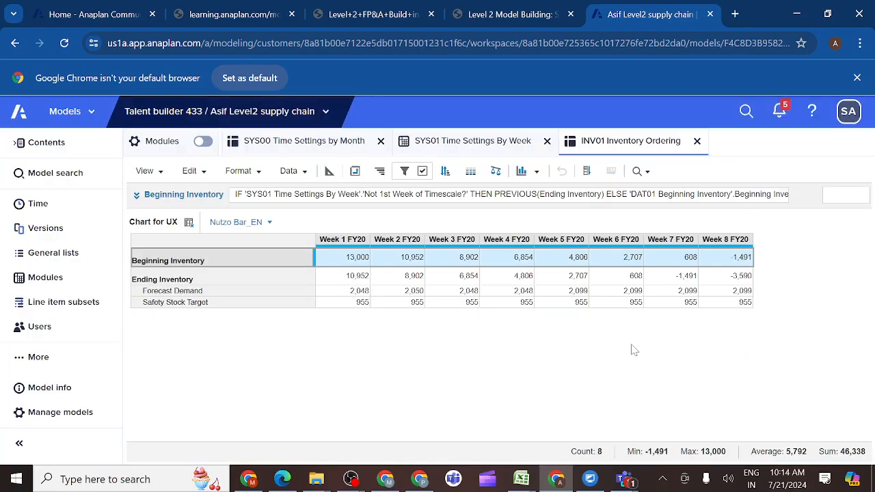
# - Open activity 3.3.12 Create Product Replenishment UX Page in the course and review its page prototype and requirements
pyautogui.click(551, 15)
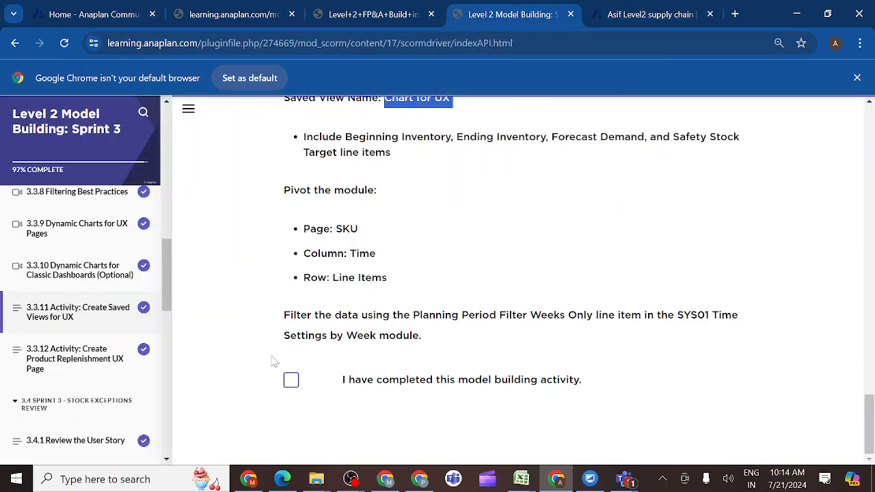
pyautogui.click(70, 366)
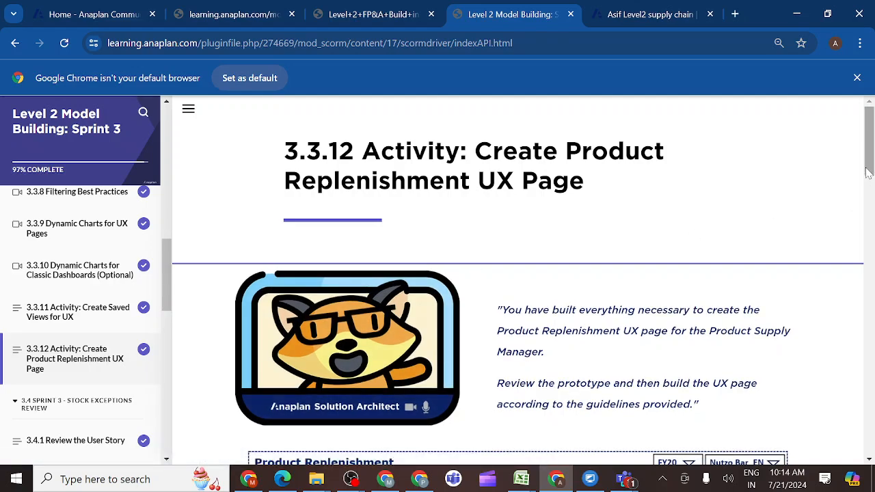
pyautogui.moveTo(867, 172); pyautogui.dragTo(844, 231)
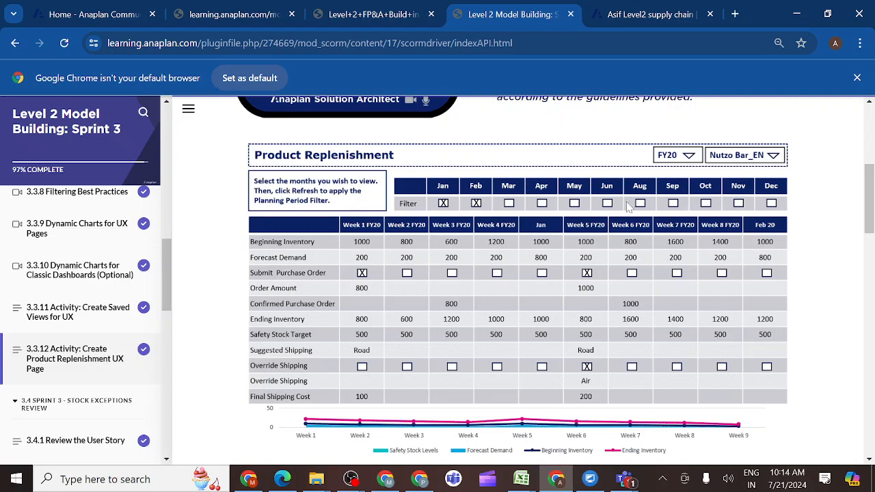
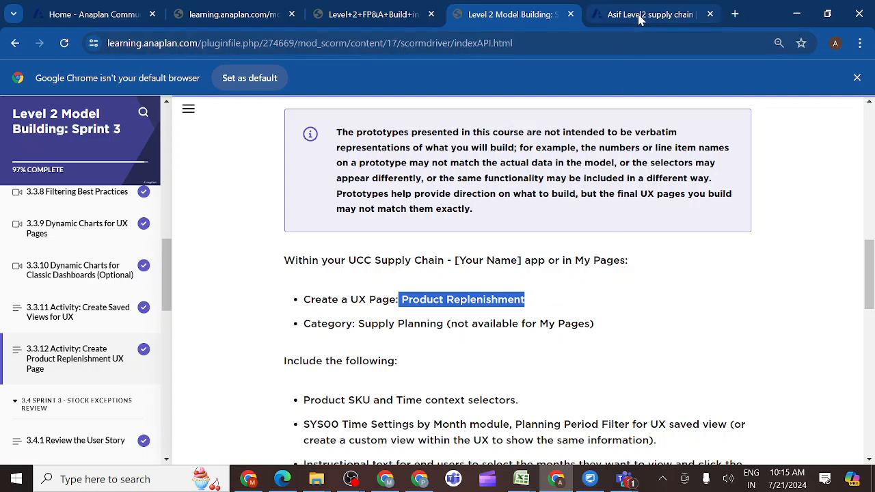
# - Duplicate the browser tab of the Level2 supply chain model and open My Pages in the copy
pyautogui.moveTo(640, 19)
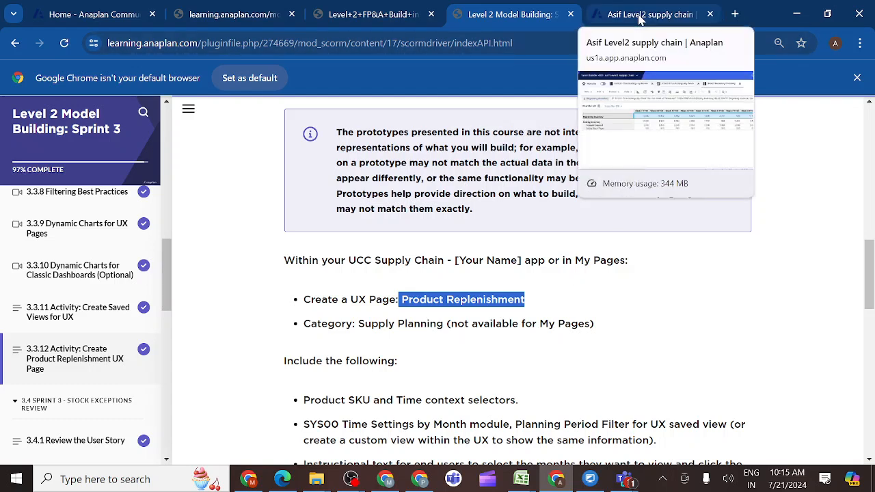
pyautogui.rightClick(636, 15)
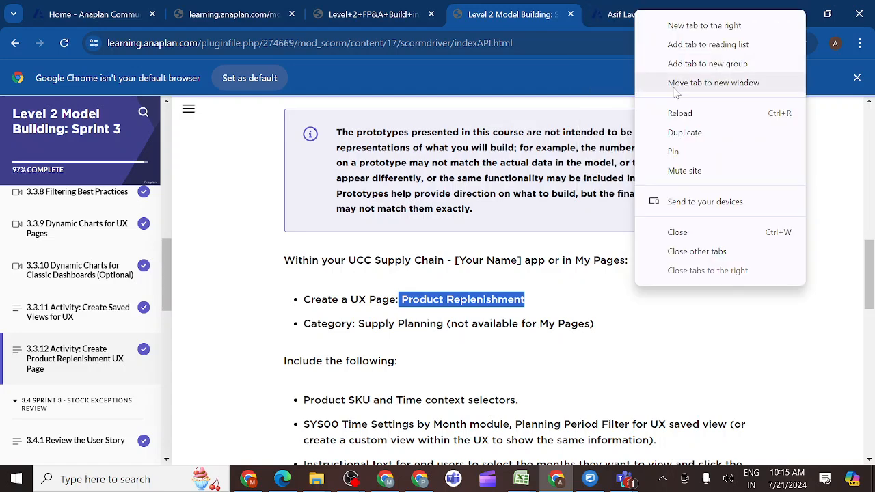
pyautogui.click(687, 133)
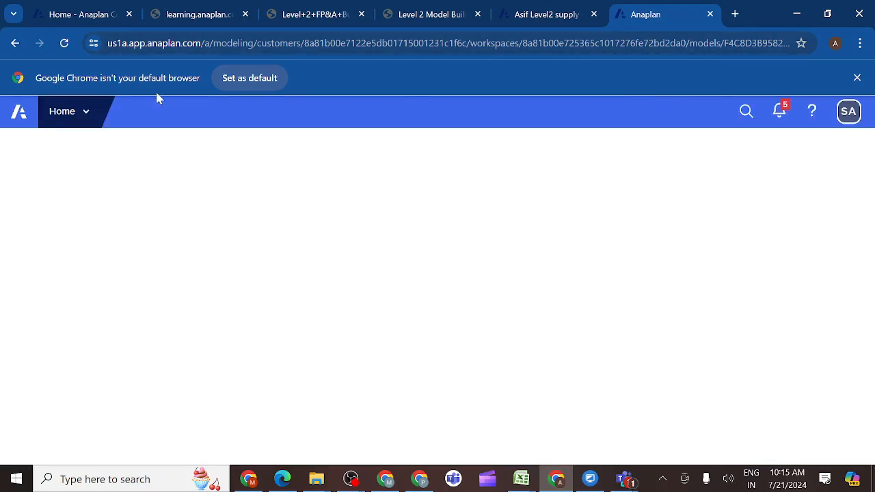
pyautogui.click(86, 113)
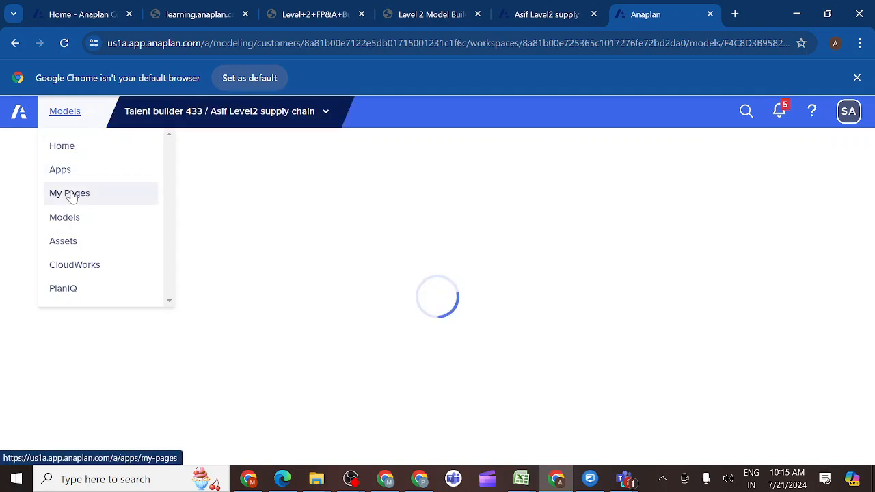
pyautogui.click(71, 195)
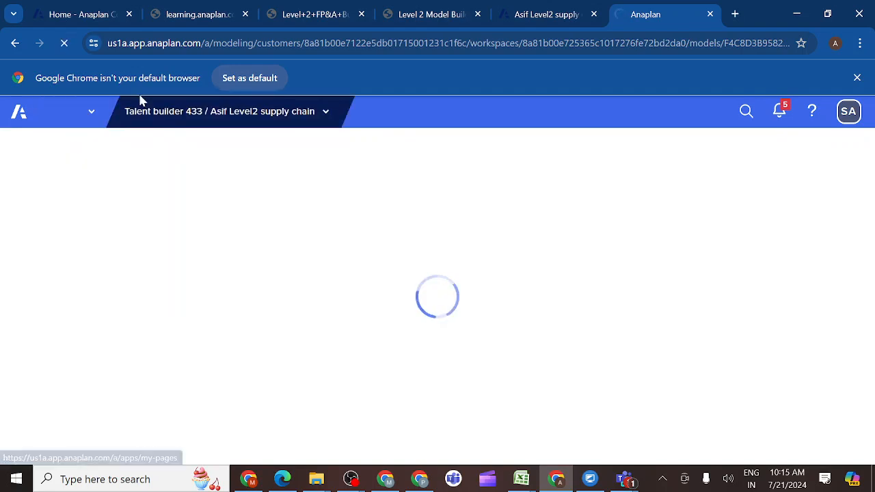
pyautogui.rightClick(283, 17)
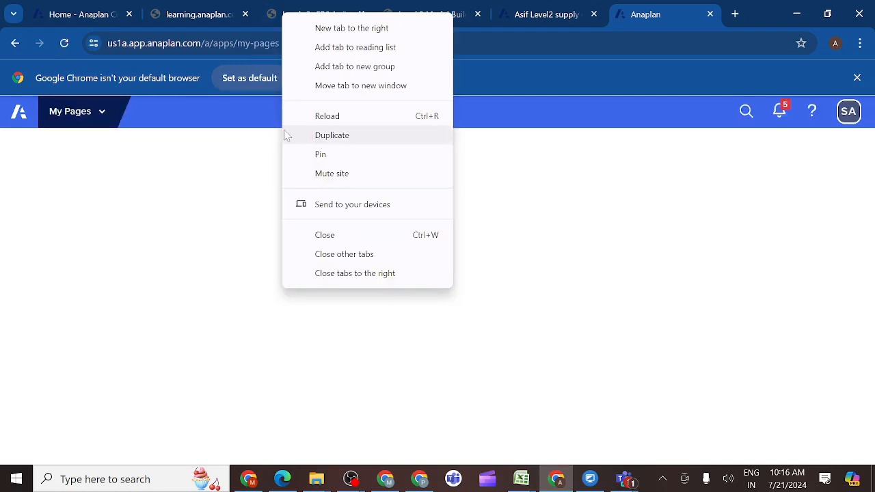
pyautogui.click(228, 145)
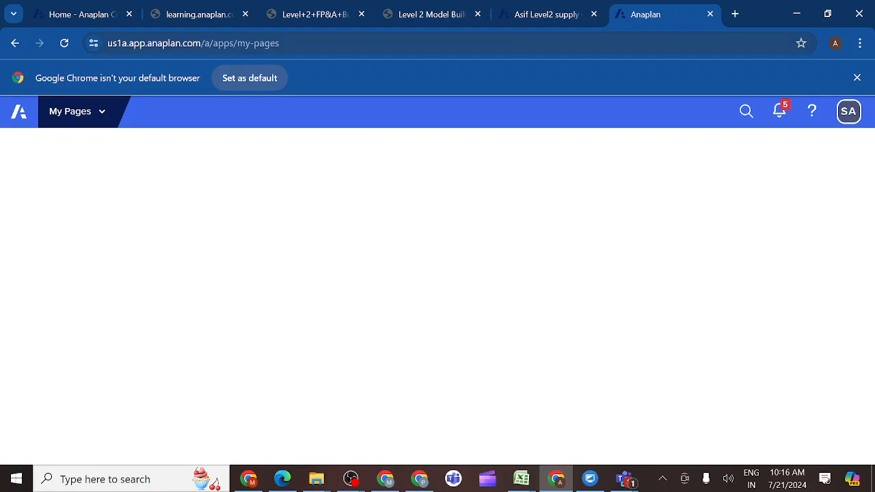
pyautogui.rightClick(310, 17)
pyautogui.click(349, 143)
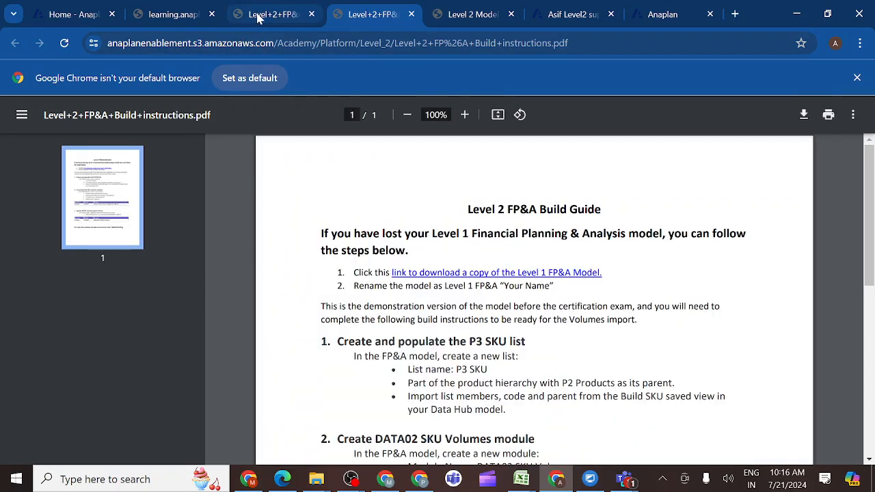
pyautogui.rightClick(259, 18)
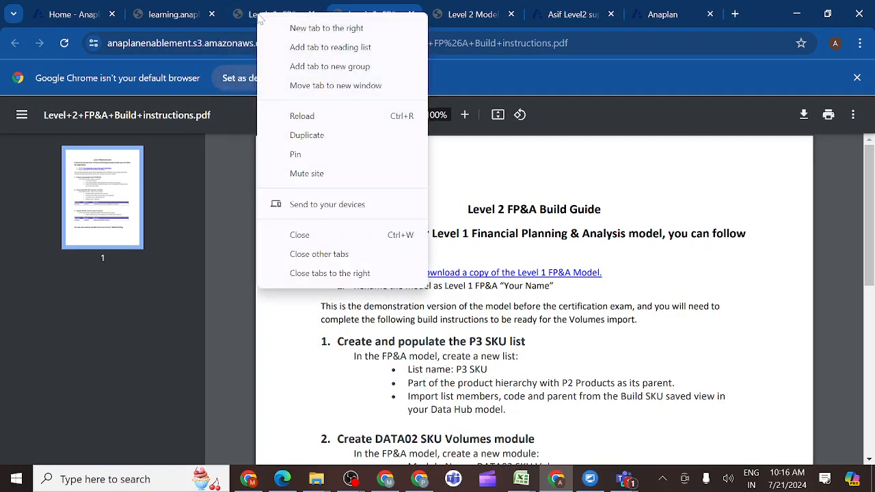
pyautogui.click(301, 136)
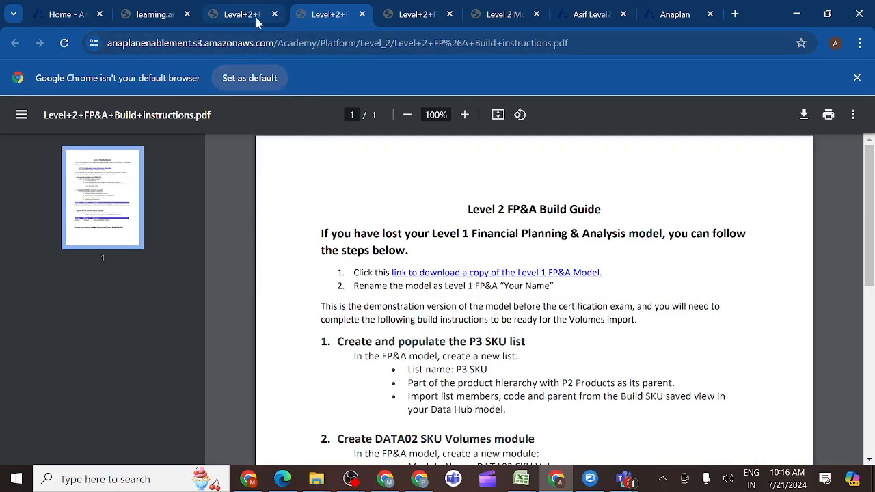
pyautogui.click(590, 16)
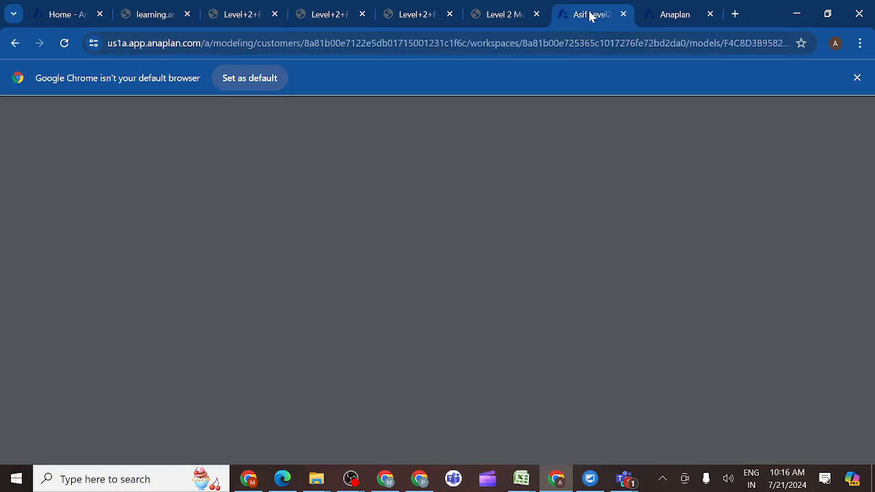
pyautogui.click(677, 17)
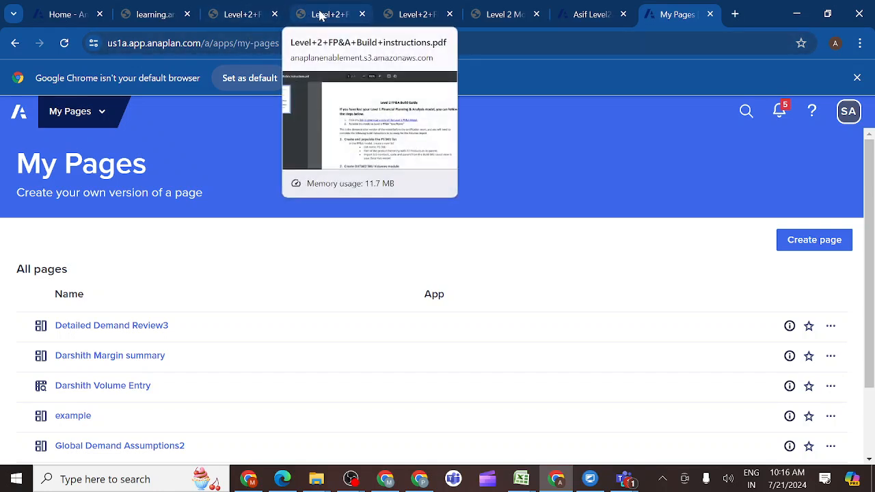
pyautogui.rightClick(145, 16)
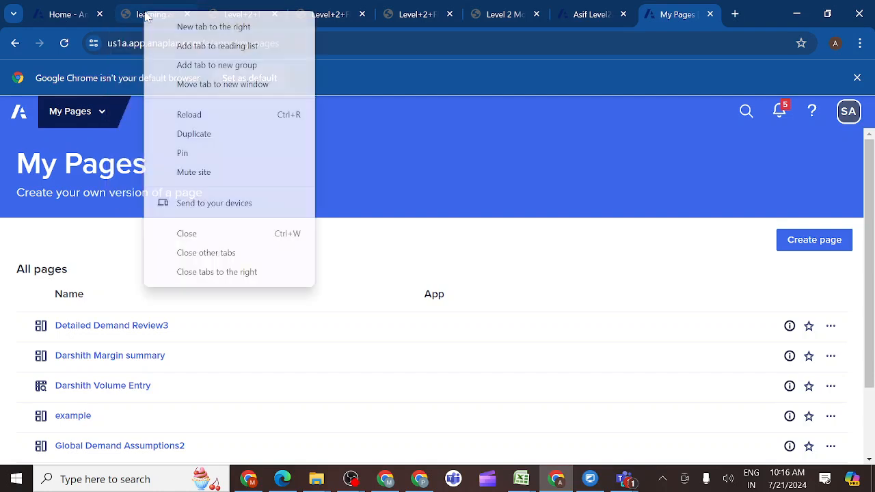
pyautogui.click(184, 137)
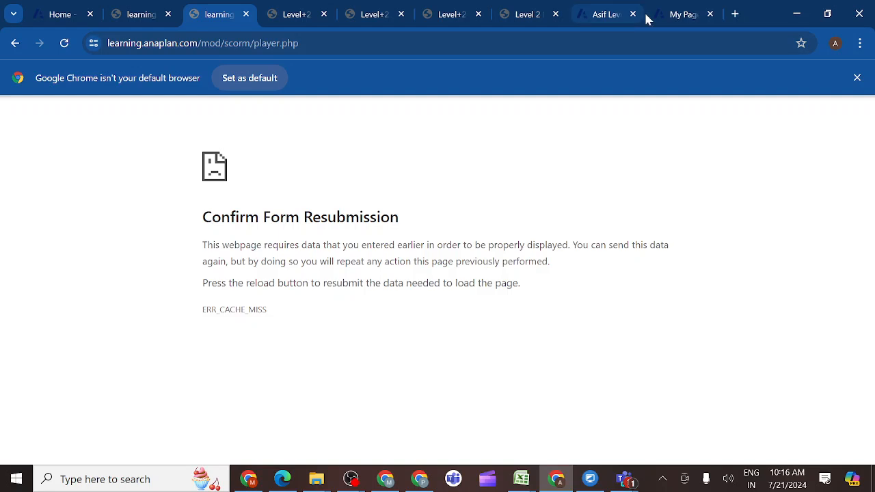
pyautogui.click(679, 12)
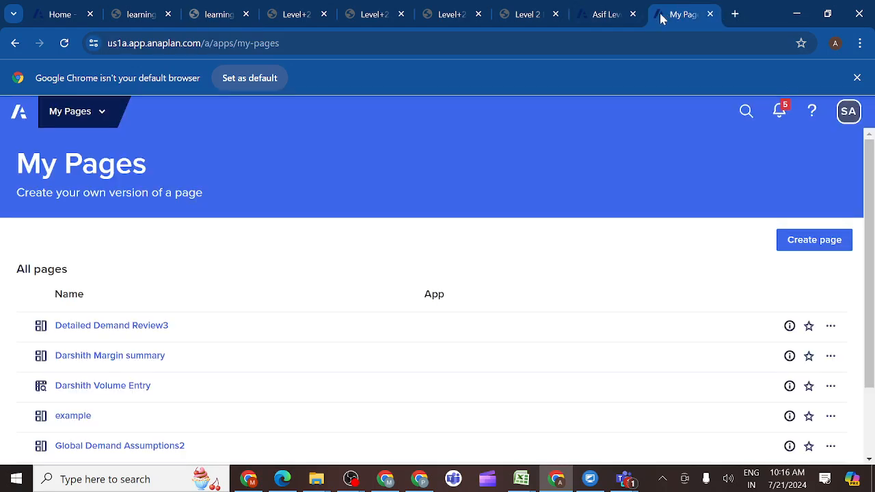
# - Start a new board page in My Pages and name it Product Replenishment
pyautogui.click(800, 243)
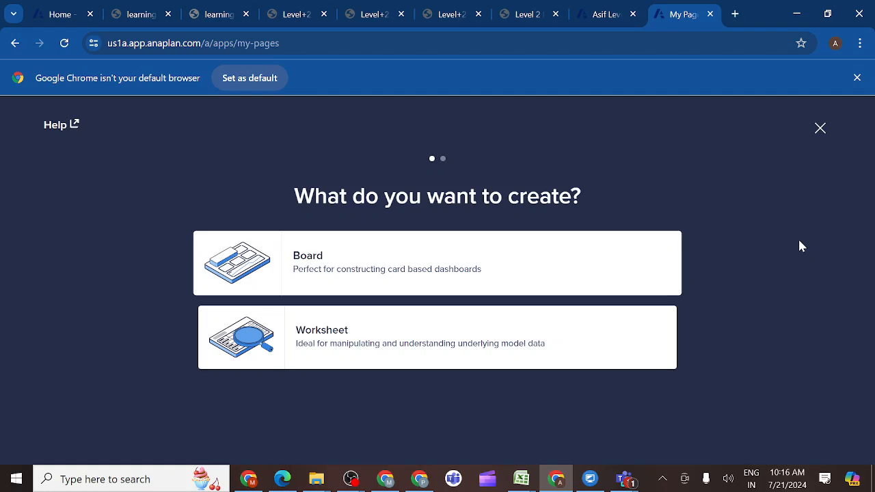
pyautogui.click(363, 270)
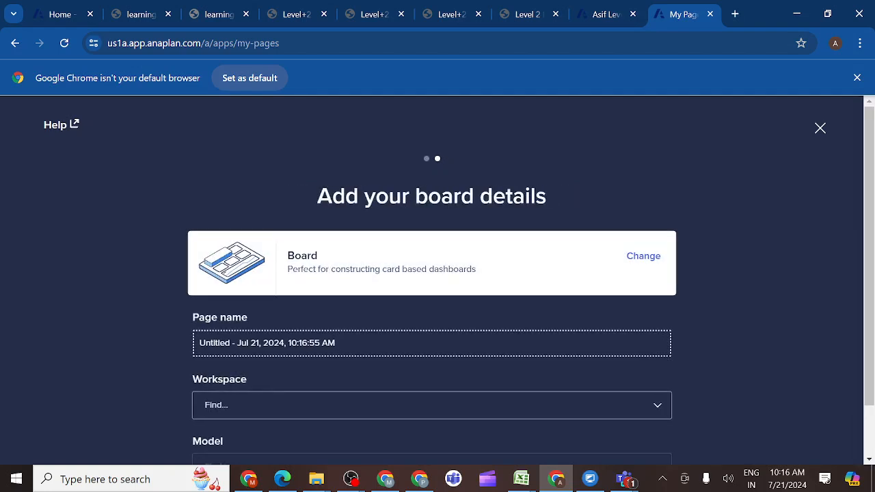
pyautogui.press('BackSpace')
pyautogui.press('BackSpace')
pyautogui.press('BackSpace')
pyautogui.press('BackSpace')
pyautogui.press('BackSpace')
pyautogui.press('BackSpace')
pyautogui.press('BackSpace')
pyautogui.press('BackSpace')
pyautogui.press('BackSpace')
pyautogui.press('BackSpace')
pyautogui.press('BackSpace')
pyautogui.press('BackSpace')
pyautogui.press('BackSpace')
pyautogui.press('BackSpace')
pyautogui.press('BackSpace')
pyautogui.press('BackSpace')
pyautogui.press('BackSpace')
pyautogui.press('BackSpace')
pyautogui.press('BackSpace')
pyautogui.press('BackSpace')
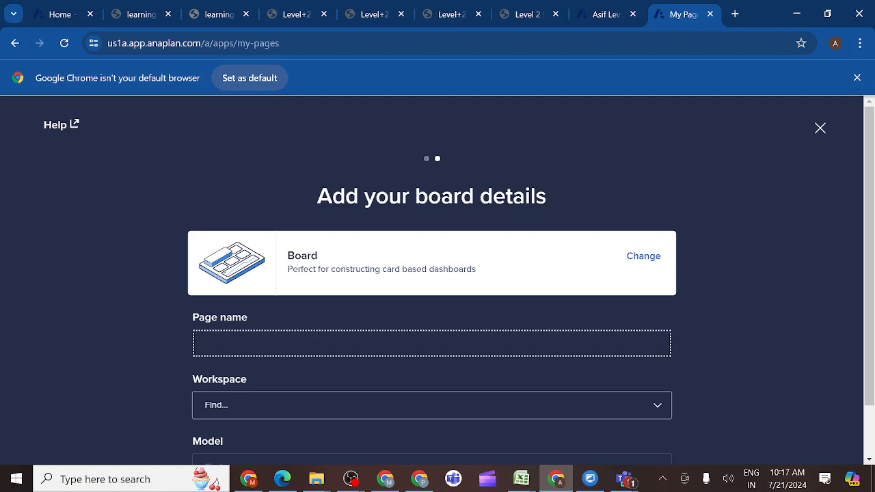
pyautogui.write('Product Replenishment')
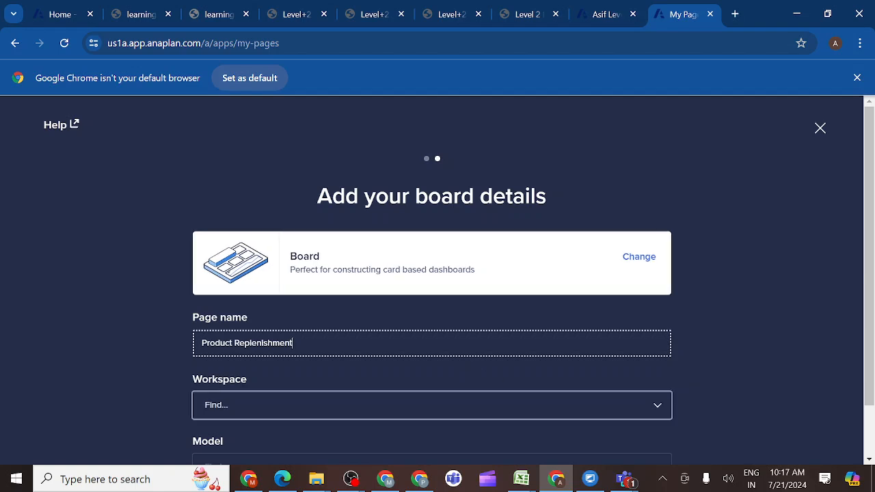
# - Assign the page to workspace Talent builder 433 and the Level2 supply chain model, and create the board
pyautogui.click(655, 408)
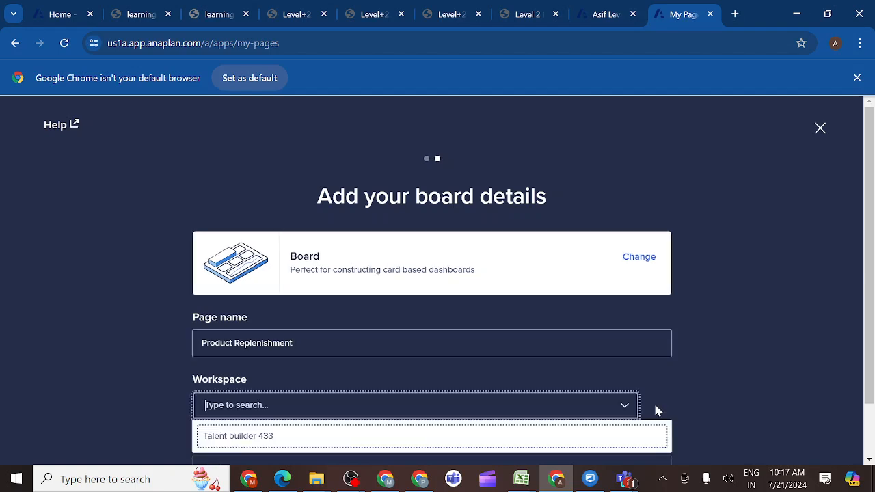
pyautogui.click(533, 438)
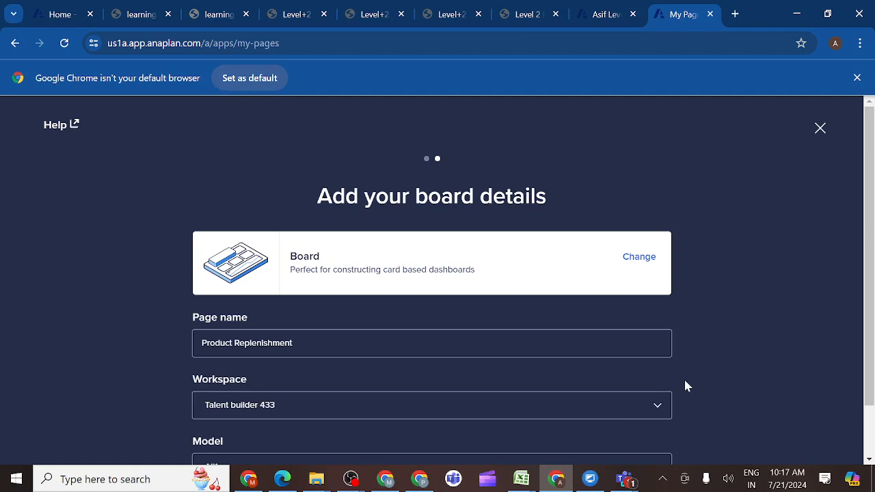
pyautogui.scroll(-1, 870, 395)
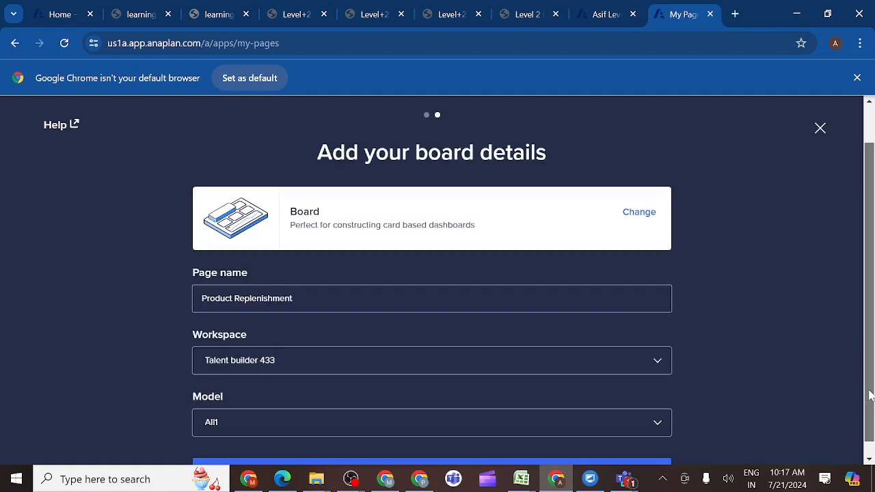
pyautogui.scroll(-1, 871, 430)
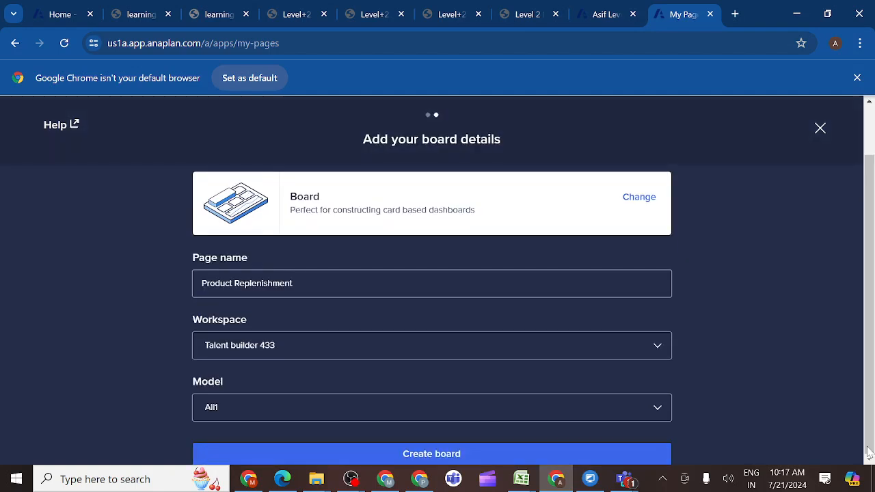
pyautogui.click(655, 406)
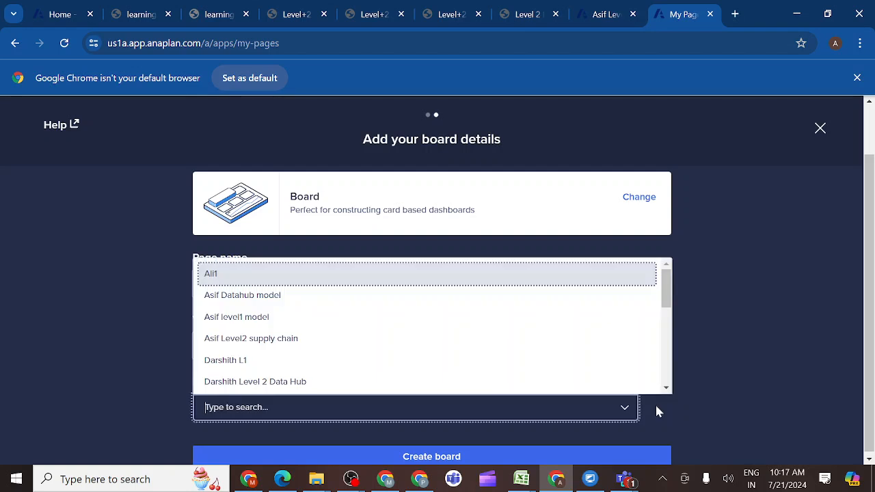
pyautogui.click(294, 339)
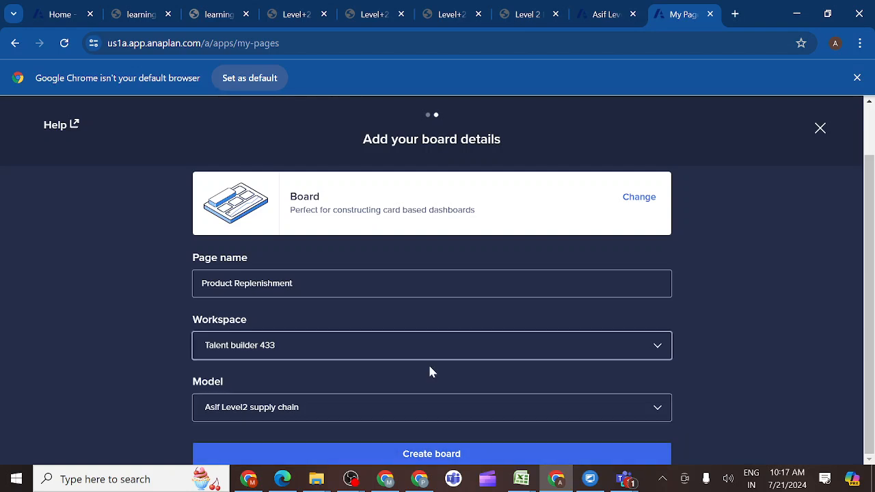
pyautogui.click(487, 455)
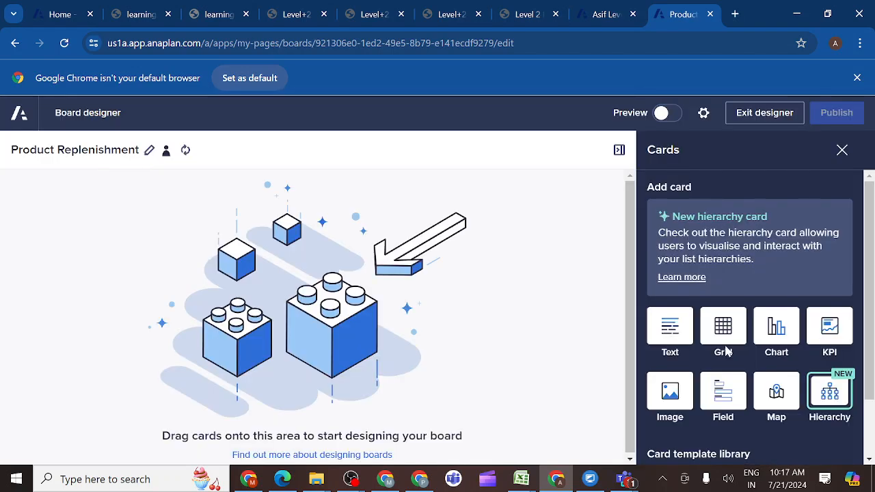
# - Add a grid card to the empty Product Replenishment board and open its configuration
pyautogui.moveTo(722, 327); pyautogui.dragTo(340, 318)
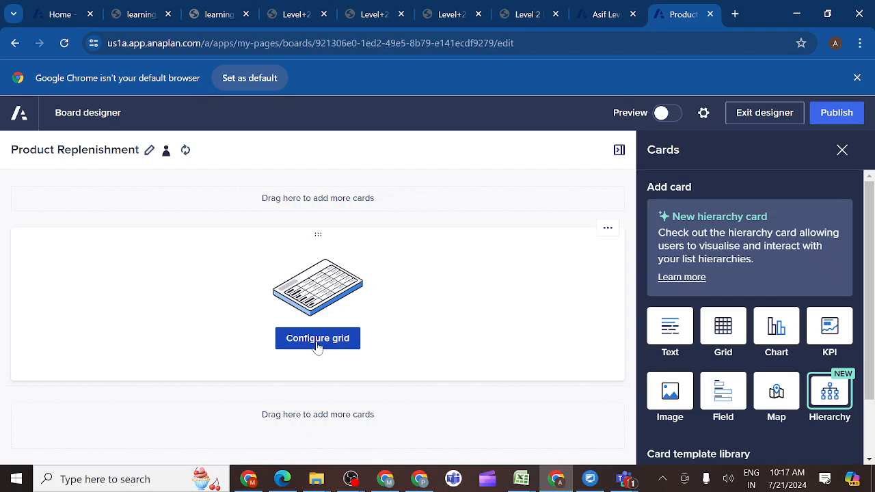
pyautogui.click(319, 347)
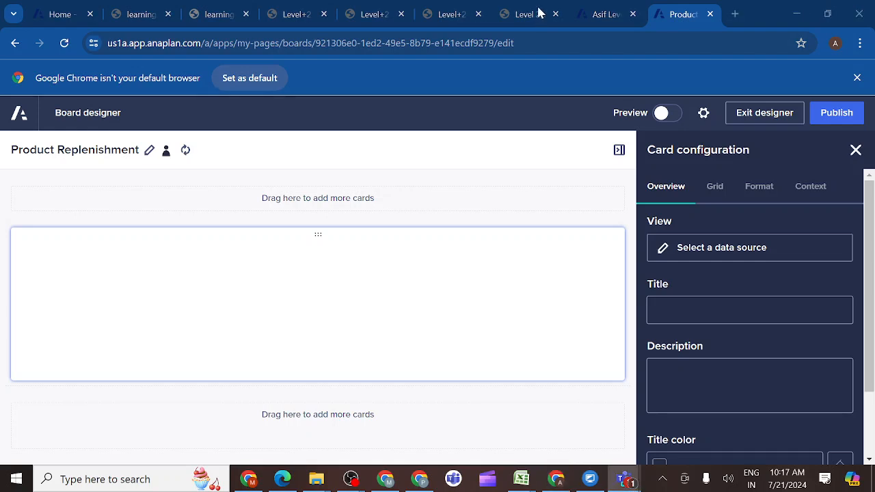
# - Read the required contents of the Product Replenishment page in the instructions for activity 3.3.12
pyautogui.click(592, 15)
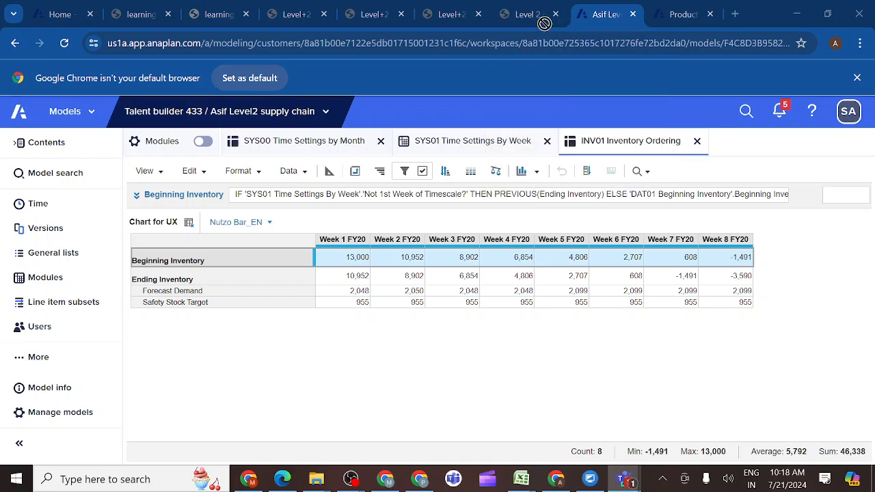
pyautogui.moveTo(542, 18)
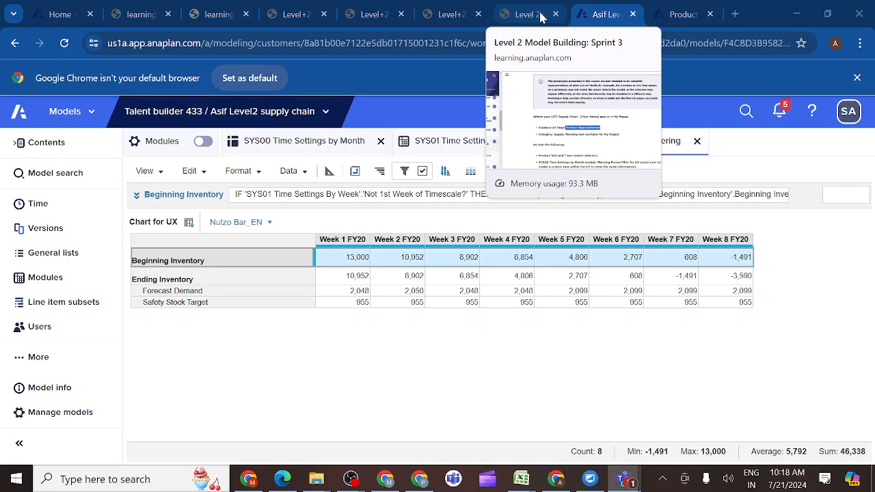
pyautogui.click(541, 16)
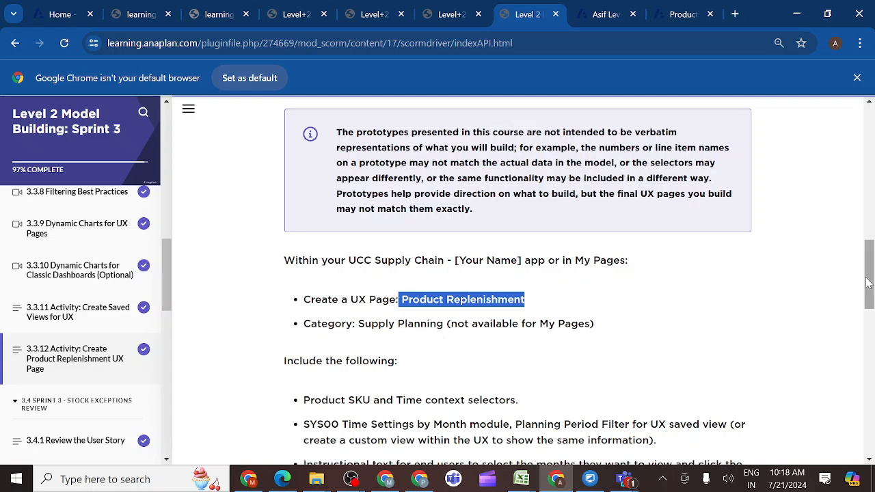
pyautogui.moveTo(869, 277); pyautogui.dragTo(870, 305)
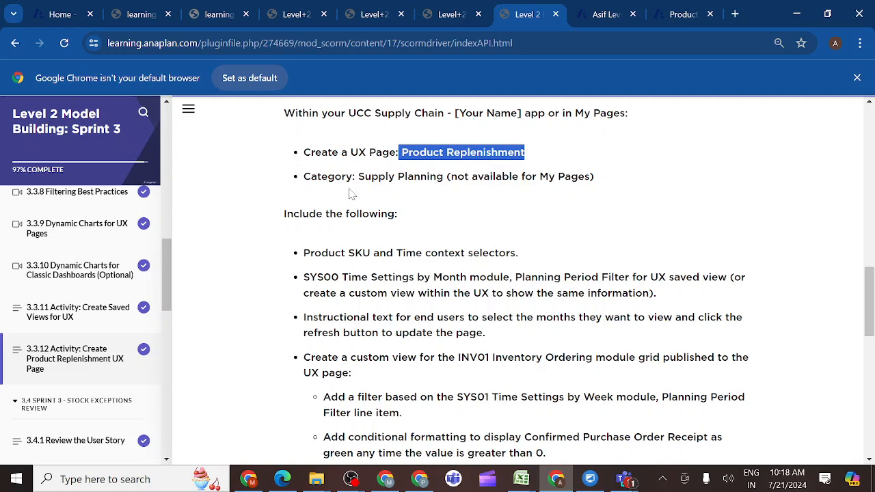
pyautogui.scroll(-2, 450, 230)
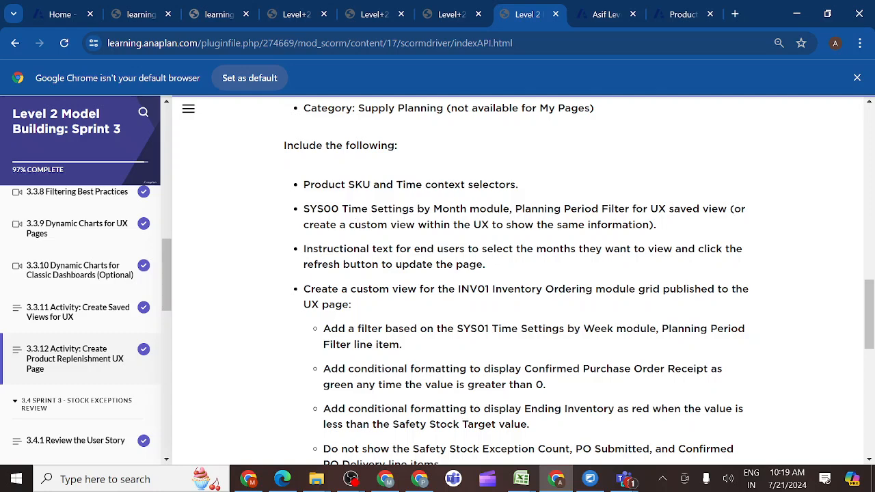
# - Set the grid card's data source to the Planning Period Filter for UX saved view of the SYS00 Time Settings by Month module
pyautogui.click(682, 15)
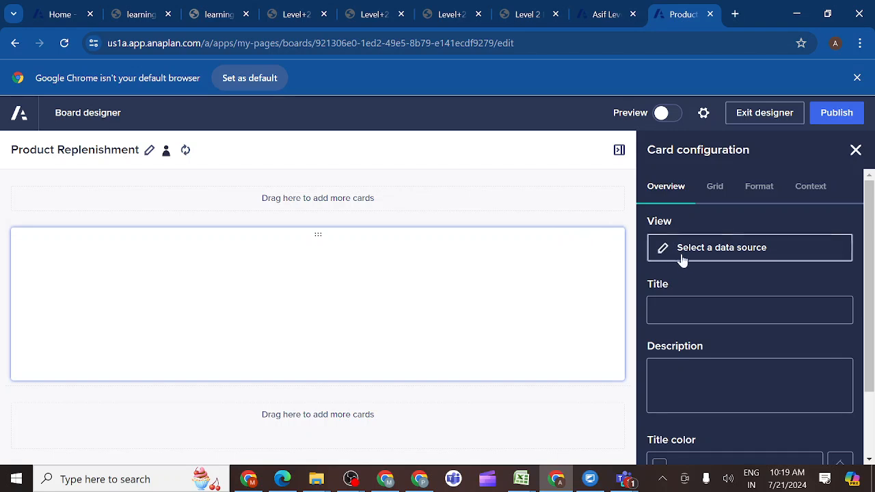
pyautogui.click(709, 250)
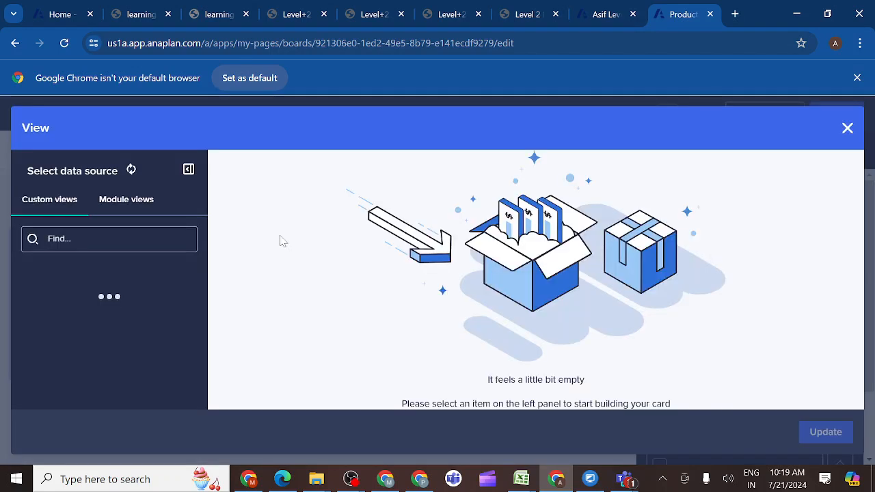
pyautogui.click(141, 204)
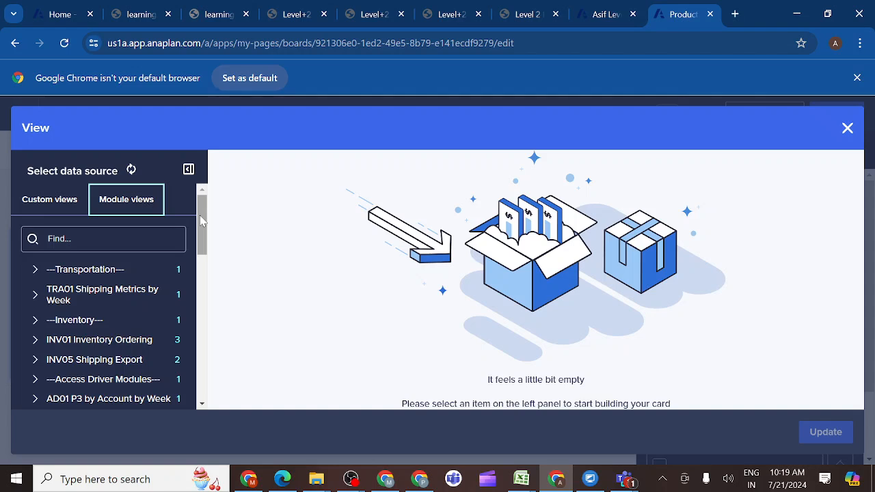
pyautogui.moveTo(201, 220); pyautogui.dragTo(203, 287)
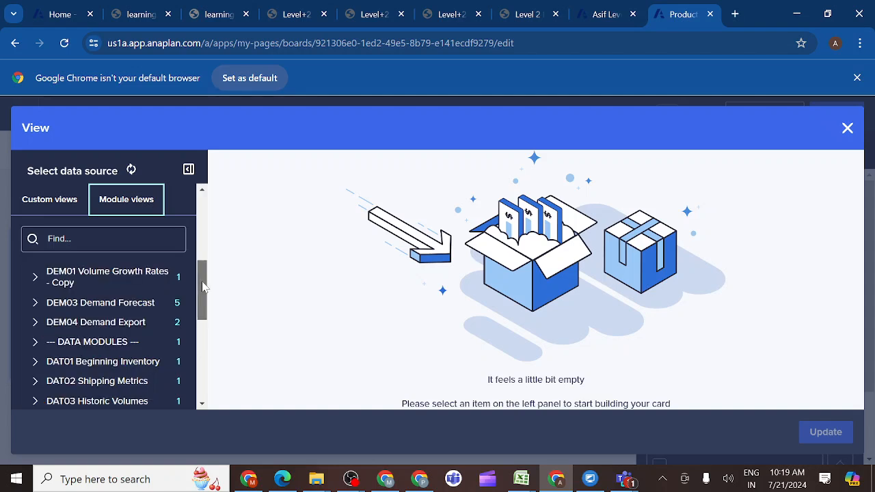
pyautogui.scroll(-2, 40, 335)
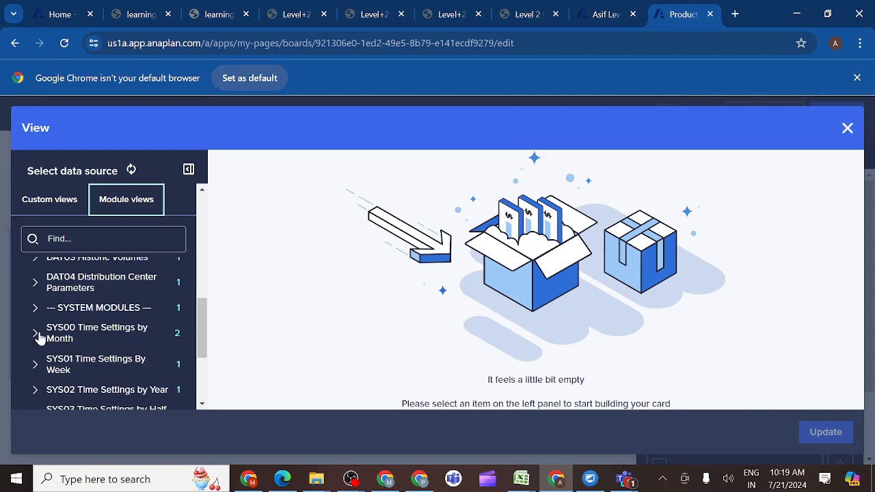
pyautogui.click(36, 334)
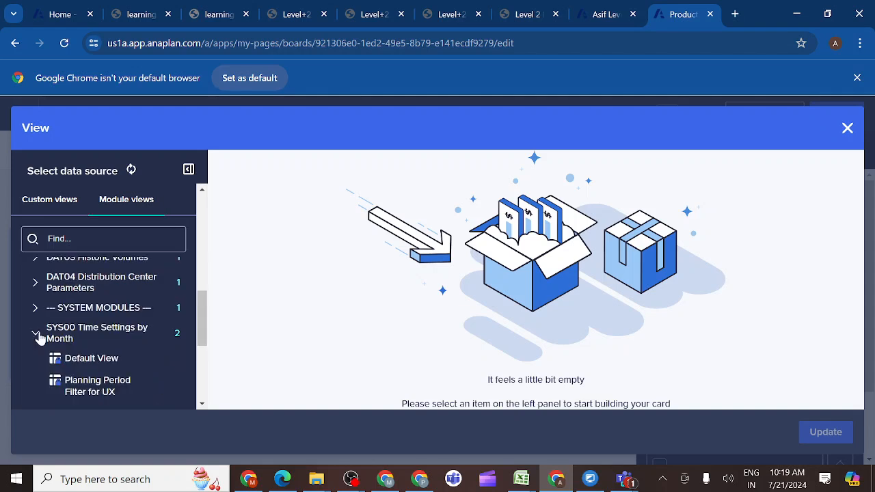
pyautogui.click(102, 392)
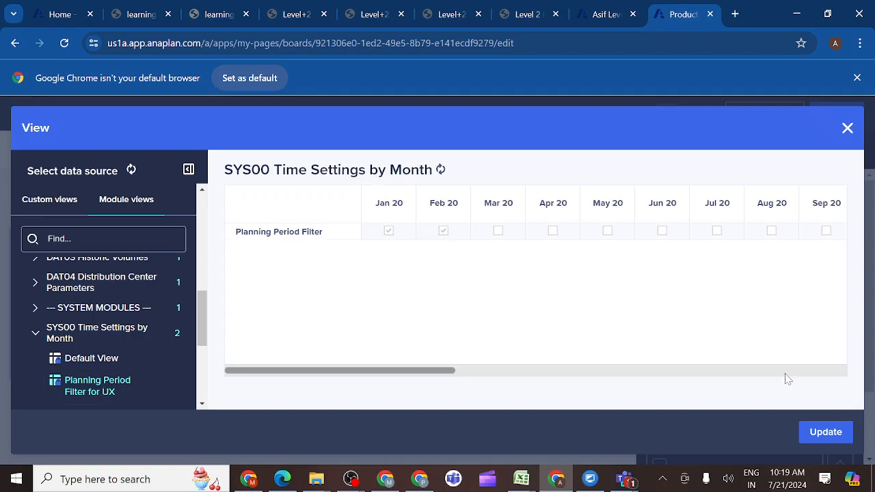
pyautogui.click(821, 437)
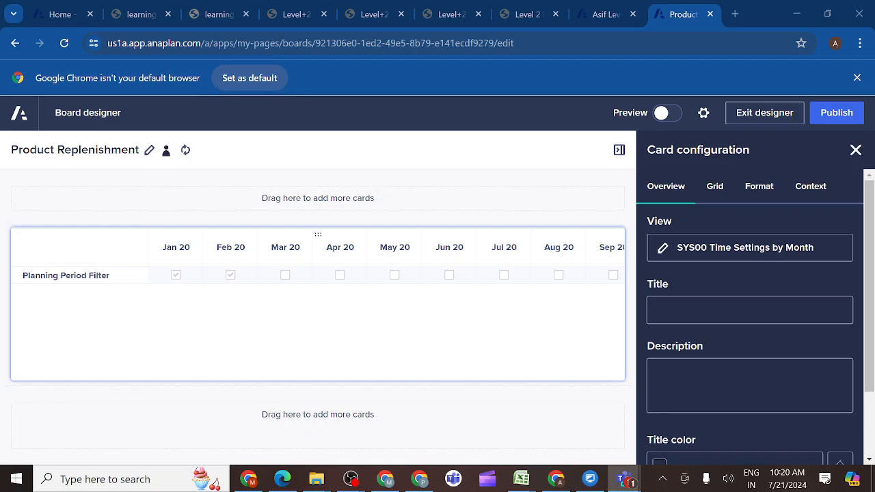
# - Check the activity requirements again and allow entering and editing cell data in the Planning Period Filter grid card
pyautogui.click(541, 17)
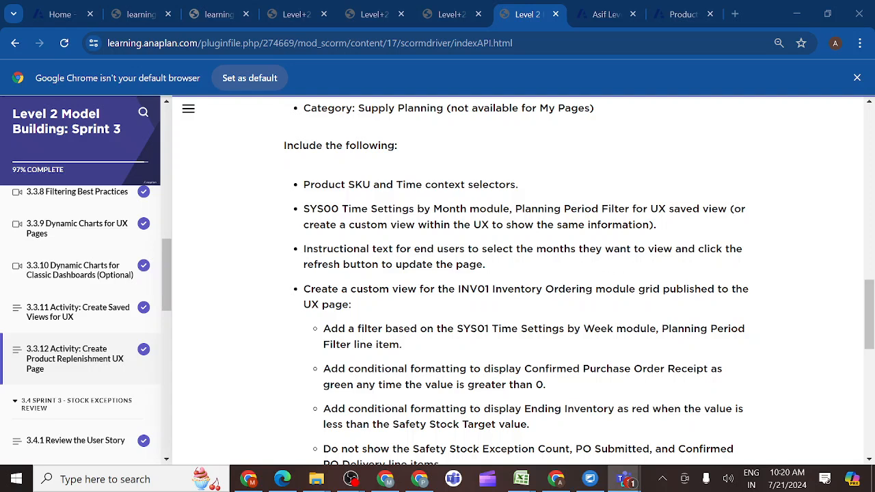
pyautogui.click(679, 12)
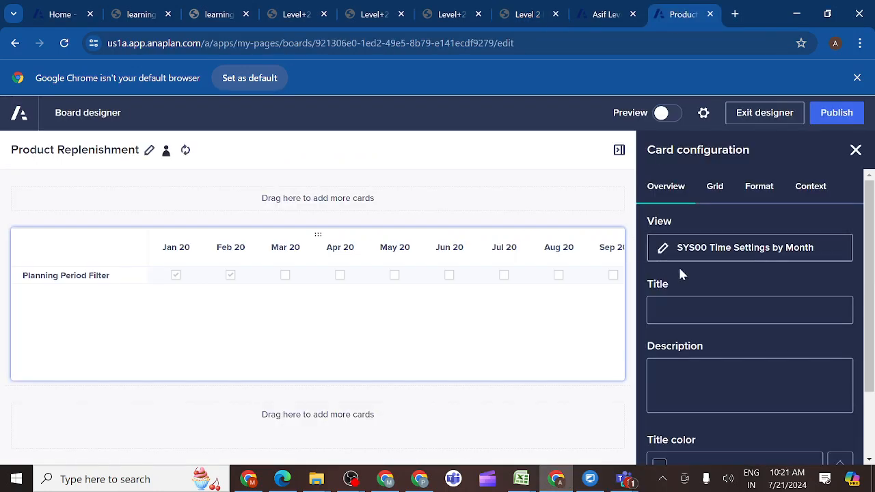
pyautogui.click(716, 190)
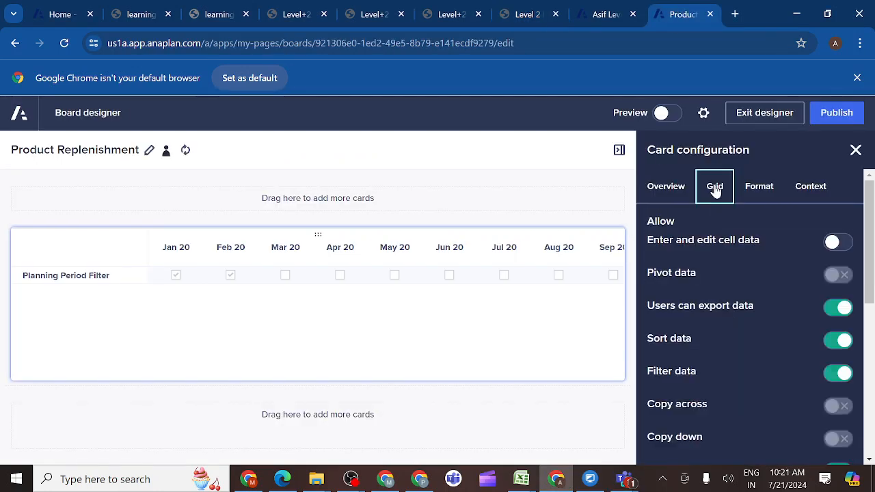
pyautogui.click(834, 244)
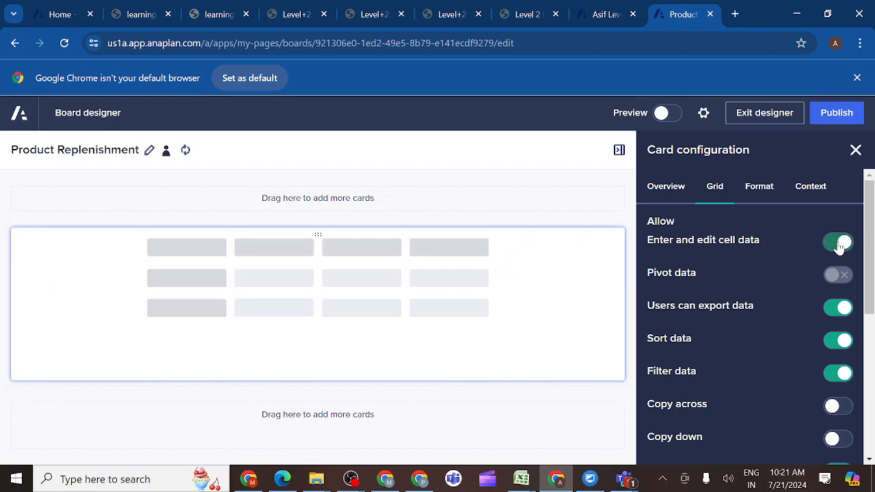
# - Check the grid card's context settings for Line Items and Time, and publish the Product Replenishment board
pyautogui.click(811, 192)
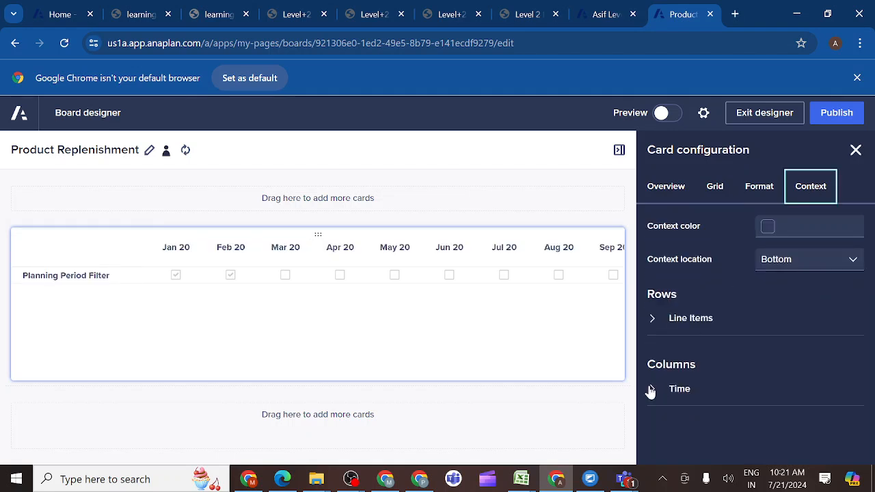
pyautogui.click(652, 319)
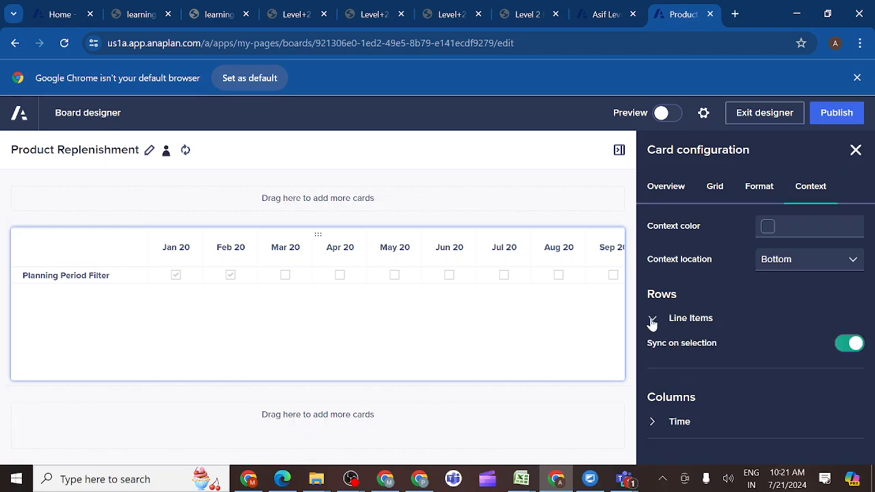
pyautogui.click(653, 321)
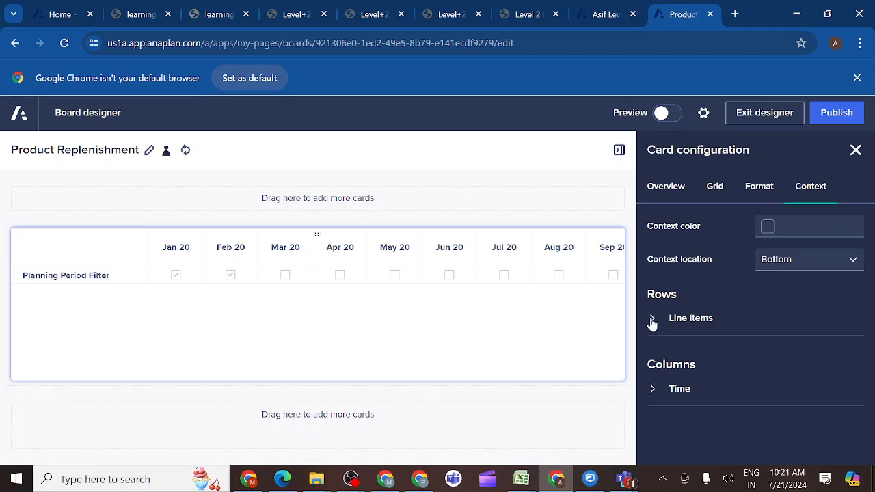
pyautogui.click(653, 389)
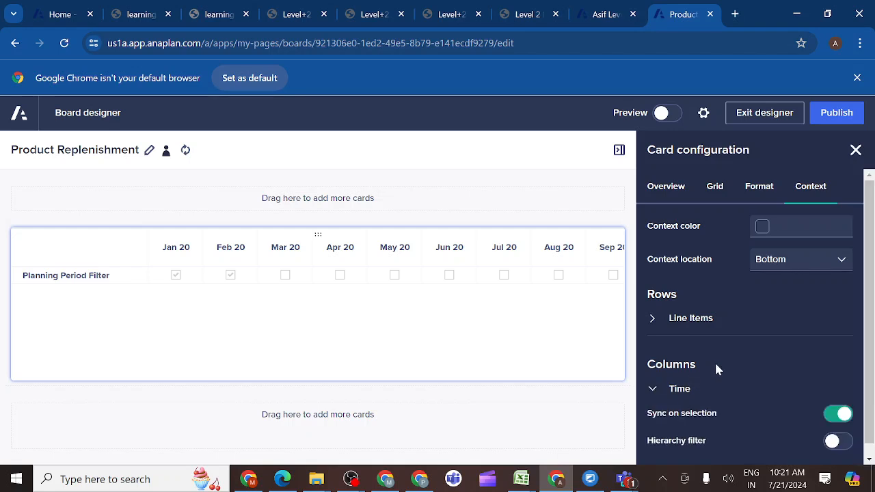
pyautogui.scroll(-1, 716, 369)
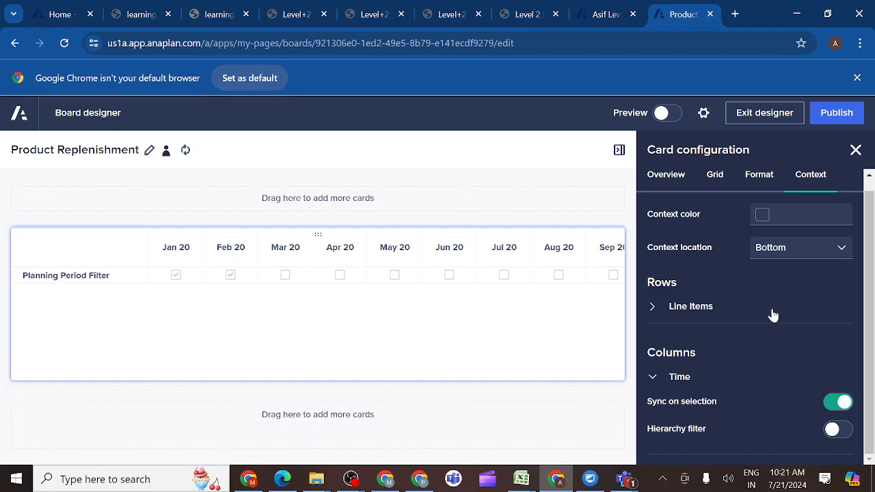
pyautogui.click(835, 113)
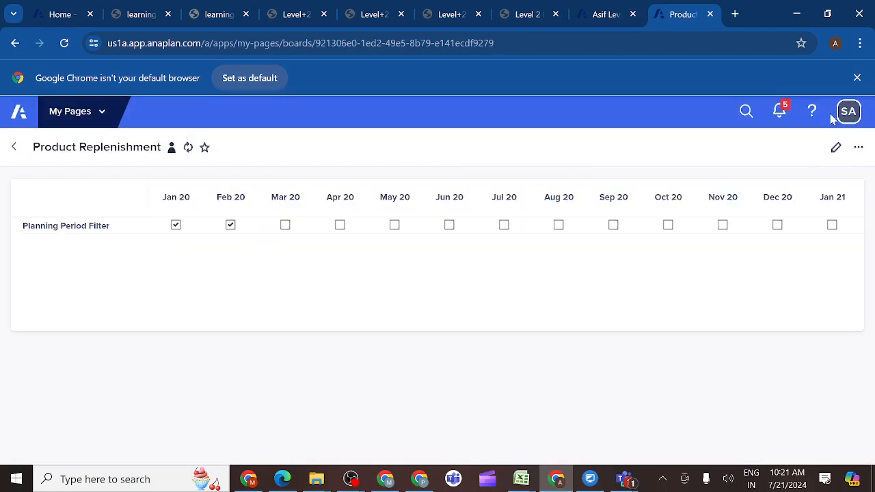
# - Clear the Feb 20 checkbox in the Planning Period Filter row and check the course requirements for the page
pyautogui.click(231, 227)
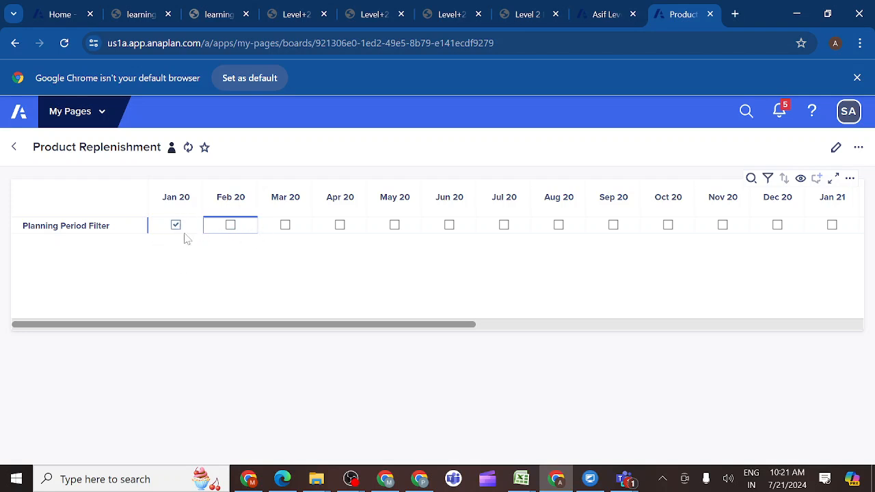
pyautogui.click(545, 17)
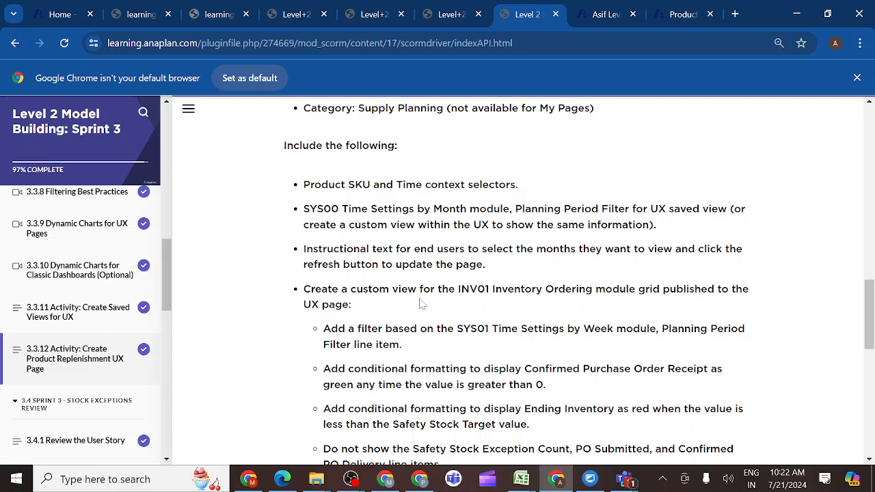
pyautogui.click(673, 15)
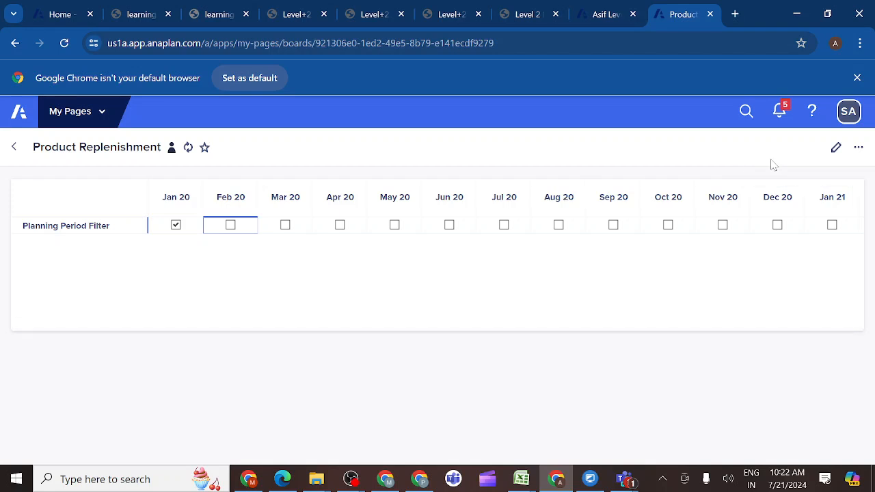
# - Open the Product Replenishment page for editing and add a grid card below the Planning Period Filter grid
pyautogui.click(834, 149)
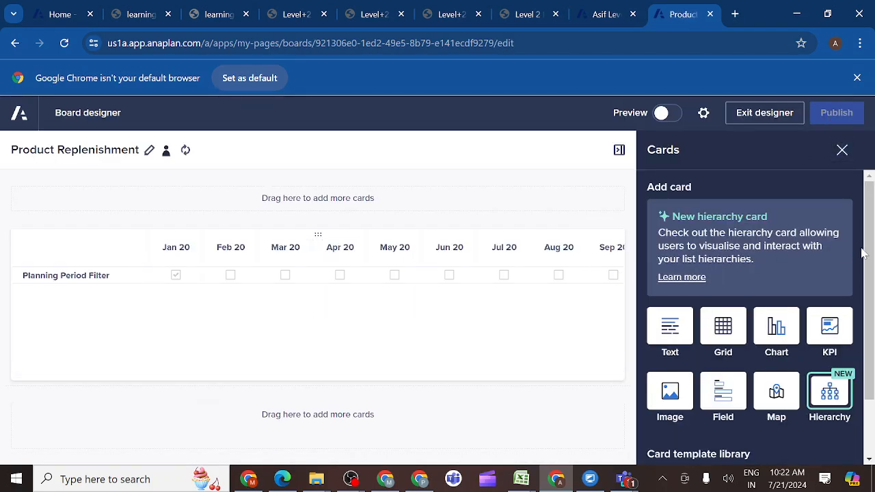
pyautogui.scroll(-1, 742, 264)
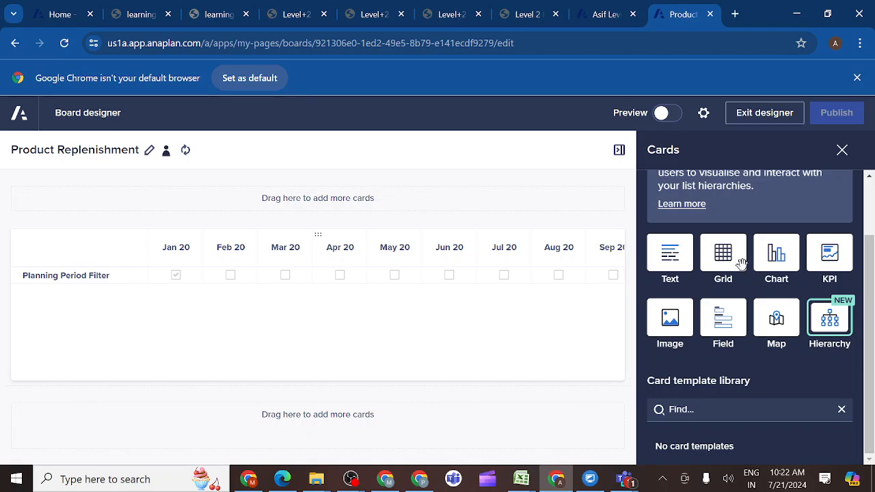
pyautogui.moveTo(742, 264); pyautogui.dragTo(310, 421)
pyautogui.click(312, 423)
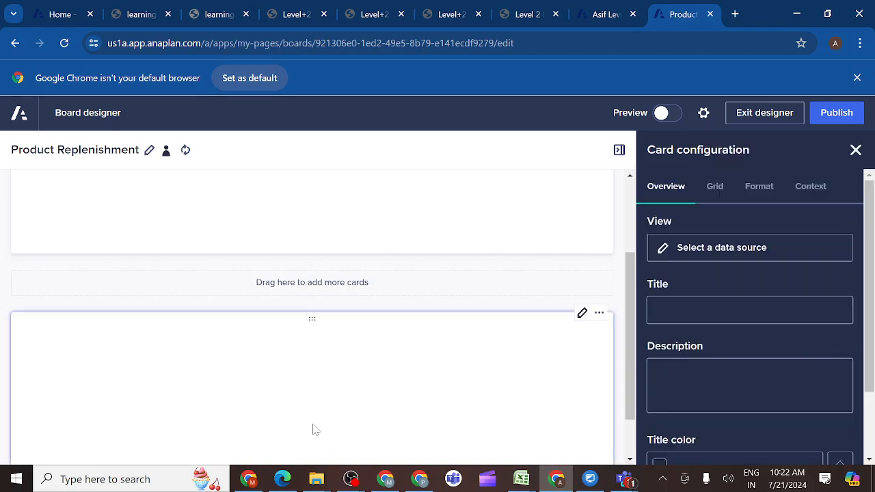
# - Choose the INV01 Inventory Ordering custom view as the new grid's data source and check the activity's filter requirements
pyautogui.click(714, 251)
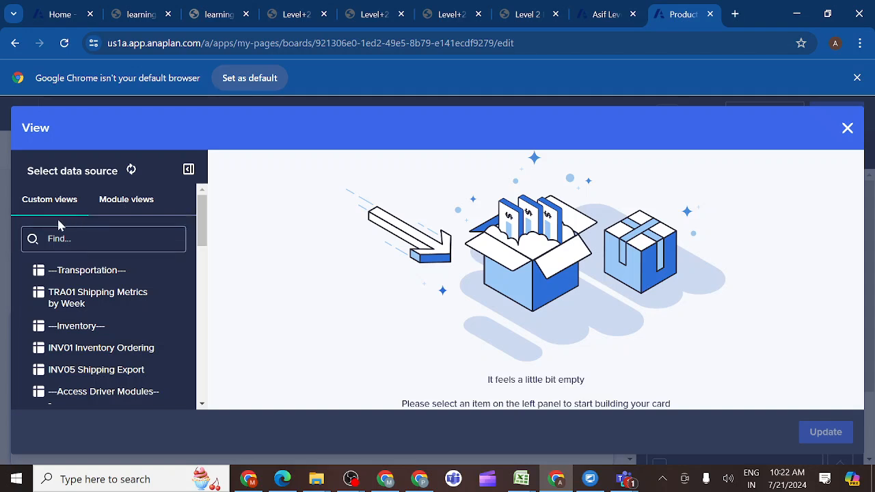
pyautogui.click(74, 349)
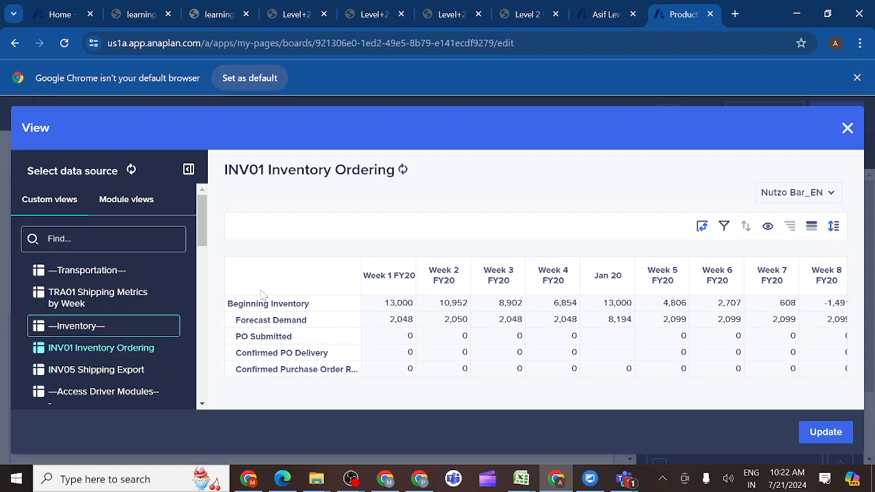
pyautogui.click(542, 17)
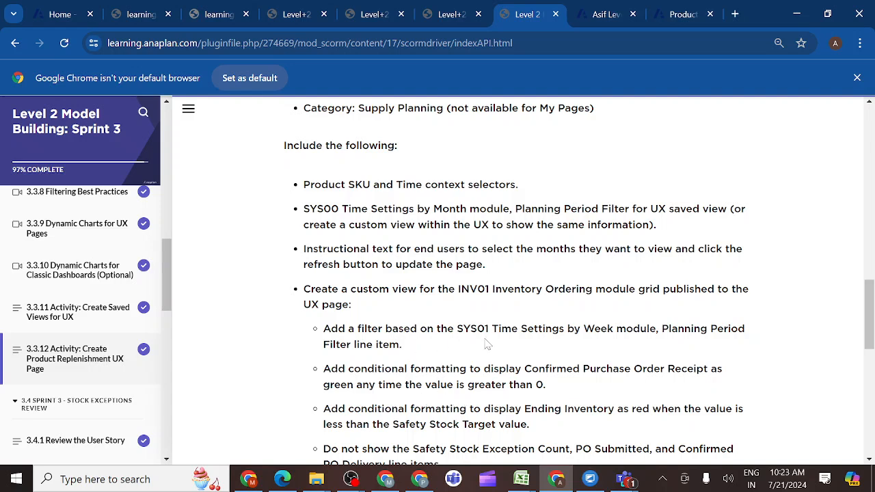
pyautogui.click(680, 19)
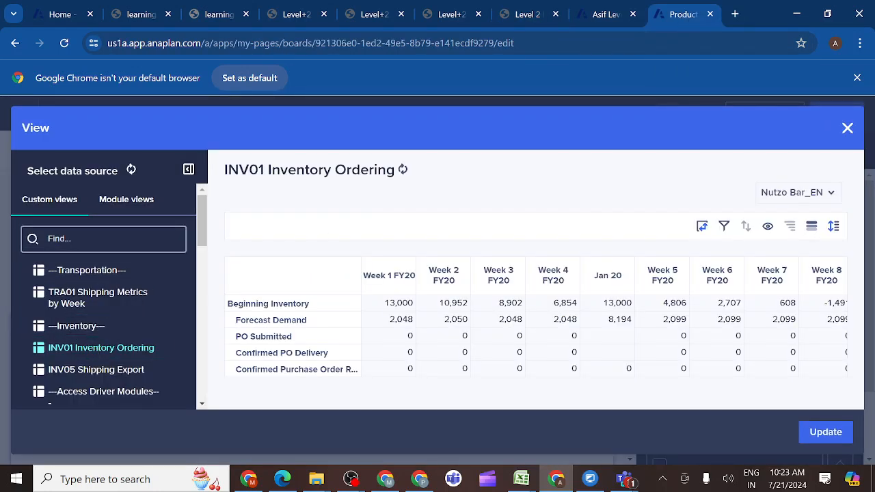
# - Preview the Export view among the INV01 Inventory Ordering module views and return to the module's custom view
pyautogui.click(123, 206)
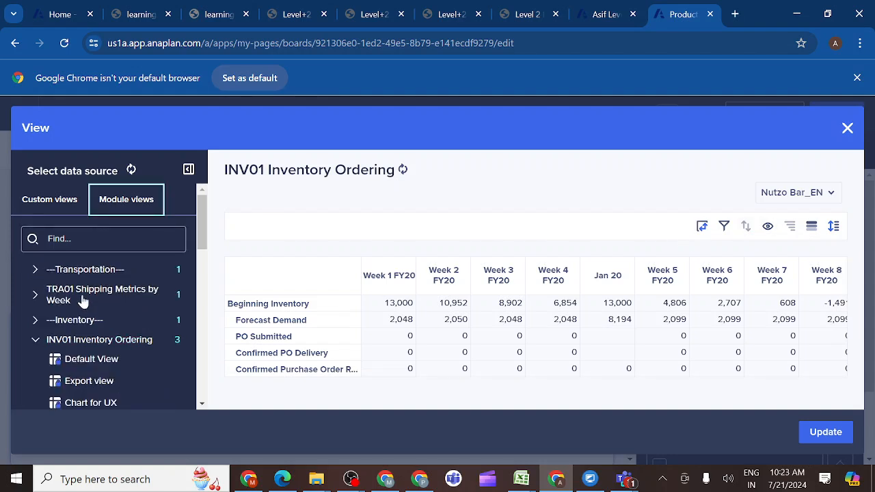
pyautogui.click(78, 387)
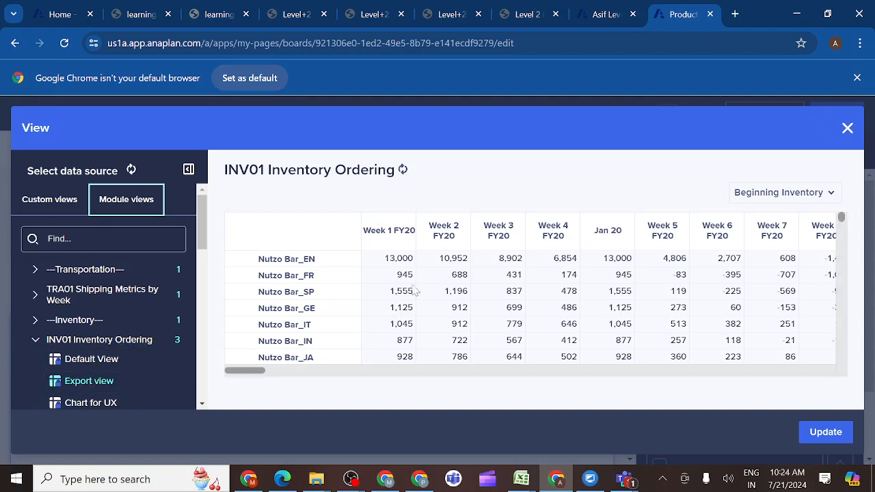
pyautogui.click(39, 201)
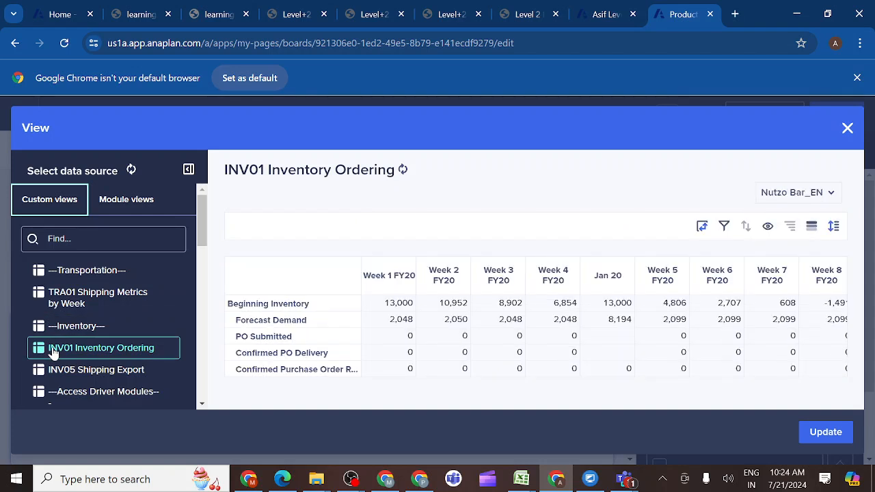
pyautogui.click(53, 351)
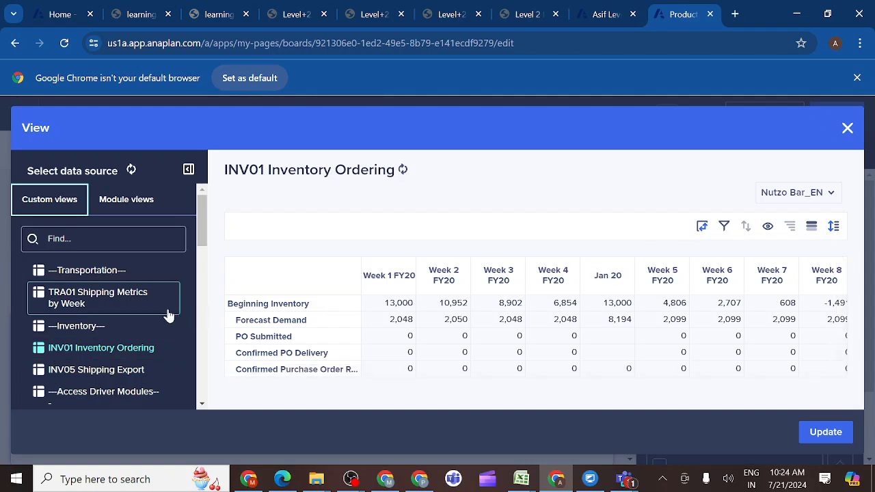
# - Add a column filter rule on Time to the INV01 view, based on the SYS01 Time Settings By Week module
pyautogui.click(724, 227)
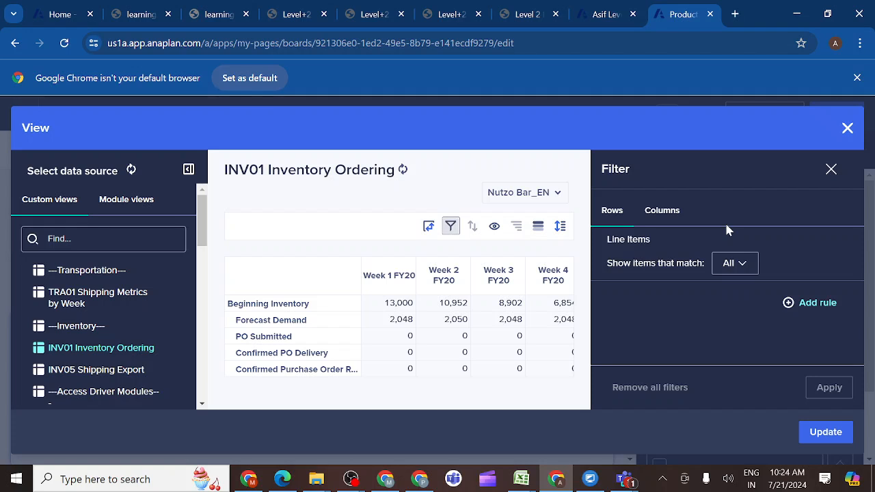
pyautogui.click(669, 216)
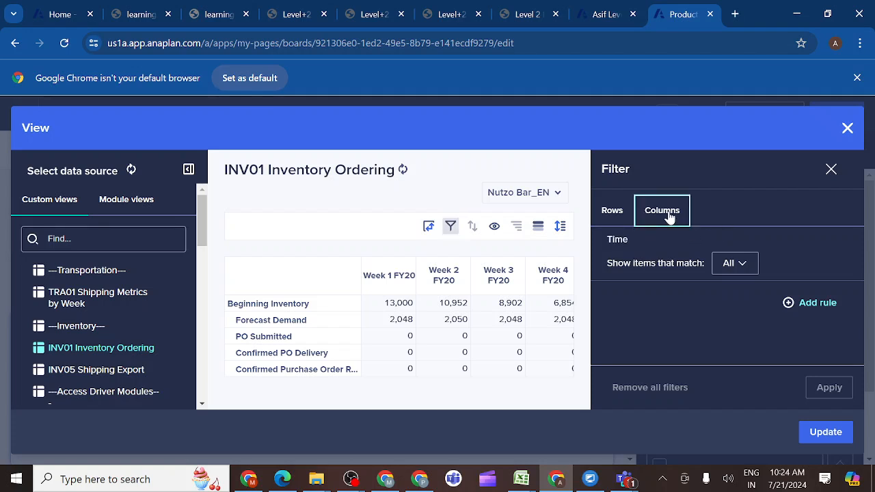
pyautogui.click(789, 305)
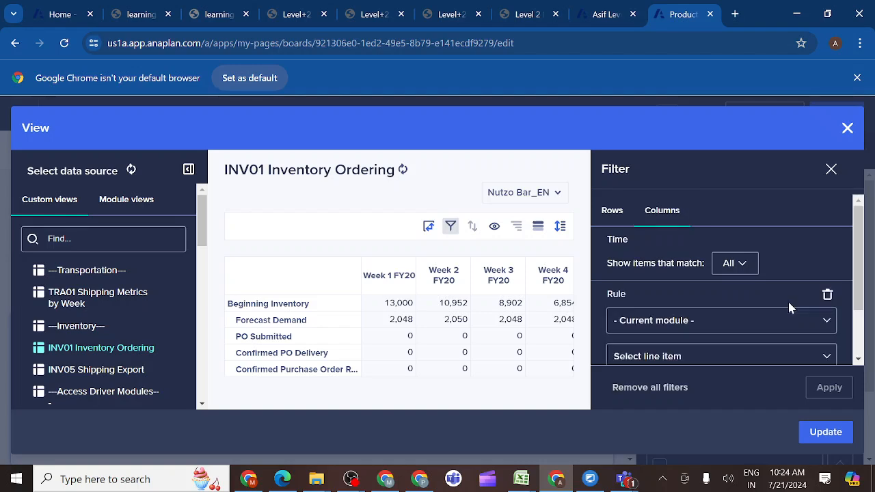
pyautogui.click(826, 325)
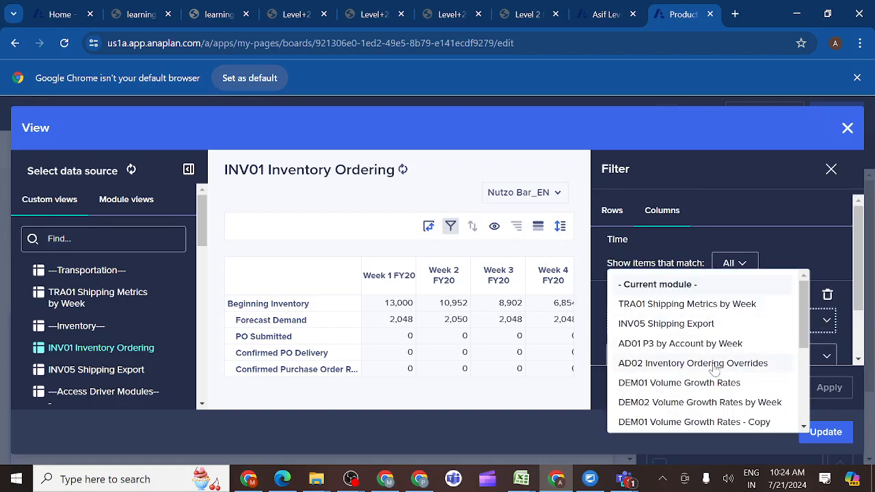
pyautogui.scroll(-5, 714, 369)
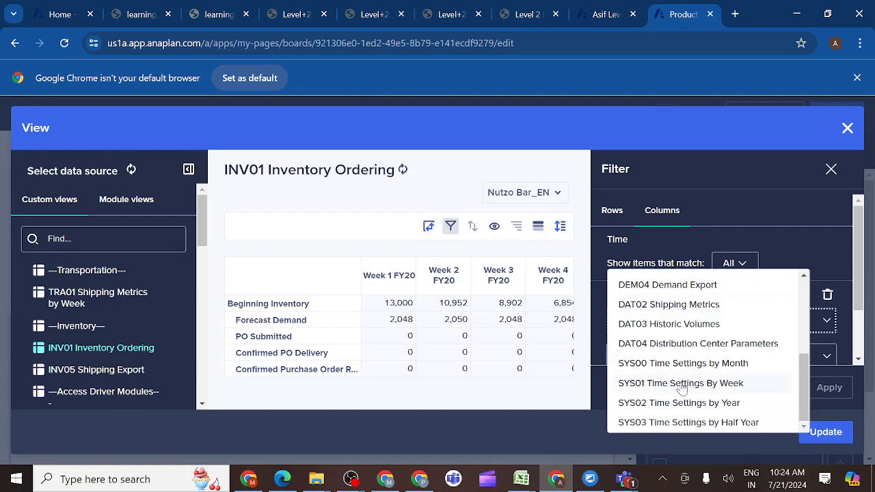
pyautogui.click(682, 383)
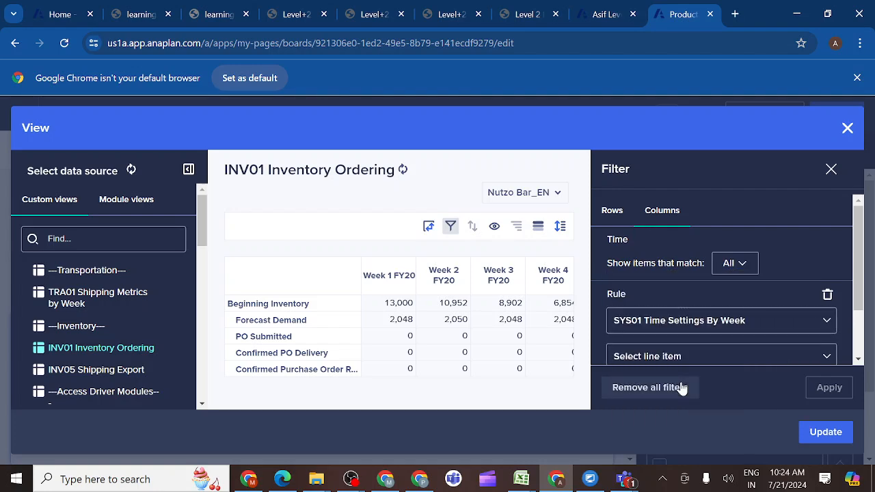
# - Check the activity instructions, set the rule's line item to Planning Period Filter with the condition Is true, and apply the filter
pyautogui.click(826, 359)
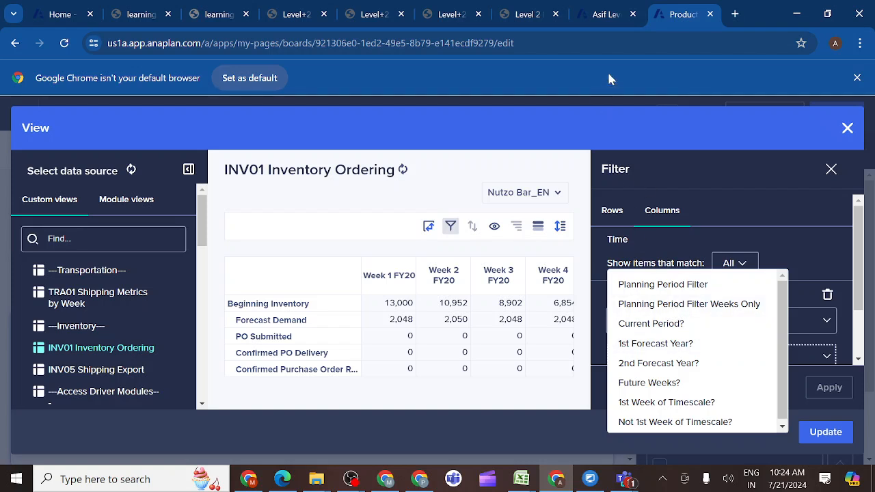
pyautogui.click(602, 14)
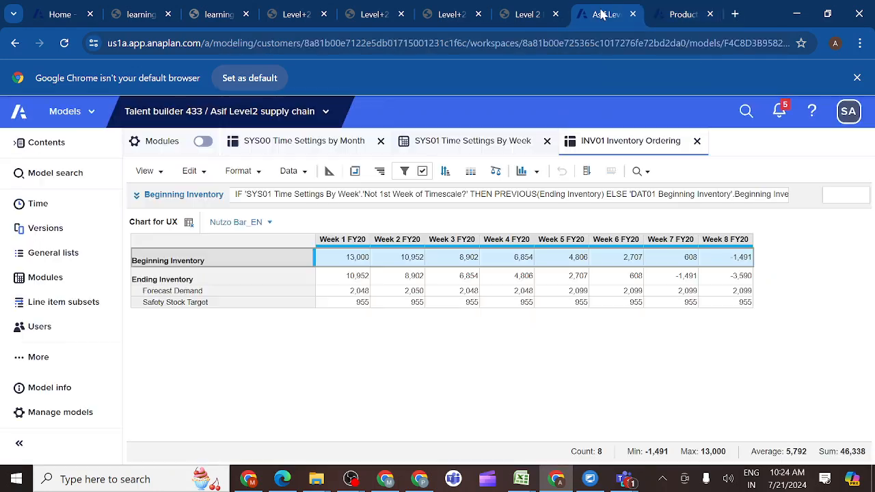
pyautogui.click(544, 19)
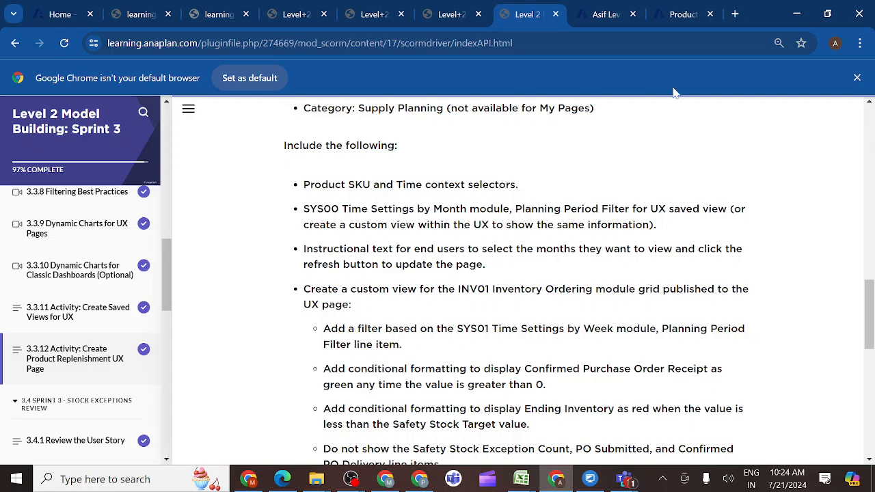
pyautogui.click(678, 26)
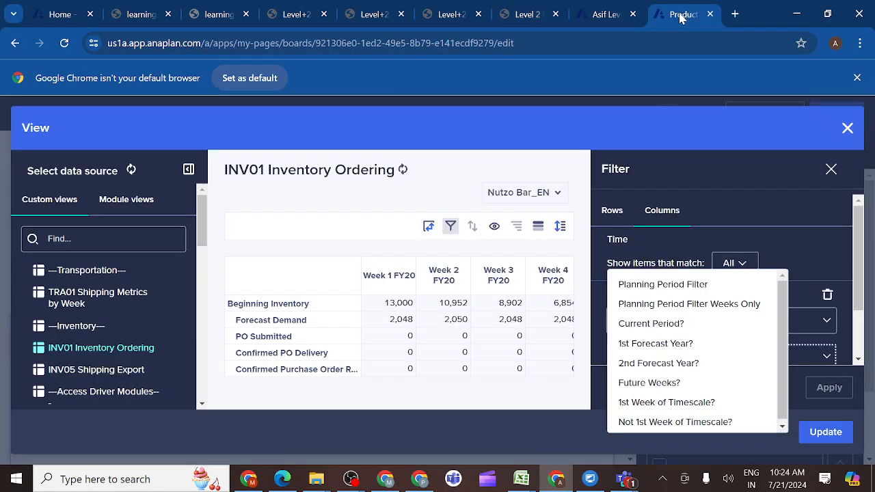
pyautogui.click(658, 286)
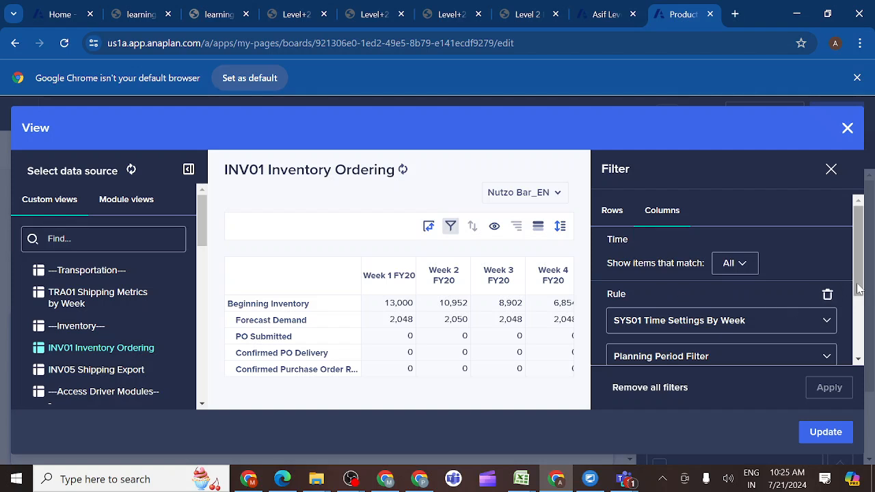
pyautogui.moveTo(860, 289); pyautogui.dragTo(857, 339)
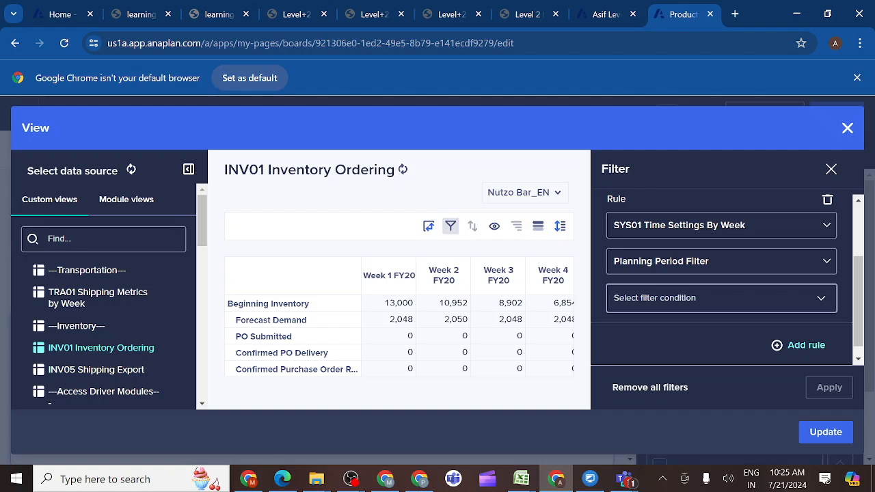
pyautogui.click(822, 301)
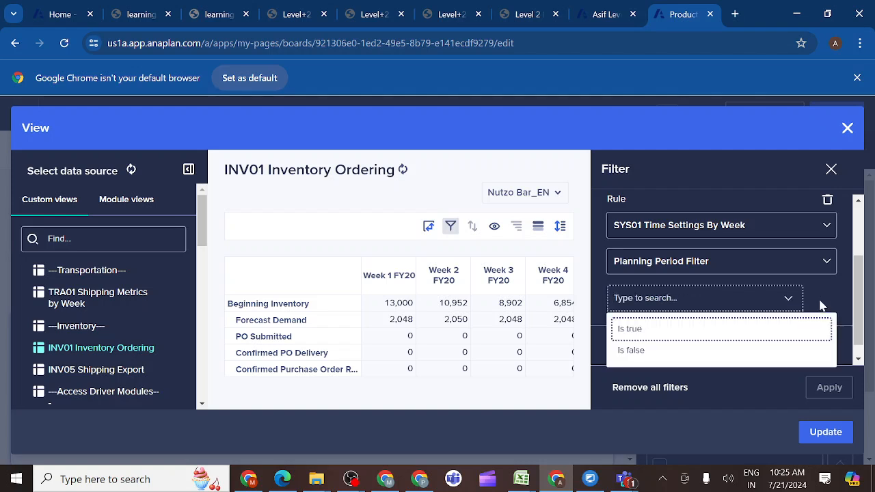
pyautogui.click(668, 331)
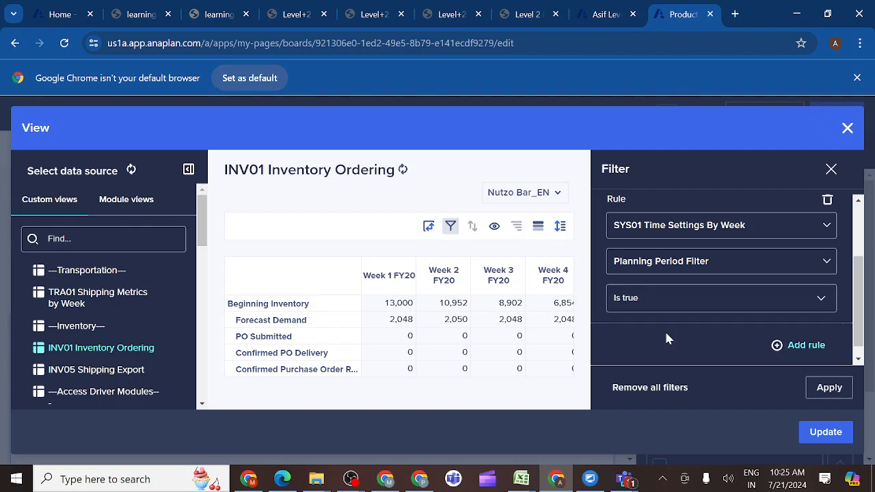
pyautogui.click(829, 388)
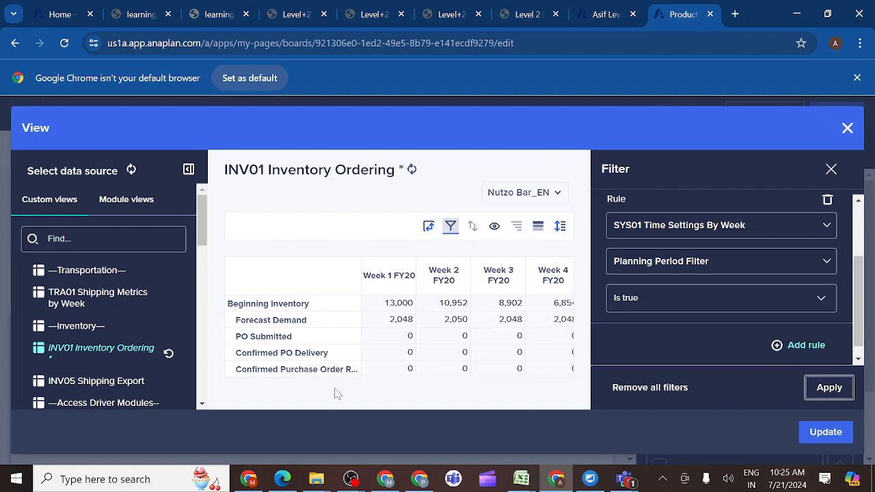
# - Examine which time columns the filtered INV01 Inventory Ordering grid shows, reapplying the filter and reviewing its rule
pyautogui.moveTo(330, 377); pyautogui.dragTo(517, 367)
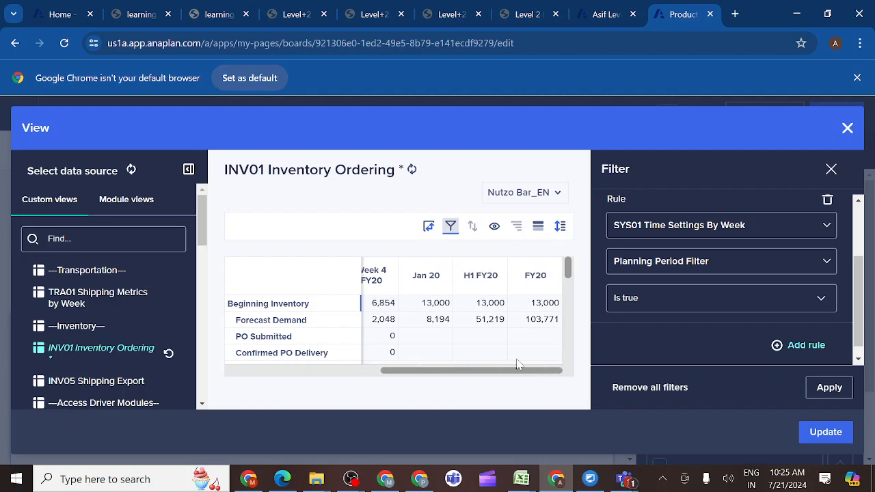
pyautogui.click(830, 388)
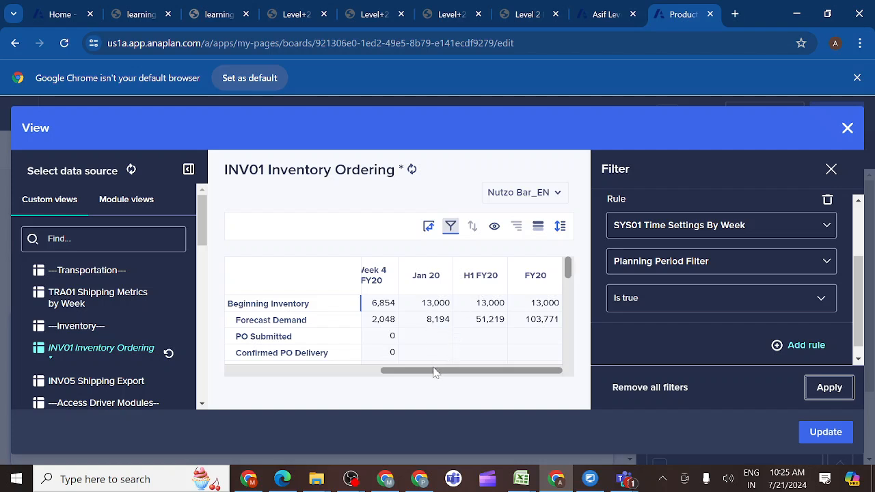
pyautogui.moveTo(436, 372); pyautogui.dragTo(231, 372)
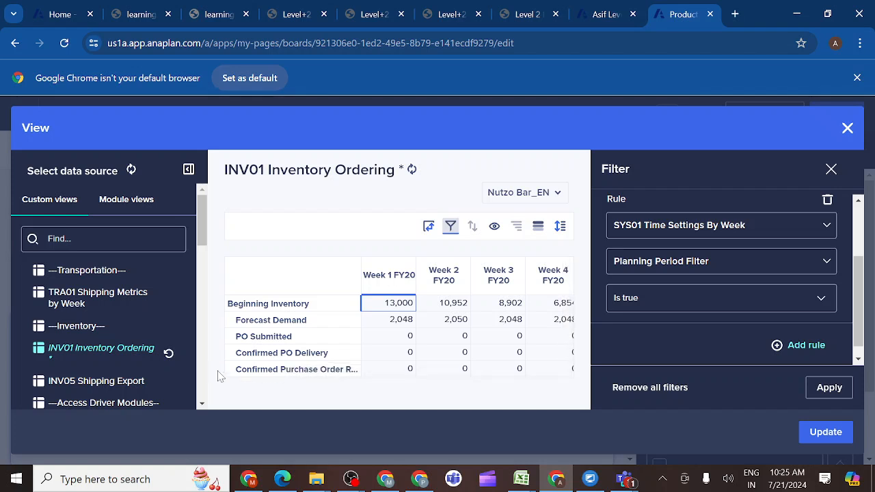
pyautogui.moveTo(240, 377); pyautogui.dragTo(525, 375)
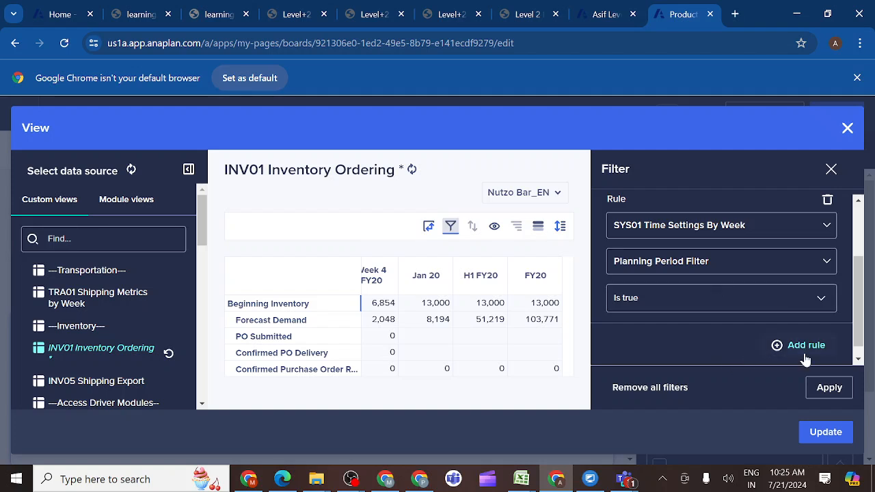
pyautogui.click(832, 389)
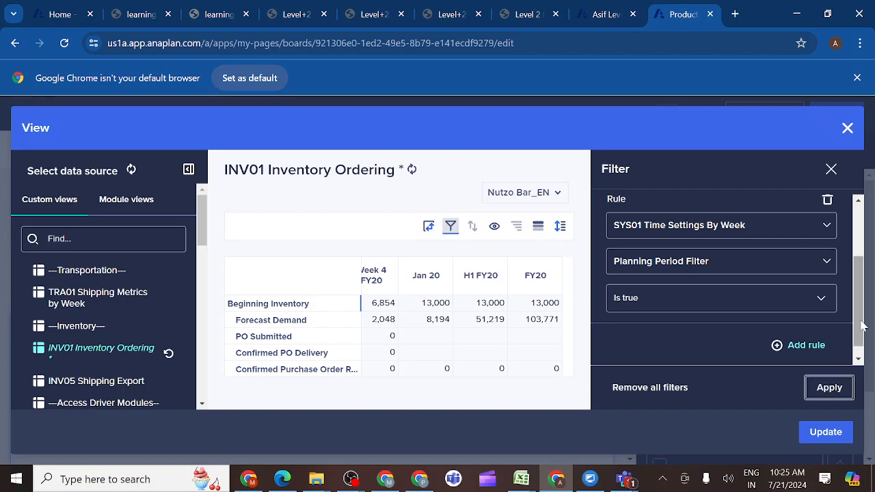
pyautogui.scroll(3, 853, 249)
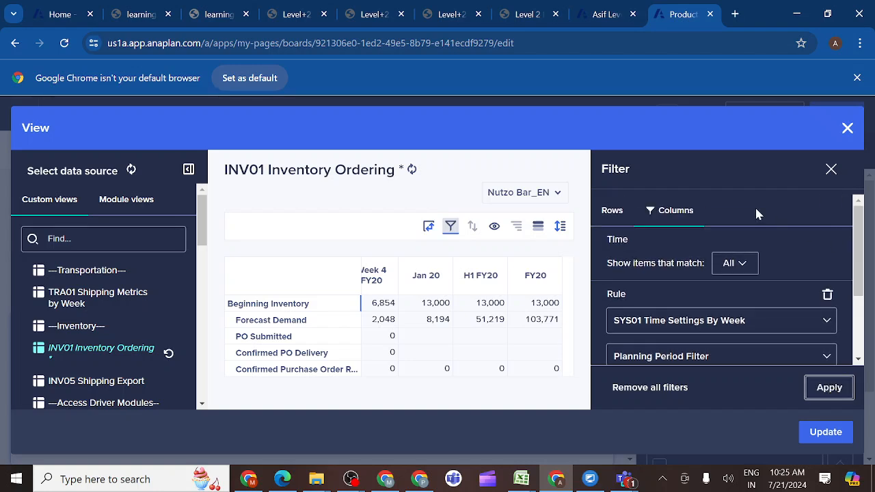
# - Check the activity instructions for the INV01 grid's formatting requirements and close the column filter settings
pyautogui.click(547, 19)
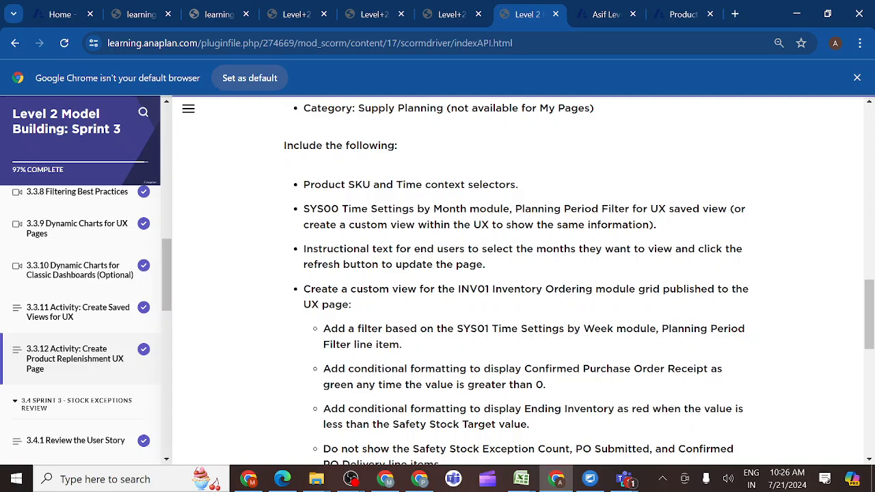
pyautogui.click(680, 15)
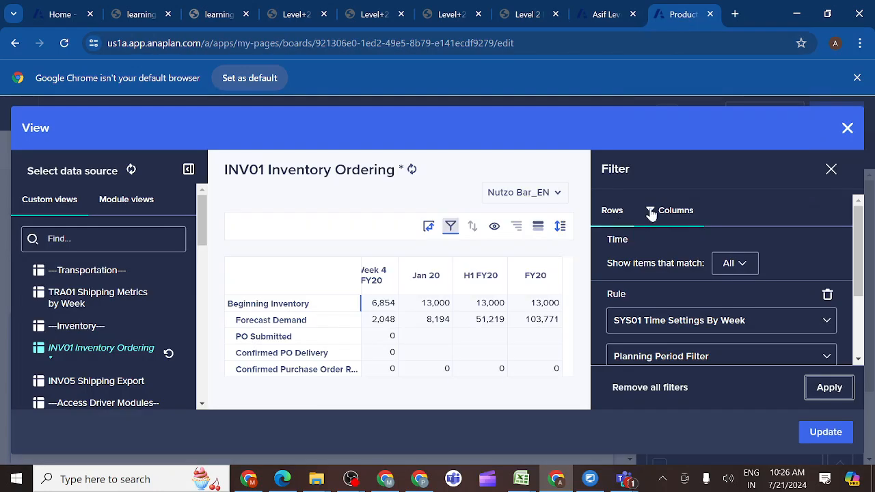
pyautogui.click(831, 171)
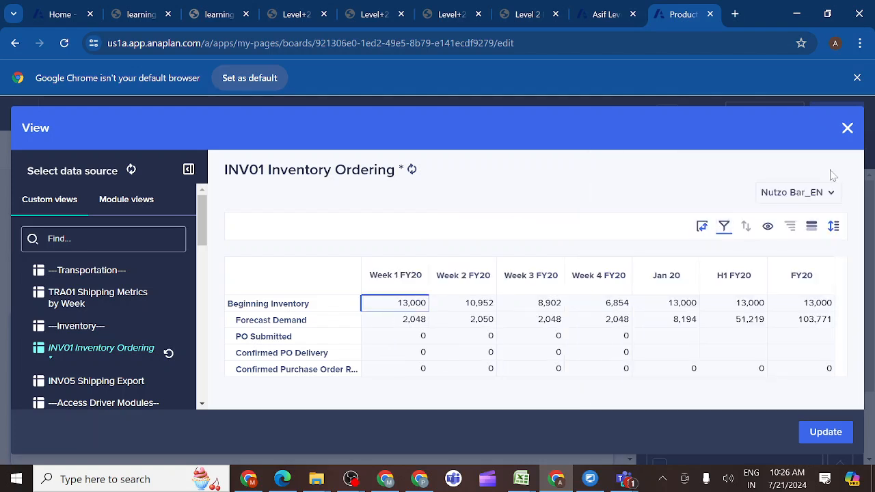
# - Start a conditional formatting rule for the Confirmed Purchase Order Receipt line item, with values from Same as Line Item
pyautogui.click(812, 227)
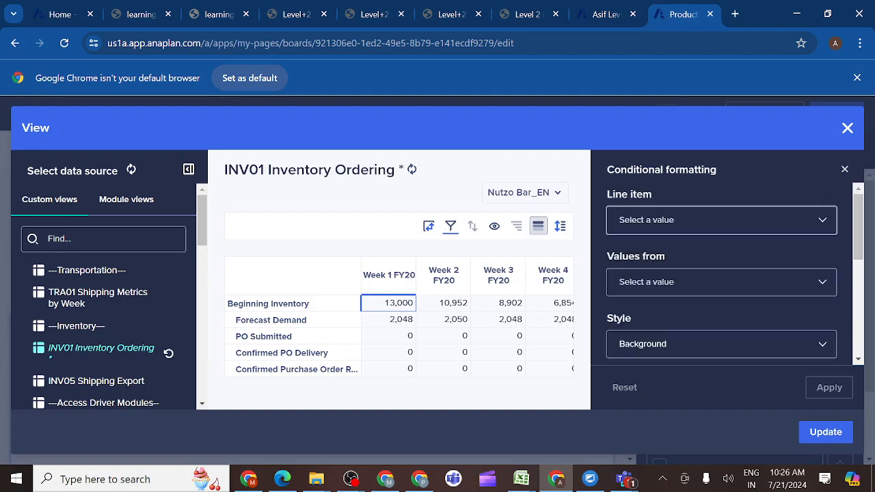
pyautogui.click(825, 225)
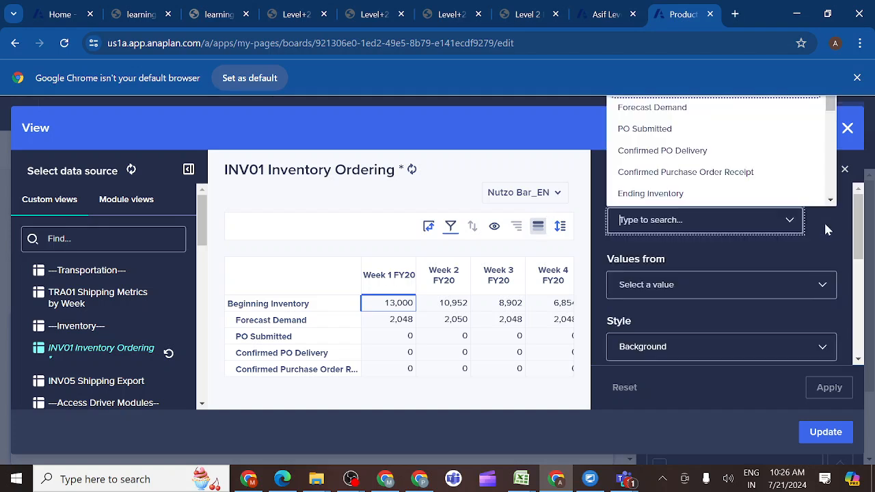
pyautogui.click(722, 175)
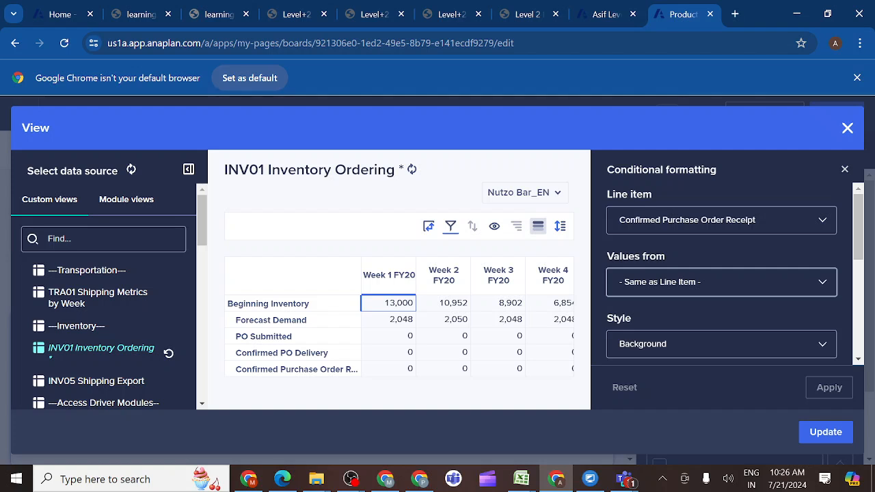
pyautogui.click(823, 280)
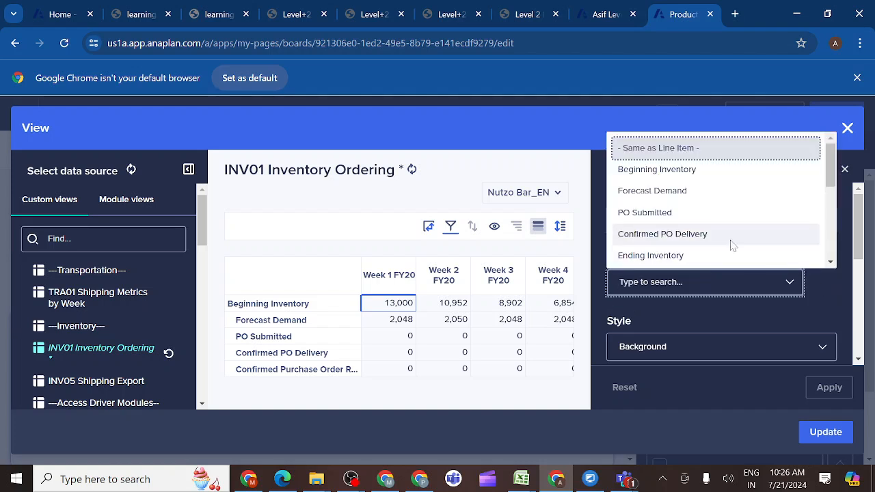
pyautogui.scroll(-3, 733, 244)
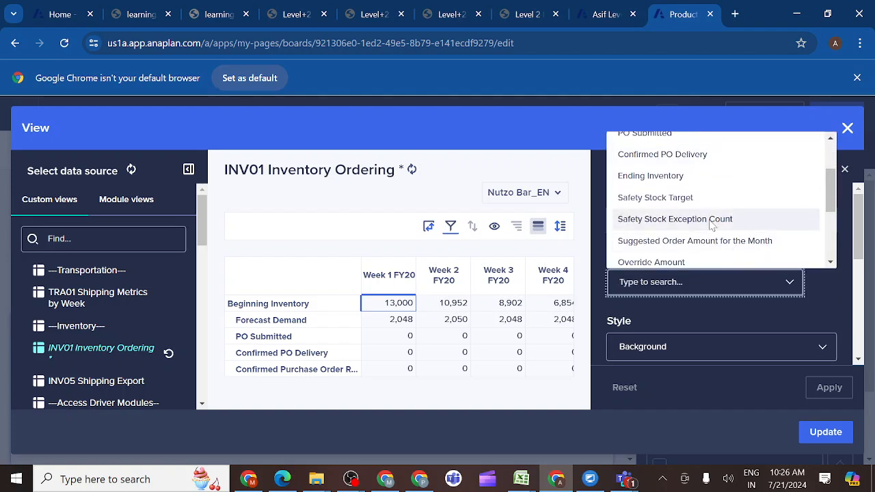
pyautogui.scroll(-2, 712, 226)
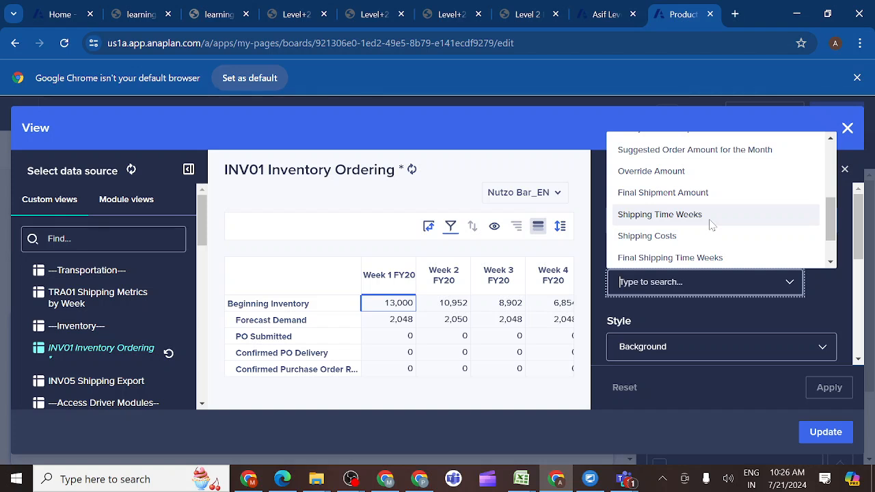
pyautogui.scroll(5, 711, 226)
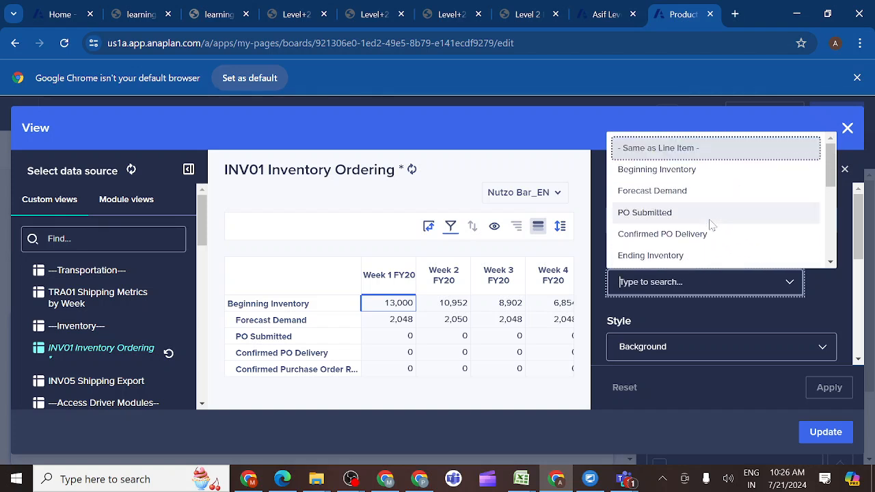
pyautogui.scroll(-1, 711, 225)
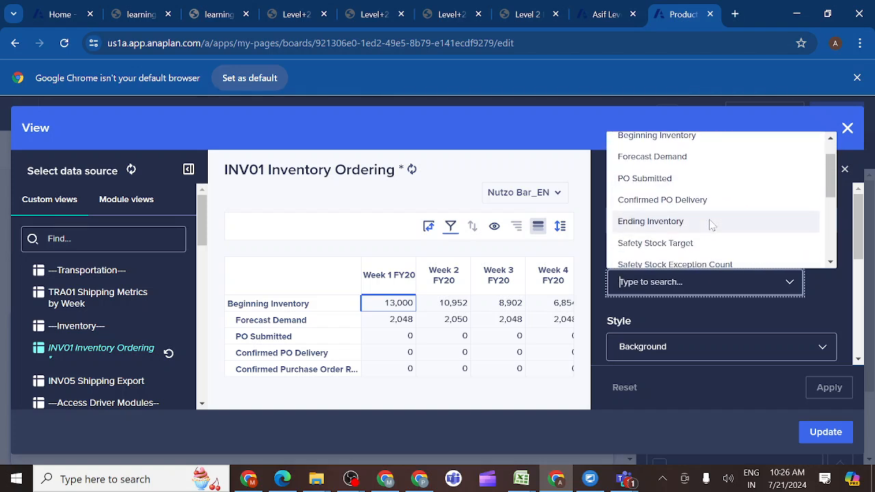
pyautogui.scroll(1, 711, 229)
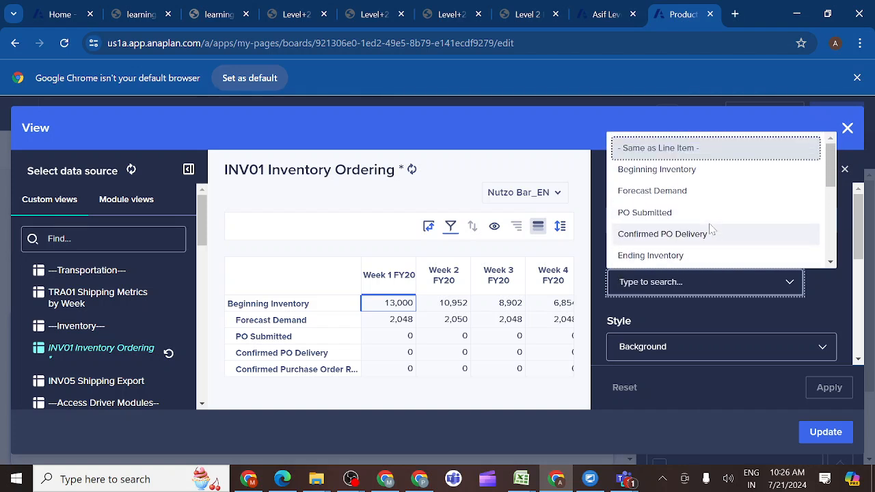
pyautogui.click(679, 149)
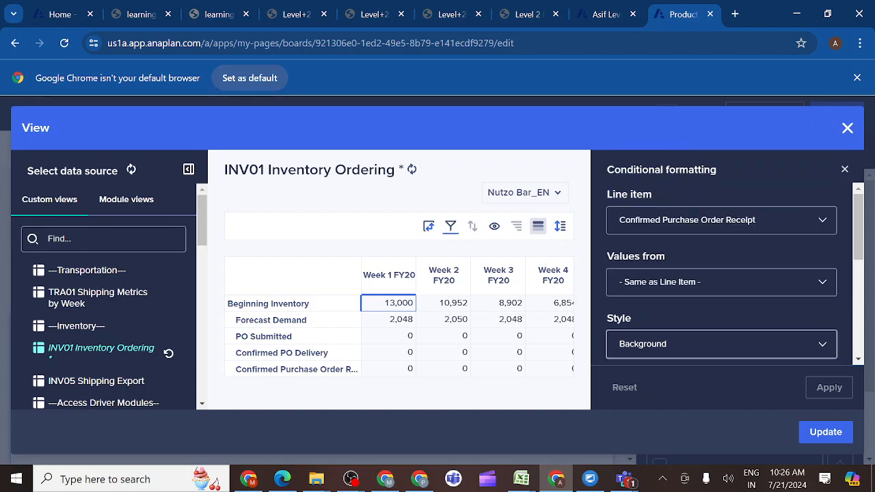
# - Set the rule's minimum value to 0 with a white background colour
pyautogui.scroll(-3, 804, 328)
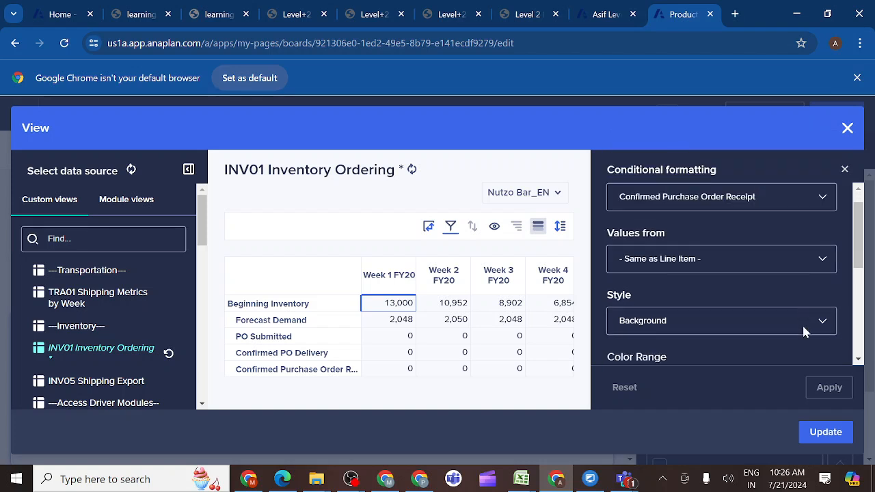
pyautogui.scroll(1, 804, 332)
pyautogui.scroll(-2, 804, 332)
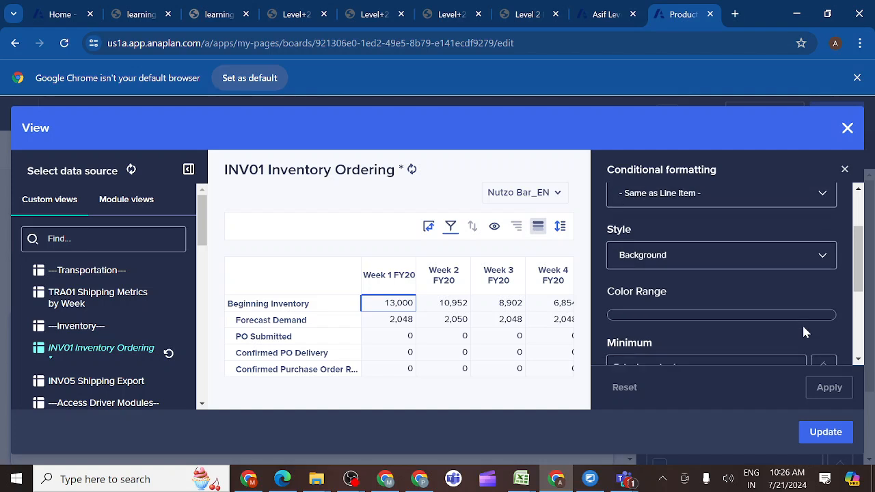
pyautogui.scroll(-1, 804, 333)
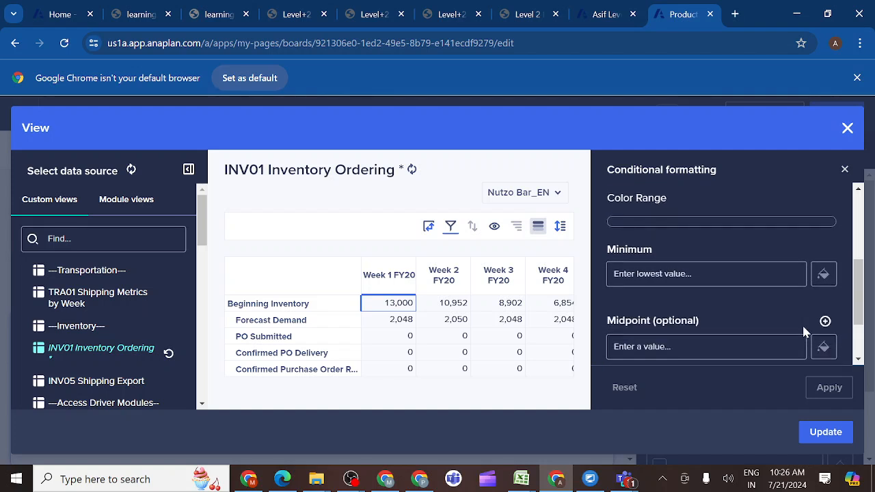
pyautogui.click(704, 285)
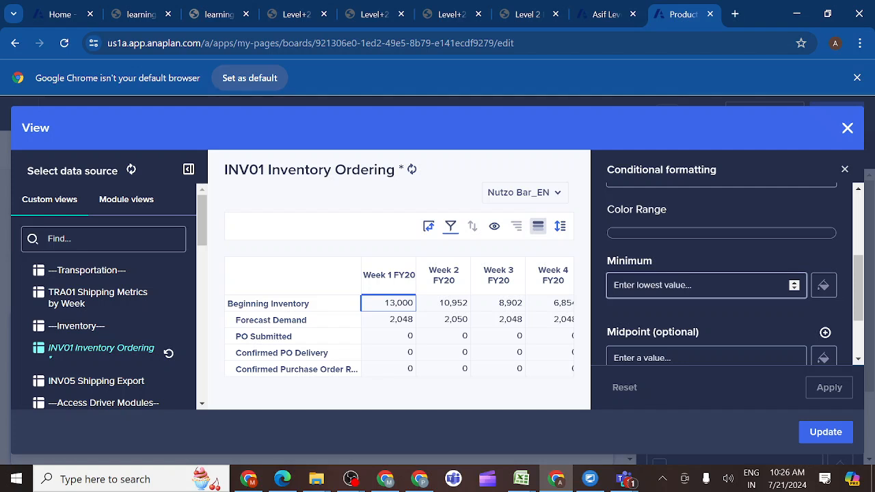
pyautogui.click(738, 285)
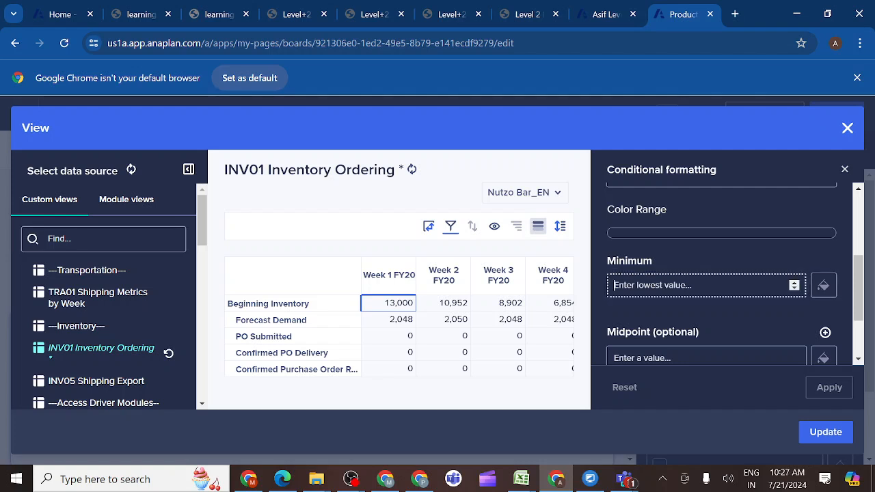
pyautogui.write('0')
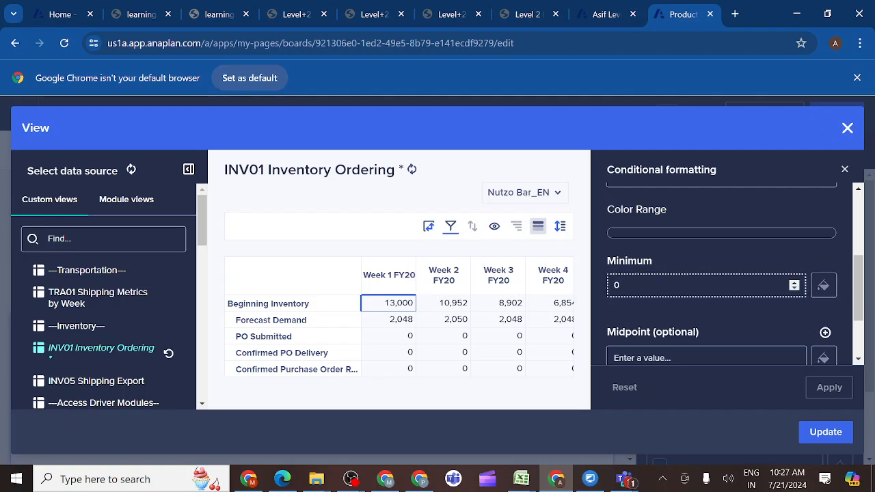
pyautogui.click(824, 286)
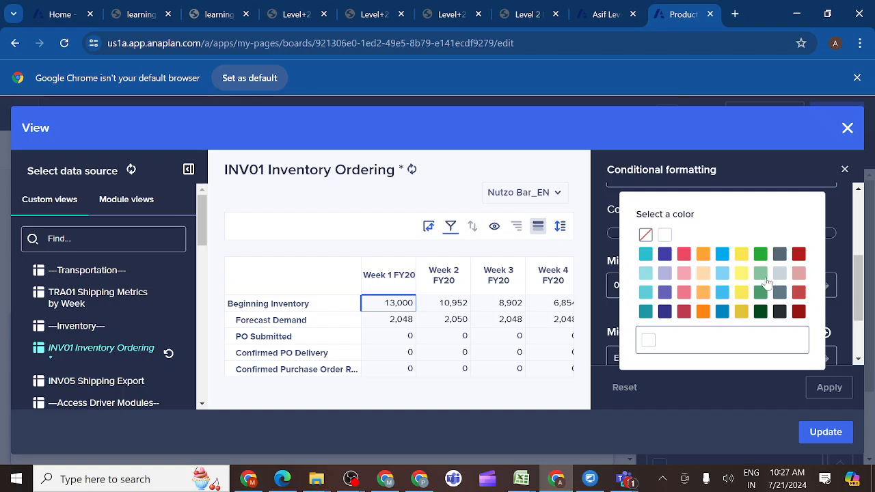
pyautogui.click(665, 236)
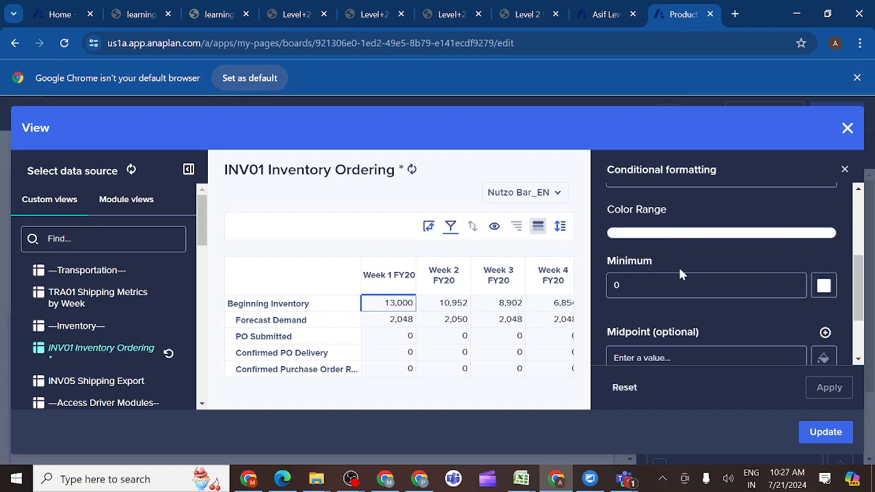
# - Set the rule's maximum value to 1 with a green background colour and apply the conditional formatting
pyautogui.scroll(-2, 689, 335)
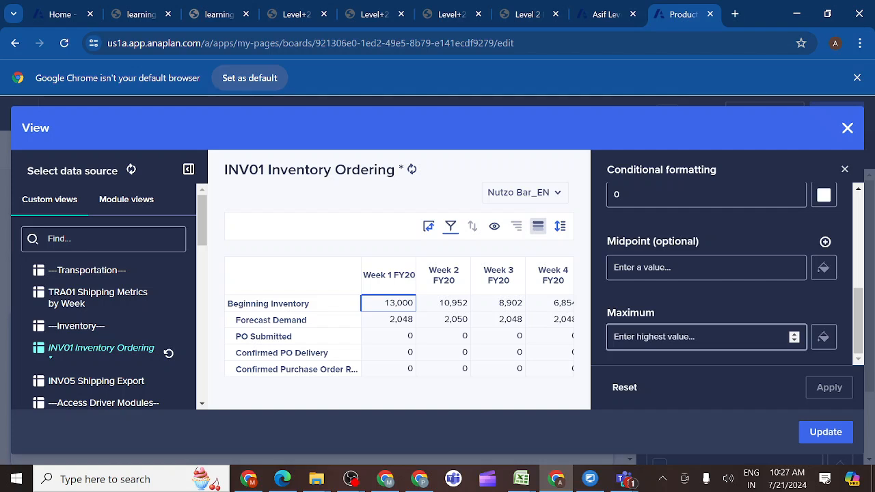
pyautogui.click(689, 336)
pyautogui.write('1')
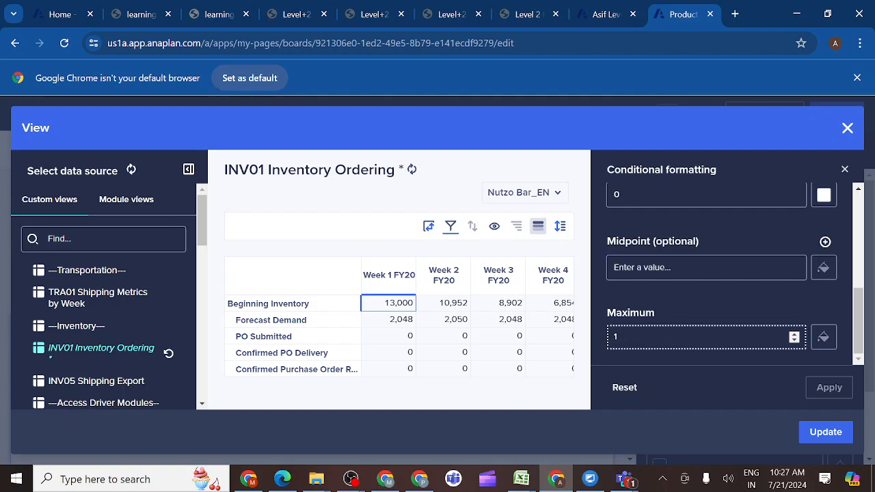
pyautogui.click(823, 337)
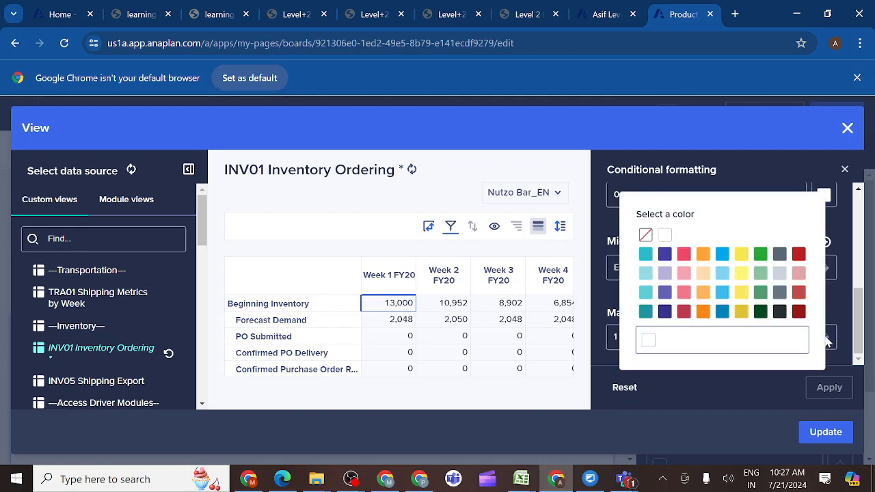
pyautogui.click(761, 255)
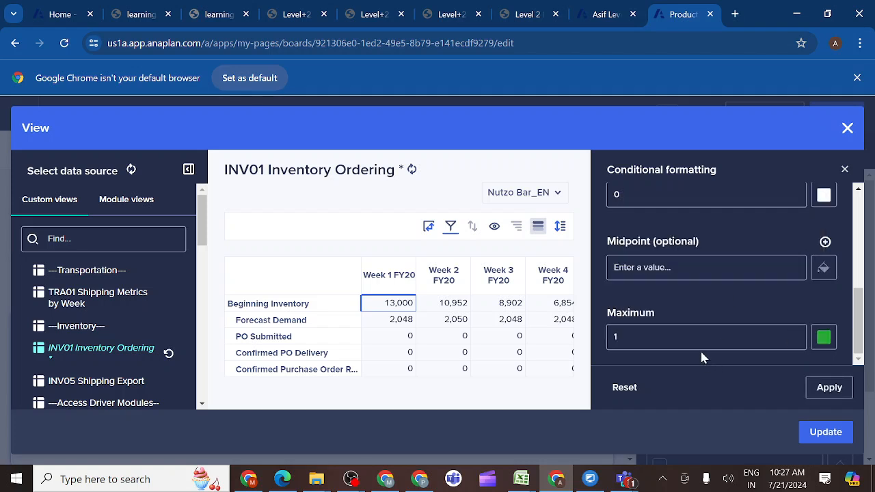
pyautogui.click(829, 389)
# - Reread the conditional formatting requirements in the activity instructions, review the Confirmed Purchase Order Receipt rule against them, and close its settings
pyautogui.click(546, 16)
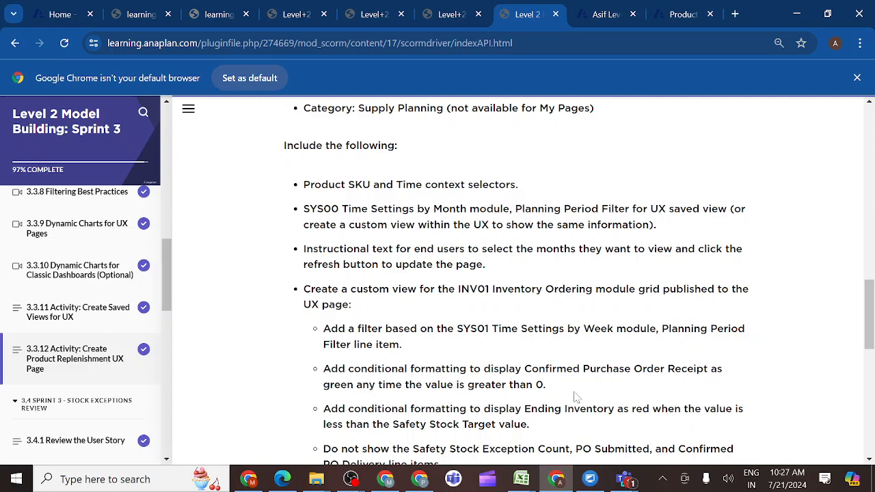
pyautogui.scroll(-1, 575, 396)
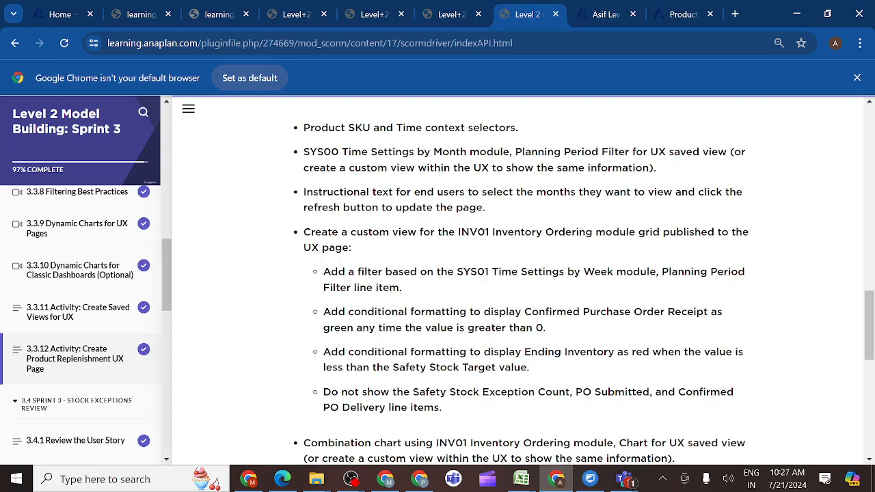
pyautogui.click(680, 17)
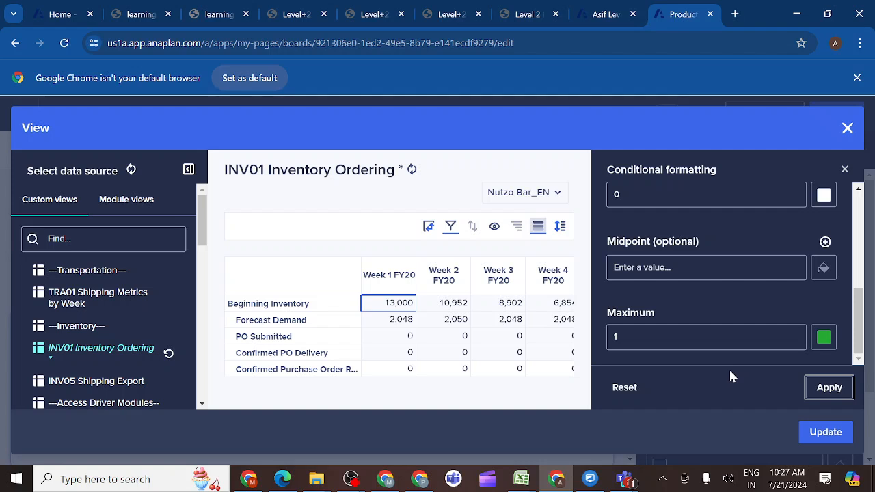
pyautogui.moveTo(854, 328); pyautogui.dragTo(840, 207)
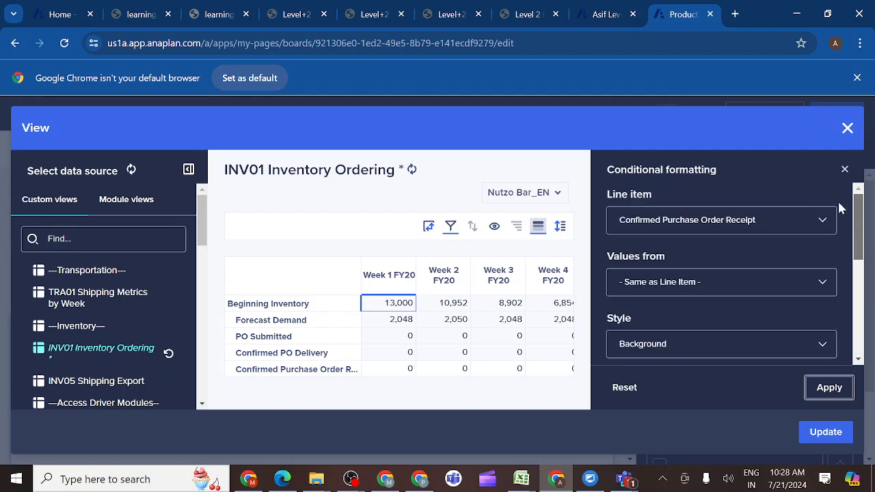
pyautogui.scroll(-5, 839, 207)
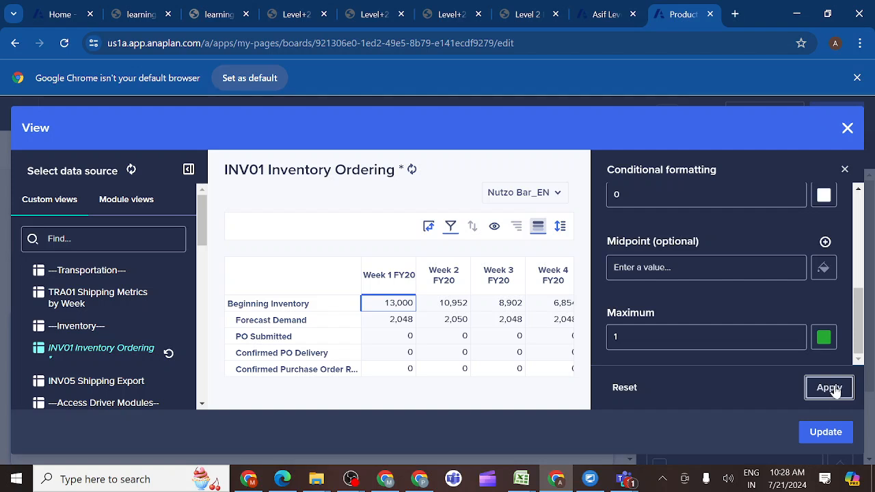
pyautogui.click(845, 171)
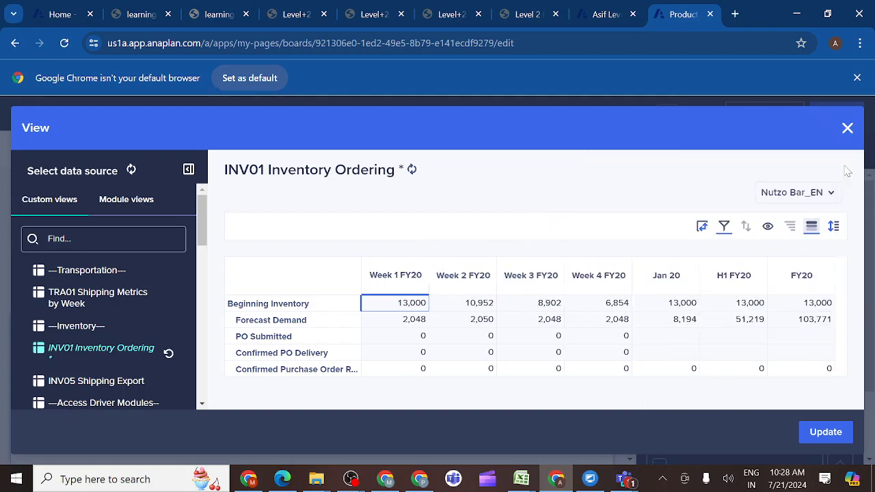
# - Start a conditional formatting rule for the Ending Inventory line item, with values from Same as Line Item
pyautogui.click(811, 229)
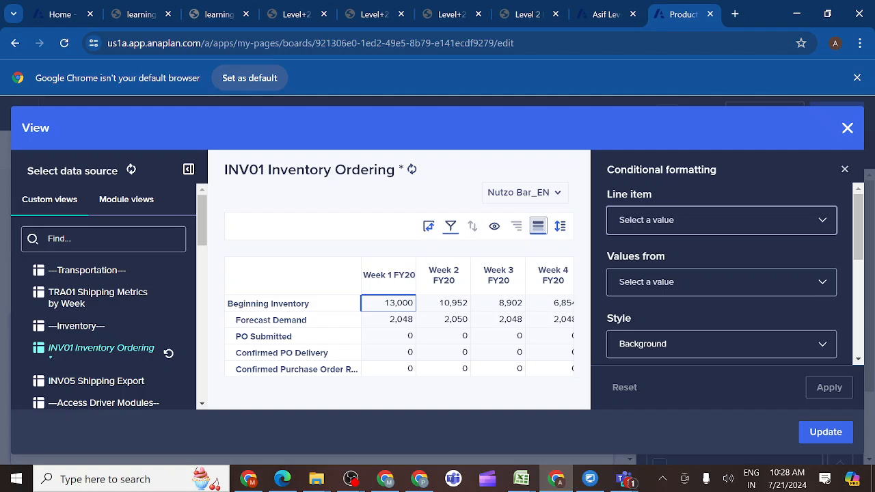
pyautogui.click(820, 219)
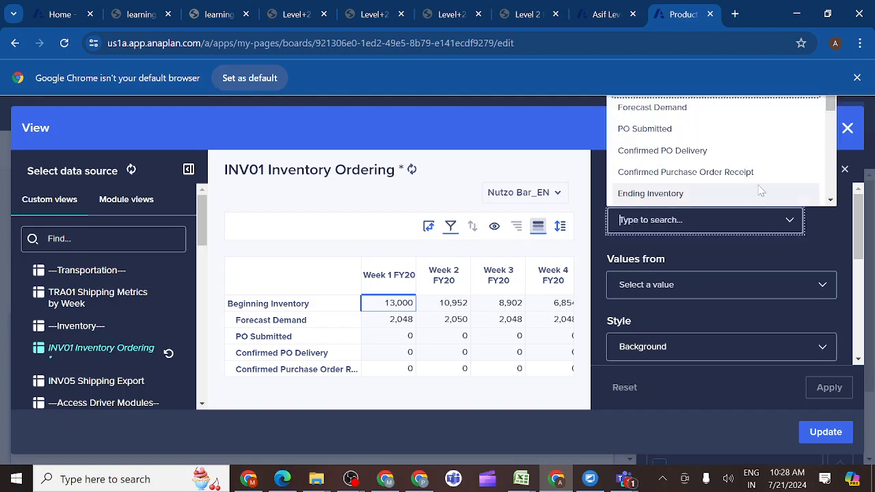
pyautogui.click(683, 194)
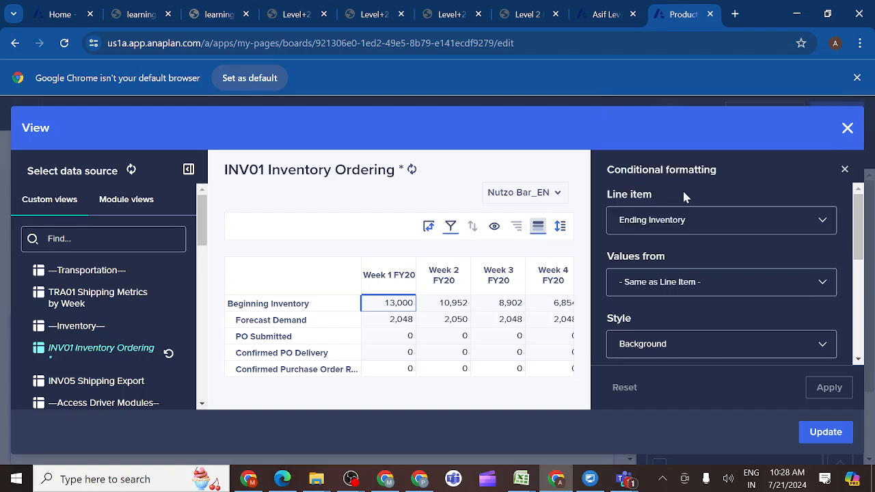
pyautogui.click(821, 282)
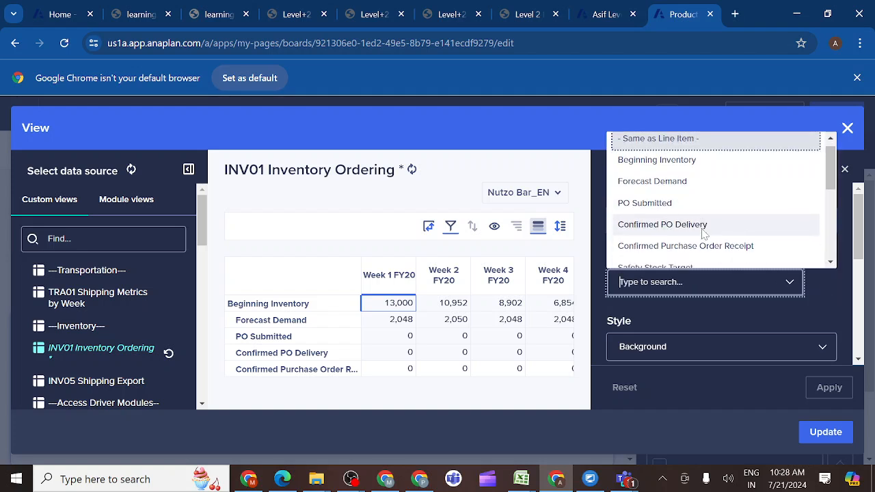
pyautogui.scroll(-3, 700, 233)
pyautogui.scroll(3, 704, 234)
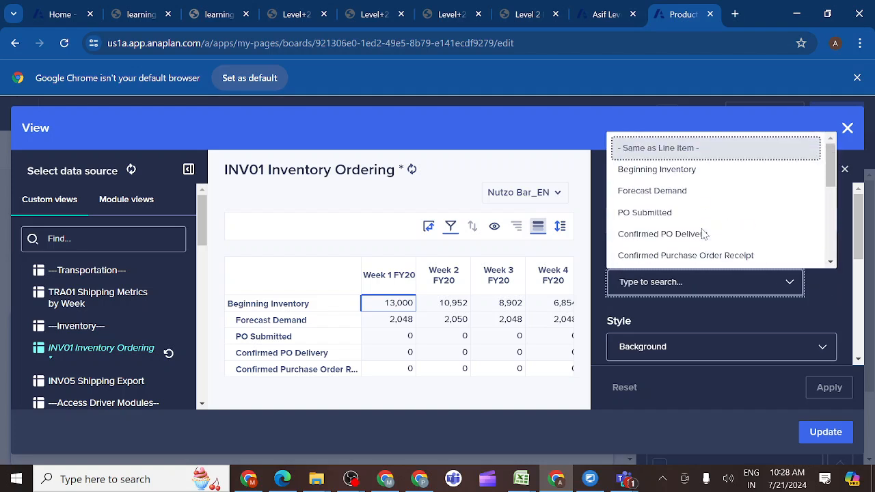
pyautogui.click(665, 155)
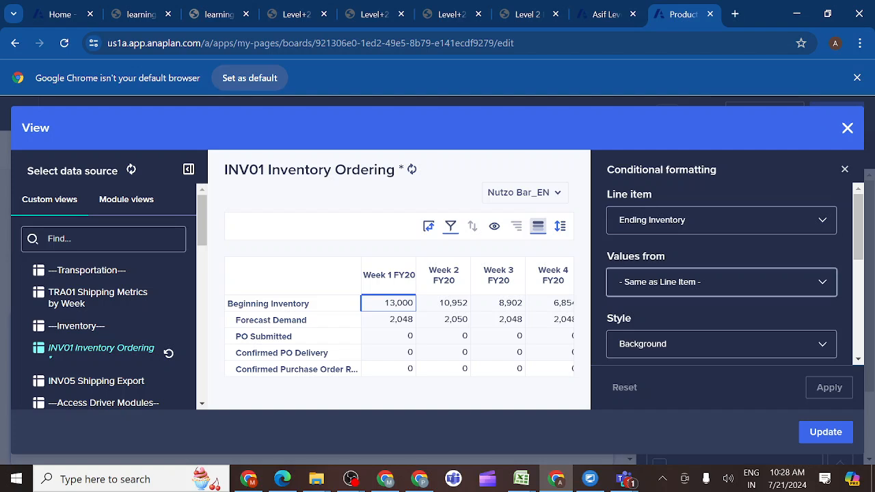
# - Set the Ending Inventory rule's minimum value to 0
pyautogui.scroll(-2, 702, 309)
pyautogui.click(704, 316)
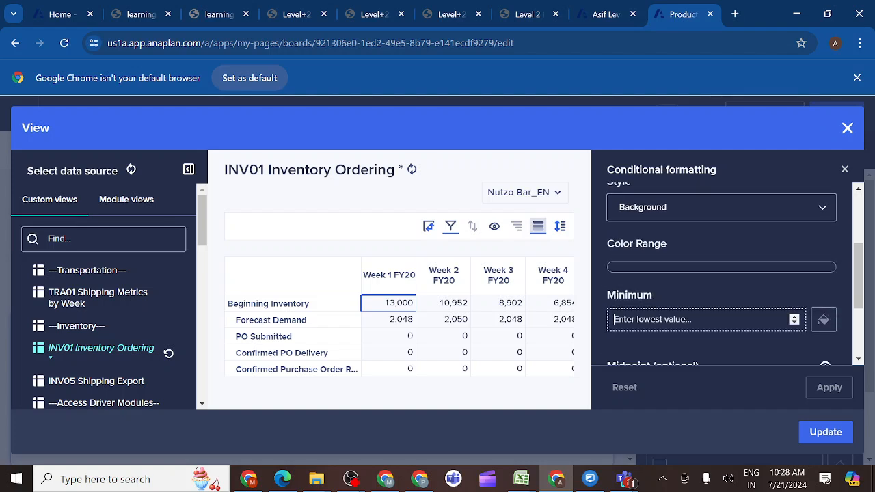
pyautogui.write('0')
# - Set the rule's maximum value to -1 with a pinkish-red background colour (#EB4A62)
pyautogui.scroll(-1, 744, 338)
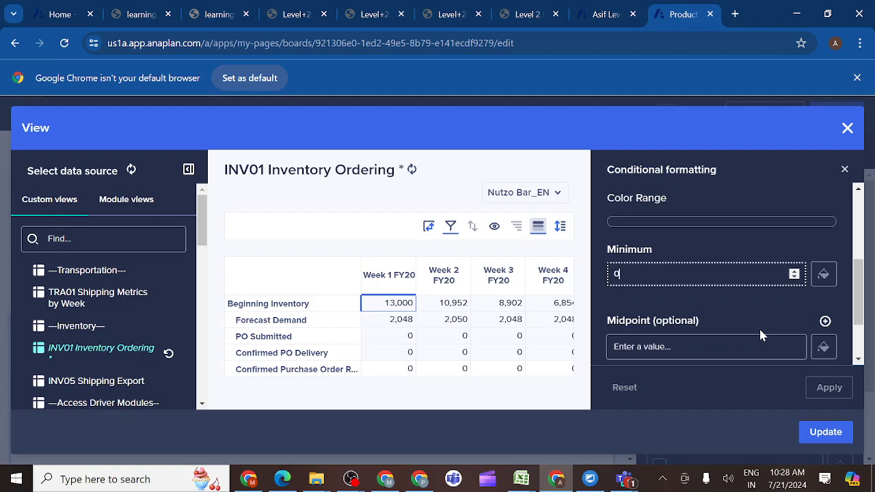
pyautogui.scroll(-1, 748, 317)
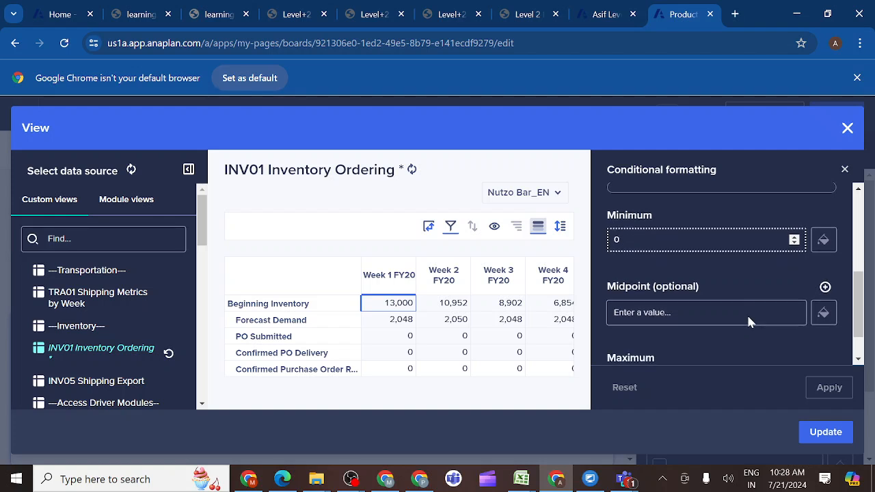
pyautogui.scroll(-1, 747, 314)
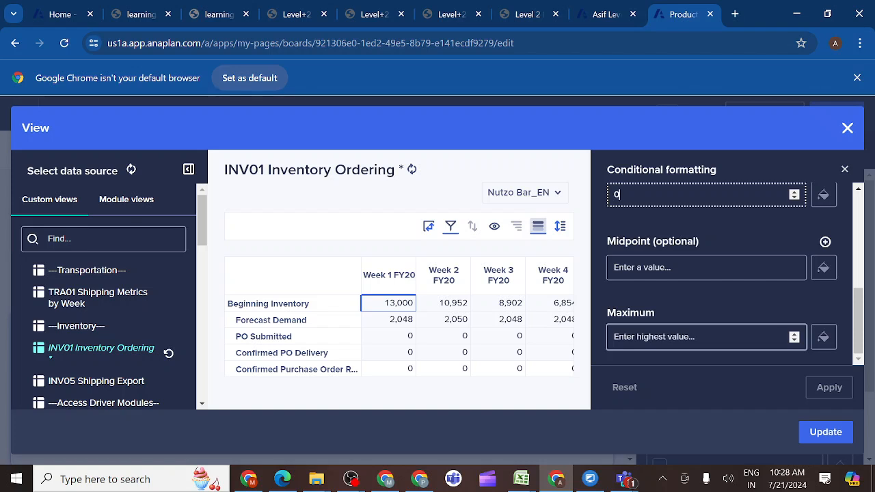
pyautogui.click(723, 337)
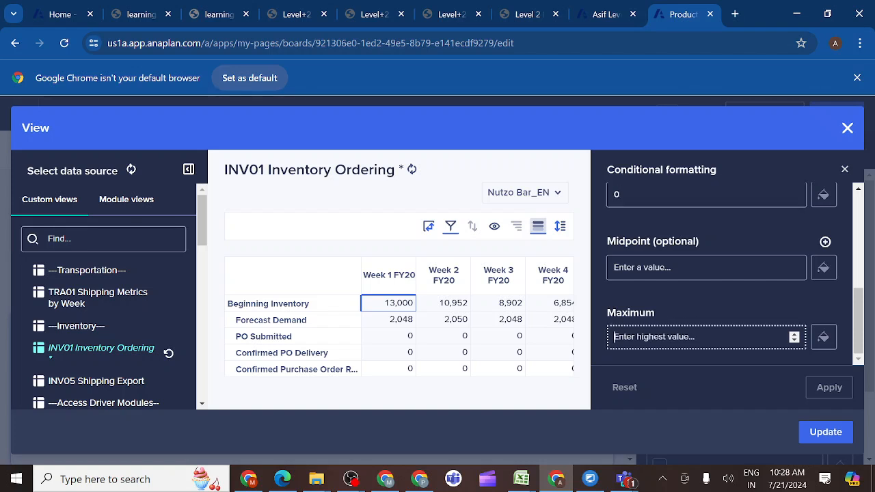
pyautogui.write('-1')
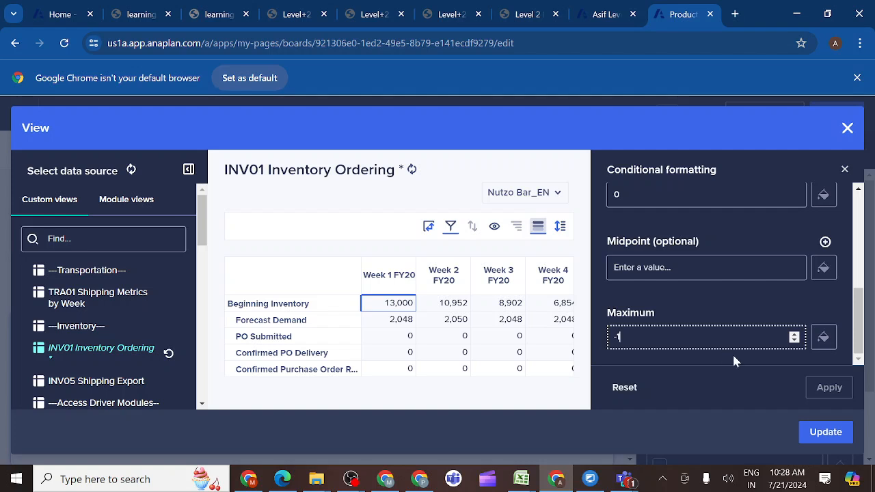
pyautogui.click(823, 337)
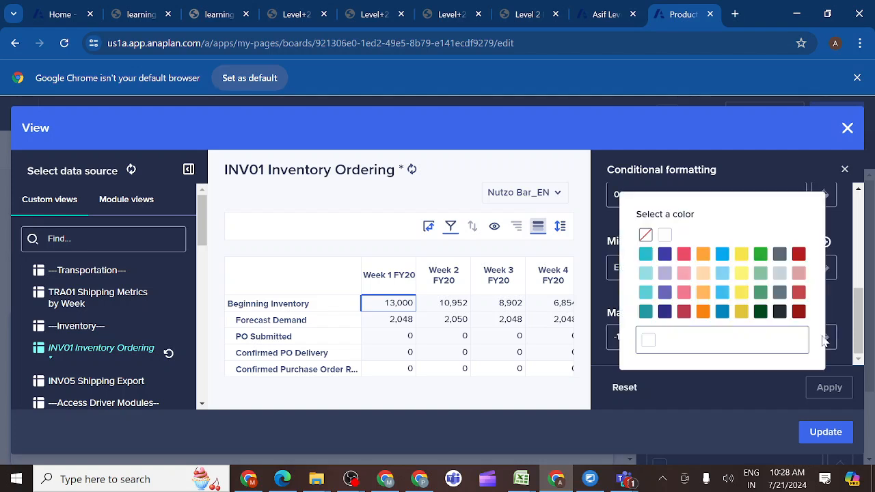
pyautogui.click(685, 256)
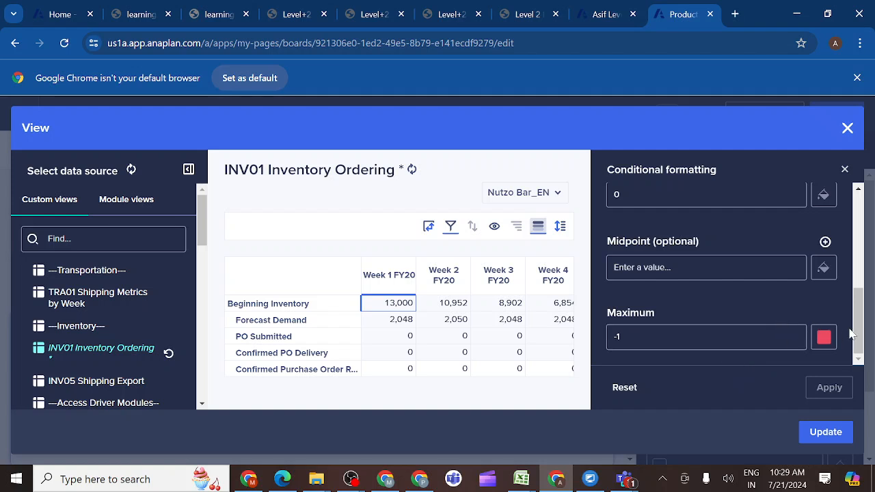
# - Give the rule's minimum a white background colour and try to apply the conditional formatting
pyautogui.scroll(2, 858, 314)
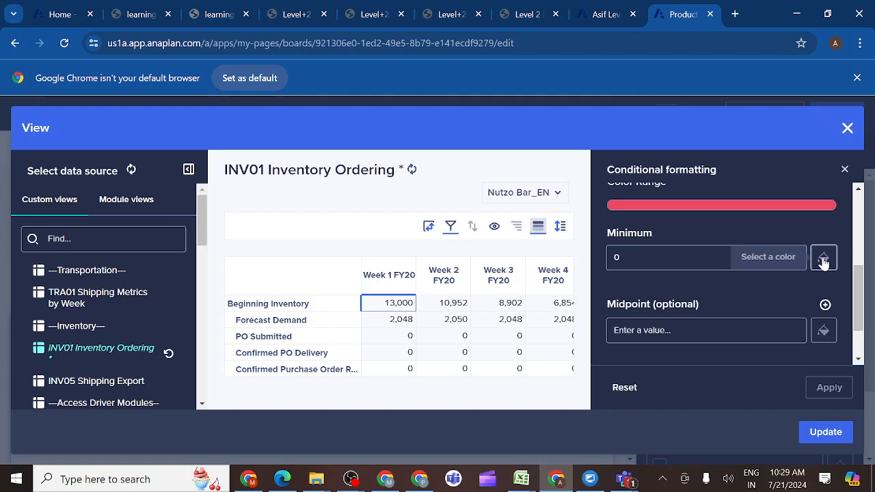
pyautogui.click(824, 258)
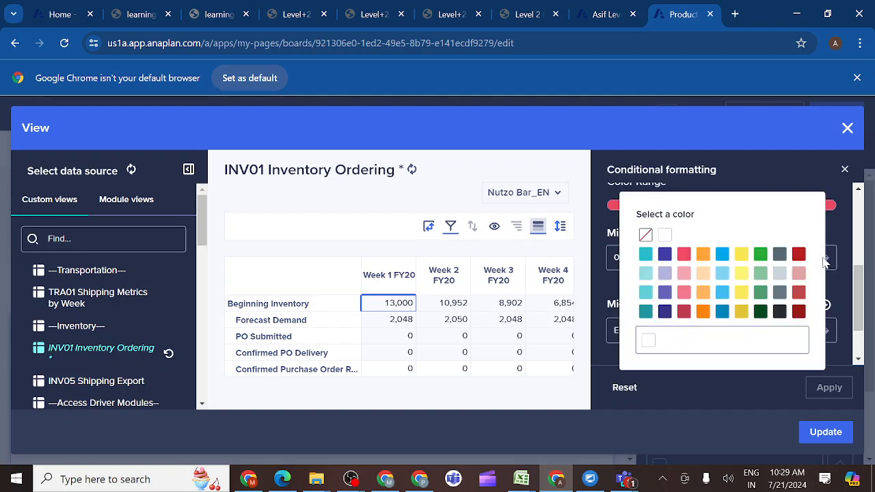
pyautogui.click(665, 234)
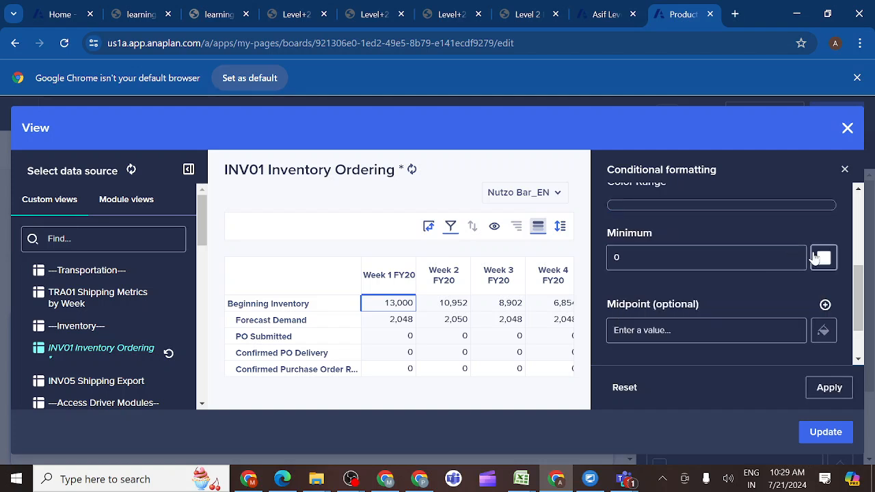
pyautogui.moveTo(858, 284); pyautogui.dragTo(859, 310)
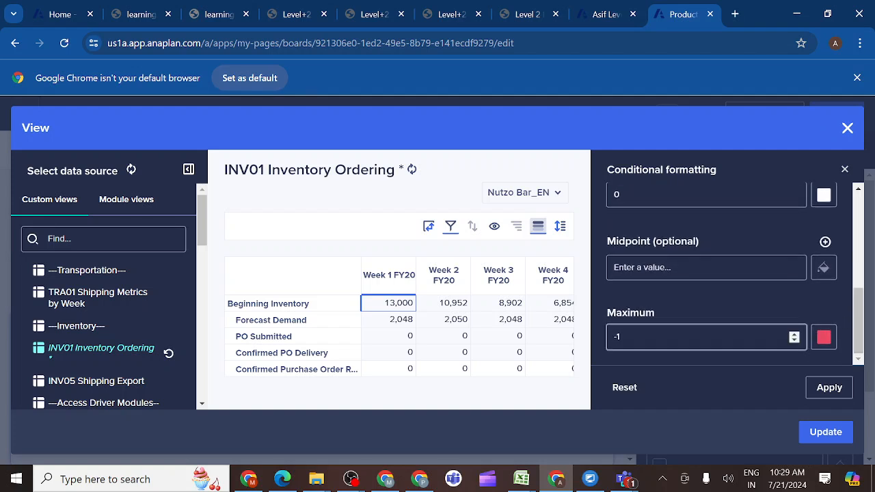
pyautogui.click(828, 389)
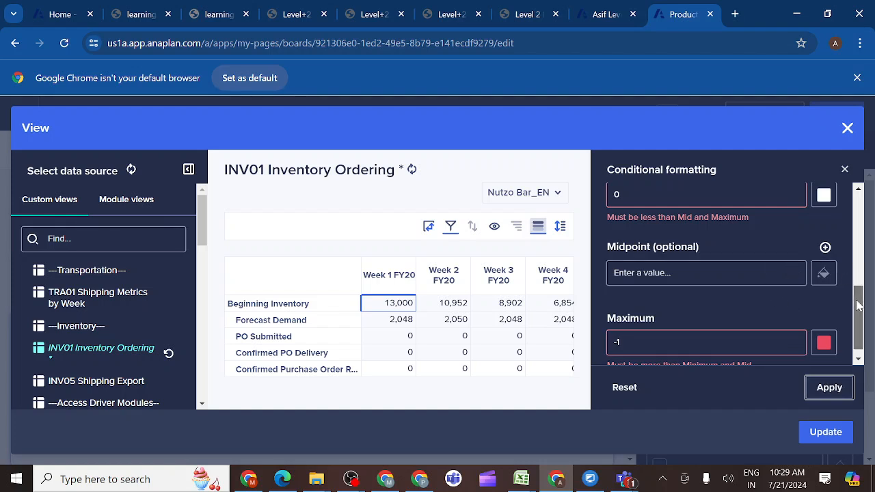
# - Set the rule's optional midpoint to 0.5 with an indigo background colour
pyautogui.scroll(2, 858, 281)
pyautogui.scroll(2, 856, 275)
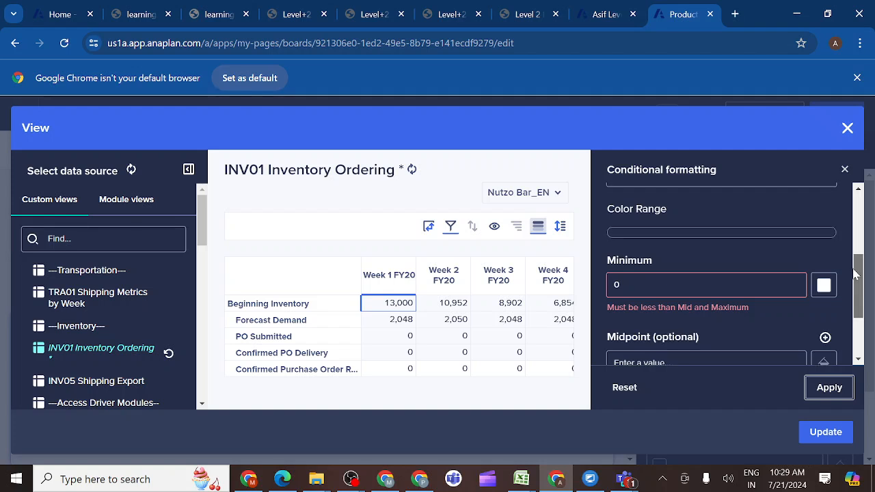
pyautogui.moveTo(855, 273); pyautogui.dragTo(852, 307)
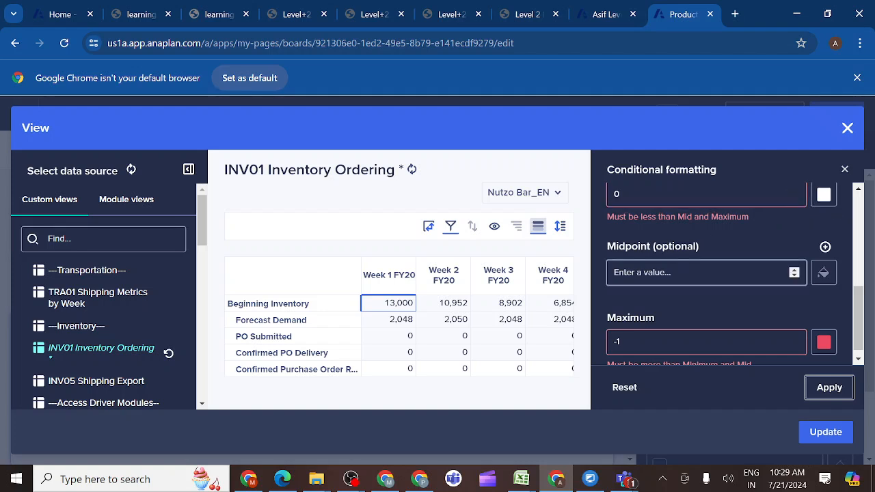
pyautogui.click(699, 273)
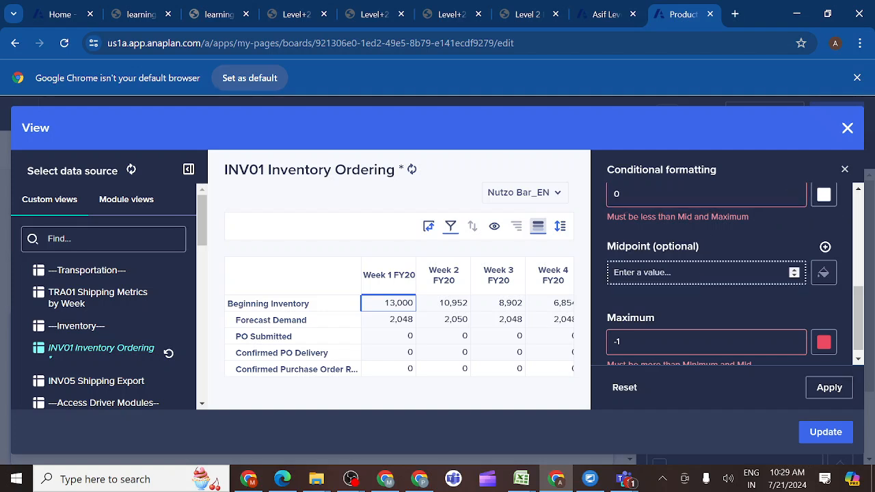
pyautogui.write('0.5')
pyautogui.click(824, 275)
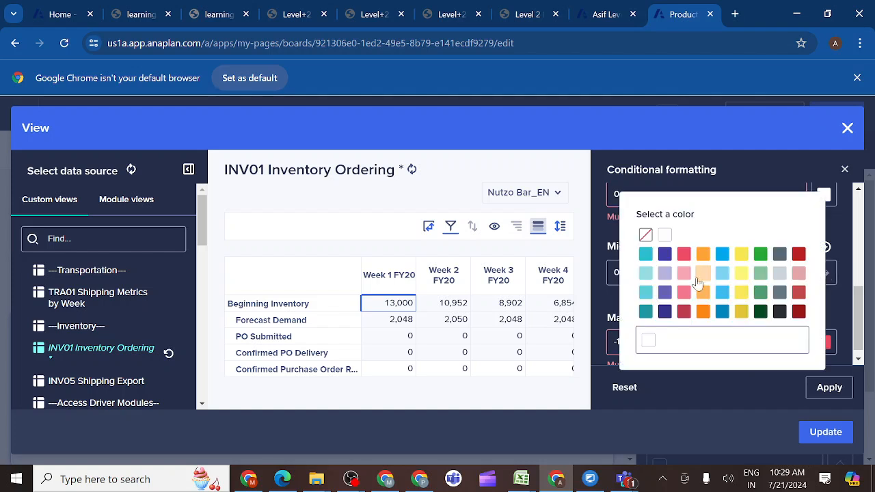
pyautogui.click(667, 257)
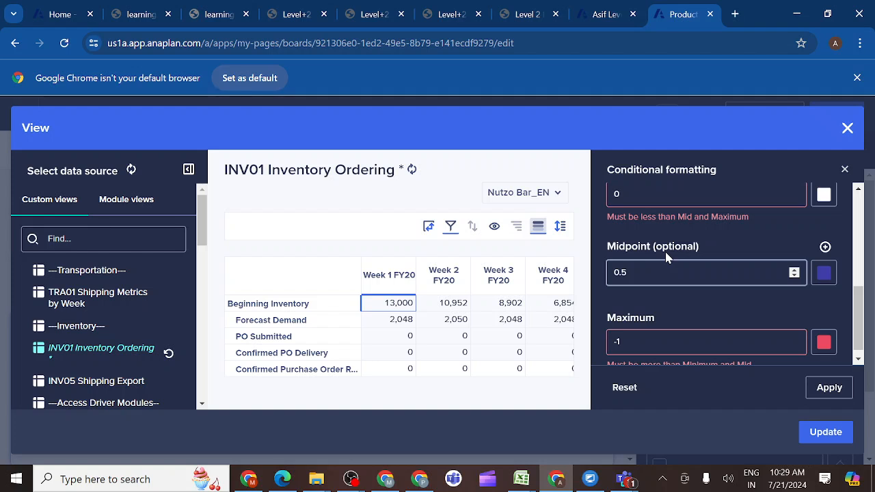
# - Set the Ending Inventory rule's minimum value to -1 with a red background colour
pyautogui.scroll(-1, 736, 301)
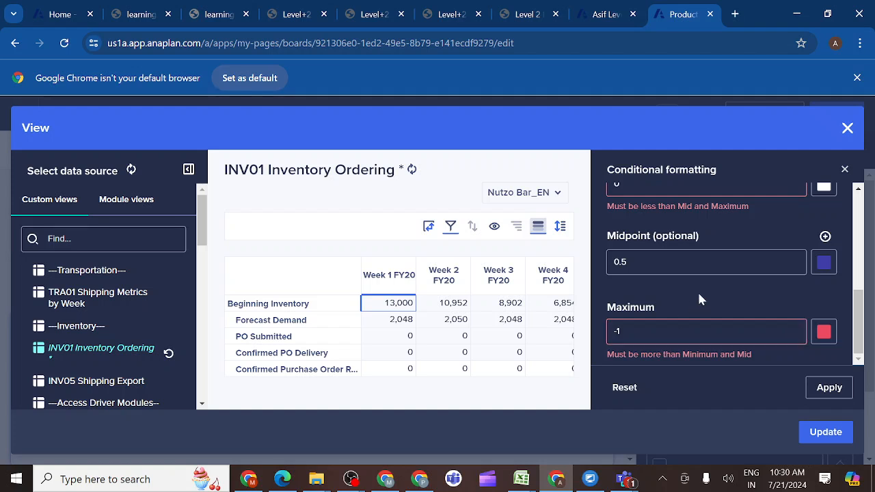
pyautogui.scroll(3, 697, 290)
pyautogui.scroll(1, 683, 304)
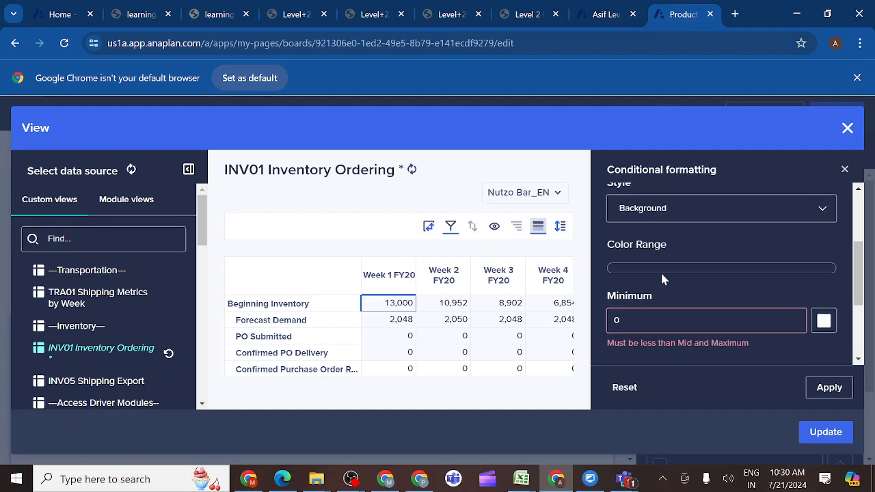
pyautogui.scroll(1, 660, 282)
pyautogui.scroll(-4, 660, 281)
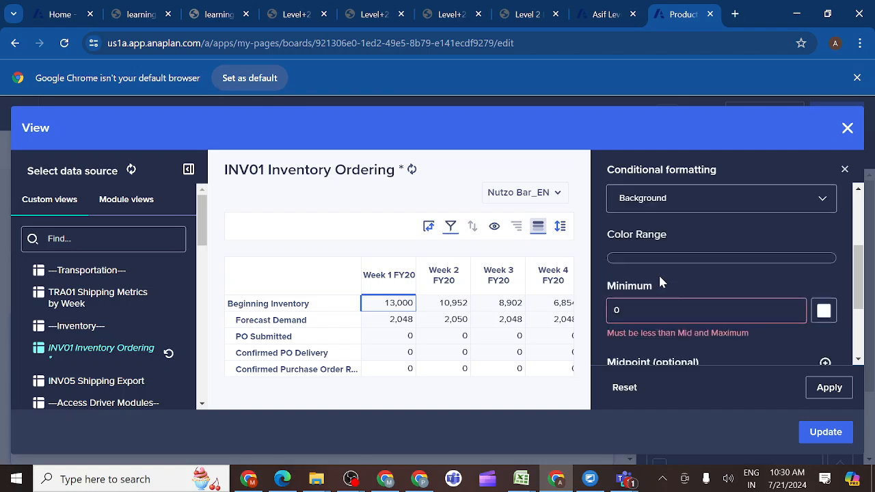
pyautogui.scroll(2, 660, 281)
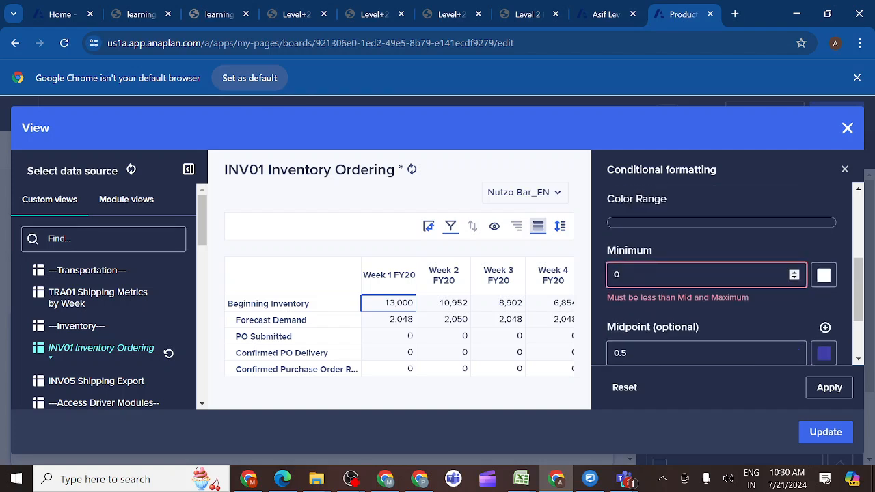
pyautogui.click(620, 274)
pyautogui.press('BackSpace')
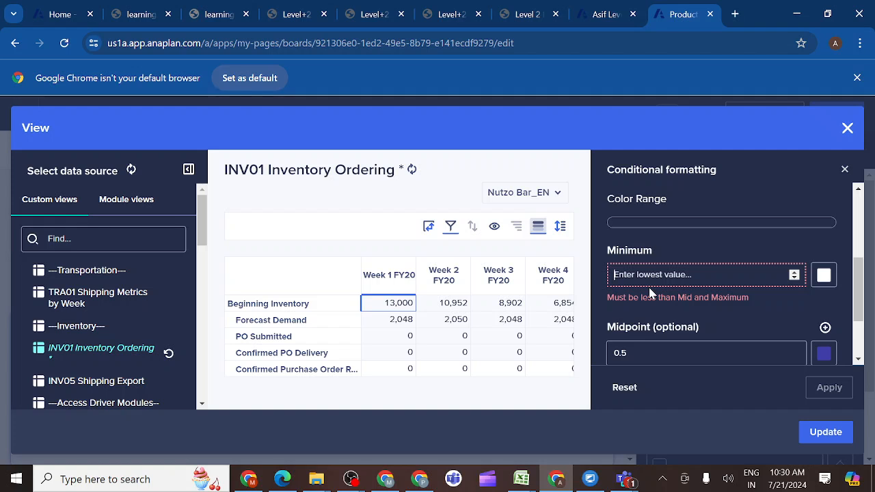
pyautogui.write('-1')
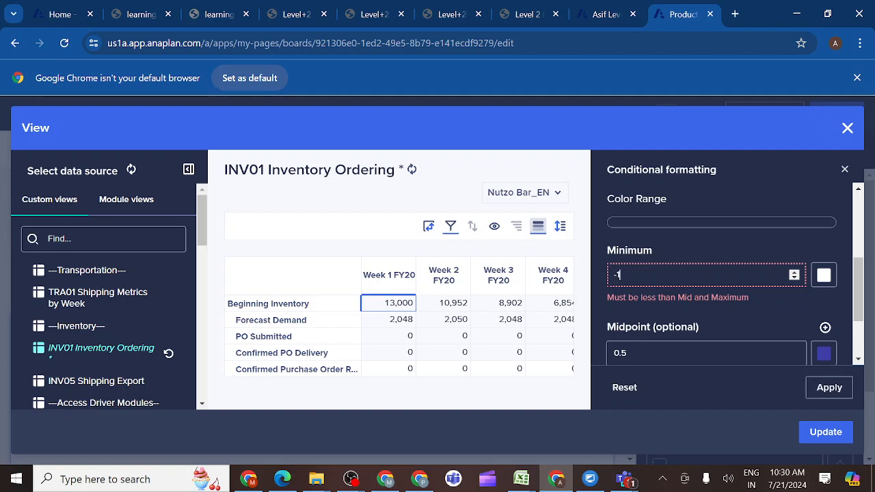
pyautogui.click(824, 275)
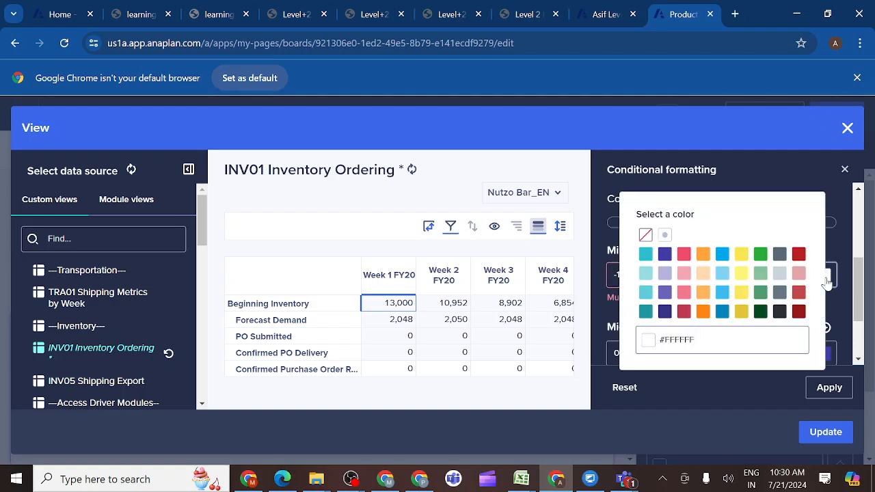
pyautogui.click(799, 253)
# - Set the Ending Inventory rule's maximum value to 0 with a white background colour
pyautogui.scroll(-3, 746, 309)
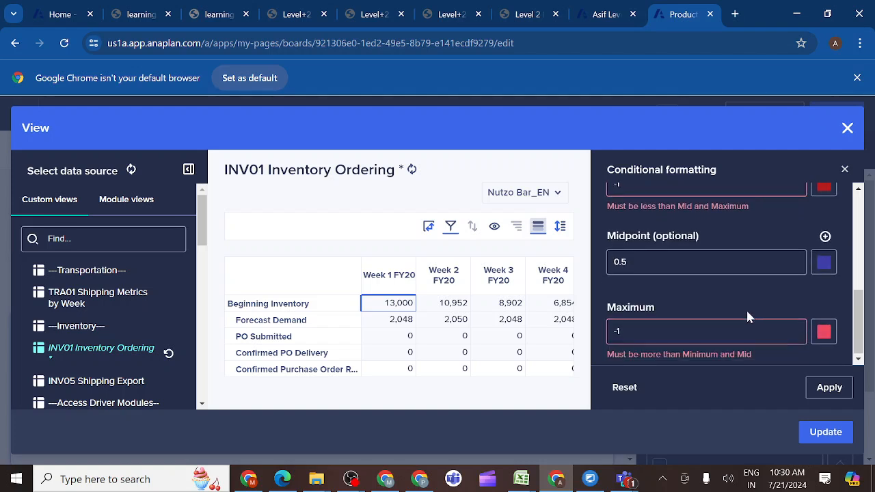
pyautogui.click(620, 332)
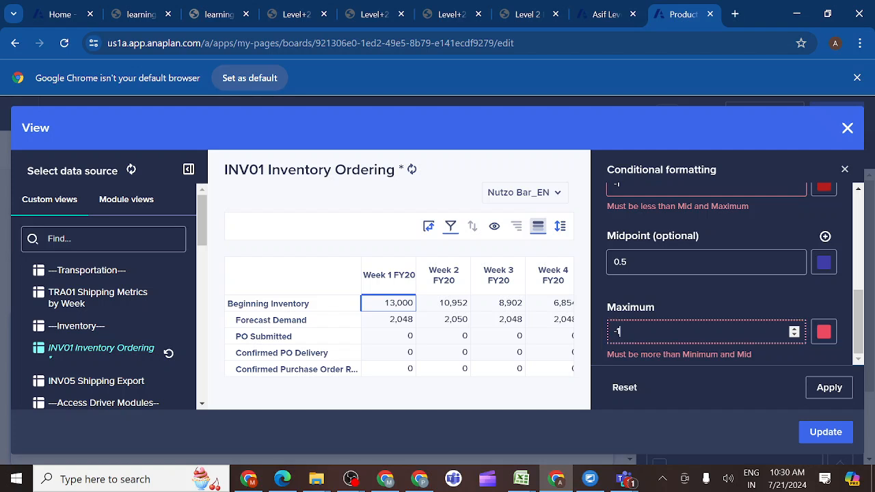
pyautogui.press('BackSpace')
pyautogui.press('BackSpace')
pyautogui.write('0')
pyautogui.click(824, 333)
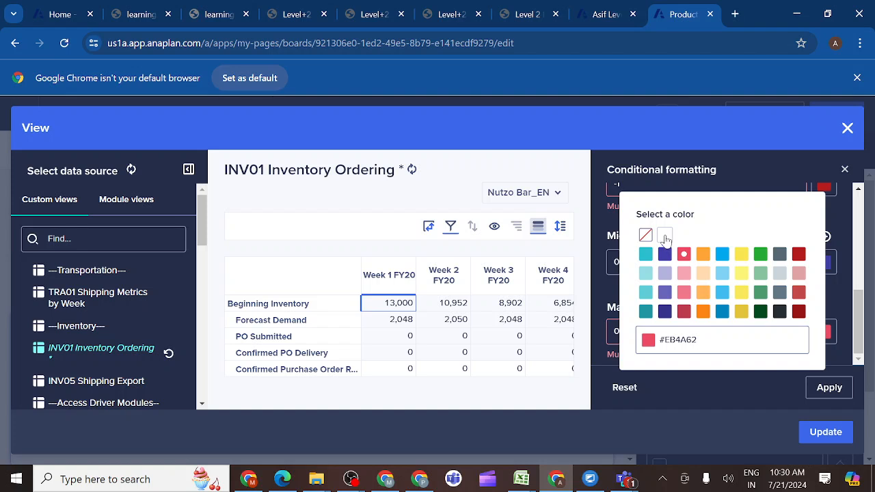
pyautogui.click(666, 238)
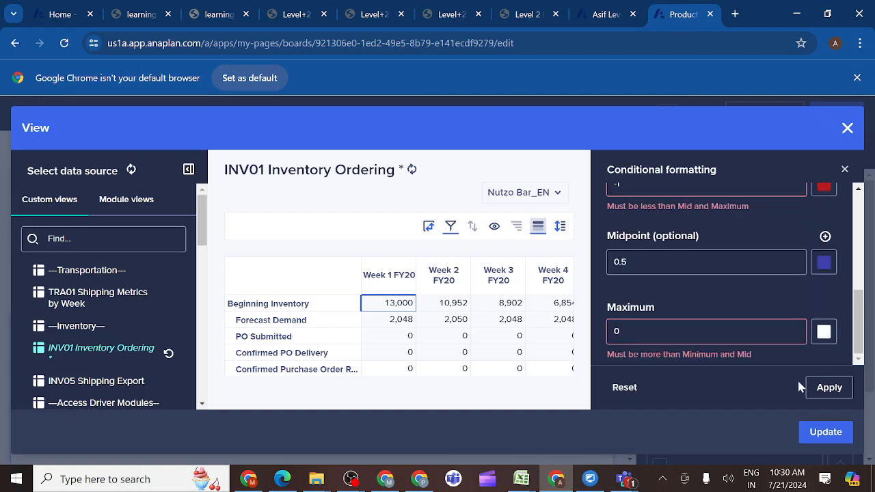
# - Clear the Ending Inventory rule's optional midpoint value and apply the conditional formatting
pyautogui.click(836, 391)
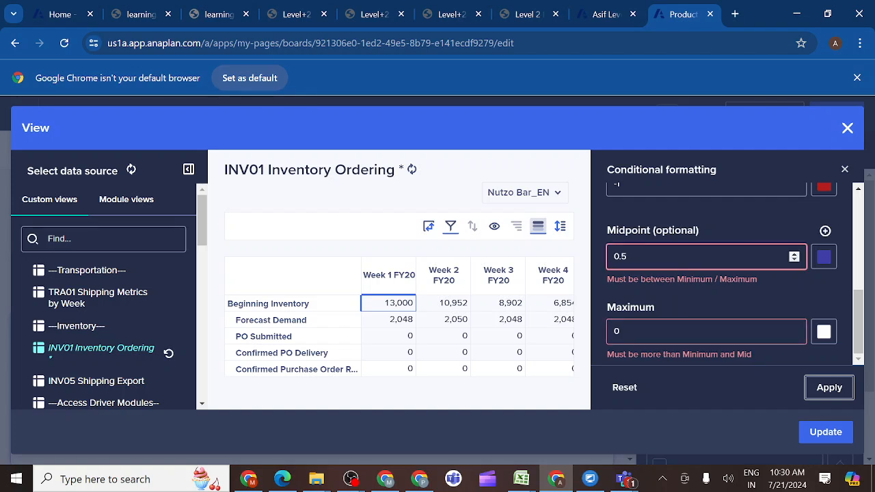
pyautogui.click(684, 257)
pyautogui.press('BackSpace')
pyautogui.press('BackSpace')
pyautogui.press('BackSpace')
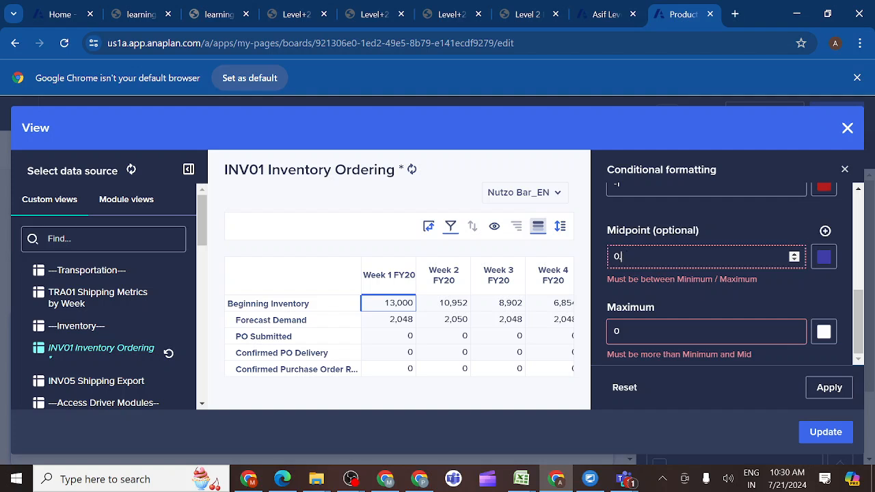
pyautogui.click(705, 289)
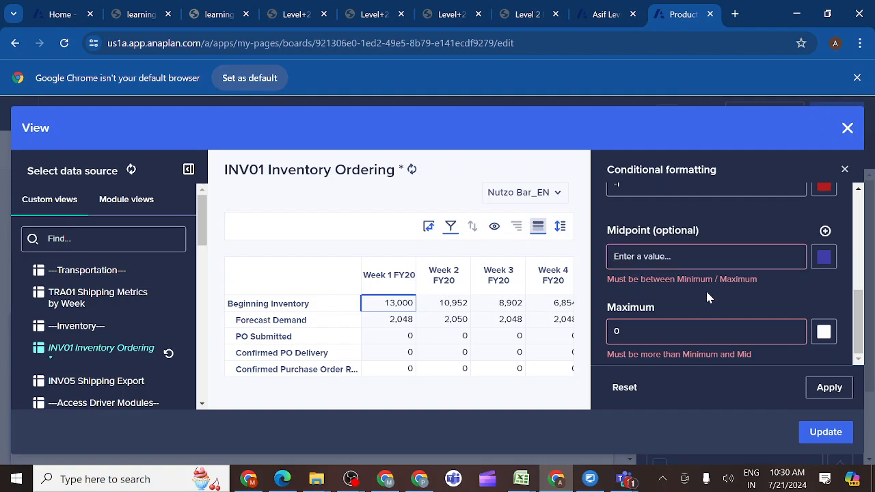
pyautogui.click(829, 388)
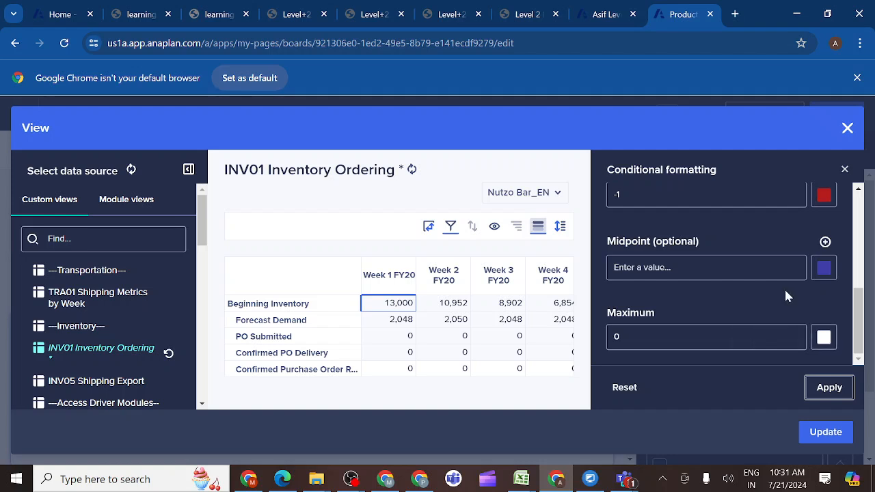
pyautogui.scroll(3, 743, 294)
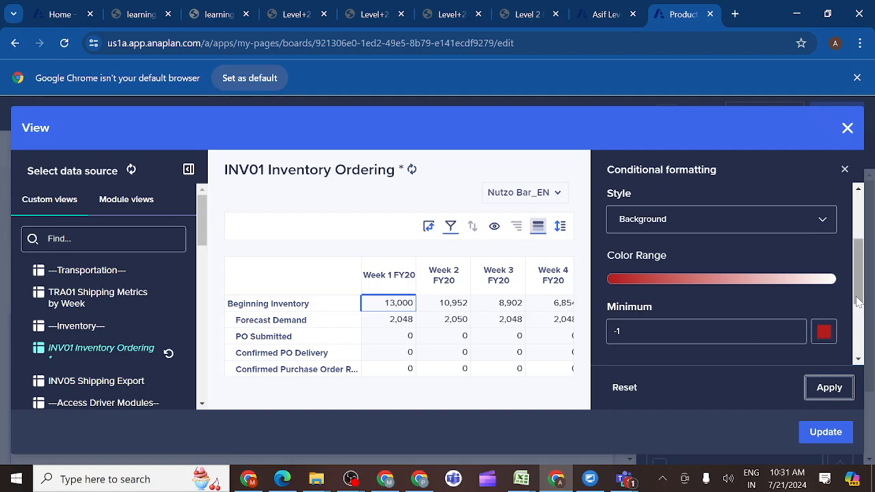
pyautogui.moveTo(859, 302); pyautogui.dragTo(855, 355)
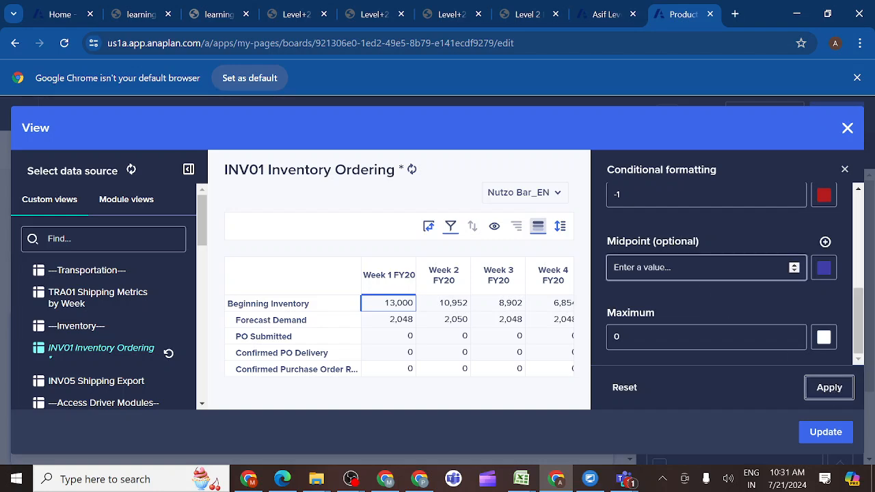
# - Check the activity instructions in the course tab for which line items not to show, and close the grid's conditional formatting settings
pyautogui.click(543, 21)
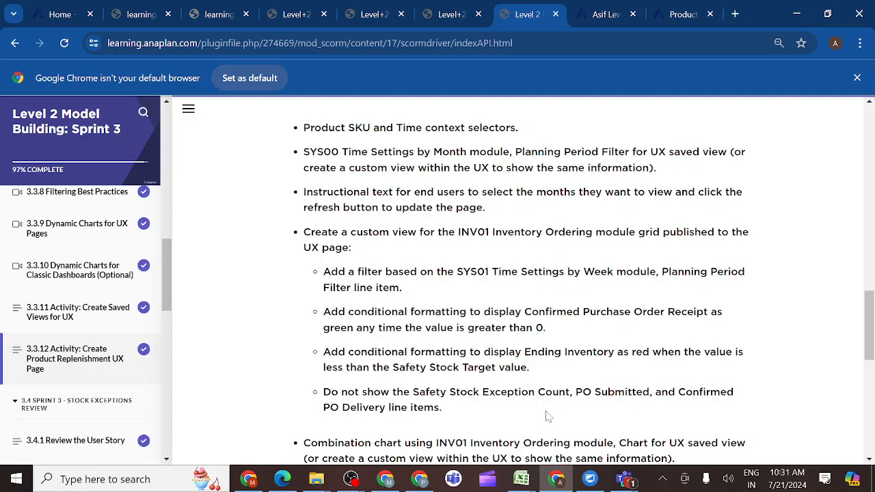
pyautogui.scroll(-1, 547, 416)
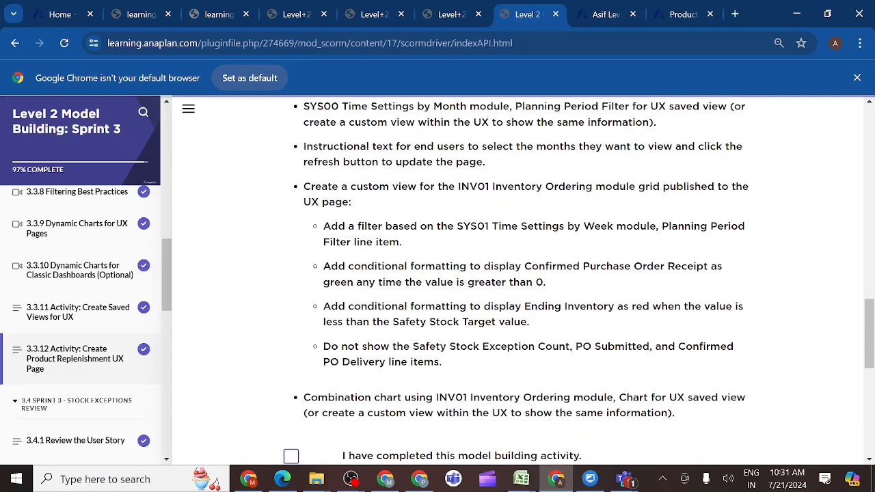
pyautogui.scroll(-1, 421, 354)
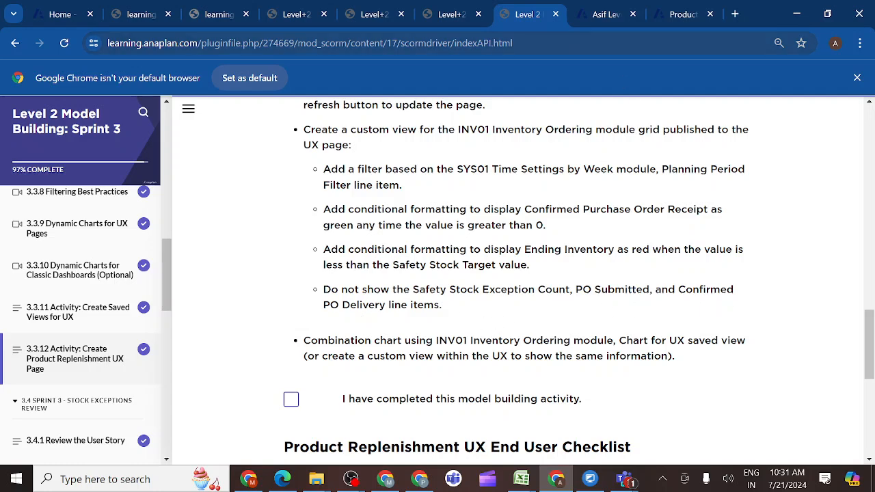
pyautogui.click(680, 13)
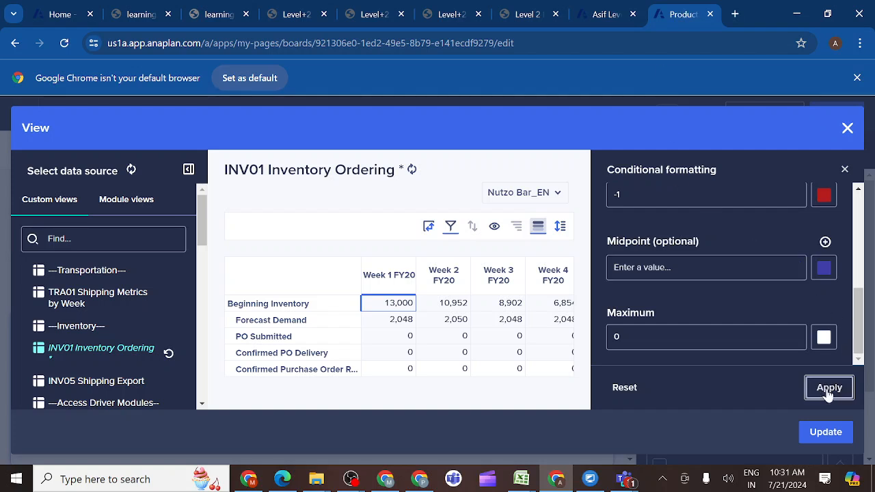
pyautogui.moveTo(860, 341); pyautogui.dragTo(862, 200)
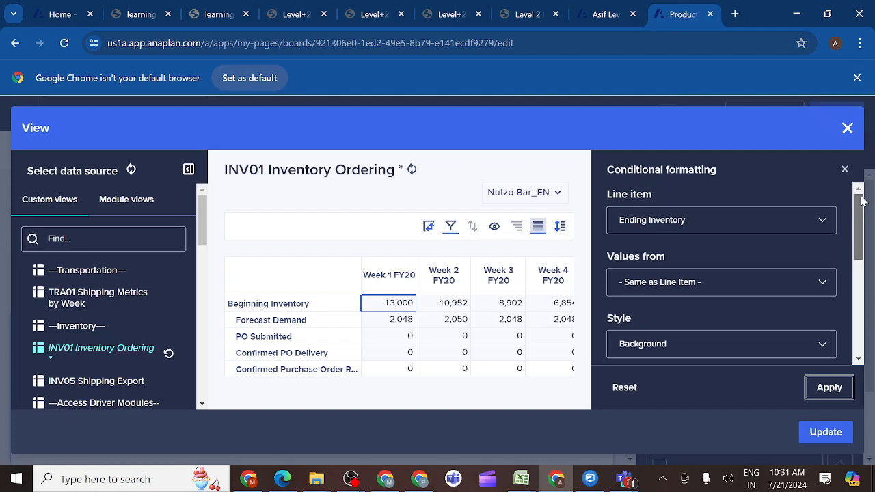
pyautogui.click(845, 170)
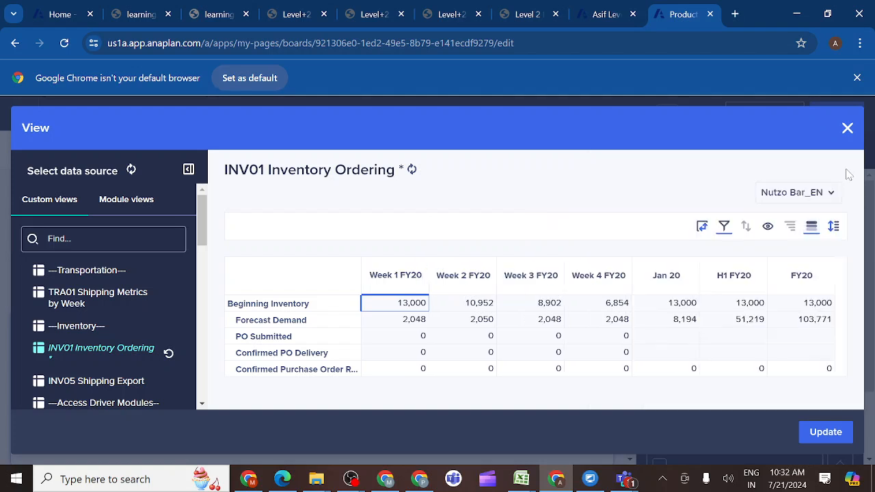
pyautogui.click(767, 228)
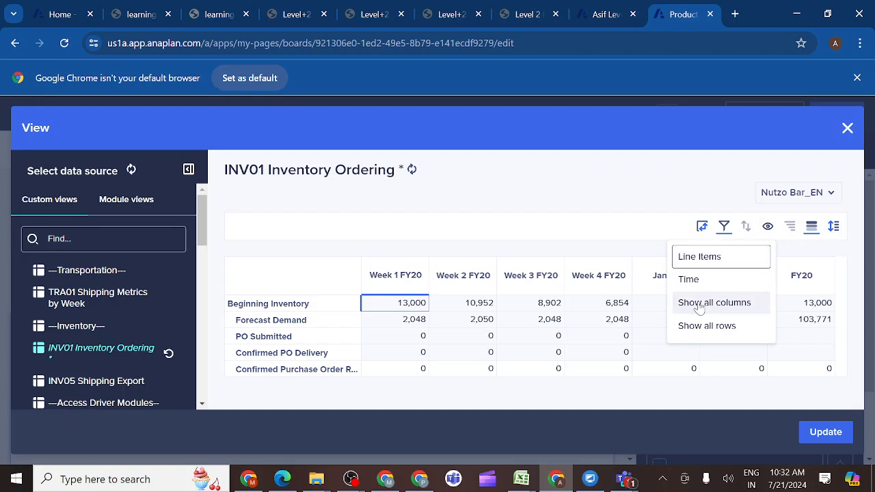
pyautogui.click(701, 258)
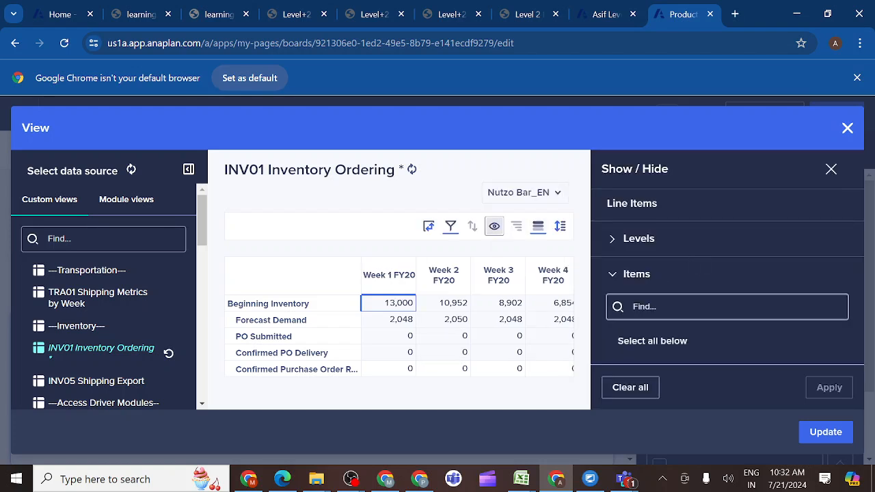
pyautogui.moveTo(865, 297); pyautogui.dragTo(868, 363)
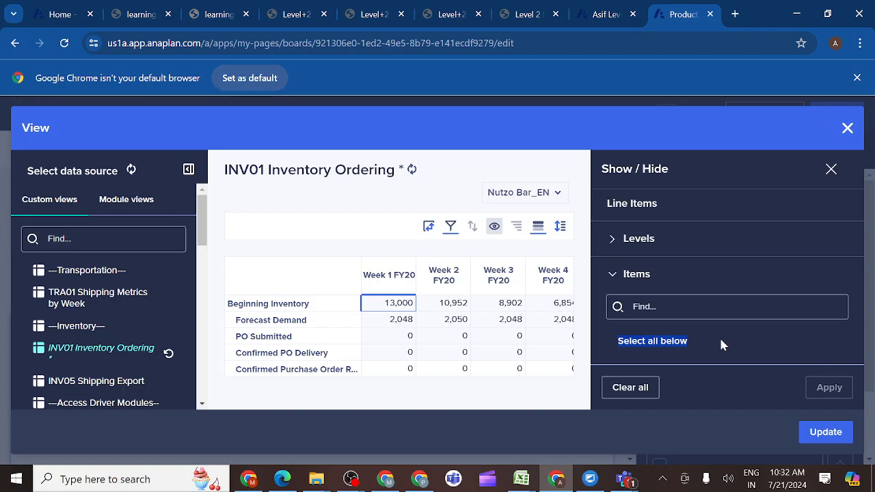
pyautogui.click(646, 345)
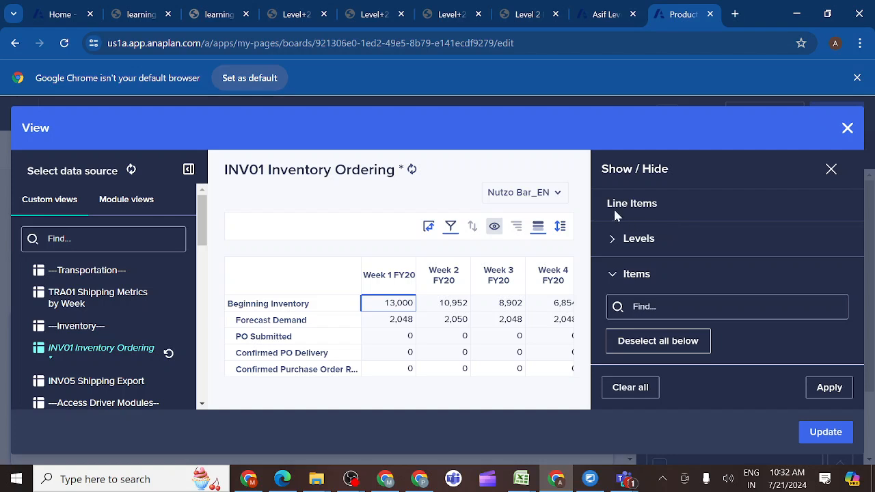
pyautogui.doubleClick(643, 204)
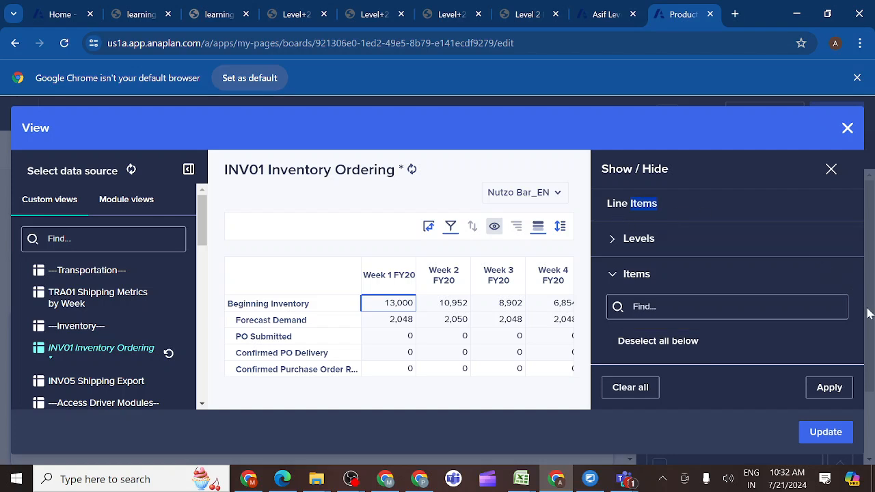
pyautogui.moveTo(867, 309); pyautogui.dragTo(871, 277)
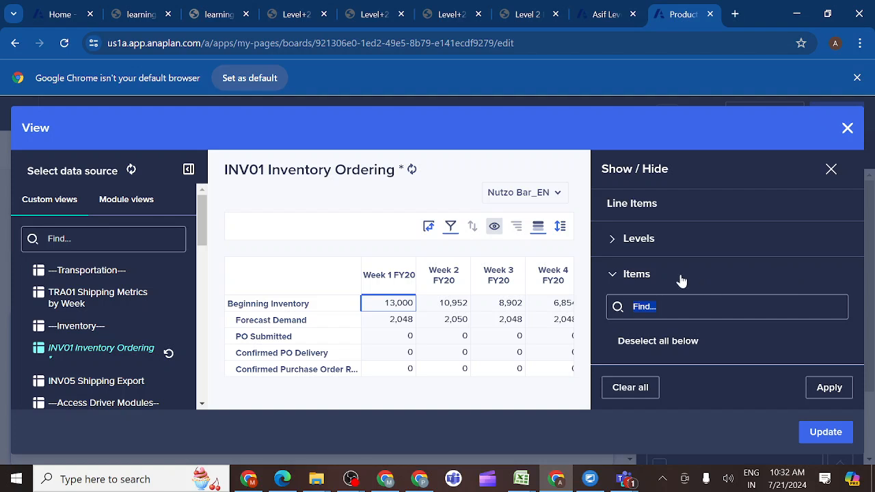
pyautogui.click(832, 169)
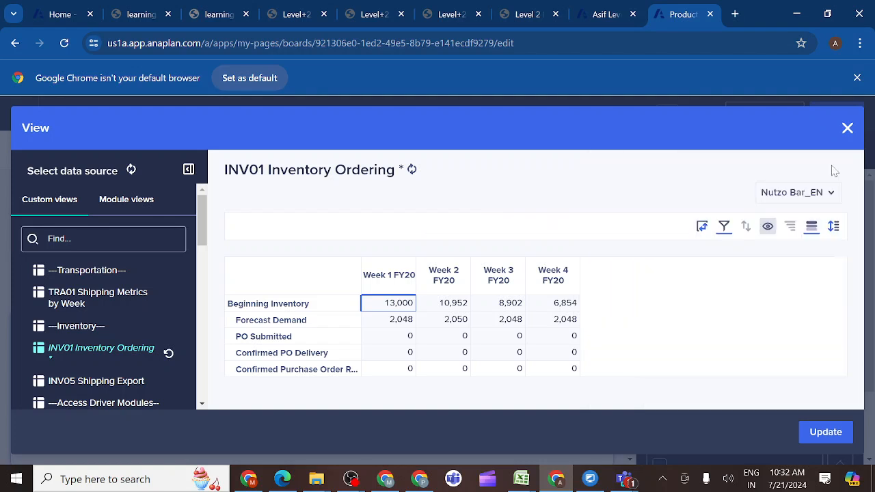
pyautogui.click(767, 228)
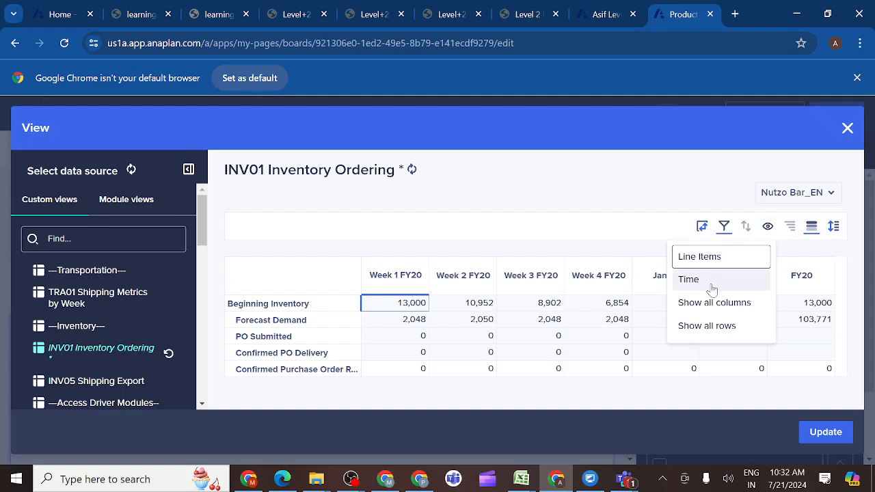
pyautogui.click(693, 331)
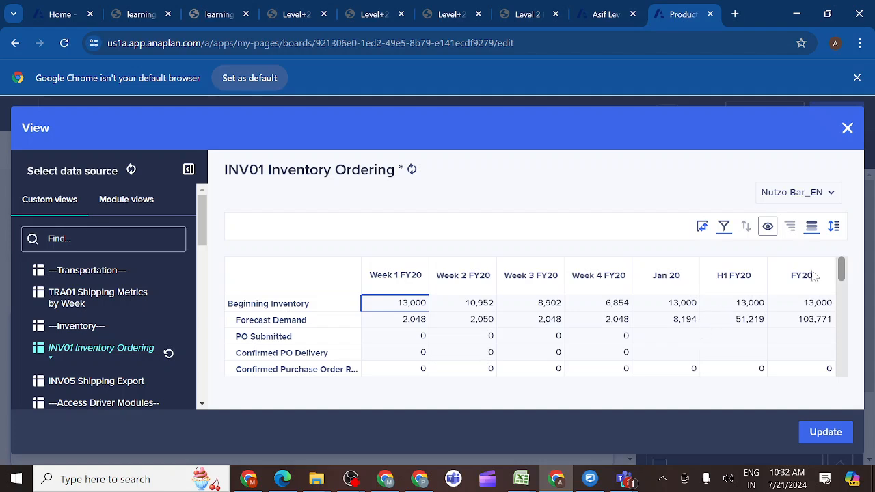
# - Open the show/hide settings for the line items of the INV01 Inventory Ordering grid
pyautogui.click(767, 228)
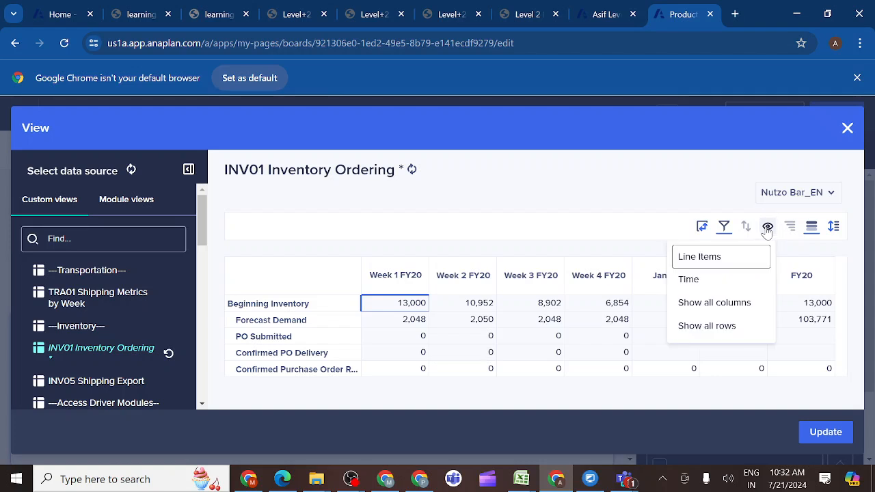
pyautogui.click(701, 263)
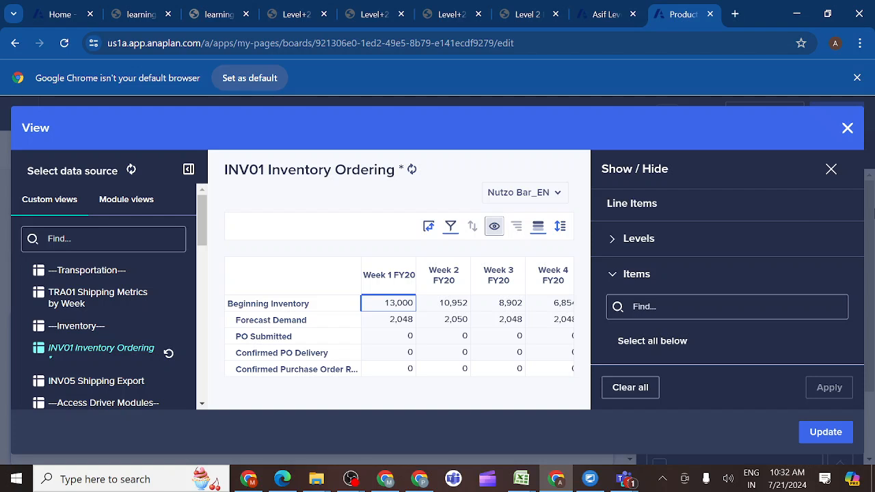
pyautogui.click(630, 350)
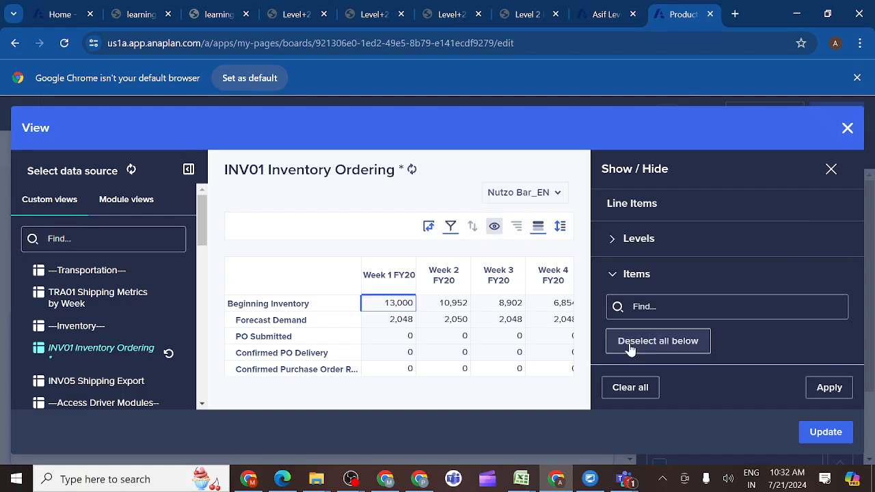
pyautogui.click(630, 349)
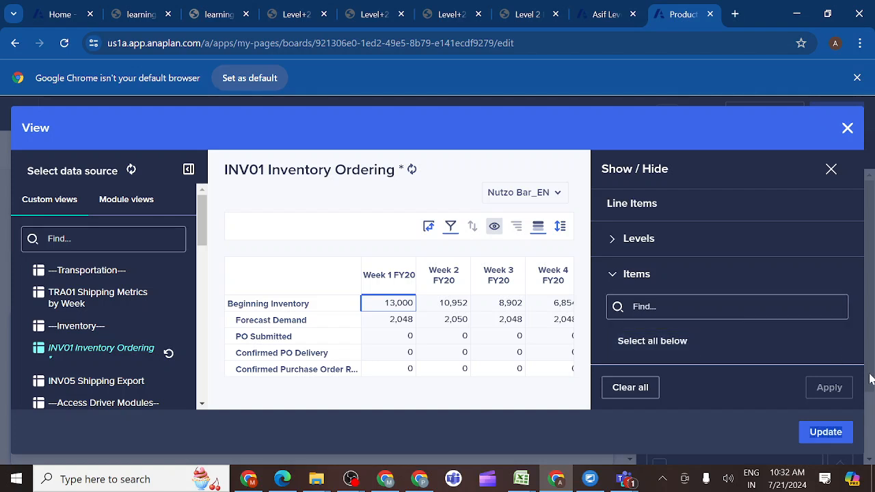
pyautogui.moveTo(869, 389); pyautogui.dragTo(871, 446)
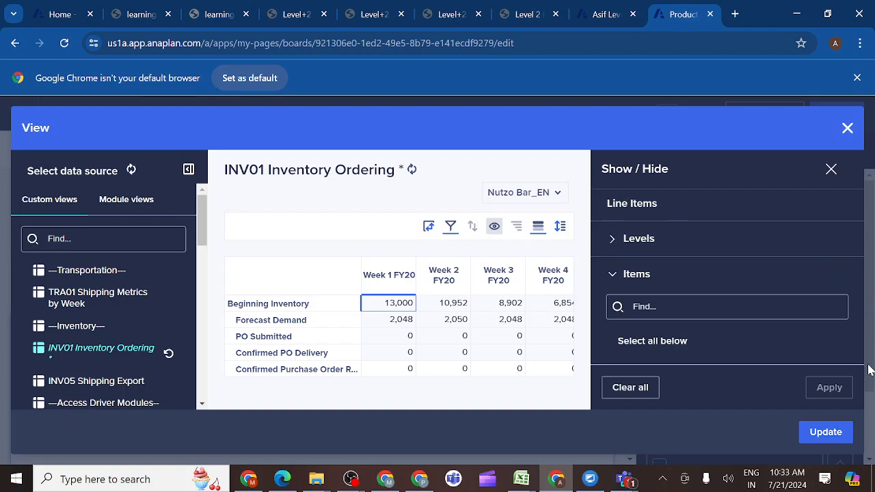
pyautogui.moveTo(869, 366); pyautogui.dragTo(793, 365)
pyautogui.click(772, 353)
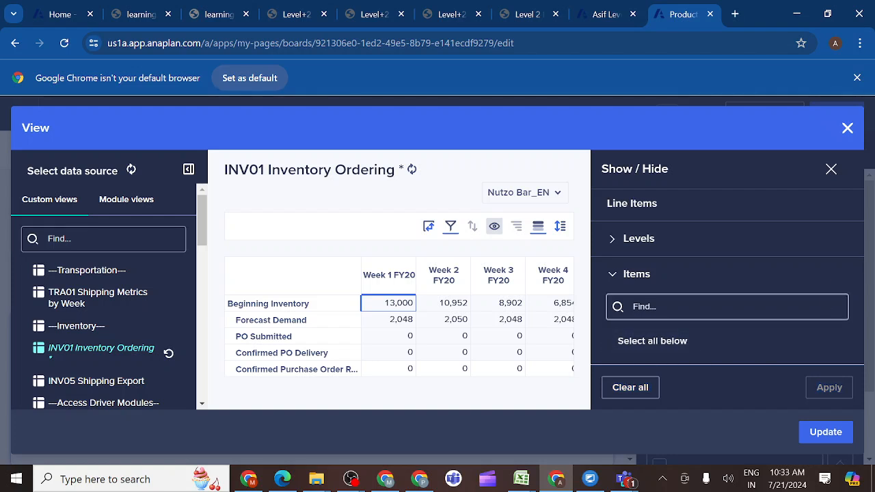
# - Reduce the browser zoom to 75%
pyautogui.click(861, 43)
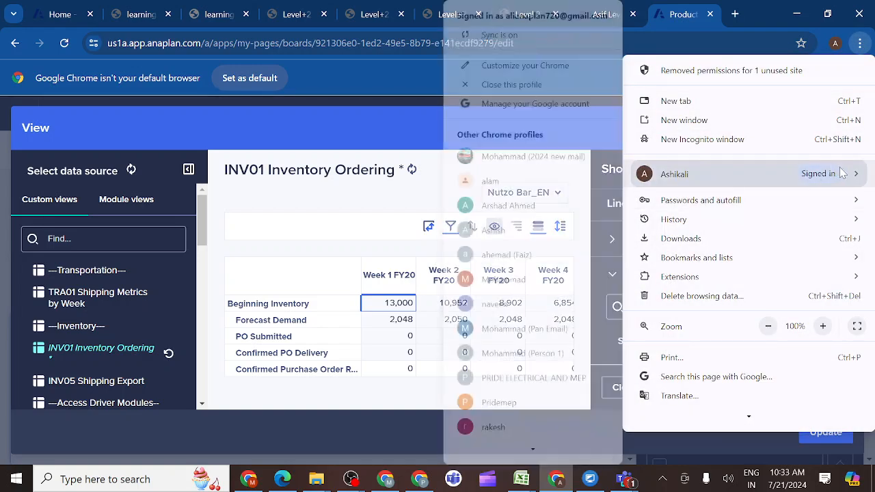
pyautogui.click(769, 327)
pyautogui.click(768, 327)
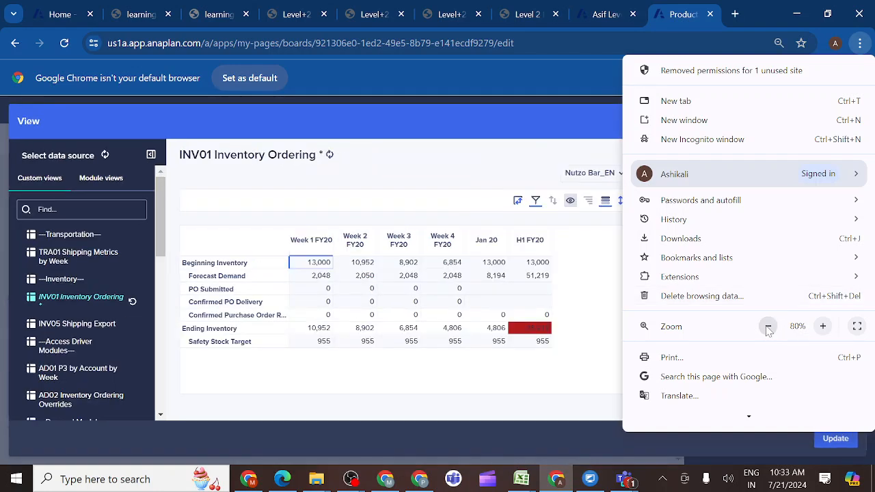
pyautogui.click(769, 326)
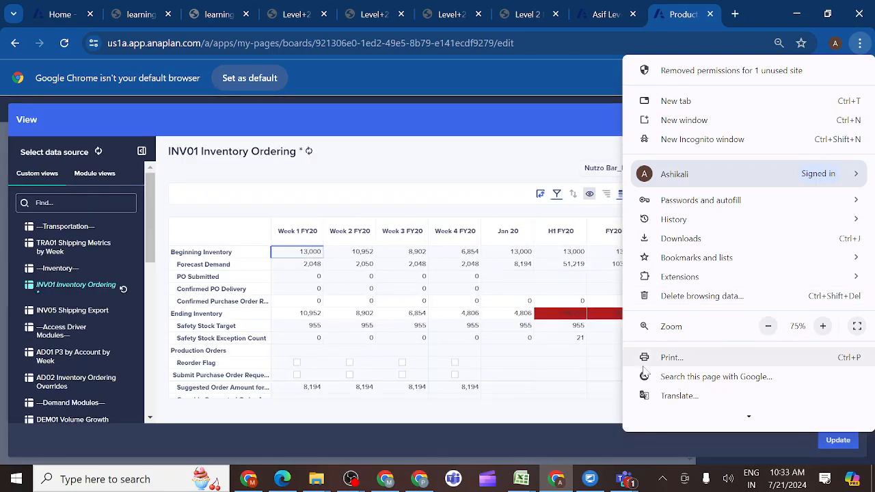
pyautogui.click(596, 393)
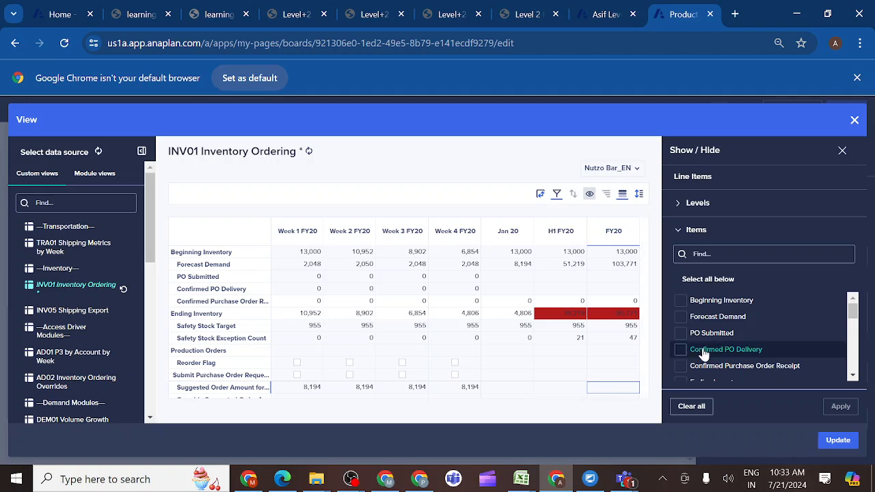
# - Show all line items in the INV01 Inventory Ordering grid except PO Submitted, Confirmed PO Delivery and Safety Stock Exception Count
pyautogui.click(680, 285)
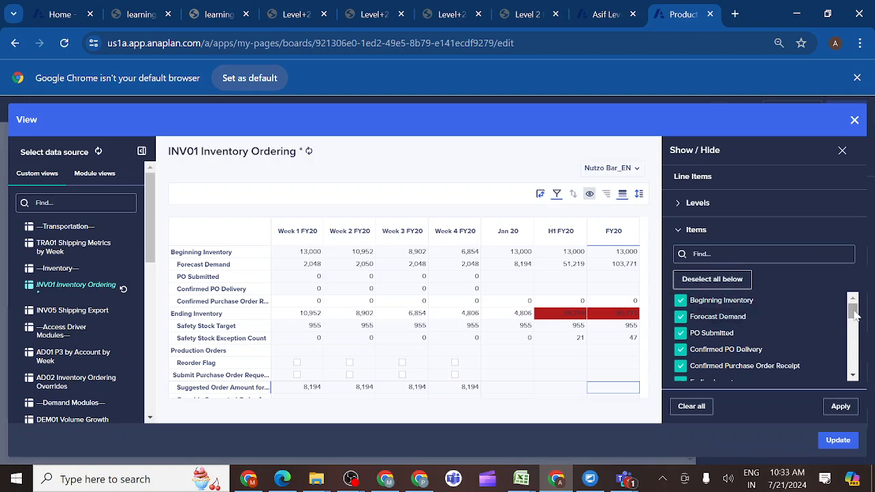
pyautogui.moveTo(854, 311); pyautogui.dragTo(851, 311)
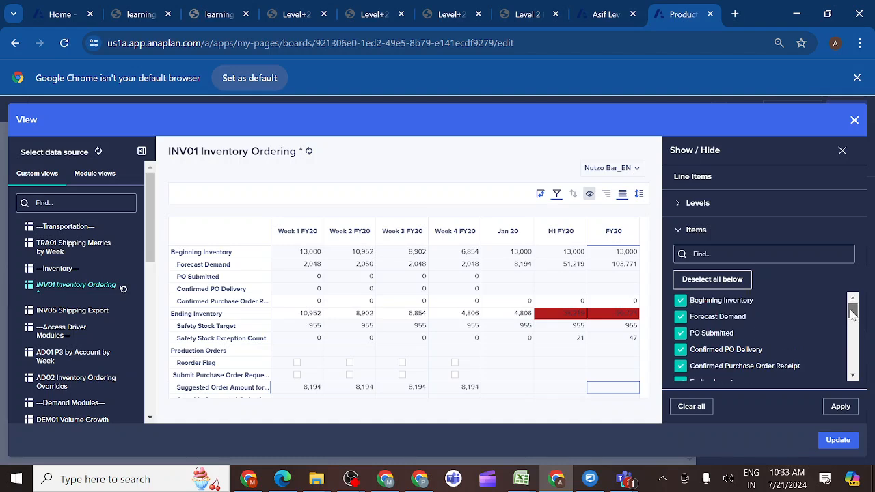
pyautogui.click(681, 334)
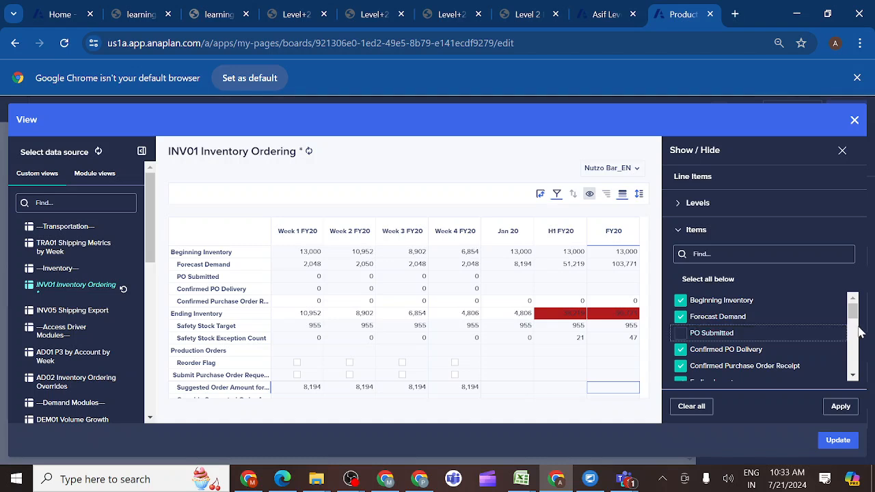
pyautogui.moveTo(853, 314); pyautogui.dragTo(854, 323)
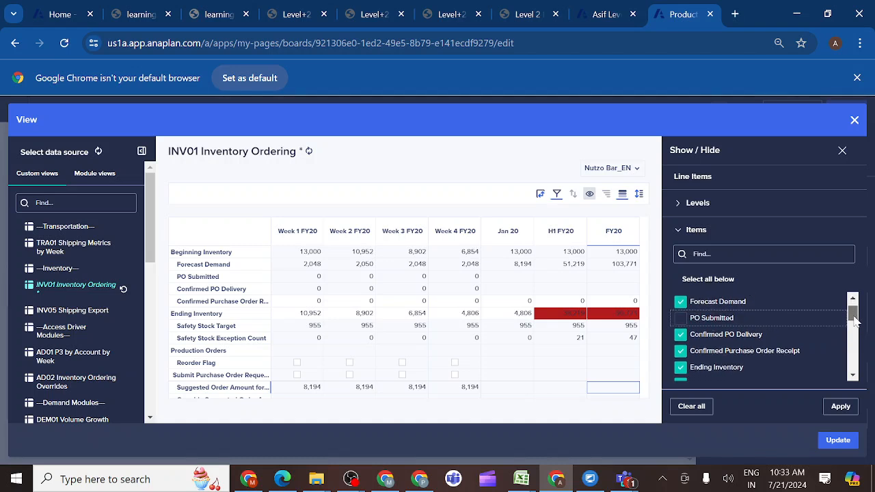
pyautogui.click(743, 335)
pyautogui.moveTo(854, 313); pyautogui.dragTo(853, 325)
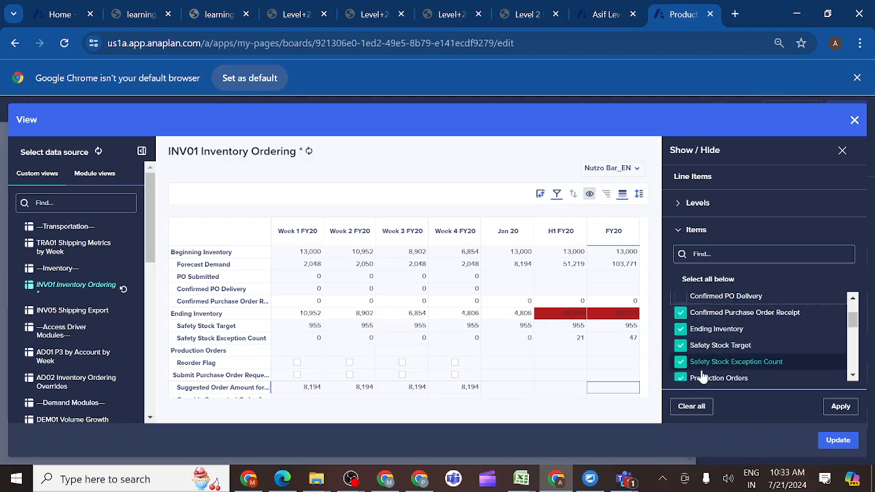
pyautogui.click(681, 363)
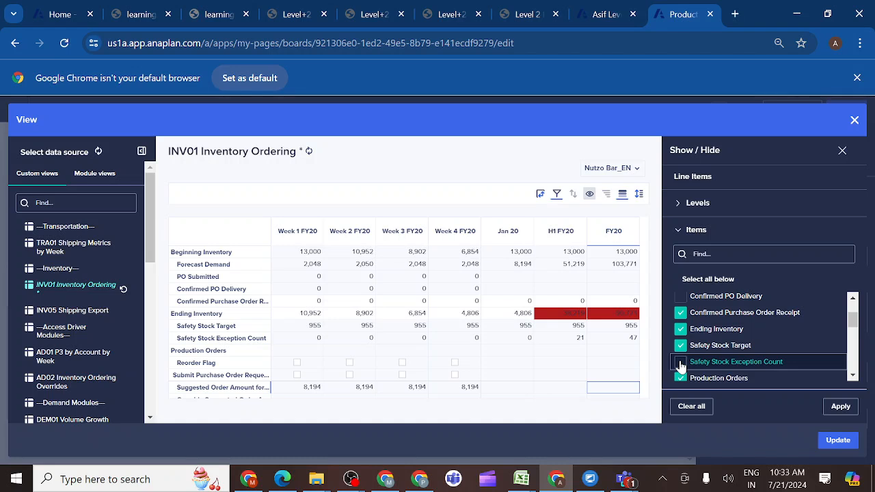
pyautogui.moveTo(853, 322); pyautogui.dragTo(854, 368)
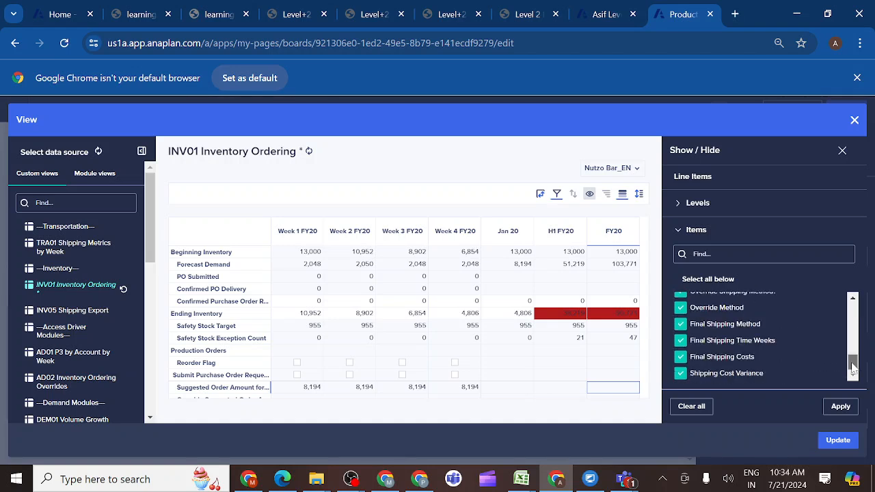
pyautogui.click(841, 407)
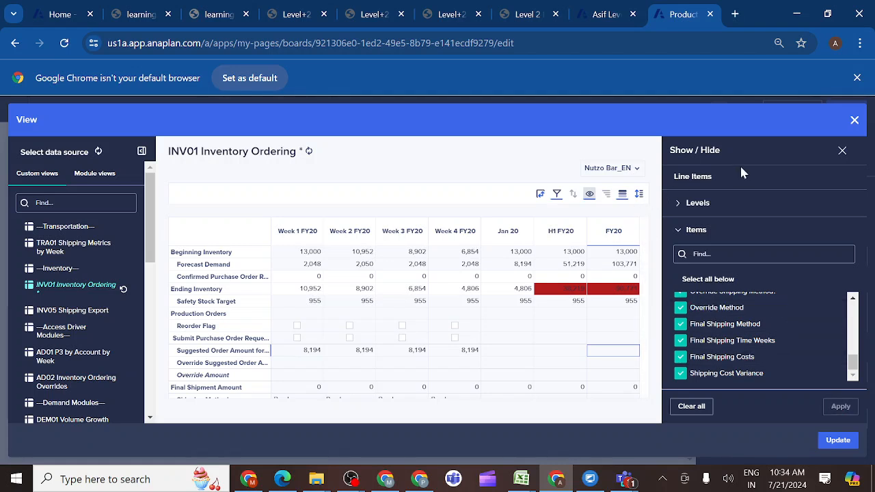
pyautogui.click(843, 152)
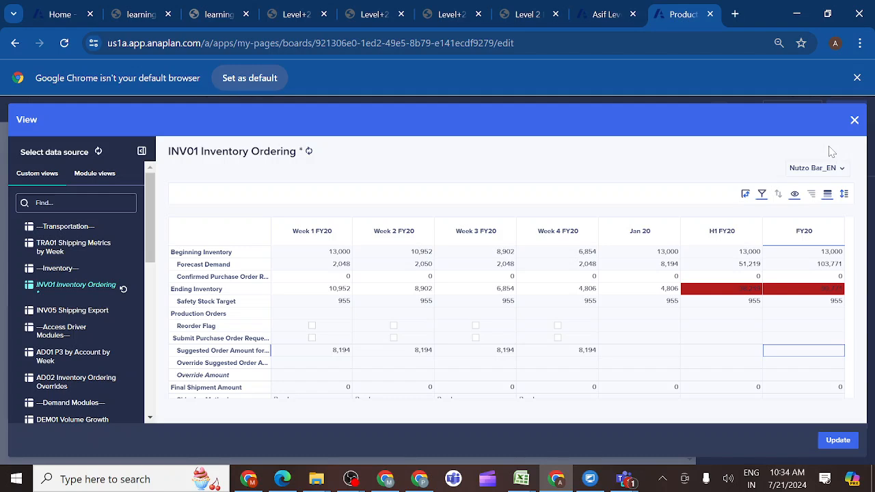
# - Recheck the activity's grid requirements in the course tab, and update the card with the customised INV01 Inventory Ordering view
pyautogui.click(545, 19)
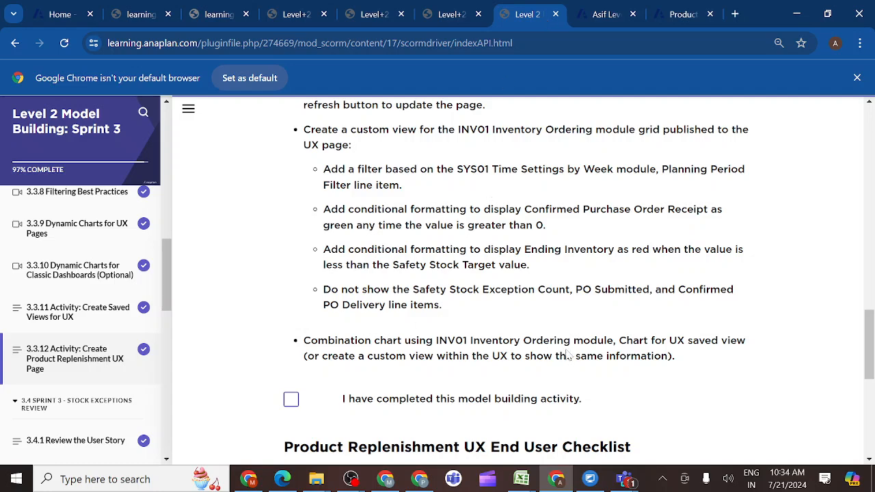
pyautogui.click(684, 13)
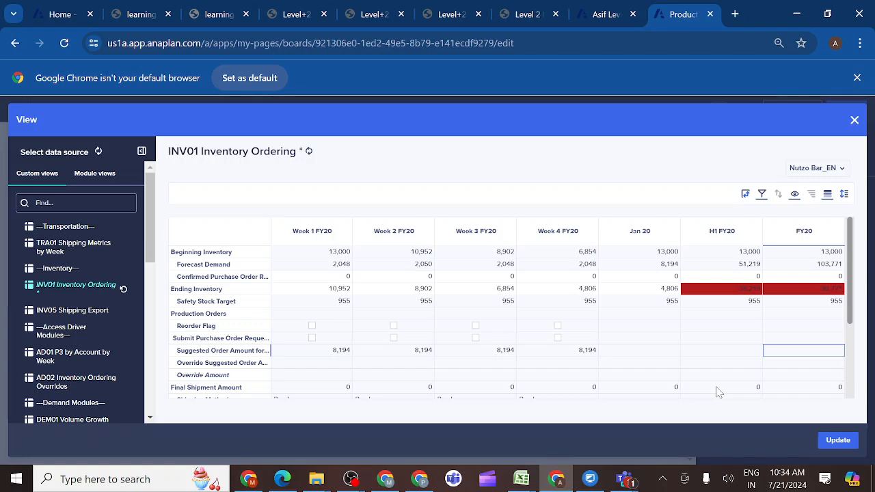
pyautogui.click(835, 443)
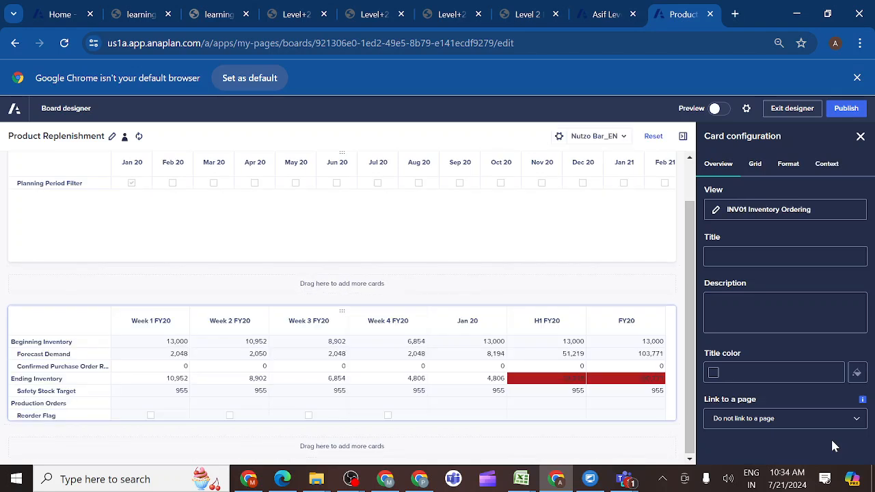
# - Allow users to enter and edit cell data on the INV01 Inventory Ordering card
pyautogui.click(755, 168)
pyautogui.click(841, 206)
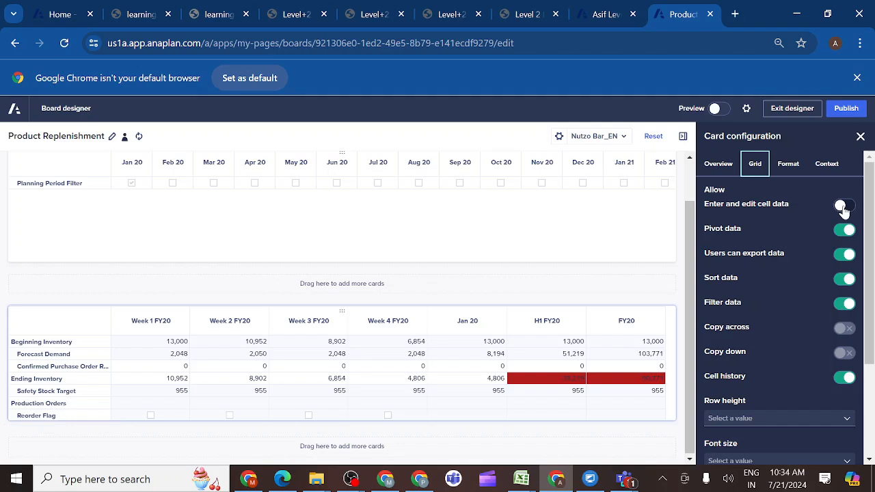
# - Review the card's context settings for the P3 SKU selector, the Line Items rows and the Time columns
pyautogui.click(830, 167)
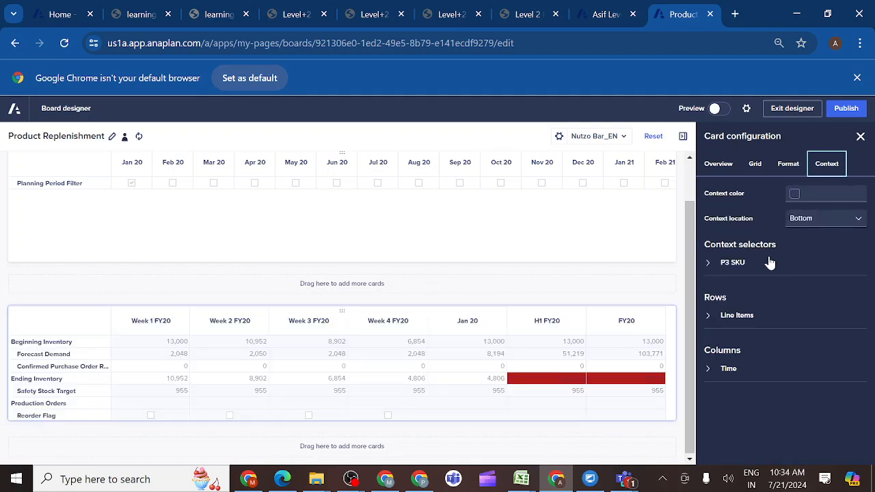
pyautogui.click(708, 266)
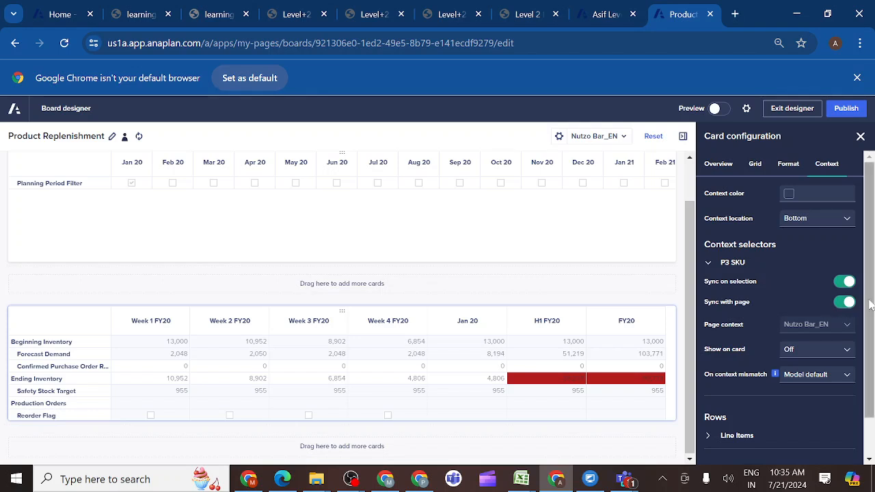
pyautogui.scroll(-1, 871, 305)
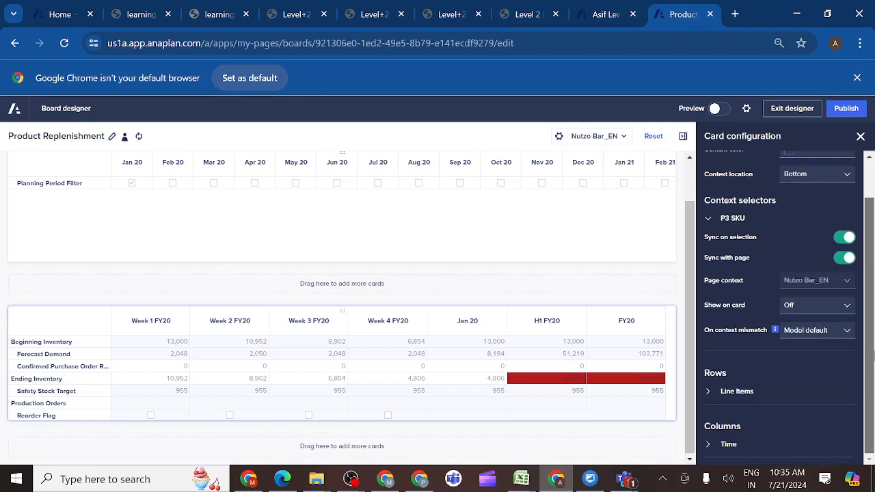
pyautogui.click(710, 400)
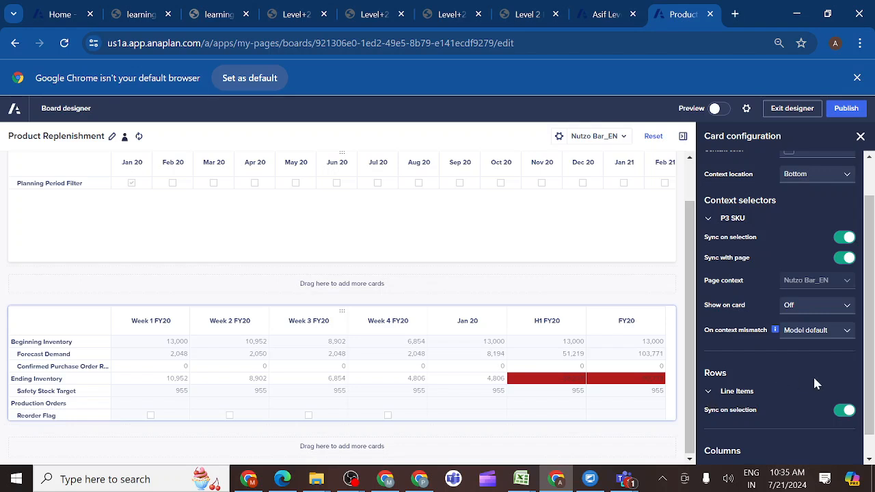
pyautogui.scroll(-1, 872, 370)
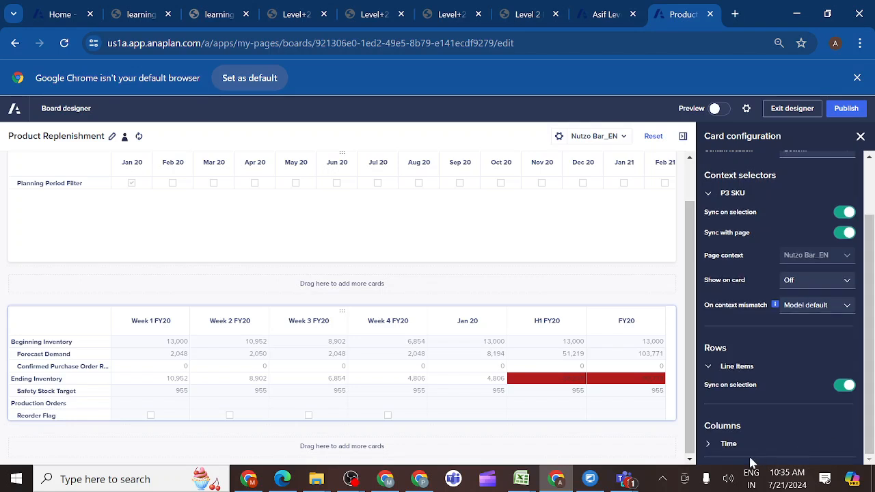
pyautogui.click(711, 446)
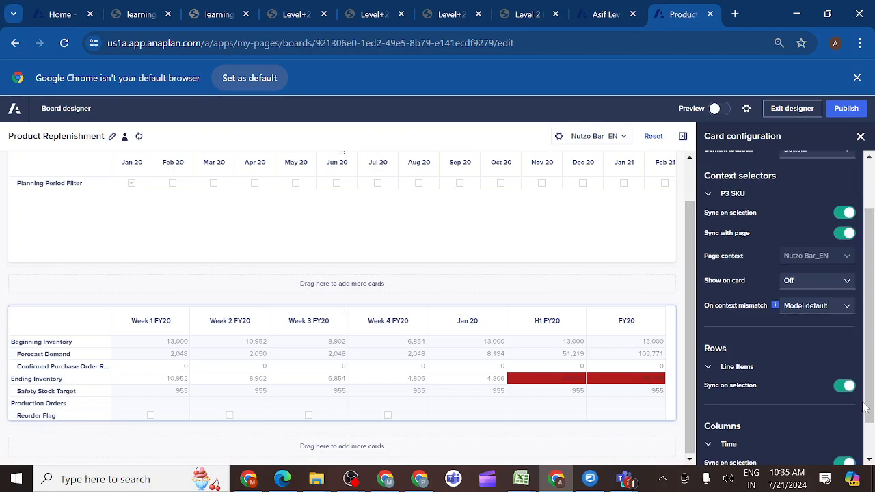
pyautogui.scroll(-1, 871, 424)
pyautogui.scroll(-1, 871, 426)
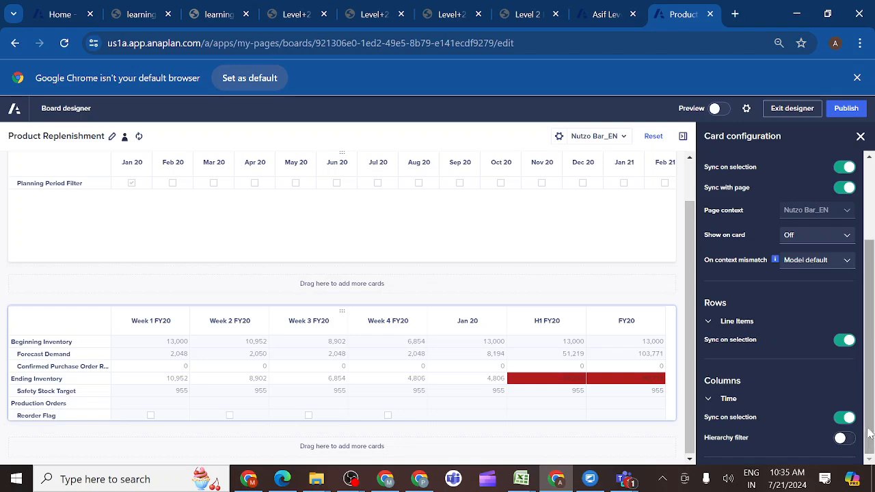
pyautogui.moveTo(872, 427); pyautogui.dragTo(873, 218)
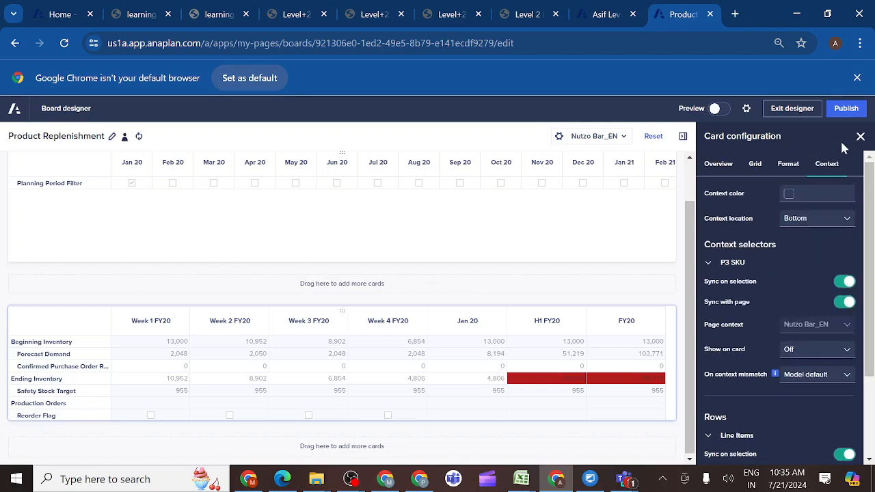
# - Publish the Product Replenishment page, and include Feb 20 in the Planning Period Filter with a page refresh
pyautogui.click(843, 110)
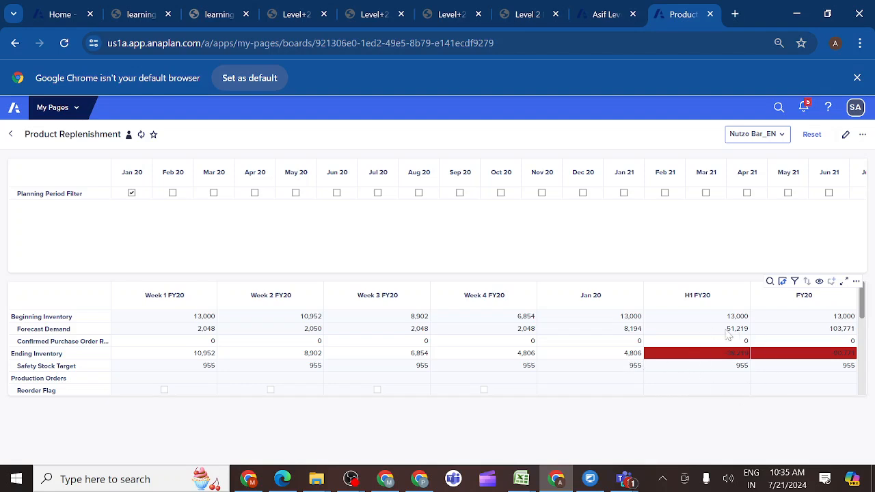
pyautogui.click(173, 195)
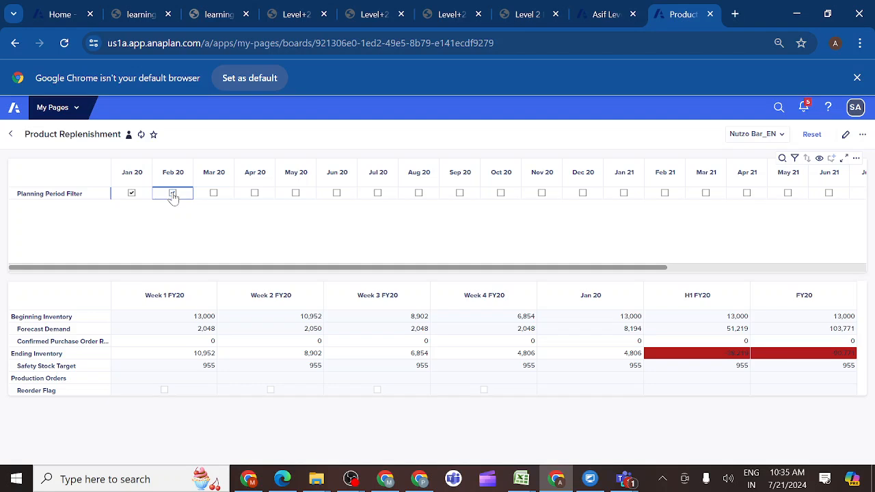
pyautogui.click(142, 134)
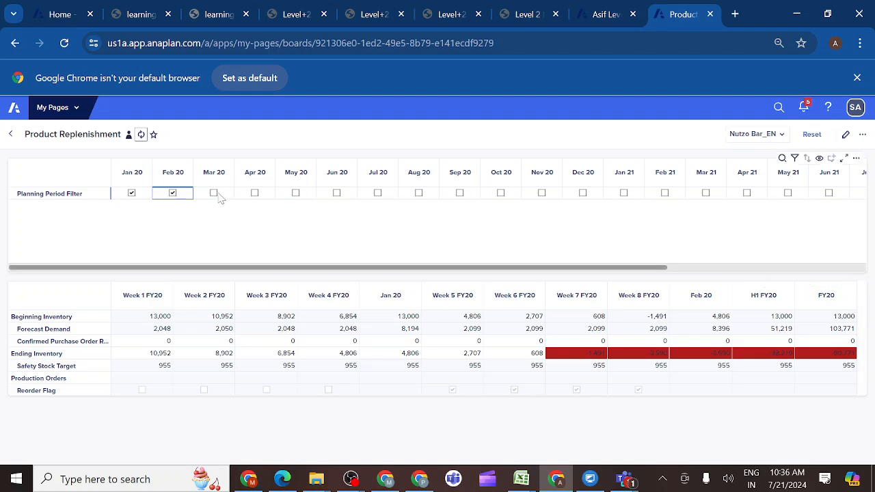
# - Clear Feb 20 from the Planning Period Filter with a page refresh, and select Feb 20 again
pyautogui.click(141, 135)
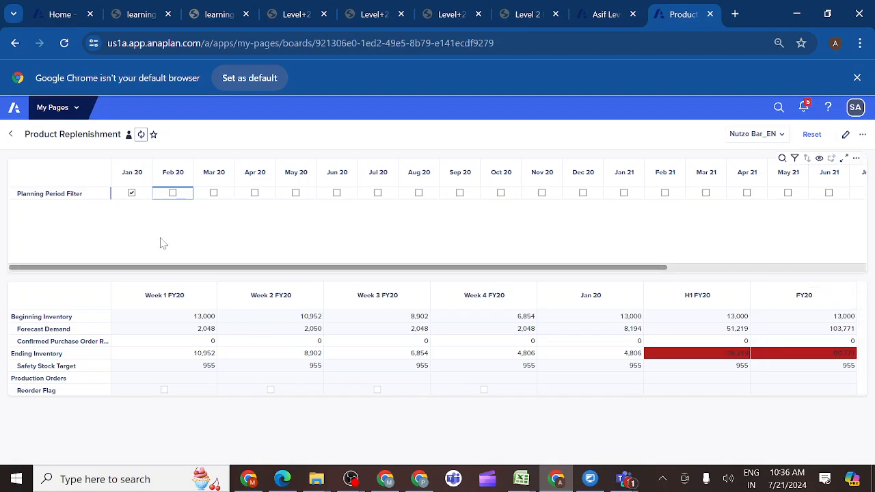
pyautogui.click(173, 194)
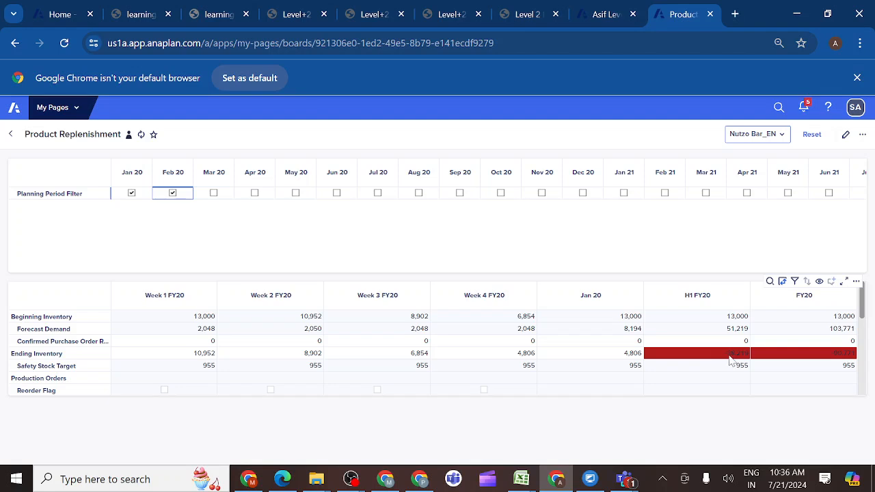
pyautogui.click(615, 358)
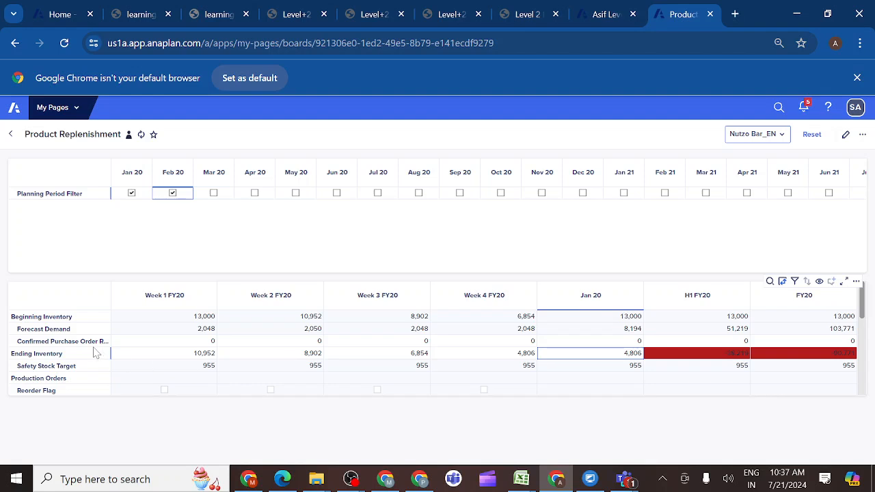
pyautogui.click(171, 345)
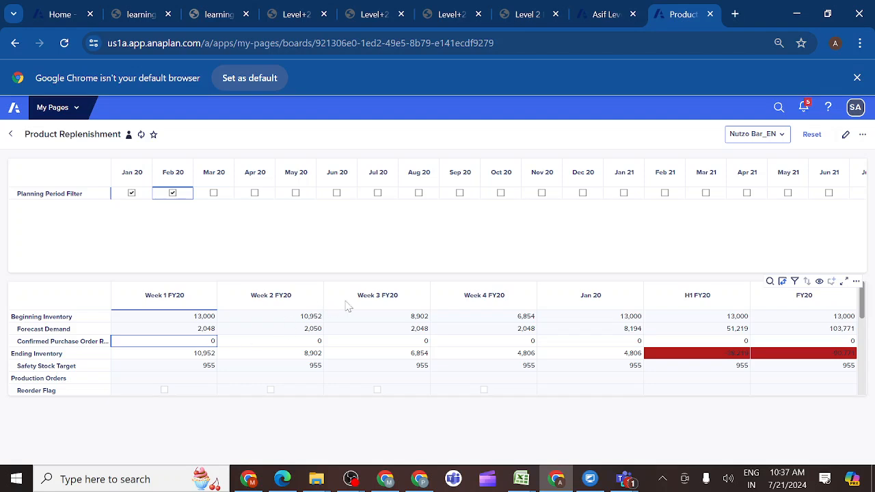
# - Open the INV01 Inventory Ordering module in the model and enable Submit Purchase Order Request? for Week 1 FY20
pyautogui.click(599, 15)
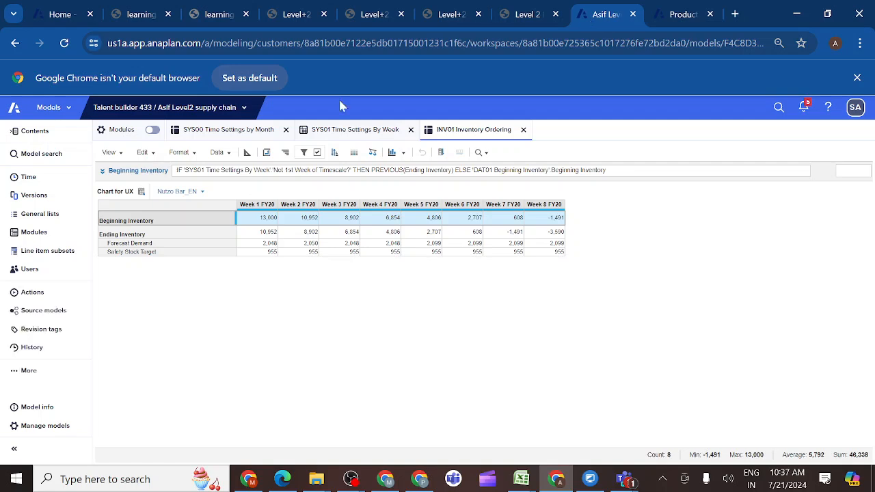
pyautogui.click(47, 236)
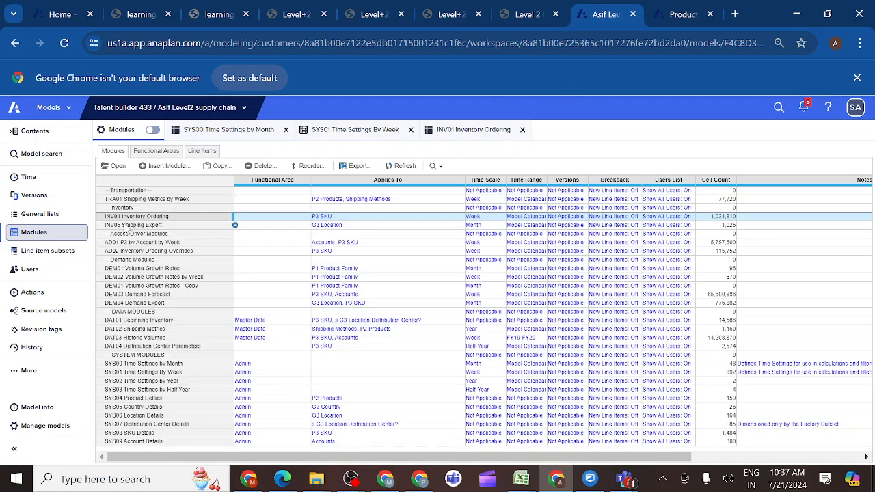
pyautogui.click(113, 166)
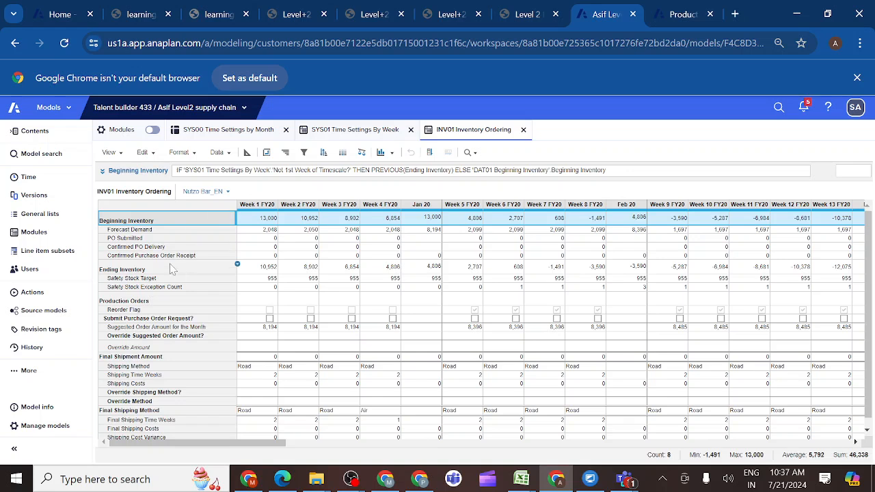
pyautogui.click(271, 319)
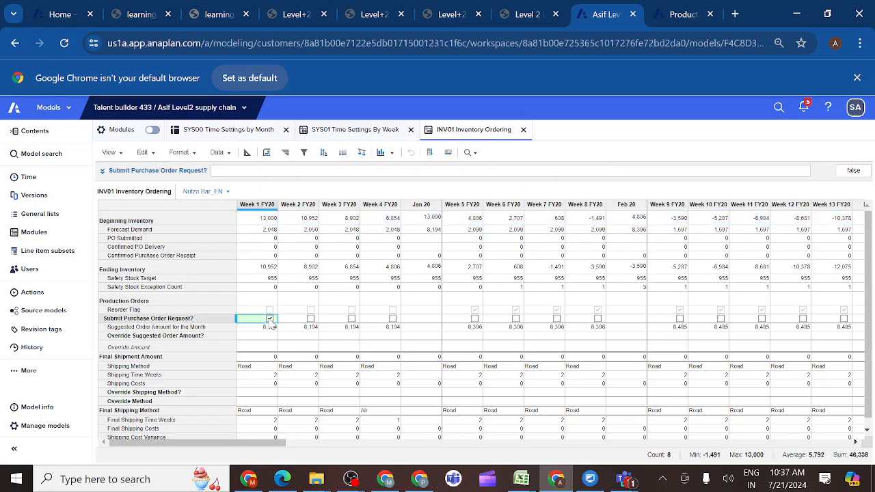
pyautogui.click(270, 320)
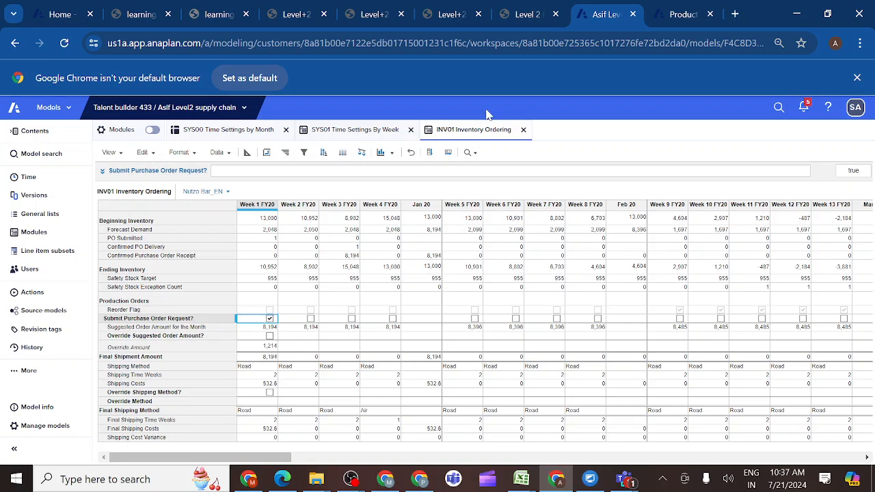
# - Return to the published Product Replenishment page and refresh its data
pyautogui.click(675, 19)
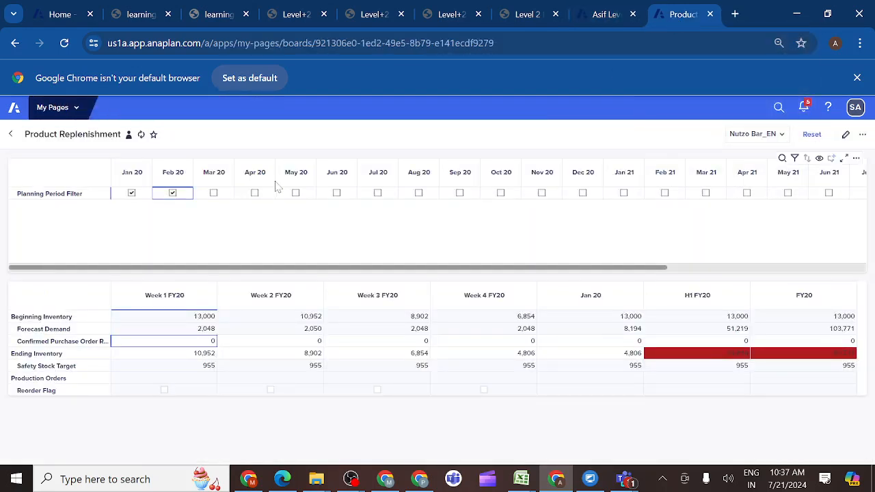
pyautogui.click(141, 136)
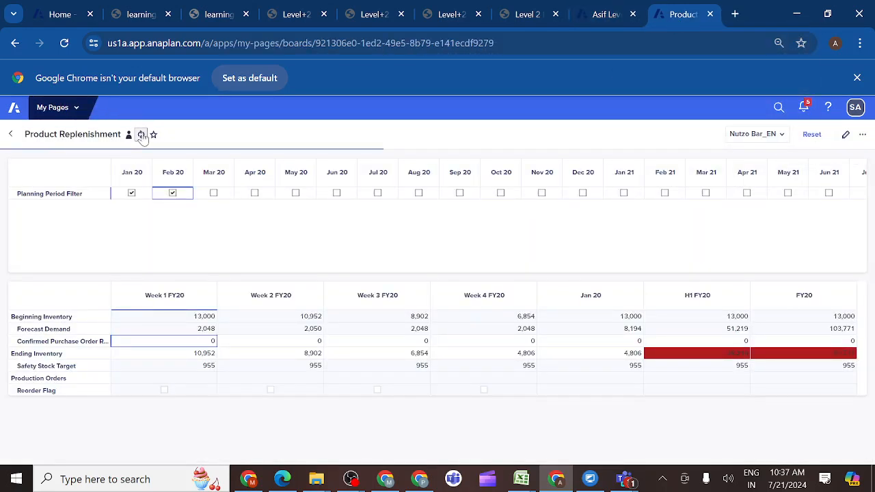
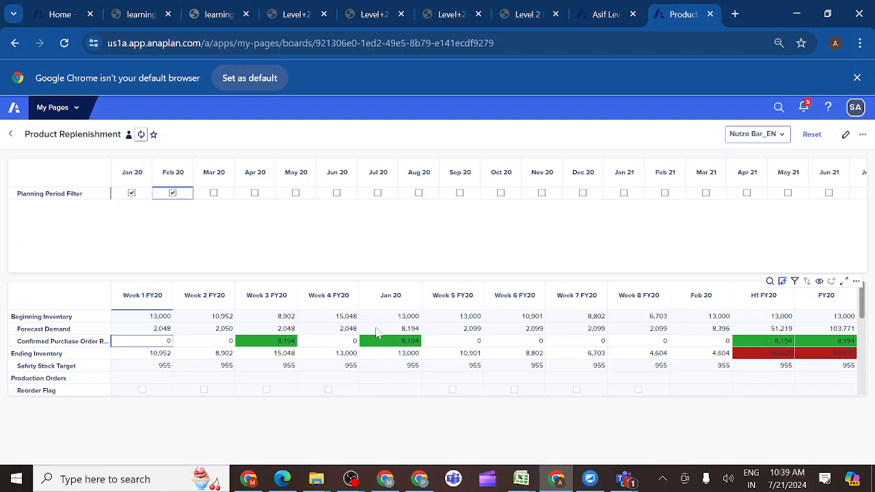
# - Check the chart requirement in the Level 2 activity, and add a chart card below the inventory grid on the Product Replenishment page
pyautogui.click(545, 19)
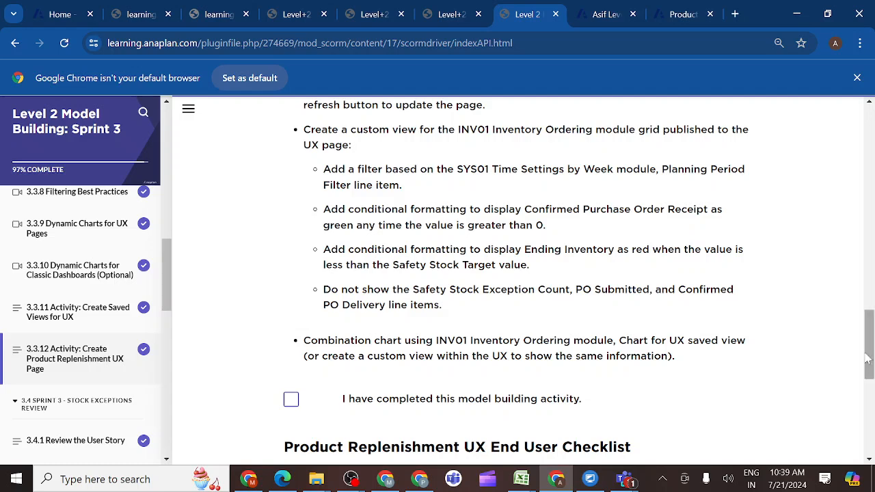
pyautogui.click(676, 20)
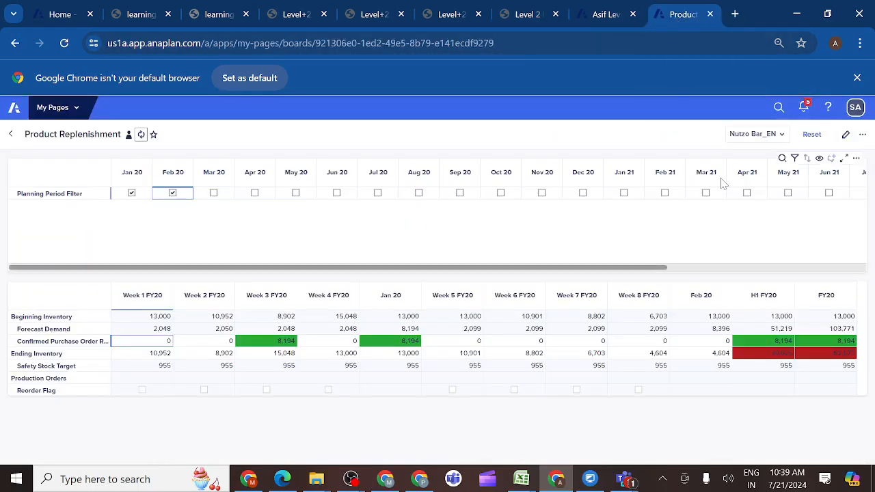
pyautogui.click(846, 134)
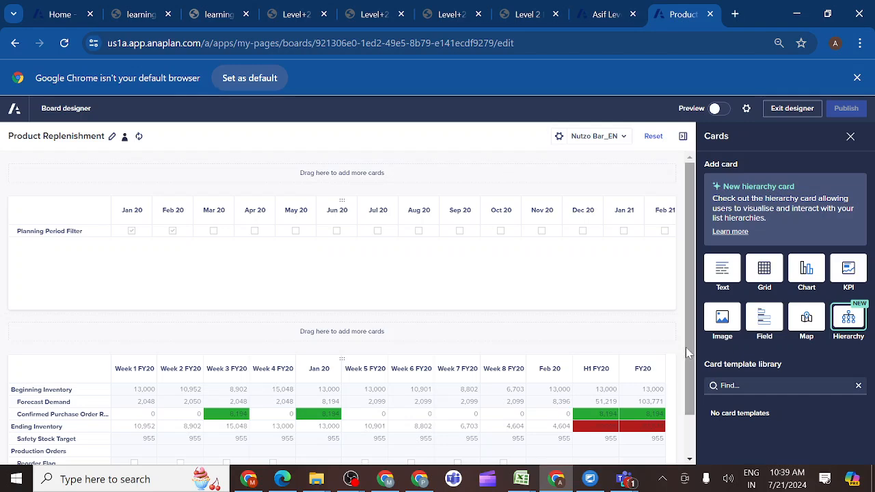
pyautogui.moveTo(692, 358); pyautogui.dragTo(692, 427)
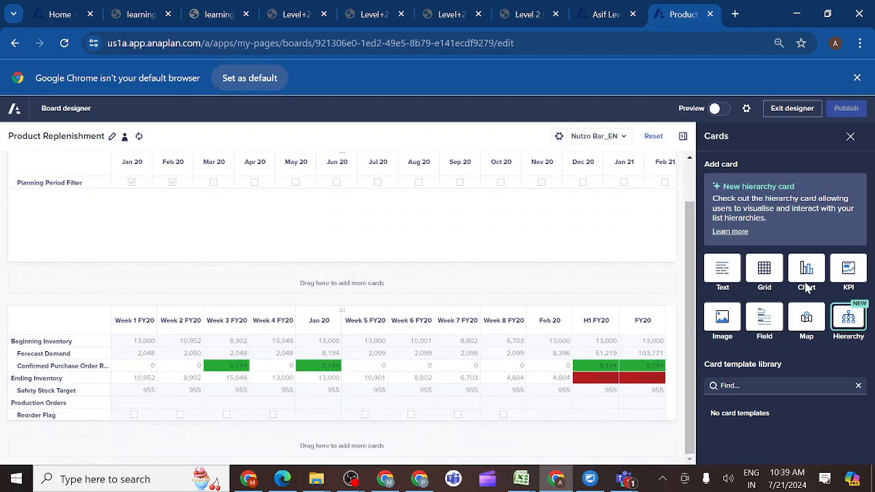
pyautogui.moveTo(665, 387); pyautogui.dragTo(423, 452)
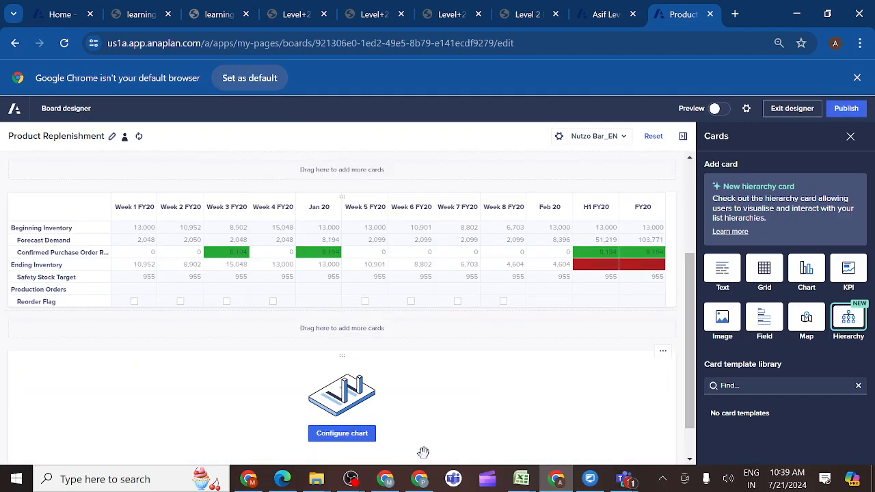
pyautogui.click(343, 435)
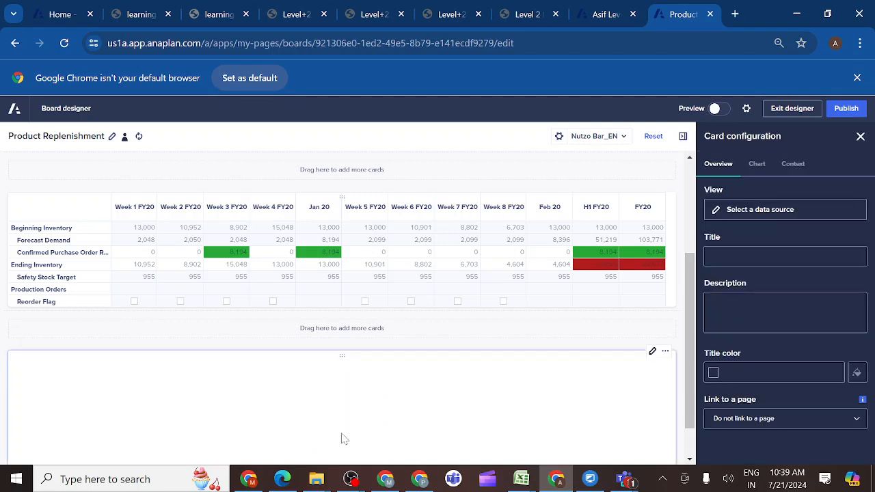
# - Set the chart card's data source to the Chart for UX saved view of the INV01 Inventory Ordering module
pyautogui.click(747, 210)
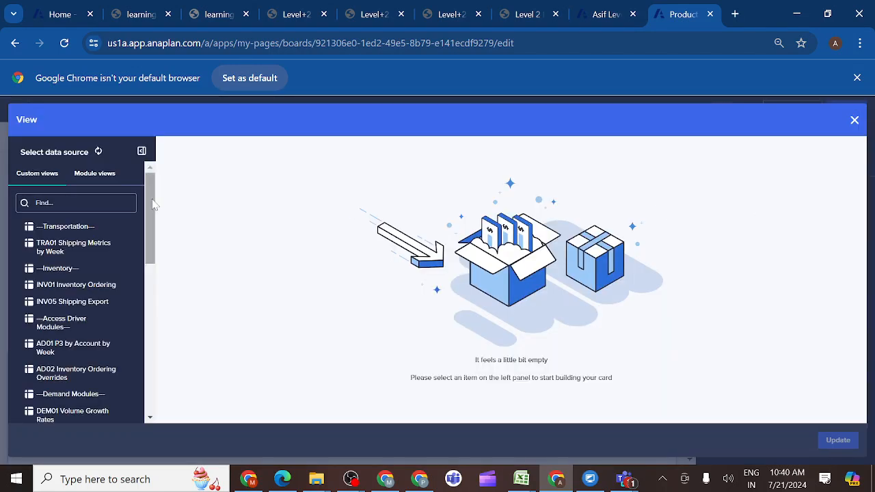
pyautogui.click(98, 179)
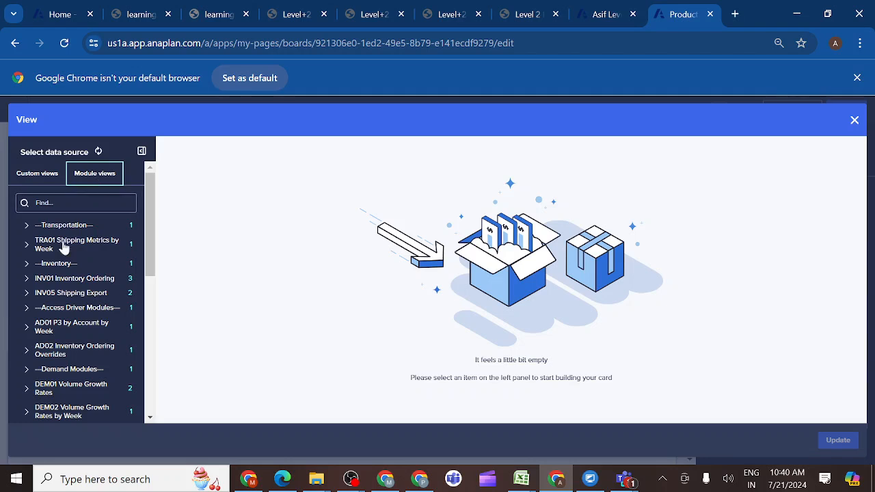
pyautogui.click(28, 279)
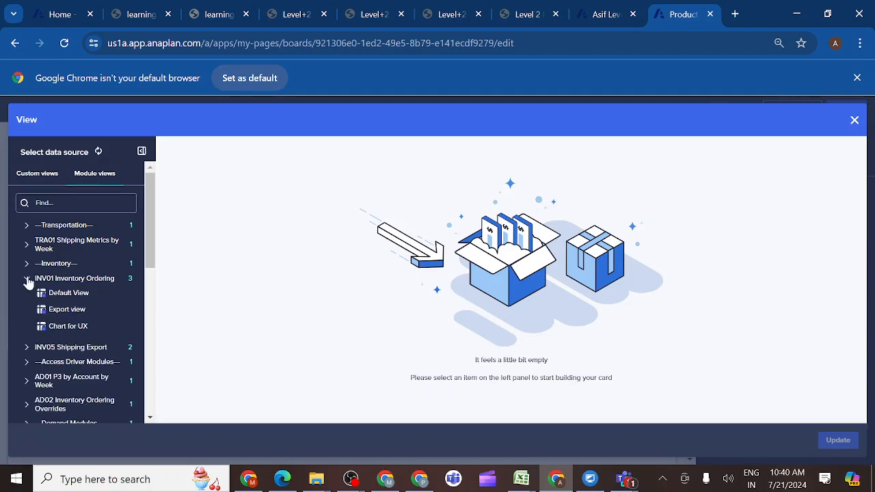
pyautogui.click(59, 328)
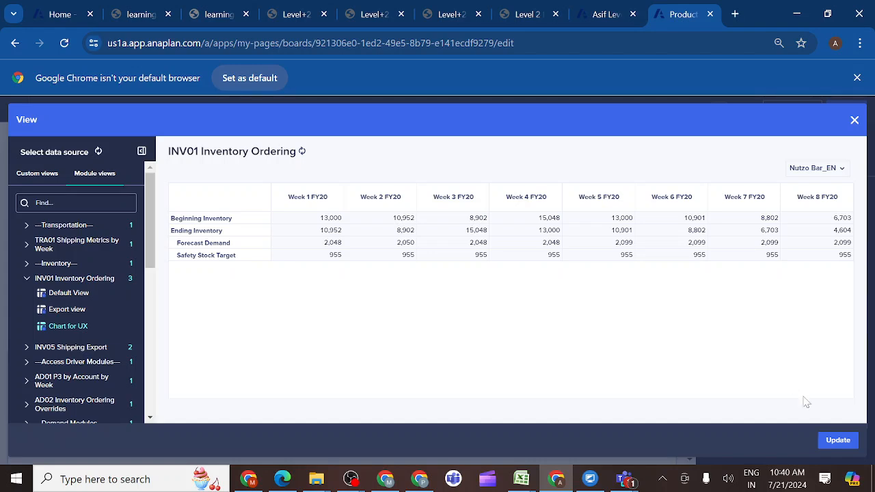
pyautogui.click(837, 441)
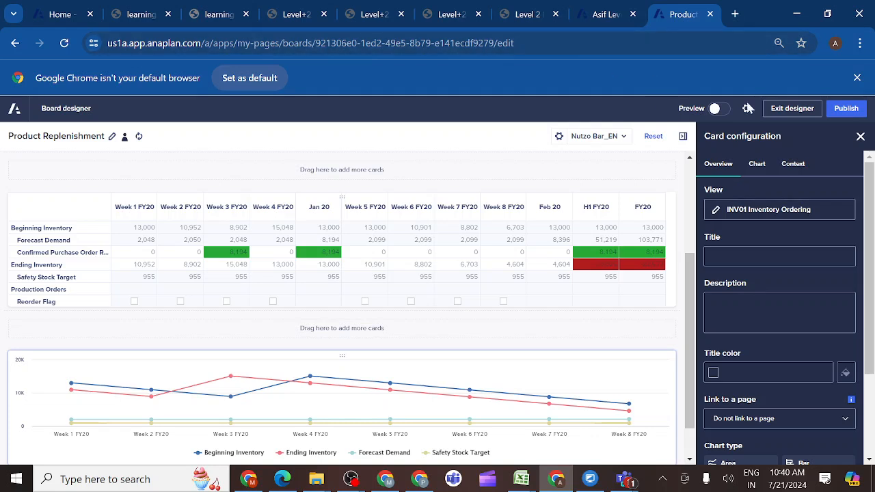
# - Examine the chart card's chart types, series settings and context options for P3 SKU, Line Items and Time
pyautogui.scroll(-2, 869, 209)
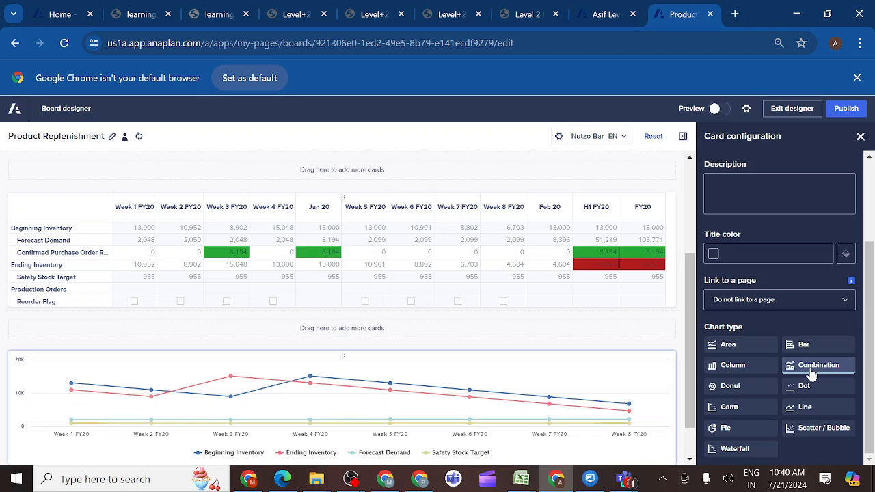
pyautogui.moveTo(873, 304); pyautogui.dragTo(870, 212)
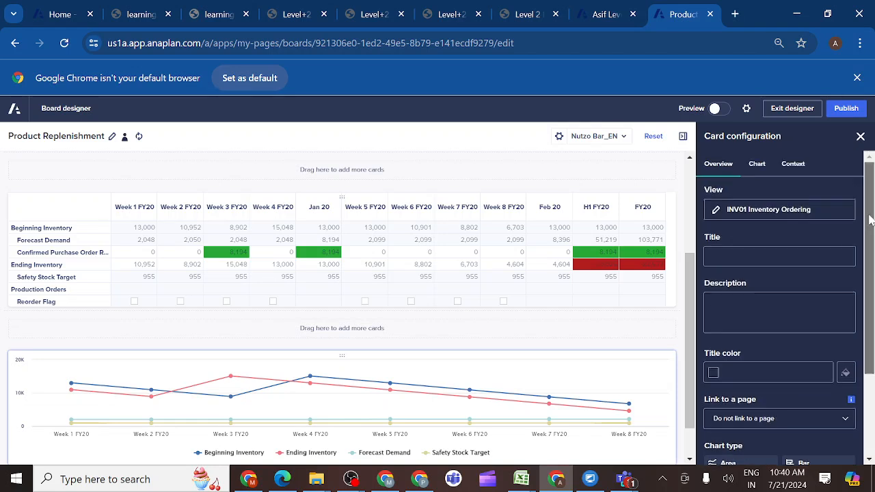
pyautogui.click(758, 168)
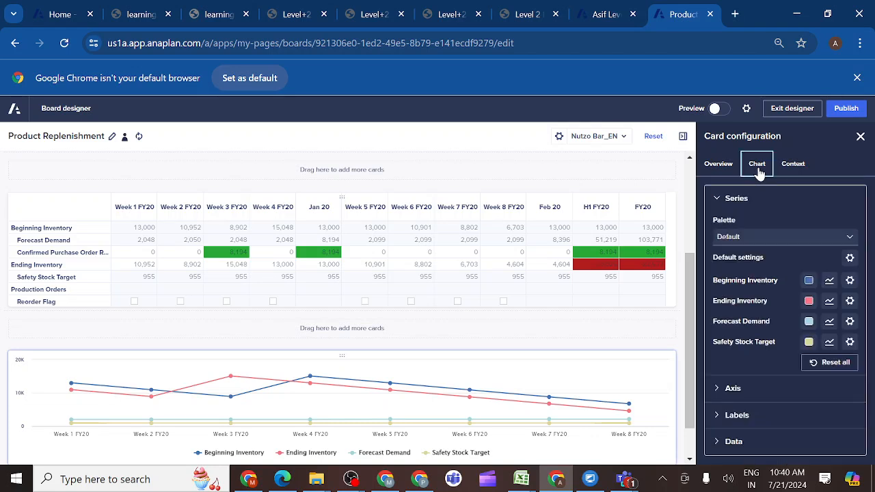
pyautogui.click(797, 169)
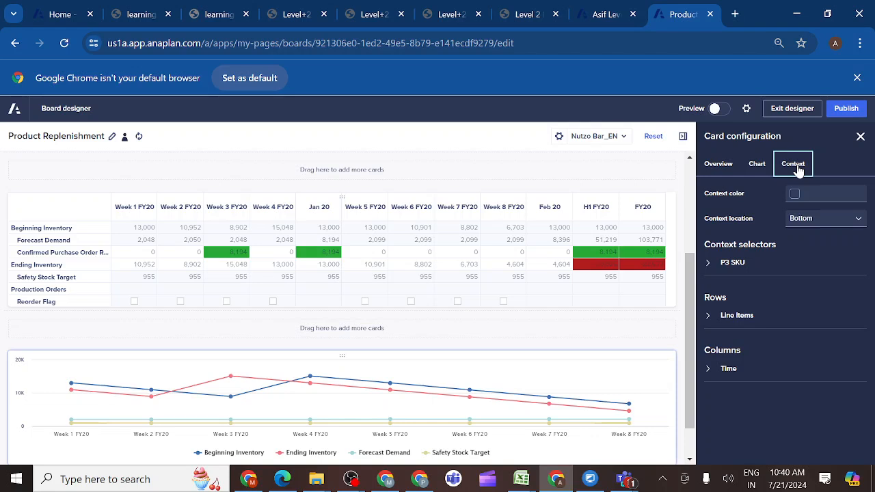
pyautogui.click(709, 264)
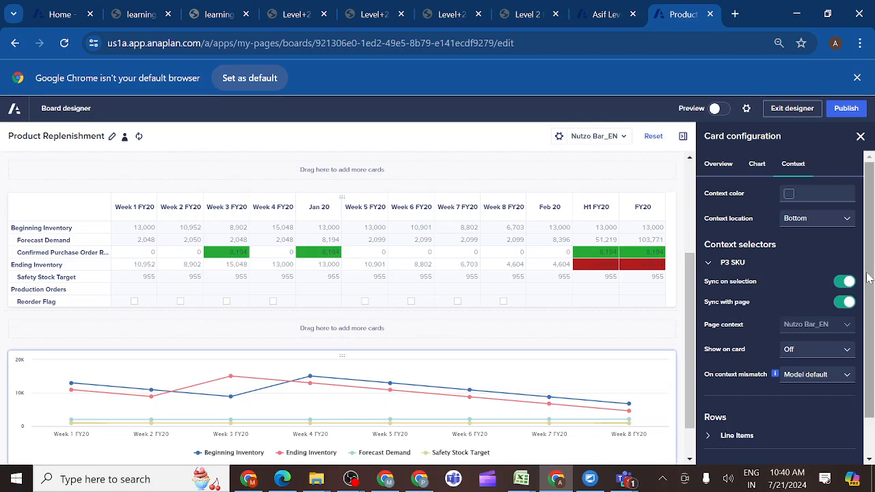
pyautogui.scroll(-2, 869, 328)
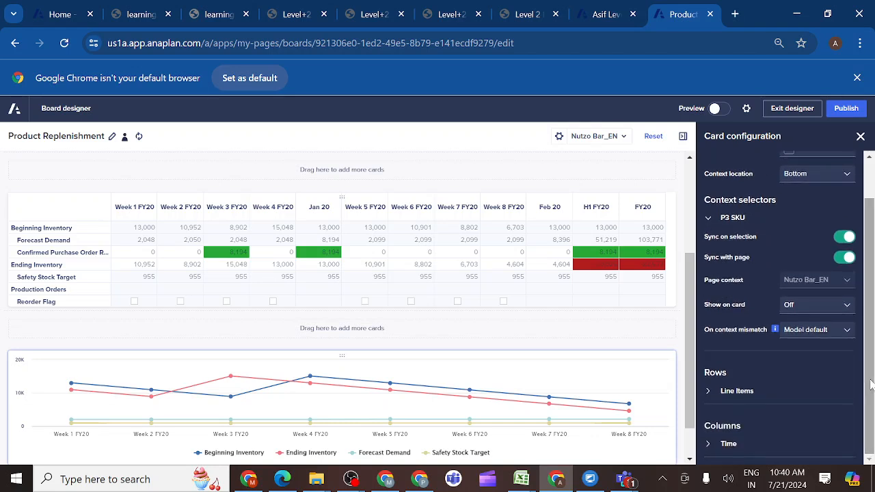
pyautogui.click(709, 393)
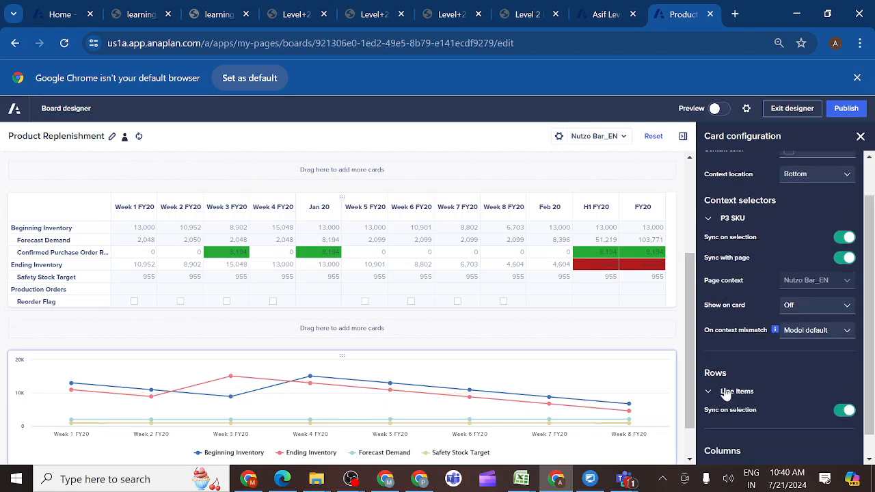
pyautogui.scroll(-1, 866, 372)
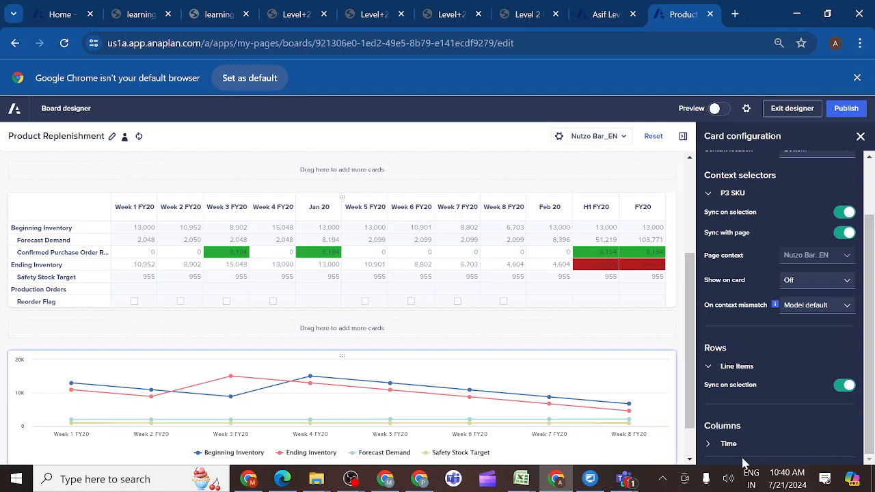
pyautogui.click(707, 445)
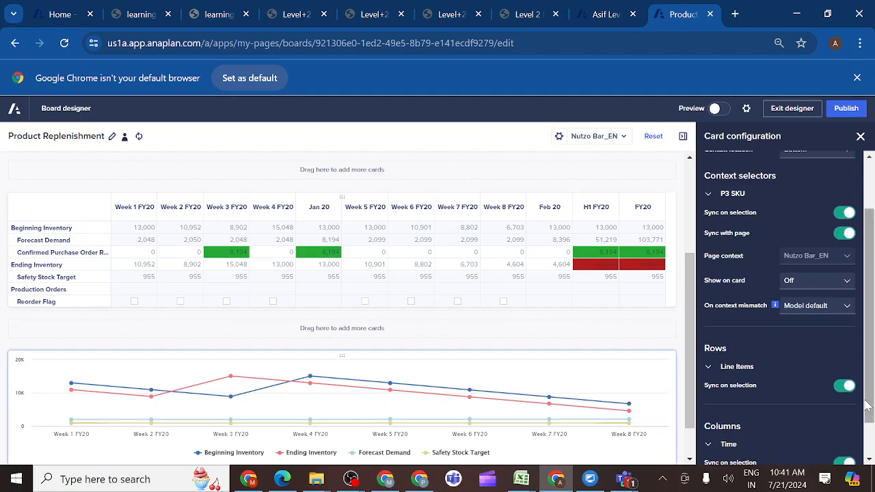
pyautogui.scroll(-2, 870, 456)
pyautogui.scroll(5, 848, 434)
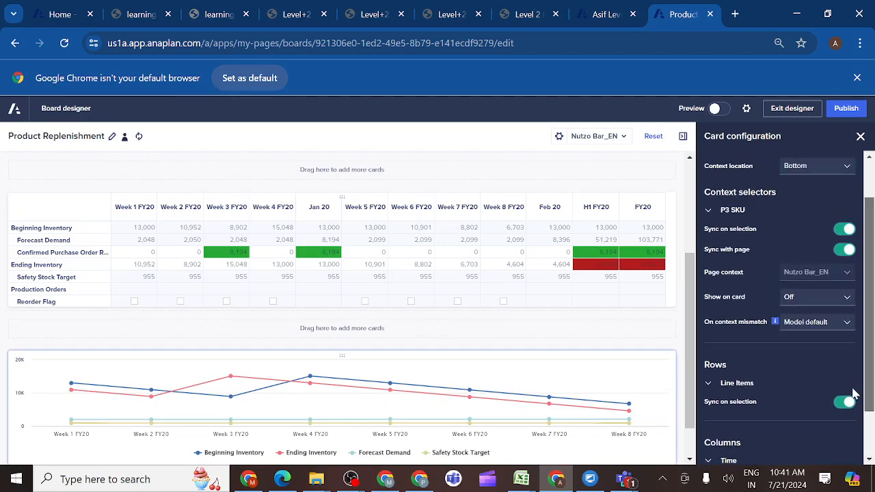
# - Publish the Product Replenishment page with the chart and compare it with the page mock-up in the Level 2 activity
pyautogui.click(842, 110)
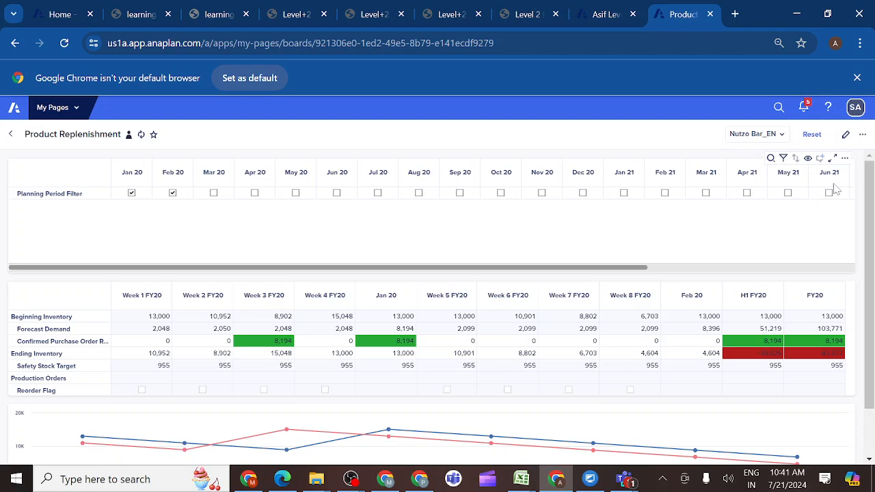
pyautogui.click(546, 15)
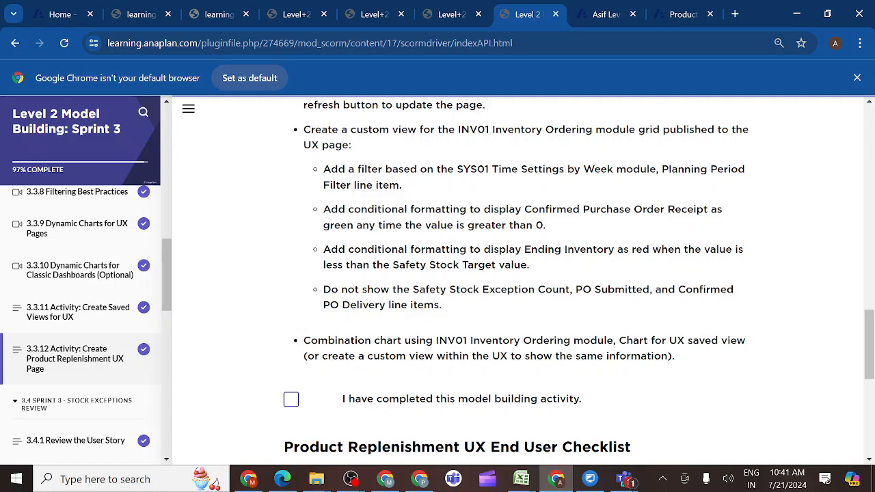
pyautogui.moveTo(871, 373); pyautogui.dragTo(851, 223)
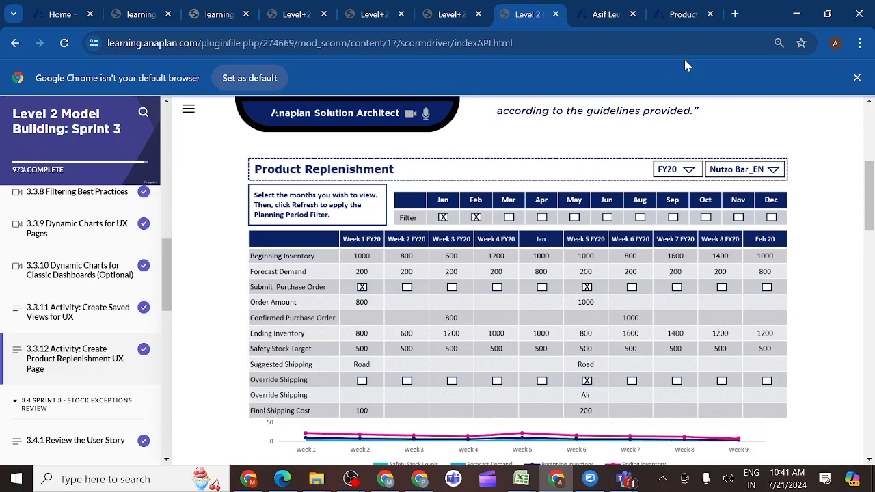
pyautogui.click(675, 21)
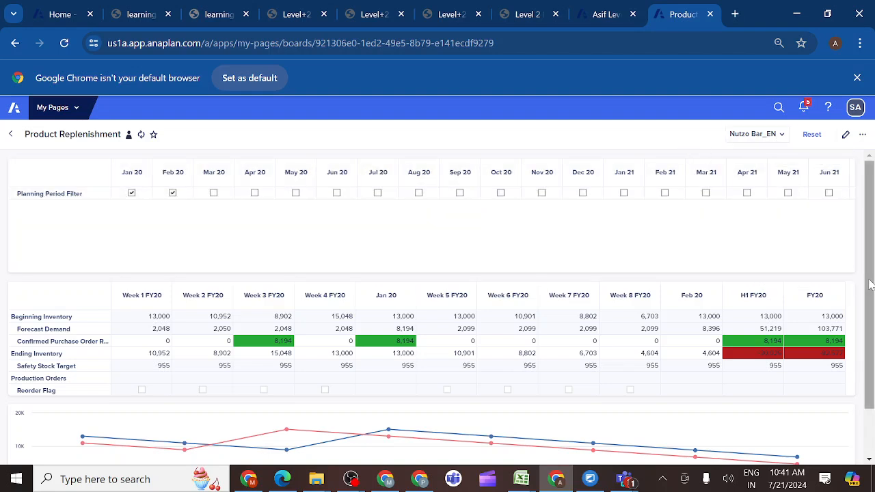
pyautogui.scroll(-1, 871, 285)
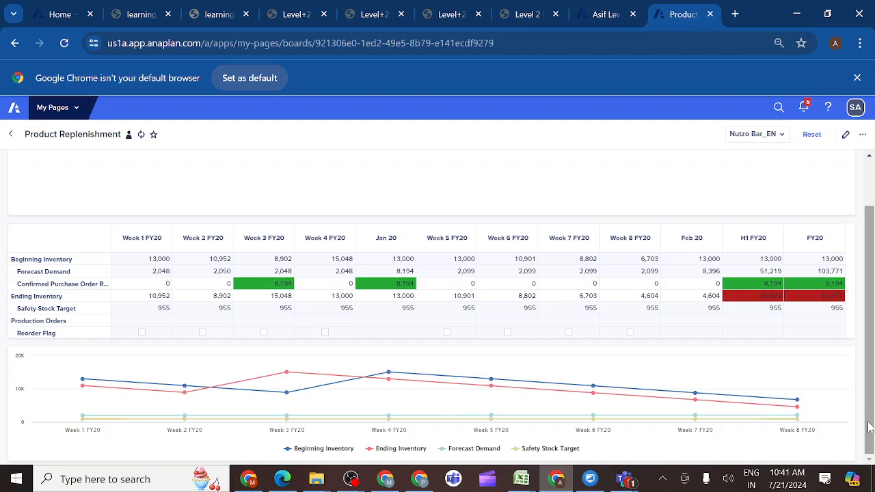
# - Edit the page to enable the Hierarchy filter for the chart card's Time columns, and publish the page again
pyautogui.click(846, 134)
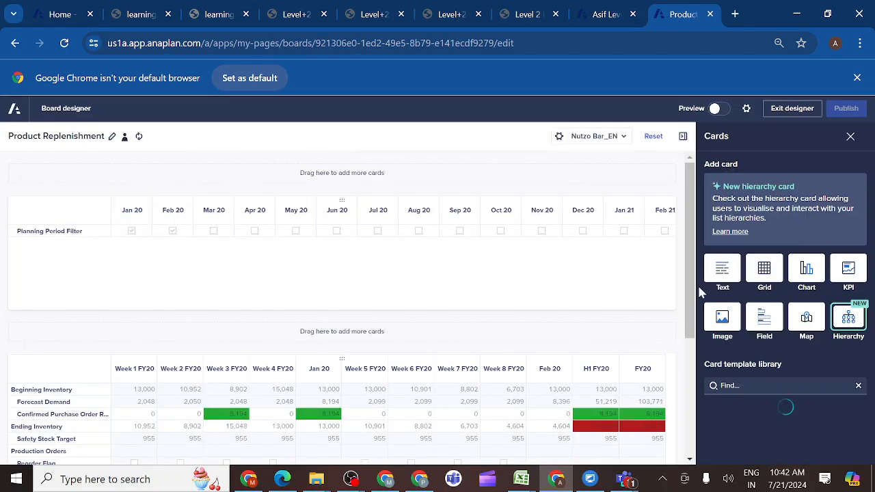
pyautogui.moveTo(698, 302); pyautogui.dragTo(696, 380)
pyautogui.moveTo(692, 310); pyautogui.dragTo(633, 367)
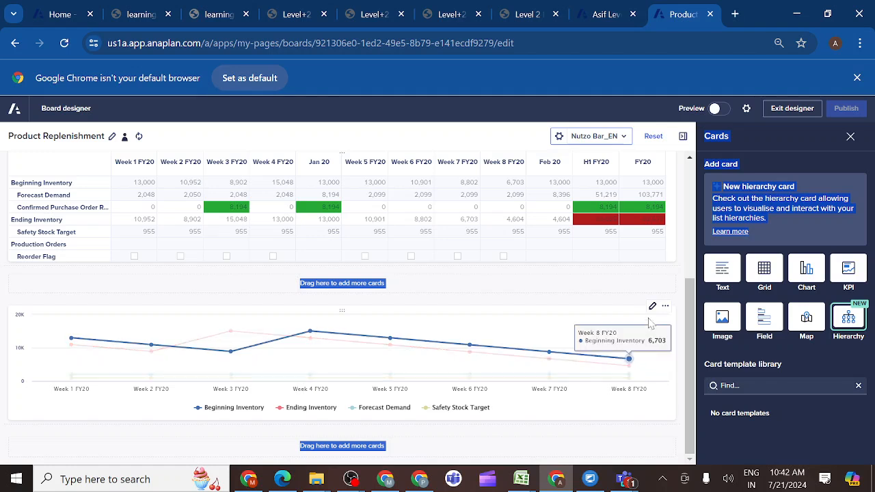
pyautogui.click(652, 306)
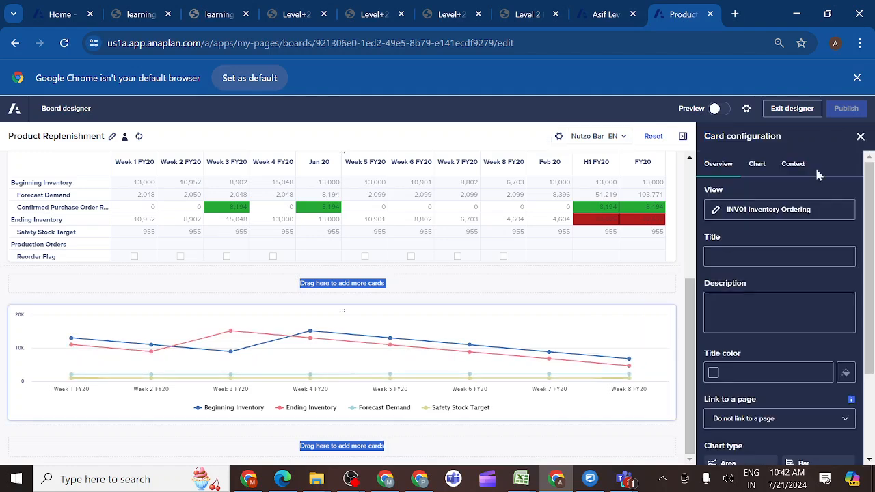
pyautogui.click(794, 165)
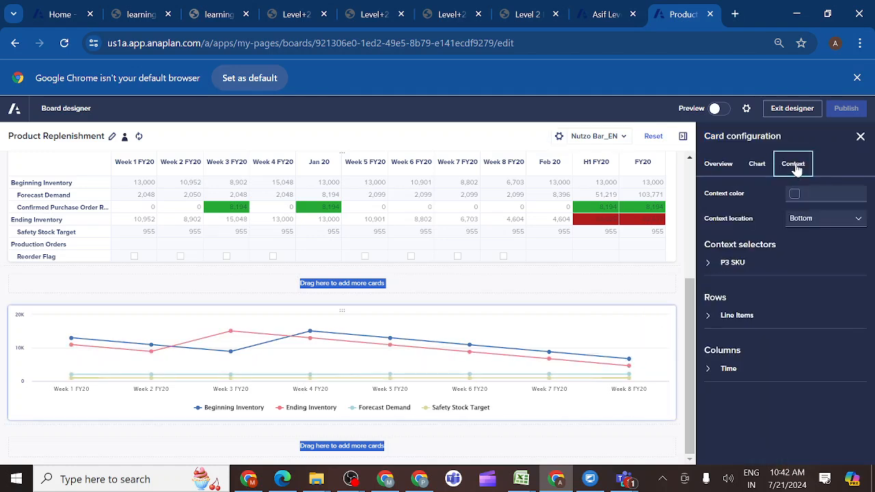
pyautogui.click(711, 370)
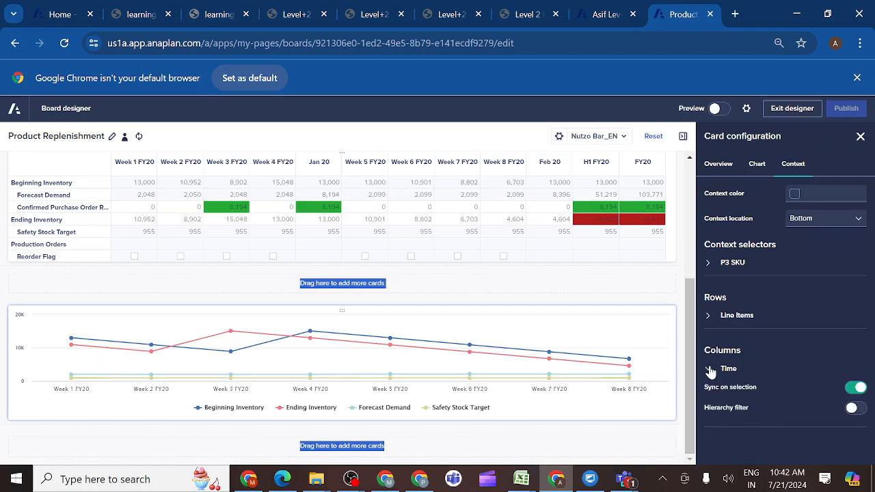
pyautogui.click(853, 409)
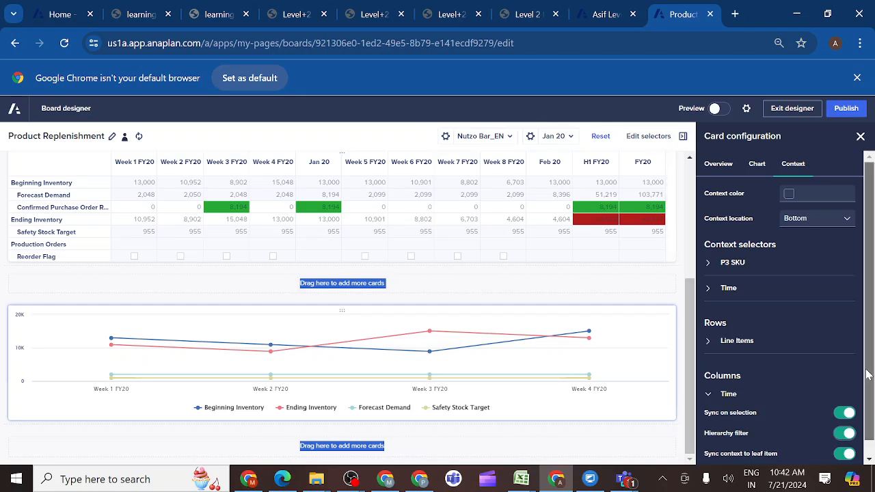
pyautogui.scroll(-1, 867, 375)
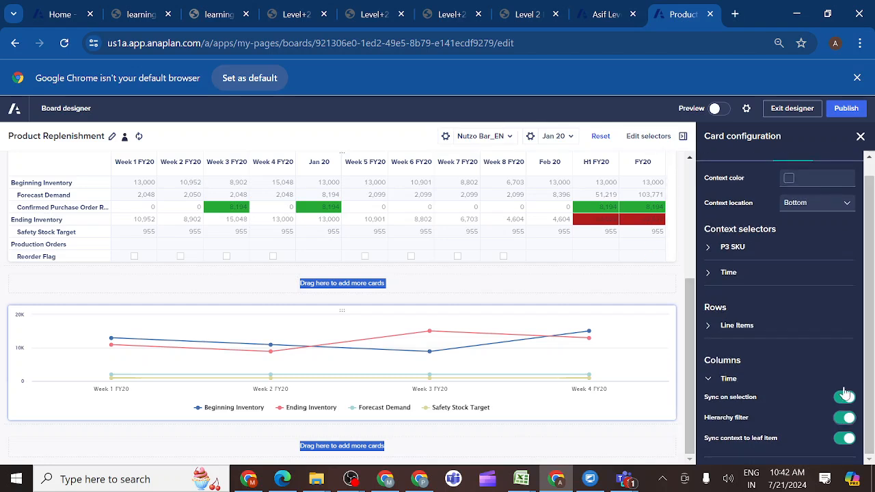
pyautogui.click(839, 110)
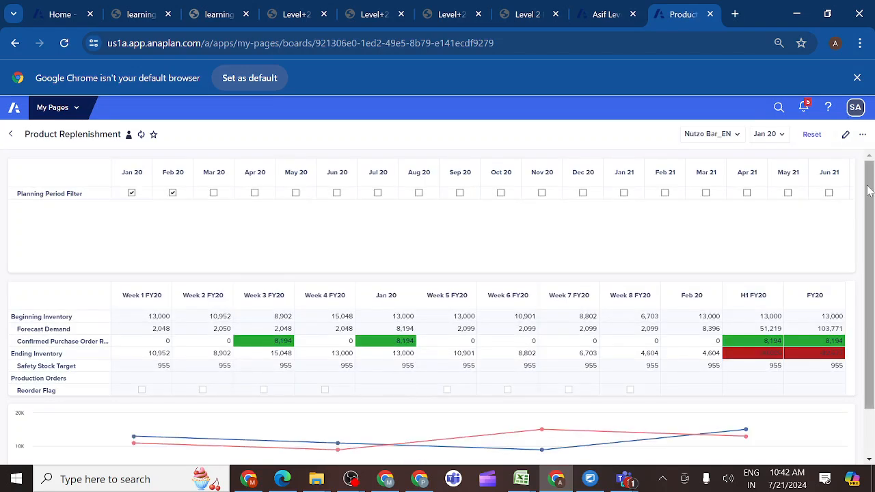
# - Set the page's time selector to Week 1 FY20 and check the chart, and set the selector to FY20
pyautogui.scroll(-2, 868, 198)
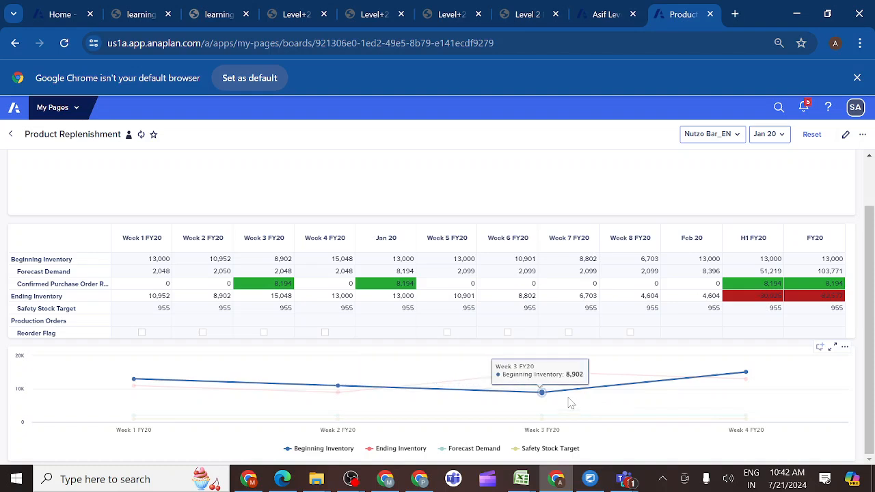
pyautogui.click(782, 140)
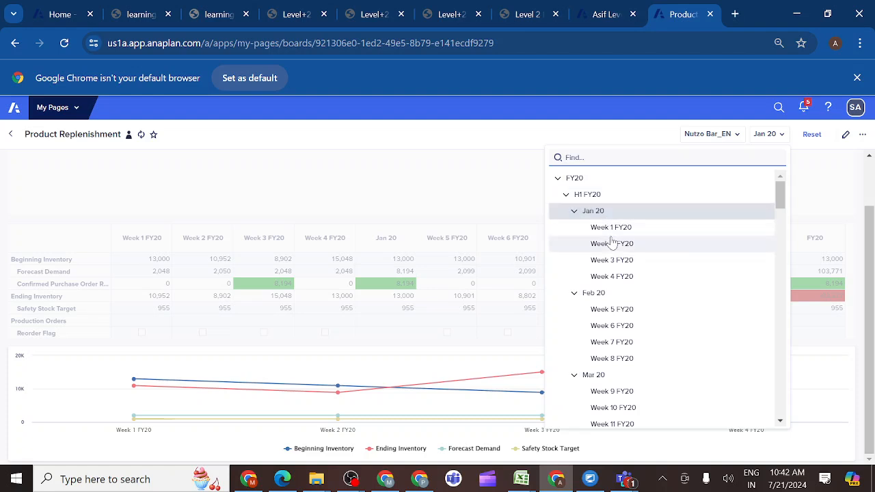
pyautogui.click(612, 228)
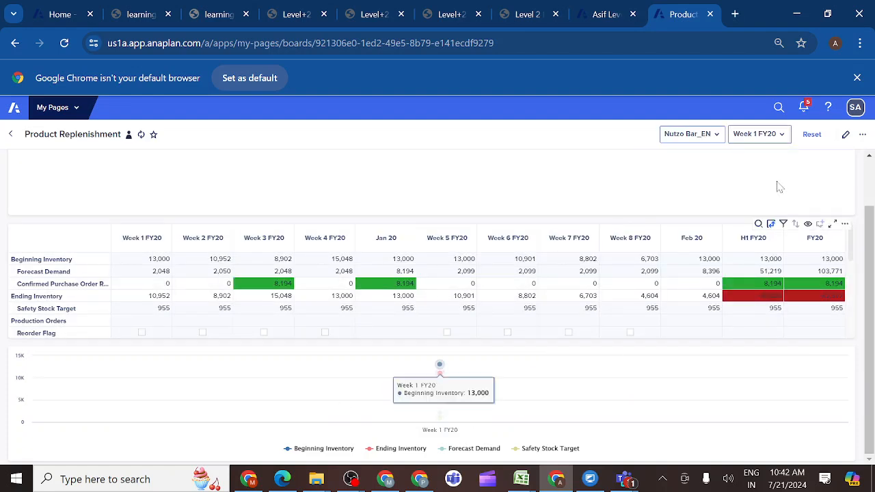
pyautogui.click(783, 136)
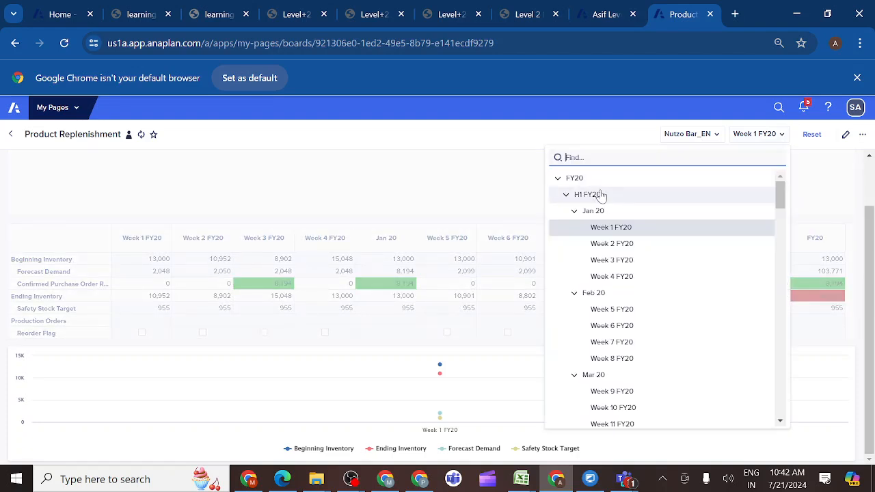
pyautogui.click(575, 178)
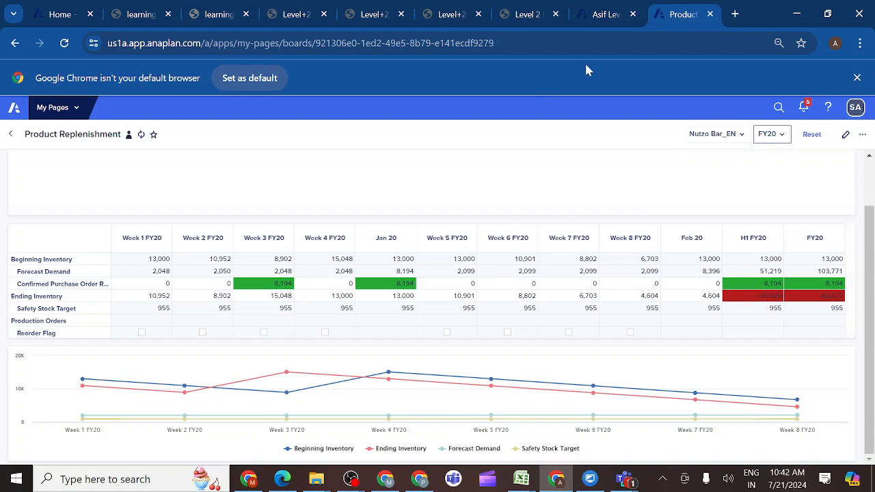
# - Compare the page with the activity's mock-up and copy "select the months they want to view and click the refresh button to update the page."
pyautogui.click(546, 15)
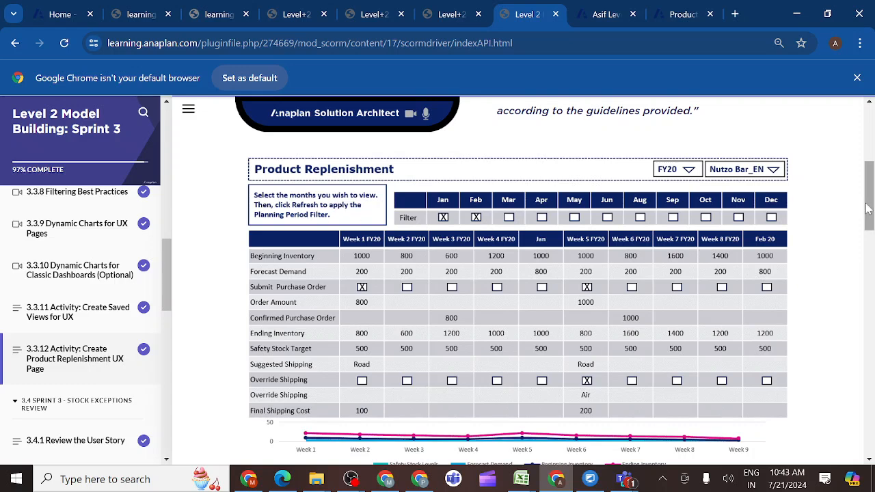
pyautogui.moveTo(869, 210); pyautogui.dragTo(869, 215)
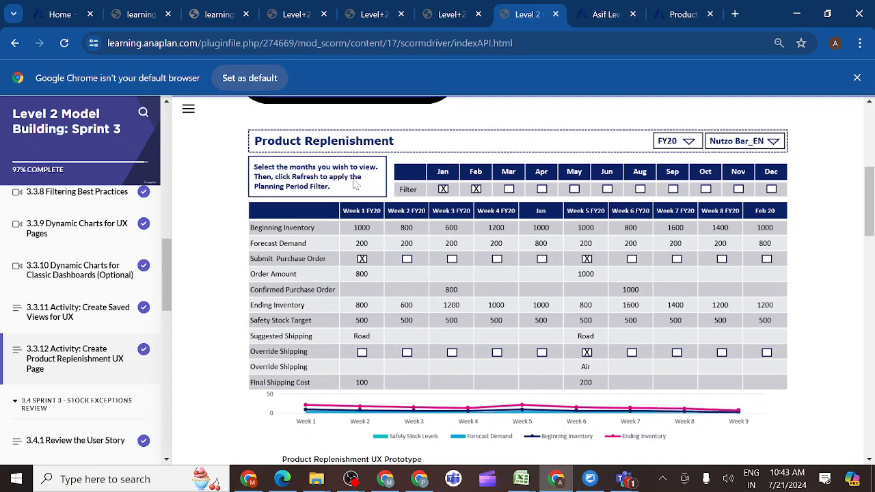
pyautogui.click(676, 16)
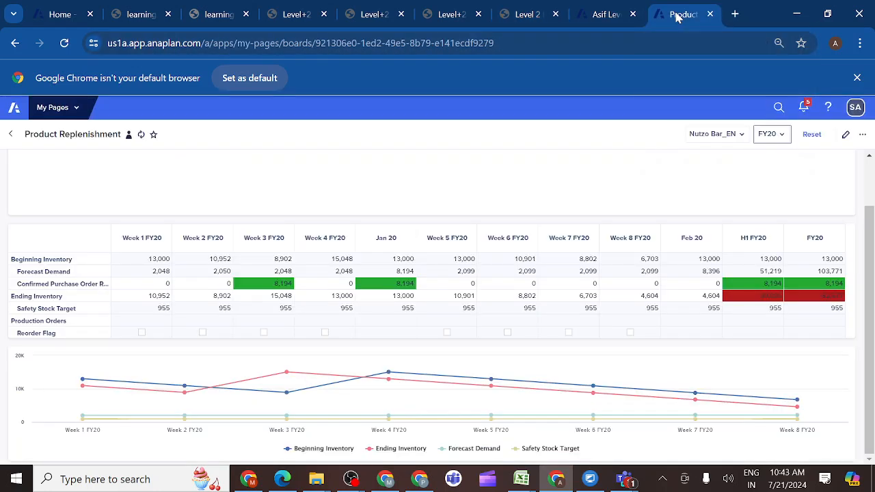
pyautogui.click(545, 18)
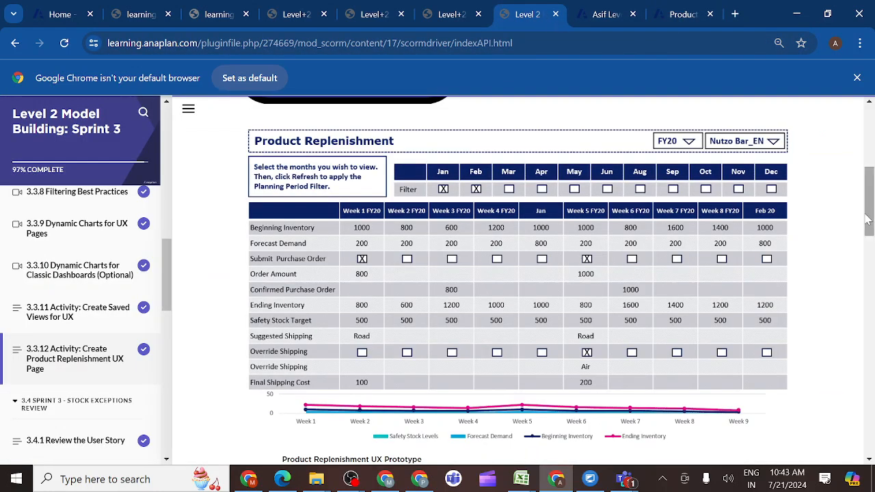
pyautogui.moveTo(867, 219); pyautogui.dragTo(865, 314)
pyautogui.scroll(-1, 865, 316)
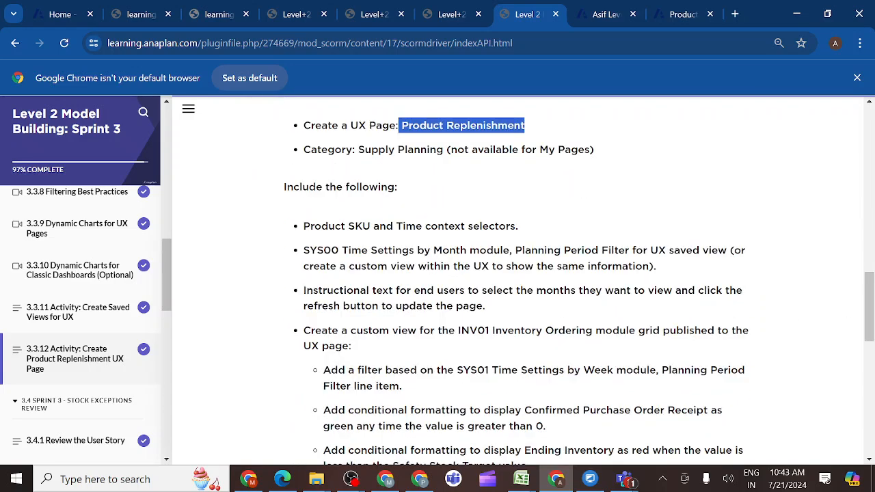
pyautogui.moveTo(481, 293); pyautogui.dragTo(508, 323)
pyautogui.hotkey('ctrl', 'c')
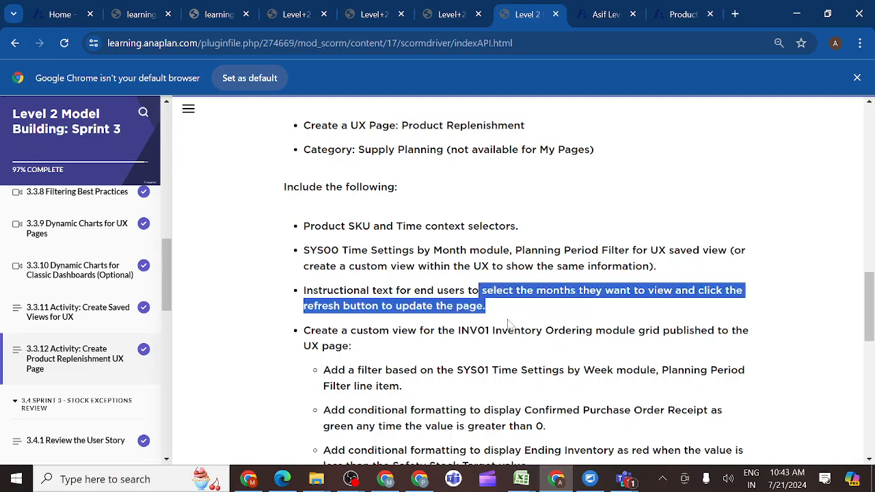
# - Edit the Product Replenishment page to add a text card beside the Planning Period Filter grid, containing the copied instruction text
pyautogui.click(685, 15)
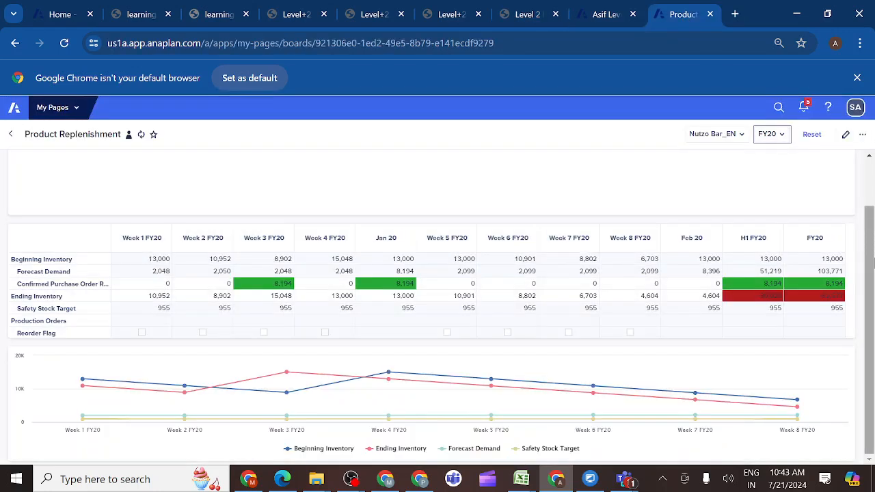
pyautogui.scroll(2, 873, 263)
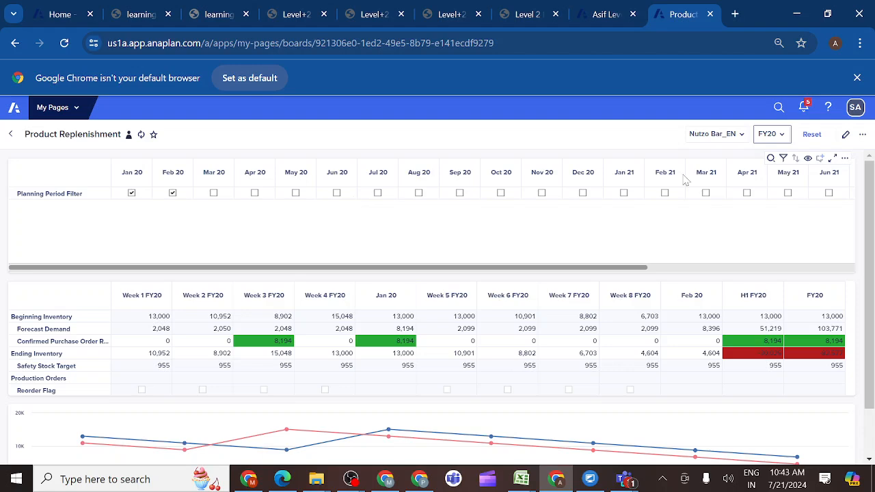
pyautogui.click(846, 135)
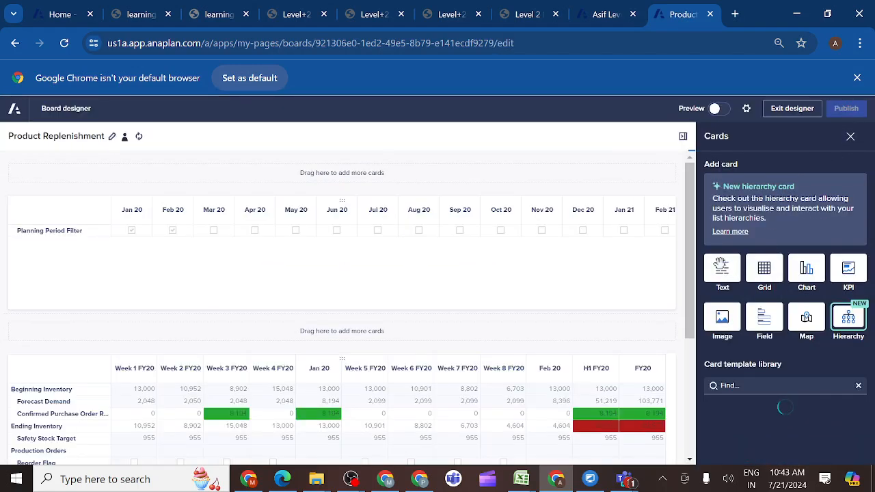
pyautogui.moveTo(348, 251); pyautogui.dragTo(80, 264)
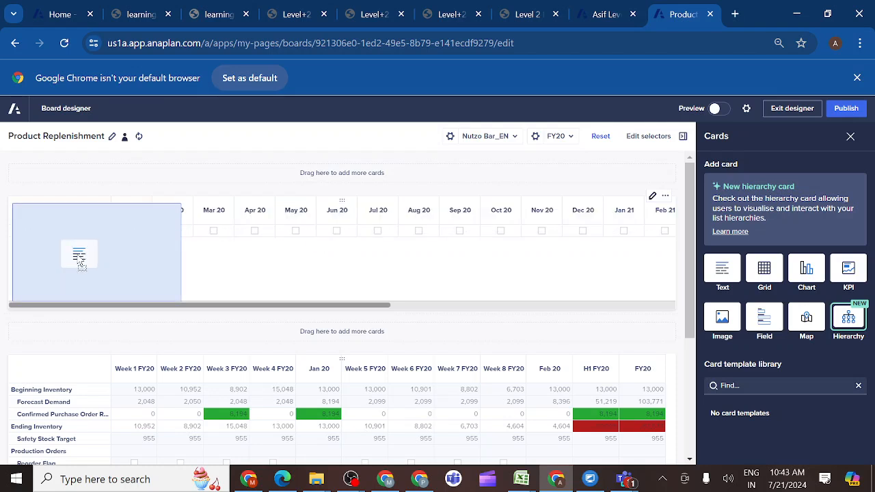
pyautogui.moveTo(80, 264); pyautogui.dragTo(78, 260)
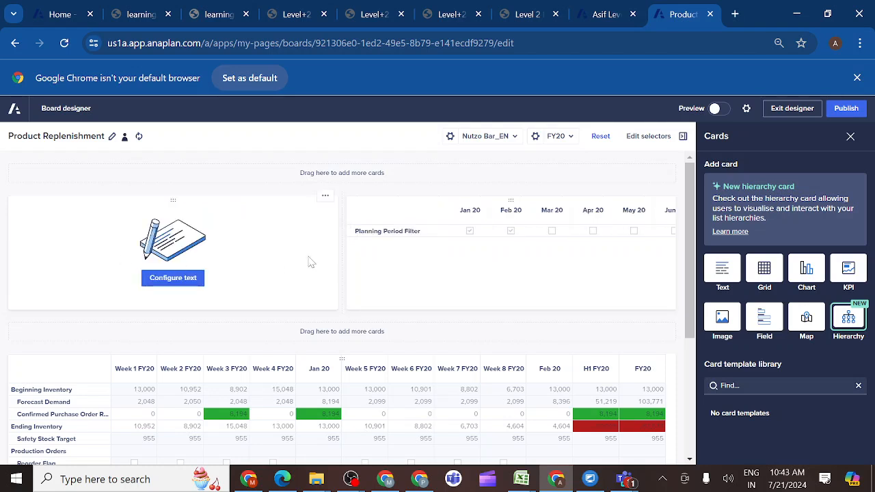
pyautogui.click(173, 280)
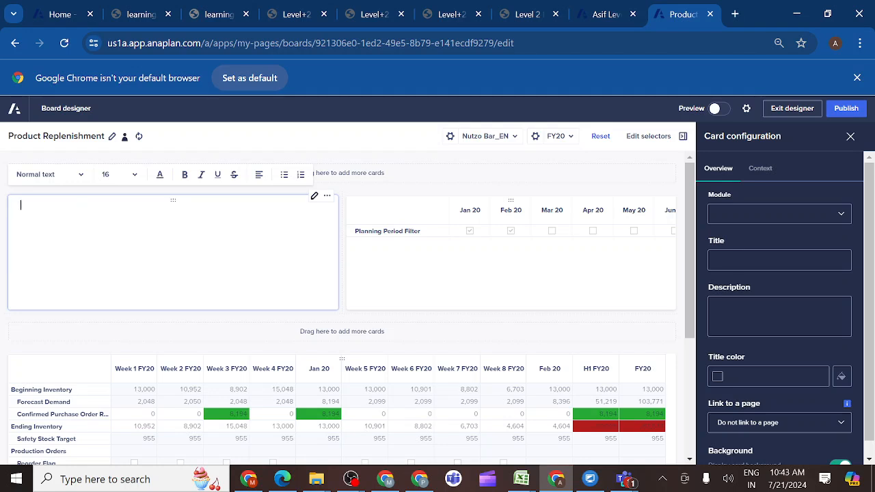
pyautogui.hotkey('ctrl', 'v')
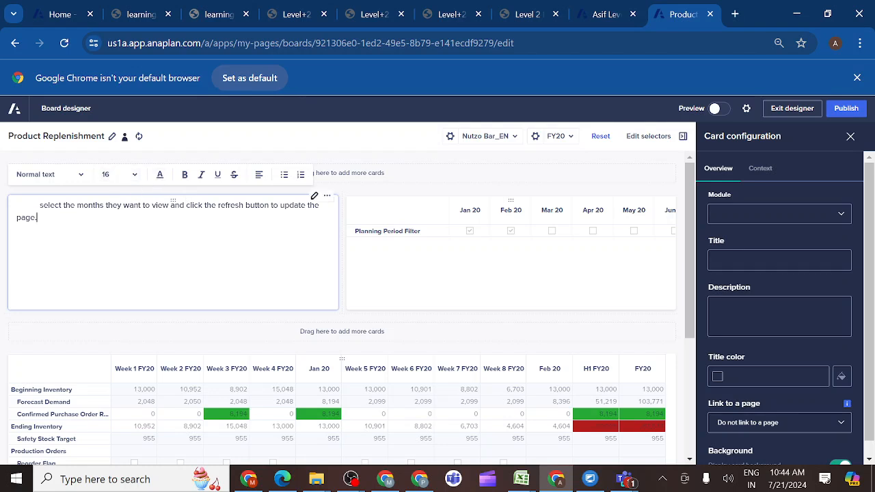
# - Colour all of the text card's instruction text light blue and make it bold
pyautogui.hotkey('shift', 'Left')
pyautogui.hotkey('shift', 'Left')
pyautogui.hotkey('shift', 'Left')
pyautogui.hotkey('shift', 'Left')
pyautogui.hotkey('shift', 'Left')
pyautogui.hotkey('shift', 'Up')
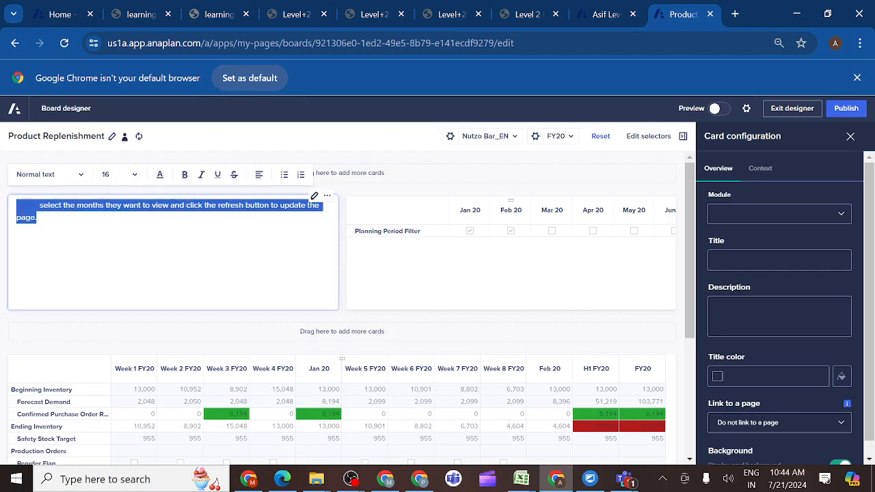
pyautogui.click(160, 176)
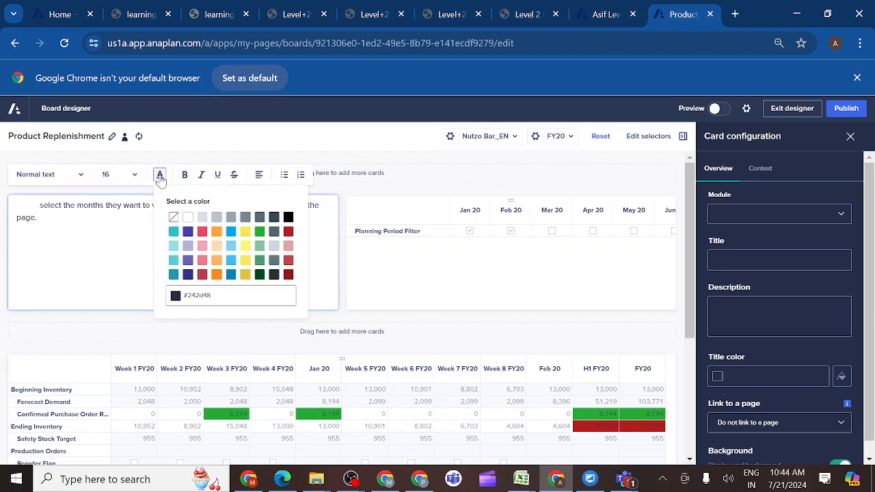
pyautogui.click(233, 235)
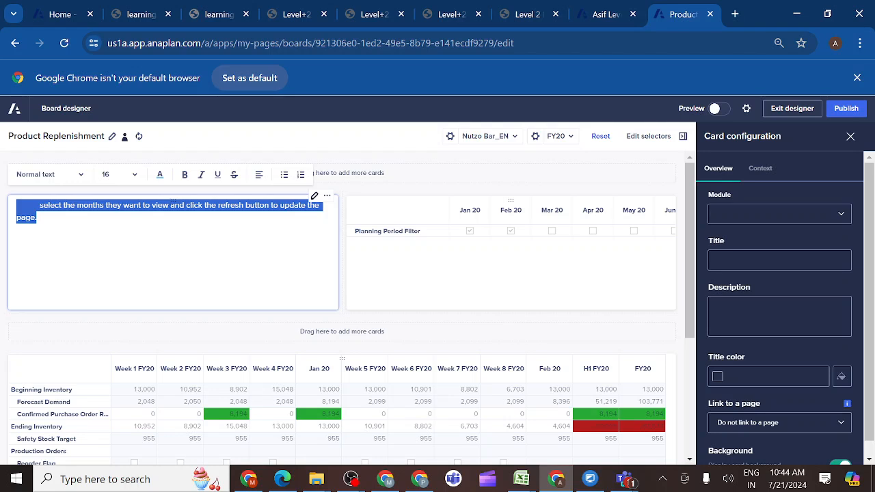
pyautogui.click(185, 175)
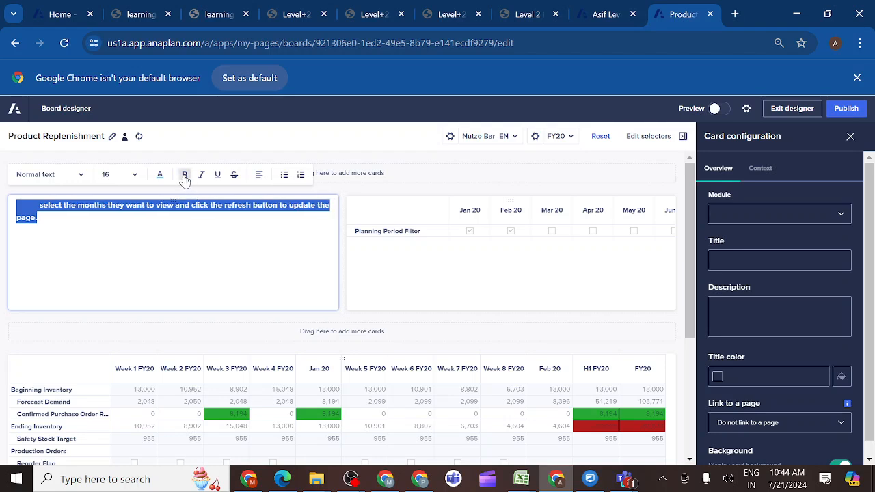
# - Format the instruction text as a bulleted list item and centre it
pyautogui.click(284, 176)
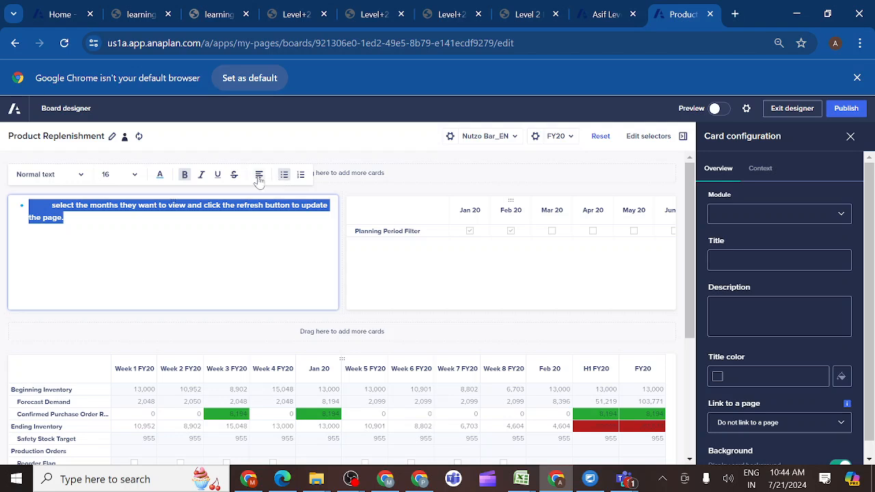
pyautogui.click(258, 175)
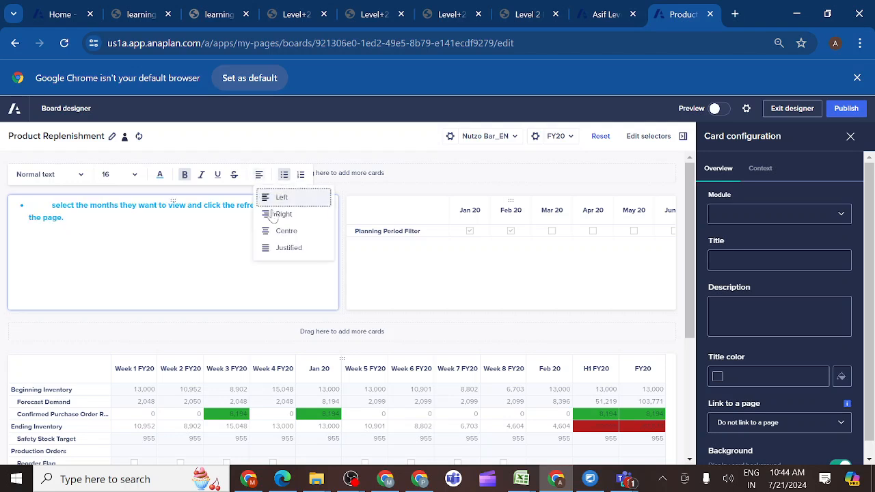
pyautogui.click(284, 231)
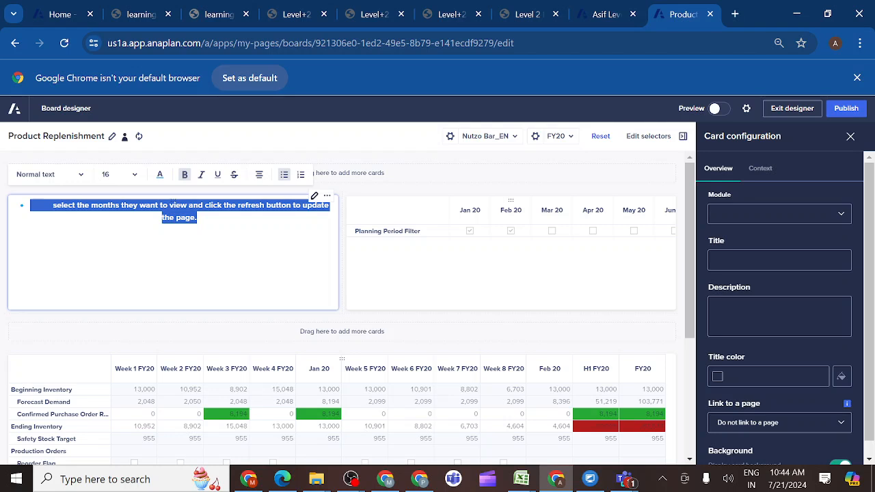
pyautogui.click(169, 334)
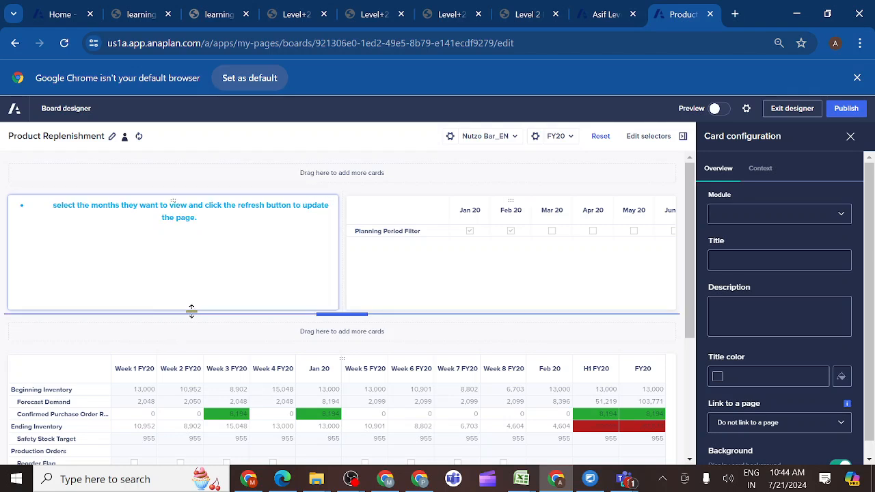
# - Reduce the top card row's height, narrow the text card to about a quarter of the page width, and remove the instruction's bullet
pyautogui.moveTo(194, 311); pyautogui.dragTo(196, 262)
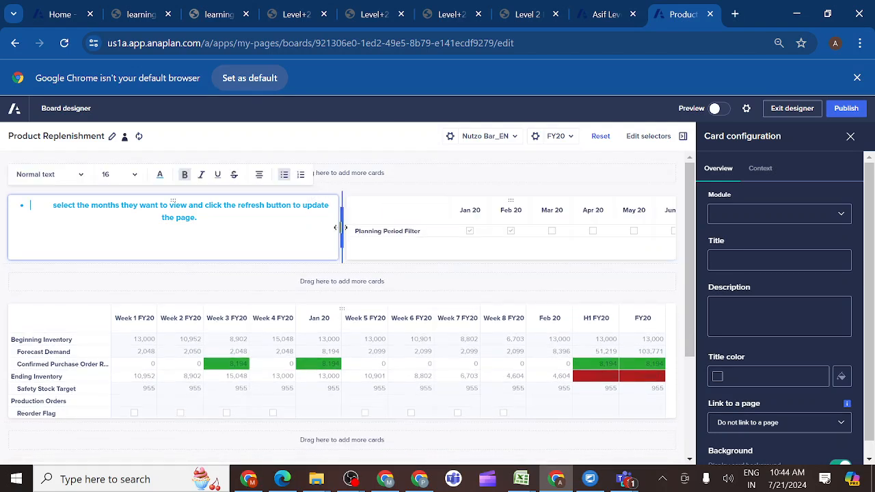
pyautogui.moveTo(340, 226); pyautogui.dragTo(176, 235)
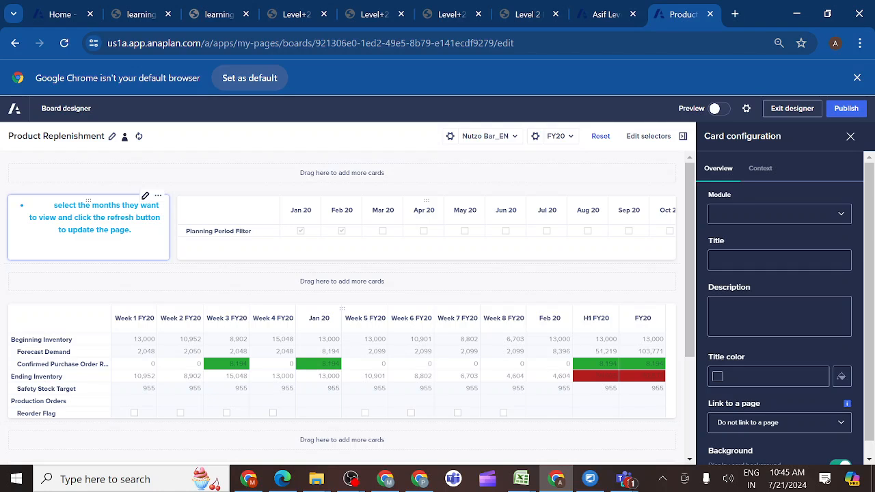
pyautogui.click(31, 206)
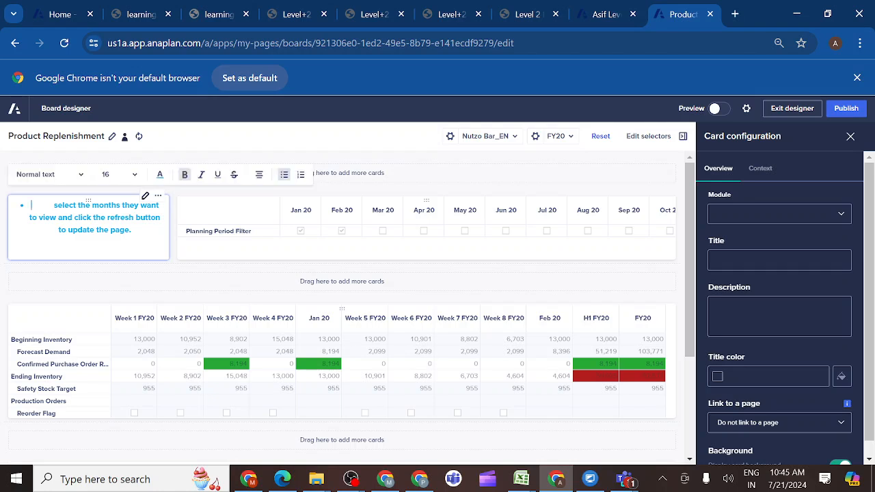
pyautogui.press('BackSpace')
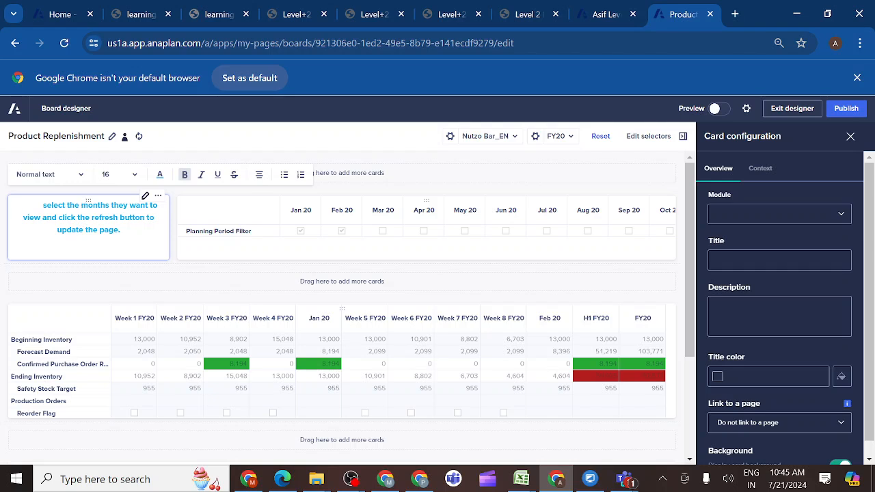
# - Publish the page and clear Feb 20 in the Planning Period Filter, refreshing the page to apply it
pyautogui.click(843, 110)
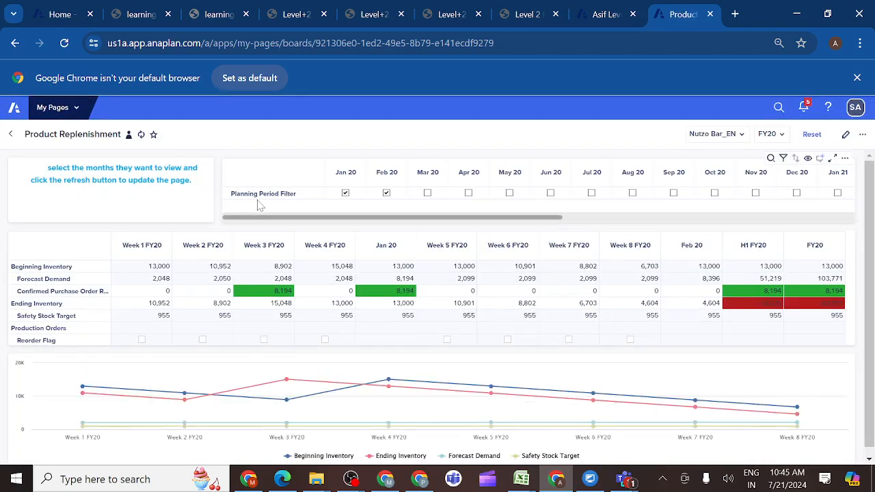
pyautogui.click(387, 195)
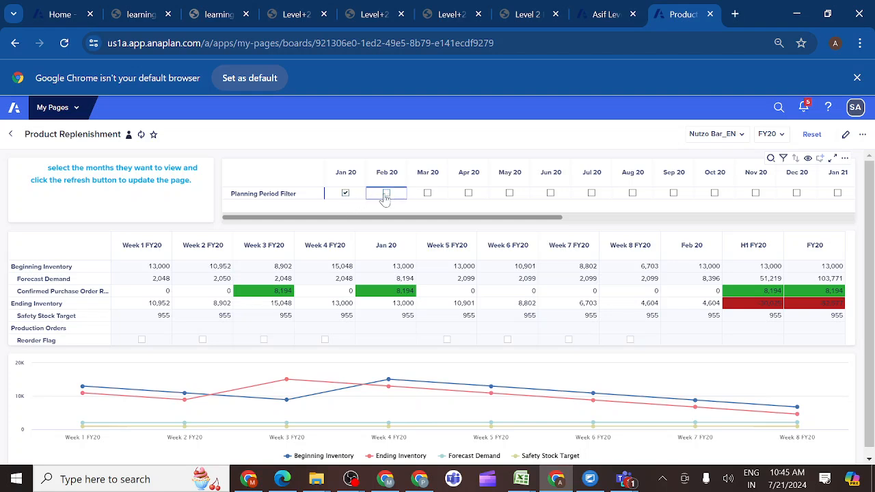
pyautogui.click(140, 136)
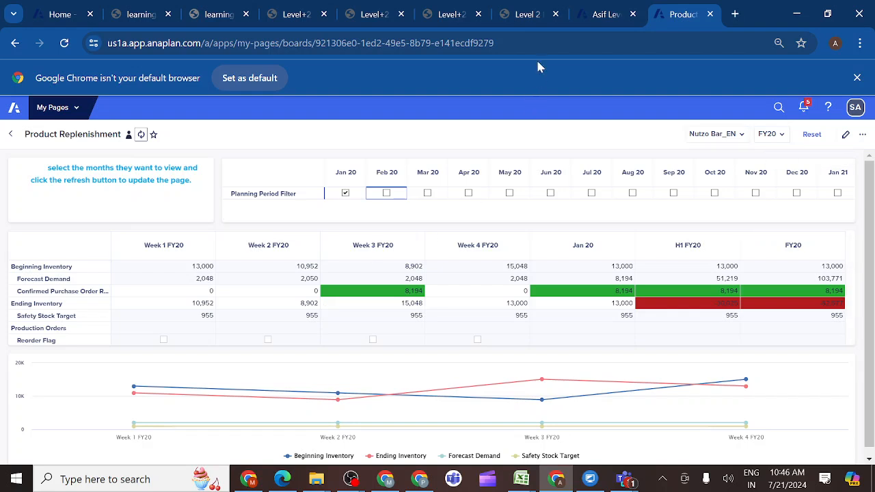
# - Review the end-user checklist at the end of the Level 2 activity
pyautogui.click(543, 16)
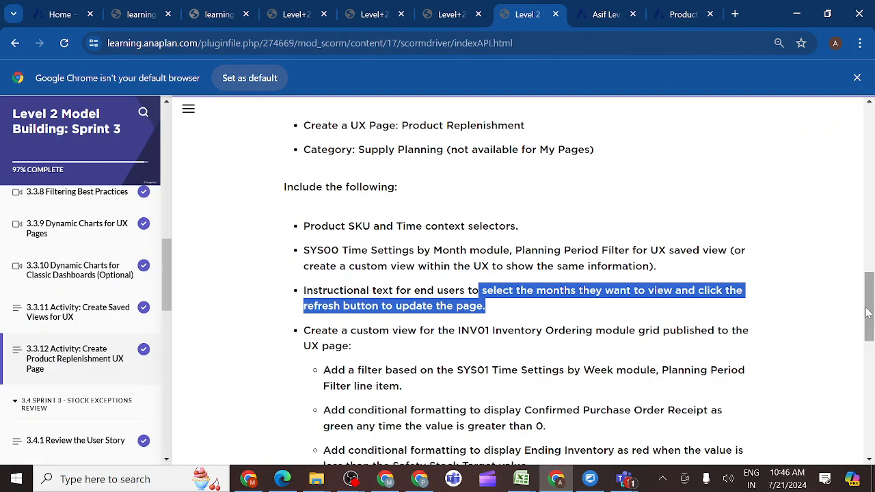
pyautogui.moveTo(867, 313); pyautogui.dragTo(871, 443)
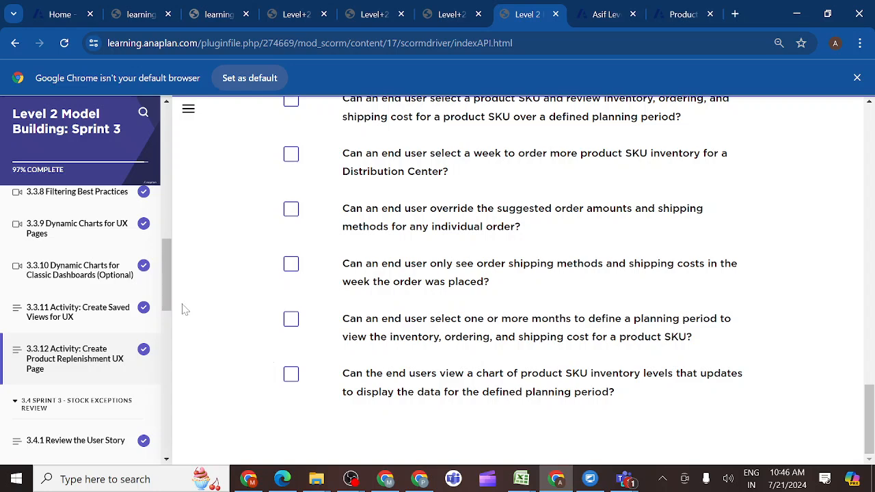
# - Open the 3.4.3 Create Country Summary Module activity and review its module specification and line item table
pyautogui.moveTo(167, 303); pyautogui.dragTo(169, 334)
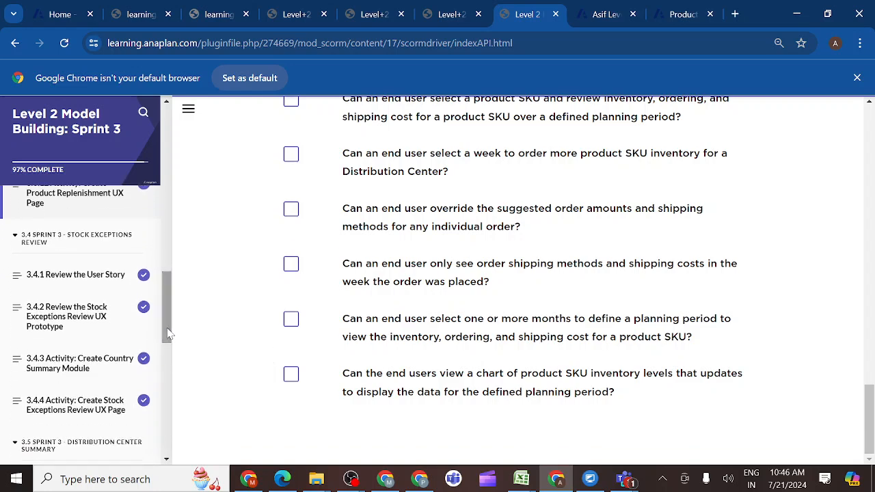
pyautogui.click(99, 365)
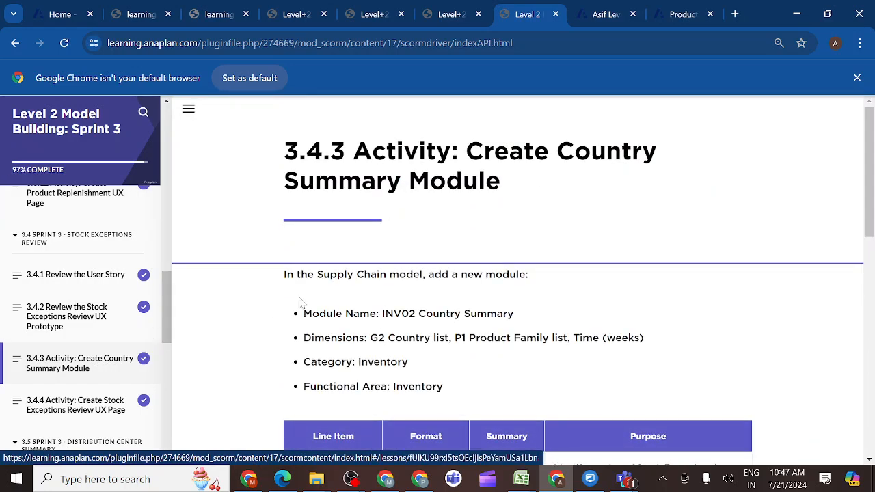
pyautogui.scroll(-5, 279, 335)
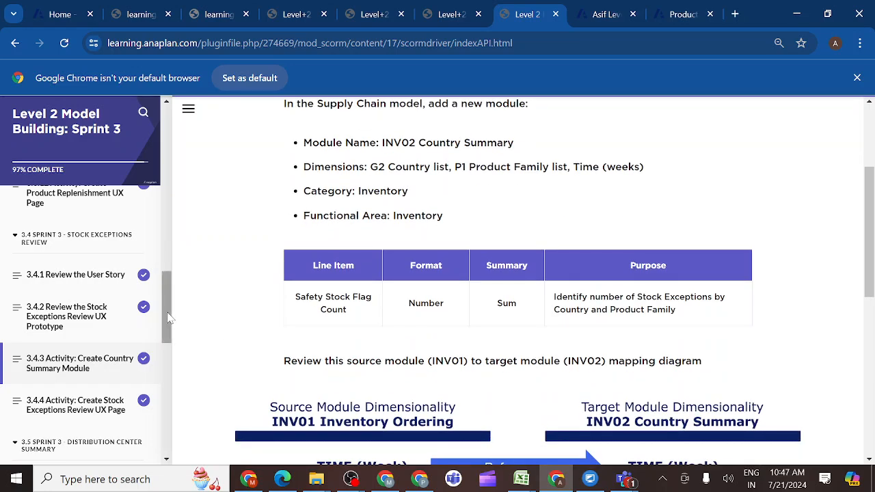
pyautogui.moveTo(167, 318); pyautogui.dragTo(163, 328)
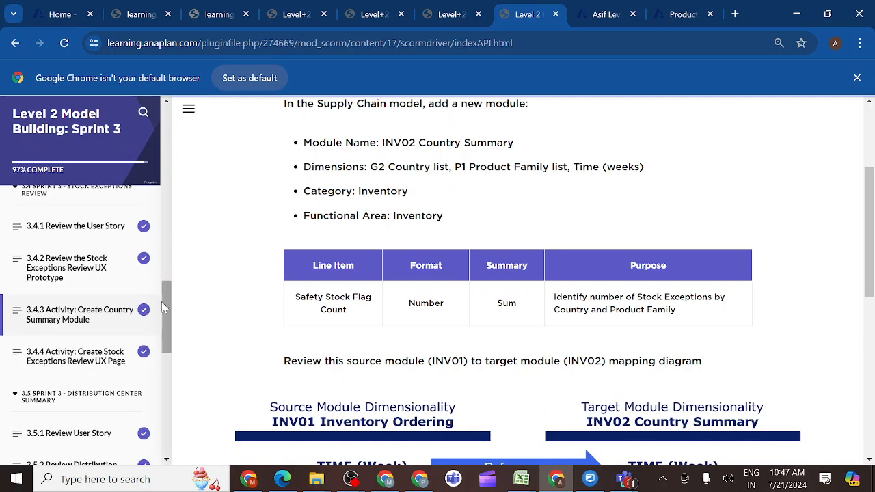
pyautogui.scroll(-2, 161, 321)
pyautogui.moveTo(158, 328); pyautogui.dragTo(161, 356)
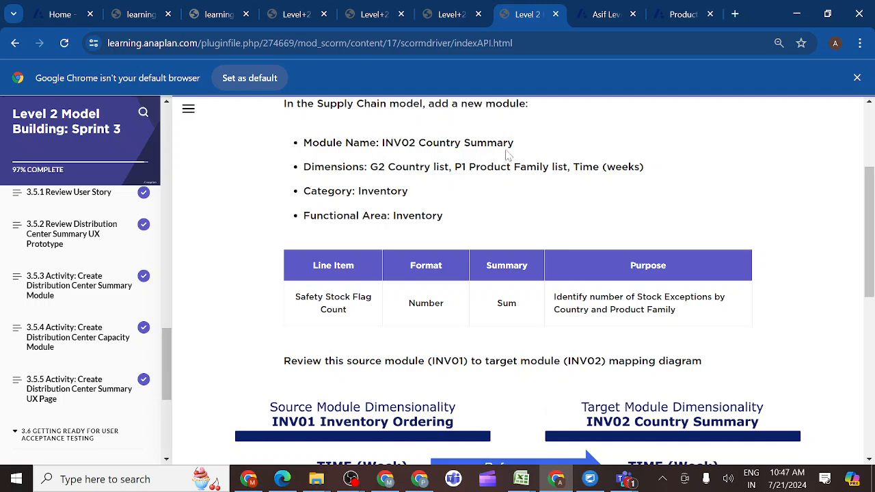
# - Copy the module name from the activity, switch to the Anaplan model and start a new module named INV02 Country Summary before INV05 Shipping Export
pyautogui.moveTo(515, 143); pyautogui.dragTo(384, 143)
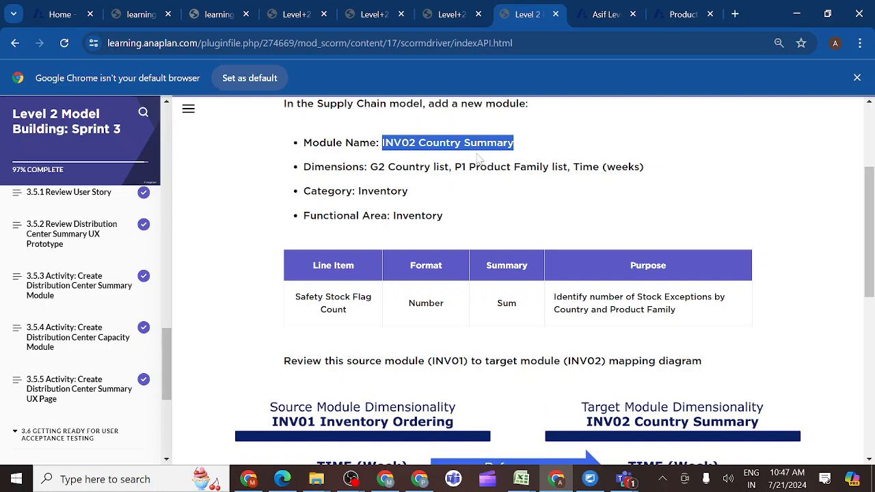
pyautogui.click(601, 17)
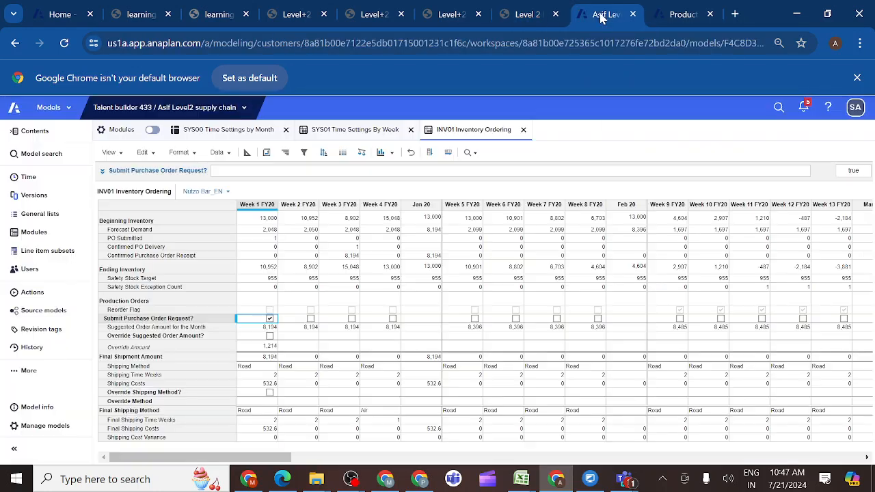
pyautogui.click(54, 237)
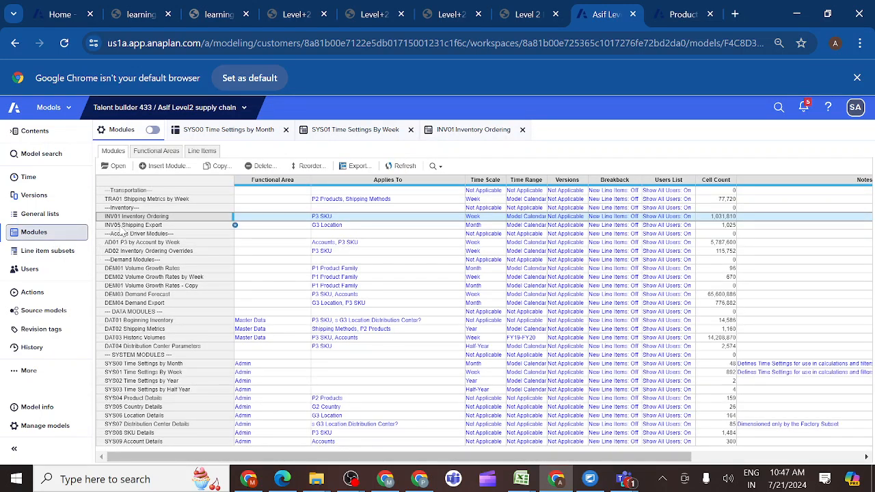
pyautogui.click(122, 228)
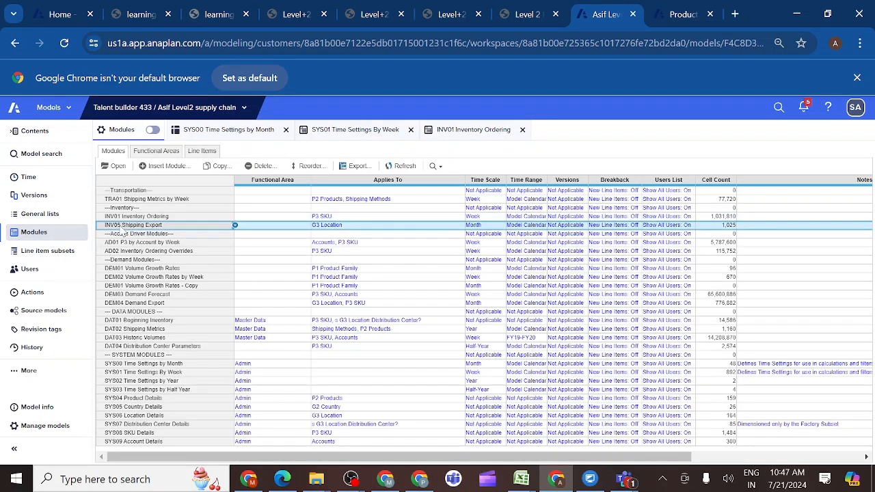
pyautogui.click(167, 168)
pyautogui.write('INV02 Country Summary')
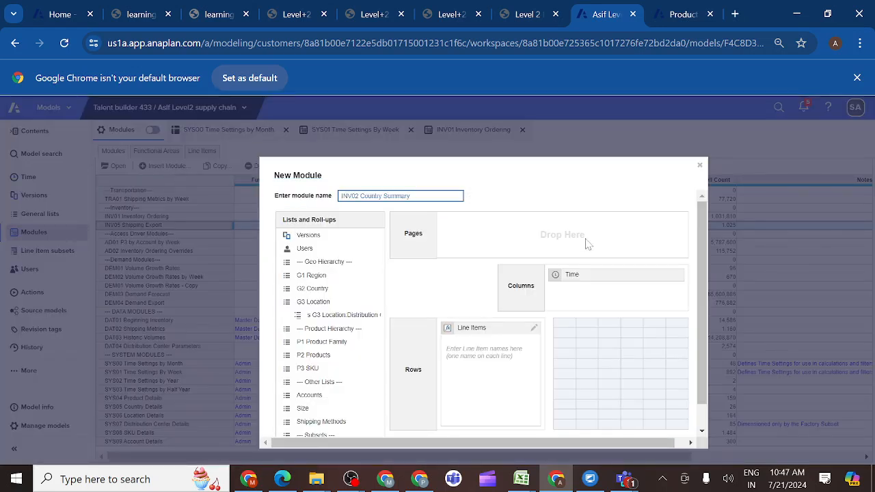
# - Check the required dimensions in the activity and add G2 Country and P1 Product Family to the new module's pages
pyautogui.click(542, 20)
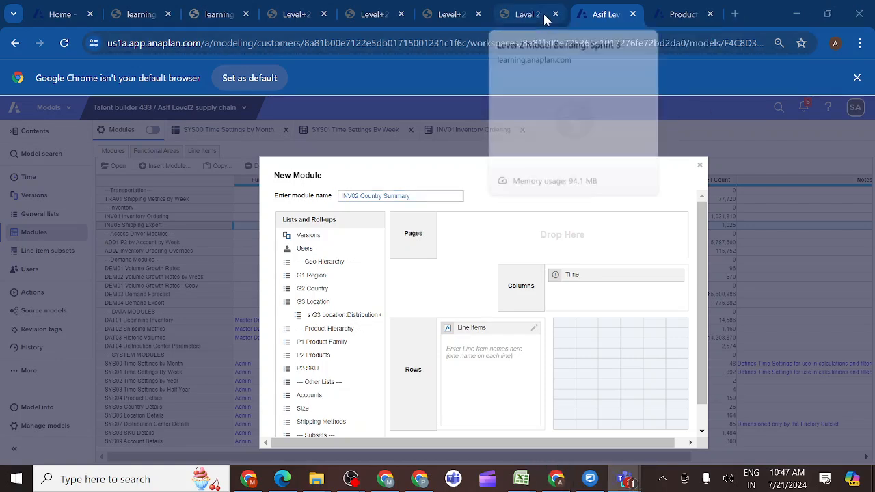
pyautogui.click(542, 17)
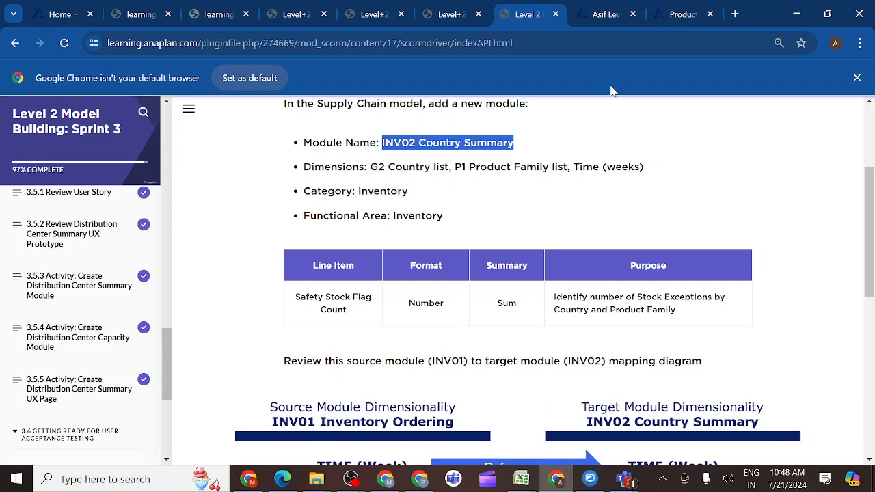
pyautogui.click(604, 17)
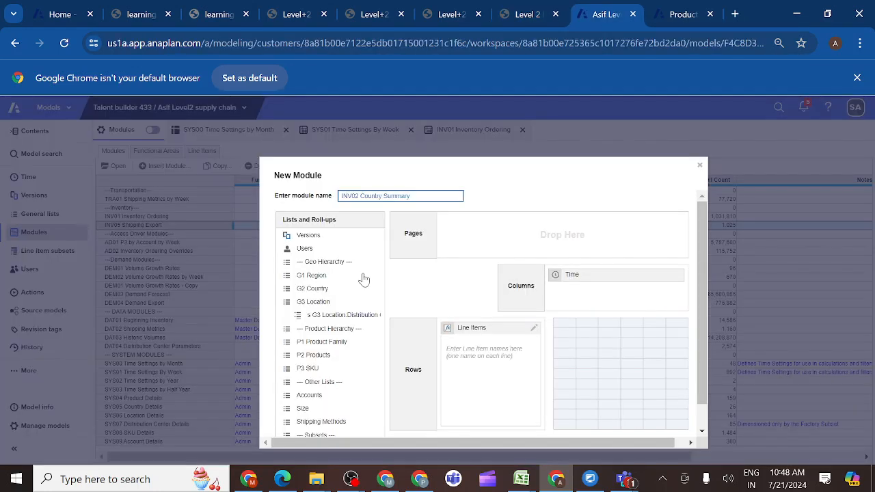
pyautogui.moveTo(323, 292); pyautogui.dragTo(497, 231)
pyautogui.moveTo(323, 329); pyautogui.dragTo(551, 231)
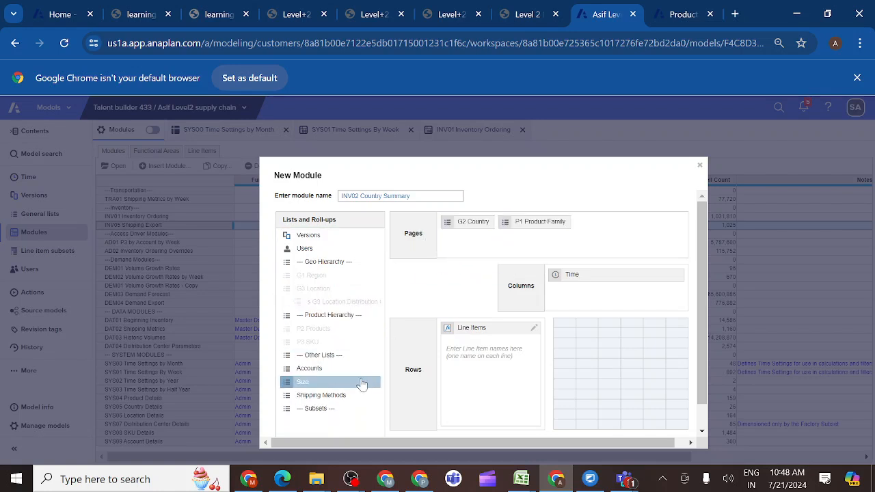
# - Enter the line item Safety Stock Flag Count, copied from the activity, and create the INV02 Country Summary module
pyautogui.click(506, 342)
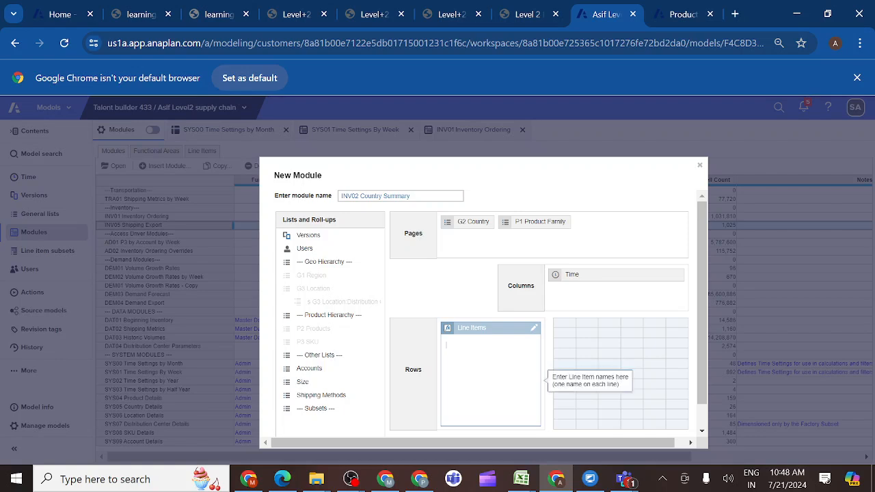
pyautogui.click(547, 13)
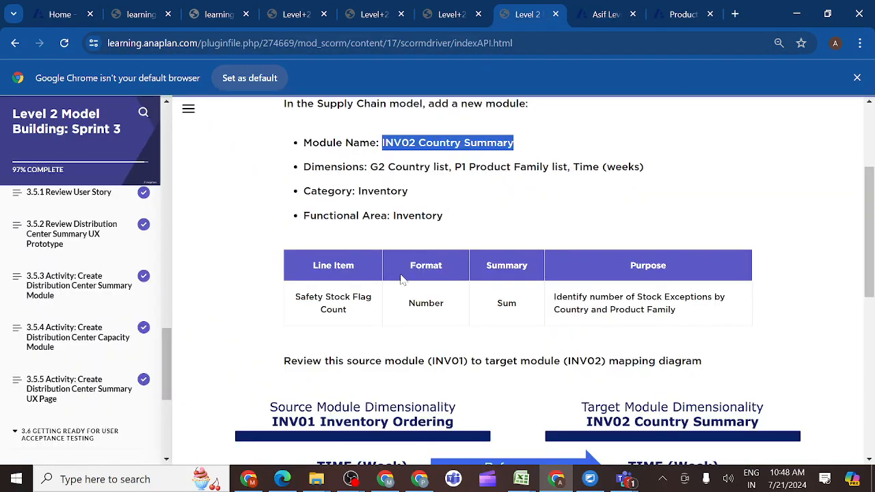
pyautogui.moveTo(347, 312); pyautogui.dragTo(292, 297)
pyautogui.hotkey('ctrl', 'c')
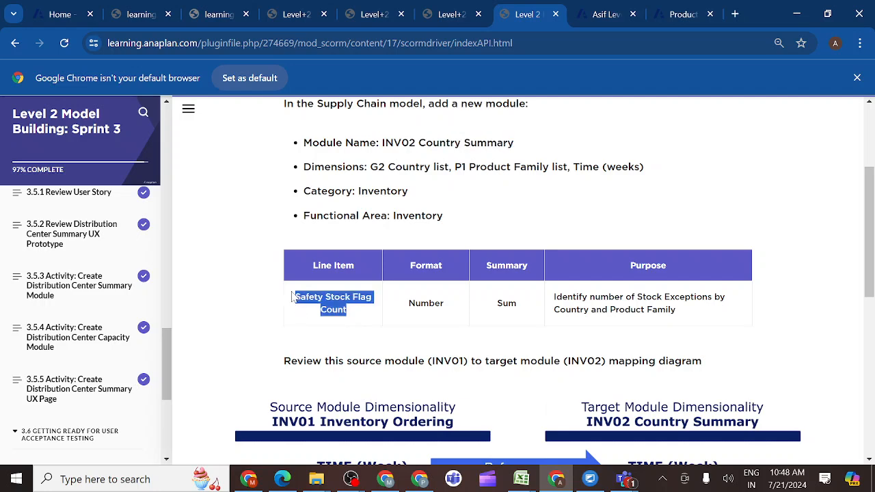
pyautogui.click(604, 14)
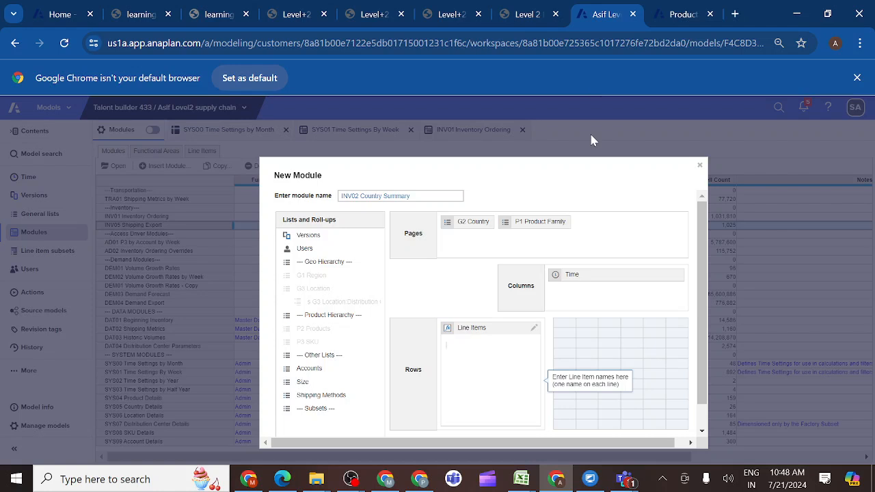
pyautogui.hotkey('ctrl', 'v')
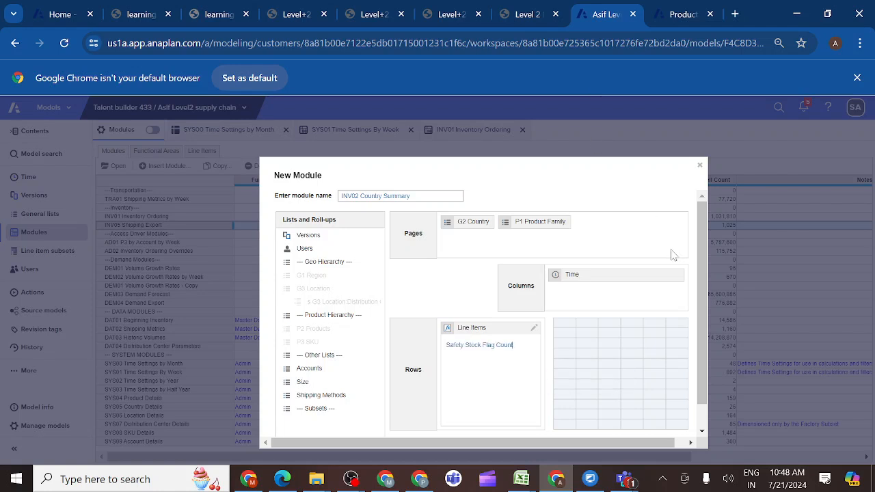
pyautogui.scroll(-1, 705, 290)
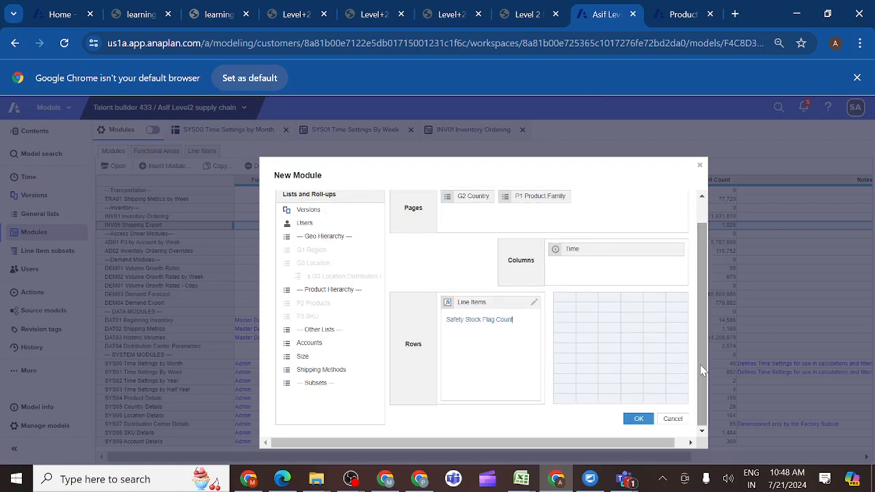
pyautogui.click(639, 419)
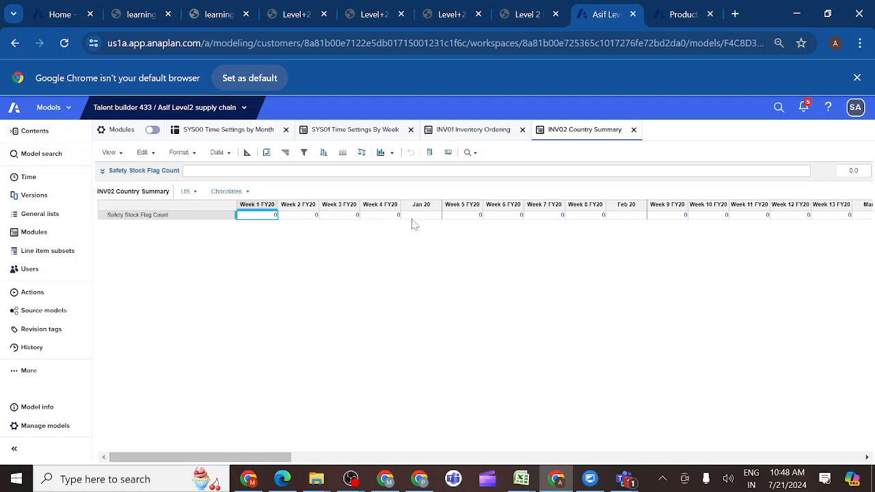
# - Open the blueprint view of INV02 Country Summary and set the summary method of Safety Stock Flag Count to Sum
pyautogui.click(247, 153)
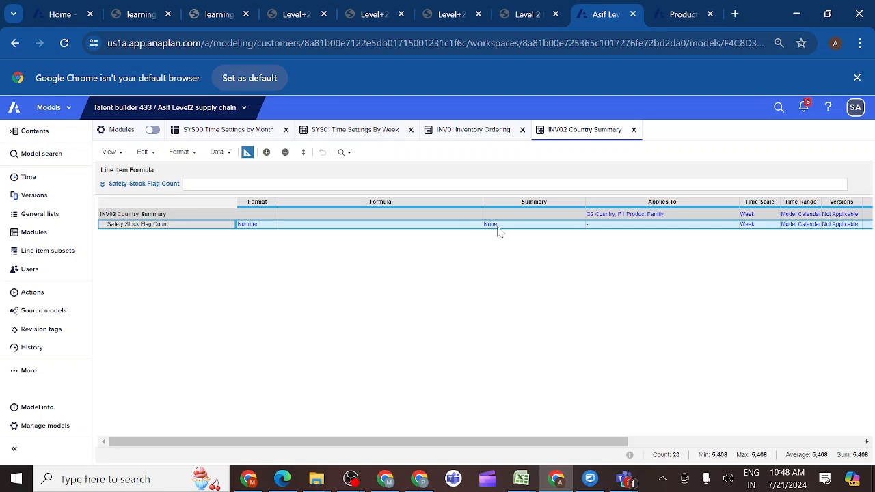
pyautogui.click(498, 227)
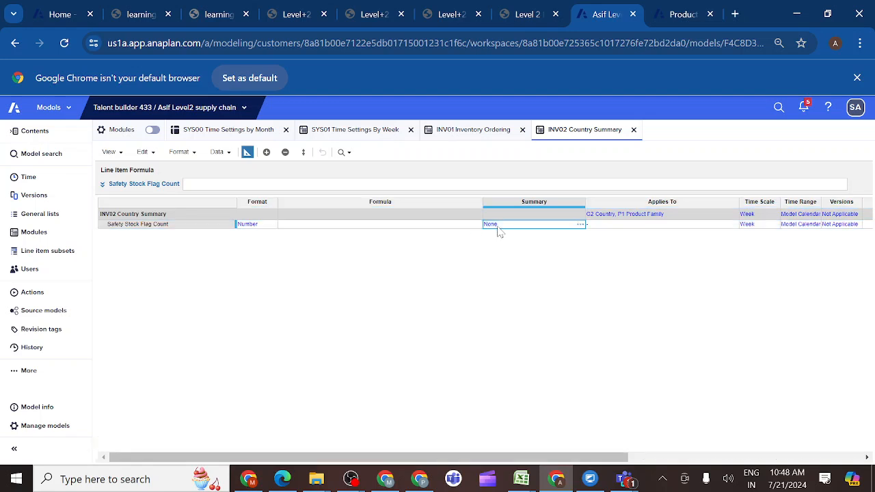
pyautogui.click(581, 226)
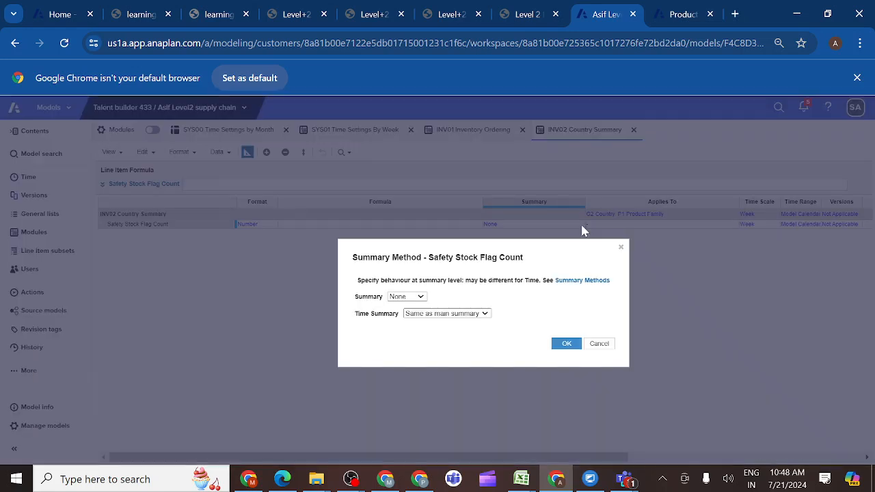
pyautogui.click(422, 300)
pyautogui.click(413, 307)
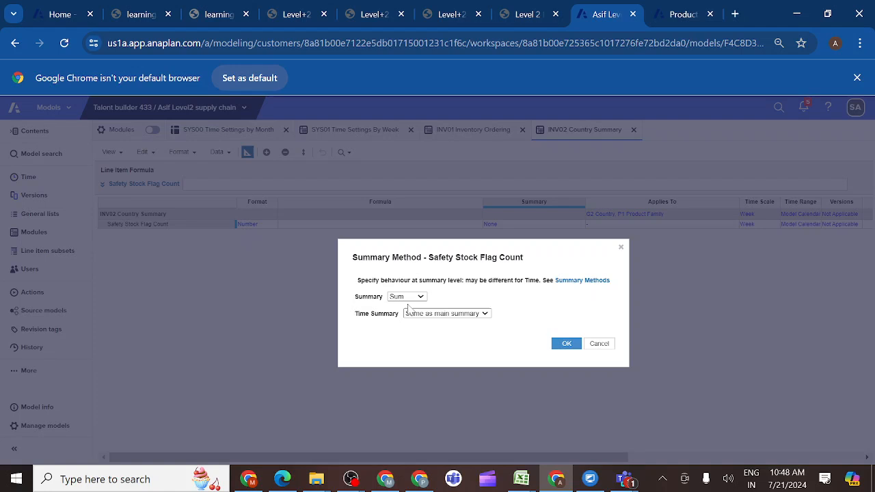
pyautogui.click(568, 344)
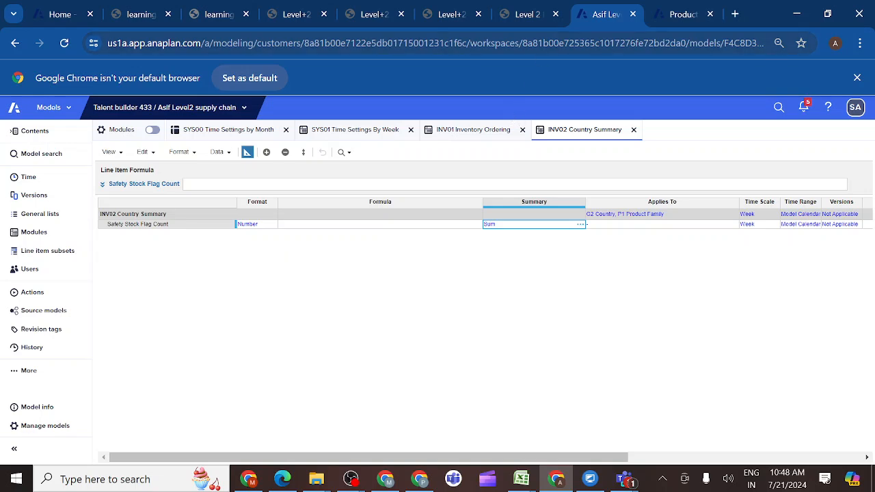
# - Review the activity's mapping diagram from INV01 Inventory Ordering to INV02 Country Summary
pyautogui.click(542, 15)
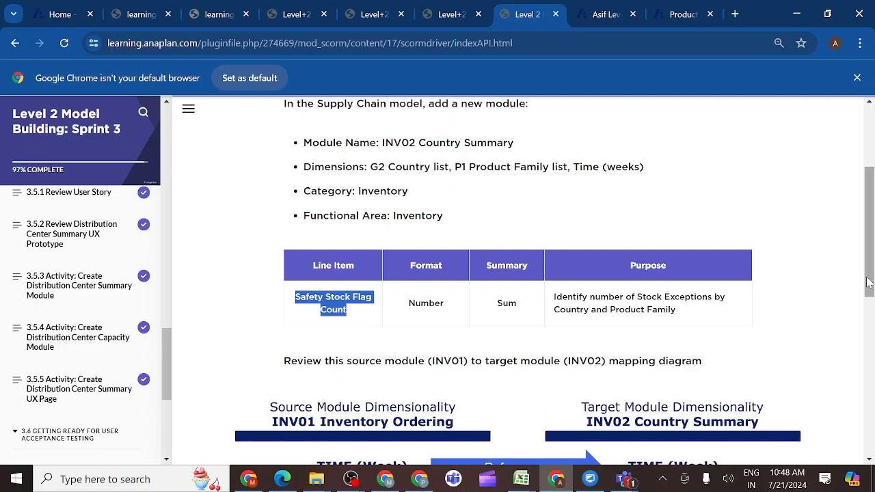
pyautogui.moveTo(869, 282); pyautogui.dragTo(869, 344)
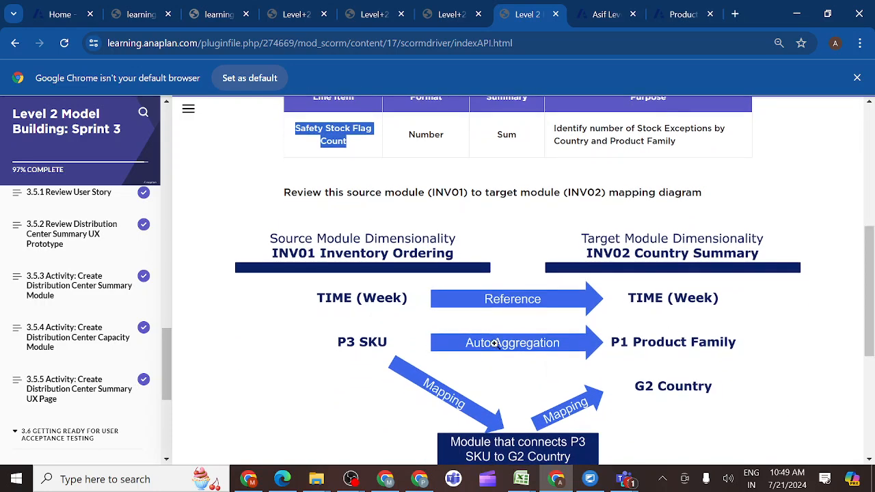
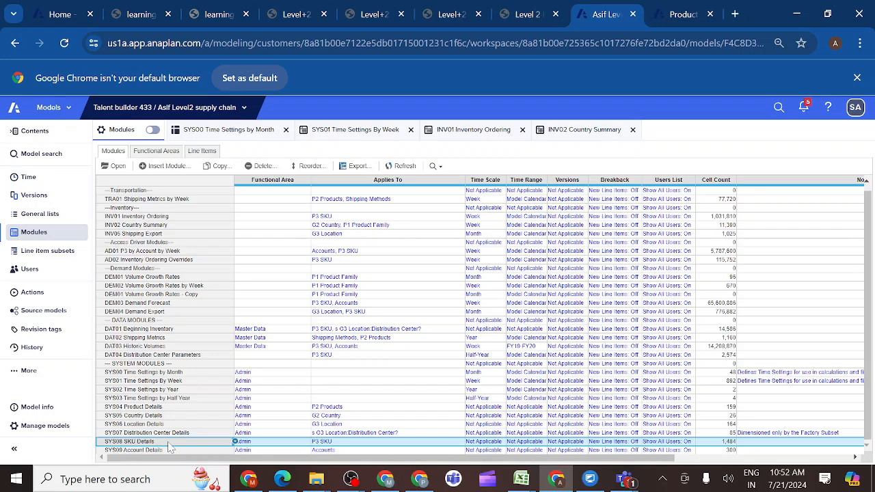
# - Open the SYS08 SKU Details module and display its blueprint view with Product Family selected
pyautogui.click(116, 167)
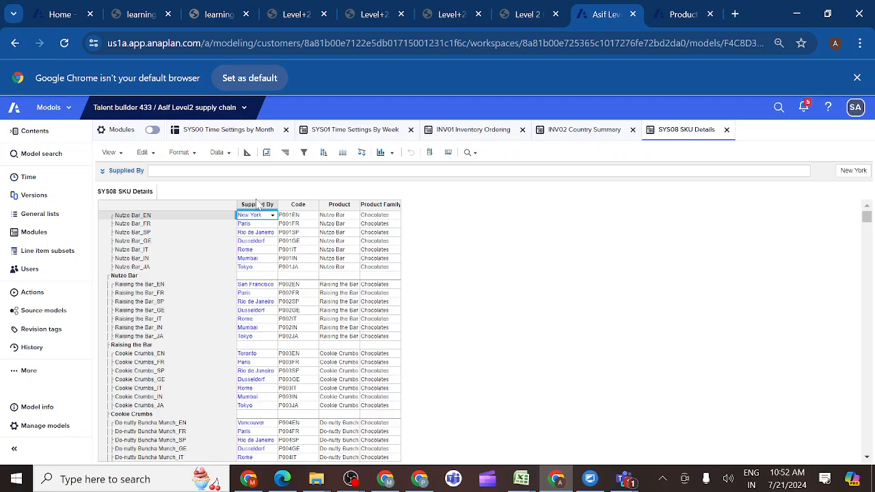
pyautogui.click(369, 206)
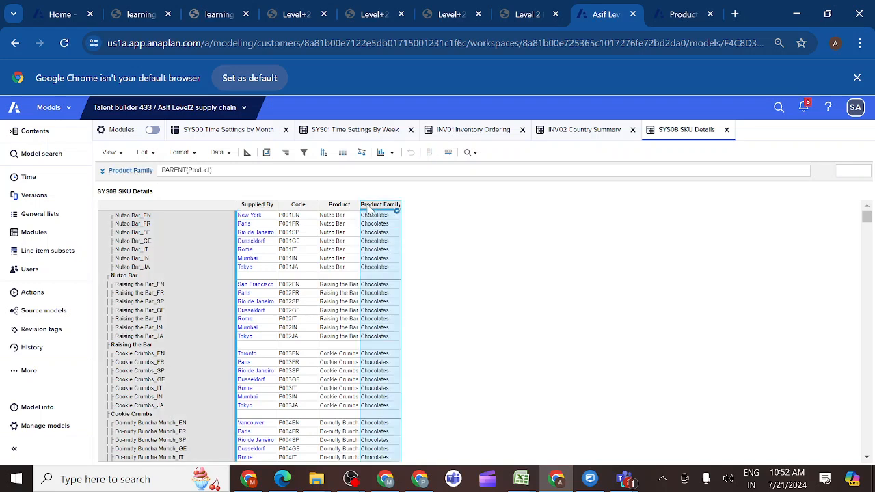
pyautogui.click(247, 153)
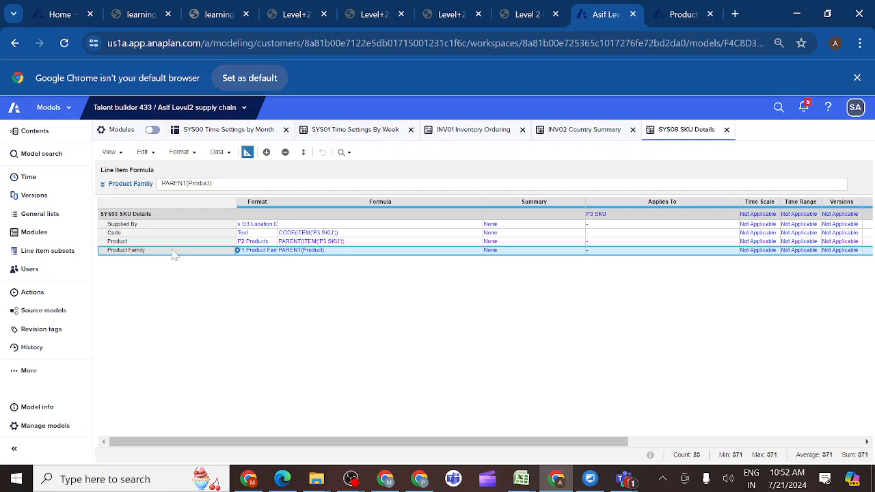
# - Insert the line item Country Made In, named as in the activity's formula hint, at the end of SYS08 SKU Details
pyautogui.click(267, 153)
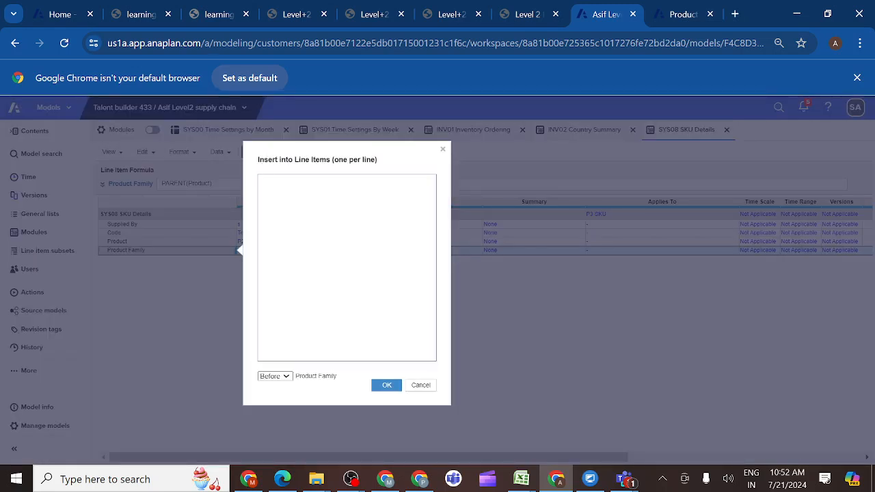
pyautogui.click(545, 16)
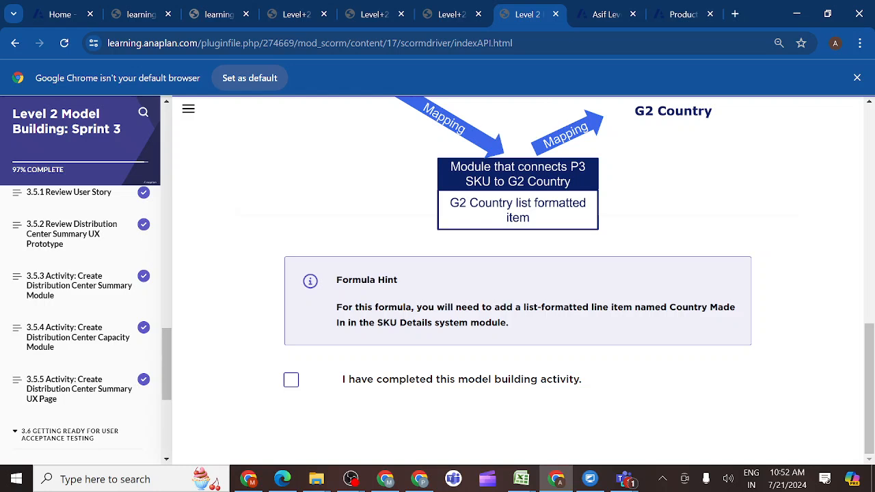
pyautogui.moveTo(670, 307); pyautogui.dragTo(746, 312)
pyautogui.hotkey('ctrl', 'c')
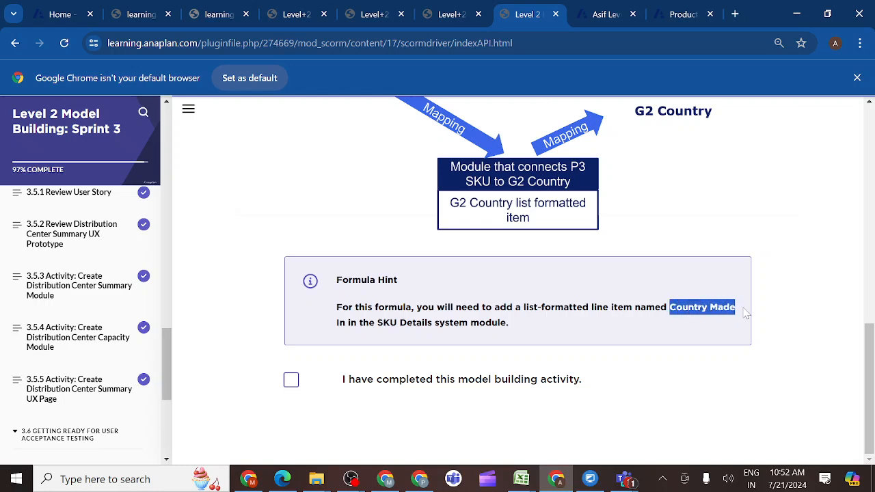
pyautogui.click(607, 17)
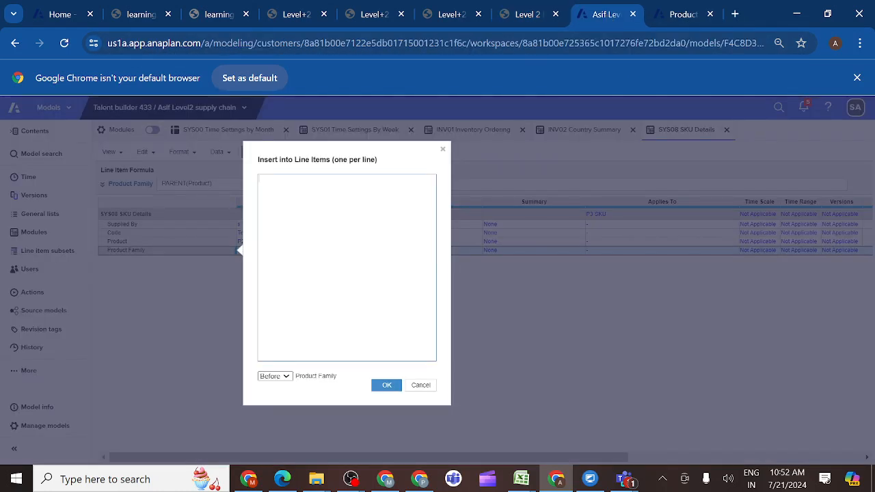
pyautogui.hotkey('ctrl', 'v')
pyautogui.click(286, 376)
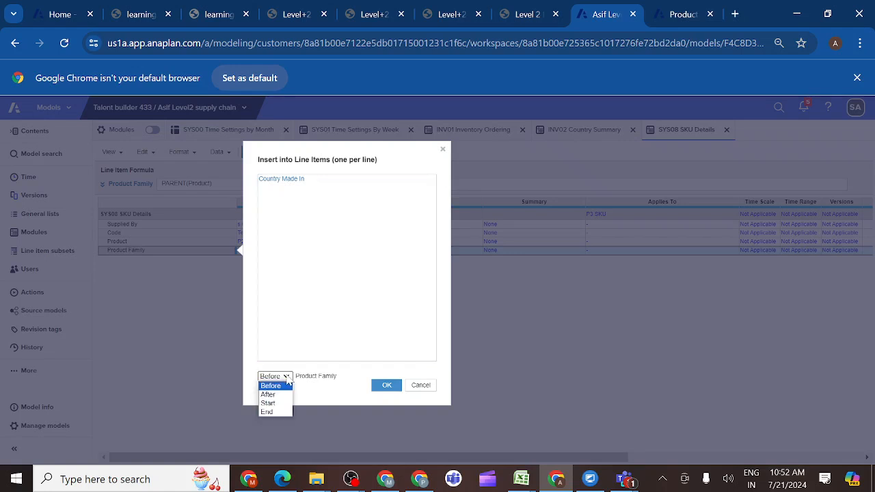
pyautogui.click(266, 413)
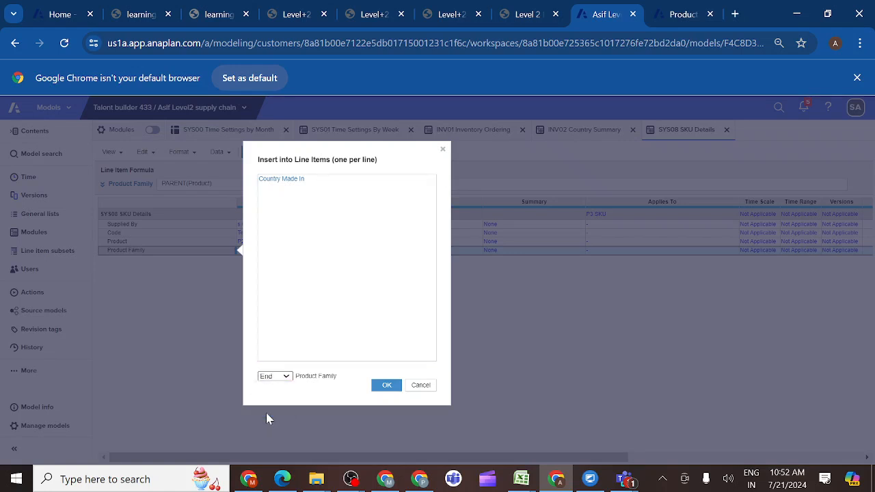
pyautogui.click(385, 386)
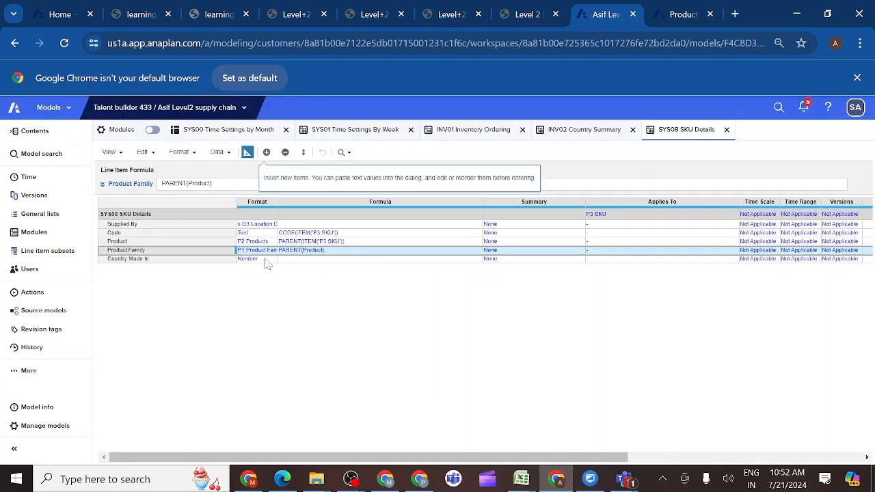
# - Change the format of Country Made In to a List based on G2 Country and accept the data type change
pyautogui.click(267, 260)
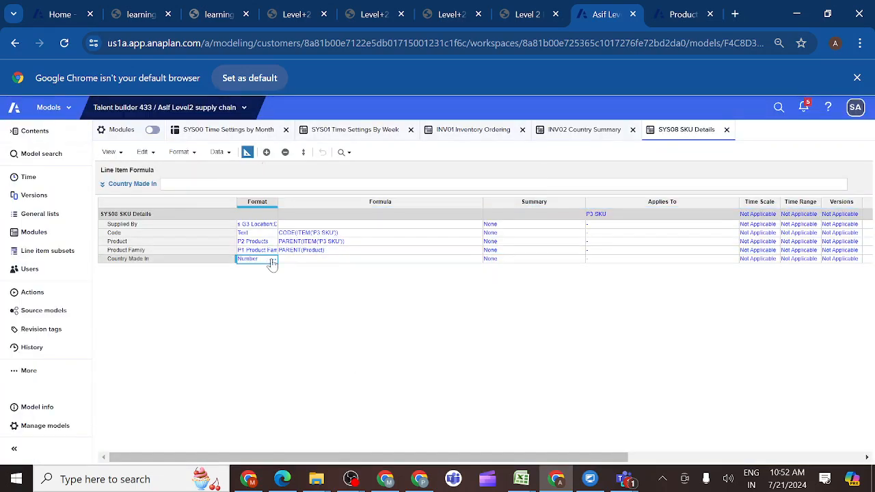
pyautogui.click(272, 261)
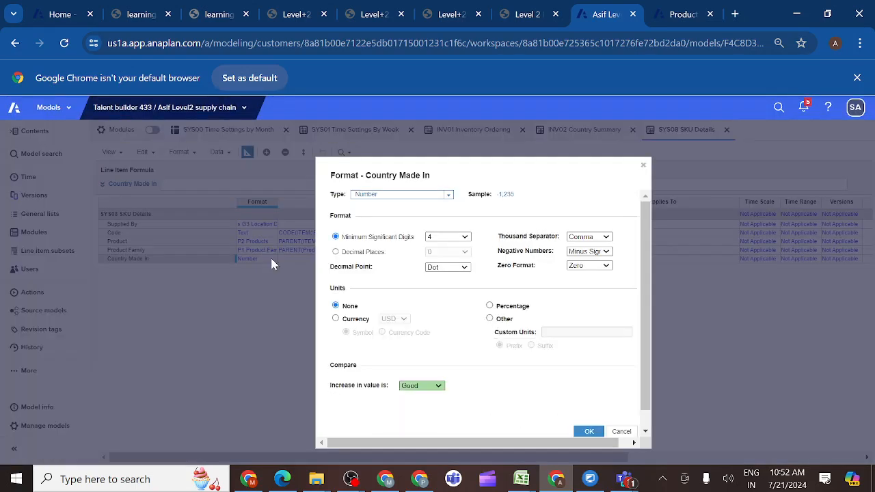
pyautogui.click(449, 196)
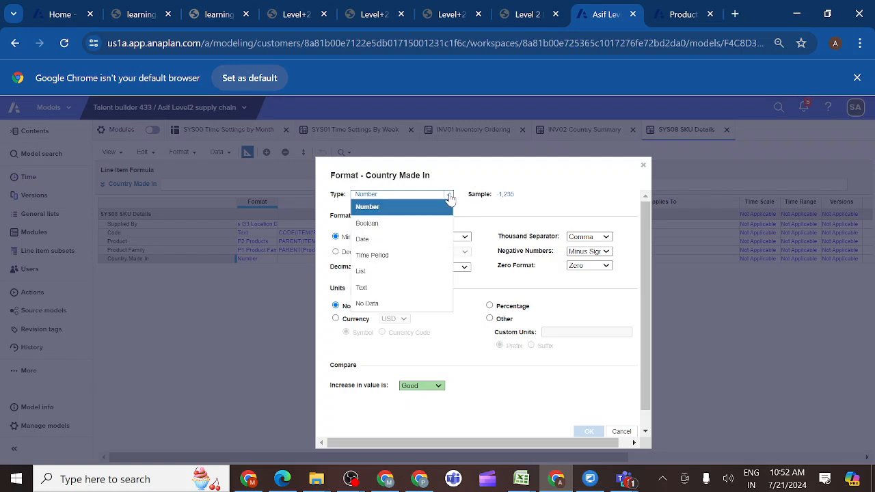
pyautogui.click(381, 272)
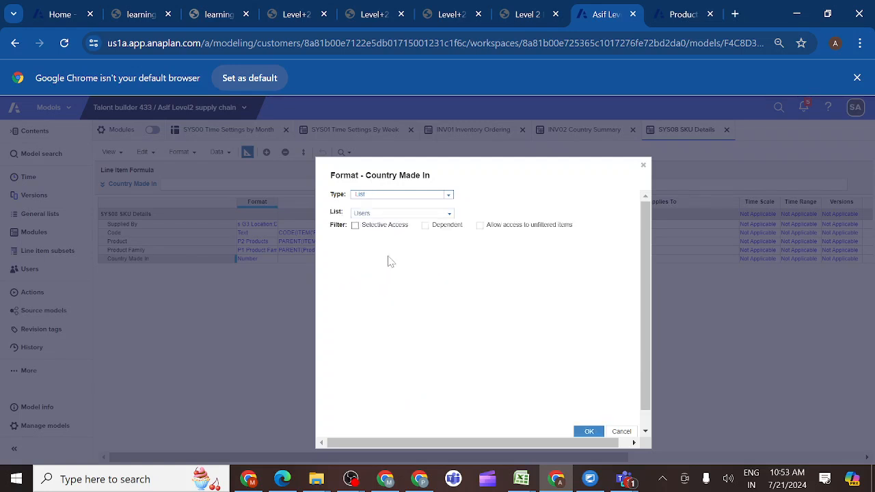
pyautogui.click(449, 216)
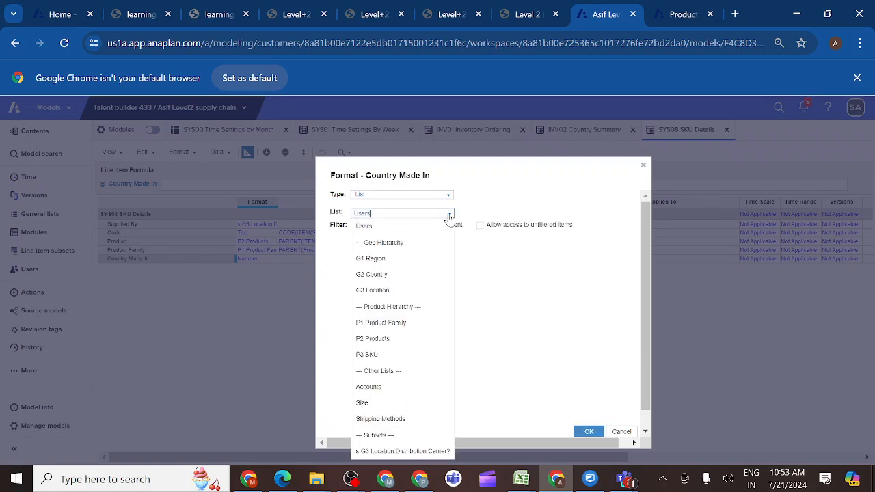
pyautogui.click(391, 276)
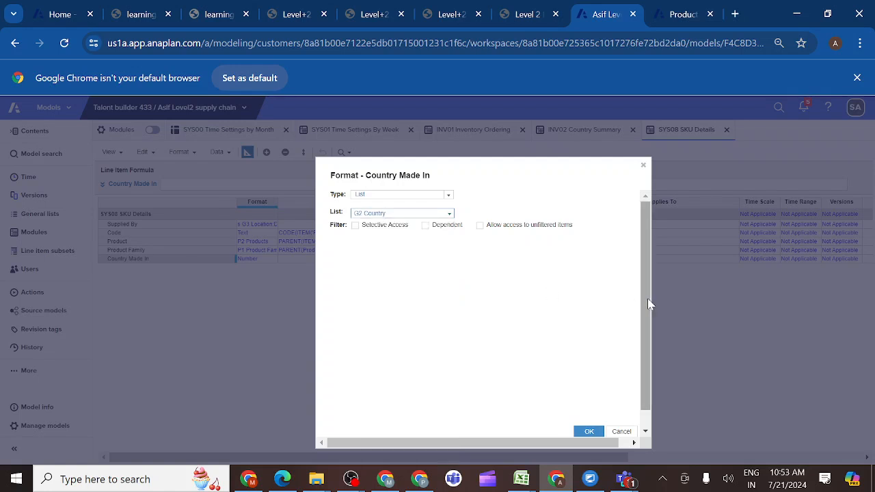
pyautogui.scroll(-1, 644, 305)
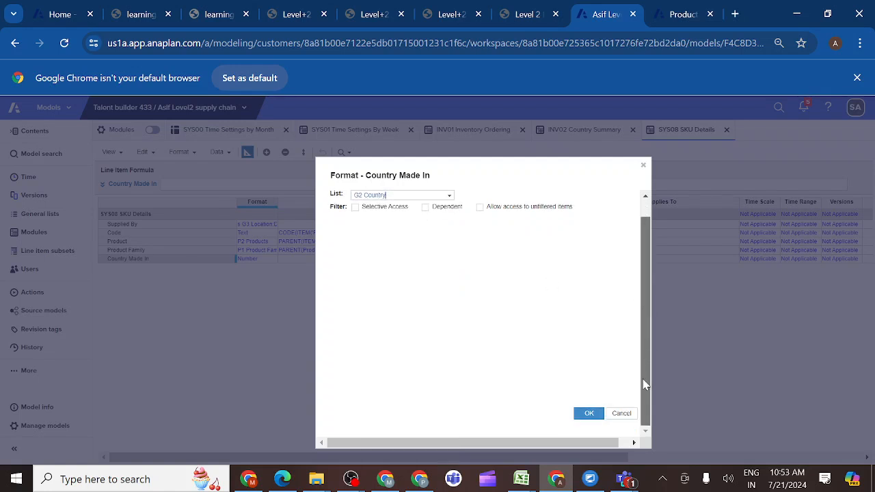
pyautogui.click(589, 415)
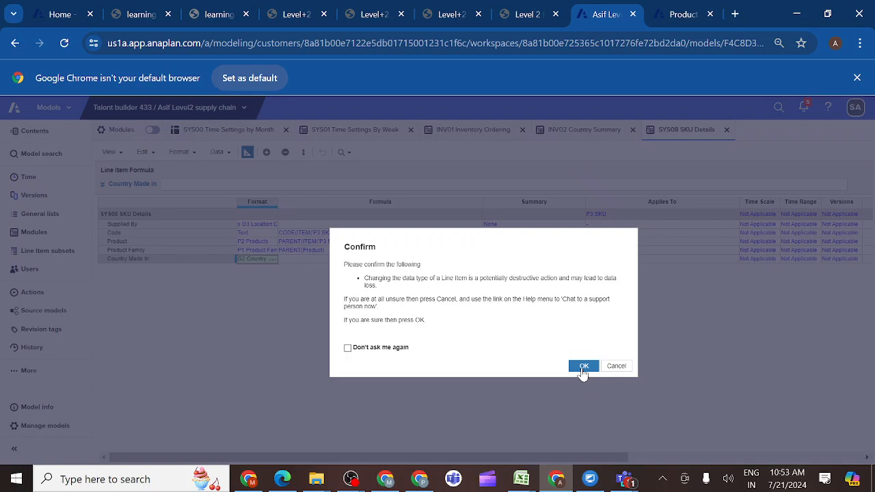
pyautogui.click(583, 367)
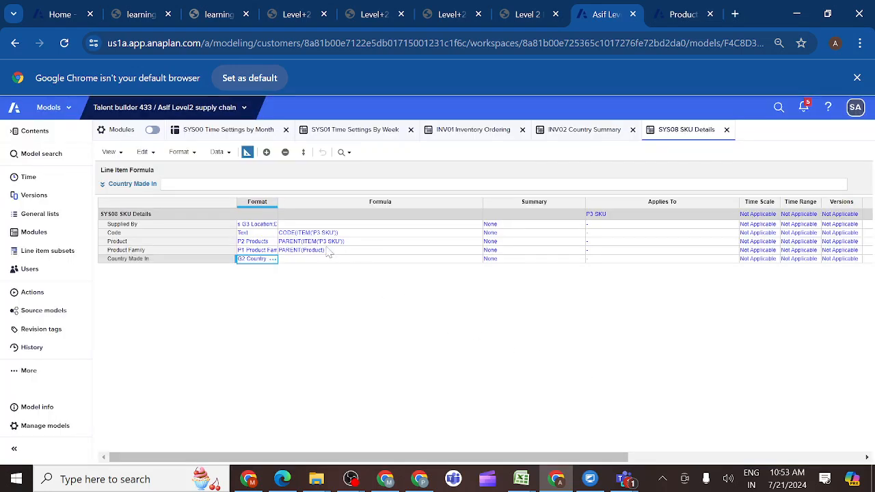
# - Return SYS08 SKU Details to grid view and check the countries selectable in Country Made In for Nutzo Bar_EN
pyautogui.click(247, 153)
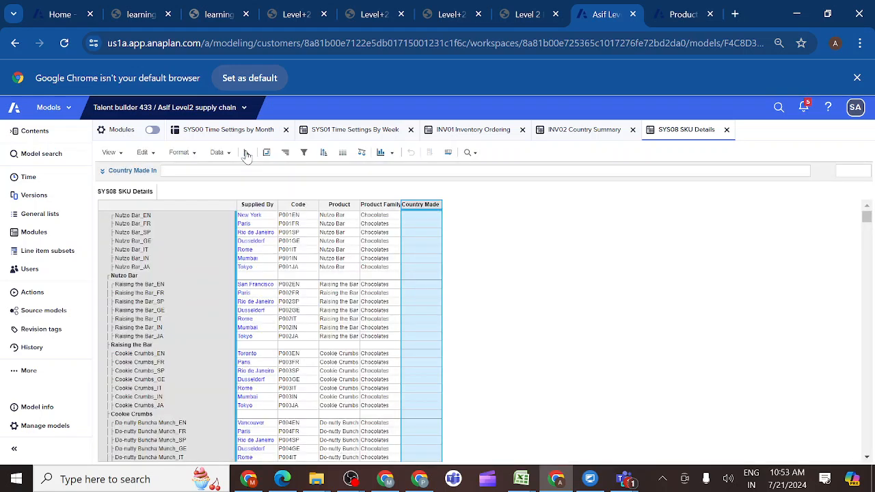
pyautogui.click(432, 217)
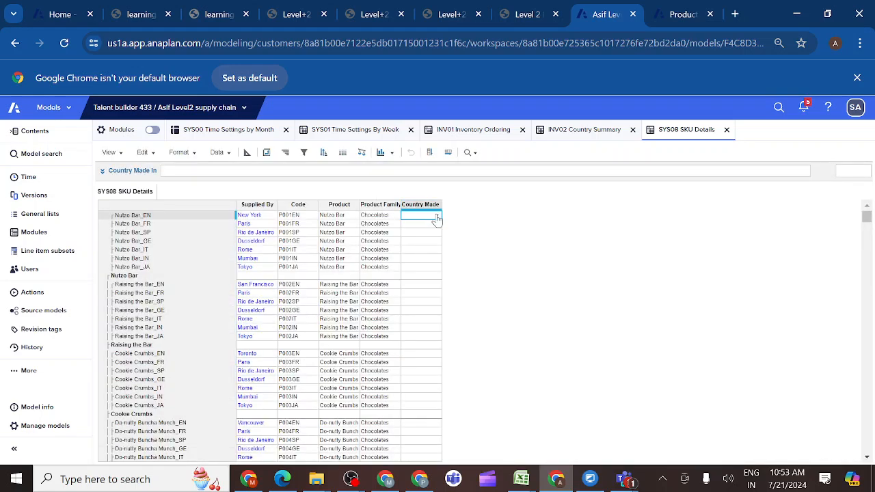
pyautogui.click(437, 218)
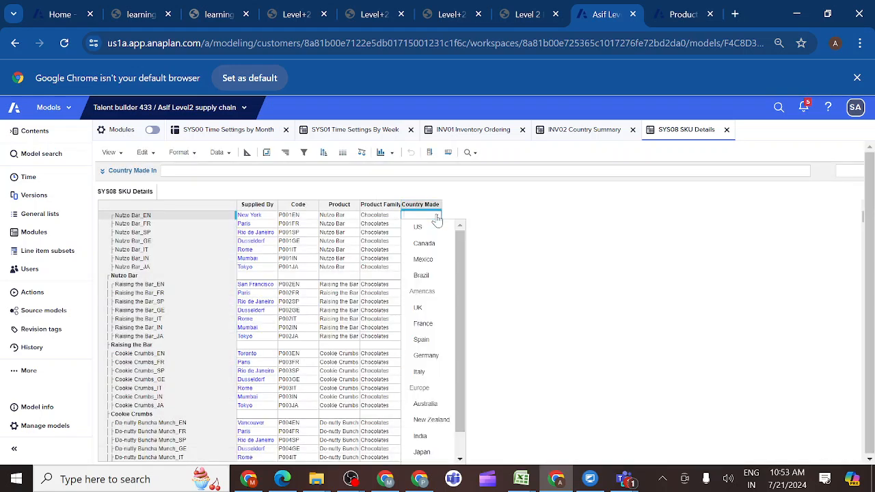
pyautogui.click(481, 208)
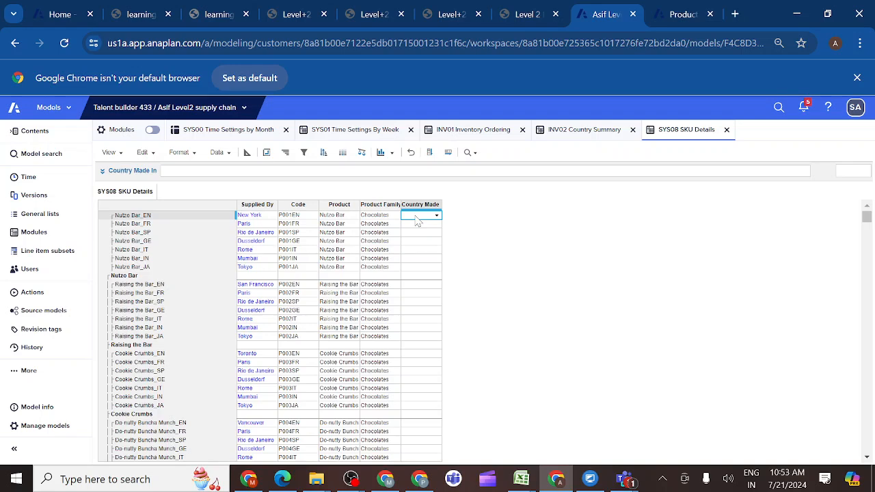
# - Review the activity's line item table, mapping diagram and formula hint for linking P3 SKU to G2 Country
pyautogui.click(541, 18)
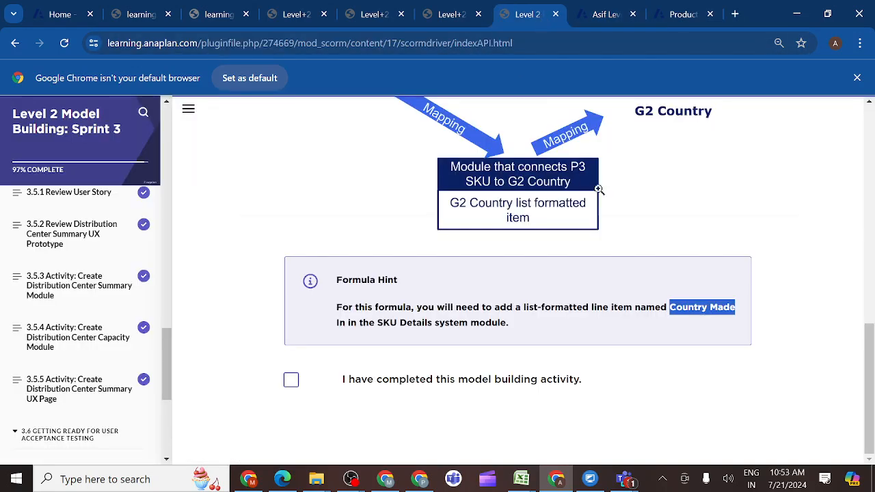
pyautogui.scroll(10, 538, 296)
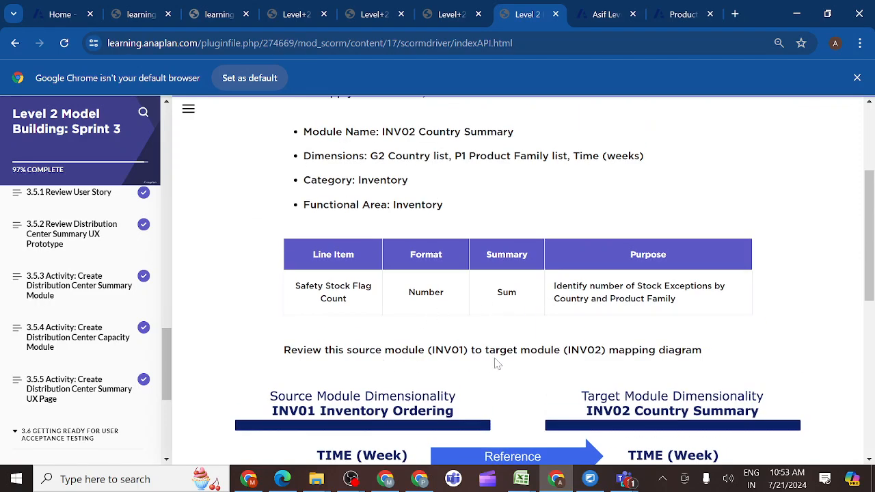
pyautogui.scroll(-2, 526, 369)
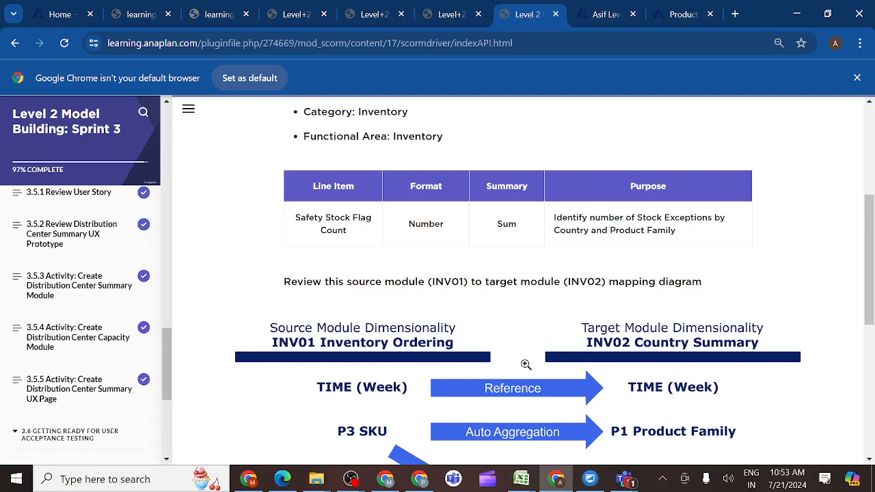
pyautogui.scroll(-3, 525, 364)
pyautogui.scroll(-5, 511, 344)
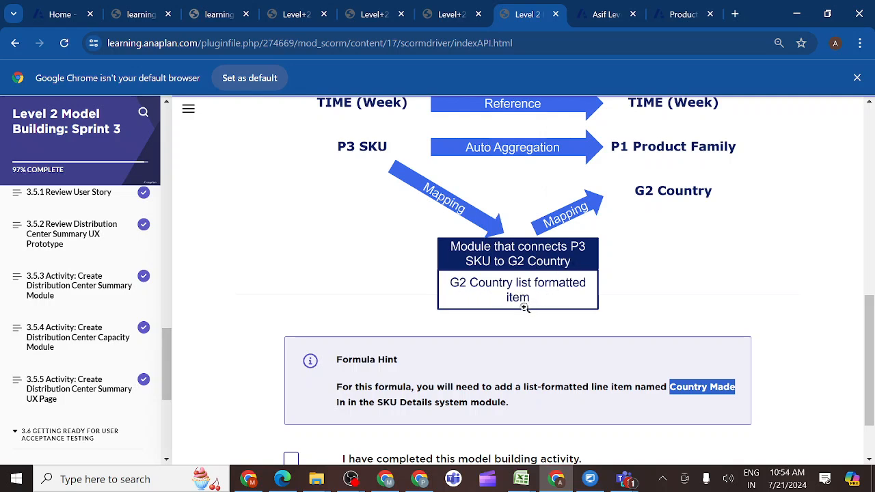
pyautogui.scroll(-2, 524, 308)
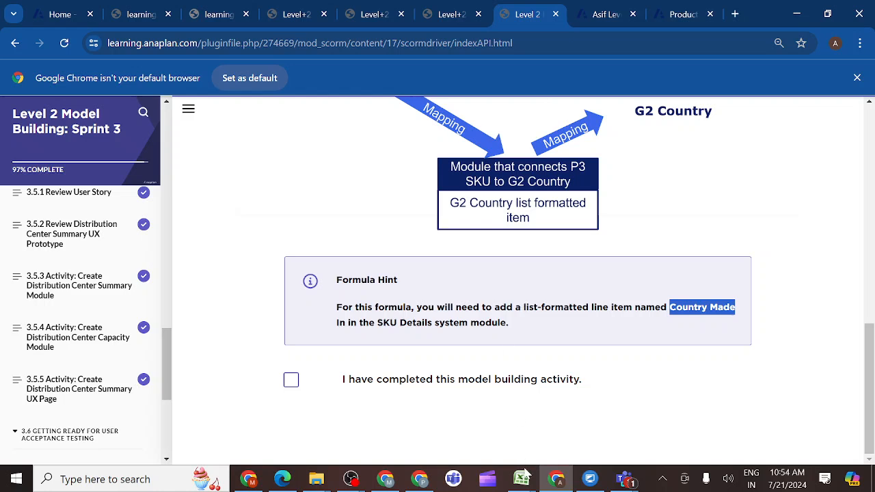
# - Switch to the Anaplan formulas supply model workbook in Excel and look up the Country Made In formula under SYS08 SKU Details
pyautogui.moveTo(522, 479)
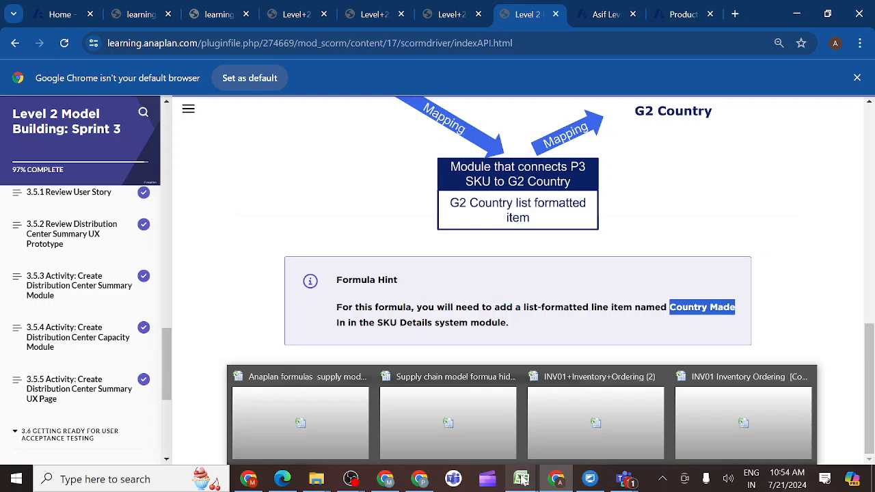
pyautogui.click(341, 439)
pyautogui.scroll(-20, 425, 334)
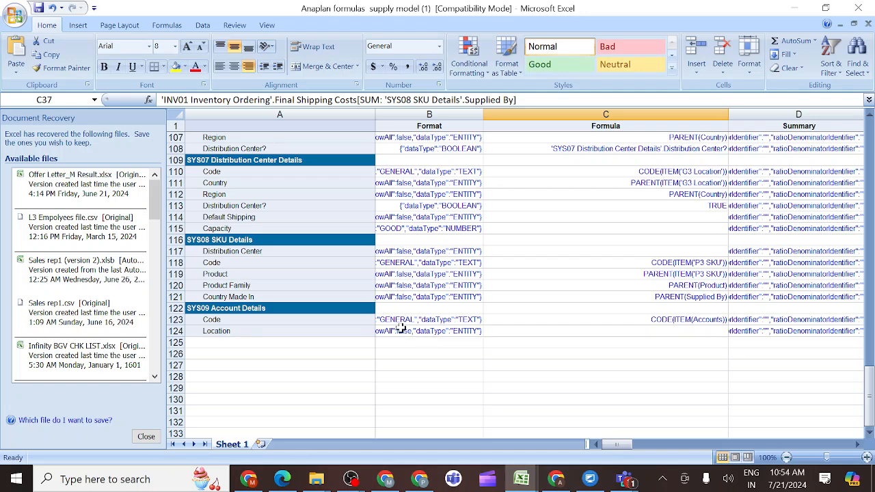
pyautogui.click(510, 298)
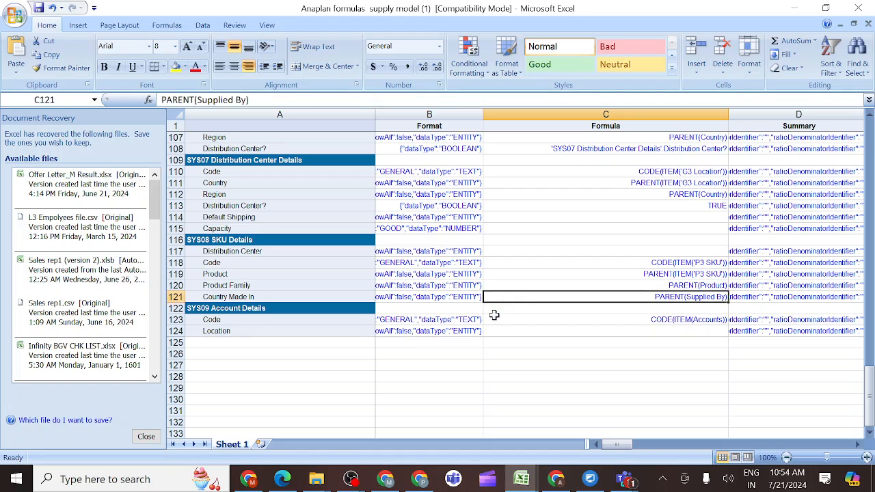
pyautogui.click(560, 483)
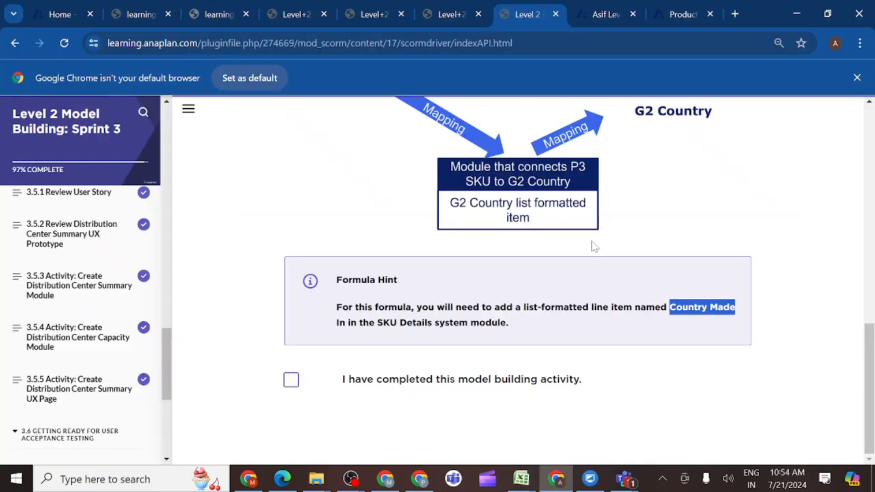
# - Return to SYS08 SKU Details in the supply chain model and set the Country Made In formula to PARENT(Supplied By)
pyautogui.click(607, 15)
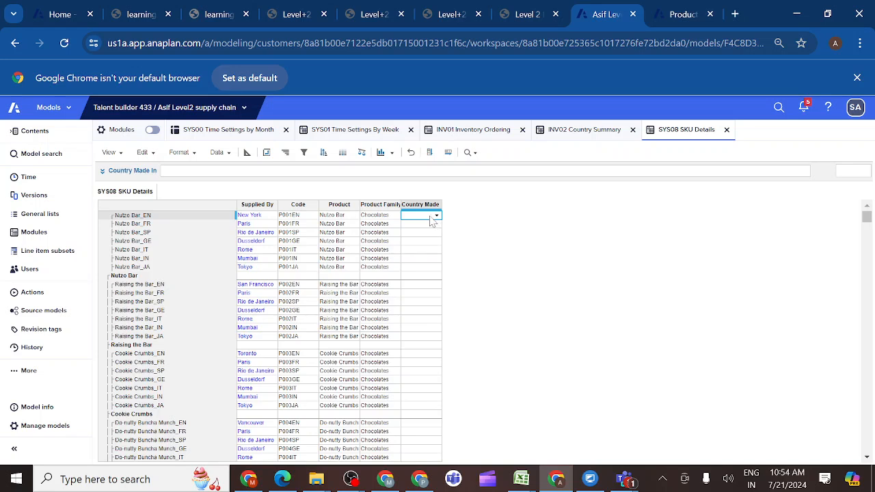
pyautogui.click(412, 205)
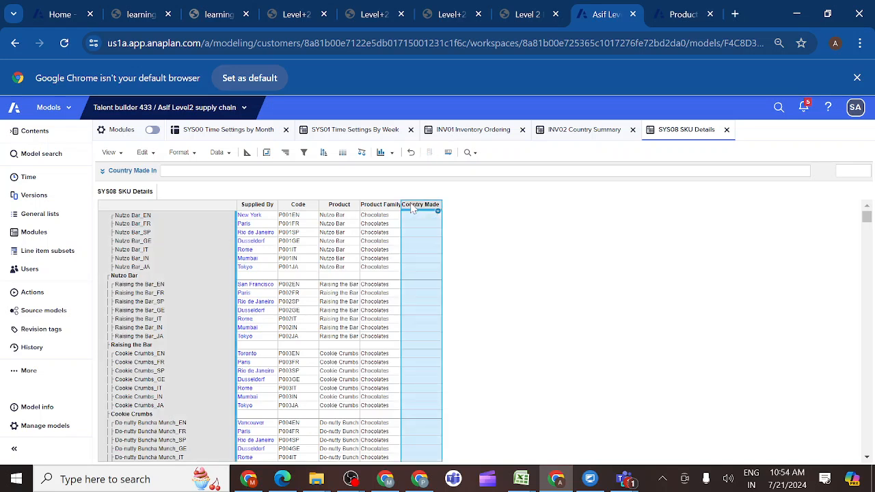
pyautogui.click(102, 173)
pyautogui.click(102, 173)
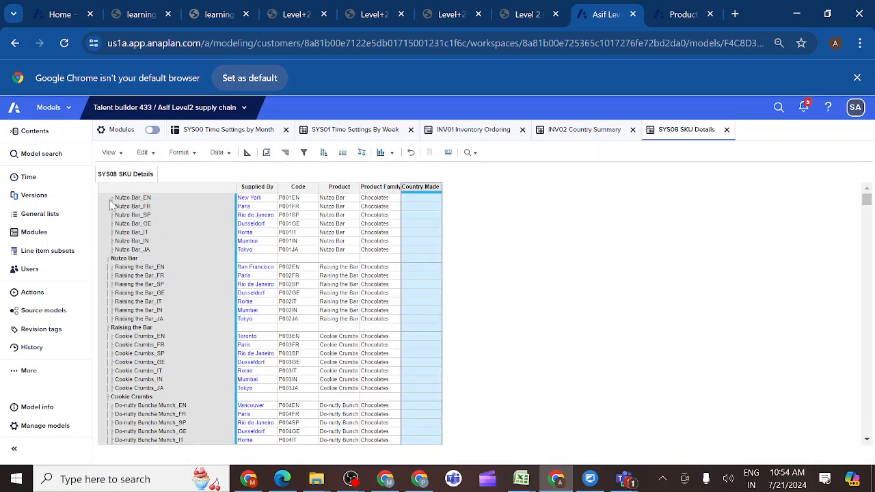
pyautogui.click(97, 356)
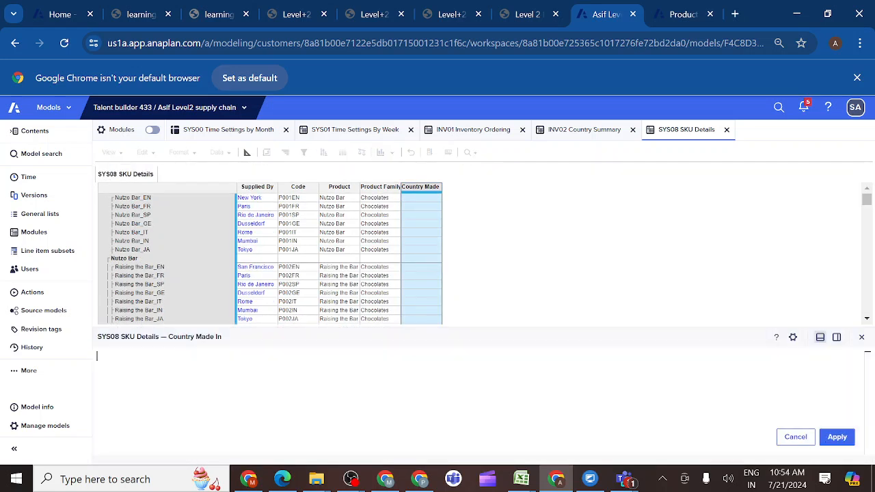
pyautogui.write('PA')
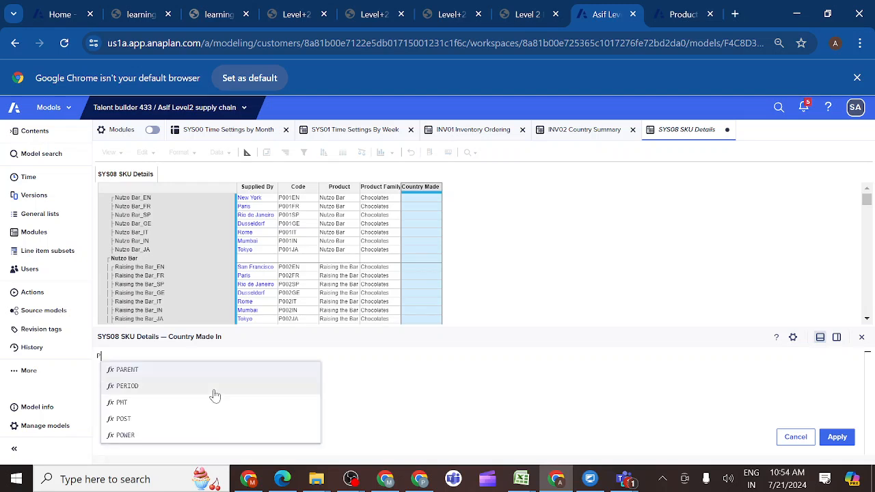
pyautogui.click(133, 373)
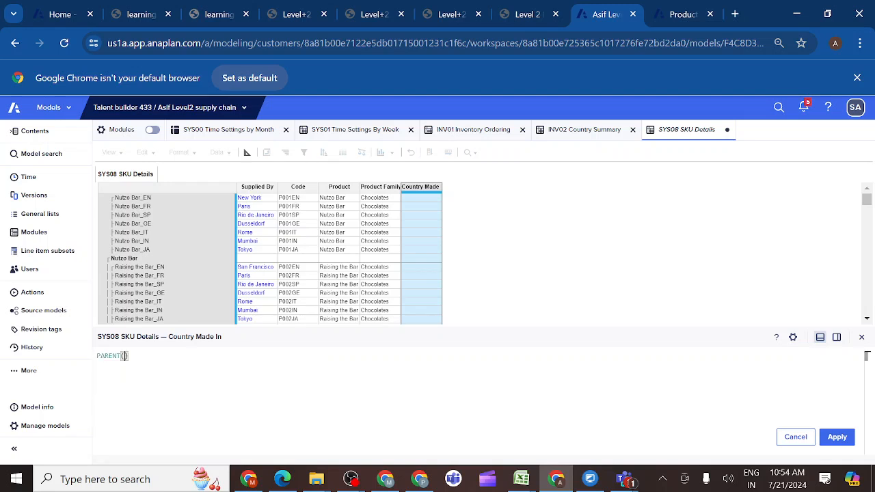
pyautogui.click(253, 189)
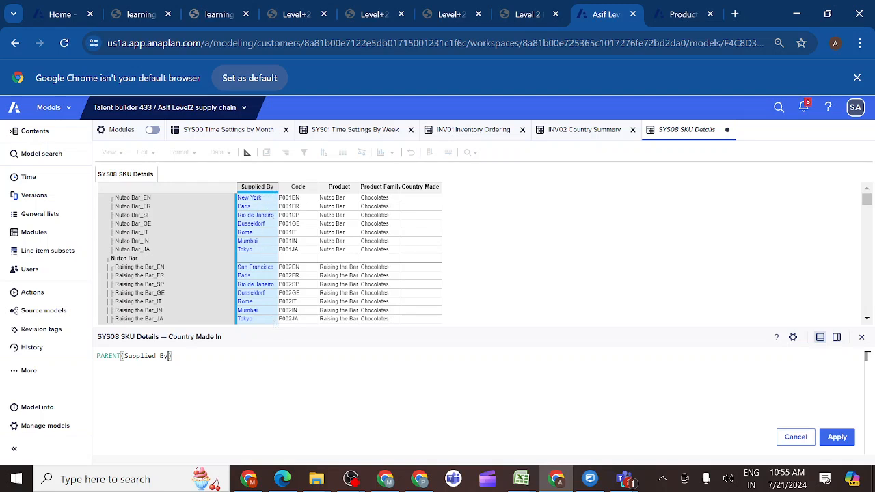
pyautogui.click(838, 438)
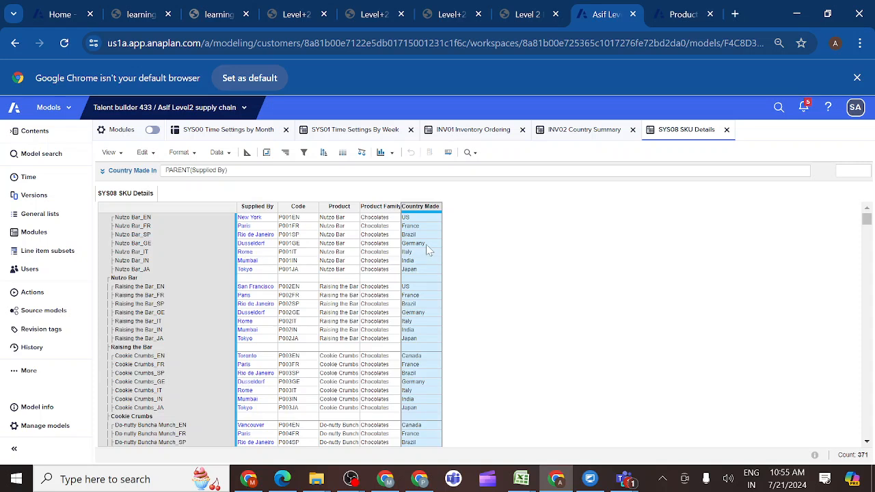
# - Go back to the INV02 Country Summary module's line items
pyautogui.click(564, 133)
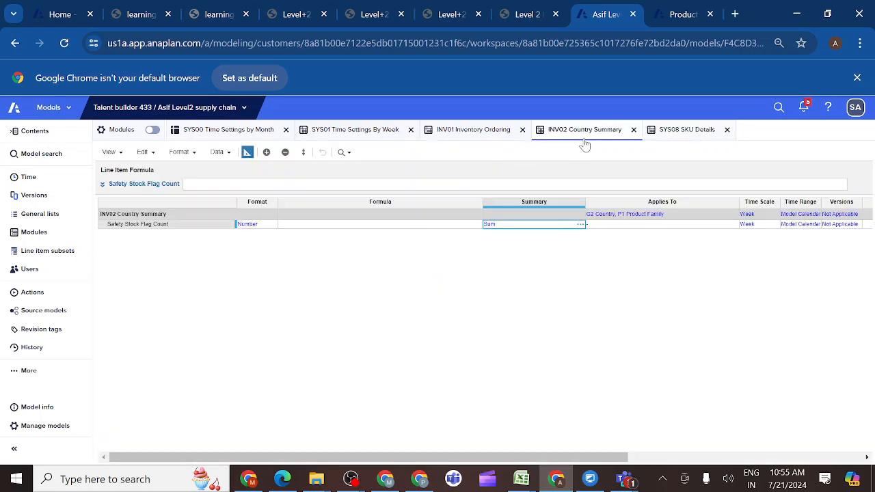
# - Start the Safety Stock Flag Count formula in INV02 Country Summary with a reference to Safety Stock Exception Count from INV01 Inventory Ordering
pyautogui.click(136, 228)
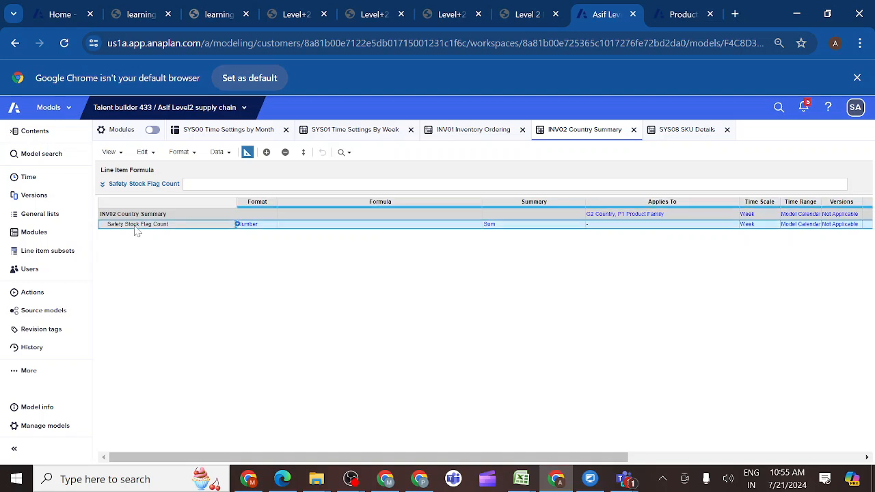
pyautogui.click(104, 185)
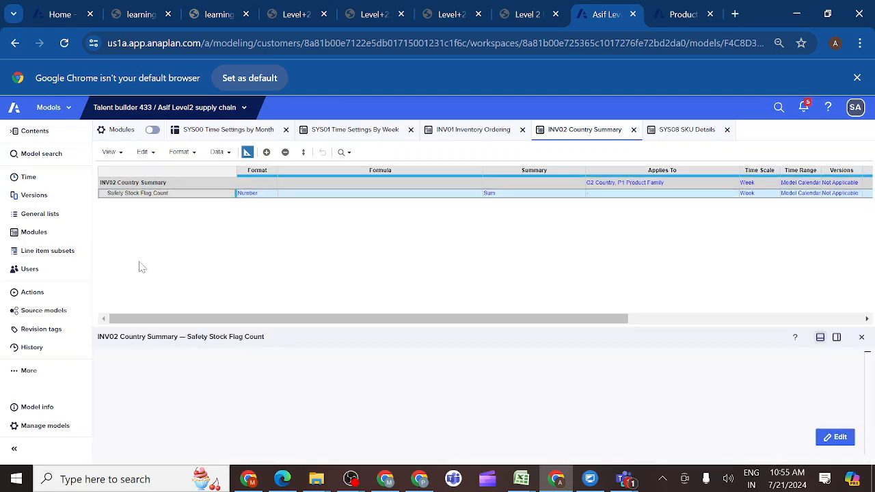
pyautogui.click(97, 356)
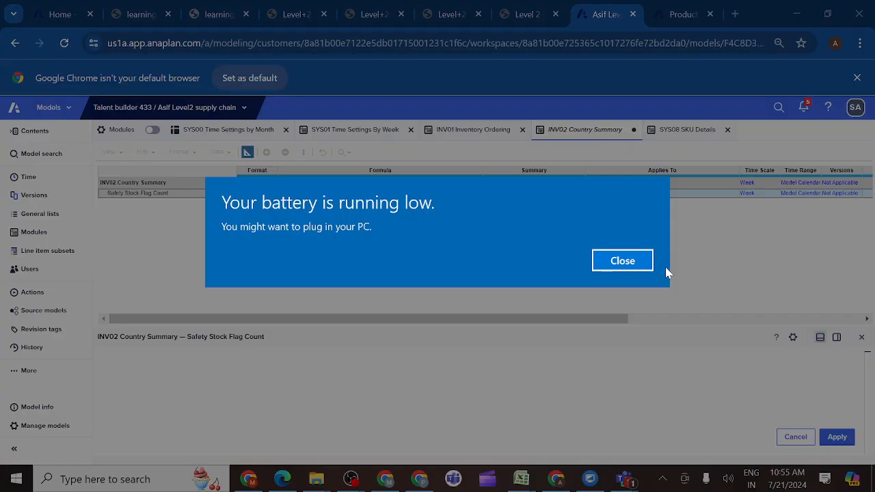
pyautogui.click(630, 263)
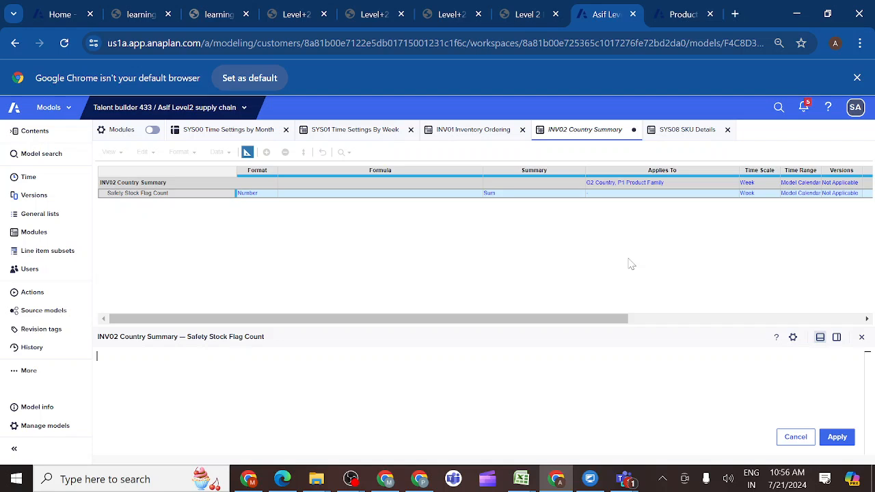
pyautogui.click(465, 133)
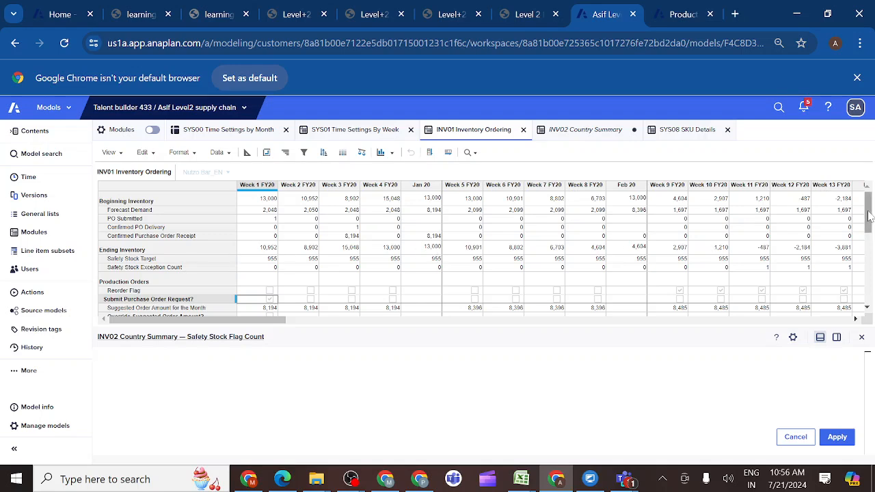
pyautogui.moveTo(868, 212); pyautogui.dragTo(859, 255)
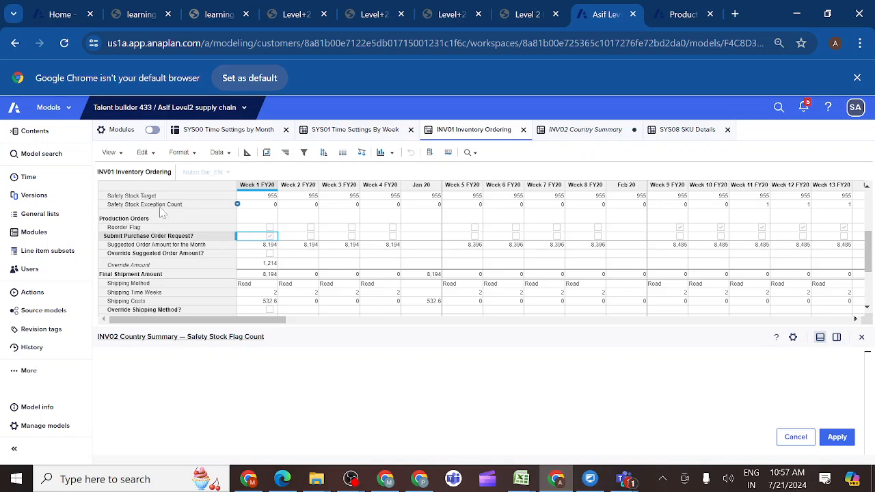
pyautogui.click(162, 208)
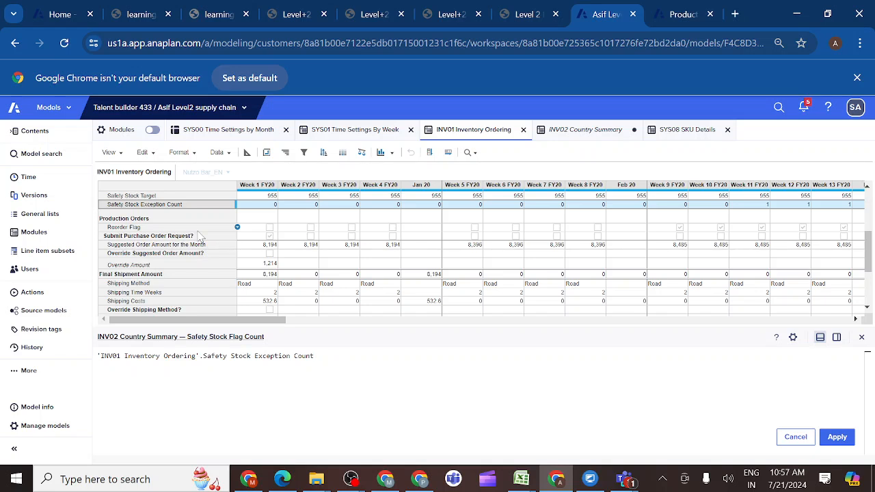
# - Complete the formula with SUM over Country Made In from SYS08 SKU Details, apply it, and display the module's data grid
pyautogui.write('[SUM')
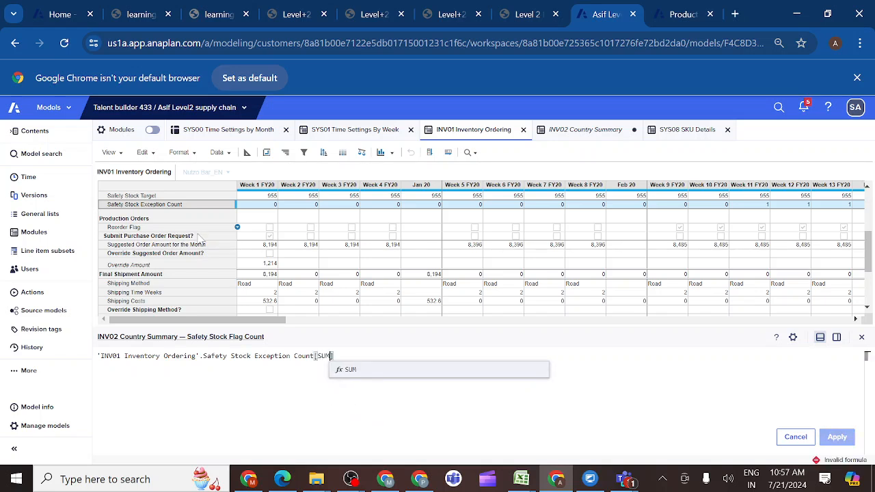
pyautogui.click(353, 373)
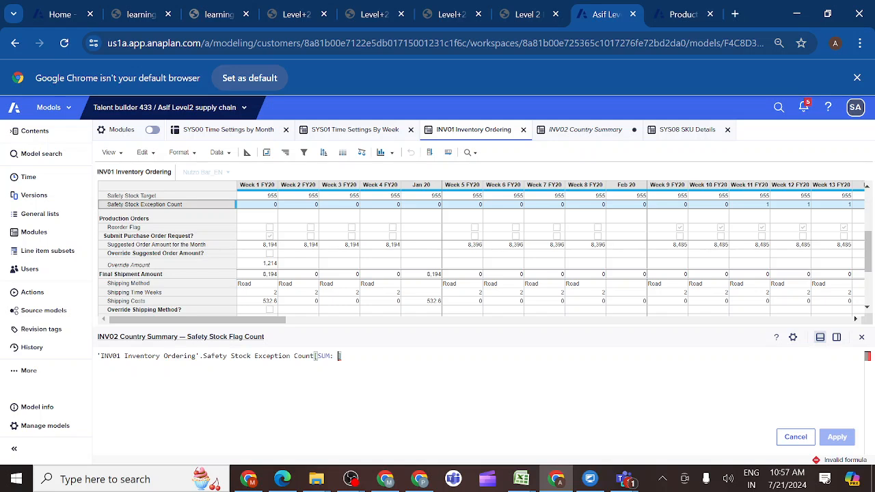
pyautogui.click(684, 130)
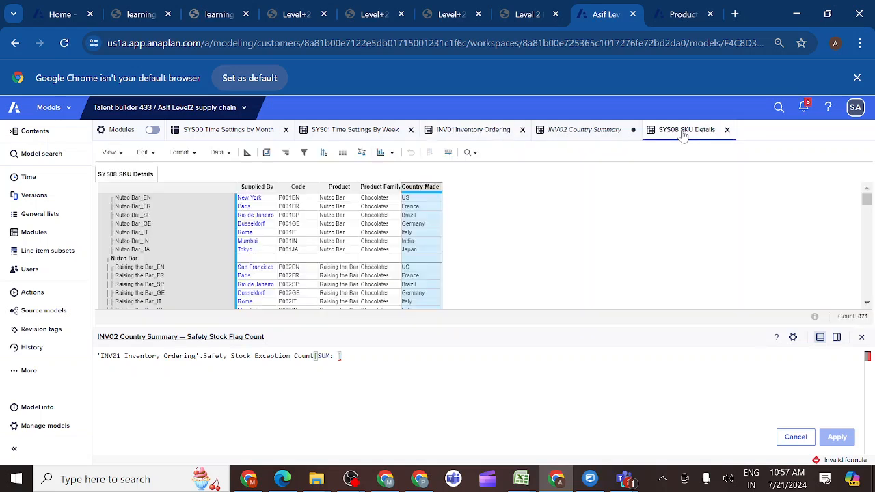
pyautogui.click(413, 188)
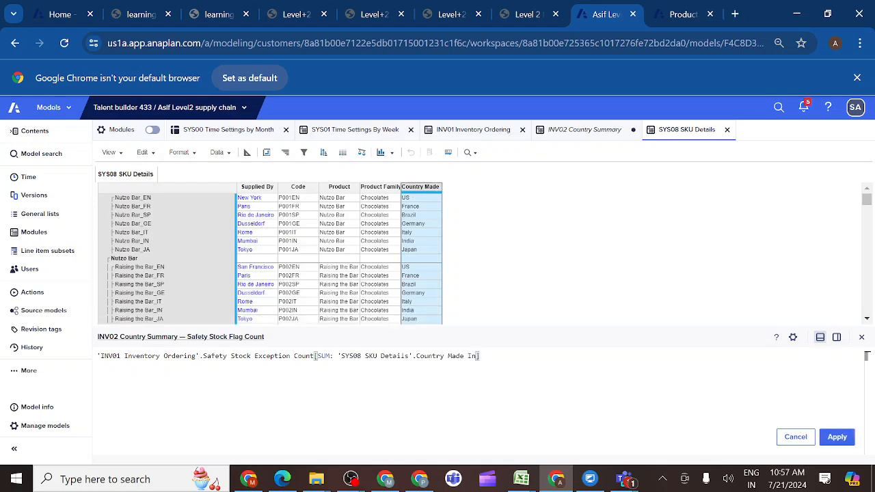
pyautogui.click(836, 441)
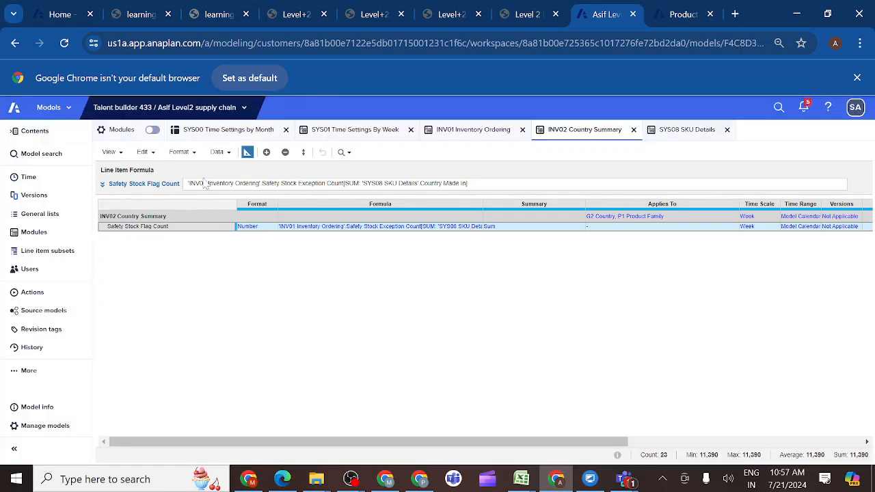
pyautogui.click(247, 153)
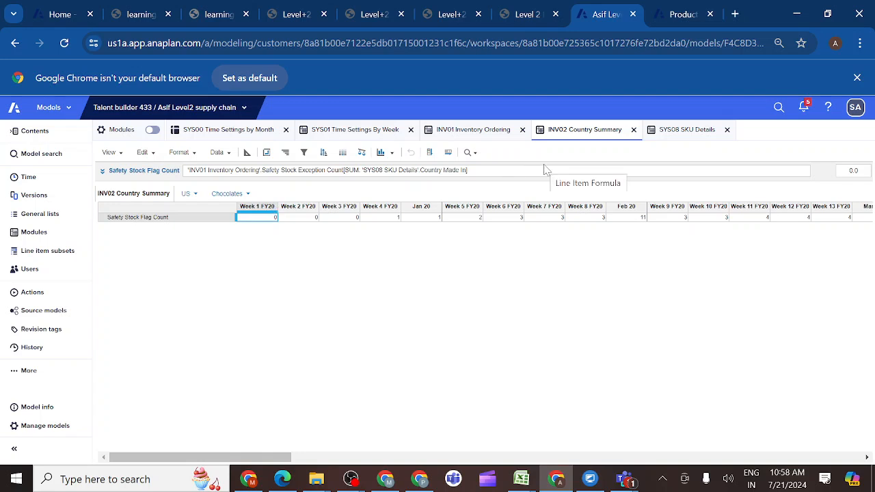
# - Highlight INV01 Inventory Ordering, INV02 Country Summary and SYS08 SKU Details together in the model's module list to compare their dimensions
pyautogui.click(35, 233)
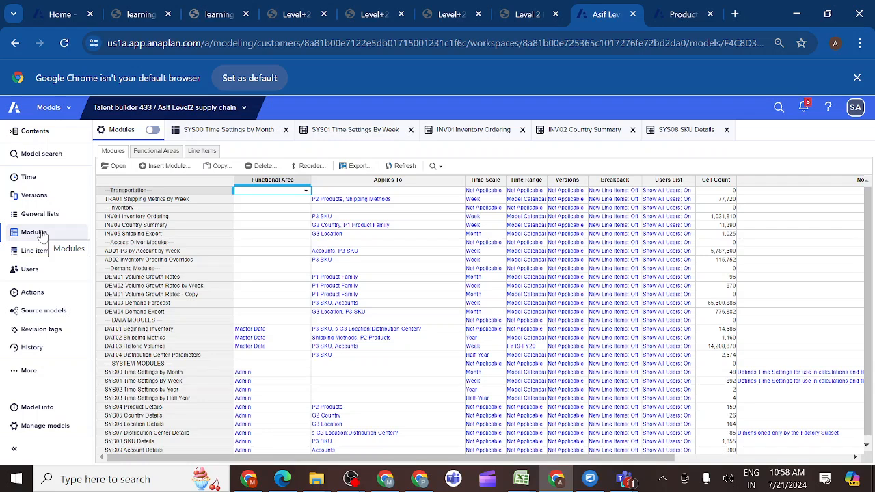
pyautogui.click(126, 218)
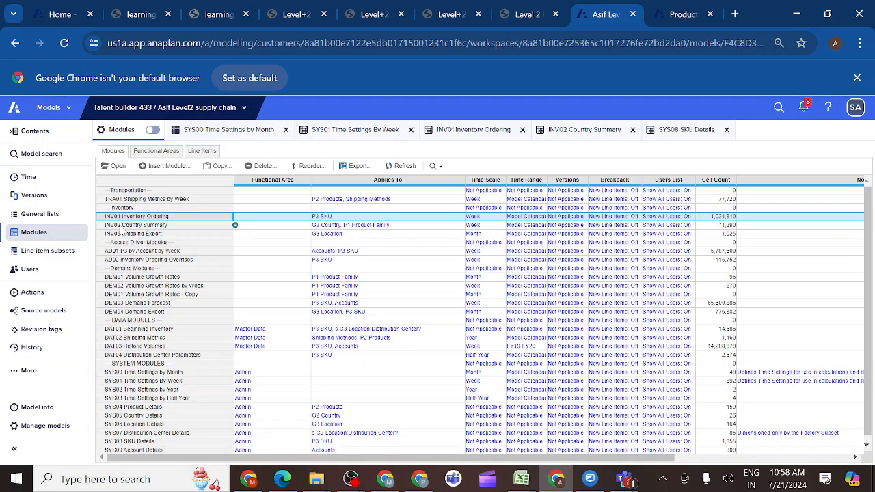
pyautogui.keyDown('shift'); pyautogui.click(121, 227); pyautogui.keyUp('shift')
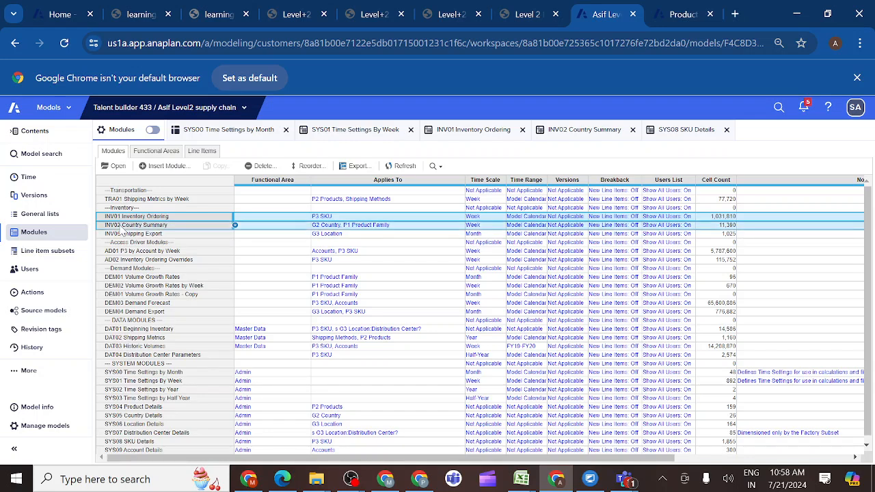
pyautogui.keyDown('ctrl'); pyautogui.click(117, 443); pyautogui.keyUp('ctrl')
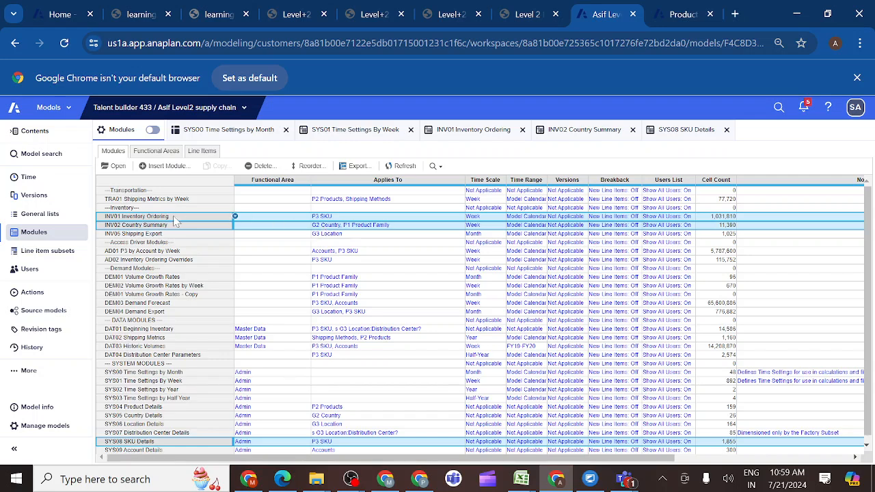
# - Review the Safety Stock Flag Count formula against the SYS08 SKU Details mapping and the dimensions each module applies to
pyautogui.click(574, 134)
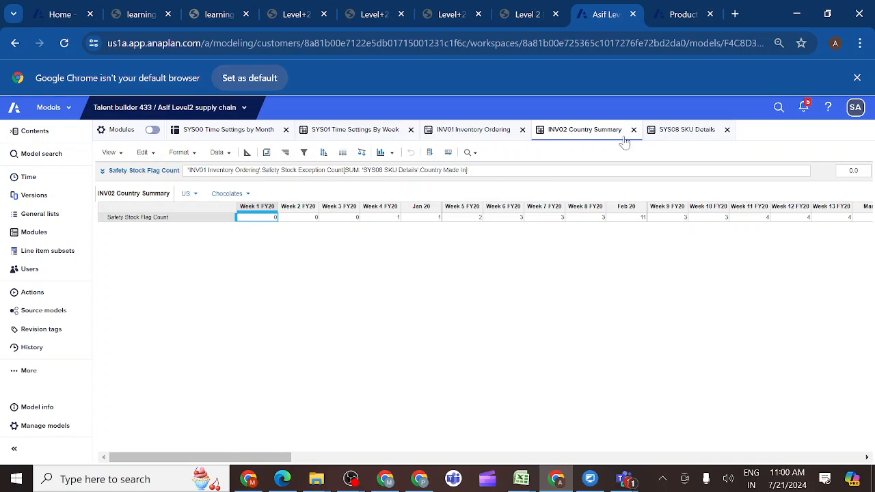
pyautogui.click(677, 133)
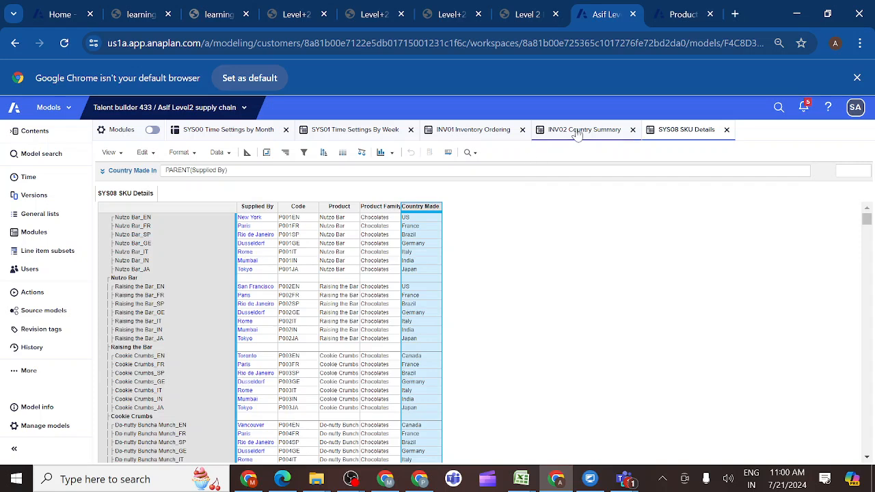
pyautogui.click(582, 133)
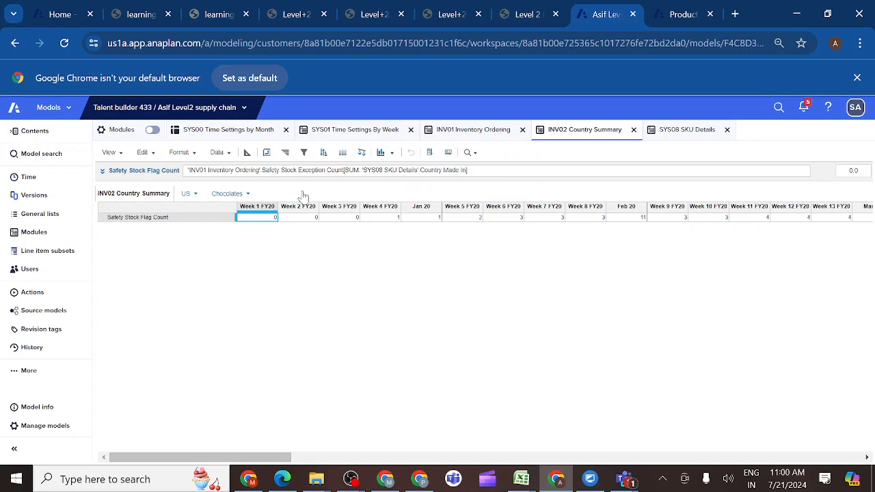
pyautogui.click(39, 237)
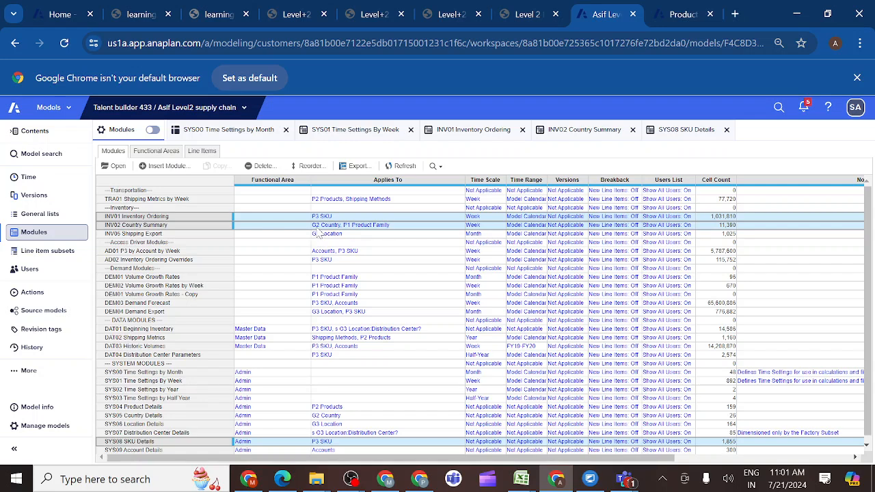
pyautogui.click(573, 134)
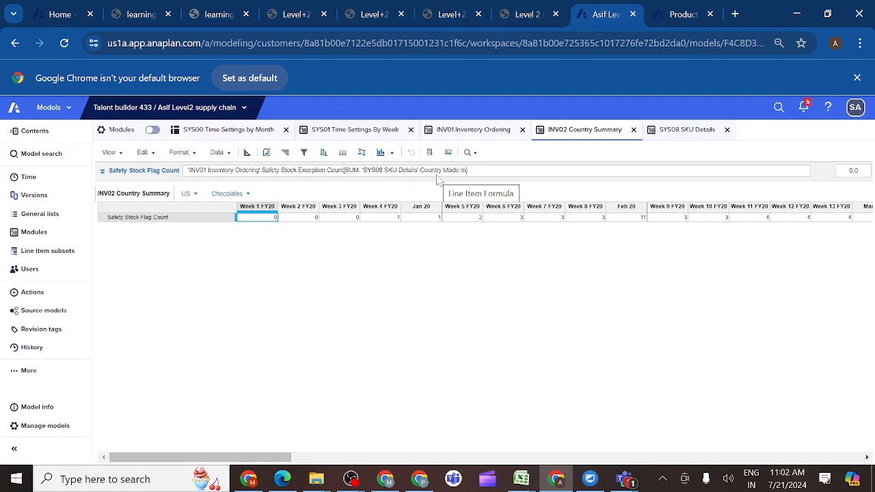
pyautogui.click(664, 482)
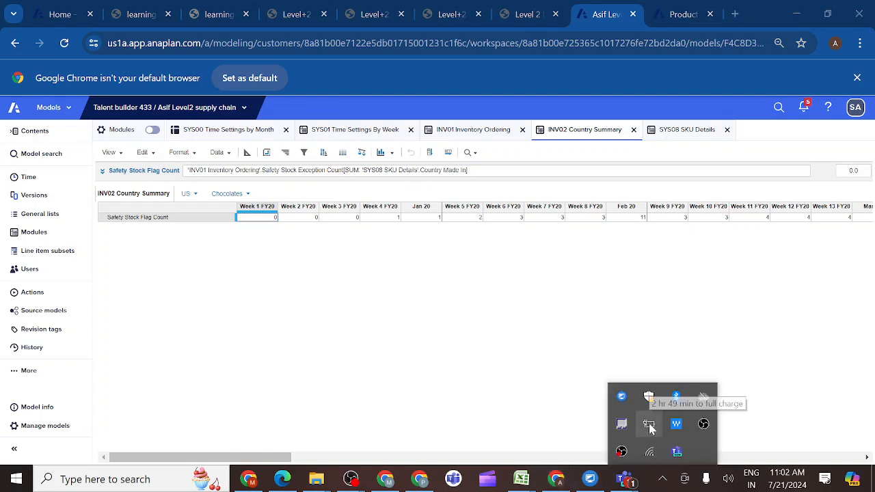
pyautogui.click(758, 346)
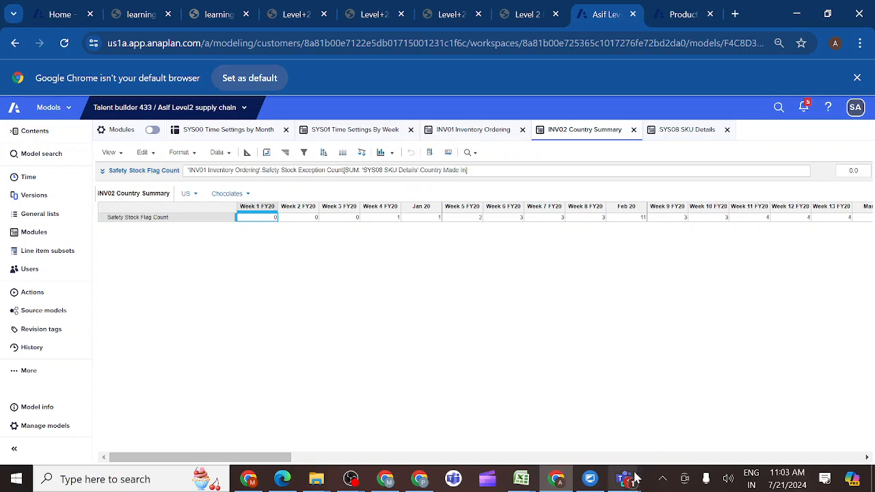
# - Switch to the Teams meeting, look through its participants list, and return to the Anaplan supply chain model
pyautogui.moveTo(626, 479)
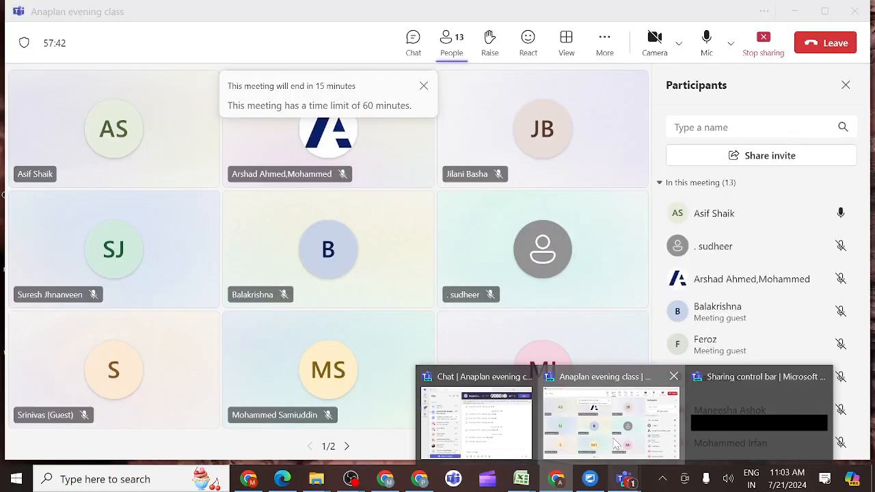
pyautogui.click(616, 444)
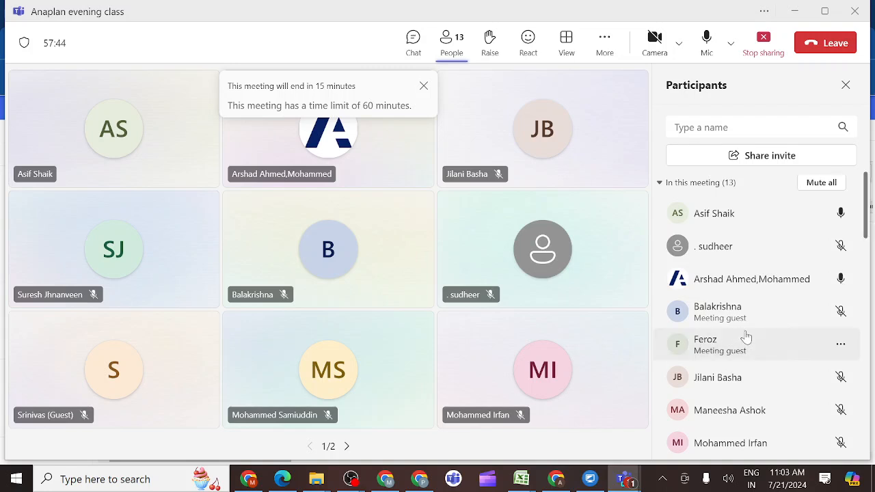
pyautogui.scroll(-6, 747, 336)
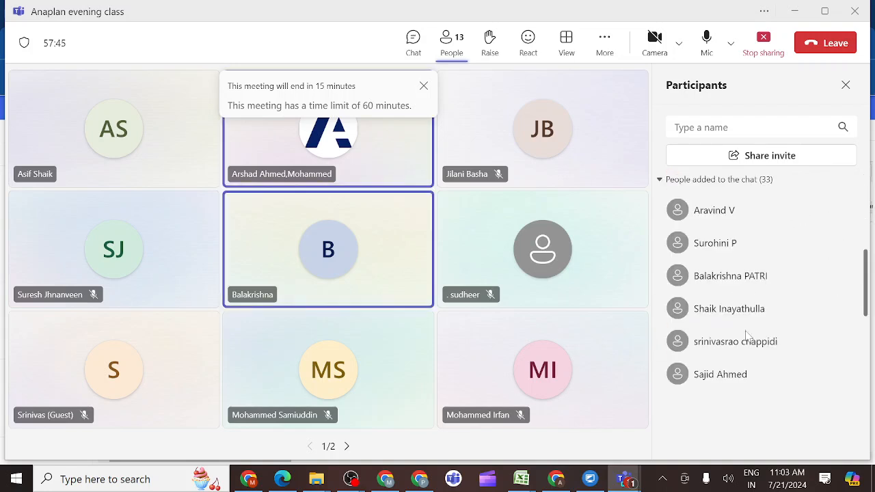
pyautogui.scroll(4, 747, 336)
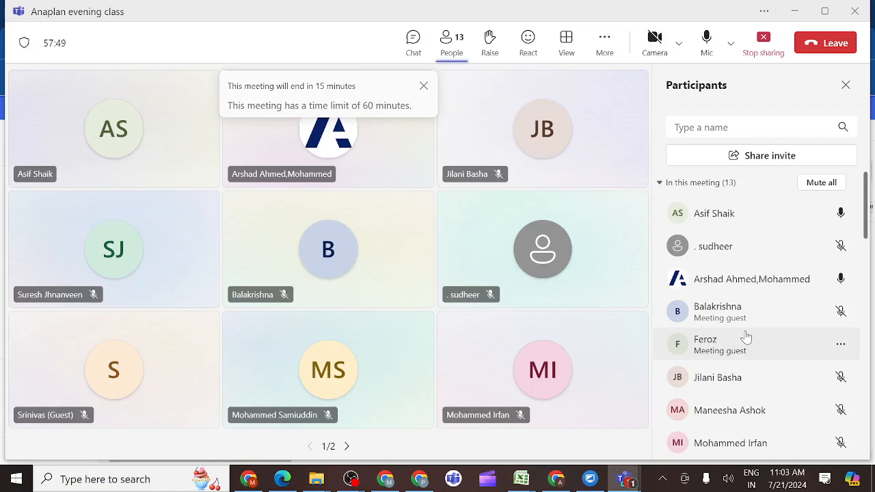
pyautogui.scroll(-4, 746, 336)
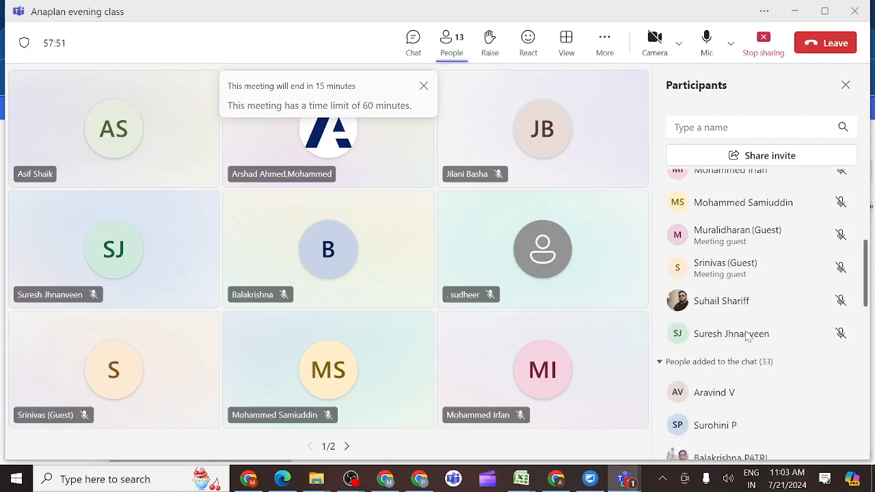
pyautogui.scroll(4, 745, 339)
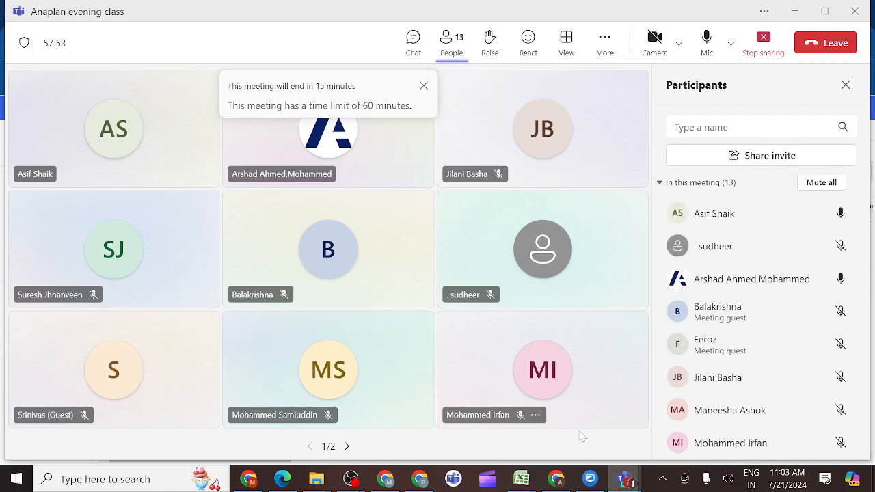
pyautogui.moveTo(557, 483)
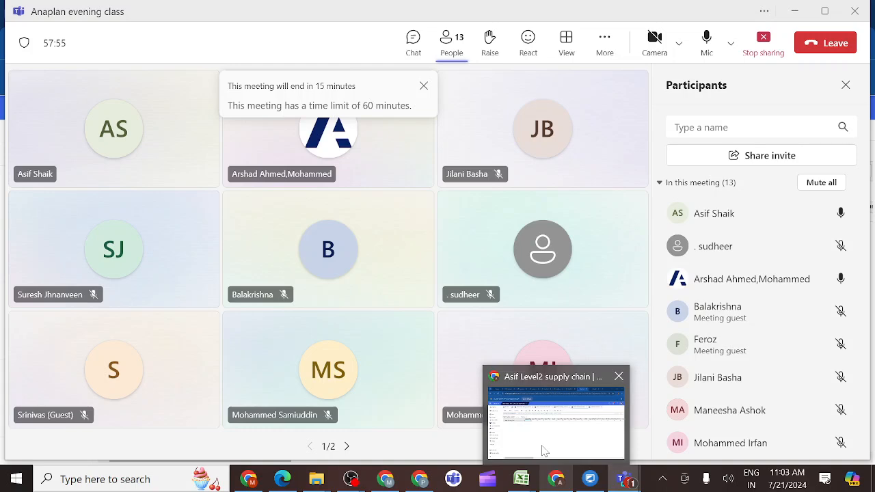
pyautogui.click(545, 450)
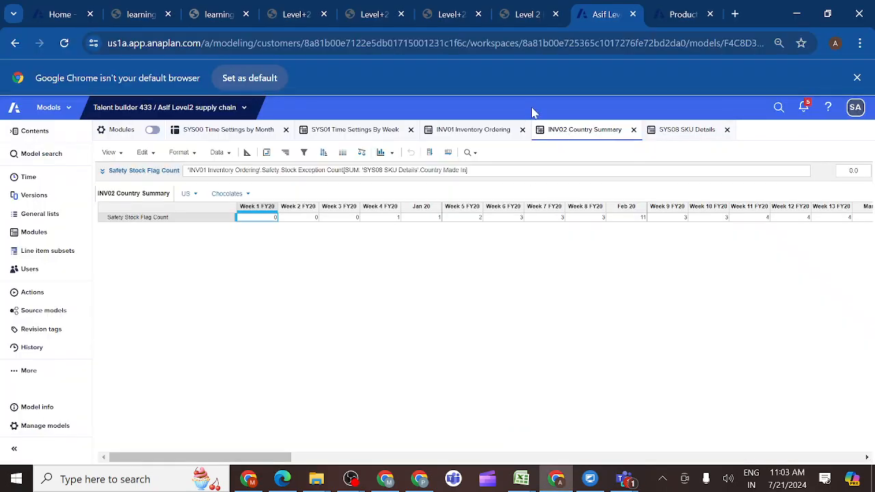
# - Open lesson 3.5.4 on creating the Distribution Center Capacity module and read the instructions for importing data into Distribution Center Details
pyautogui.click(540, 15)
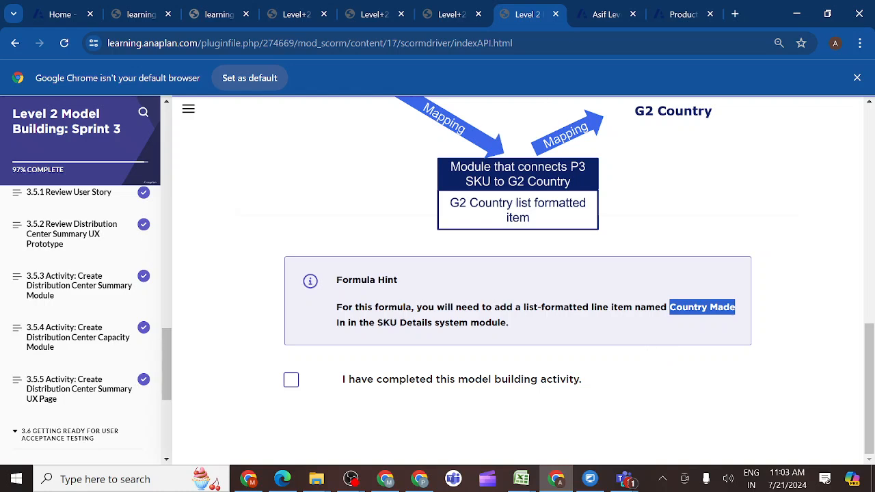
pyautogui.click(93, 340)
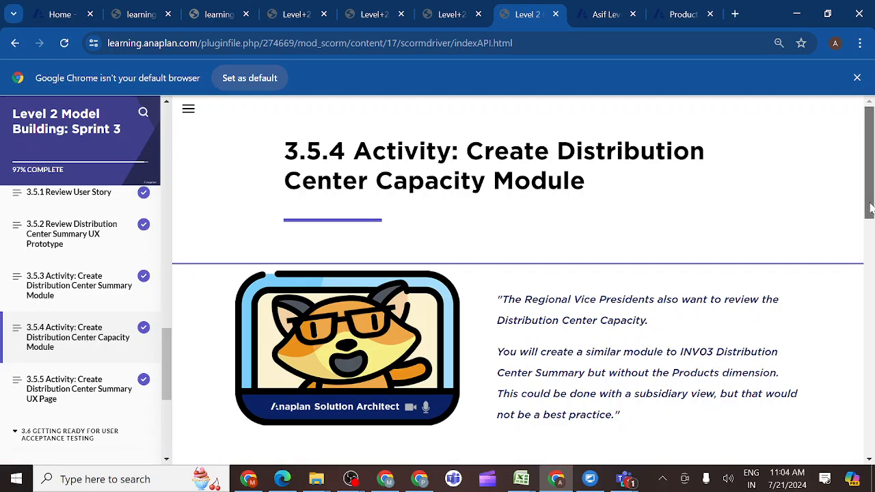
pyautogui.moveTo(870, 209); pyautogui.dragTo(871, 287)
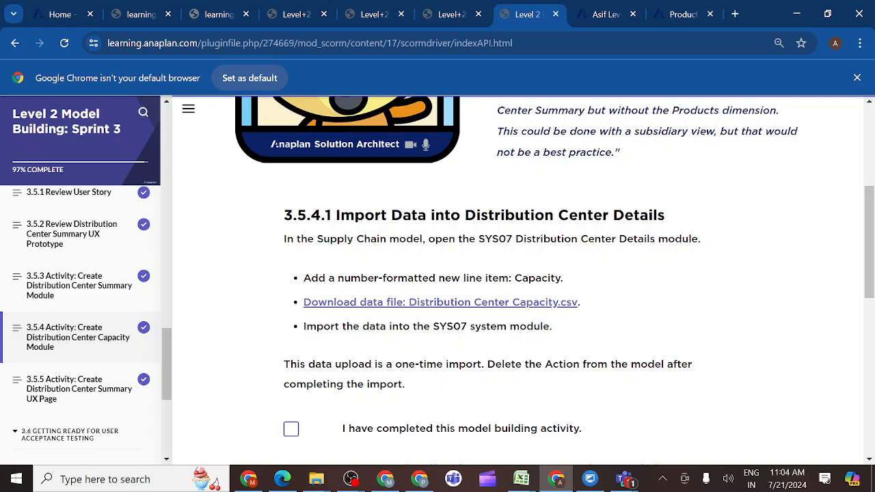
# - Copy the line item name Capacity from the lesson and open the SYS07 Distribution Center Details module in blueprint view
pyautogui.moveTo(515, 278); pyautogui.dragTo(578, 284)
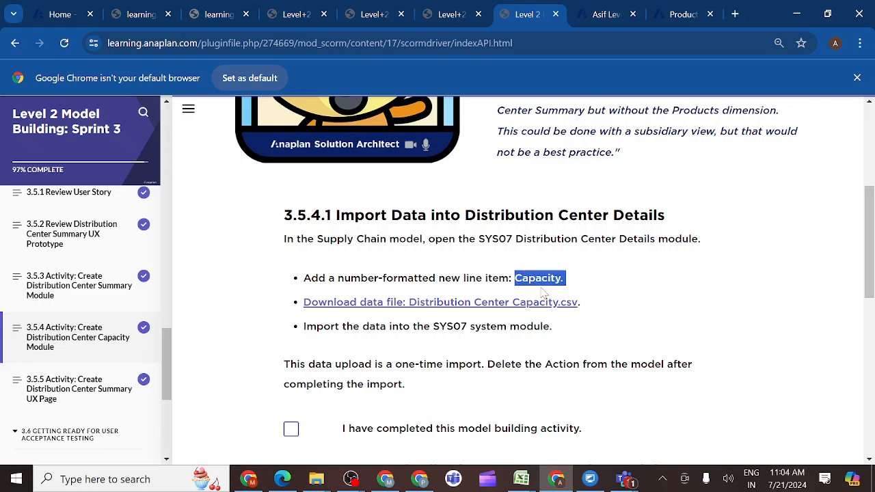
pyautogui.click(605, 15)
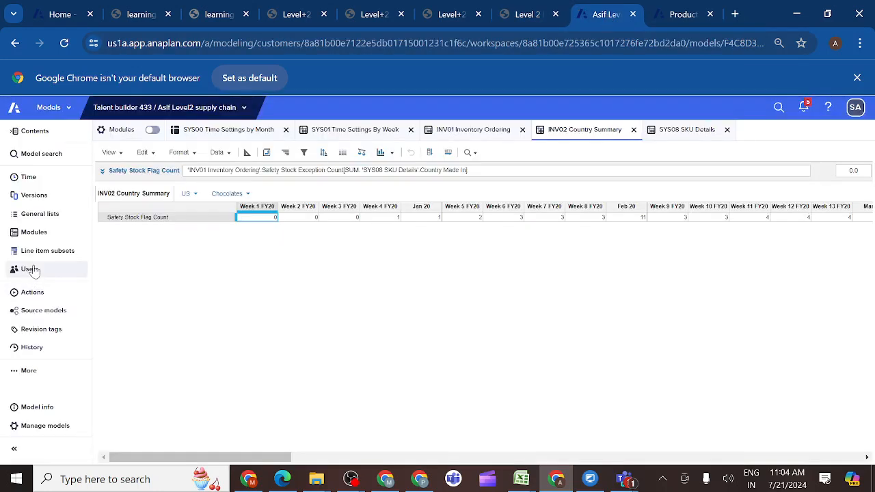
pyautogui.click(43, 236)
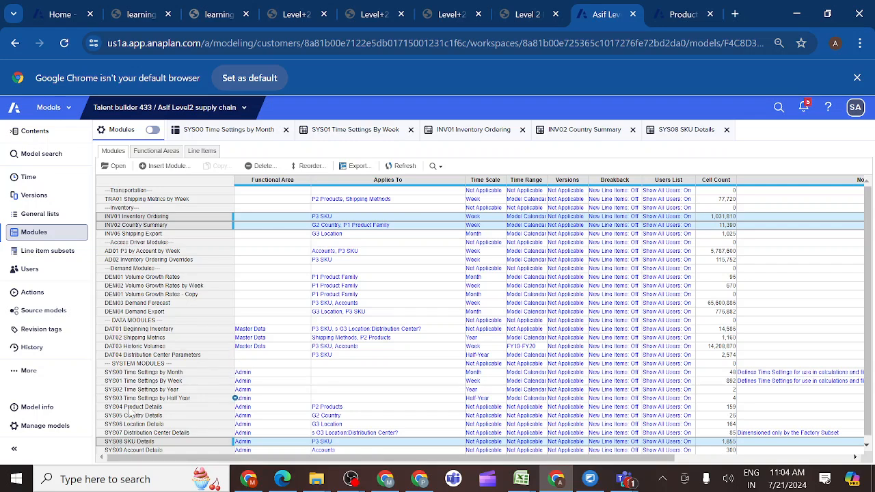
pyautogui.click(128, 434)
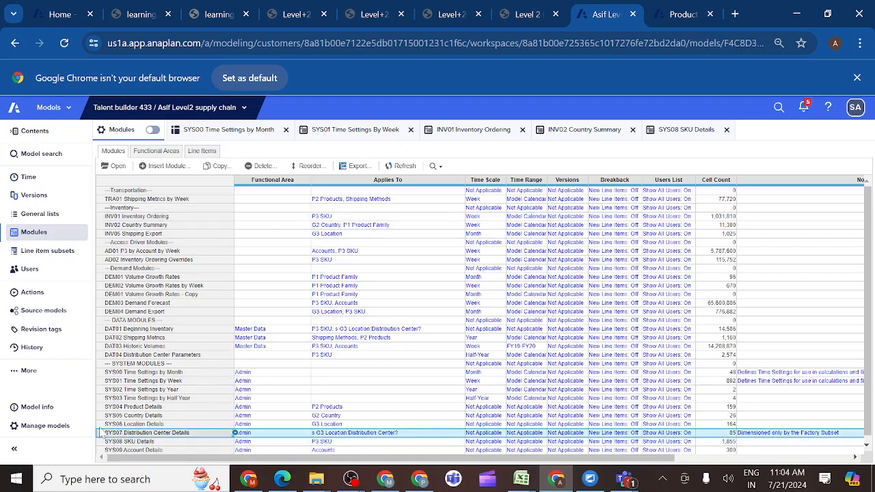
pyautogui.click(119, 167)
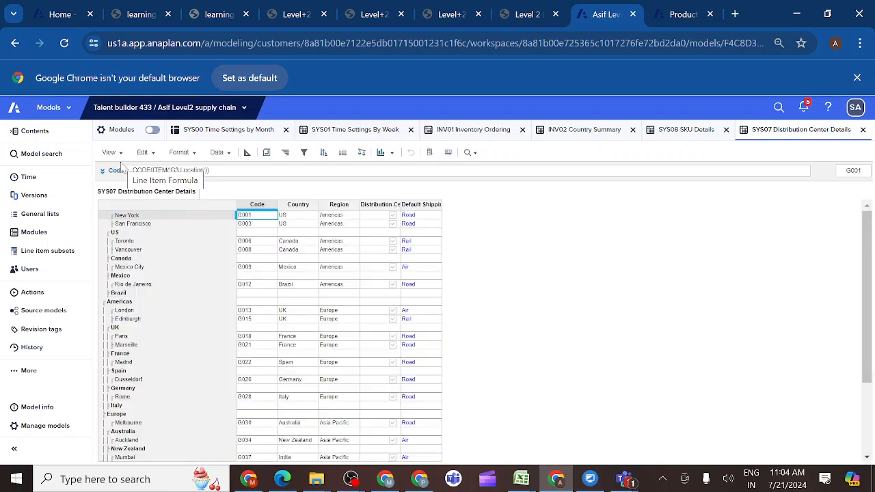
pyautogui.click(247, 154)
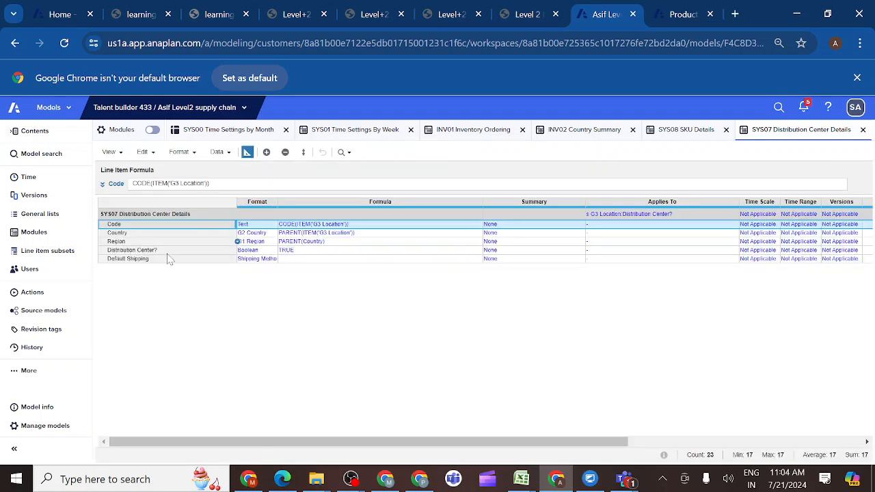
# - Insert a number-formatted line item named "Capacity." after Default Shipping in SYS07 Distribution Center Details
pyautogui.click(146, 261)
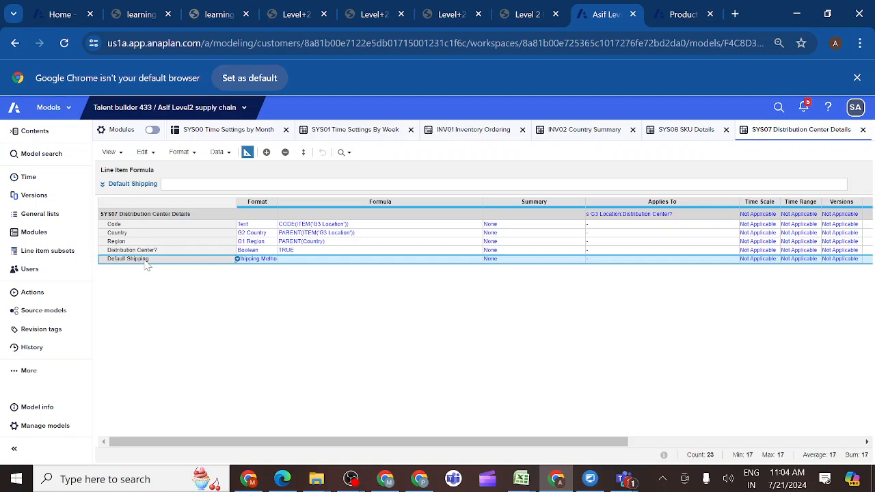
pyautogui.click(267, 155)
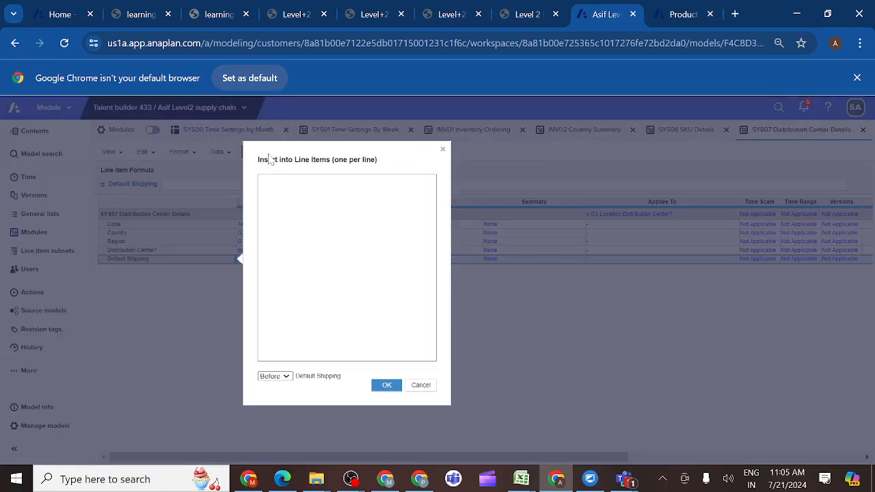
pyautogui.hotkey('ctrl', 'v')
pyautogui.click(284, 377)
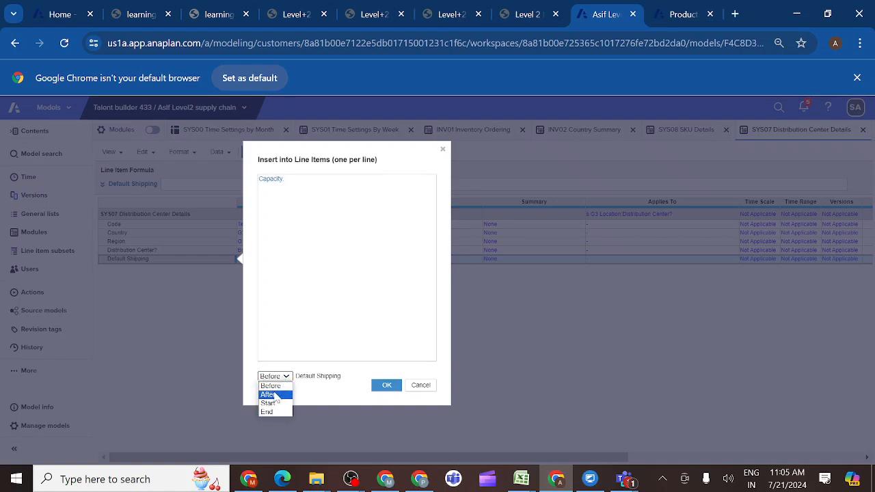
pyautogui.click(273, 395)
pyautogui.click(383, 387)
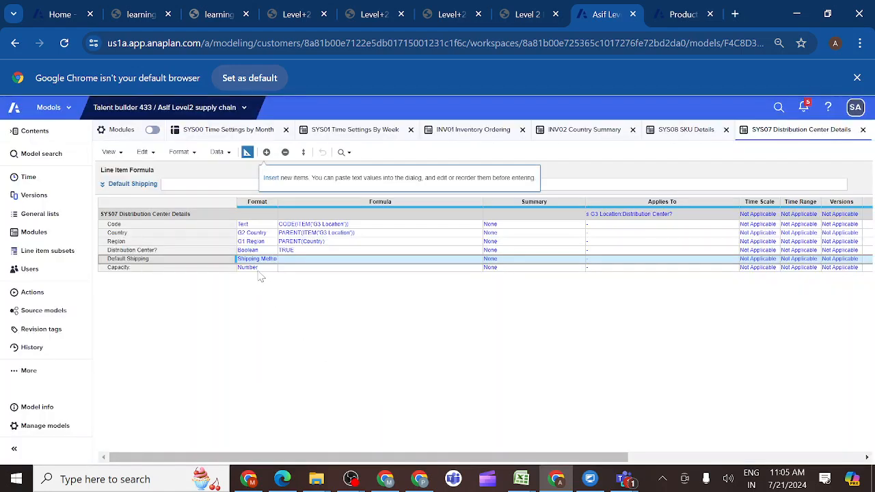
pyautogui.click(258, 267)
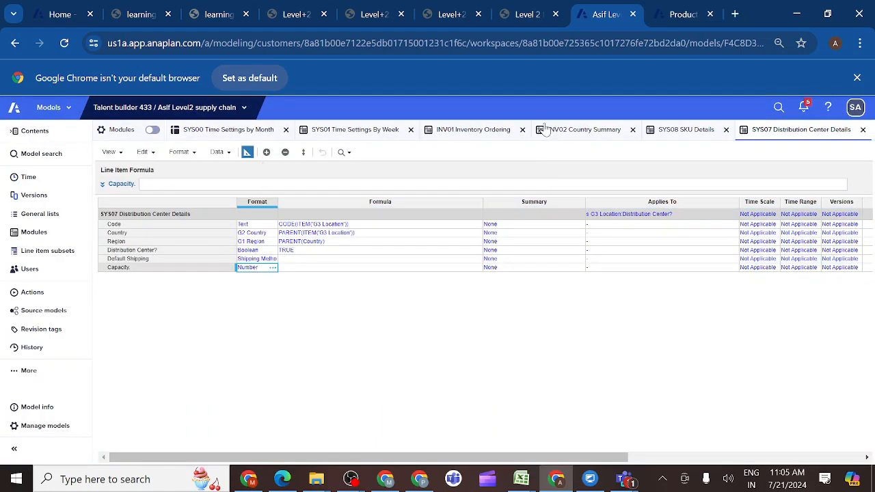
# - Download the Distribution Center Capacity.csv file from the lesson and return SYS07 Distribution Center Details to its data grid view
pyautogui.click(541, 17)
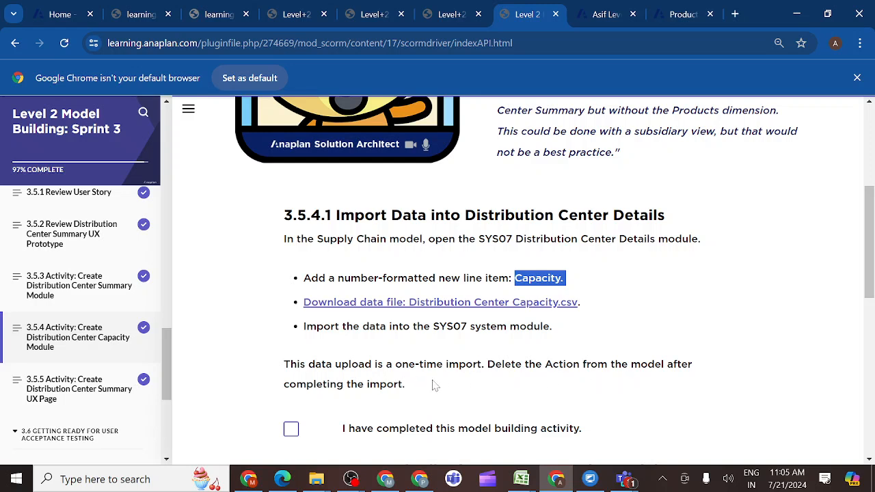
pyautogui.click(370, 309)
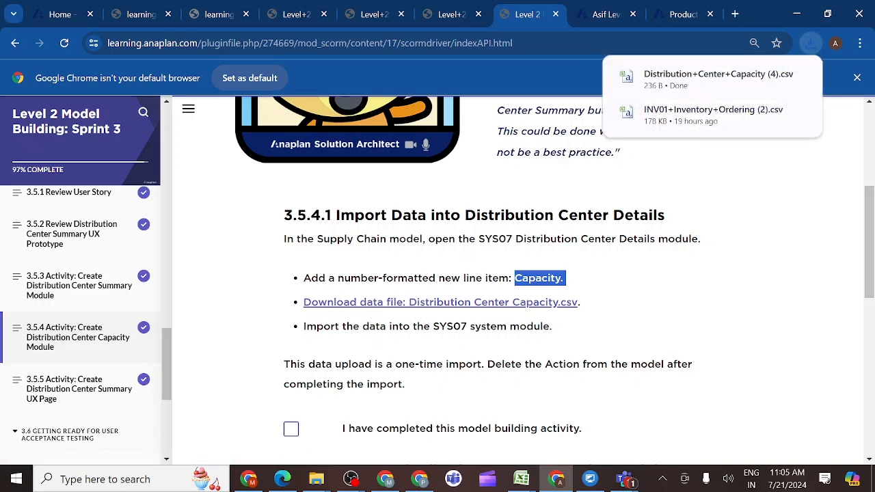
pyautogui.click(598, 17)
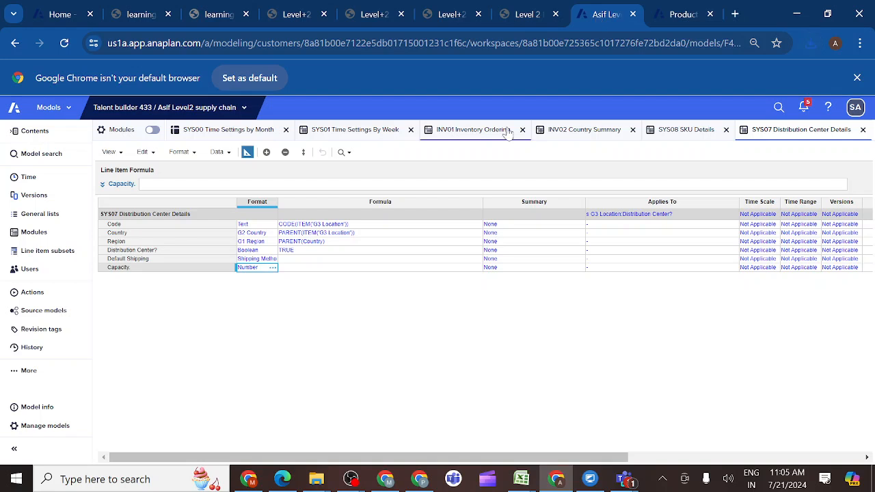
pyautogui.click(247, 152)
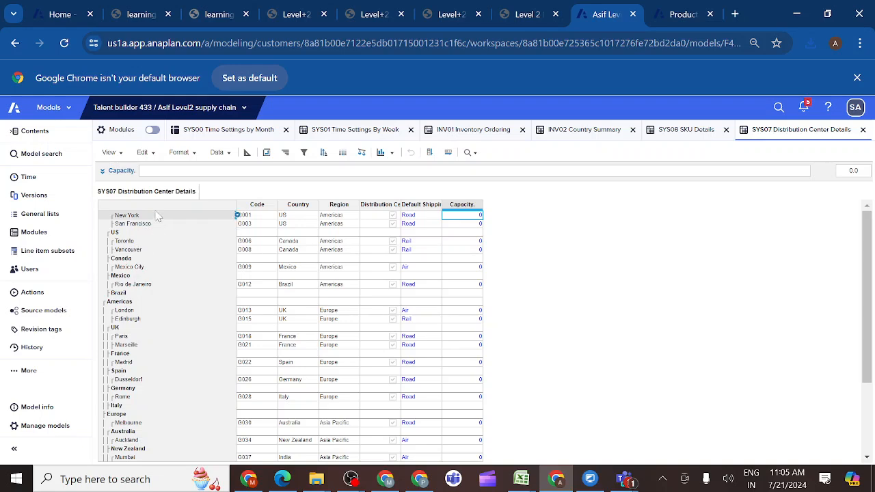
pyautogui.click(267, 152)
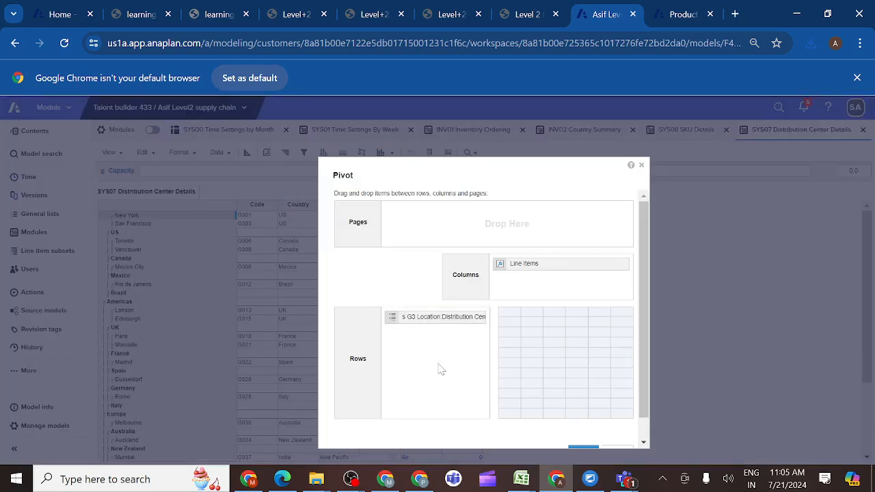
pyautogui.click(642, 166)
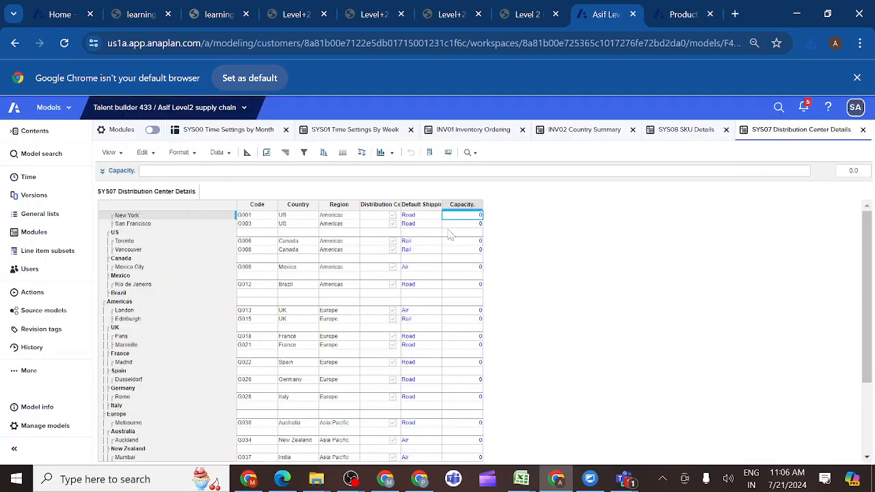
pyautogui.click(229, 153)
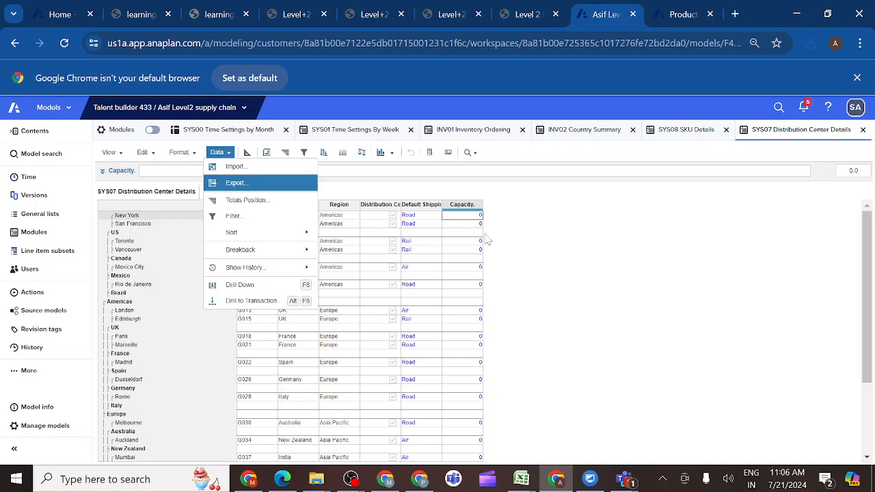
pyautogui.click(561, 242)
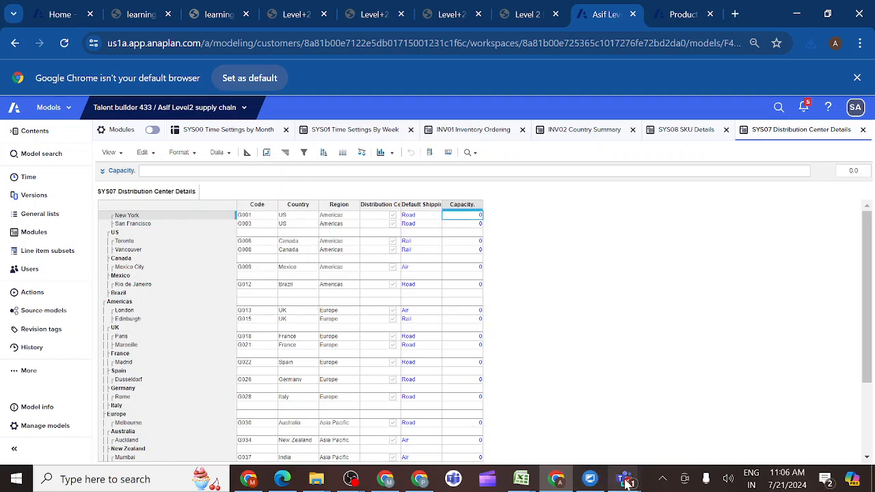
# - Rejoin the Anaplan evening class meeting in Teams, share the screen with sound included, and return to the Anaplan model
pyautogui.moveTo(623, 481)
pyautogui.click(586, 445)
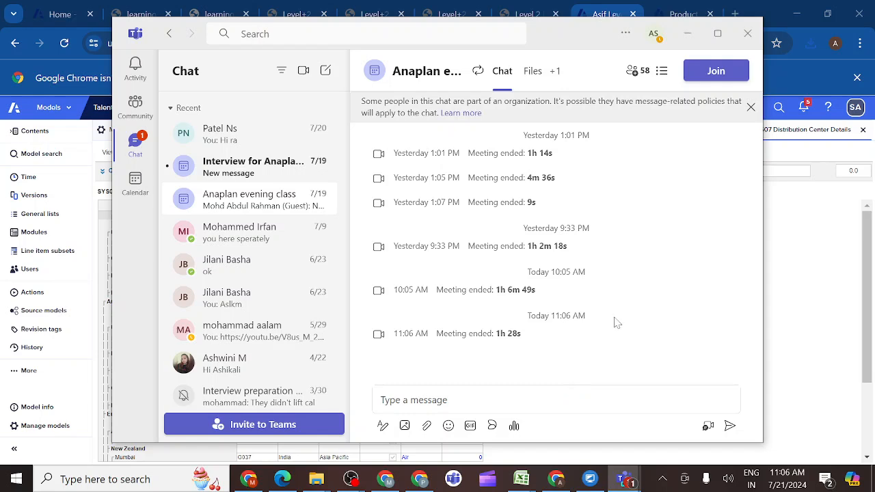
pyautogui.click(714, 75)
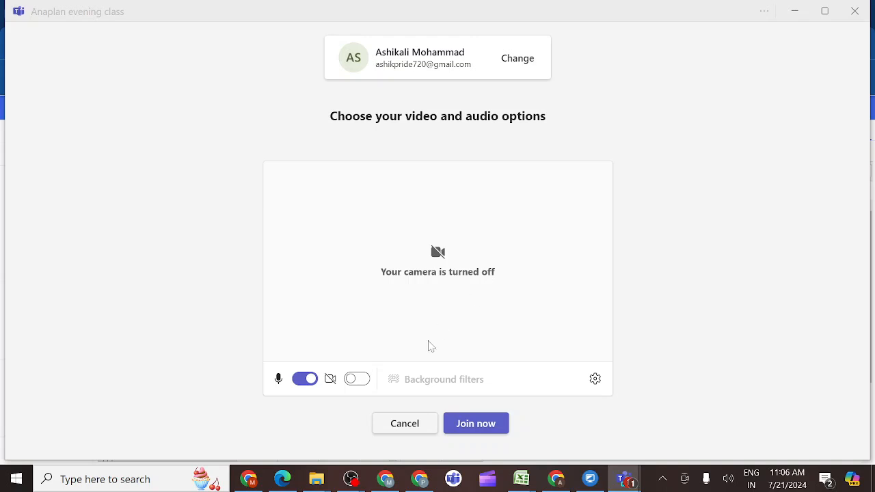
pyautogui.click(477, 429)
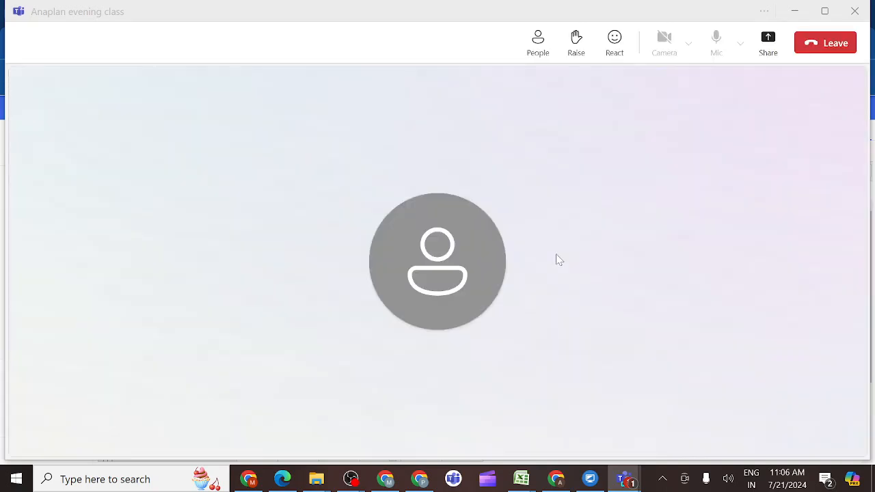
pyautogui.click(769, 44)
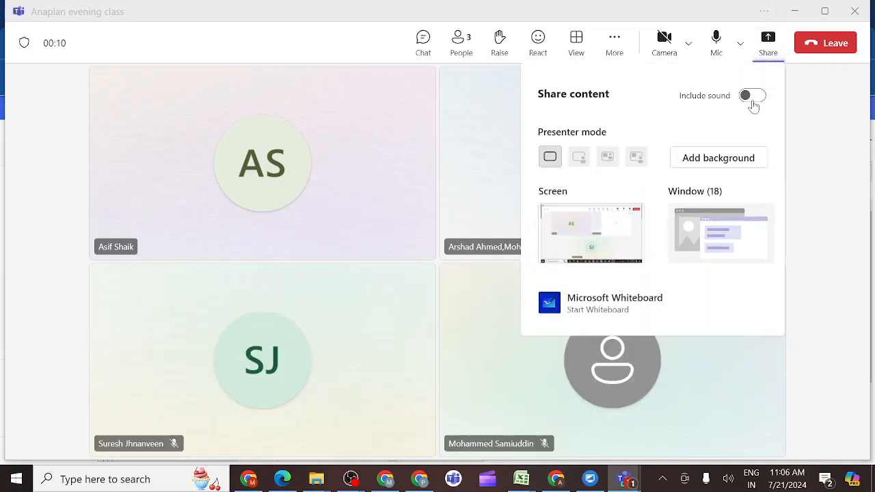
pyautogui.click(753, 97)
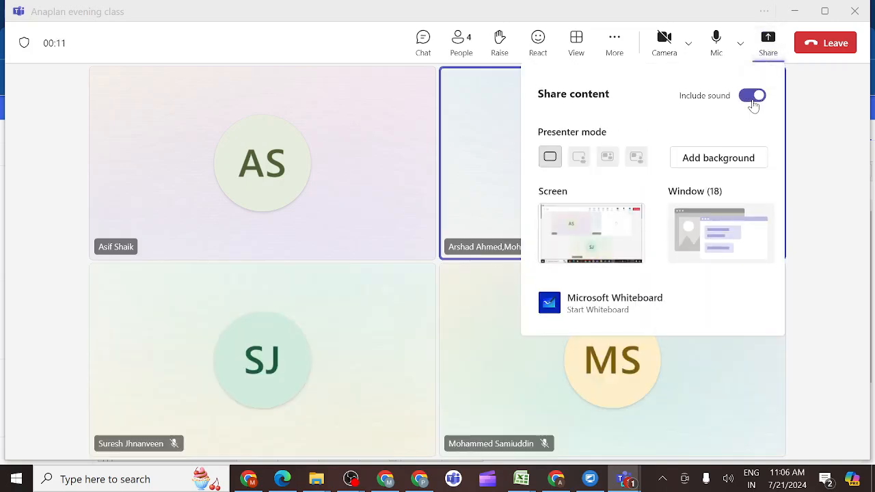
pyautogui.click(616, 234)
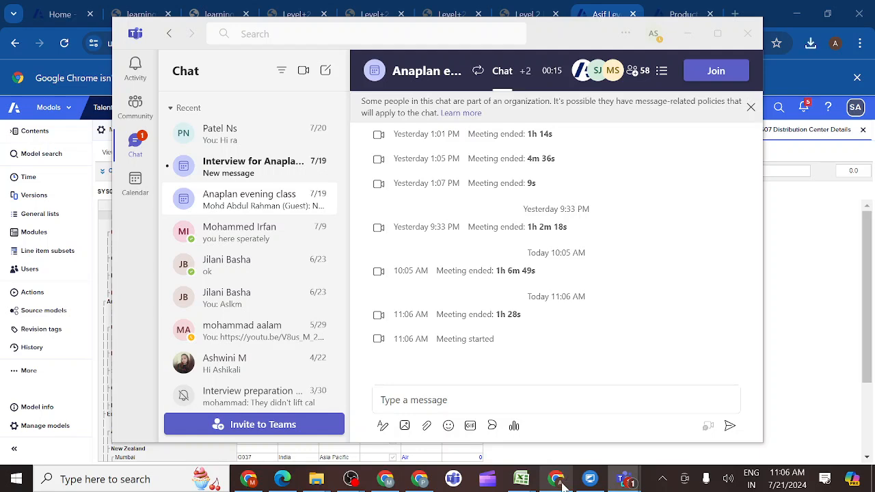
pyautogui.moveTo(556, 471)
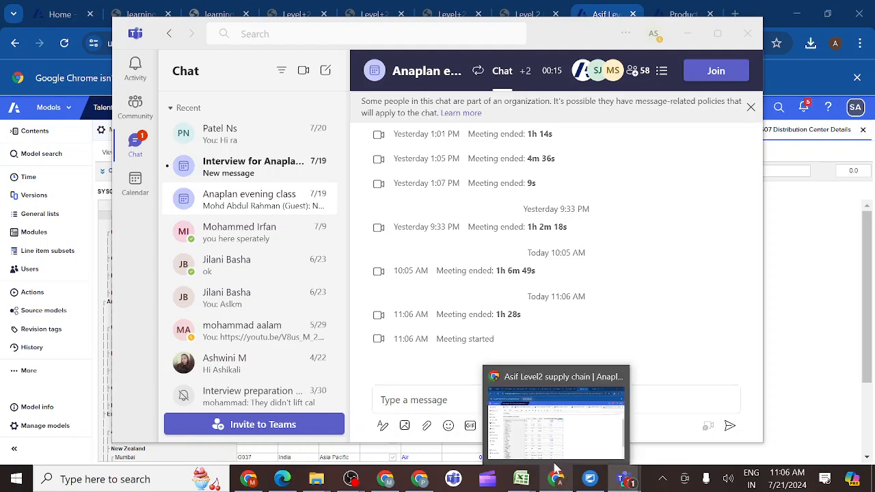
pyautogui.click(586, 433)
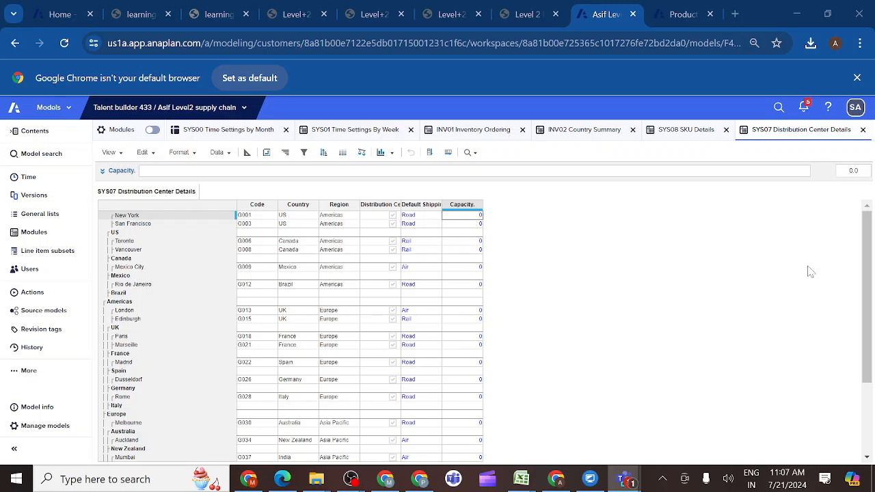
# - Check the Teams meeting window while sharing and switch back to the Anaplan supply chain model
pyautogui.moveTo(630, 481)
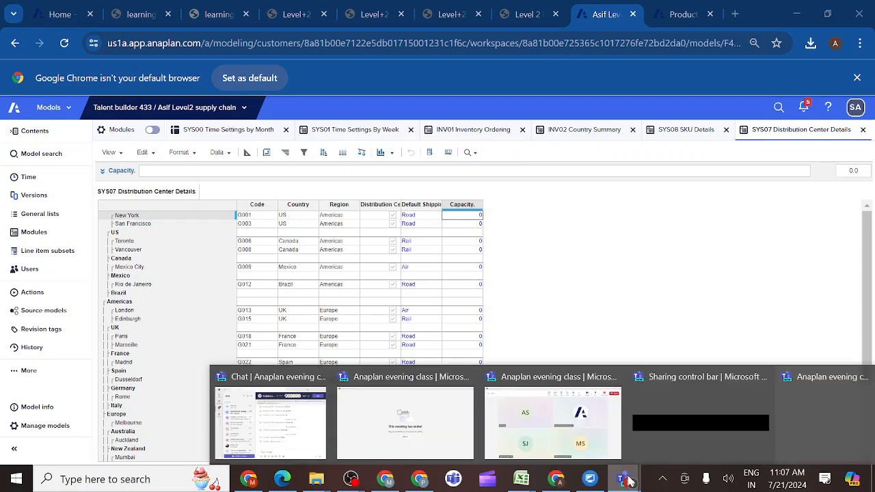
pyautogui.click(585, 427)
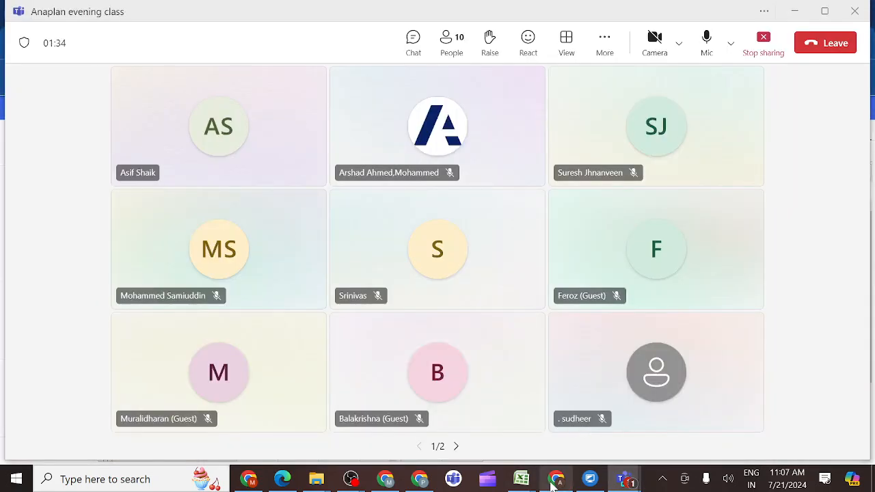
pyautogui.moveTo(556, 481)
pyautogui.click(541, 437)
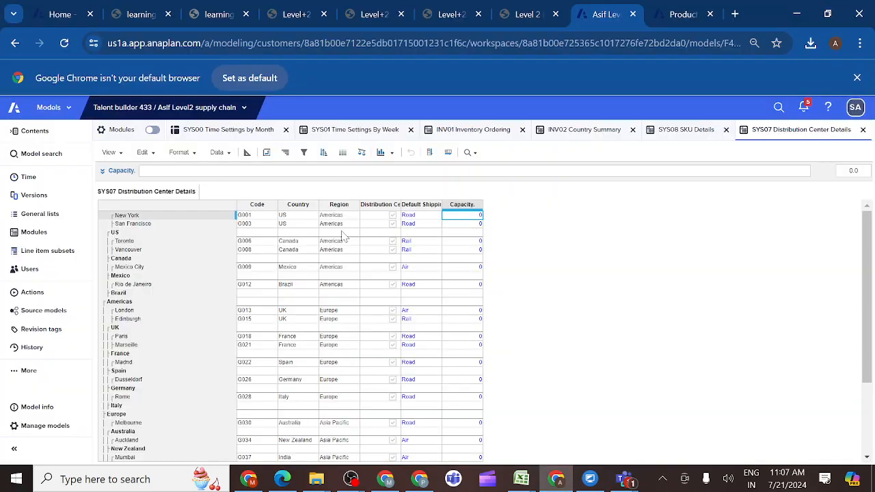
# - Start a data import into SYS07 Distribution Center Details and upload the Distribution+Center+Capacity (4) file from Downloads as its source
pyautogui.click(229, 156)
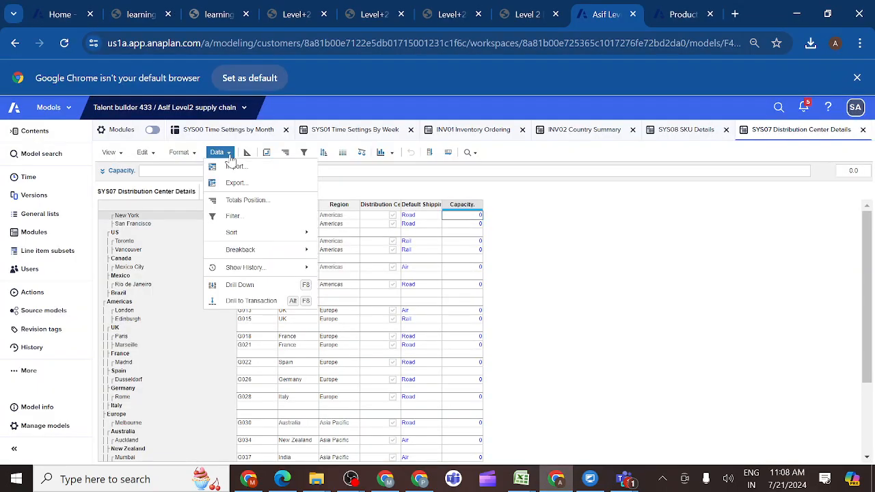
pyautogui.click(235, 167)
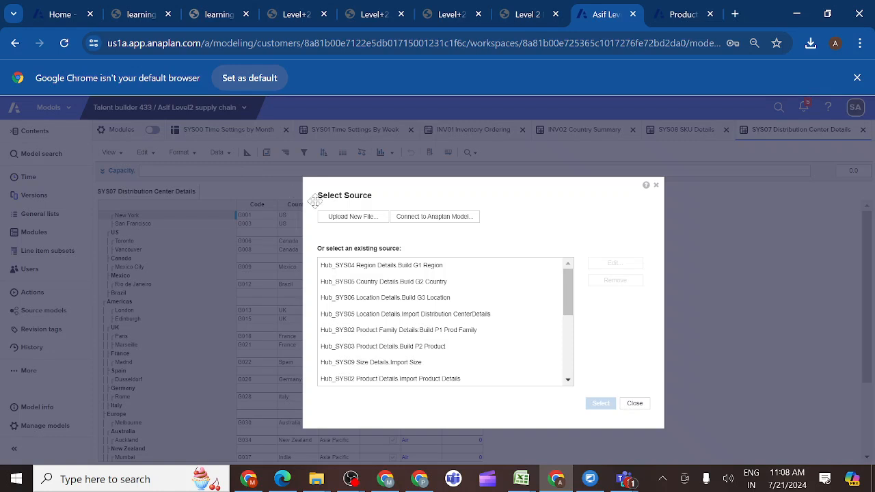
pyautogui.click(345, 216)
pyautogui.click(337, 217)
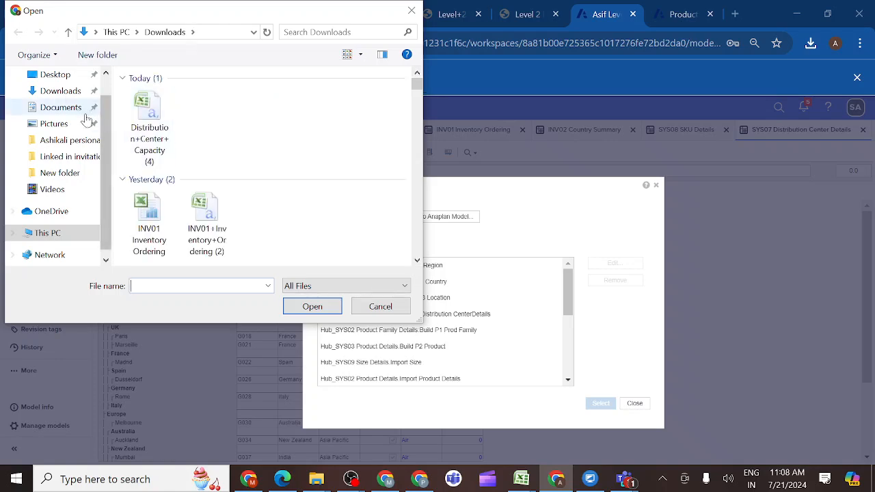
pyautogui.click(70, 94)
pyautogui.click(158, 121)
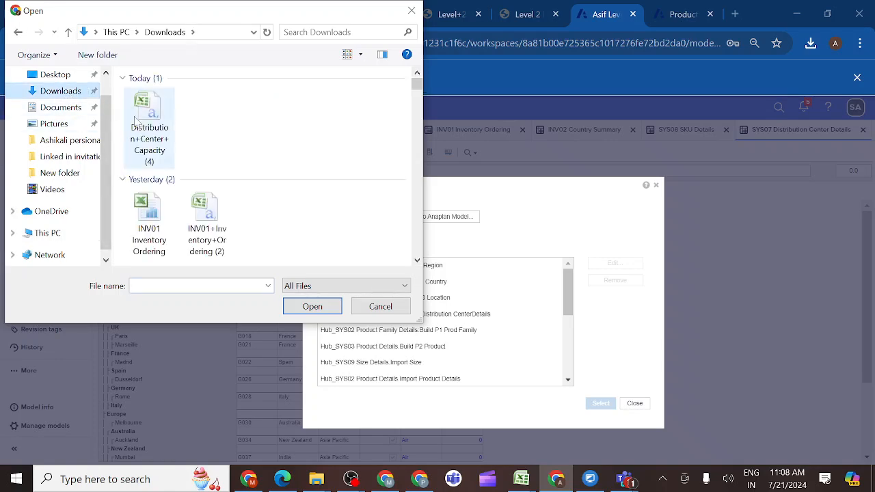
pyautogui.doubleClick(158, 121)
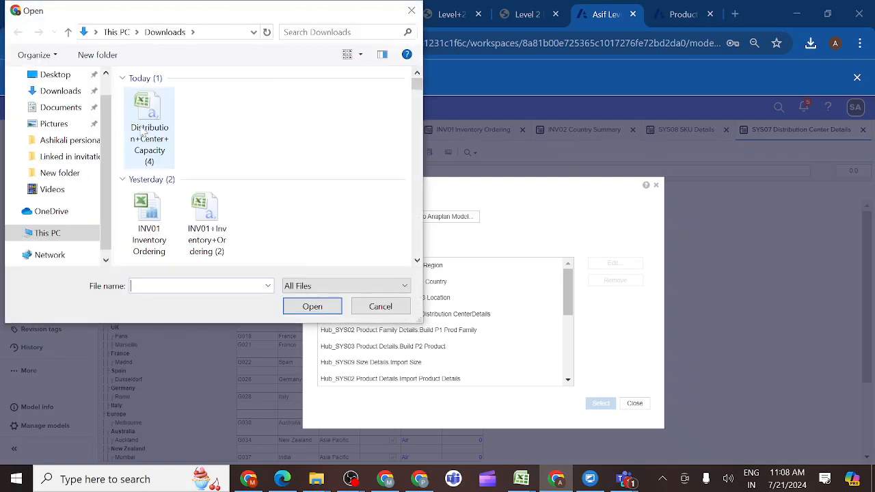
pyautogui.doubleClick(141, 125)
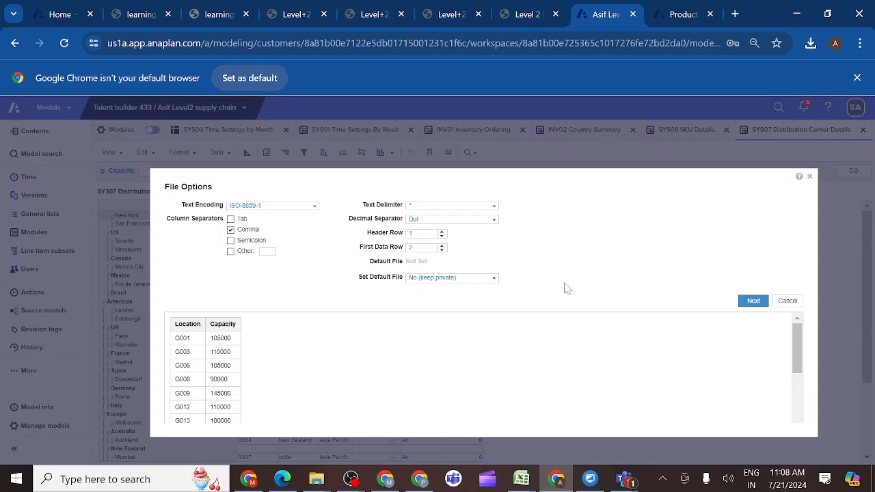
# - Accept the default file options and map Column 1: Location to the s G3 Location:Distribution Center? target
pyautogui.click(752, 302)
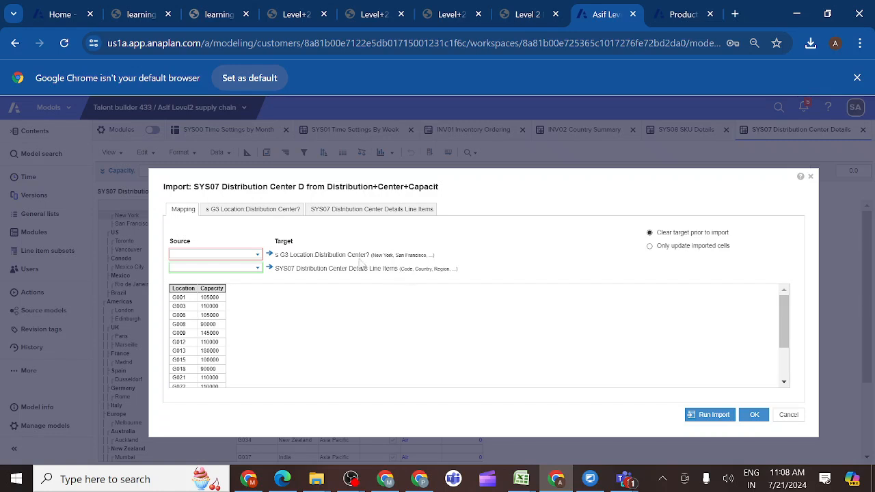
pyautogui.click(259, 257)
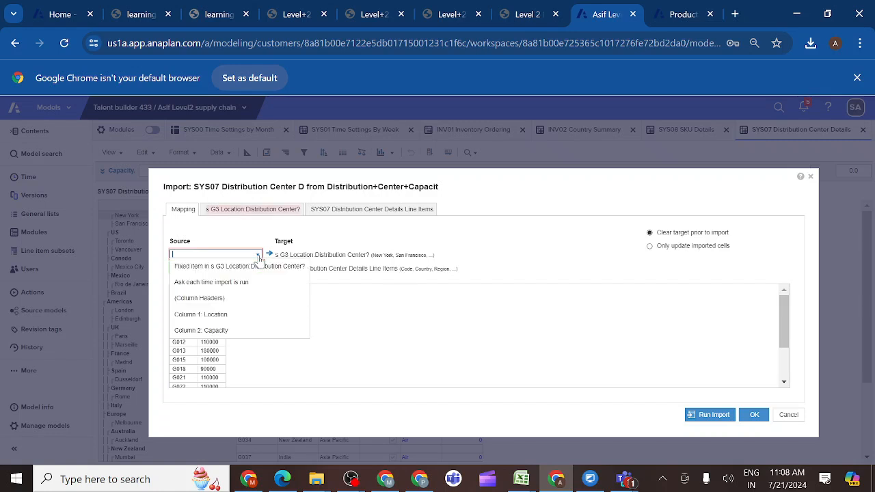
pyautogui.click(230, 315)
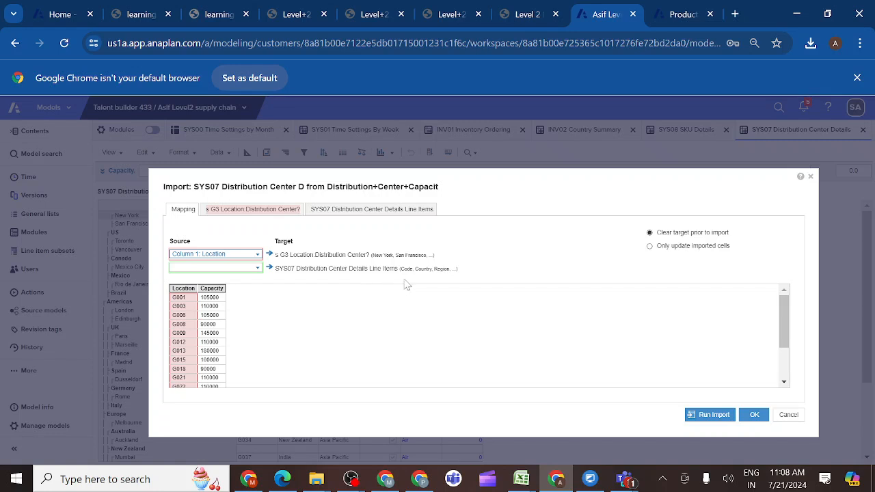
# - Try mapping Column 2: Capacity to the SYS07 Distribution Center Details line items, with data values from Column 2: Capacity
pyautogui.click(257, 271)
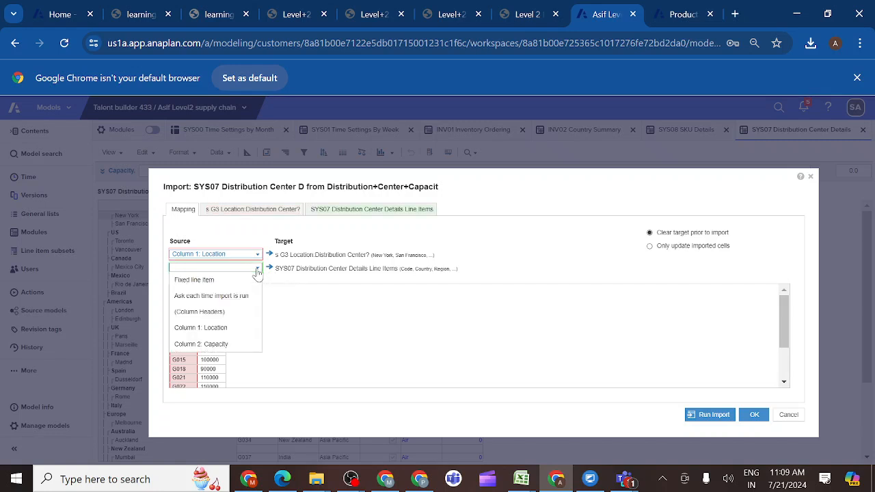
pyautogui.click(230, 346)
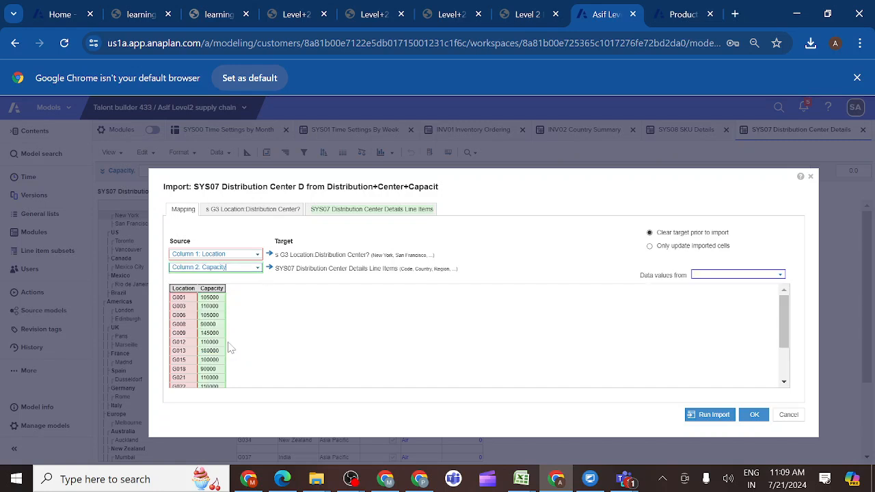
pyautogui.click(780, 276)
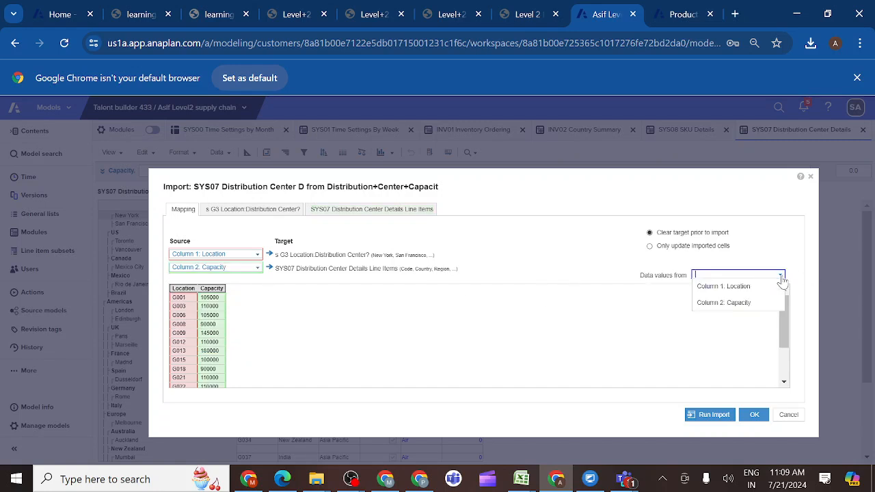
pyautogui.click(730, 303)
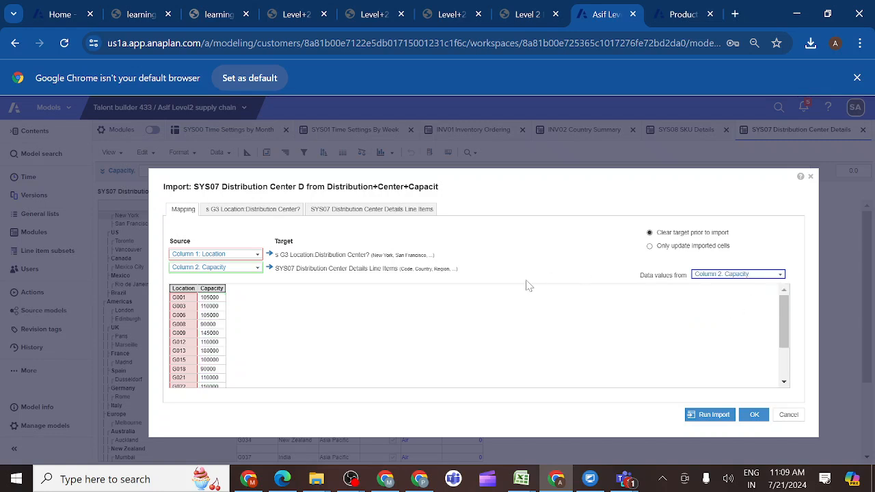
# - Map (Column Headers) to the SYS07 line items and manually match the source item Capacity to the Capacity. line item
pyautogui.click(257, 267)
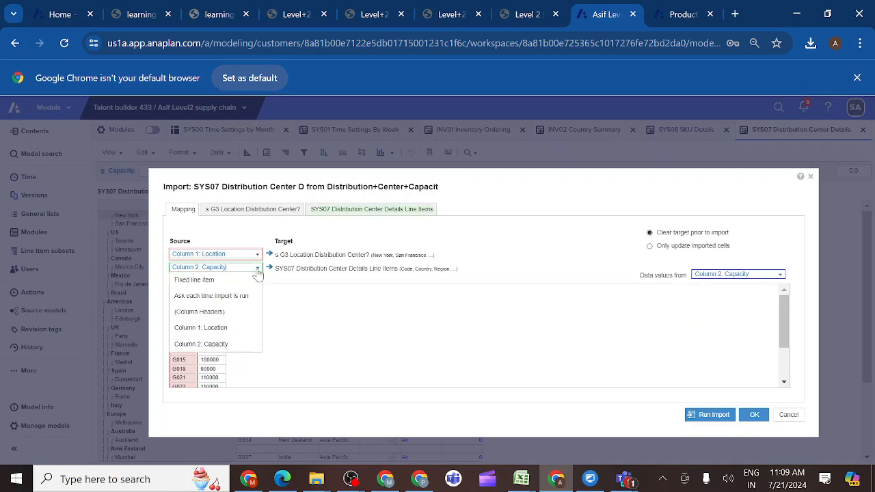
pyautogui.click(234, 311)
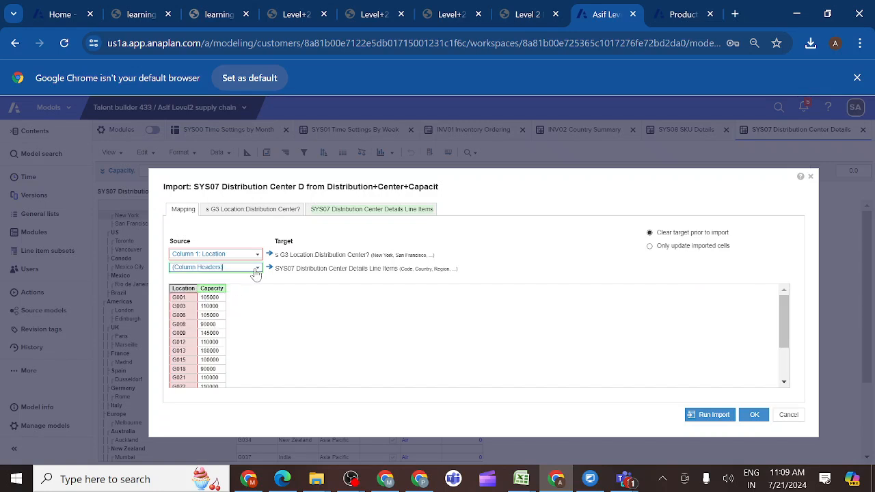
pyautogui.click(264, 213)
pyautogui.click(335, 216)
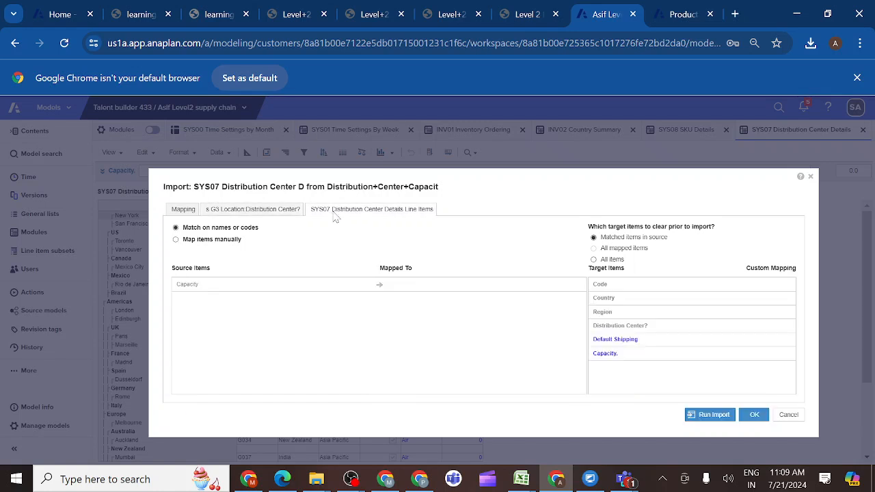
pyautogui.click(176, 240)
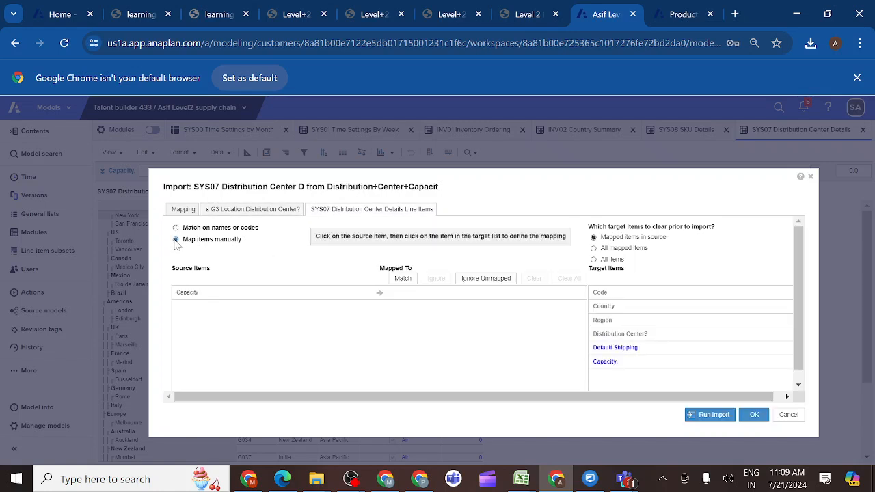
pyautogui.click(191, 301)
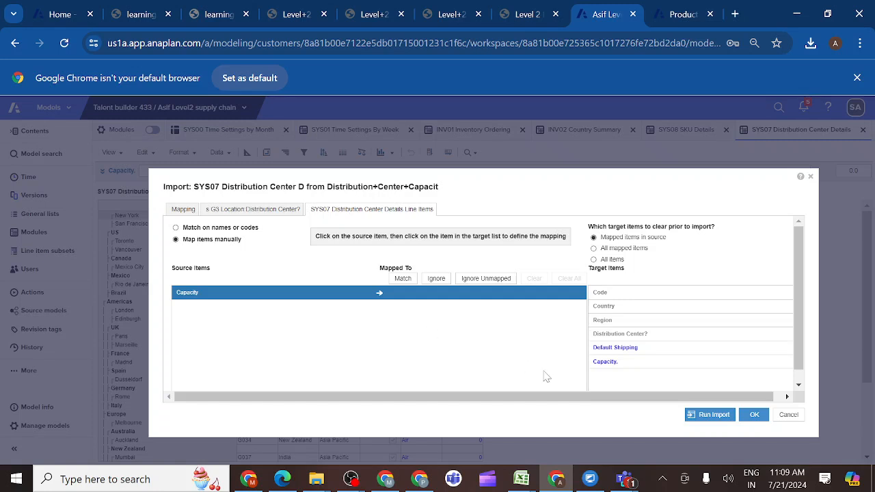
pyautogui.click(606, 370)
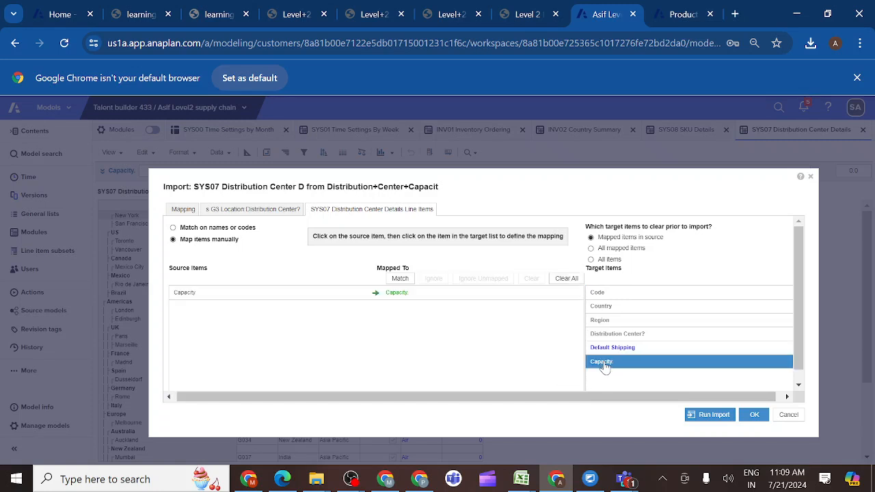
pyautogui.click(498, 298)
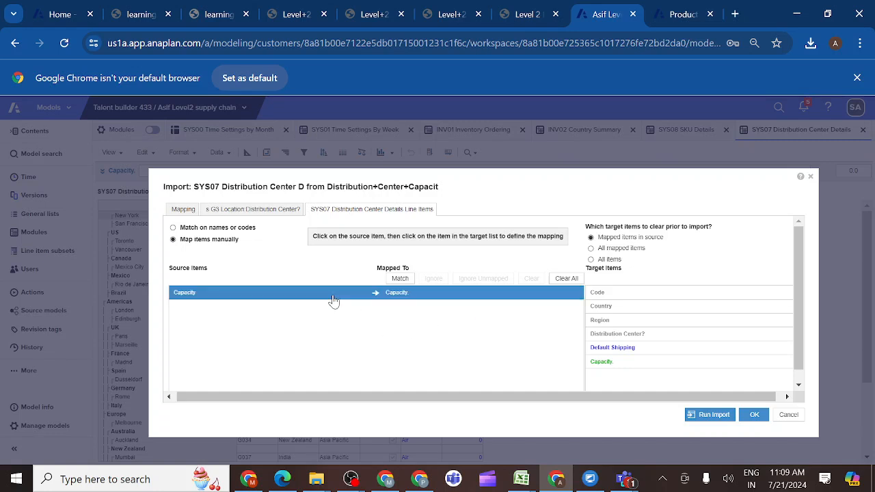
# - Recheck the column mapping, run the import, and review the Capacity. values in the SYS07 Distribution Center Details grid
pyautogui.click(184, 210)
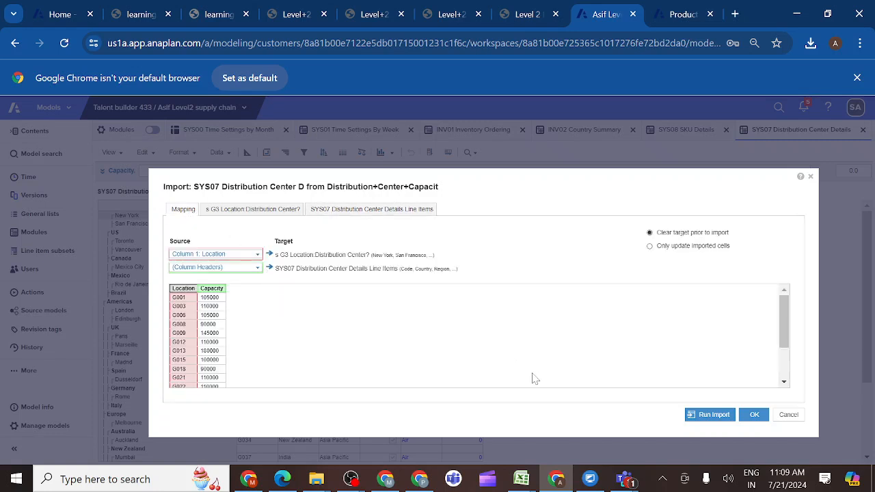
pyautogui.click(699, 415)
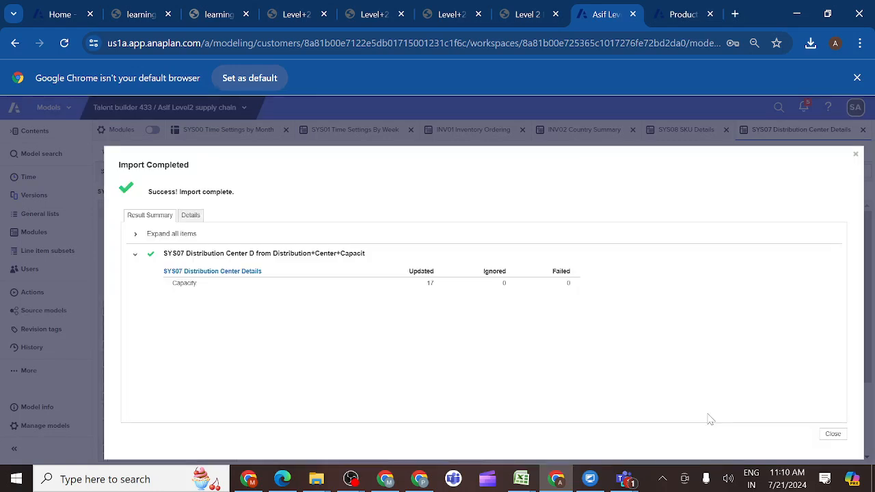
pyautogui.click(832, 435)
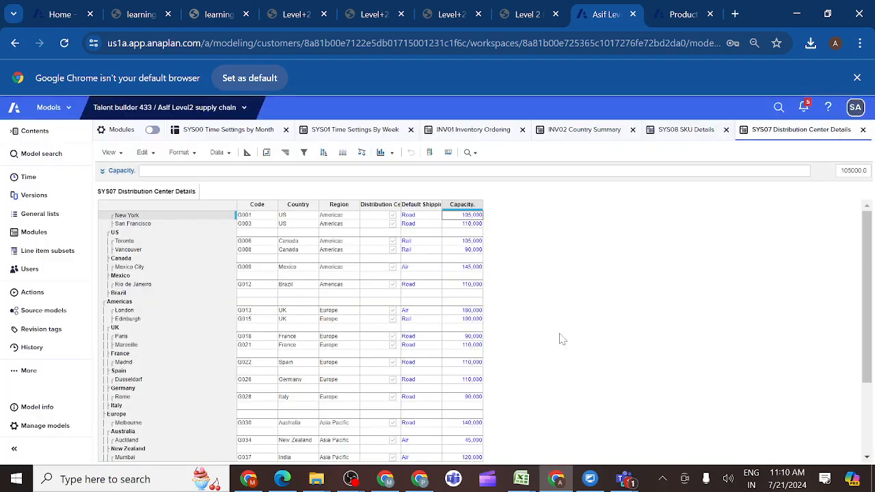
pyautogui.scroll(-2, 444, 342)
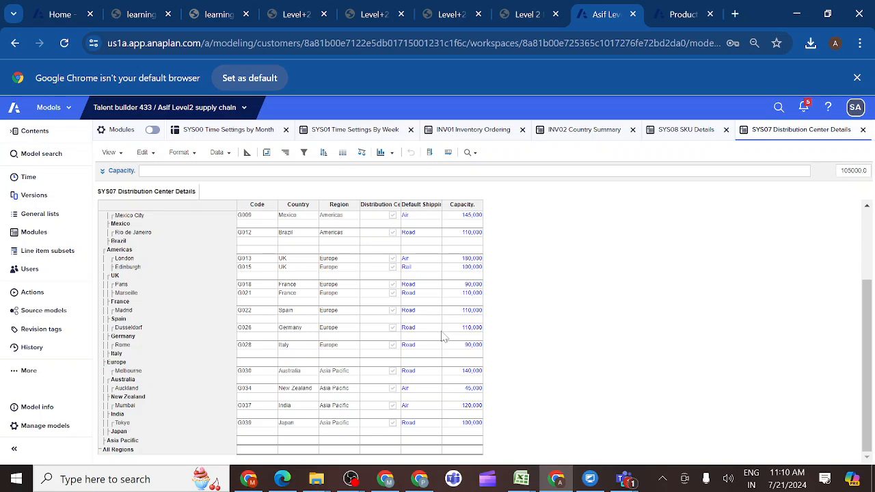
pyautogui.scroll(3, 443, 349)
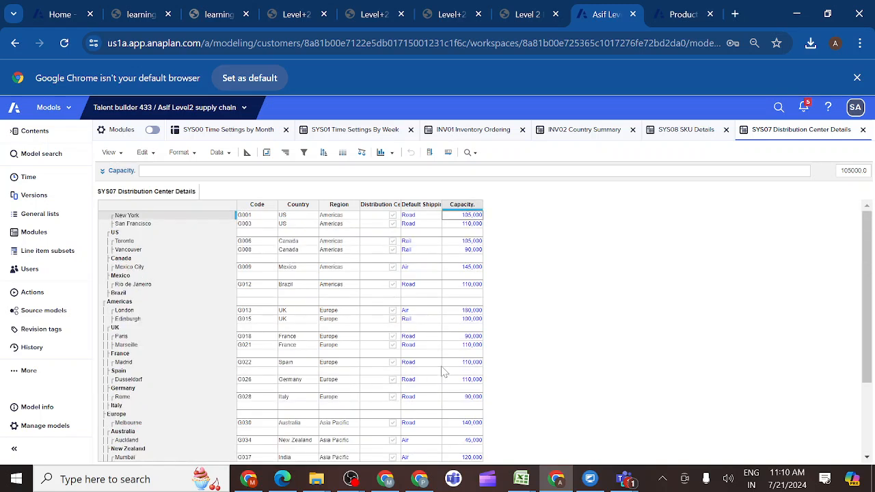
# - Review lesson section 3.5.4.2 for the Distribution Center Capacity module and copy the module name INV04 Distribution Center Capacity
pyautogui.click(545, 17)
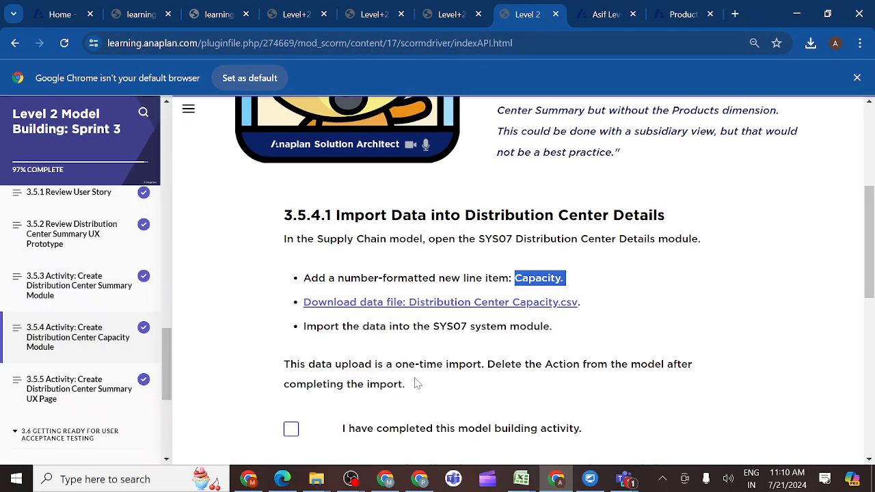
pyautogui.scroll(-8, 462, 386)
pyautogui.scroll(5, 463, 386)
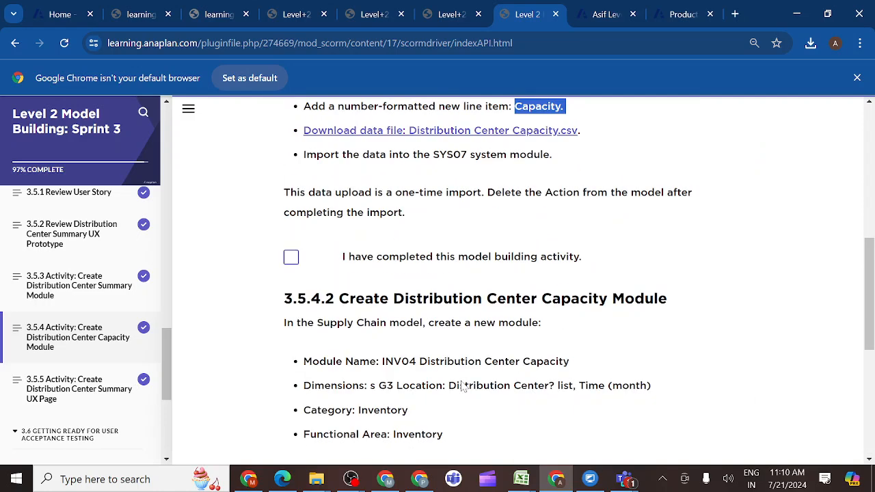
pyautogui.scroll(-2, 462, 385)
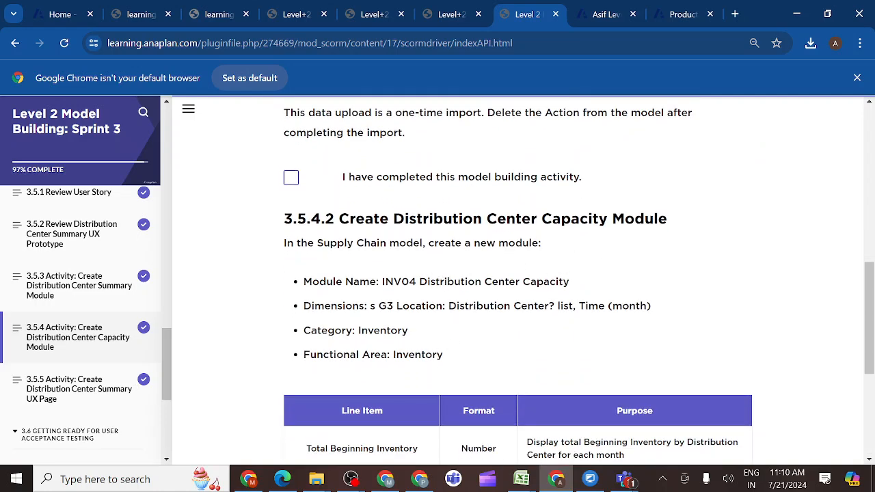
pyautogui.moveTo(382, 282); pyautogui.dragTo(585, 281)
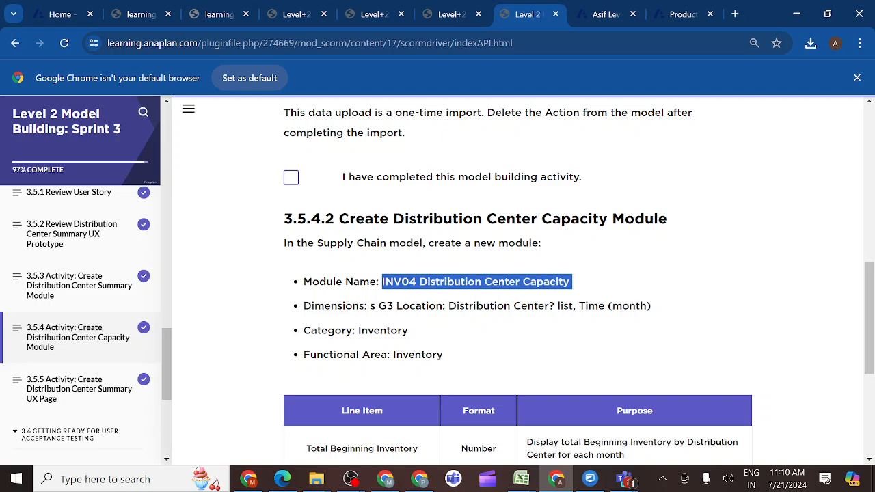
# - Start a new module from the INV05 Shipping Export row in the Supply Chain model, name it INV04 Distribution Center Capacity, and return to the lesson specifications
pyautogui.click(603, 15)
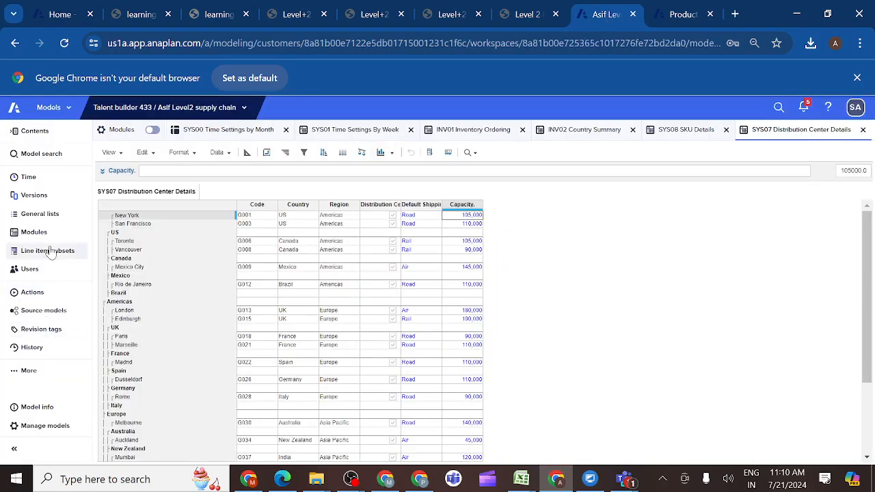
pyautogui.click(34, 232)
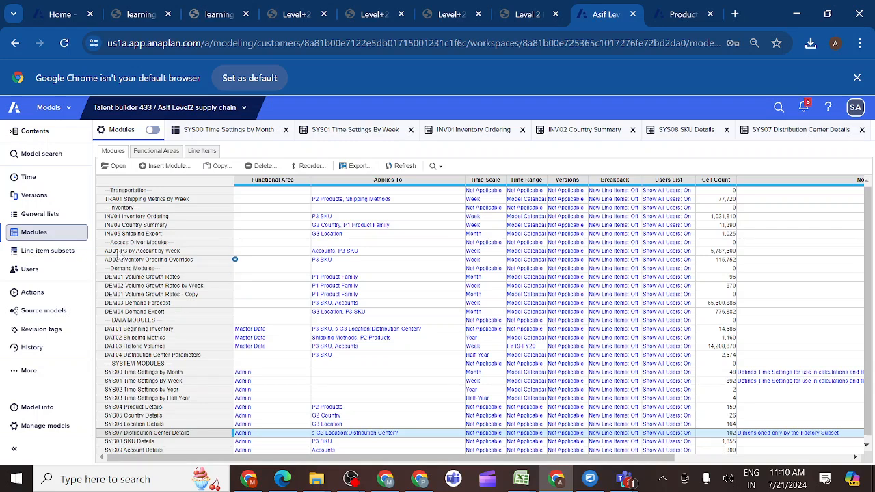
pyautogui.click(111, 234)
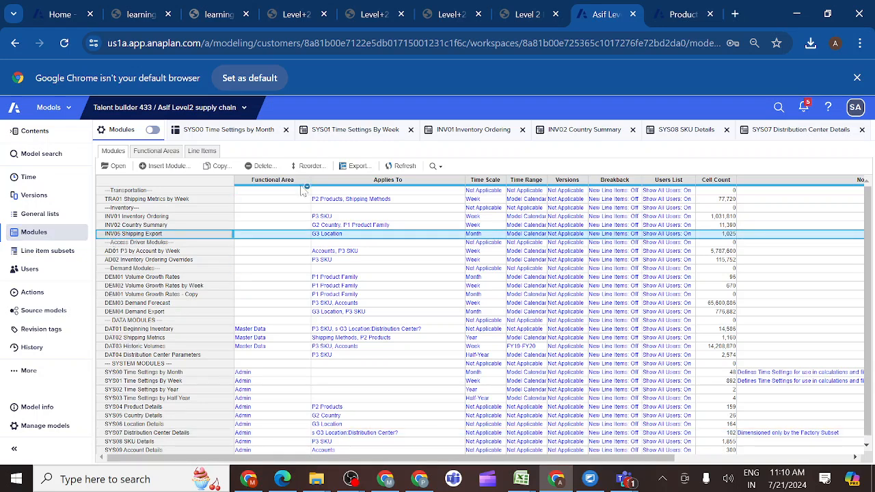
pyautogui.click(178, 166)
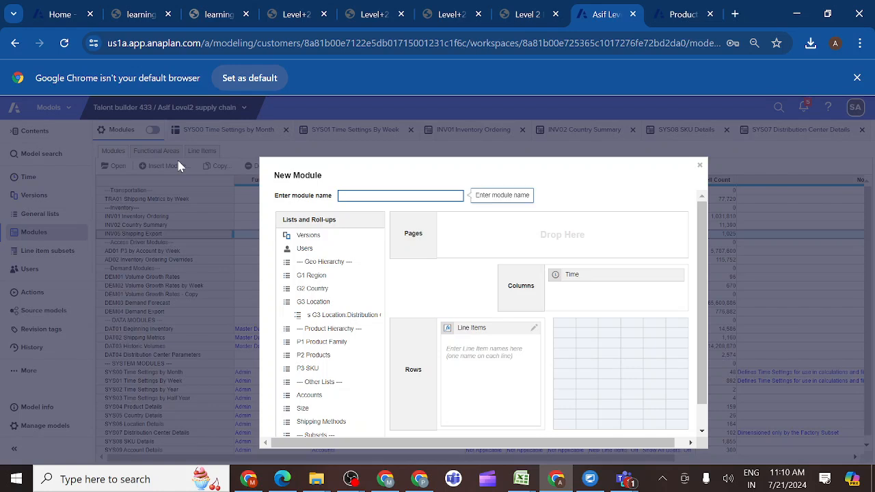
pyautogui.hotkey('ctrl', 'v')
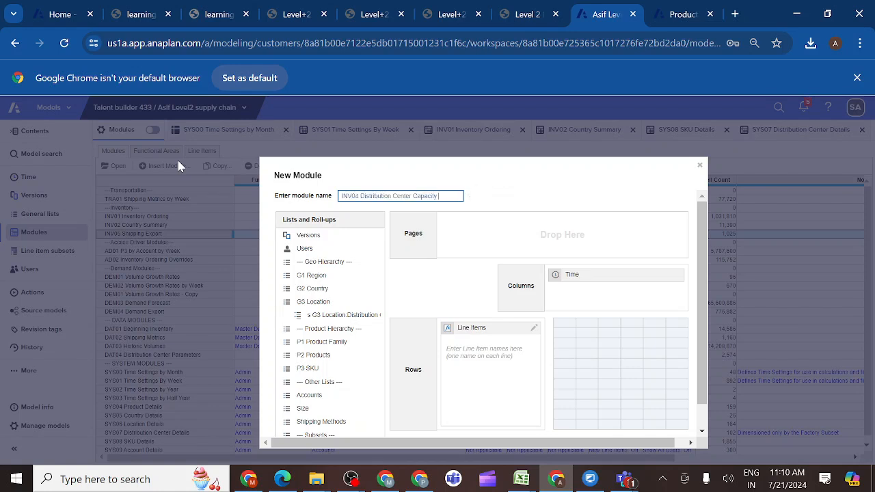
pyautogui.click(545, 16)
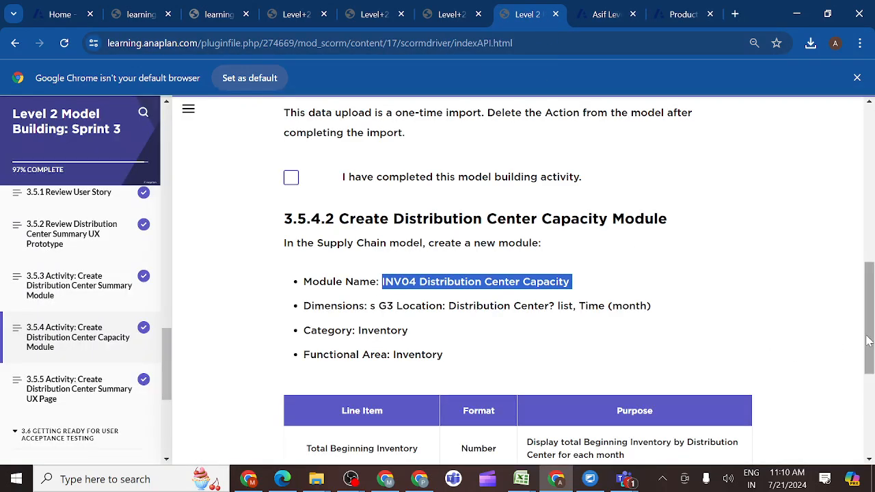
# - Check the required dimensions in the lesson and add s G3 Location: Distribution Center? to the new module's pages
pyautogui.moveTo(868, 340); pyautogui.dragTo(859, 358)
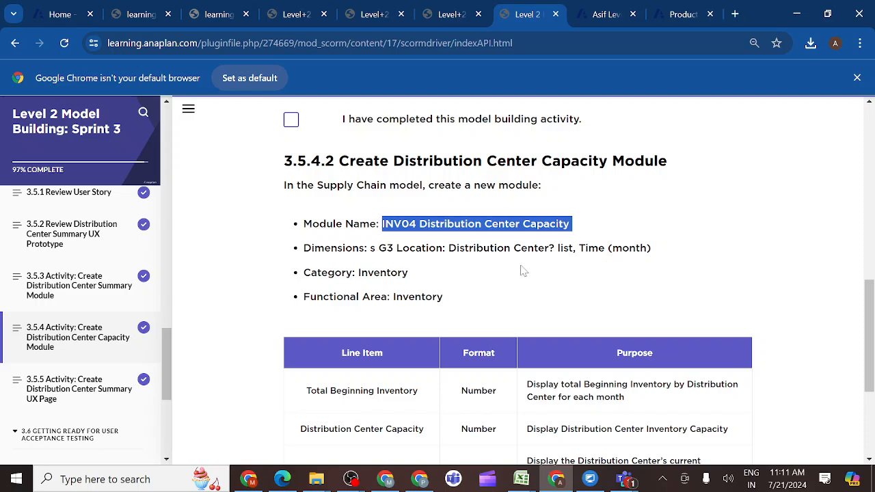
pyautogui.click(605, 14)
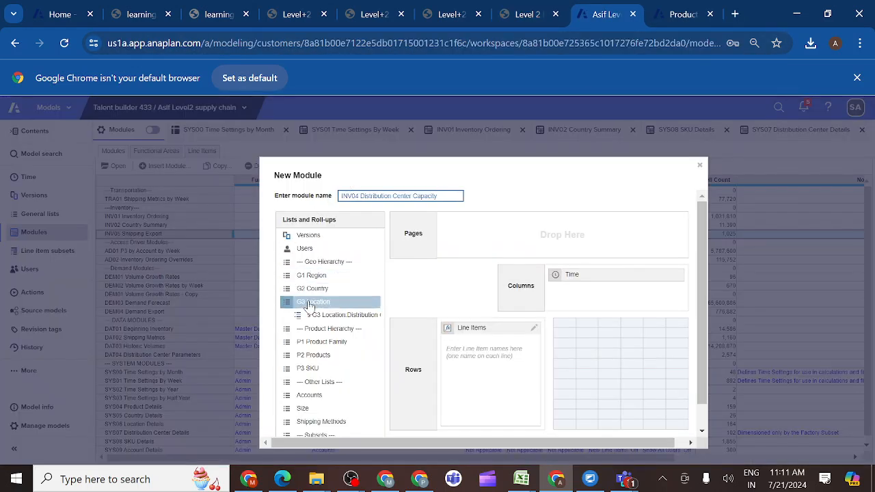
pyautogui.moveTo(332, 316); pyautogui.dragTo(488, 244)
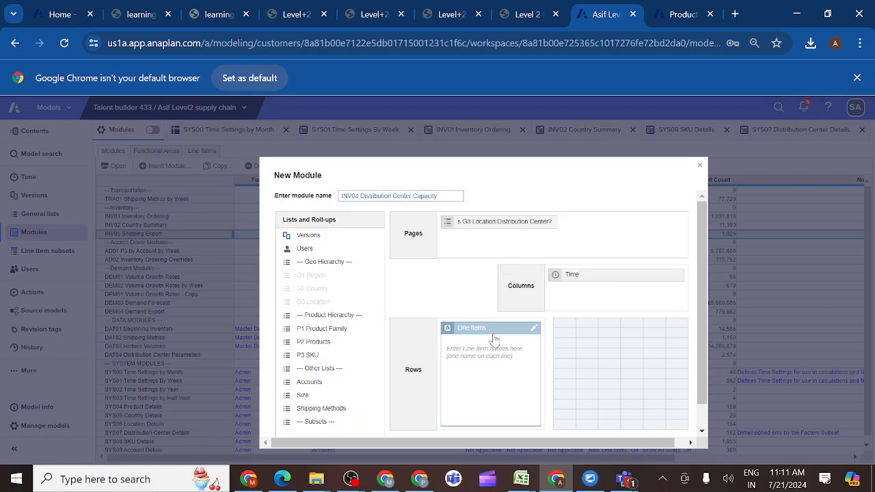
# - Copy Total Beginning Inventory from the lesson table and enter it as the new module's first line item
pyautogui.click(467, 347)
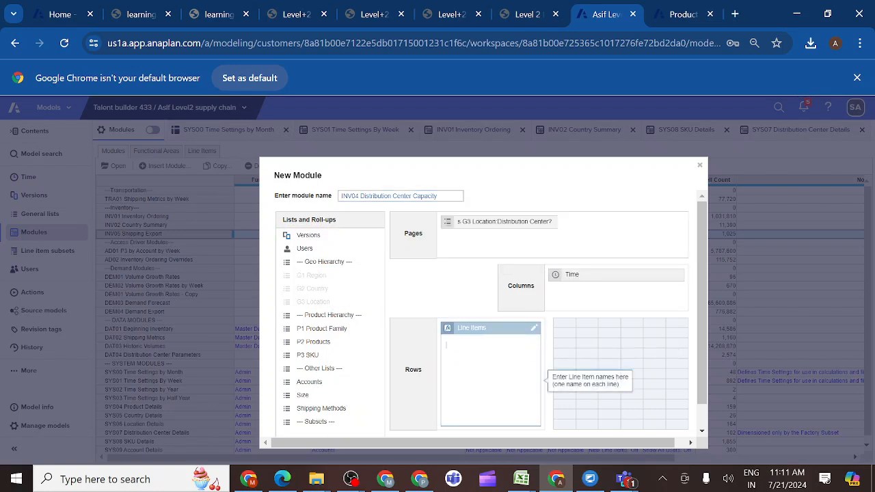
pyautogui.click(527, 14)
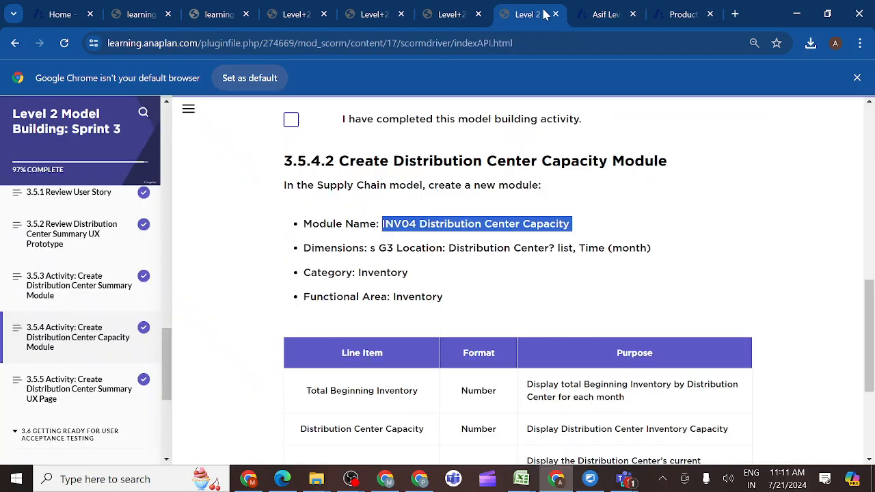
pyautogui.moveTo(418, 391); pyautogui.dragTo(301, 390)
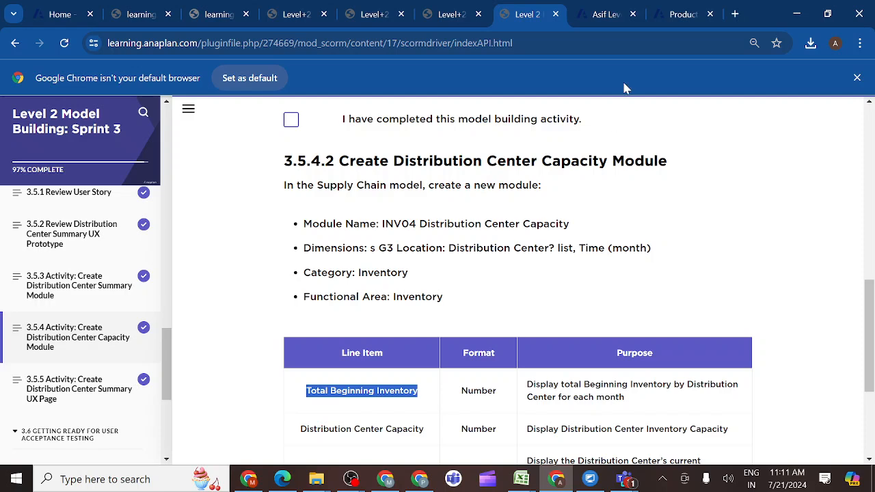
pyautogui.click(606, 15)
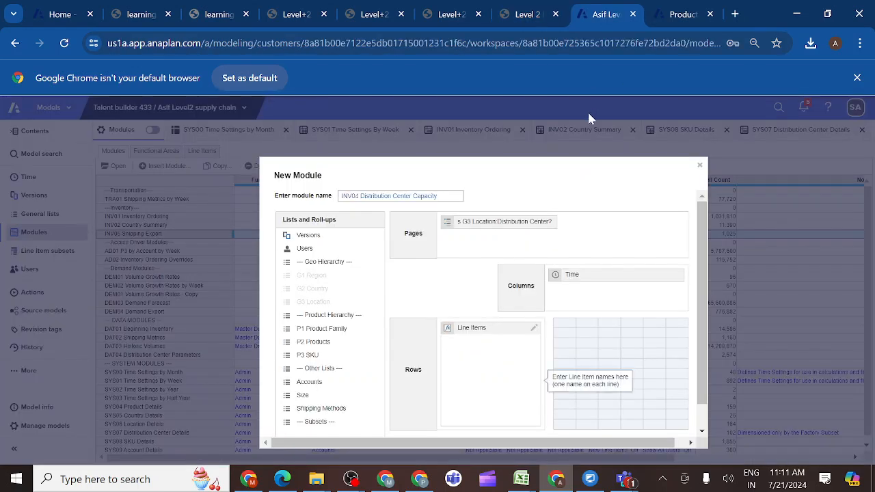
pyautogui.hotkey('ctrl', 'v')
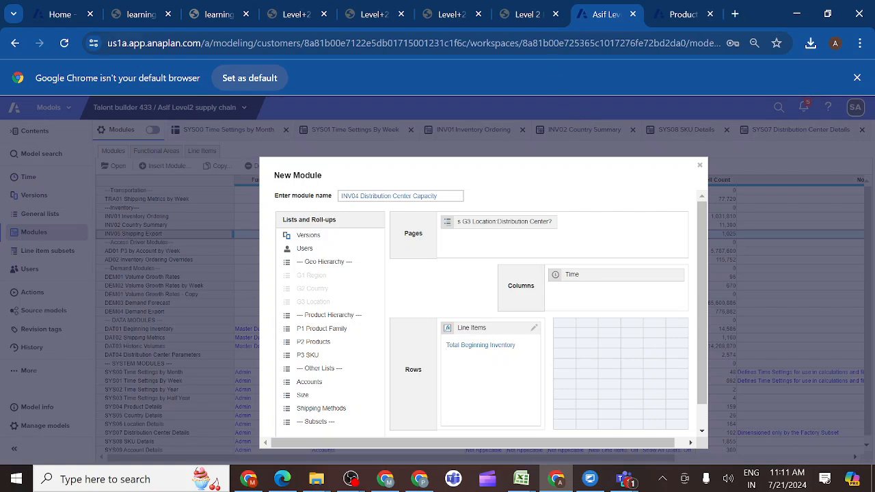
# - Copy Distribution Center Capacity from the lesson table and add it as the new module's second line item
pyautogui.click(541, 17)
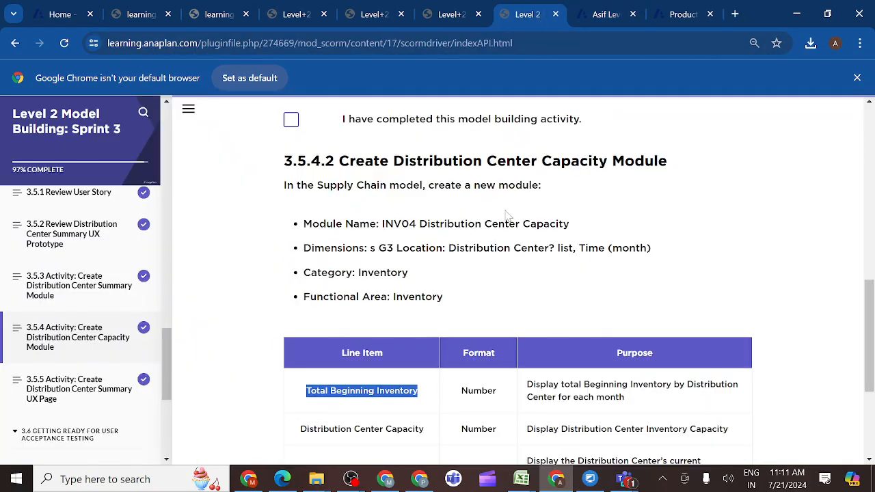
pyautogui.scroll(-2, 550, 275)
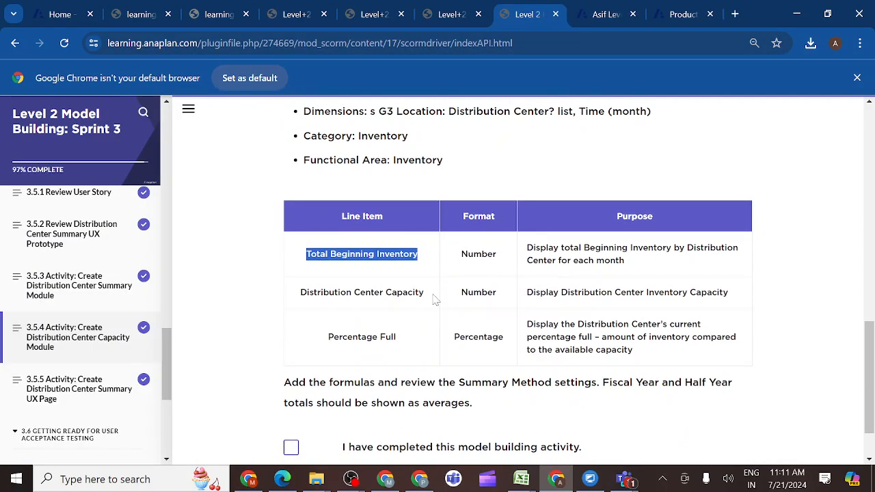
pyautogui.moveTo(428, 296); pyautogui.dragTo(299, 299)
pyautogui.hotkey('ctrl', 'c')
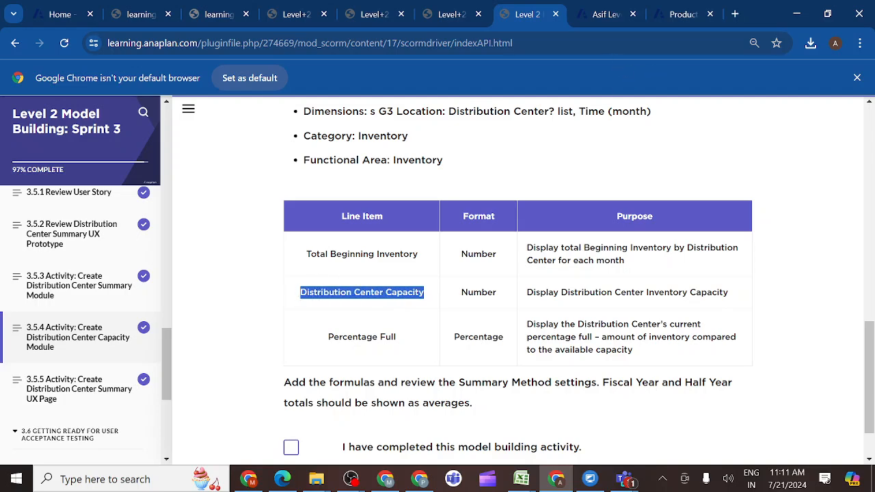
pyautogui.click(605, 15)
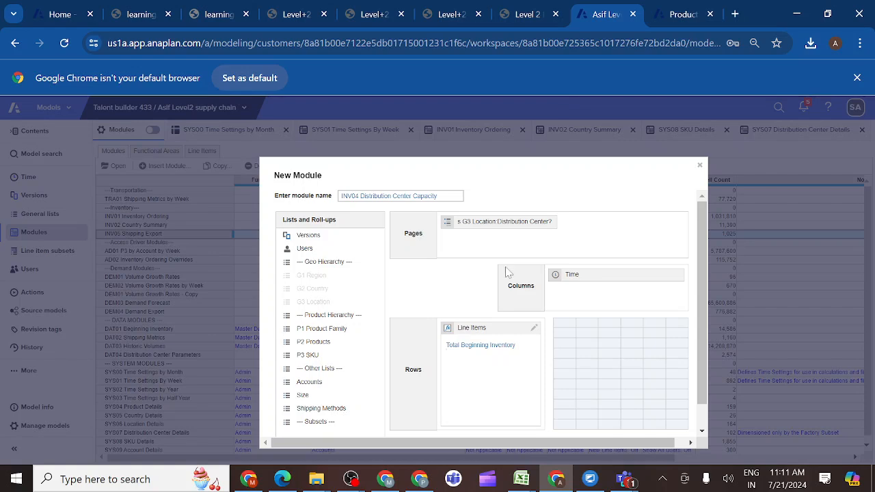
pyautogui.hotkey('ctrl', 'v')
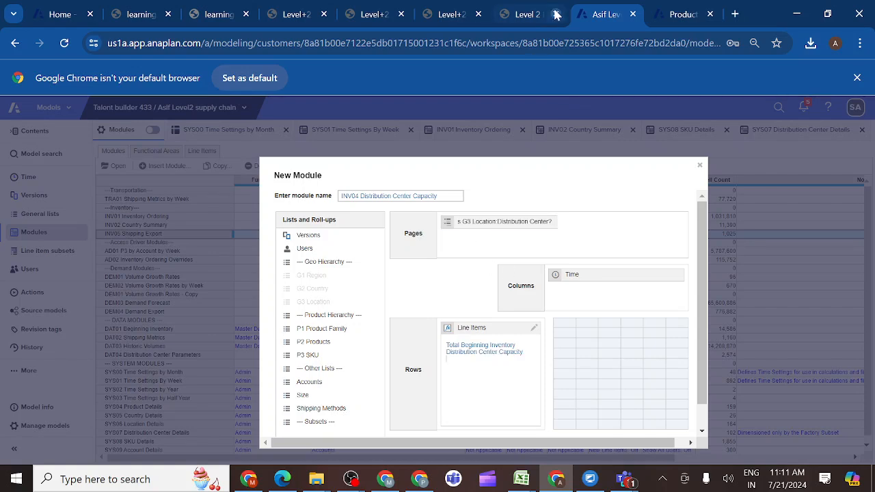
# - Add Percentage Full from the lesson table as the third line item and create the INV04 Distribution Center Capacity module
pyautogui.click(528, 14)
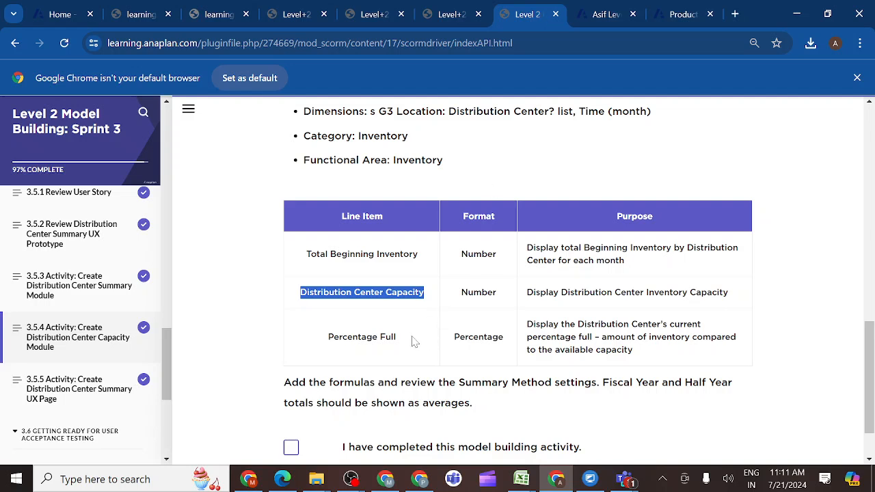
pyautogui.moveTo(413, 339); pyautogui.dragTo(328, 345)
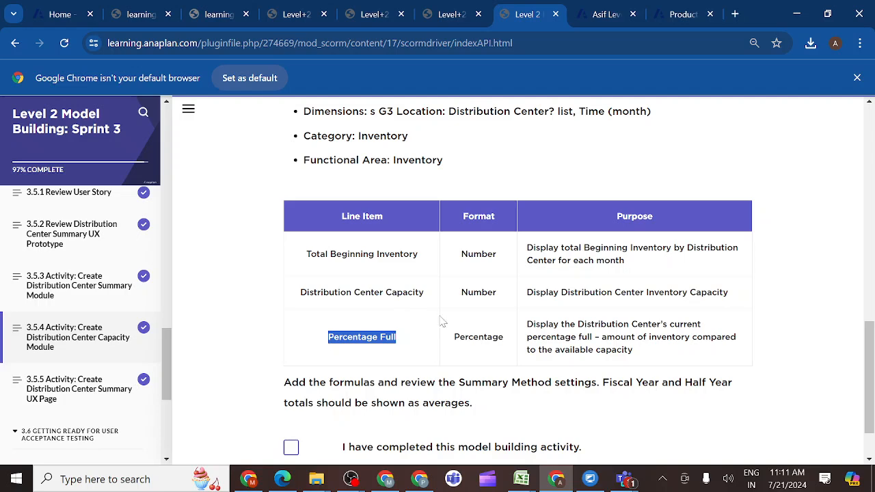
pyautogui.click(606, 15)
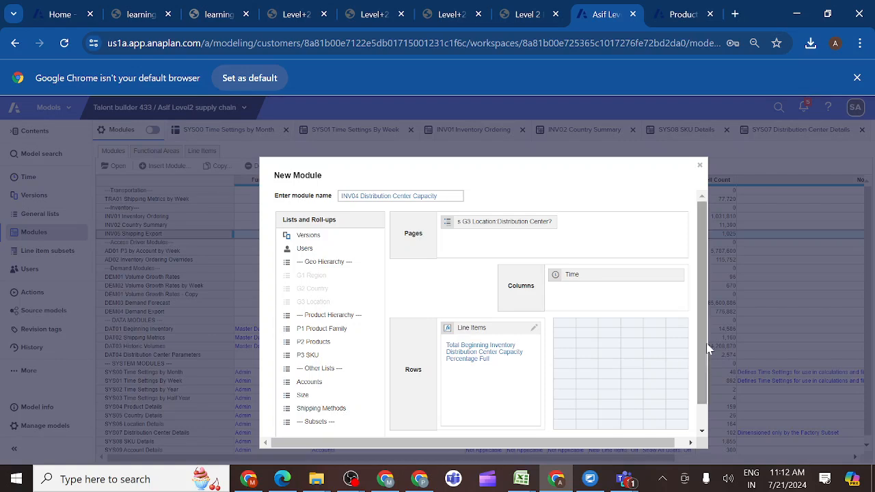
pyautogui.scroll(-2, 707, 348)
pyautogui.click(639, 419)
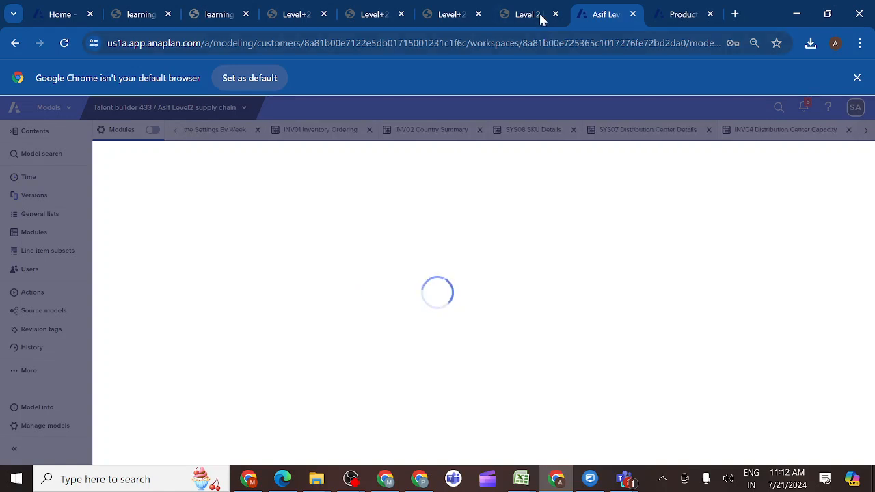
# - Review lesson 3.5.4 for the INV04 line item formats, formulas, Summary Method settings and module dimensions
pyautogui.click(541, 18)
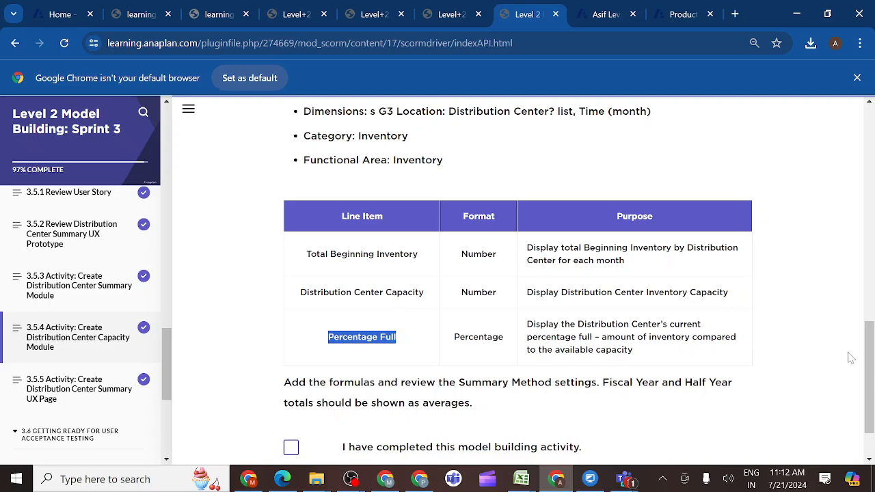
pyautogui.moveTo(868, 362); pyautogui.dragTo(870, 380)
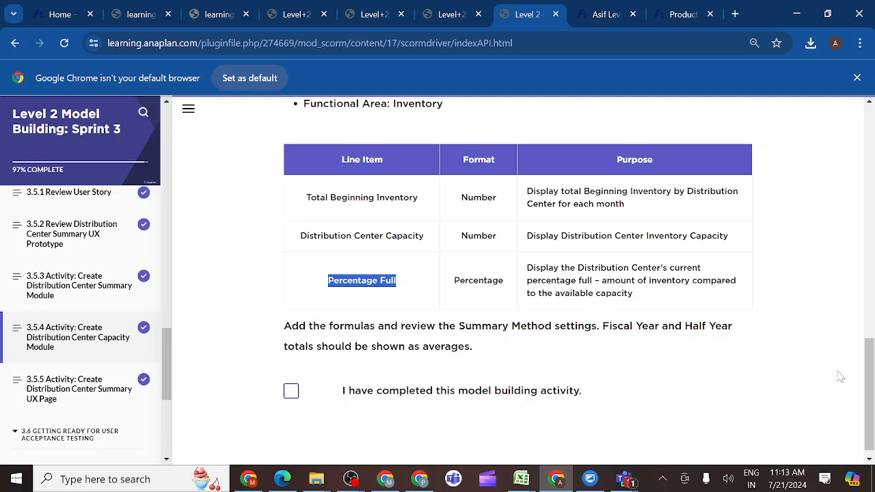
pyautogui.moveTo(871, 387); pyautogui.dragTo(872, 434)
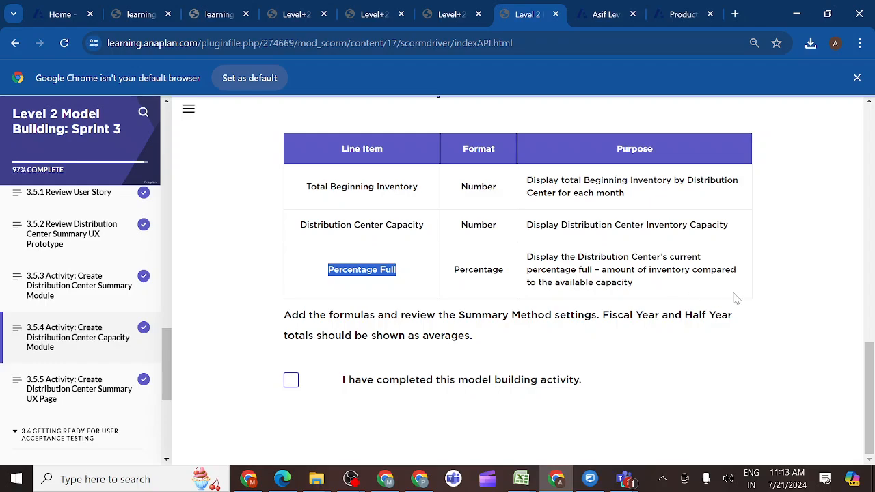
pyautogui.scroll(1, 736, 298)
pyautogui.scroll(5, 735, 299)
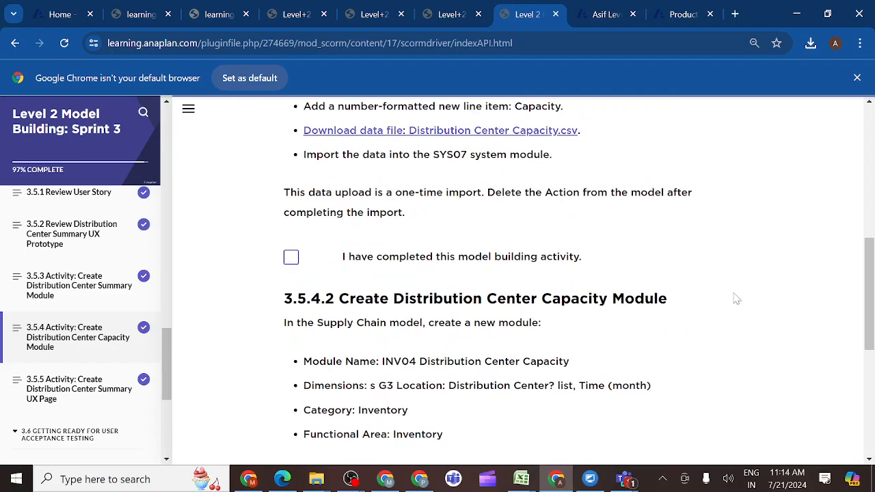
pyautogui.scroll(-1, 736, 299)
pyautogui.scroll(7, 736, 299)
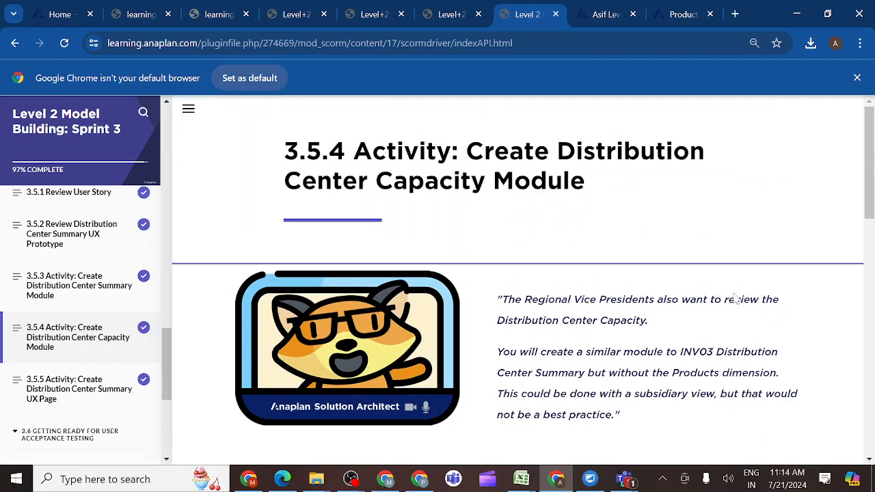
pyautogui.scroll(-7, 735, 298)
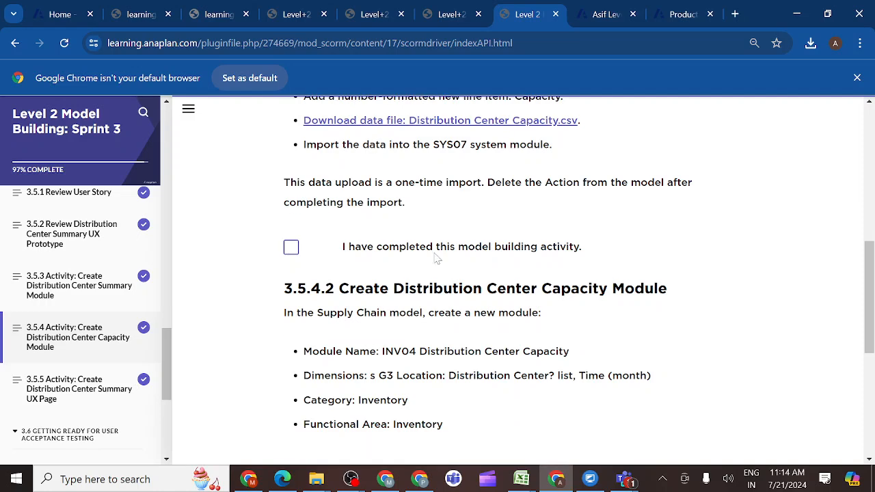
# - Examine lesson 3.5.3 for the INV03 Distribution Center Summary module's specifications and return to lesson 3.5.4
pyautogui.click(86, 290)
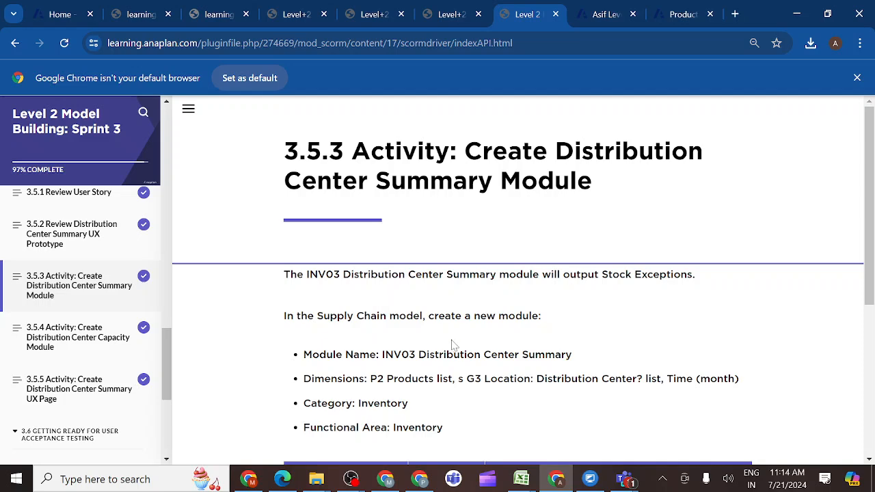
pyautogui.scroll(-1, 490, 365)
pyautogui.scroll(-4, 491, 368)
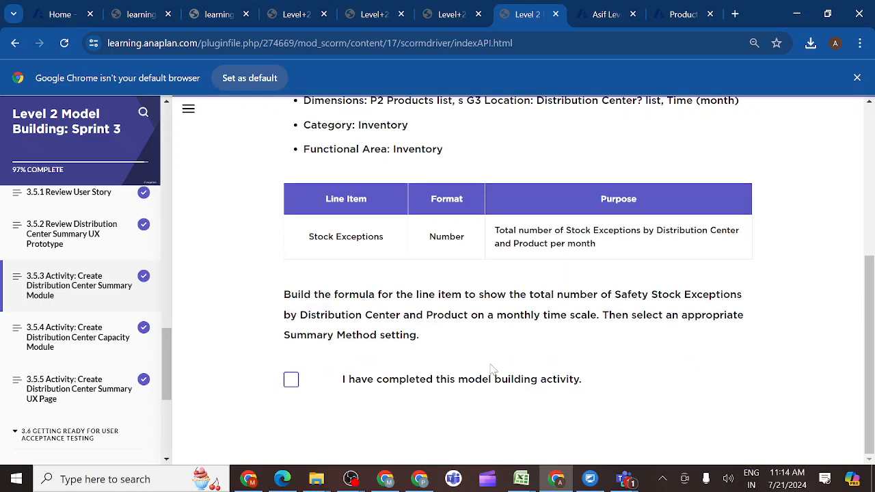
pyautogui.scroll(4, 490, 368)
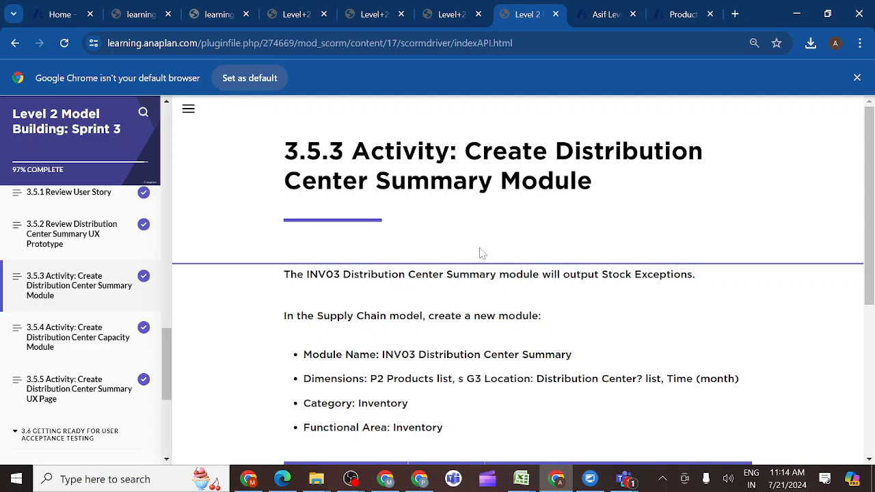
pyautogui.scroll(-2, 428, 303)
pyautogui.scroll(2, 428, 303)
pyautogui.click(70, 342)
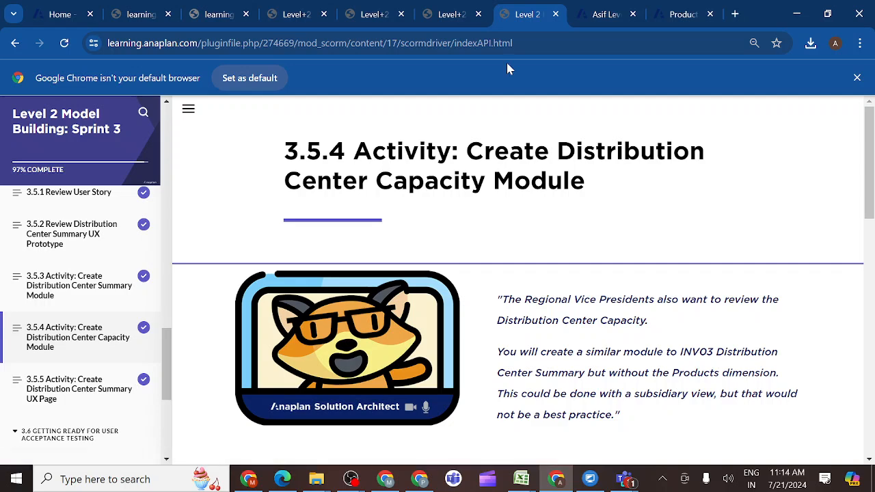
# - Open the Supply Chain model's module list and check the inventory modules around INV04 Distribution Center Capacity
pyautogui.click(606, 15)
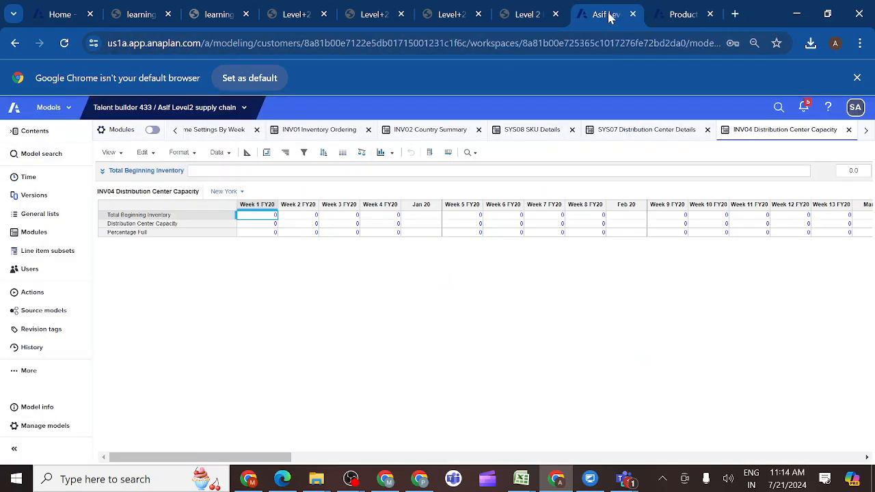
pyautogui.click(46, 241)
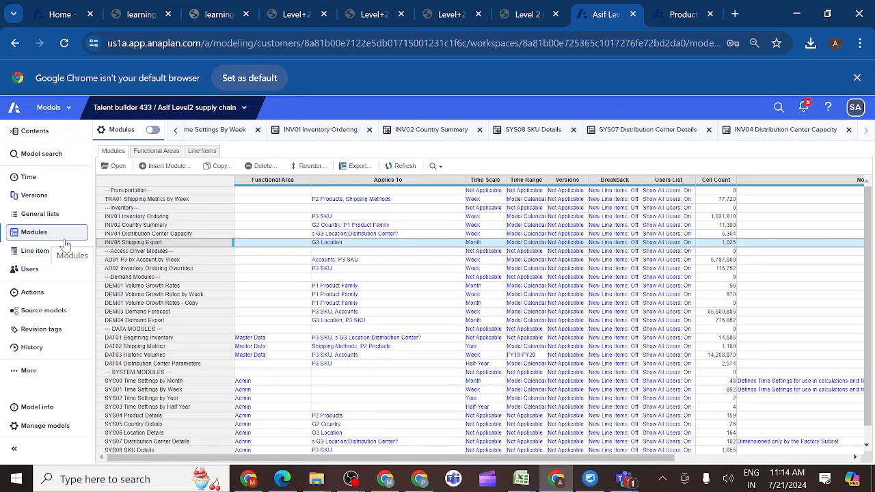
pyautogui.click(140, 236)
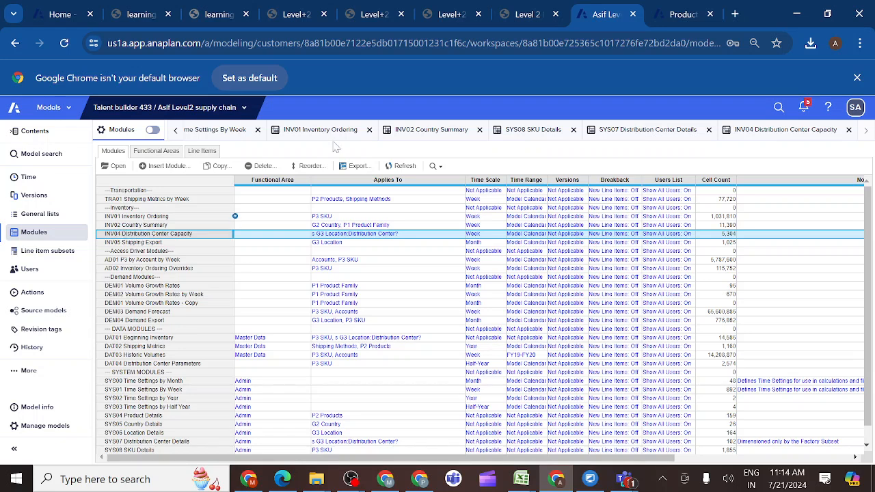
# - Reread lesson 3.5.3 for the INV03 Distribution Center Summary module's dimensions, Stock Exceptions line item and formula requirements
pyautogui.click(544, 15)
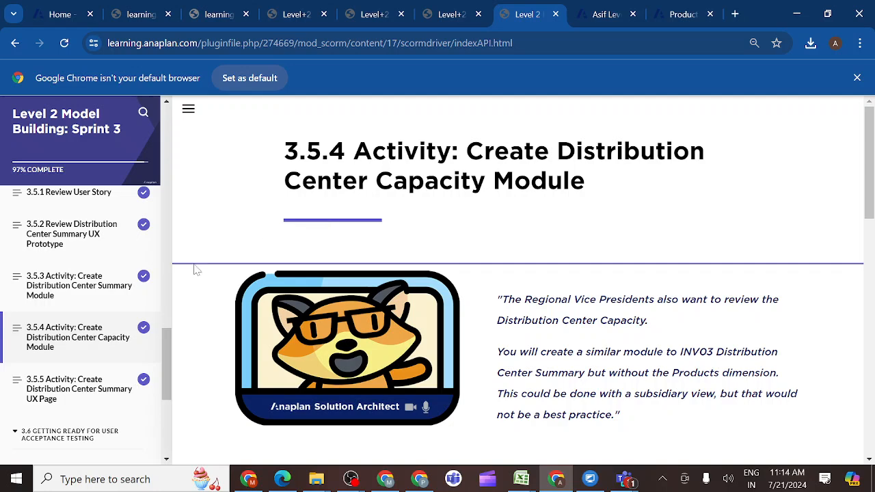
pyautogui.click(92, 287)
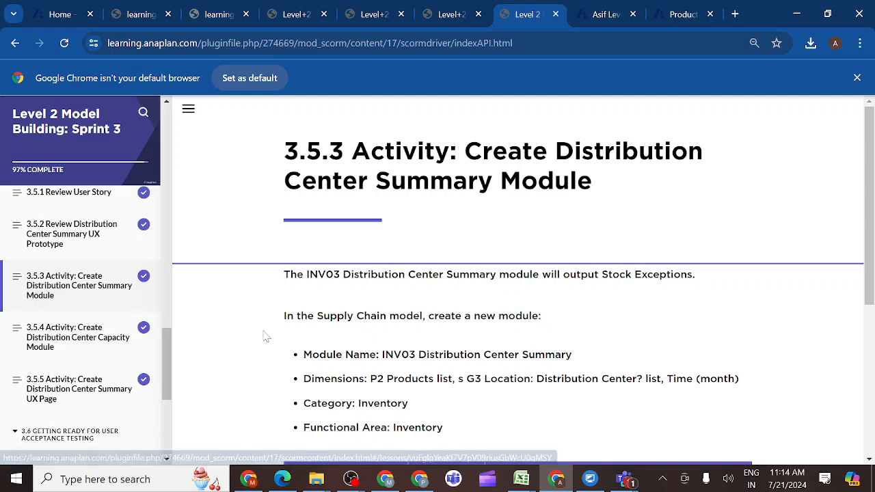
pyautogui.scroll(-4, 312, 335)
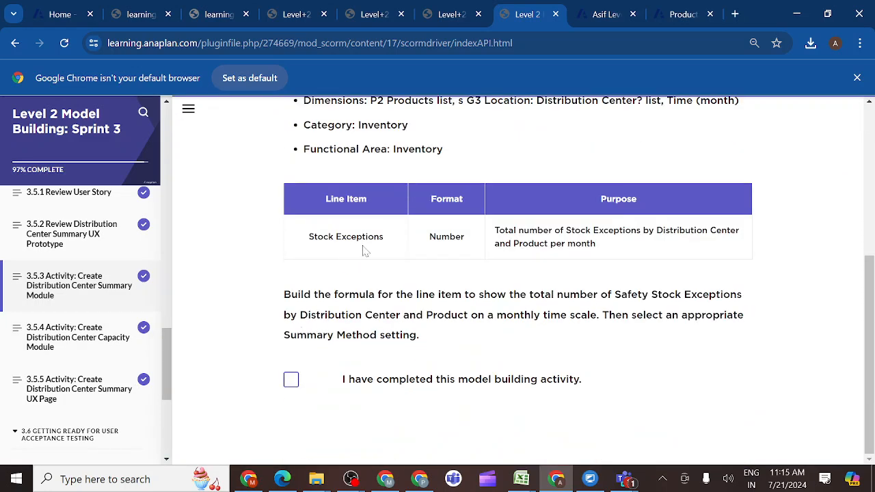
pyautogui.scroll(2, 365, 252)
pyautogui.scroll(1, 365, 252)
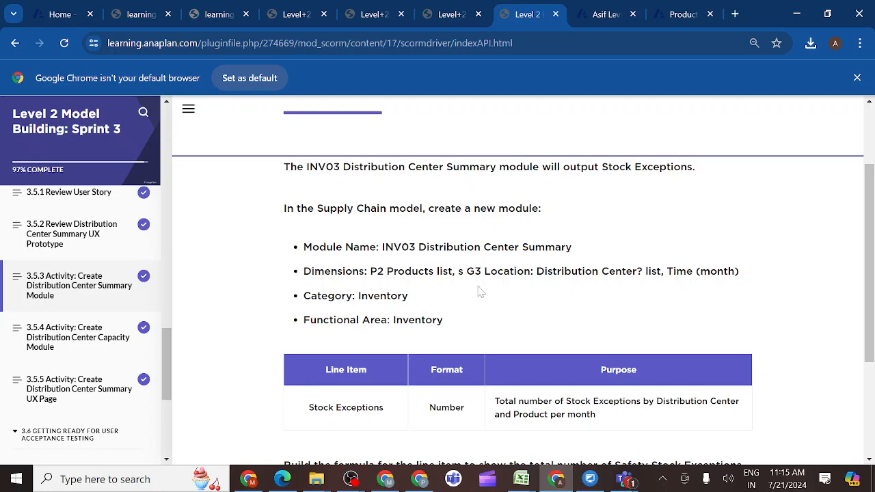
pyautogui.scroll(-3, 481, 292)
pyautogui.scroll(3, 480, 292)
pyautogui.scroll(2, 480, 292)
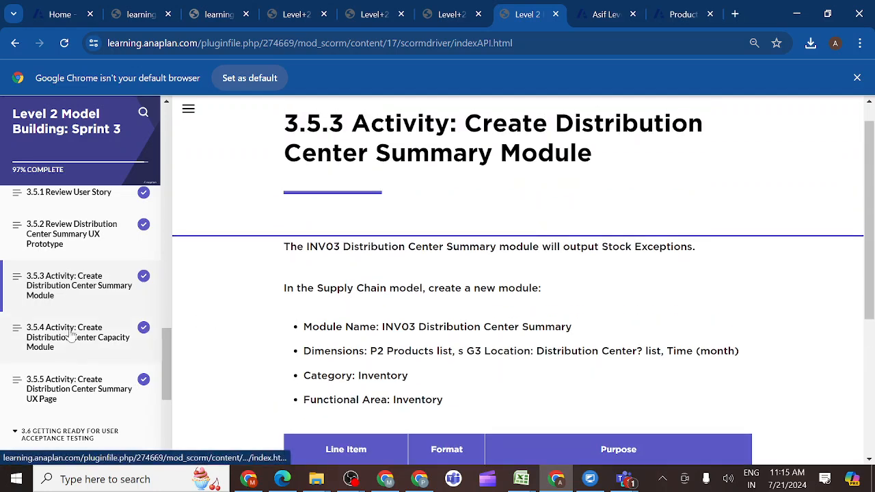
# - Examine lesson 3.5.4 for the Distribution Center Details data import and the INV04 Distribution Center Capacity module requirements
pyautogui.scroll(1, 72, 335)
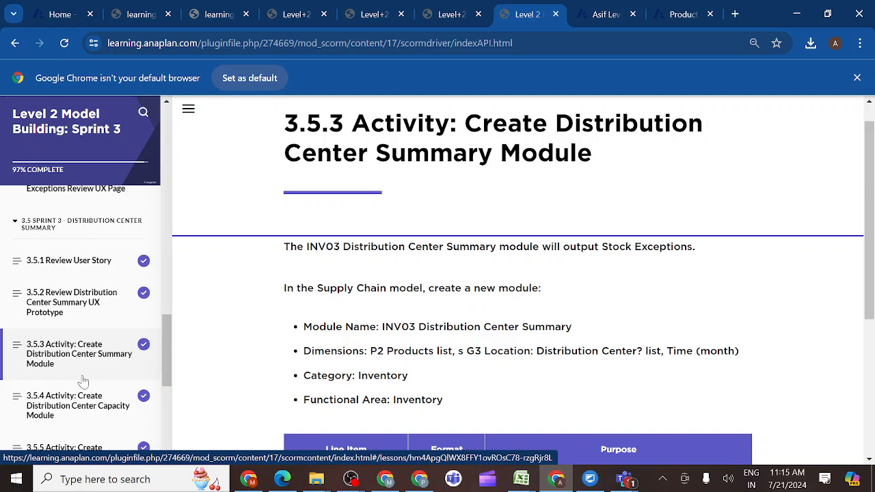
pyautogui.scroll(-2, 83, 381)
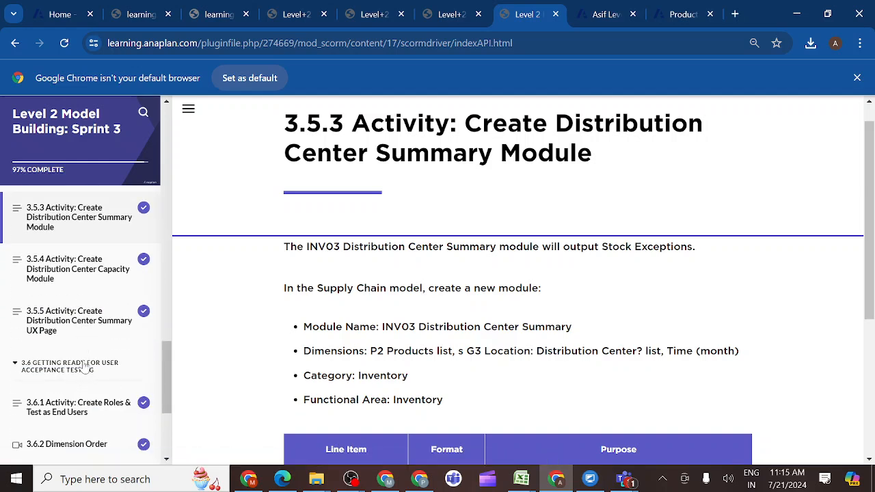
pyautogui.scroll(1, 86, 363)
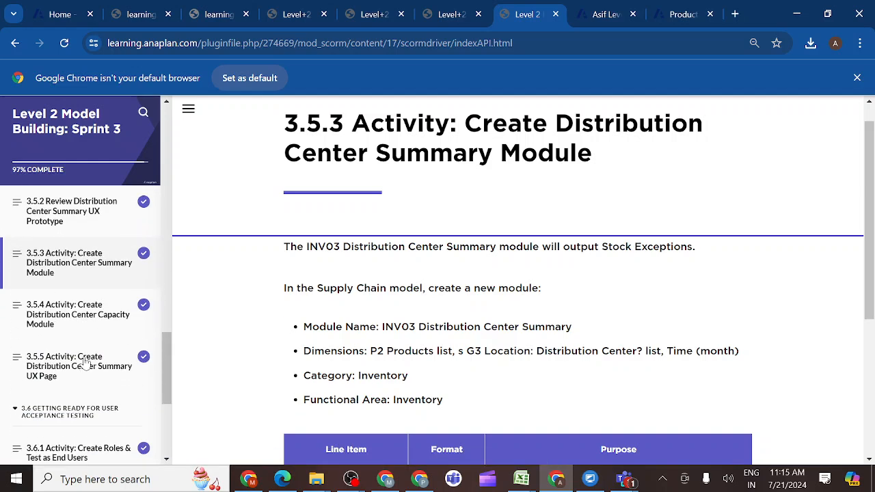
pyautogui.scroll(-1, 270, 342)
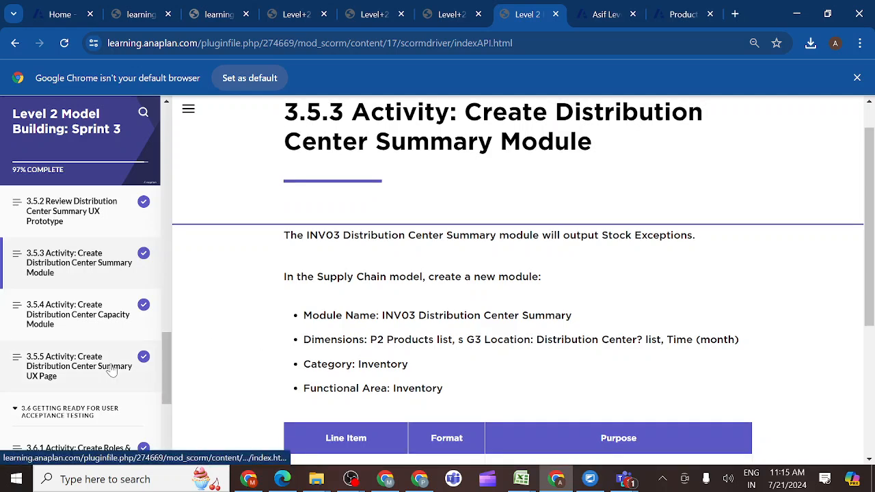
pyautogui.click(83, 367)
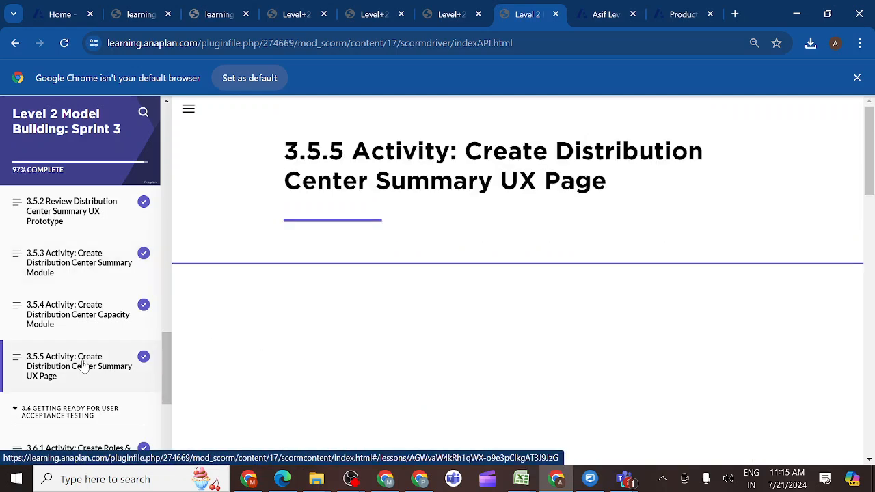
pyautogui.click(84, 320)
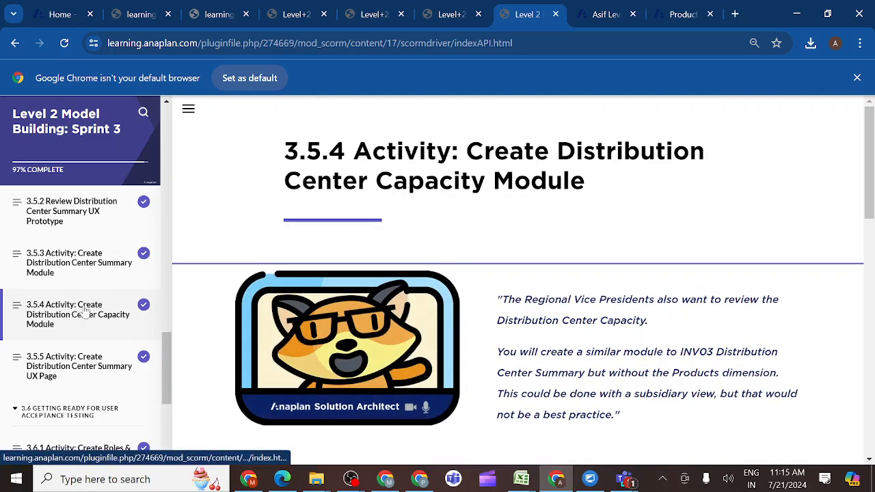
pyautogui.scroll(-6, 372, 267)
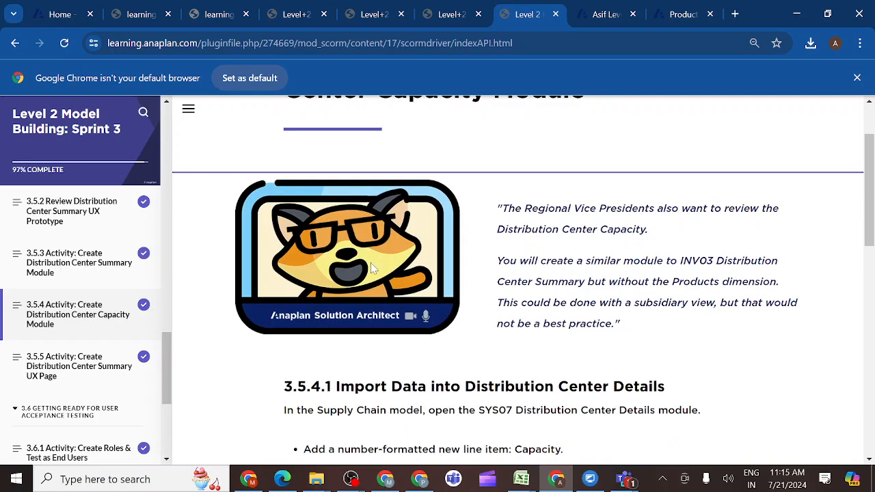
pyautogui.scroll(-1, 374, 269)
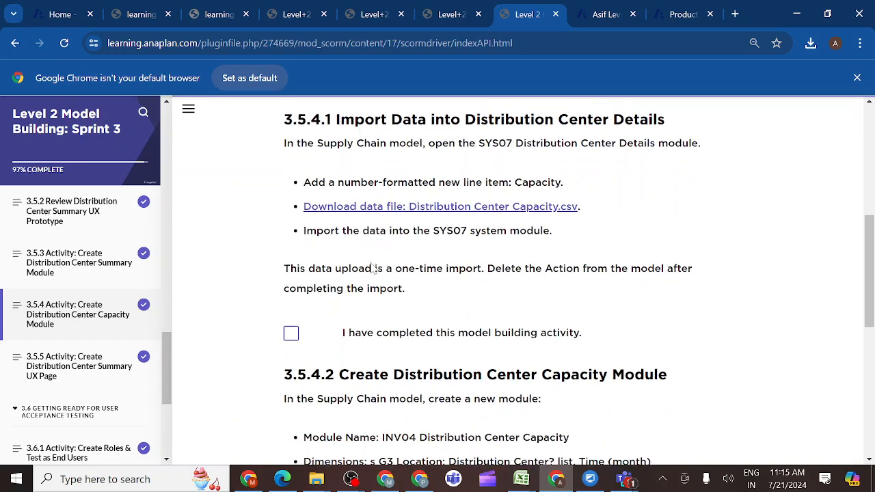
pyautogui.scroll(-3, 373, 268)
pyautogui.scroll(2, 299, 273)
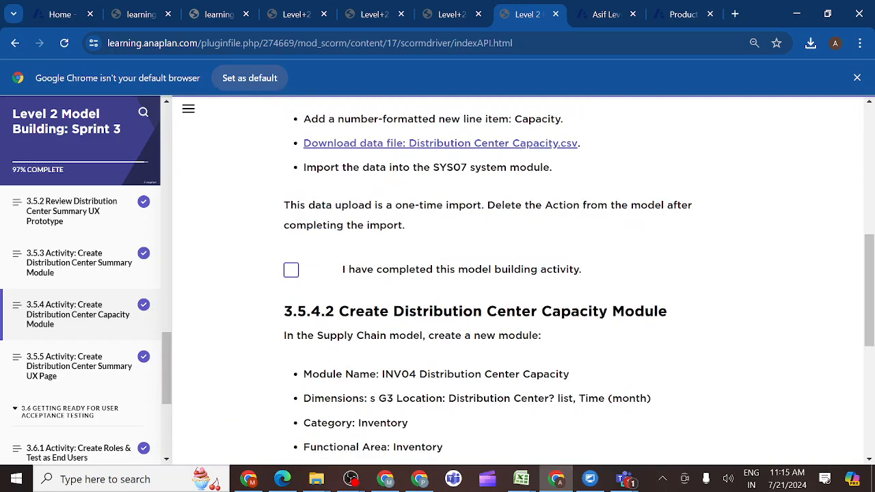
# - Examine lesson 3.4.3 for the INV02 Country Summary module requirements and the INV01-to-INV02 mapping diagram
pyautogui.click(79, 266)
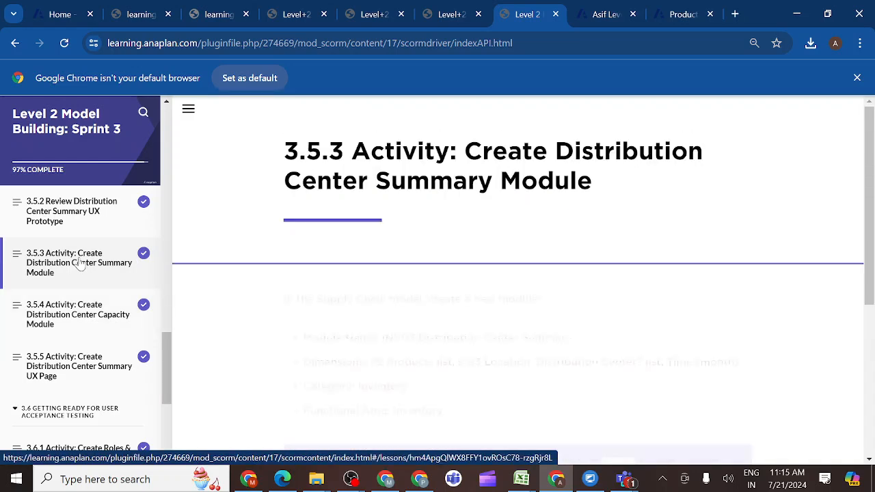
pyautogui.scroll(3, 79, 298)
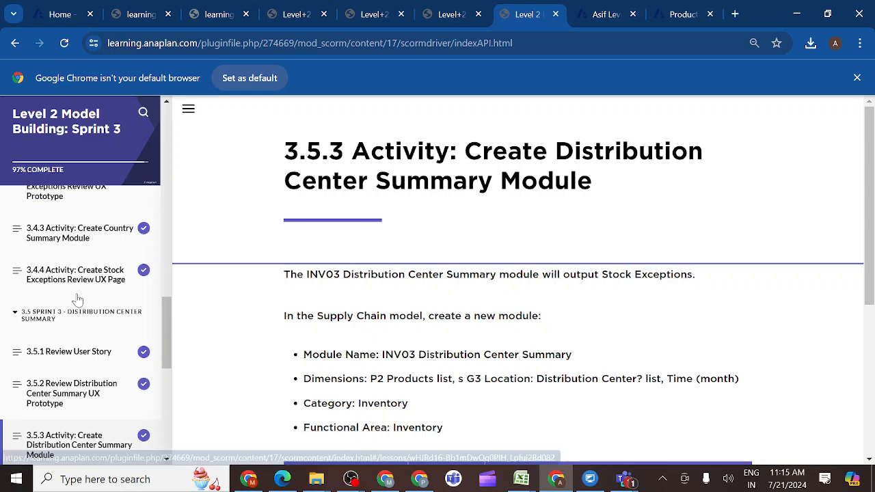
pyautogui.scroll(1, 77, 301)
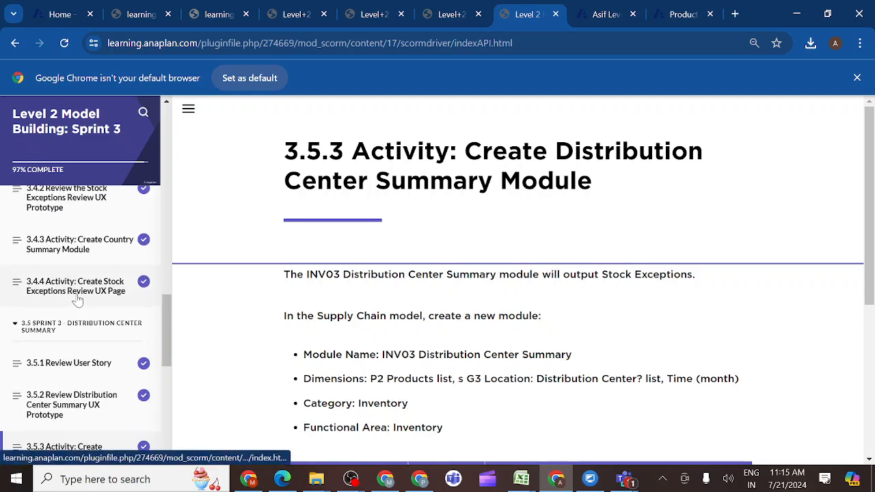
pyautogui.click(94, 249)
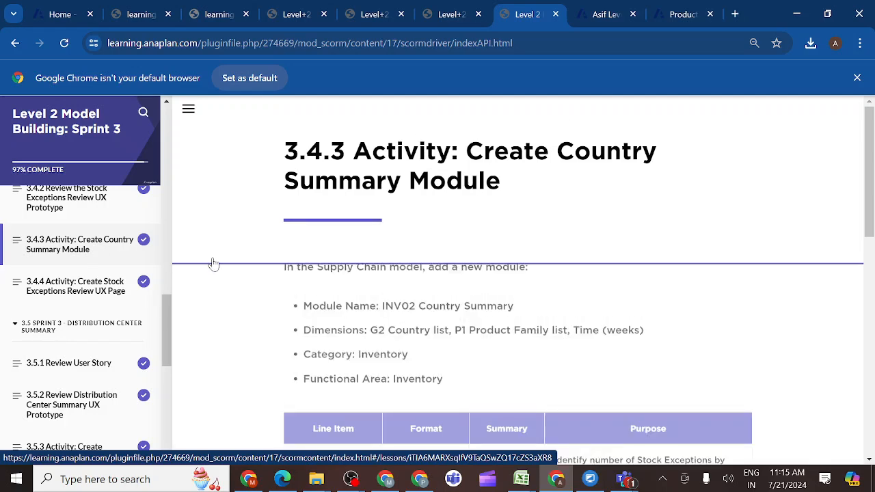
pyautogui.scroll(-6, 292, 296)
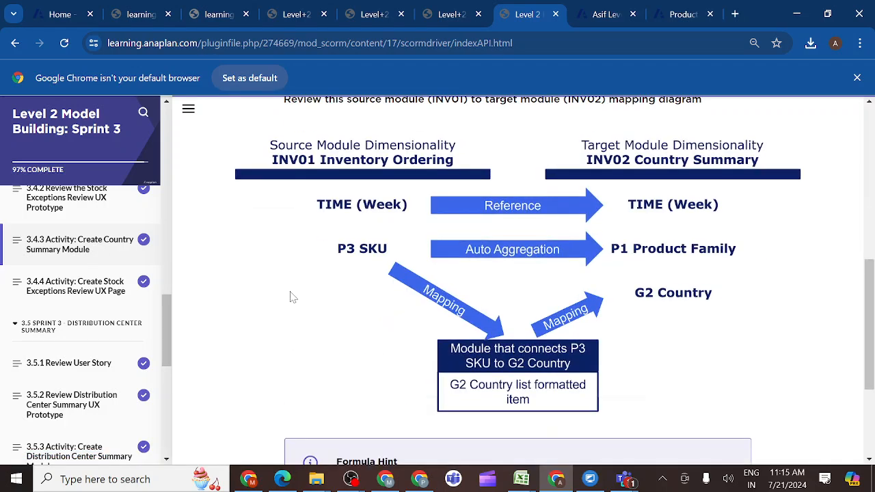
# - Review lesson 3.4.4 for the Stock Exceptions Review UX page guidelines, prototype and end user checklist
pyautogui.click(85, 292)
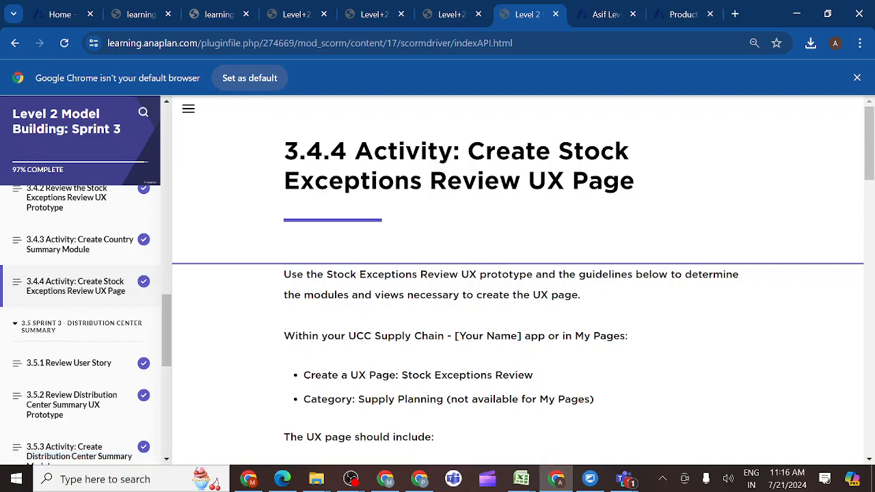
pyautogui.scroll(-2, 518, 280)
pyautogui.scroll(-10, 424, 304)
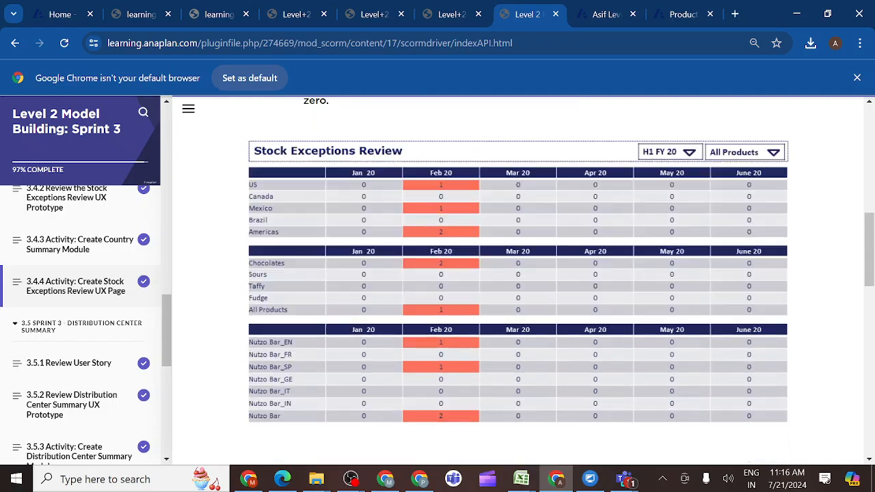
pyautogui.scroll(-5, 518, 281)
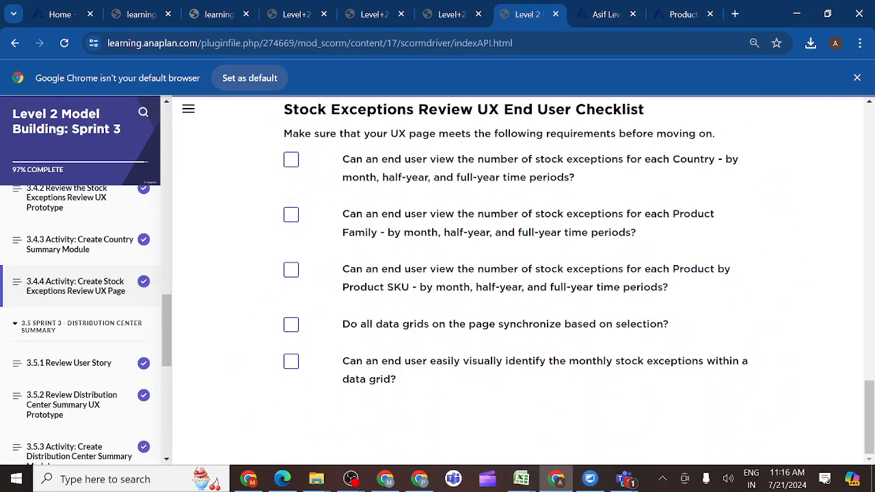
pyautogui.scroll(8, 519, 280)
pyautogui.scroll(5, 518, 281)
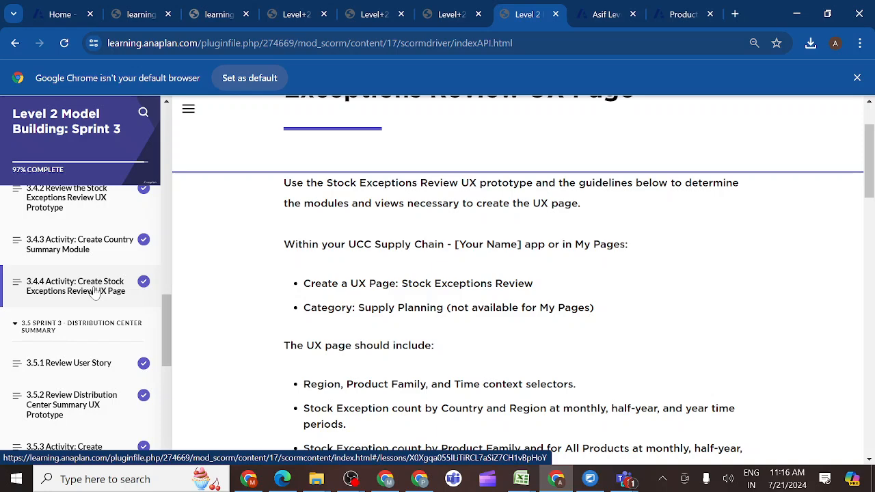
pyautogui.moveTo(163, 320); pyautogui.dragTo(163, 337)
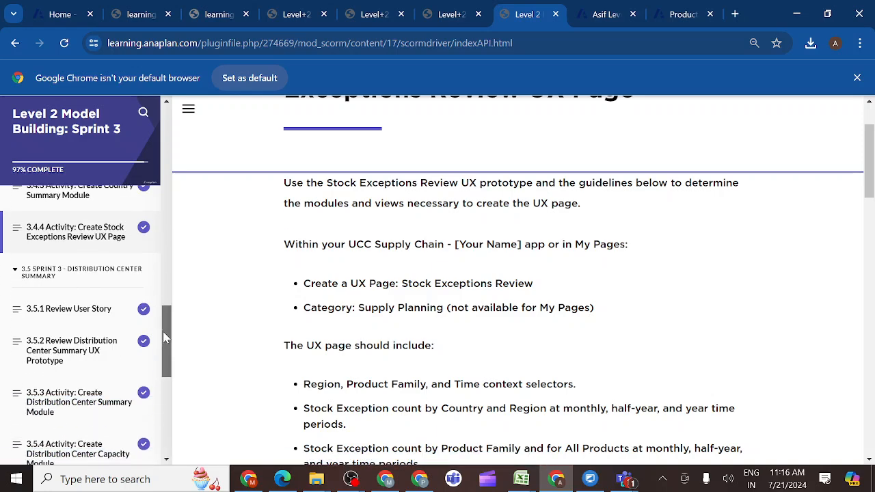
pyautogui.scroll(-1, 163, 338)
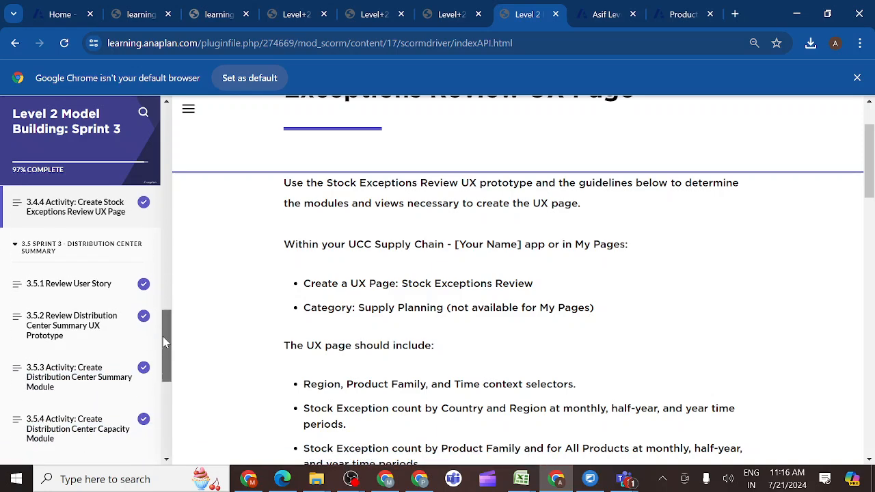
# - Compare the line item requirements in lessons 3.5.3 and 3.5.4 and open the lesson 3.5.2 Distribution Center Summary UX prototype
pyautogui.click(77, 366)
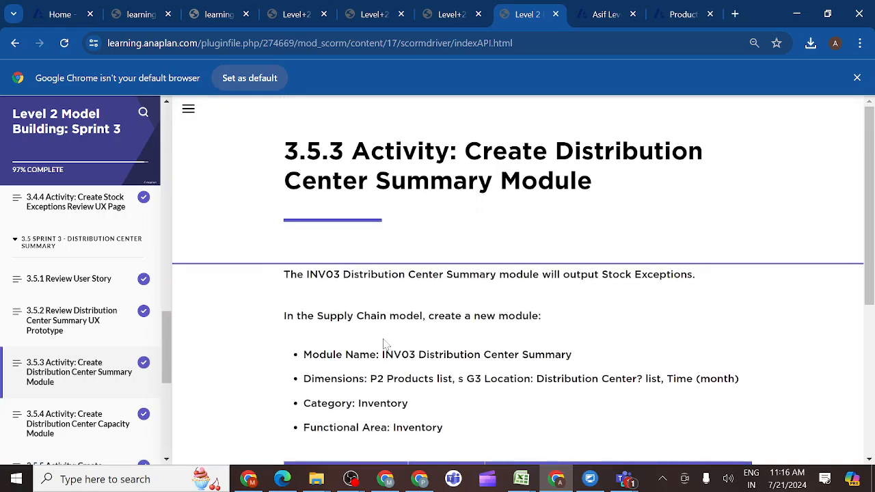
pyautogui.scroll(-3, 385, 344)
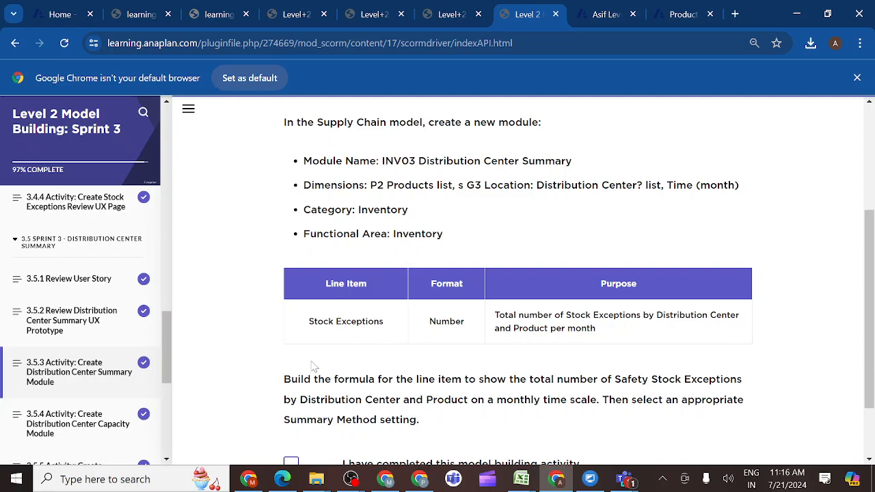
pyautogui.click(92, 423)
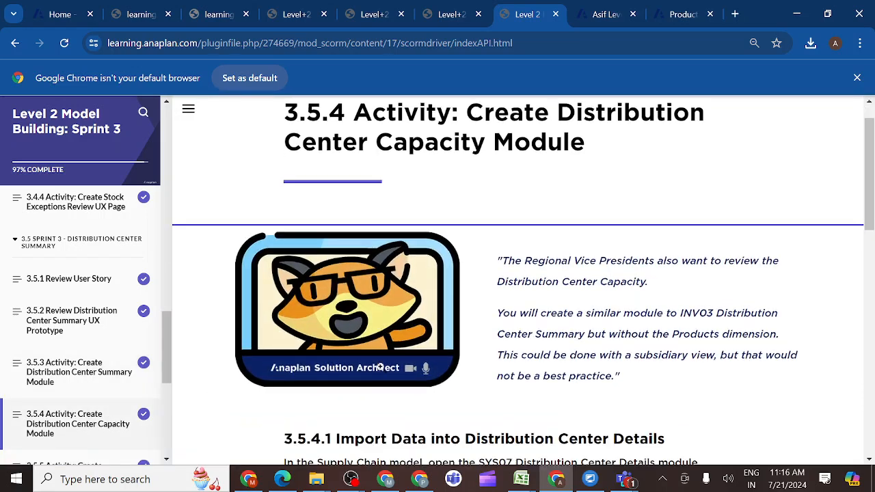
pyautogui.scroll(-10, 381, 367)
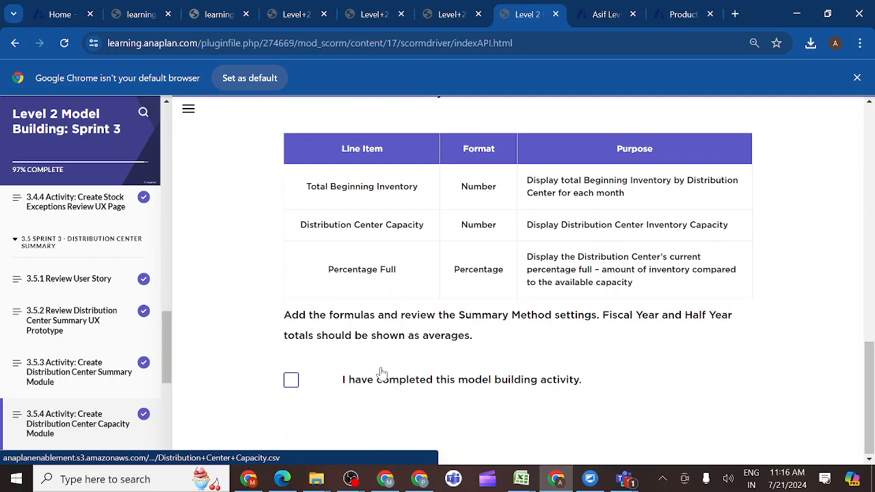
pyautogui.scroll(1, 383, 373)
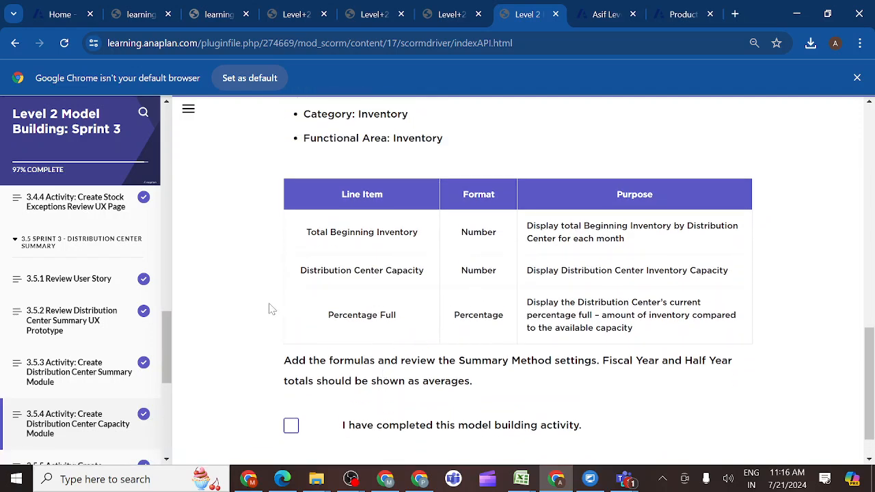
pyautogui.click(74, 324)
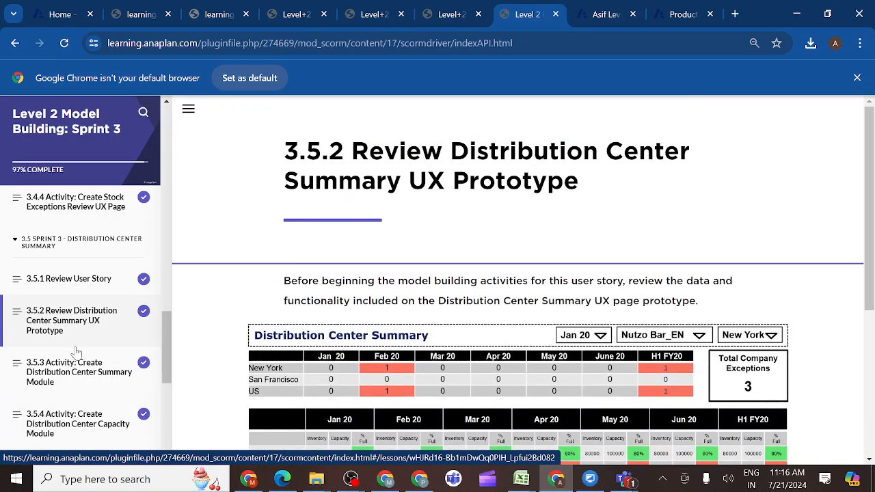
# - Copy the module name from lesson 3.5.3 and start a new module in the Supply Chain model named INV03 Distribution Center Summary
pyautogui.click(85, 368)
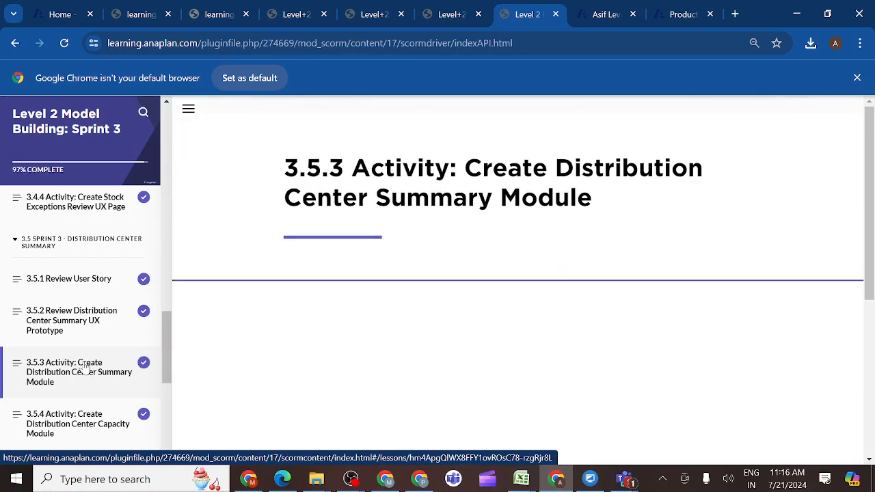
pyautogui.scroll(-1, 481, 353)
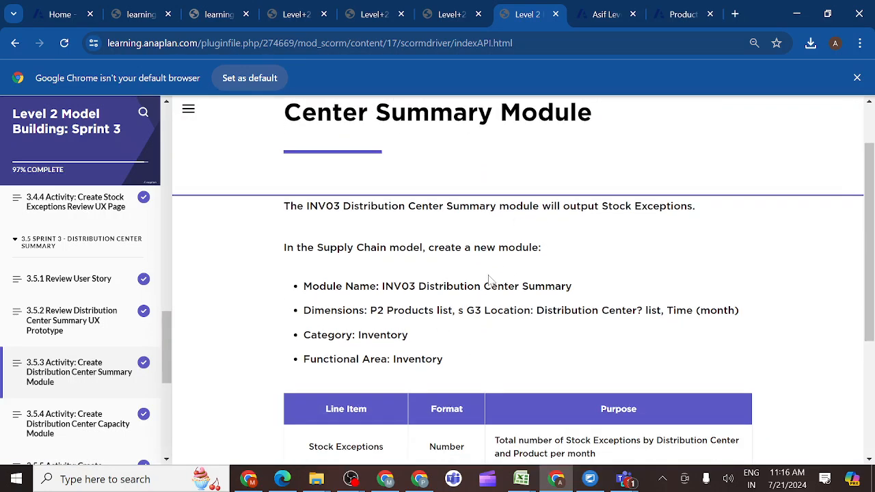
pyautogui.moveTo(580, 293); pyautogui.dragTo(382, 287)
pyautogui.hotkey('ctrl', 'c')
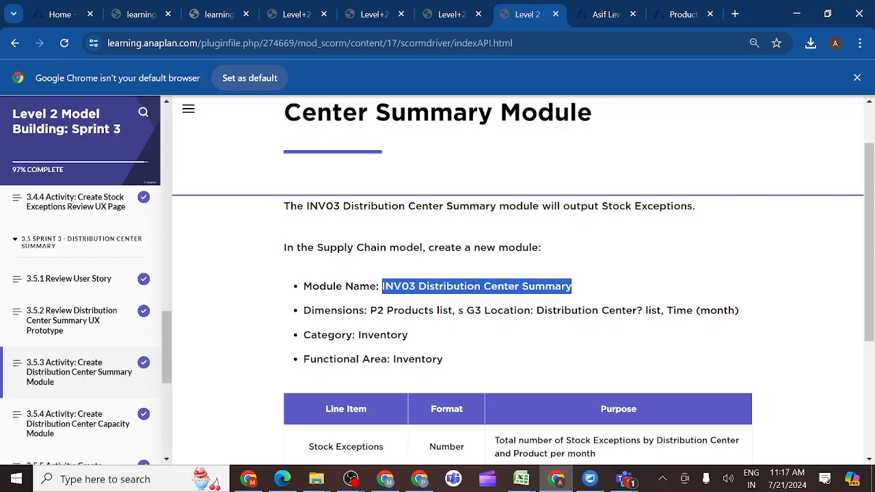
pyautogui.click(608, 21)
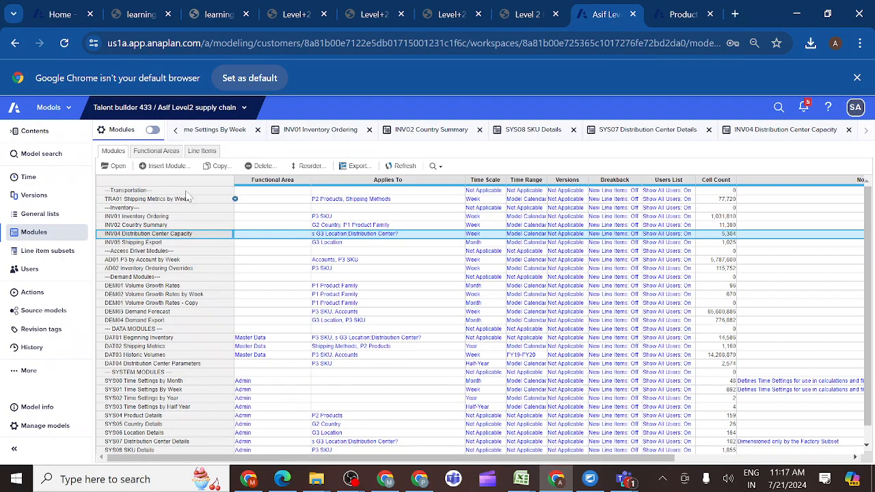
pyautogui.click(170, 169)
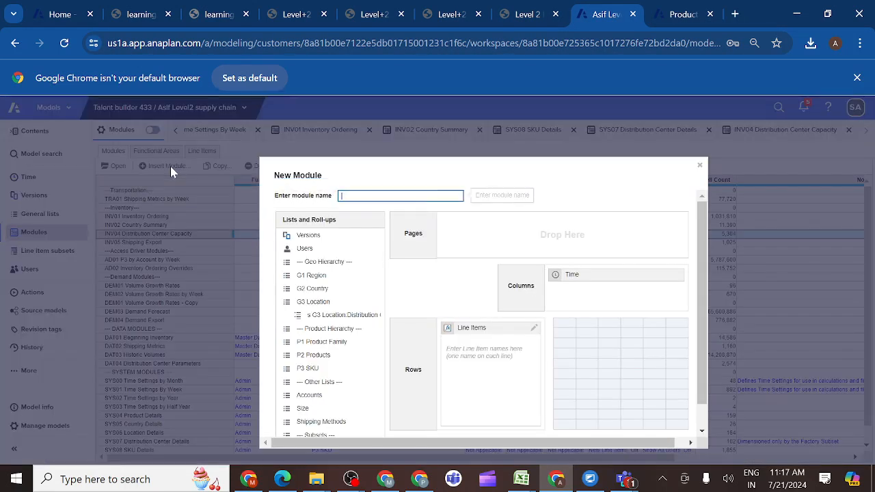
pyautogui.hotkey('ctrl', 'v')
pyautogui.click(357, 290)
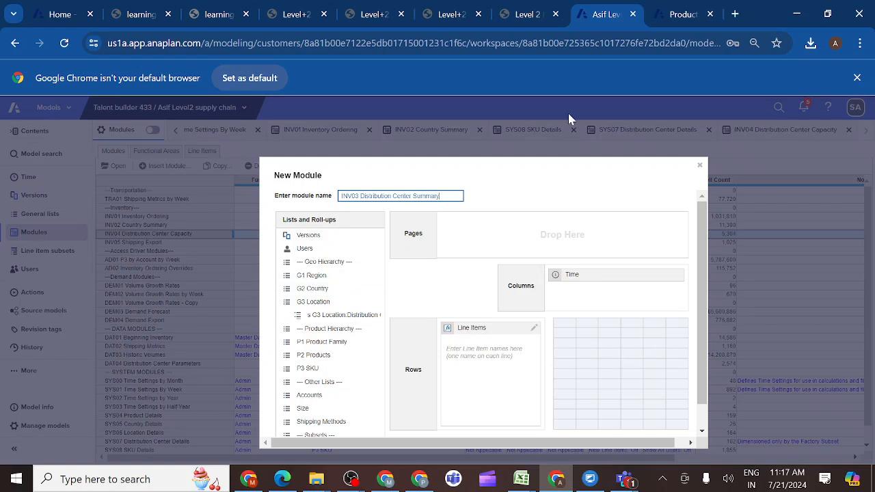
# - Add P2 Products and s G3 Location: Distribution Center? as page dimensions of the new module, per lesson 3.5.3
pyautogui.click(547, 14)
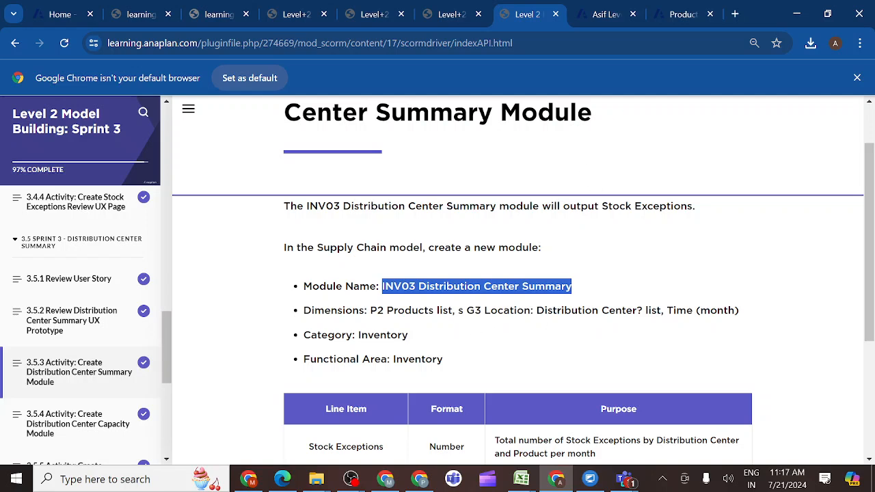
pyautogui.click(605, 14)
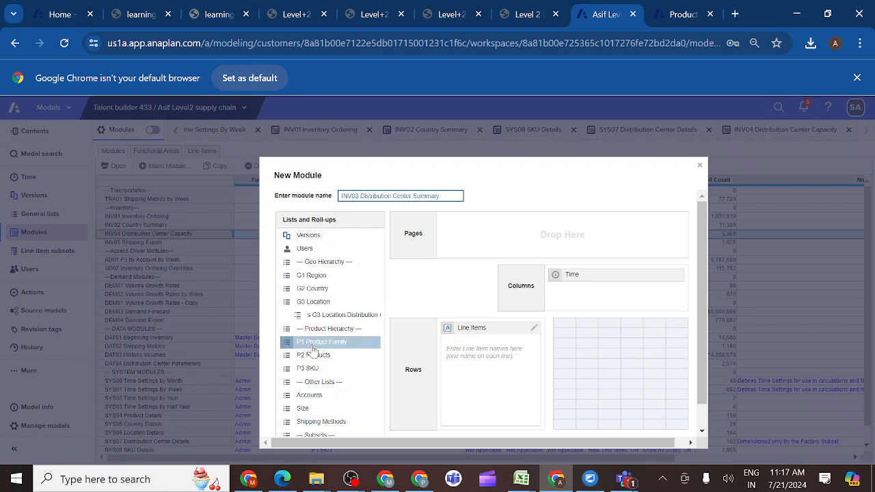
pyautogui.moveTo(313, 361); pyautogui.dragTo(501, 236)
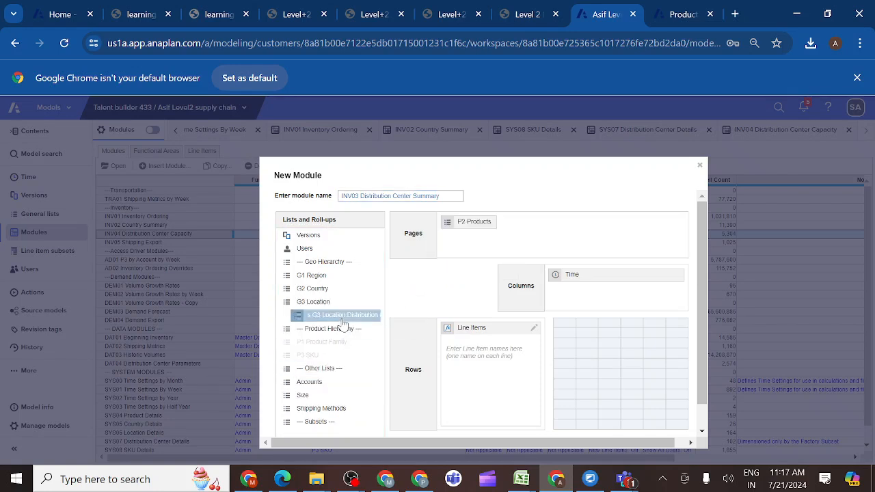
pyautogui.moveTo(346, 316); pyautogui.dragTo(559, 228)
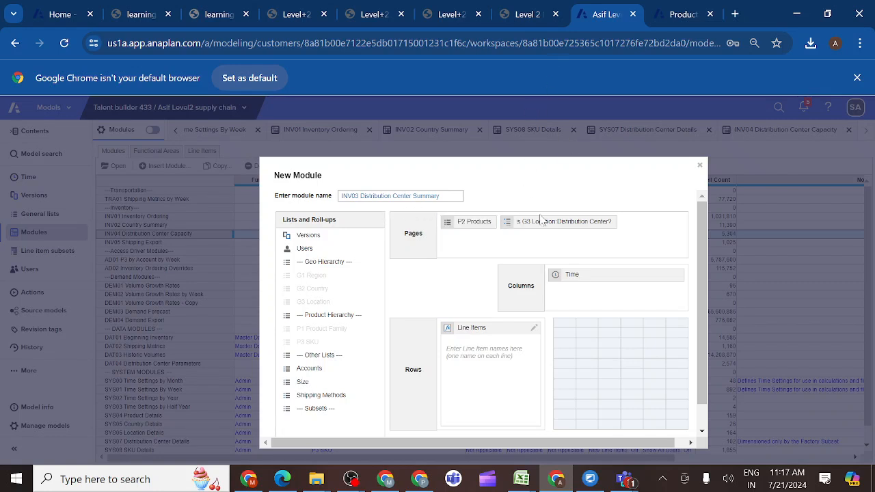
# - Copy the line item name Stock Exceptions from lesson 3.5.3 into the new module's line items and create the module
pyautogui.click(545, 21)
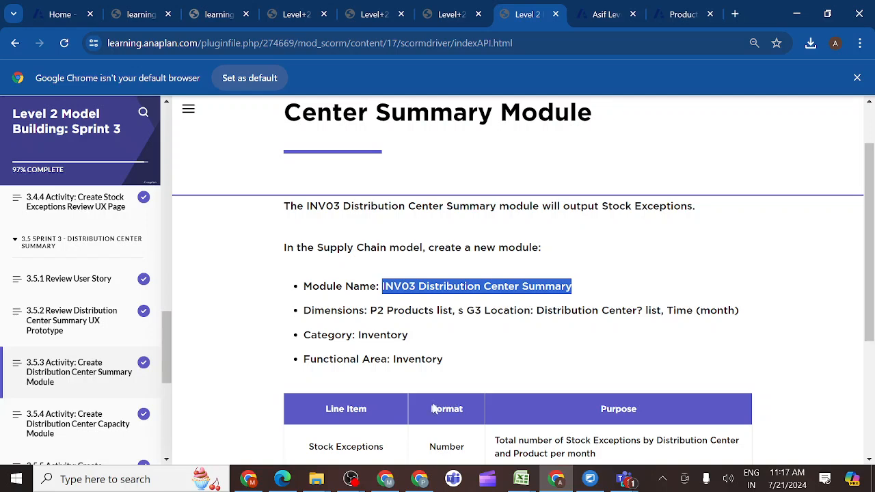
pyautogui.scroll(-3, 480, 388)
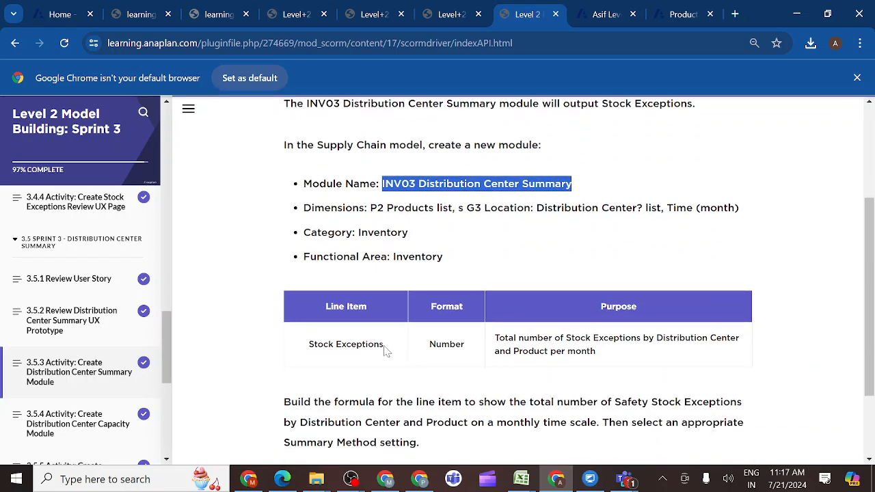
pyautogui.moveTo(388, 350); pyautogui.dragTo(308, 346)
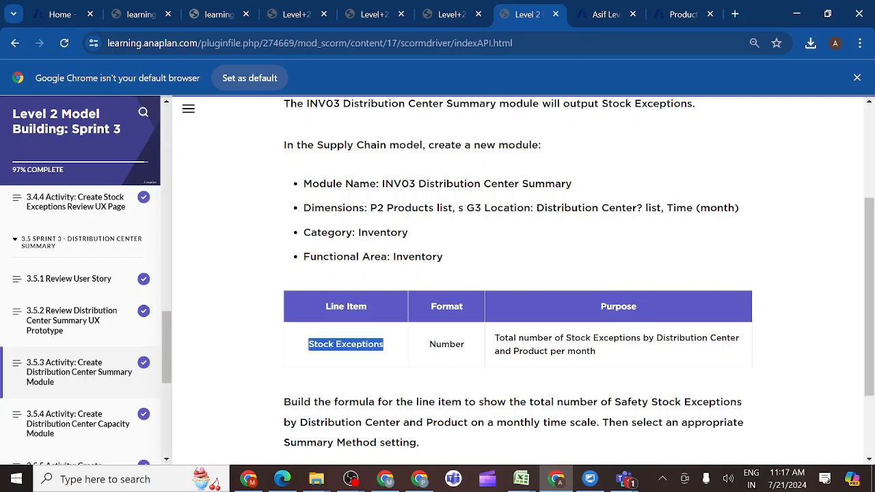
pyautogui.click(606, 14)
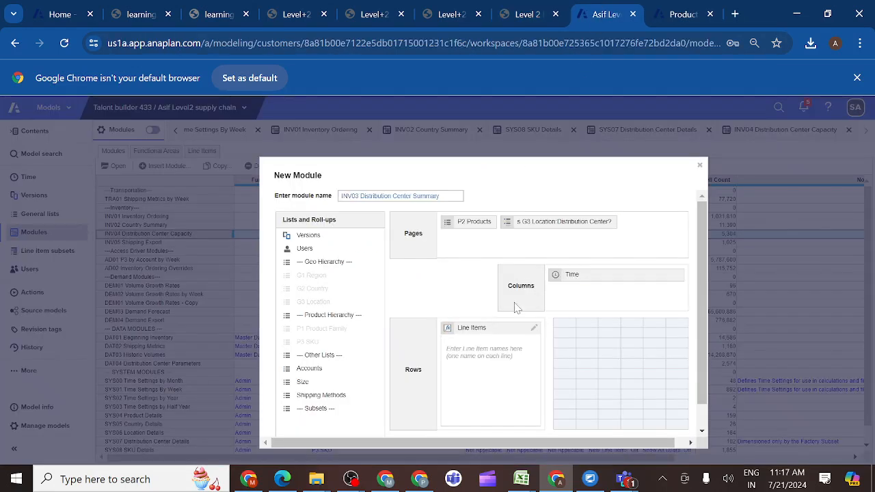
pyautogui.click(482, 355)
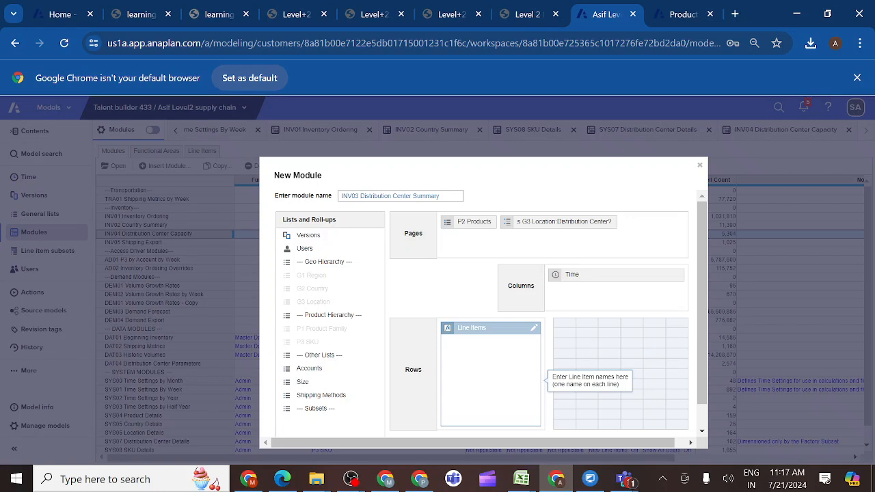
pyautogui.write('Stock Exceptions')
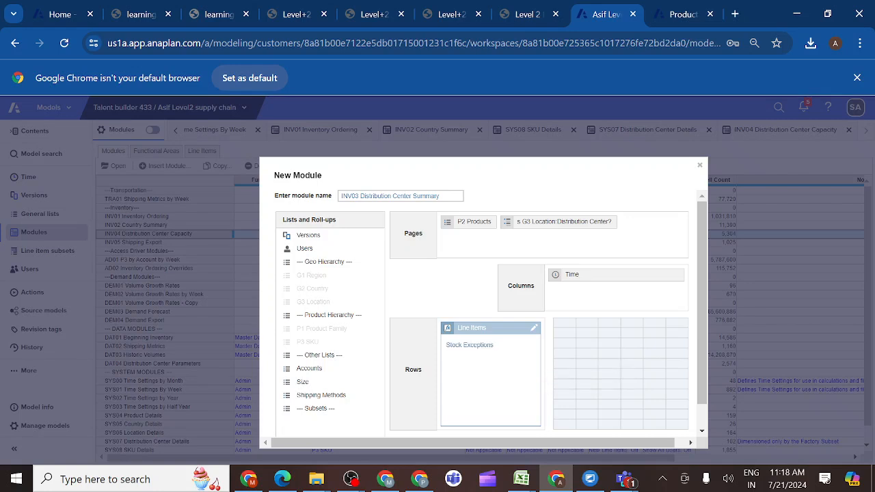
pyautogui.scroll(-2, 699, 317)
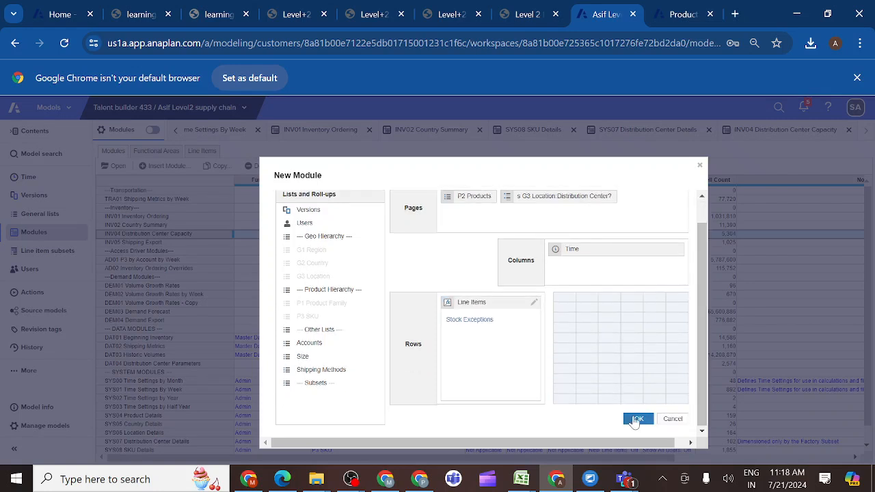
pyautogui.click(635, 421)
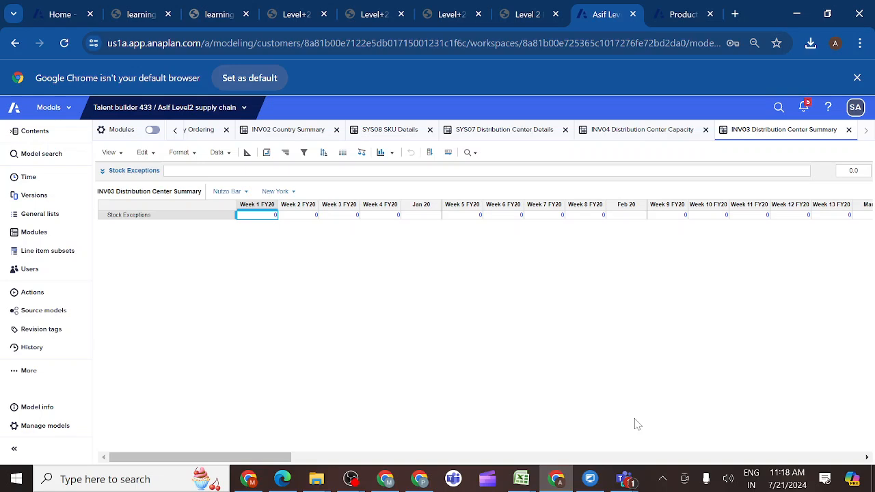
# - Check the lesson's module dimensions and set the INV03 Distribution Center Summary module's time scale to Month
pyautogui.click(540, 14)
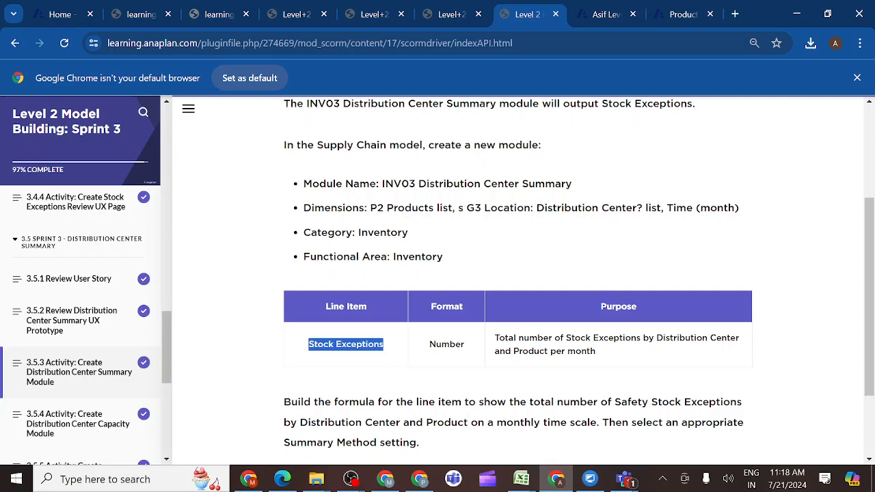
pyautogui.click(606, 13)
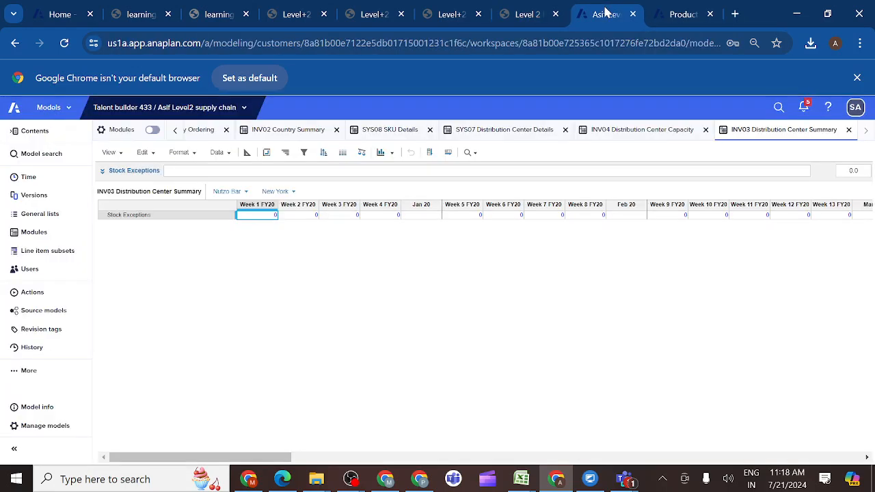
pyautogui.click(247, 154)
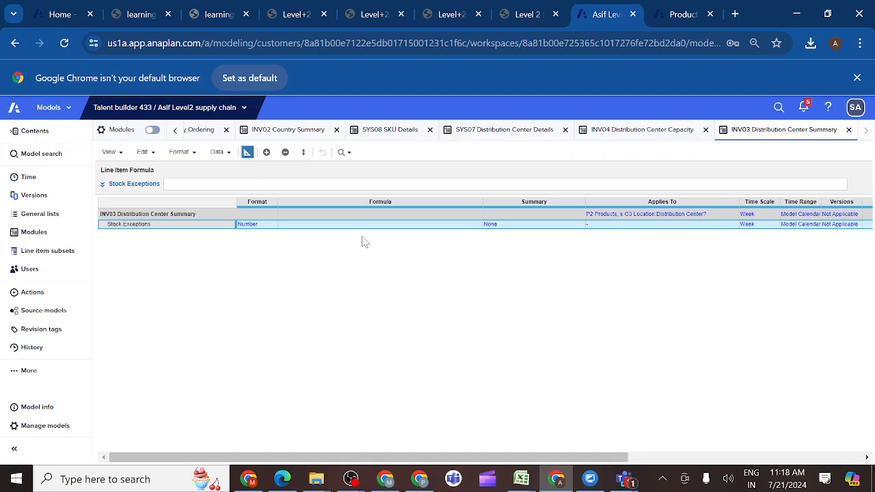
pyautogui.click(761, 215)
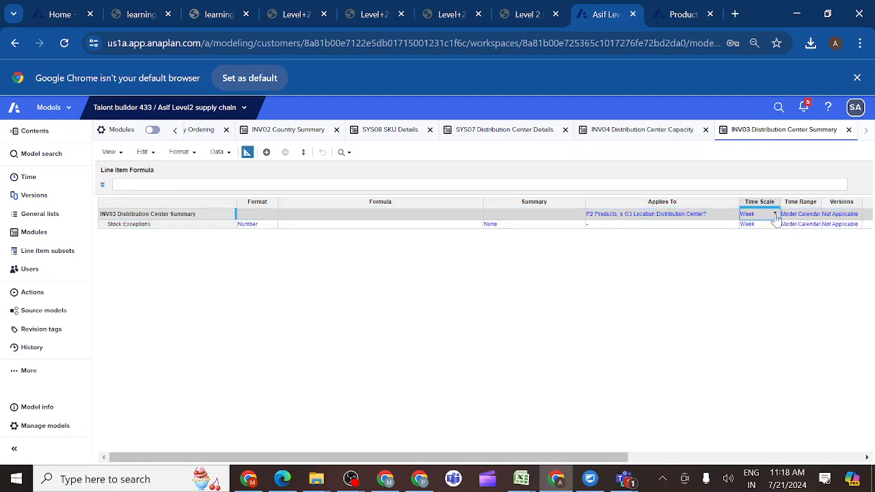
pyautogui.click(775, 215)
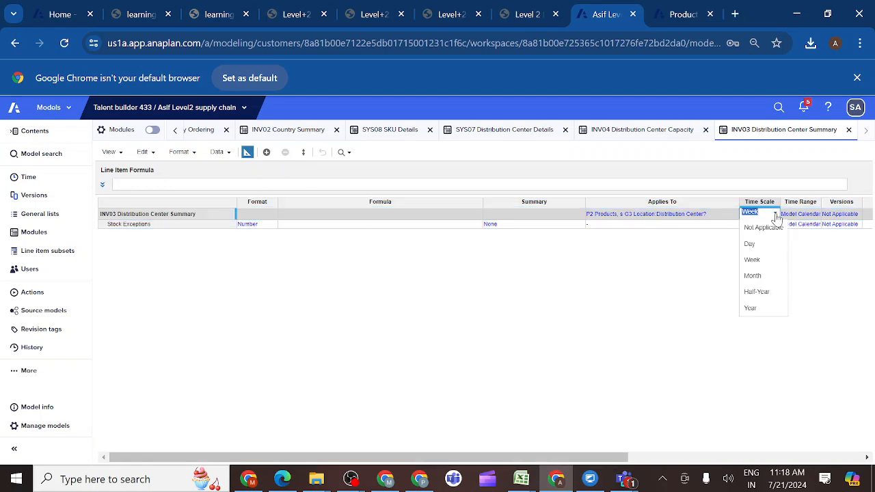
pyautogui.click(755, 276)
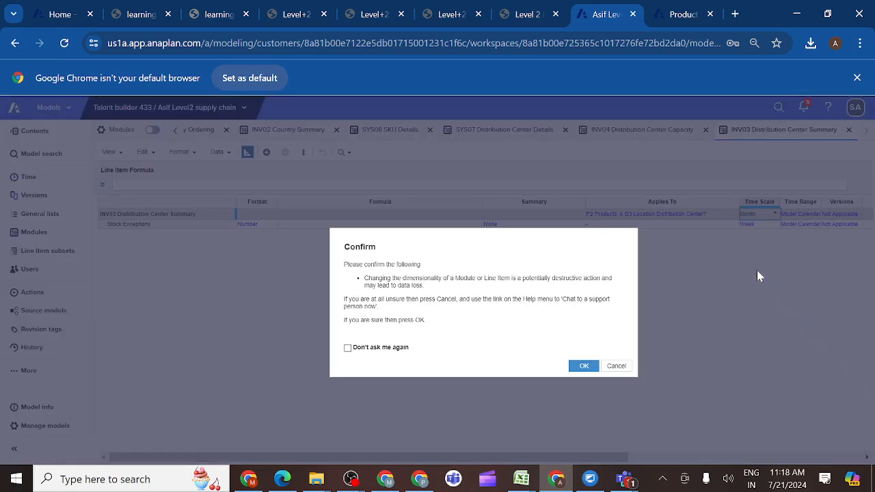
pyautogui.click(583, 367)
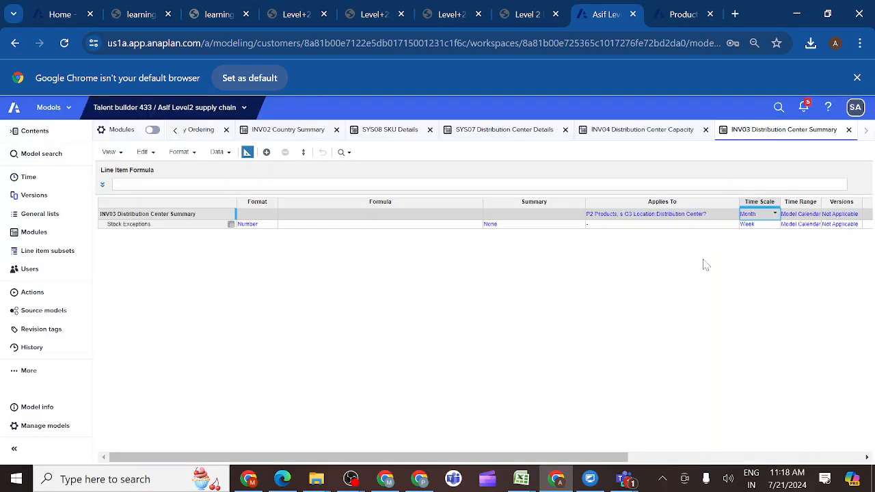
# - Set the Stock Exceptions line item's time scale to Month and return to the module's grid view
pyautogui.click(760, 227)
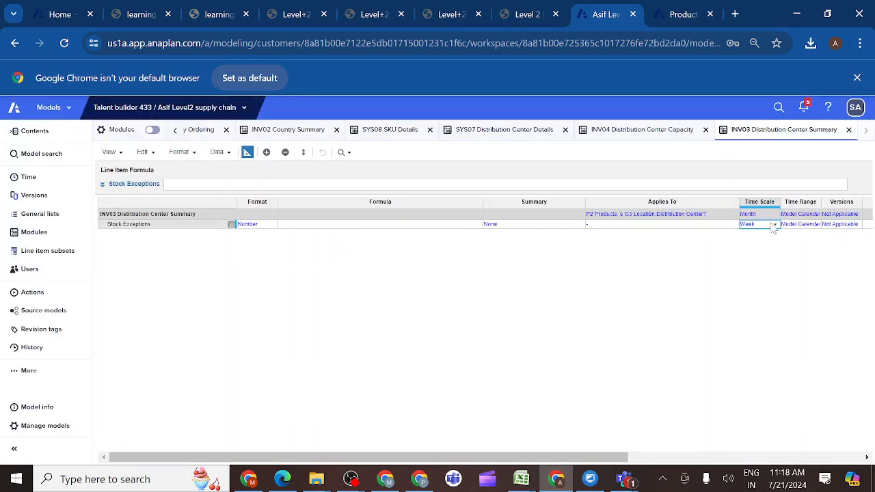
pyautogui.click(774, 227)
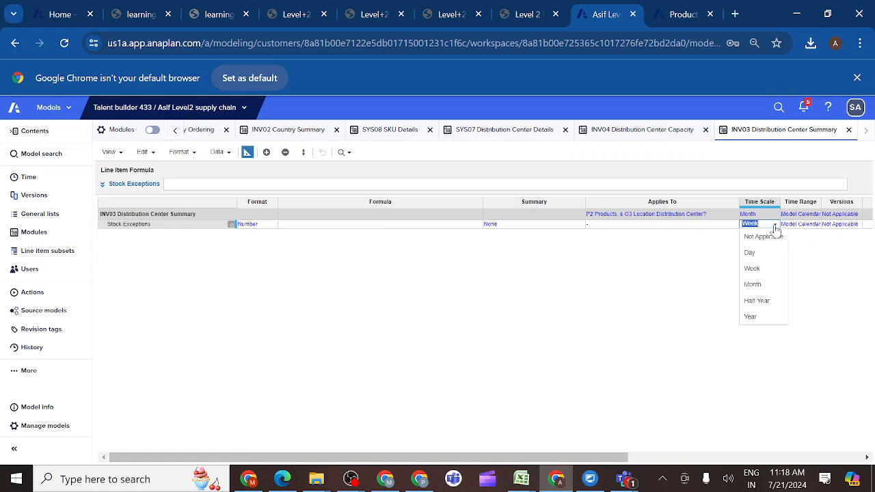
pyautogui.click(755, 287)
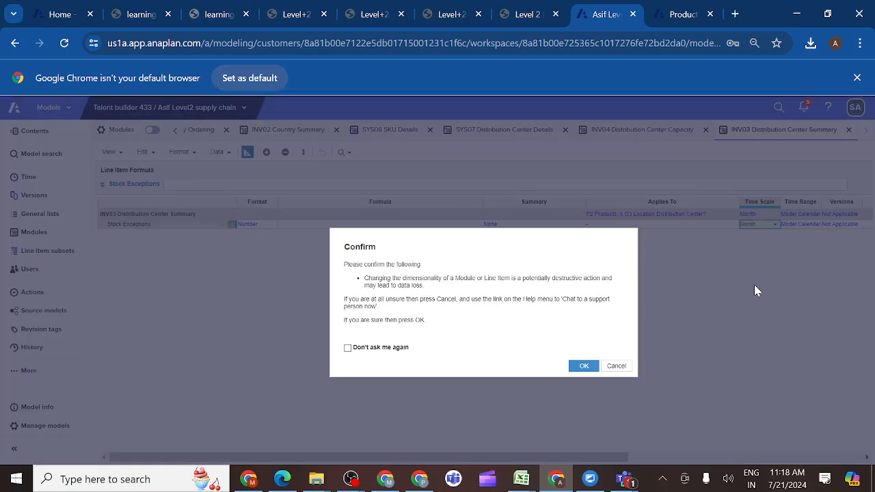
pyautogui.click(584, 367)
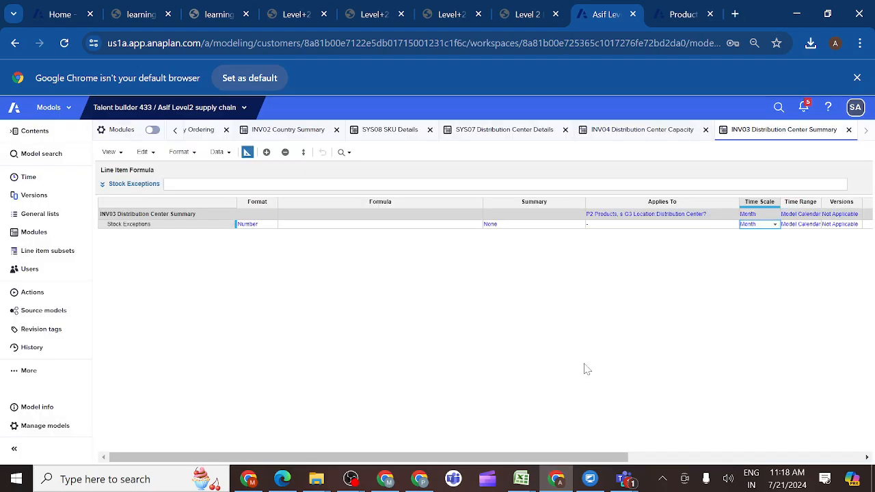
pyautogui.click(247, 154)
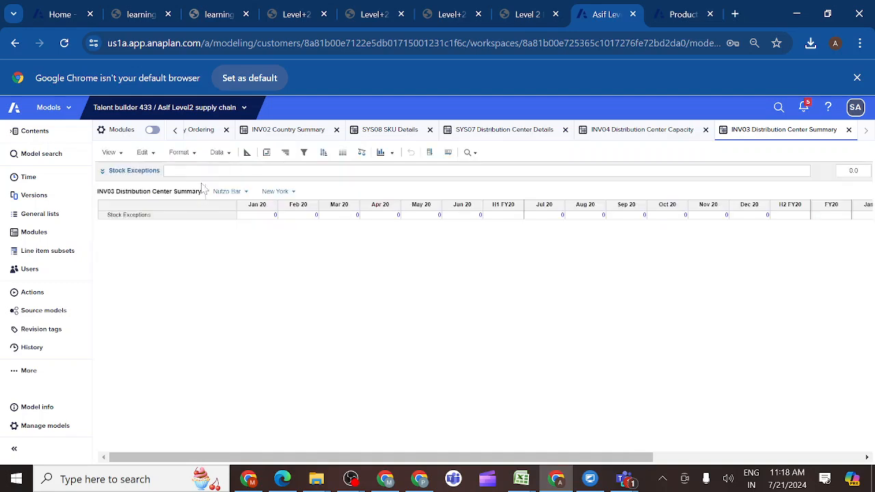
# - Check the INV02 Country Summary formula and start the Stock Exceptions formula with 'INV01 Inventory Ordering'.Safety Stock Exception Count
pyautogui.click(170, 216)
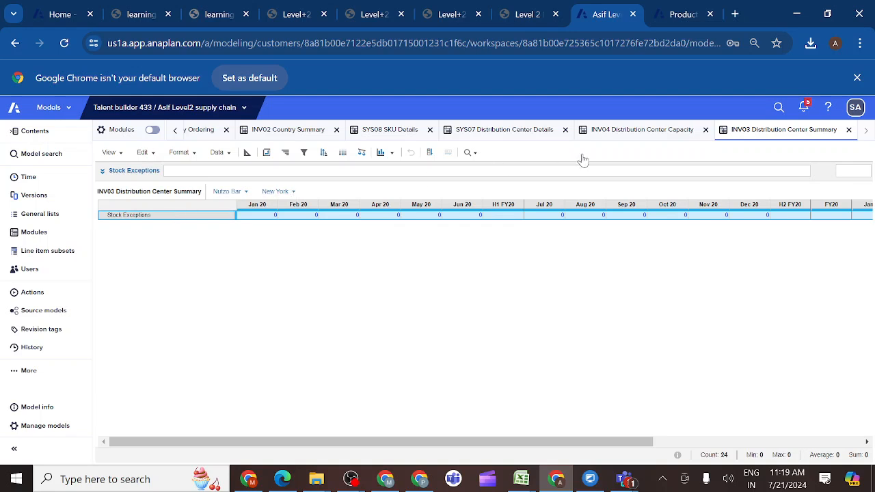
pyautogui.click(294, 134)
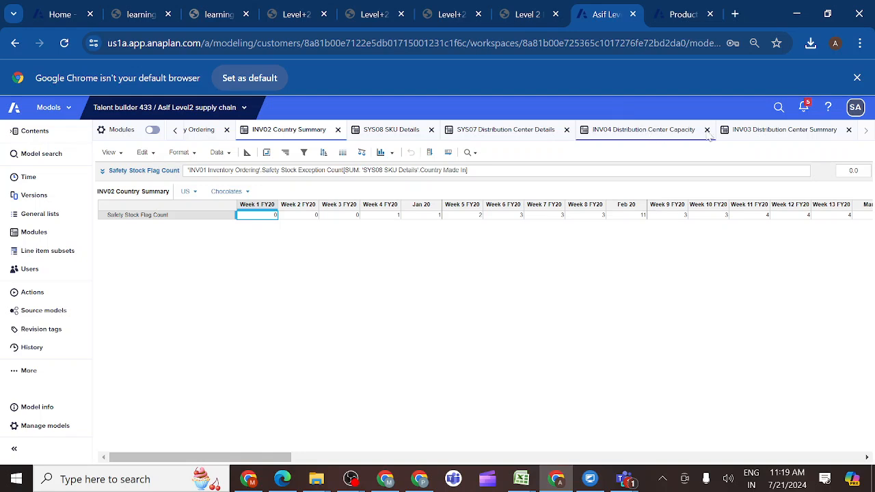
pyautogui.click(765, 133)
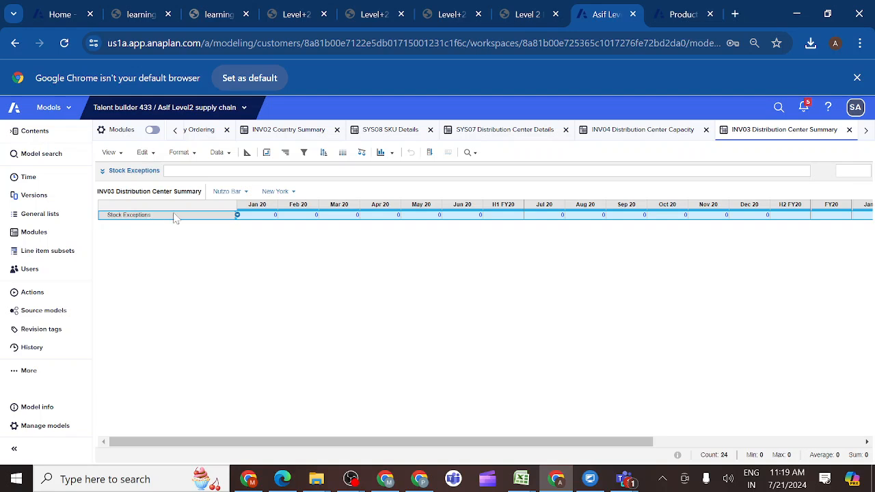
pyautogui.click(102, 172)
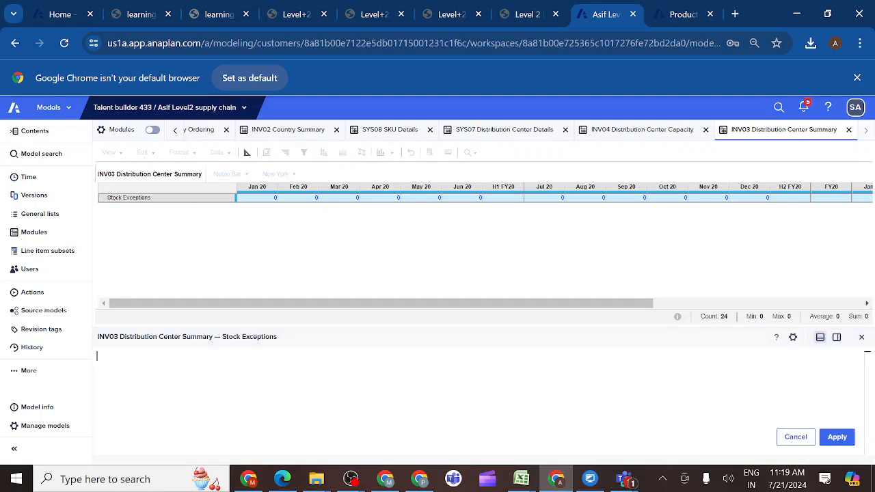
pyautogui.click(203, 130)
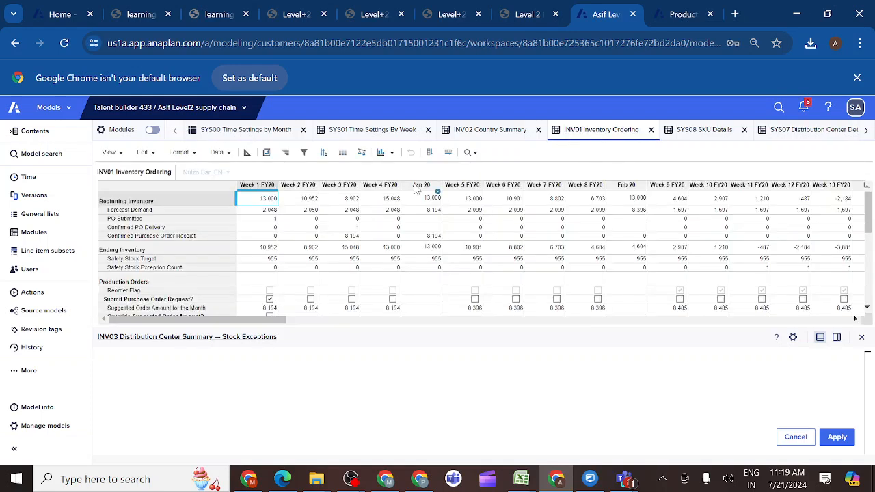
pyautogui.click(145, 270)
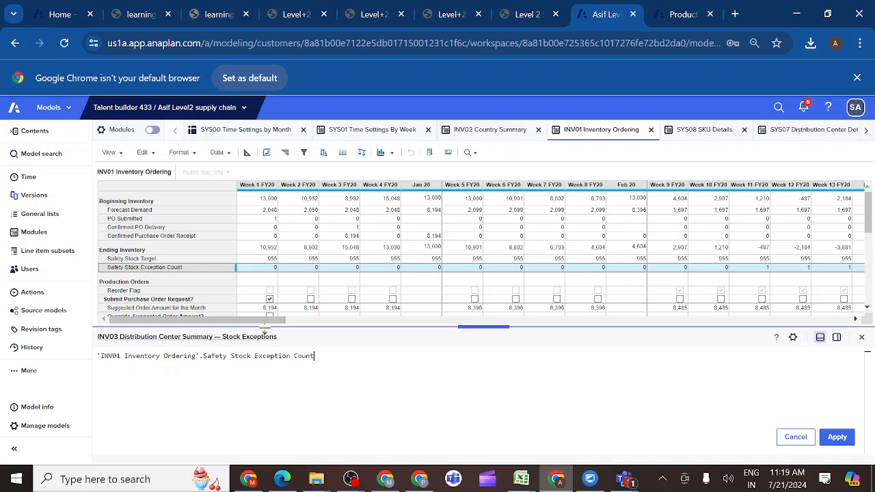
# - Try to apply the Stock Exceptions formula with the aggregation [SUM: 'SYS08 SKU Details'.Country Made In]
pyautogui.write('[SU')
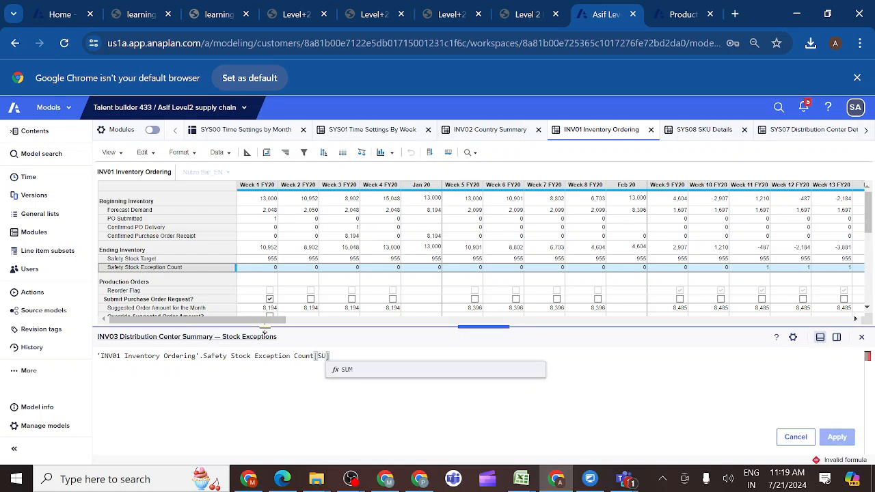
pyautogui.click(343, 370)
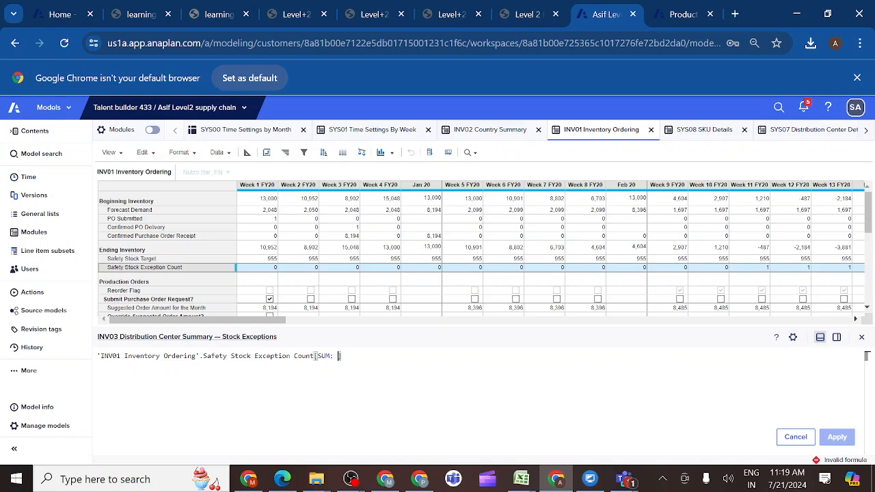
pyautogui.click(688, 136)
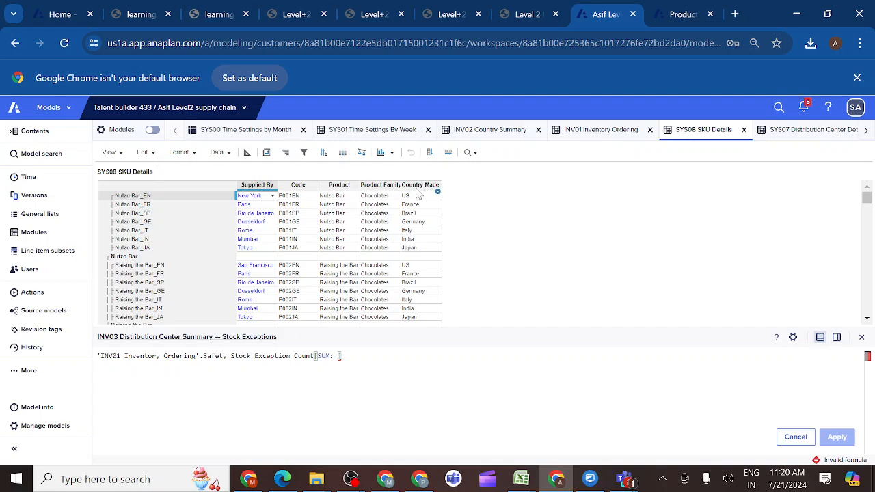
pyautogui.click(418, 194)
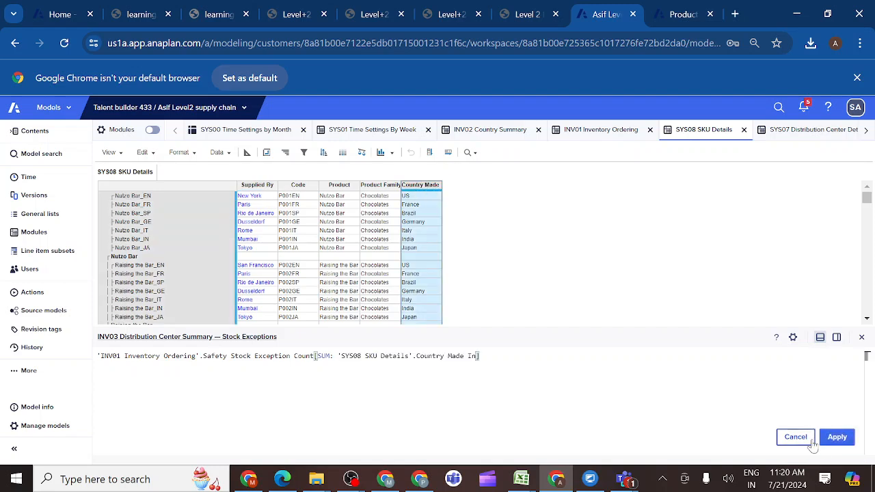
pyautogui.click(837, 438)
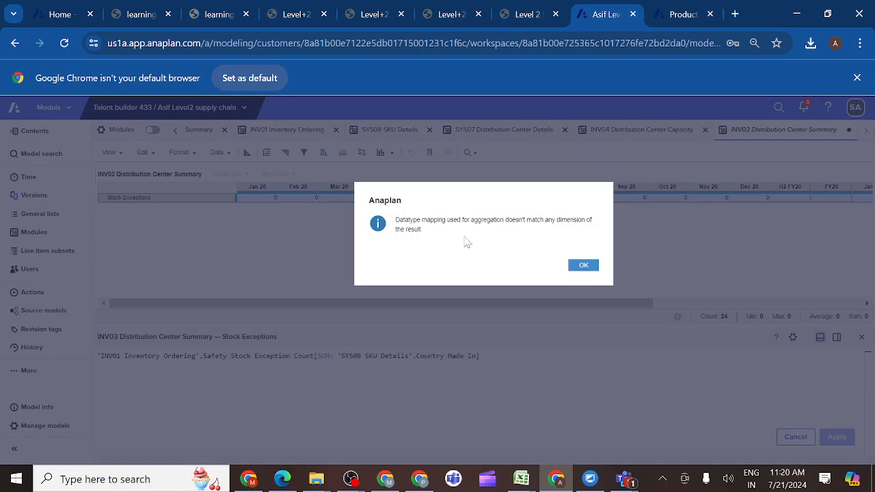
# - Discard the rejected Stock Exceptions formula and compare the dimensions of INV01 Inventory Ordering and INV03 Distribution Center Summary in the modules list
pyautogui.click(584, 266)
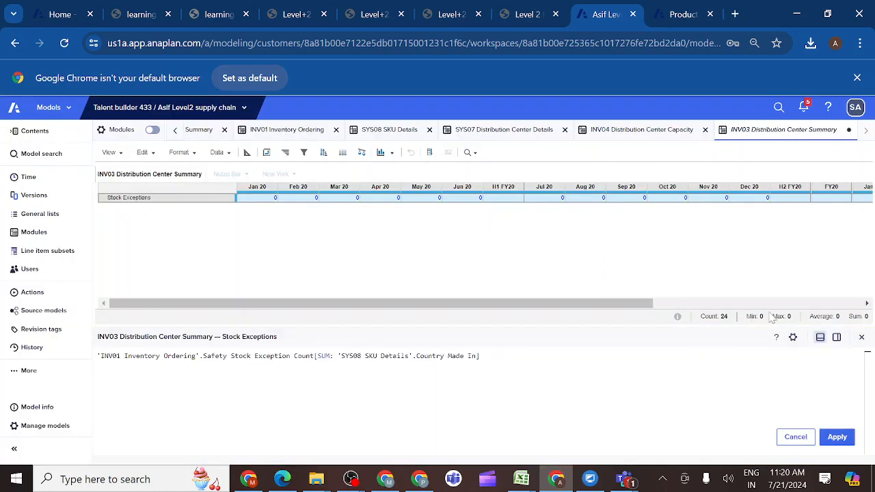
pyautogui.click(862, 340)
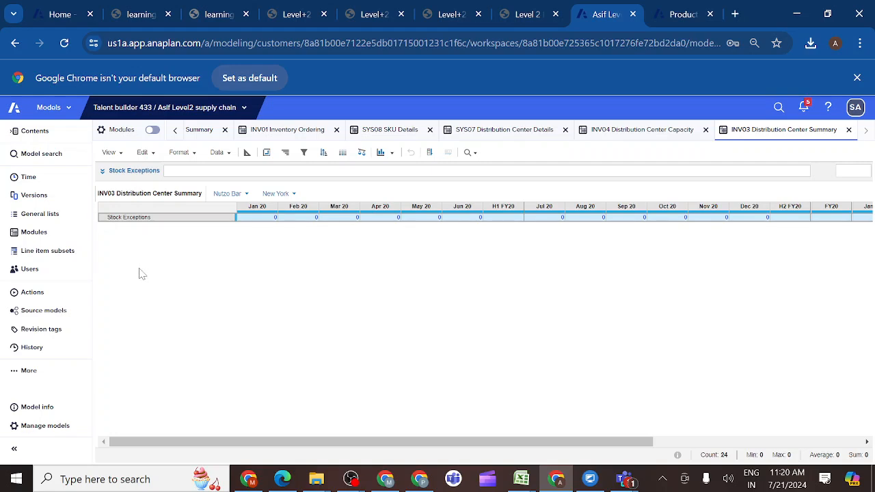
pyautogui.click(32, 233)
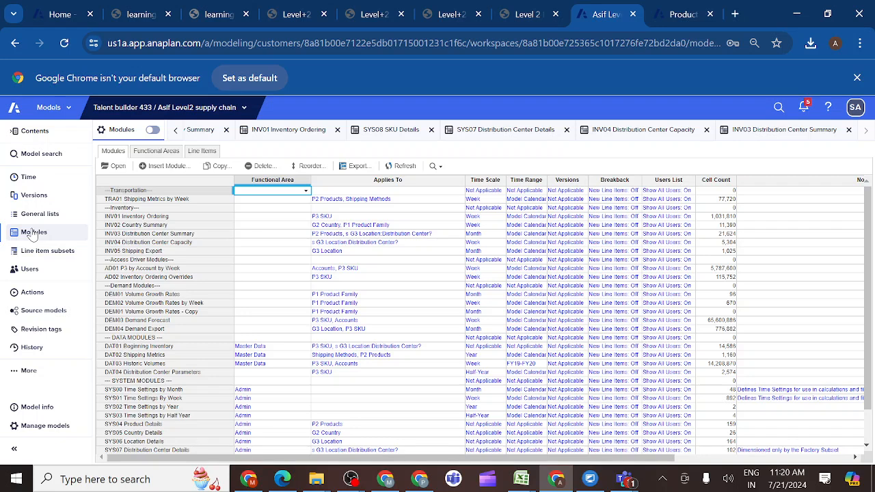
pyautogui.click(135, 218)
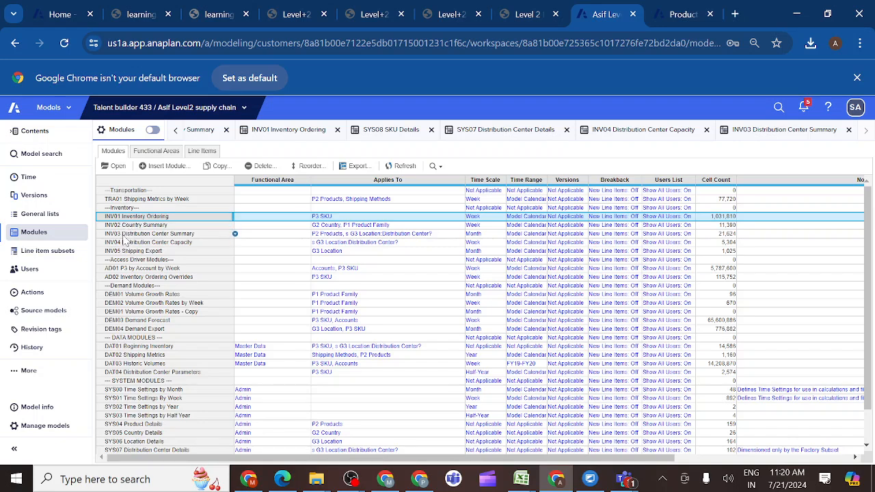
pyautogui.keyDown('ctrl'); pyautogui.click(125, 236); pyautogui.keyUp('ctrl')
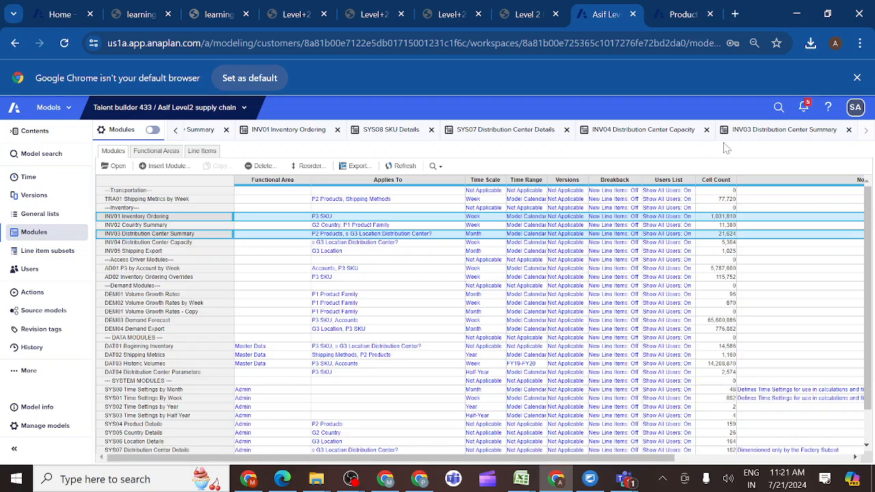
# - Set INV03's Stock Exceptions formula to 'INV01 Inventory Ordering'.Safety Stock Exception Count[SUM: 'SYS08 SKU Details'.Supplied By]
pyautogui.click(759, 134)
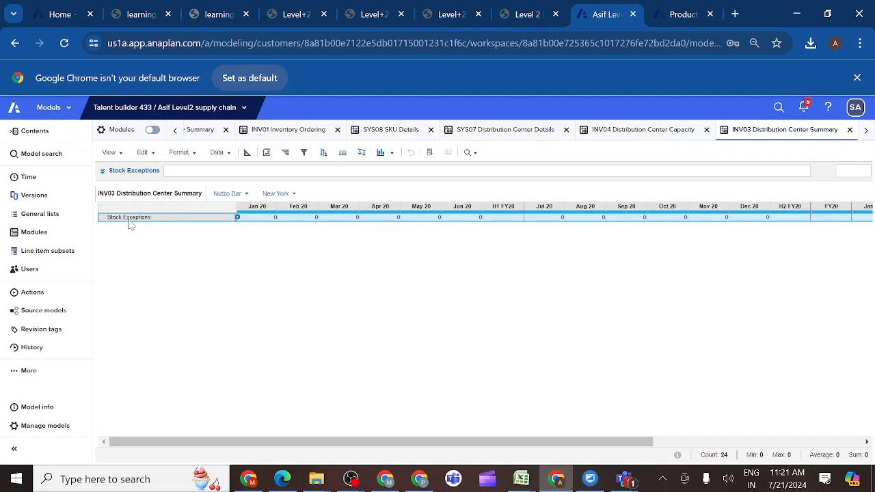
pyautogui.click(102, 172)
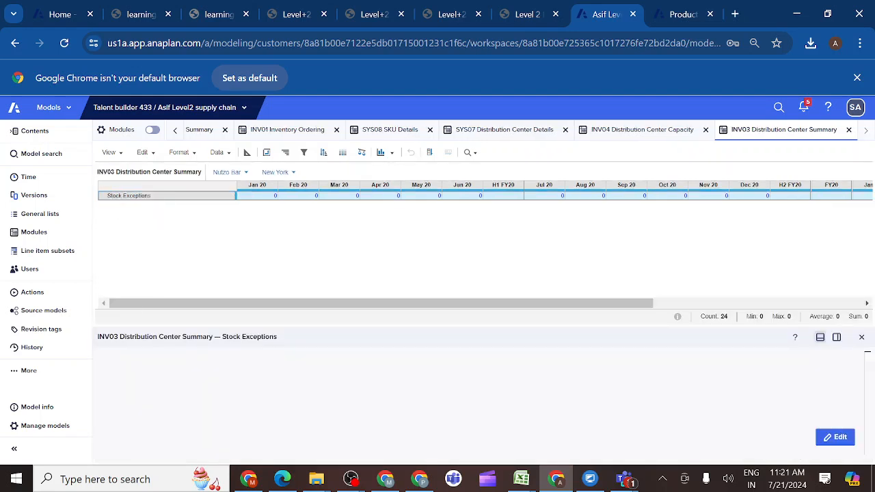
pyautogui.click(294, 382)
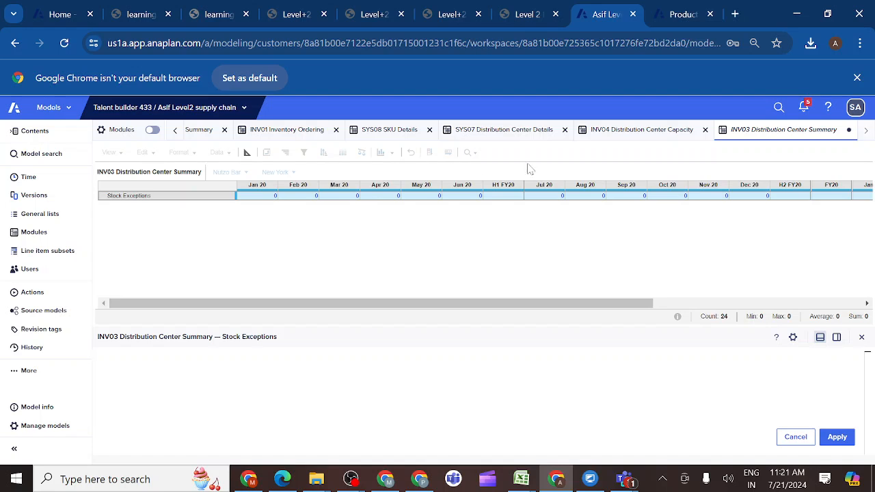
pyautogui.click(290, 133)
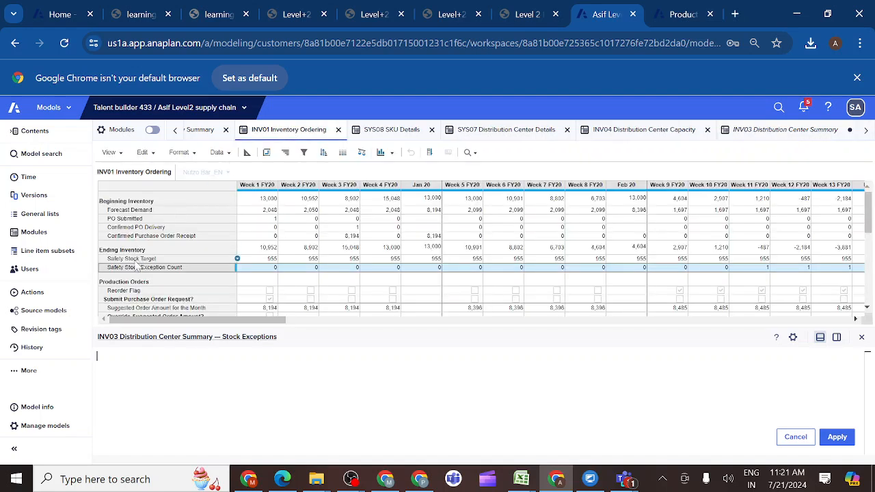
pyautogui.click(137, 271)
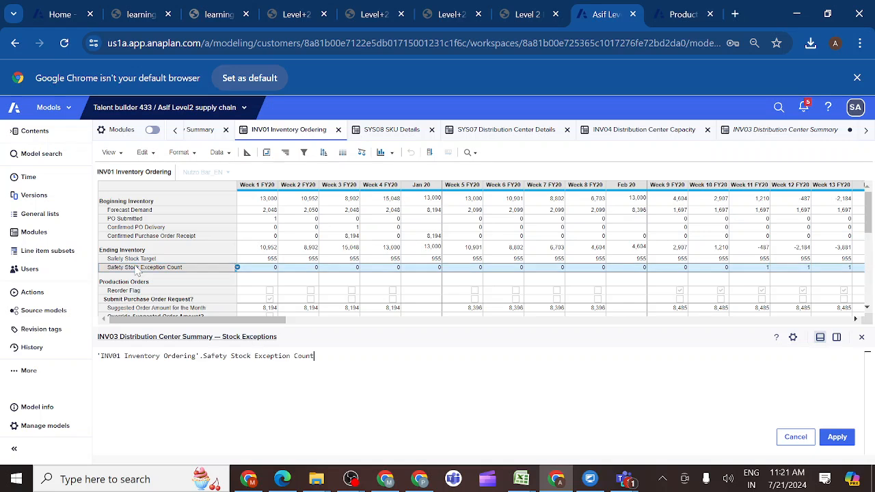
pyautogui.write('[SUM')
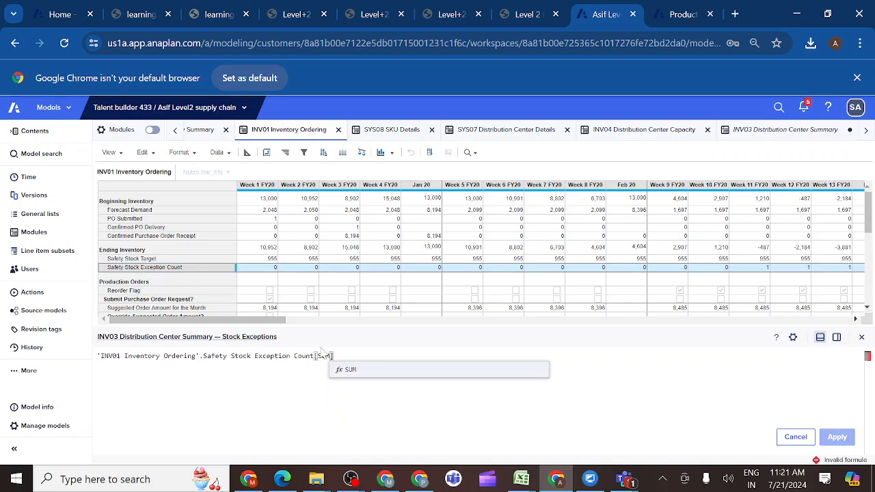
pyautogui.click(346, 372)
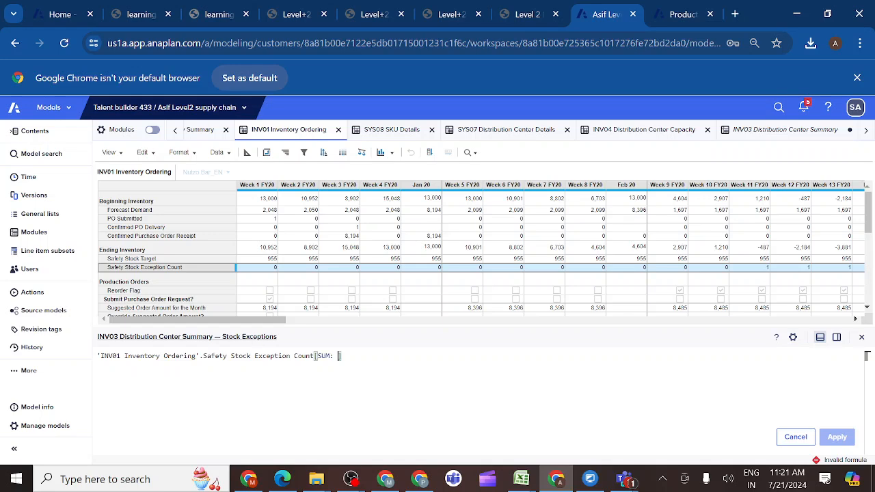
pyautogui.click(390, 137)
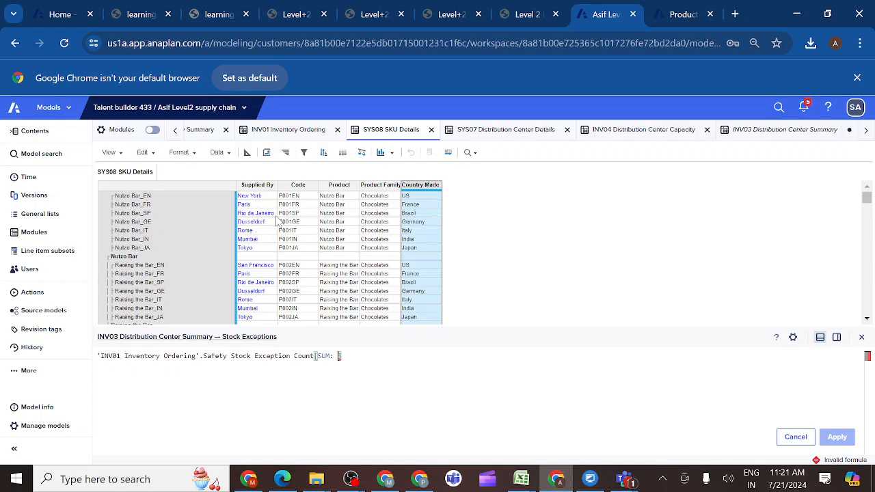
pyautogui.click(260, 197)
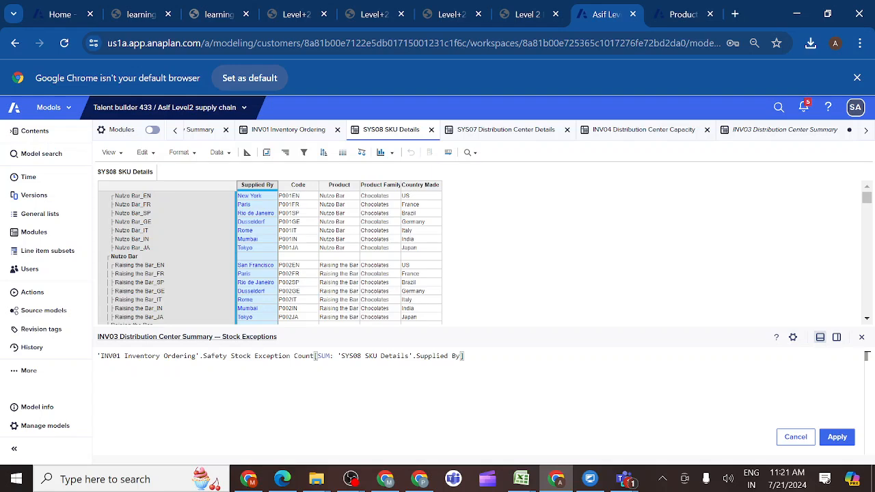
pyautogui.click(837, 437)
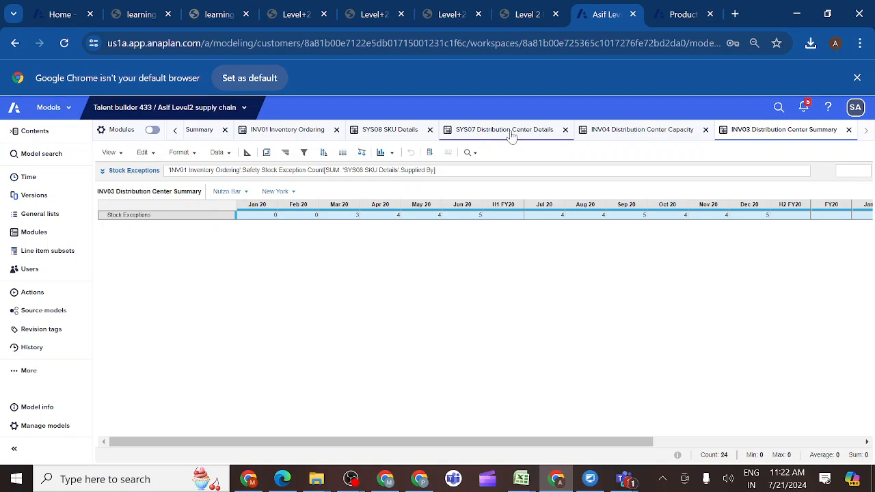
# - Close the SYS07 Distribution Center Details module and open the INV04 Distribution Center Capacity module
pyautogui.click(566, 130)
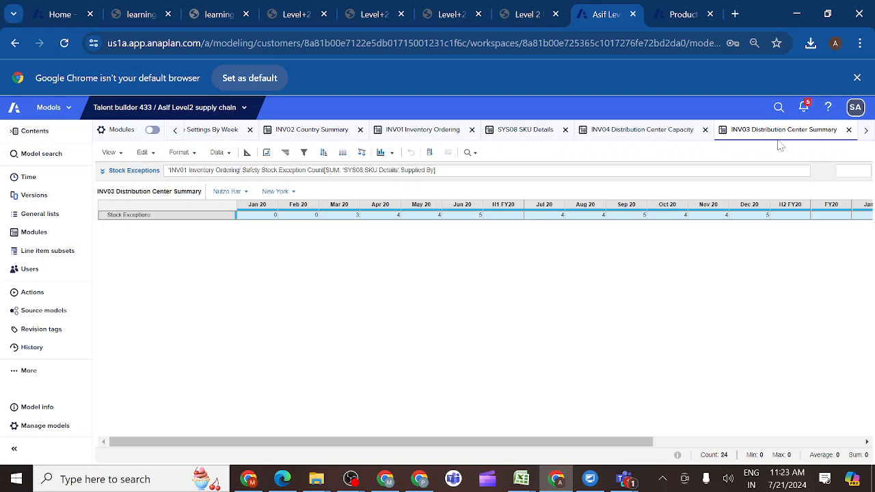
pyautogui.click(640, 133)
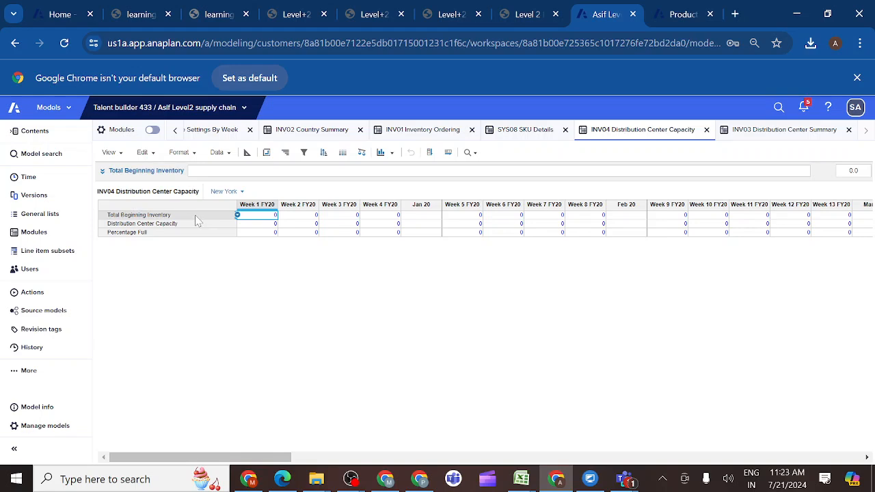
# - Switch to the Anaplan formulas workbook in Excel and read the INV04 formulas for Total Beginning Inventory and Percentage Full
pyautogui.moveTo(525, 482)
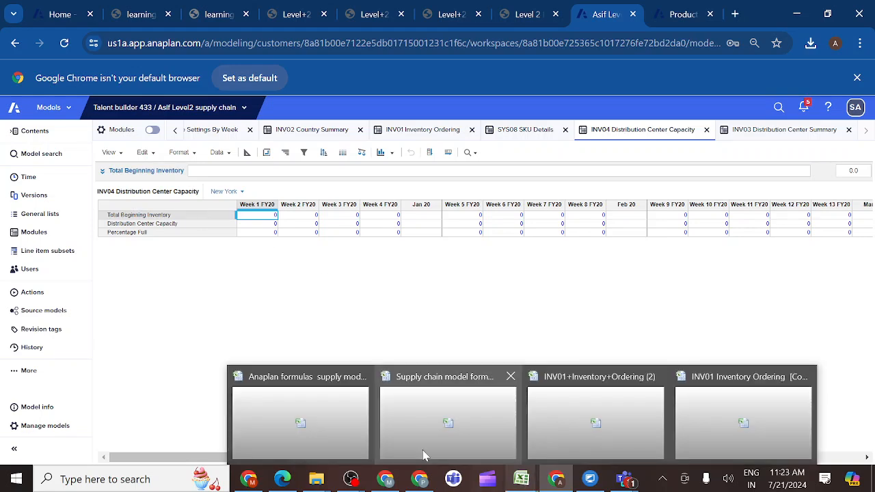
pyautogui.click(339, 437)
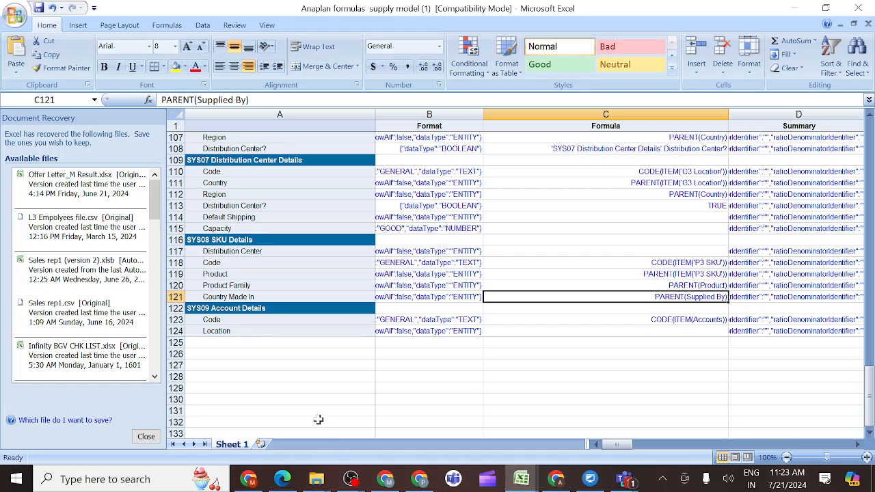
pyautogui.scroll(20, 500, 275)
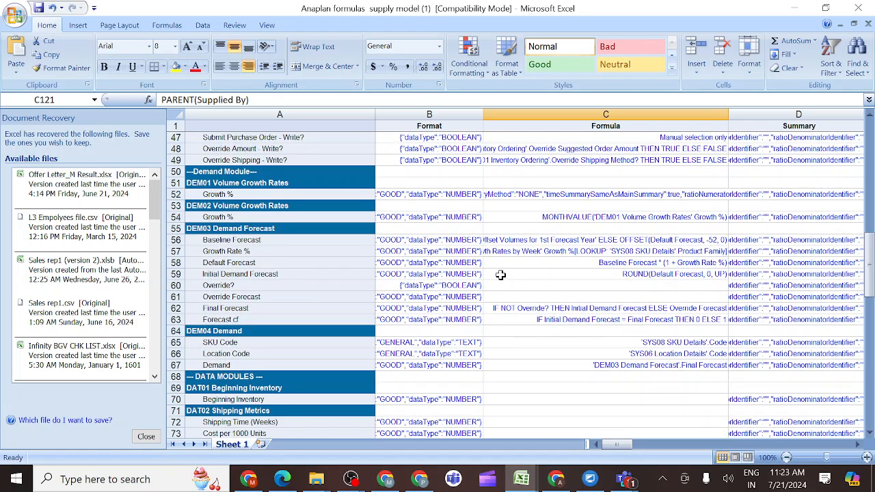
pyautogui.click(500, 274)
pyautogui.rightClick(500, 274)
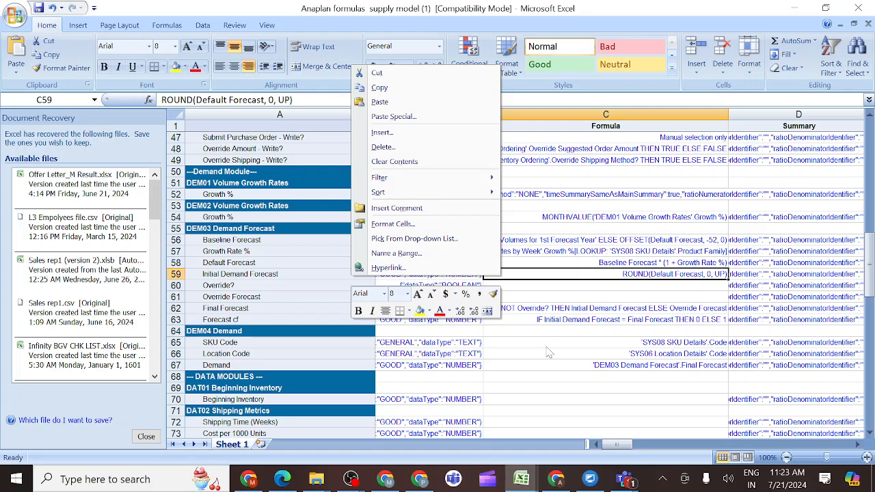
pyautogui.scroll(-15, 547, 352)
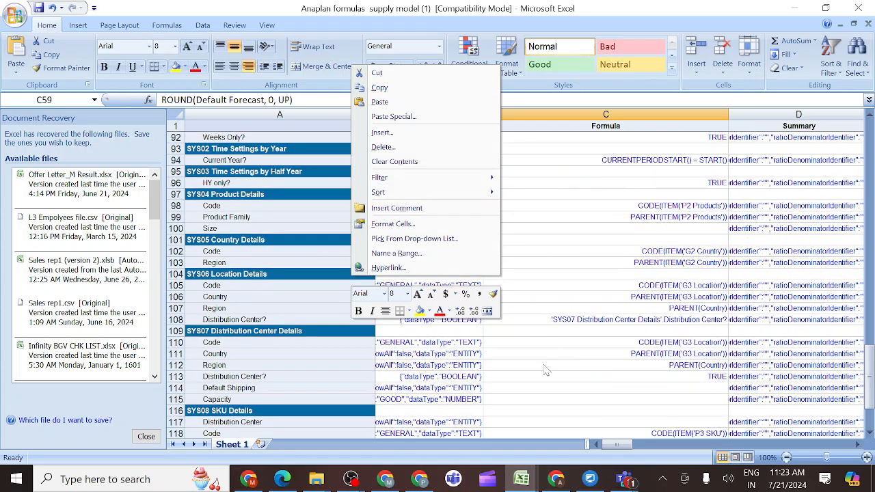
pyautogui.scroll(20, 547, 371)
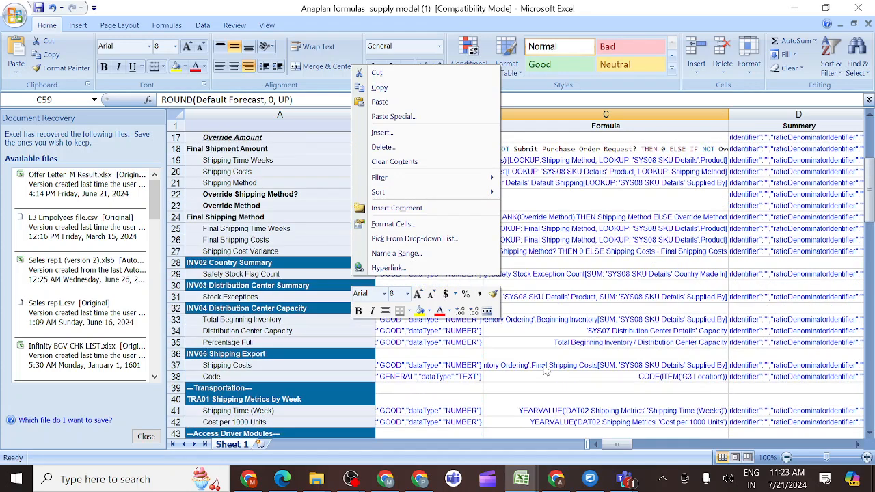
pyautogui.click(521, 320)
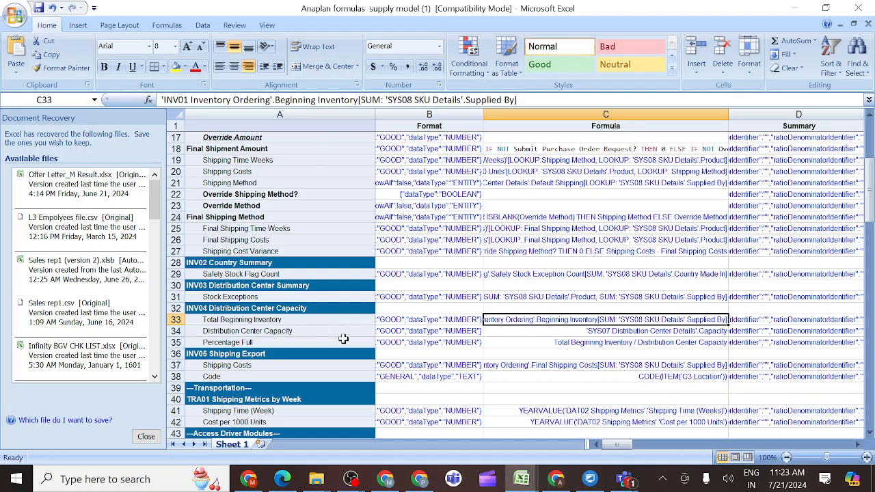
pyautogui.click(500, 345)
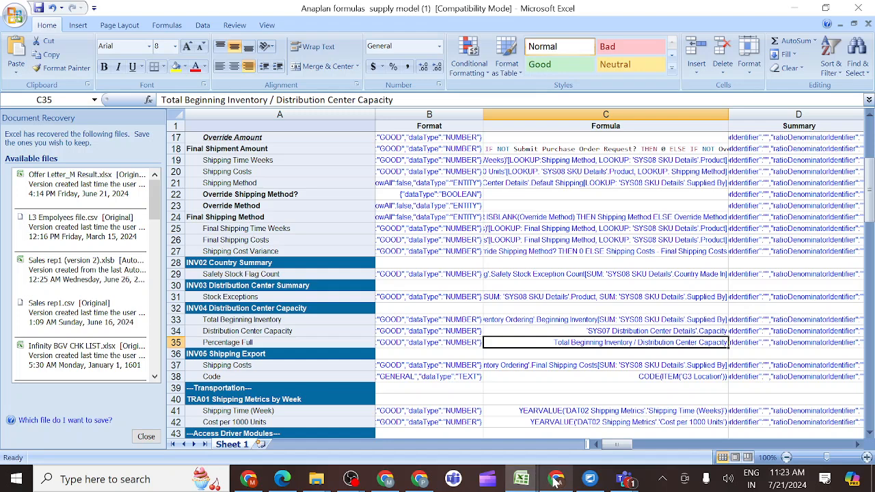
# - Switch back to Anaplan and compare the dimensions of INV01 Inventory Ordering and INV04 Distribution Center Capacity in the modules list
pyautogui.moveTo(557, 480)
pyautogui.click(553, 441)
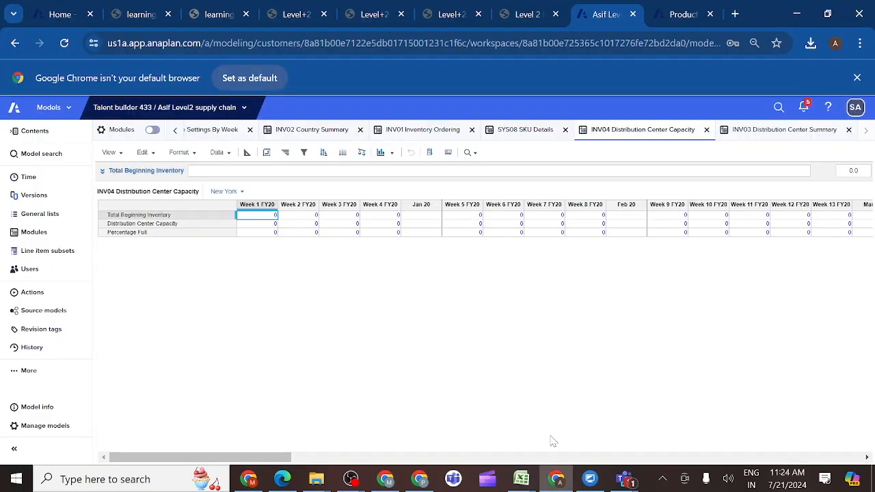
pyautogui.click(166, 216)
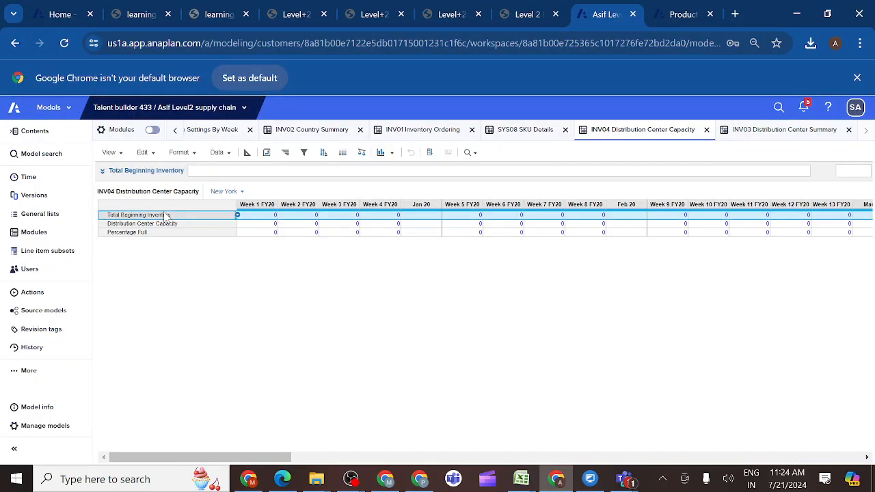
pyautogui.click(40, 236)
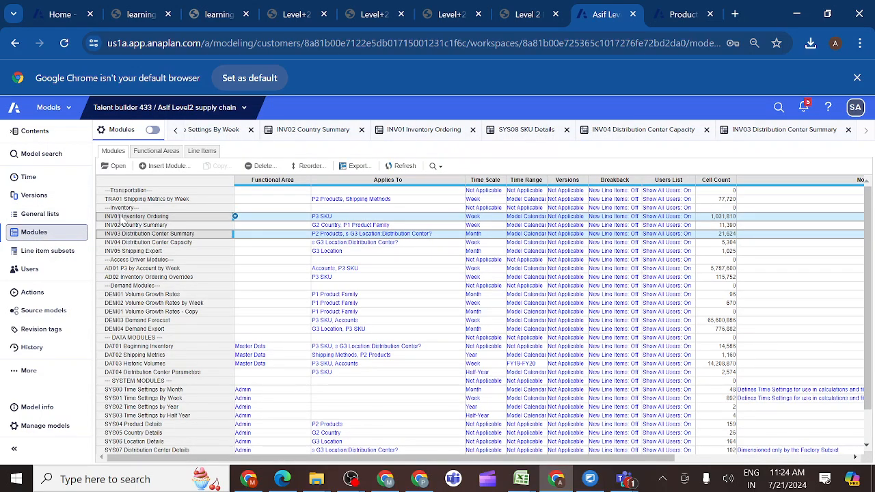
pyautogui.keyDown('ctrl'); pyautogui.click(119, 243); pyautogui.keyUp('ctrl')
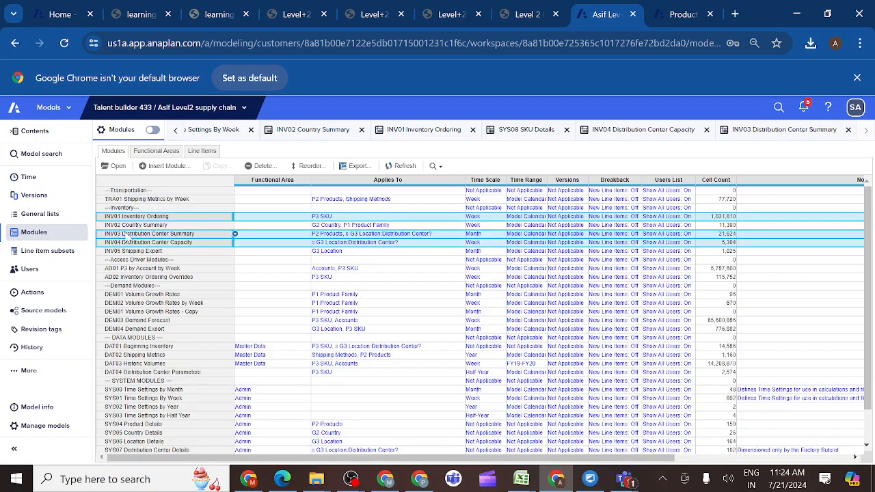
pyautogui.keyDown('ctrl'); pyautogui.click(126, 235); pyautogui.keyUp('ctrl')
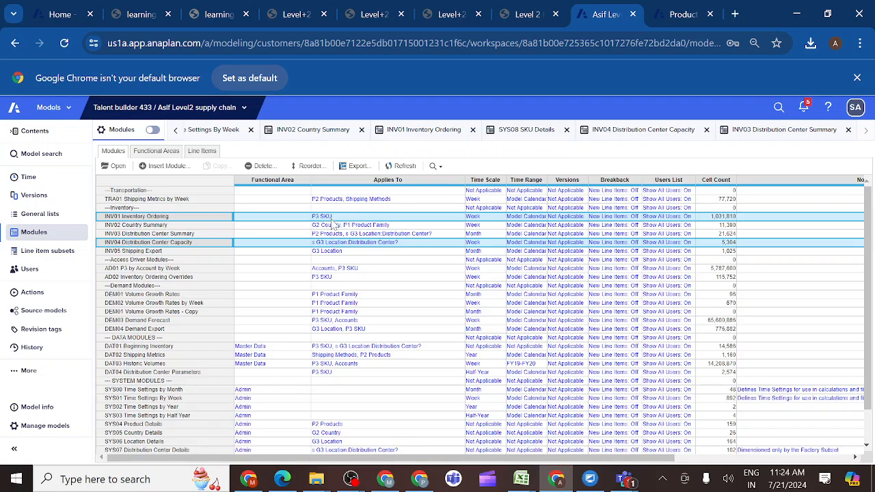
# - Check the Supplied By line item and the dimension of SYS08 SKU Details, and return to the INV04 Distribution Center Capacity module
pyautogui.click(519, 135)
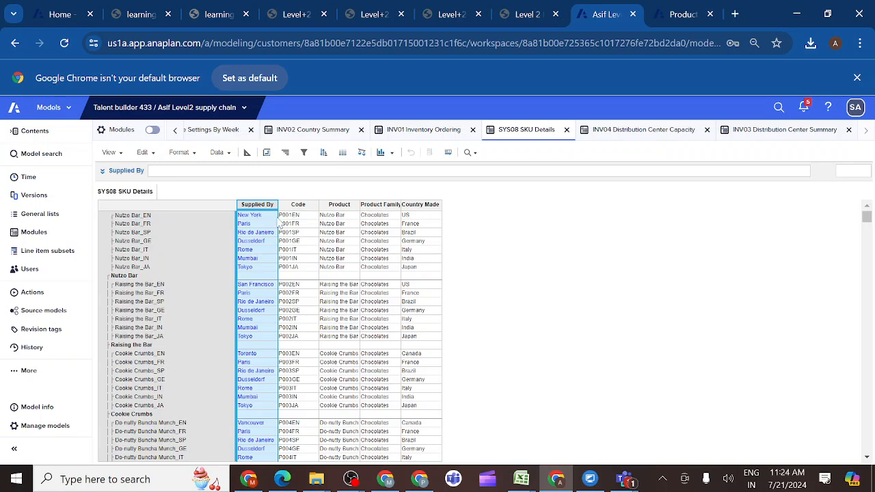
pyautogui.click(34, 233)
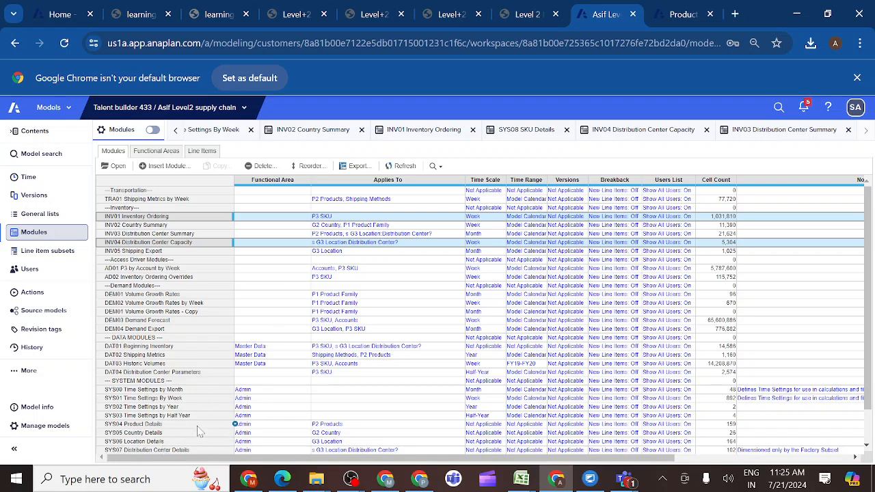
pyautogui.click(866, 445)
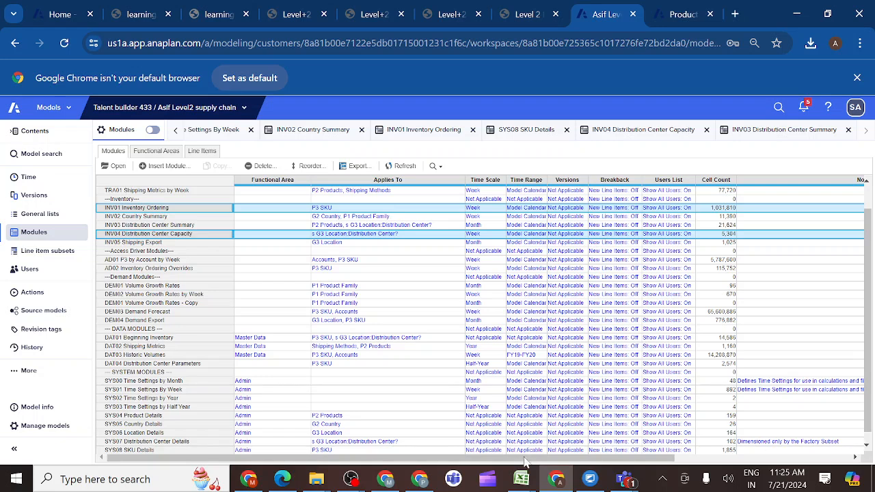
pyautogui.keyDown('ctrl'); pyautogui.click(175, 452); pyautogui.keyUp('ctrl')
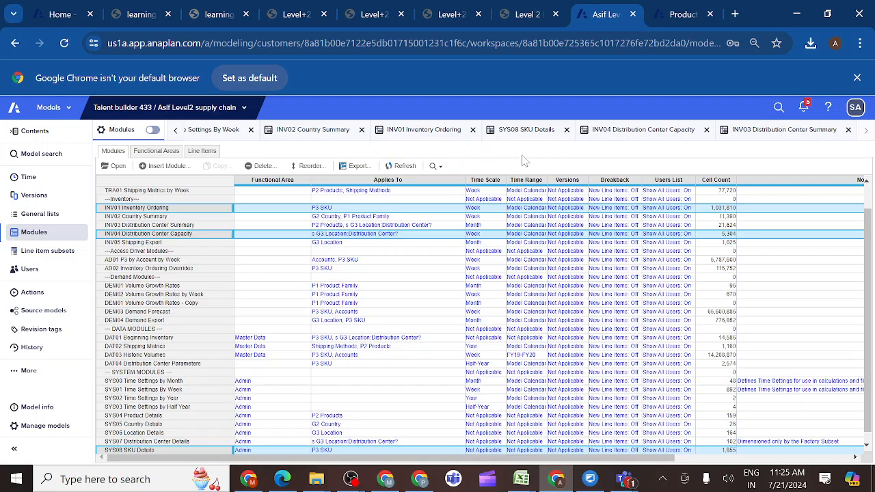
pyautogui.click(619, 136)
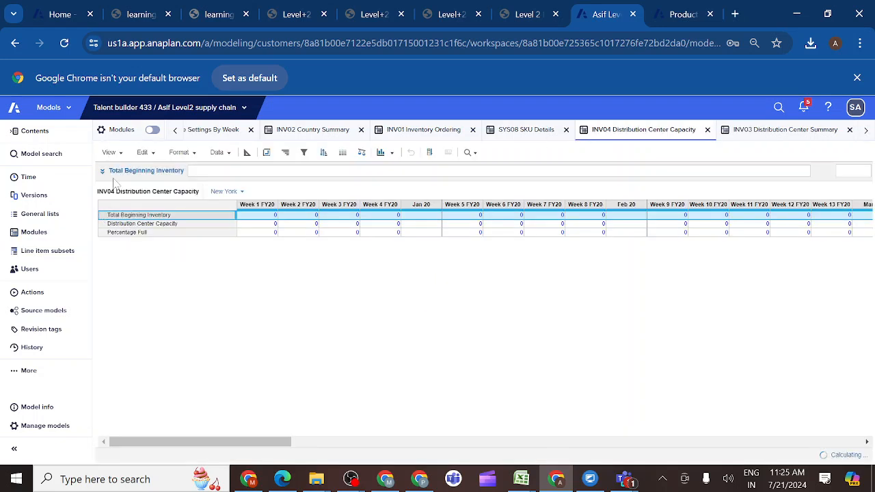
# - Set the Total Beginning Inventory formula in INV04 to 'INV01 Inventory Ordering'.Beginning Inventory[SUM: 'SYS08 SKU Details'.Supplied By]
pyautogui.click(103, 172)
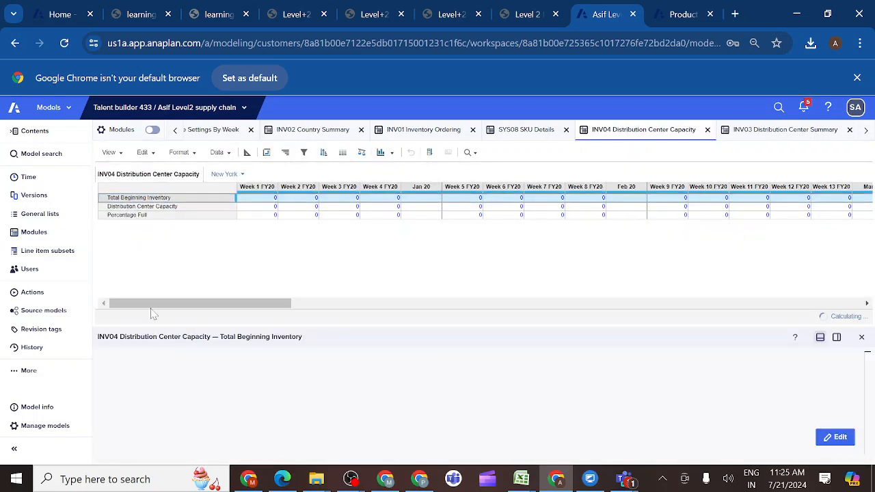
pyautogui.click(835, 437)
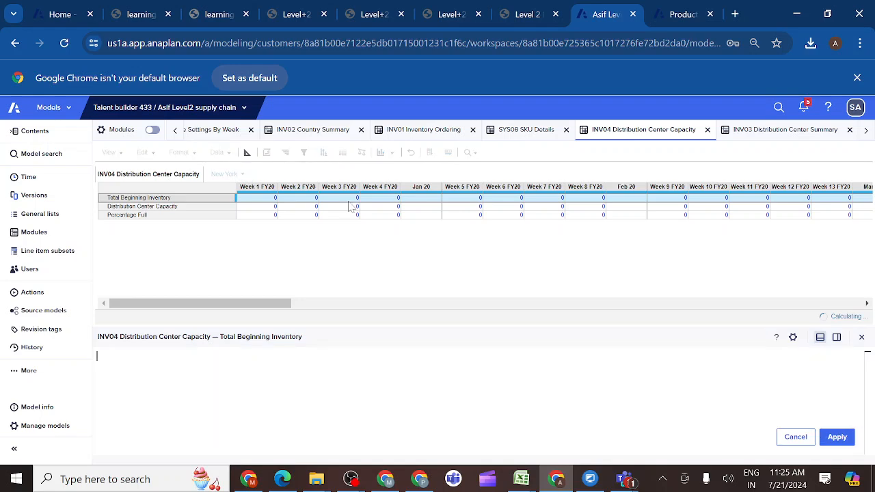
pyautogui.click(421, 131)
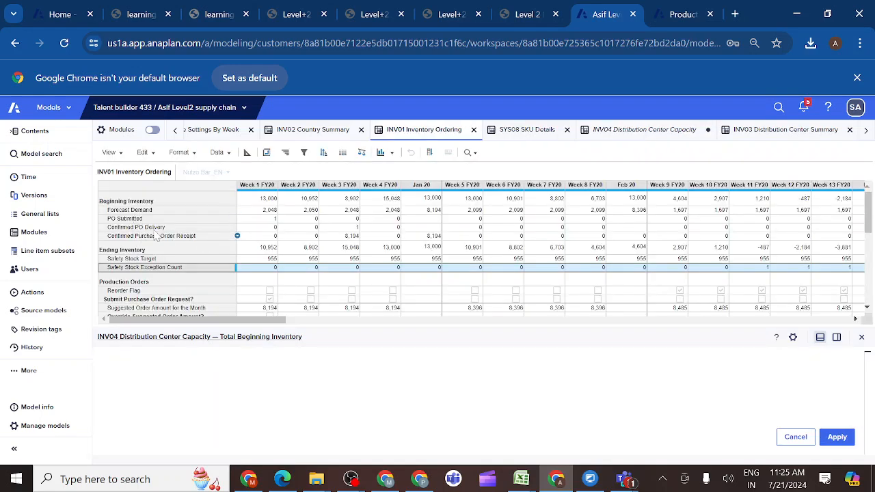
pyautogui.click(148, 203)
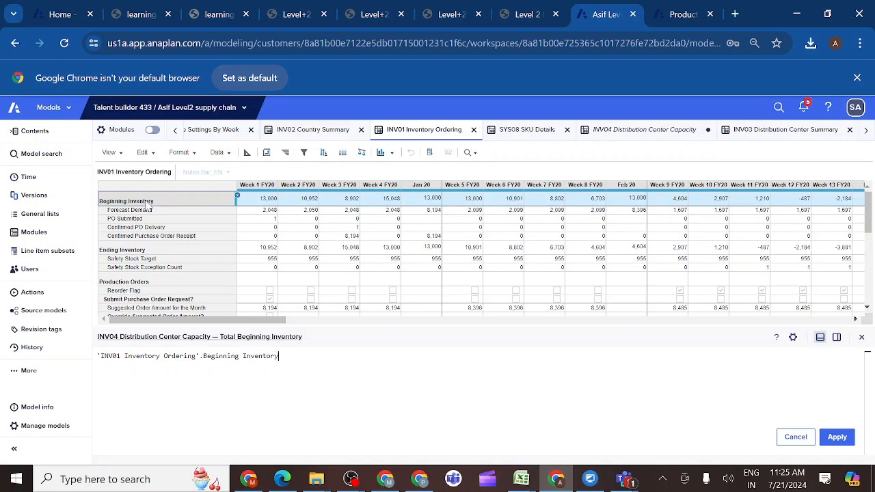
pyautogui.write('[S')
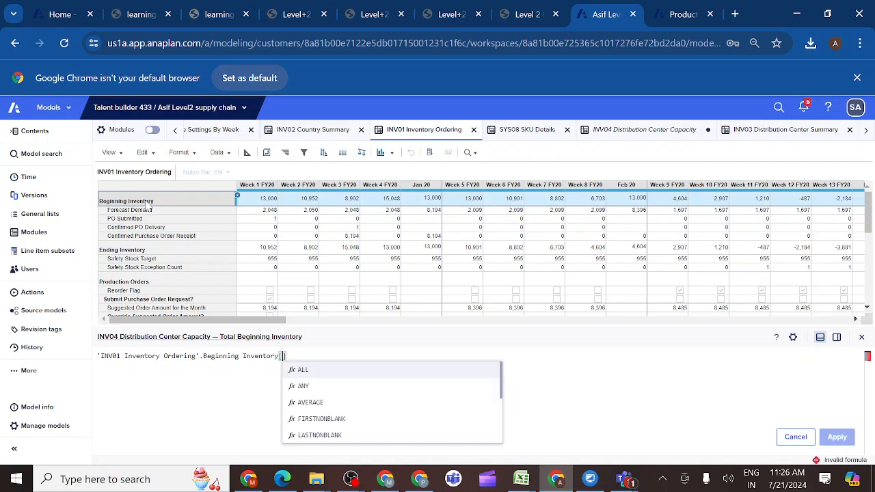
pyautogui.write('U')
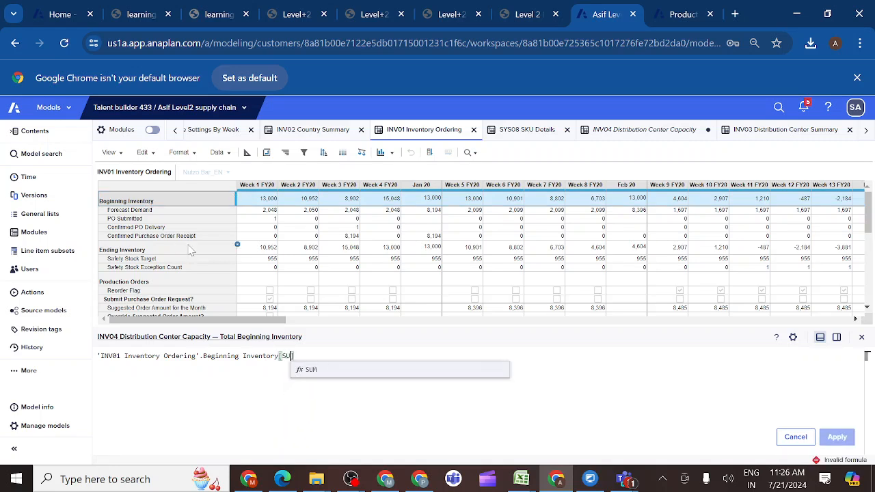
pyautogui.click(314, 371)
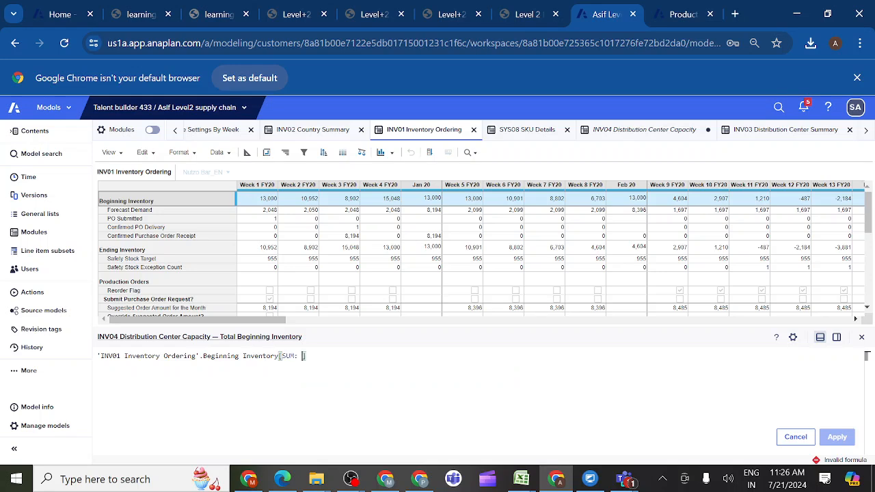
pyautogui.click(525, 133)
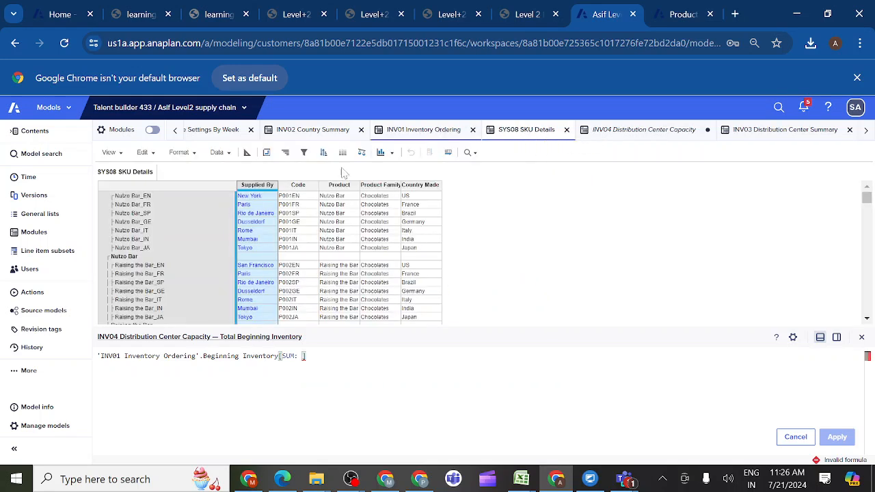
pyautogui.click(261, 187)
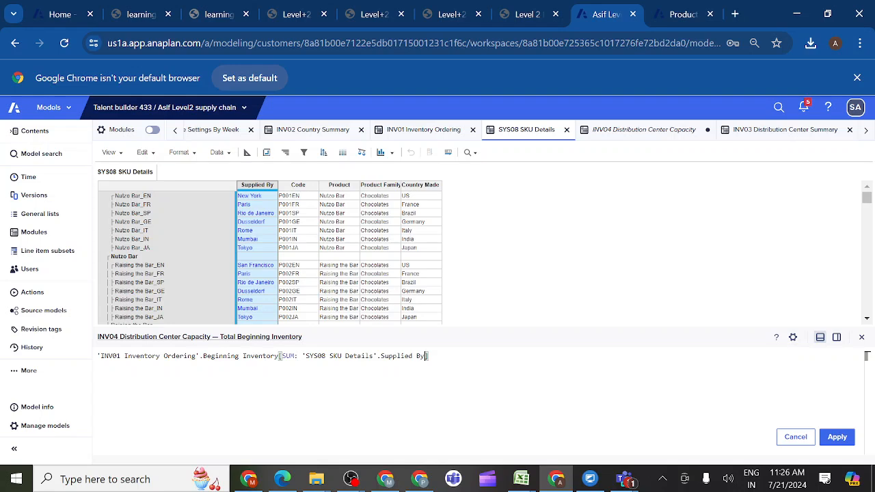
pyautogui.click(839, 437)
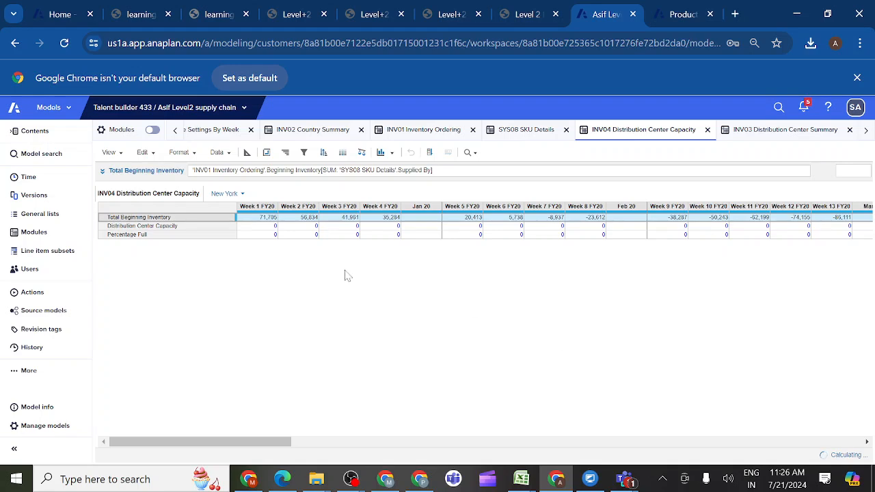
# - Compare the dimensions of SYS07 Distribution Center Details and INV04 Distribution Center Capacity in the modules list, and return to INV04
pyautogui.click(220, 228)
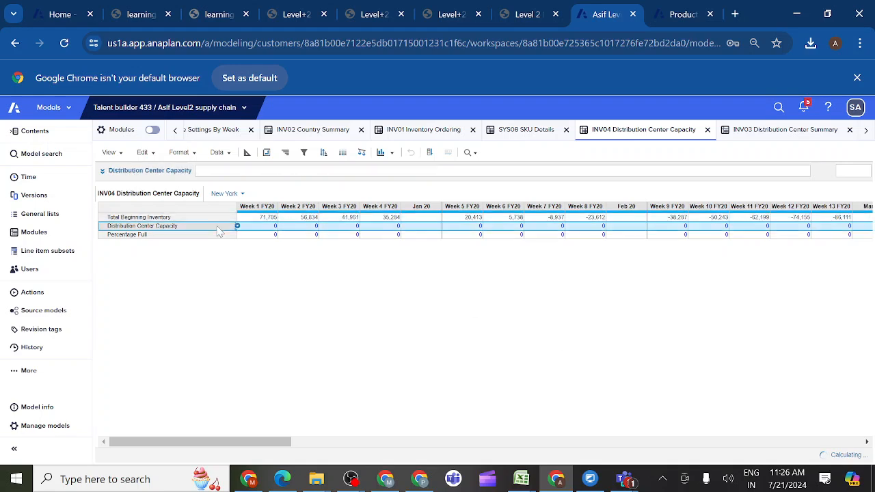
pyautogui.click(45, 235)
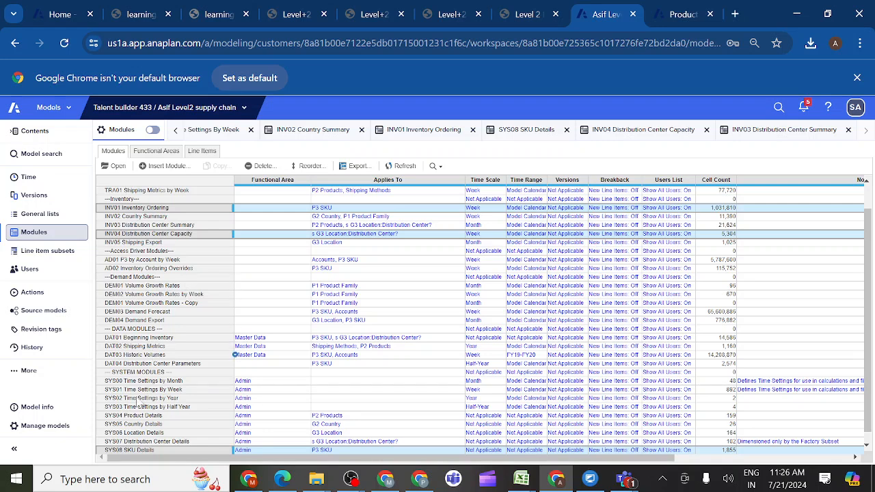
pyautogui.click(147, 443)
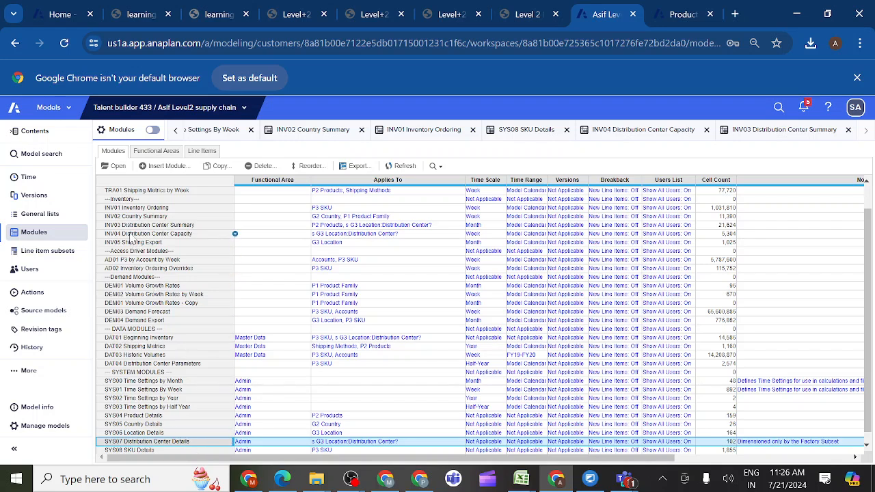
pyautogui.keyDown('ctrl'); pyautogui.click(130, 236); pyautogui.keyUp('ctrl')
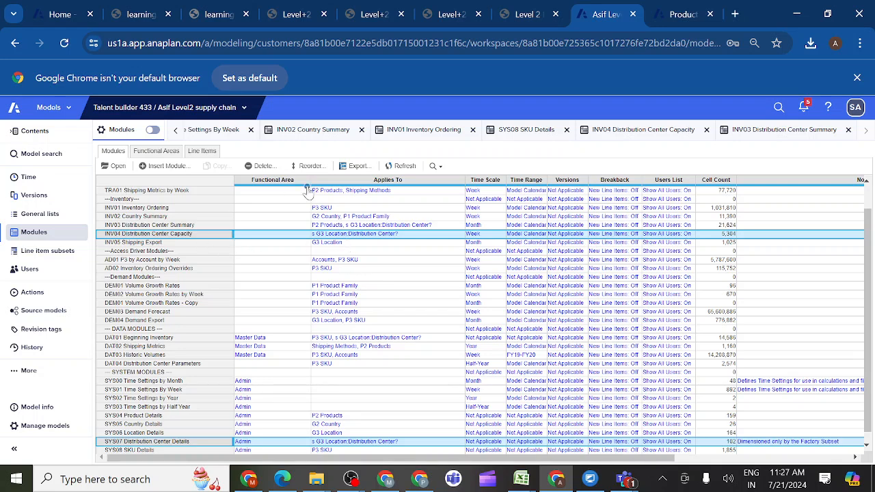
pyautogui.click(626, 135)
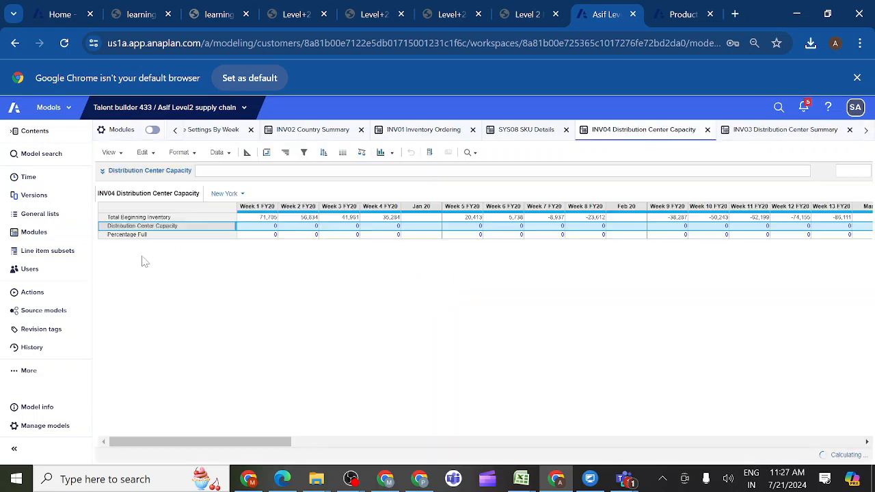
# - Set the Distribution Center Capacity line item's formula to reference the 'Capacity.' line item of SYS07 Distribution Center Details
pyautogui.click(103, 172)
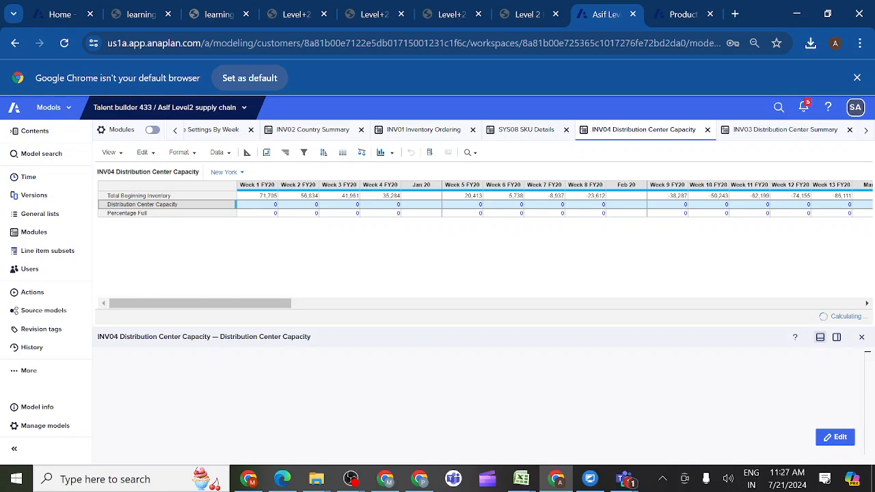
pyautogui.click(836, 437)
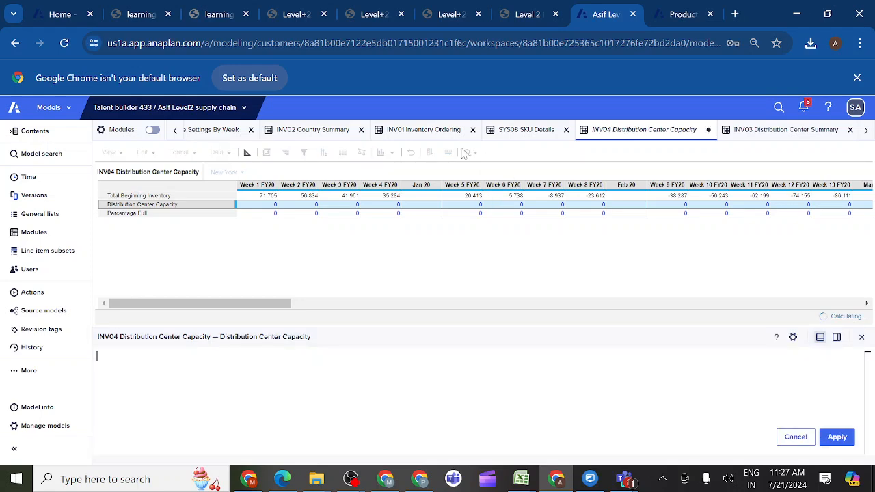
pyautogui.click(34, 233)
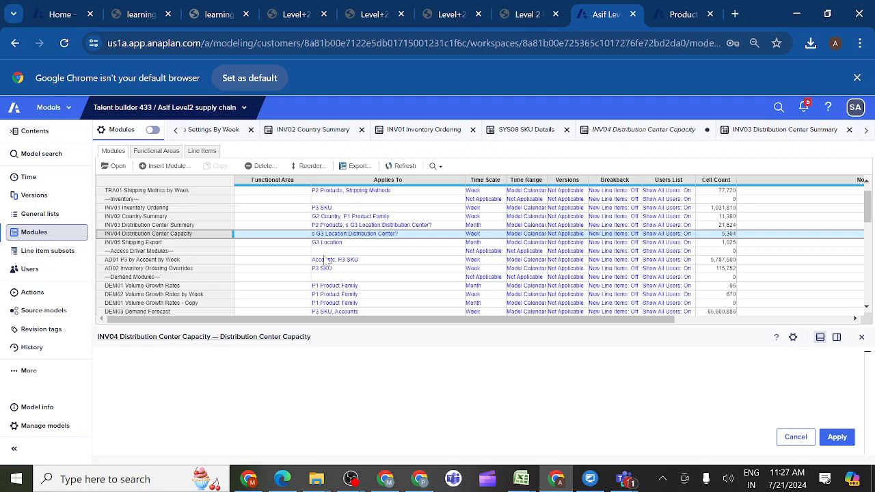
pyautogui.scroll(-5, 257, 266)
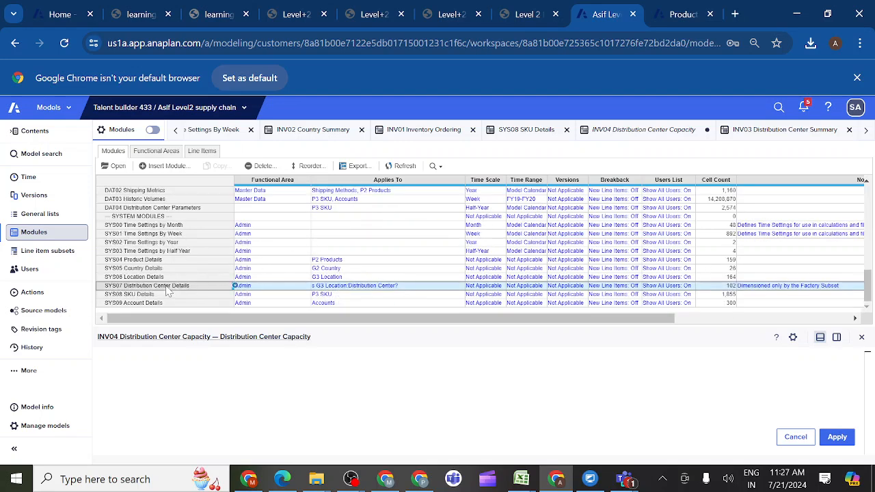
pyautogui.click(117, 167)
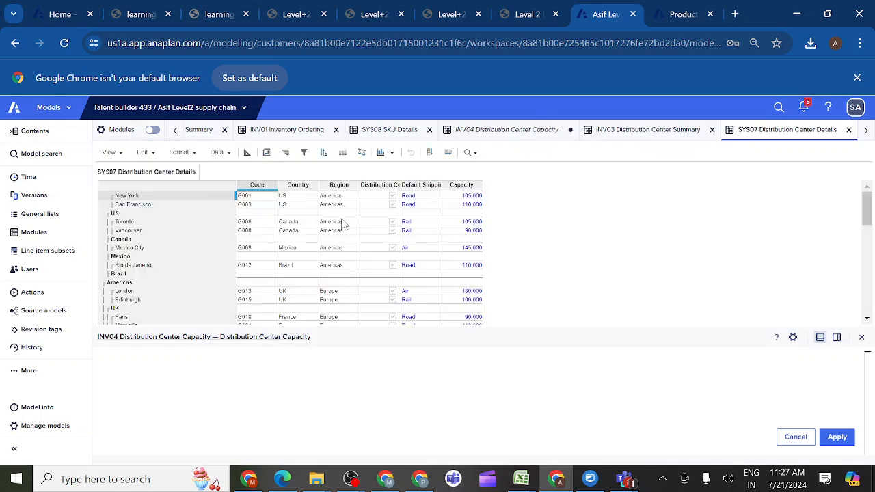
pyautogui.click(462, 185)
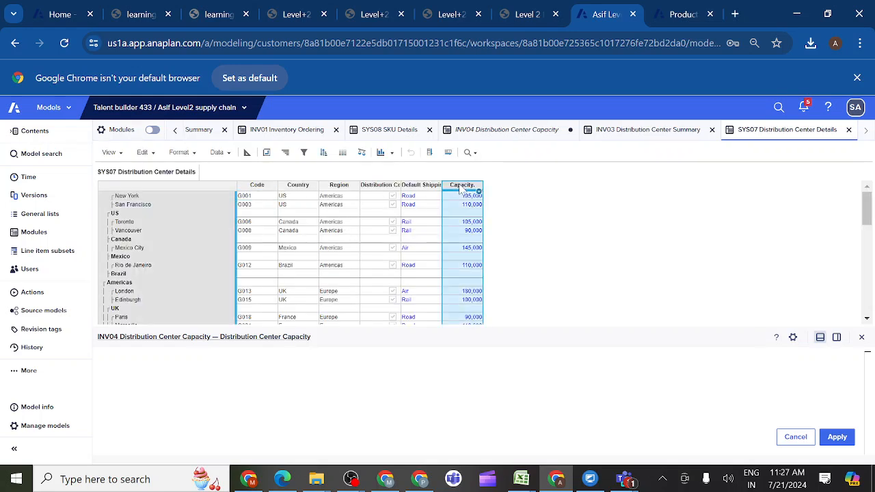
pyautogui.click(840, 436)
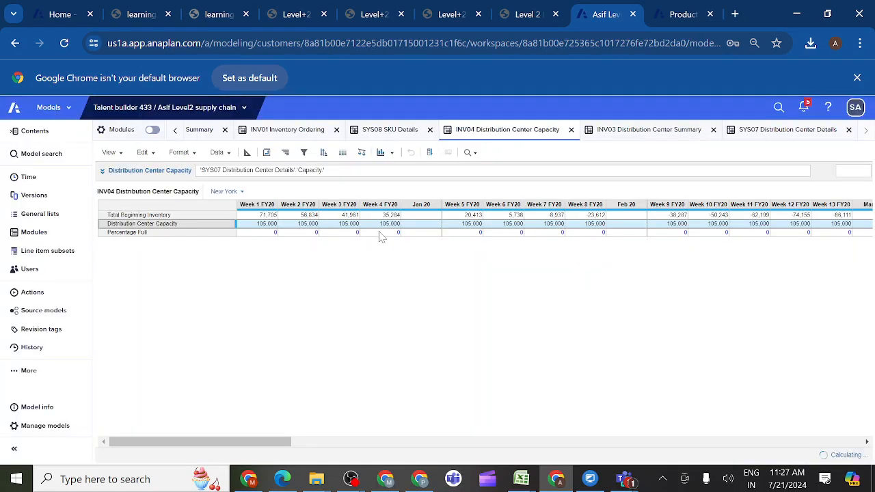
# - Set the Percentage Full formula to Total Beginning Inventory / Distribution Center Capacity
pyautogui.click(137, 233)
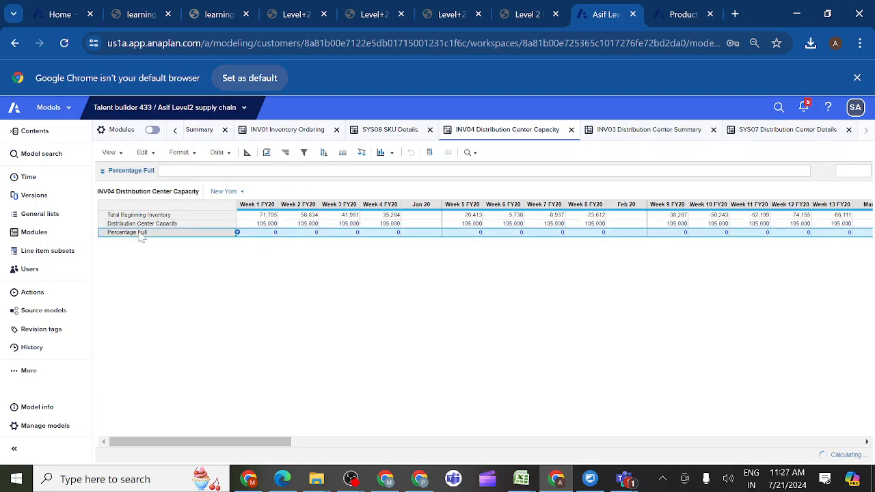
pyautogui.click(103, 171)
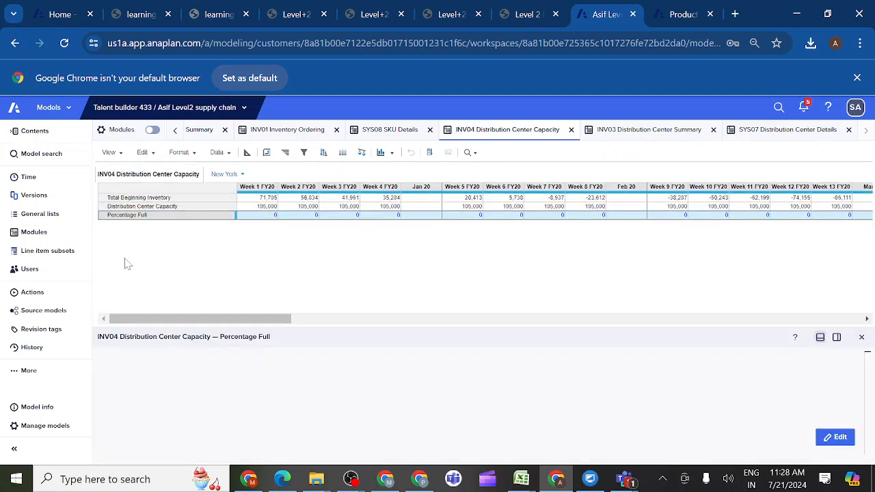
pyautogui.click(835, 437)
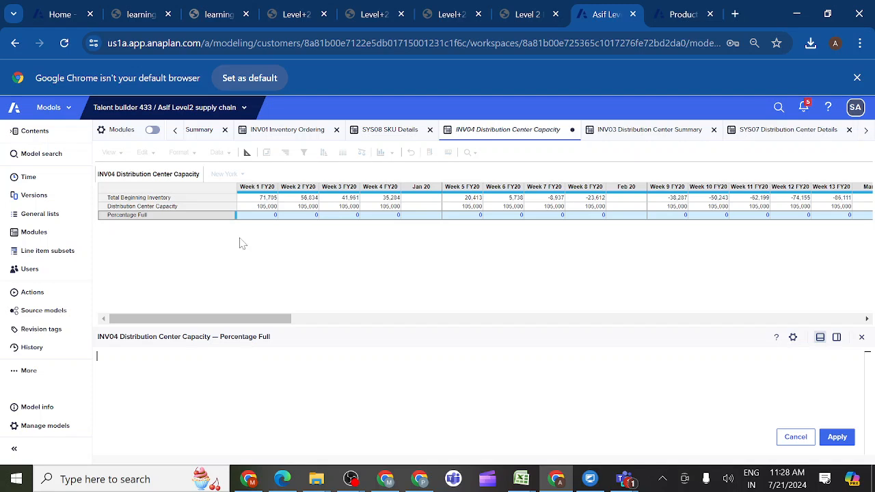
pyautogui.click(195, 200)
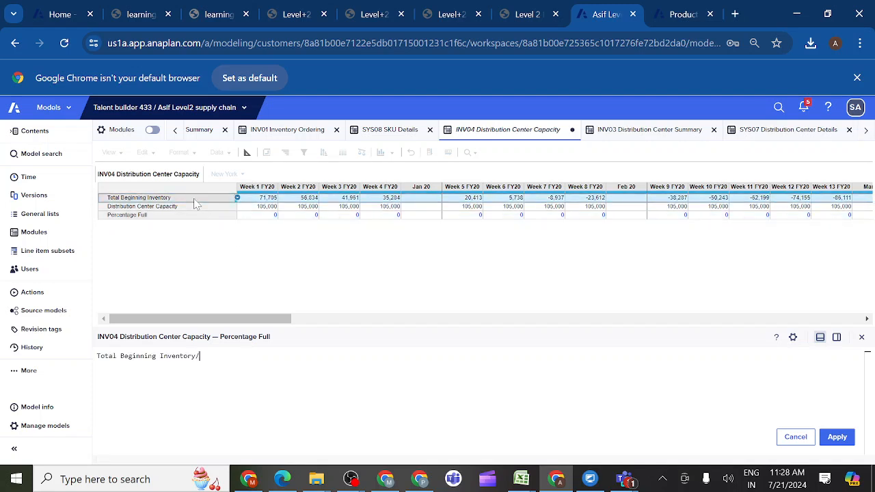
pyautogui.click(158, 209)
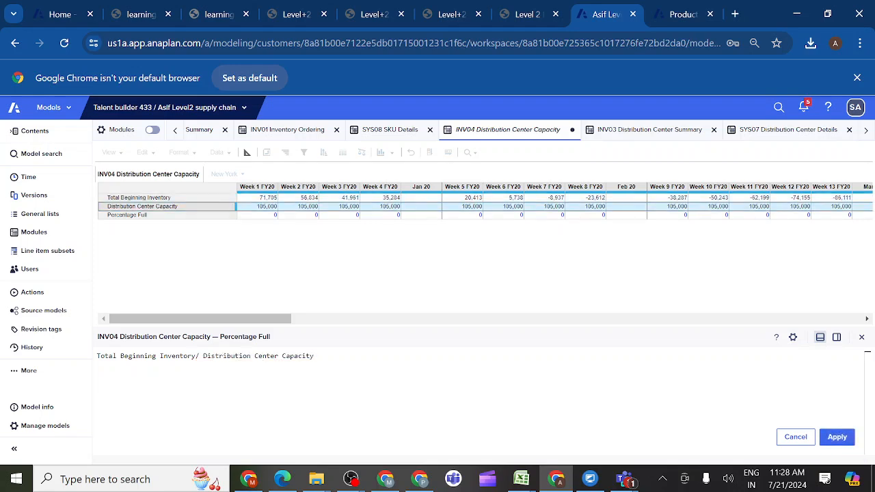
pyautogui.click(837, 438)
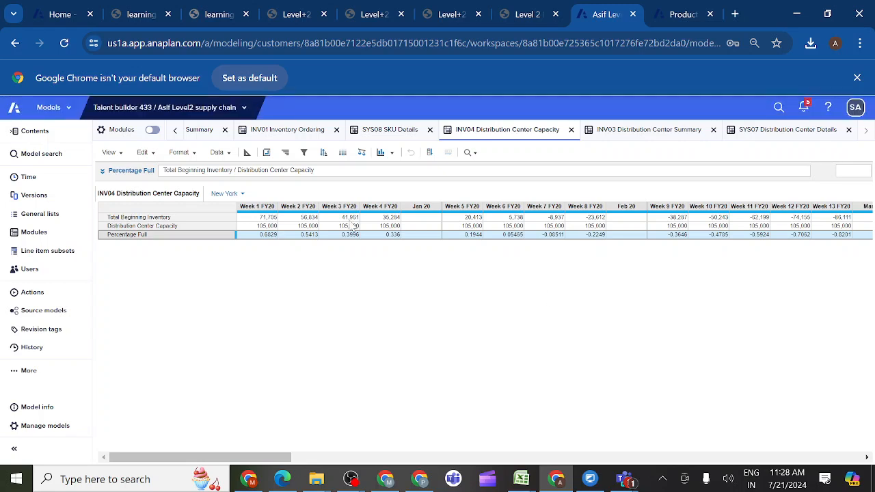
# - Format the Percentage Full line item as a number with percentage units and 2 decimal places, accepting the format change
pyautogui.click(247, 156)
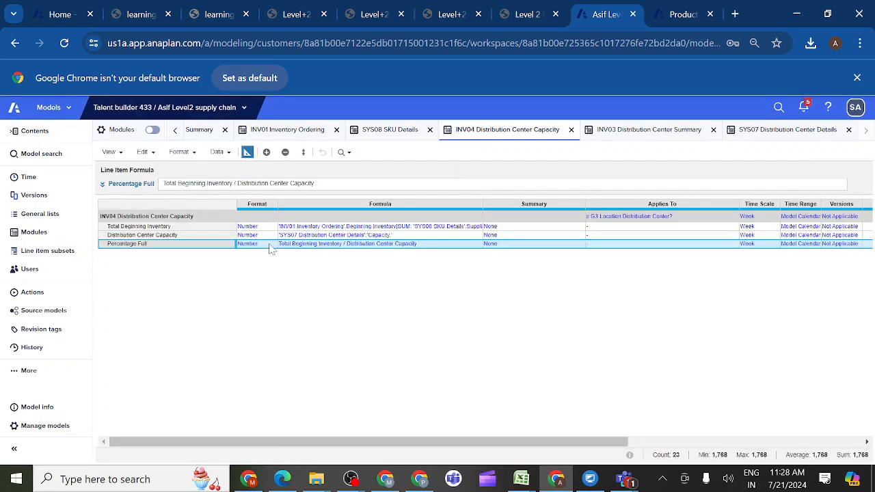
pyautogui.click(271, 246)
pyautogui.click(271, 246)
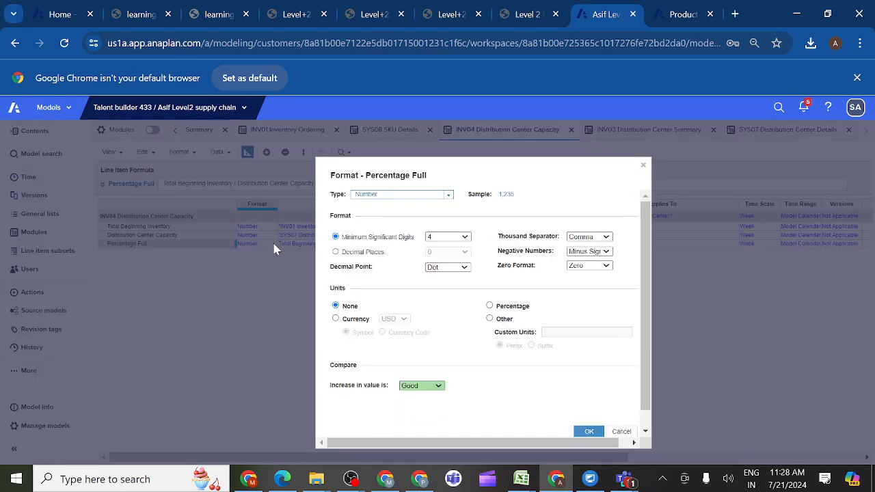
pyautogui.click(489, 306)
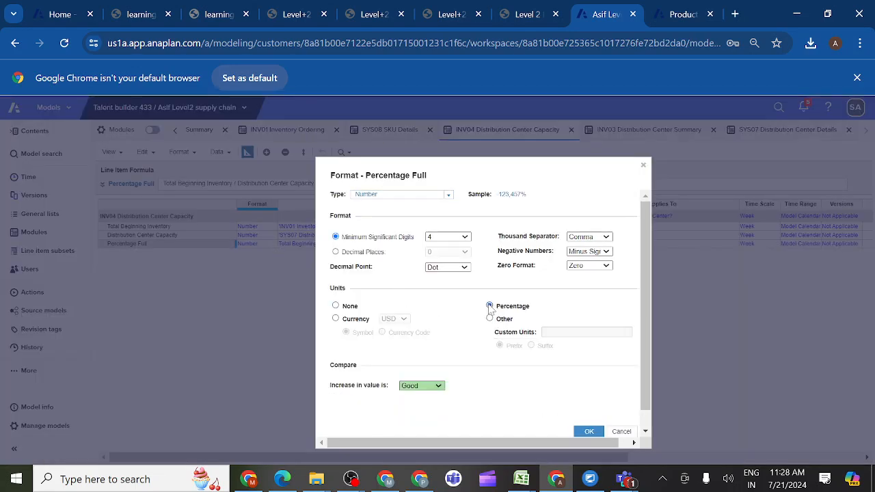
pyautogui.click(335, 253)
pyautogui.click(465, 252)
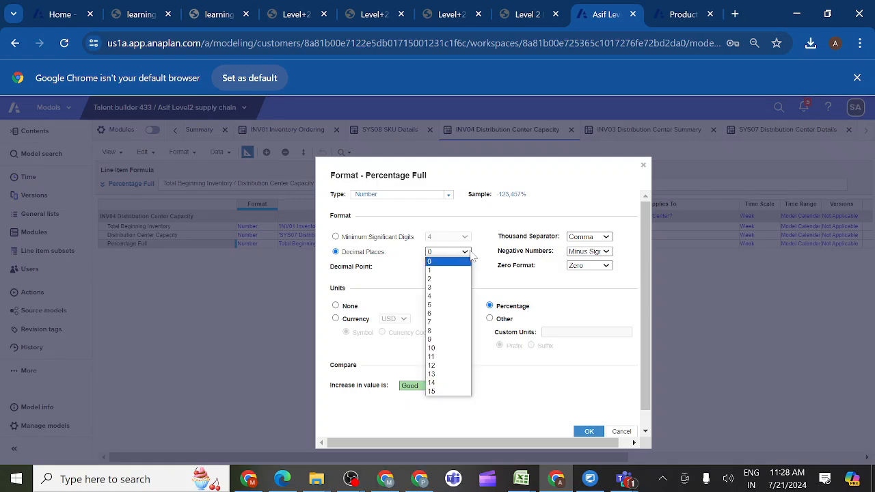
pyautogui.click(437, 279)
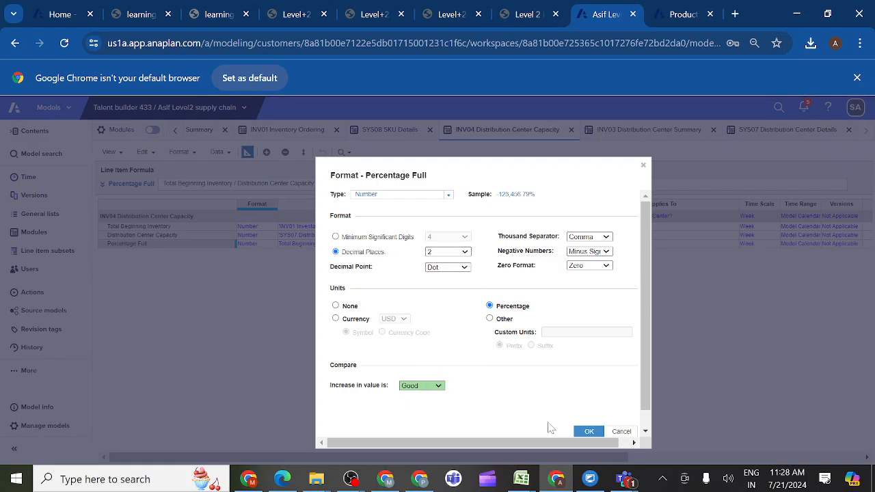
pyautogui.click(587, 431)
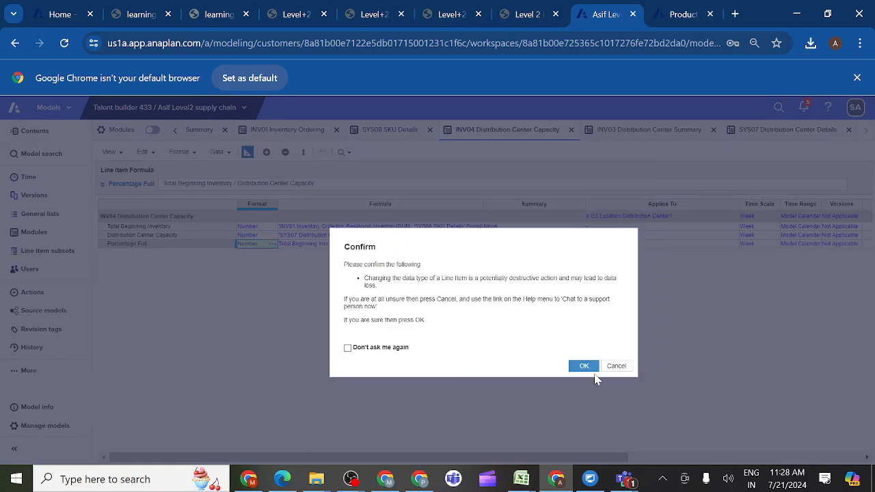
pyautogui.click(585, 375)
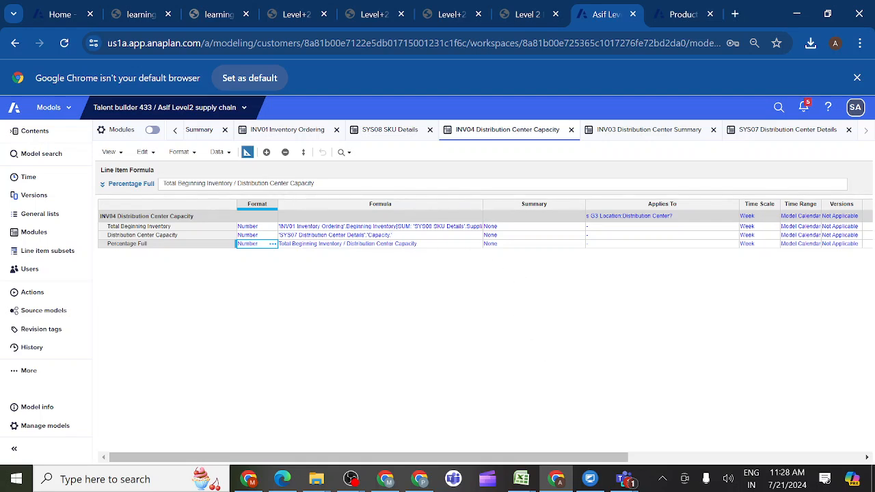
# - Set the Percentage Full line item's summary method to Formula and check the result in the INV04 grid
pyautogui.click(247, 153)
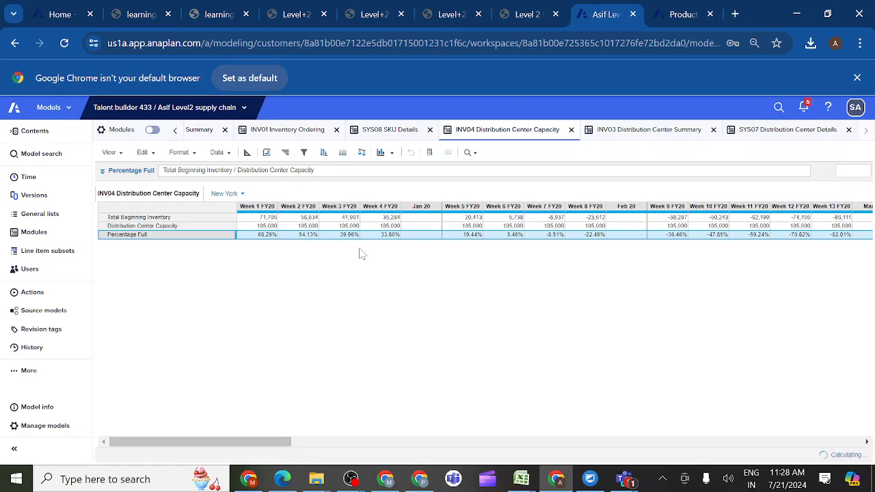
pyautogui.click(248, 154)
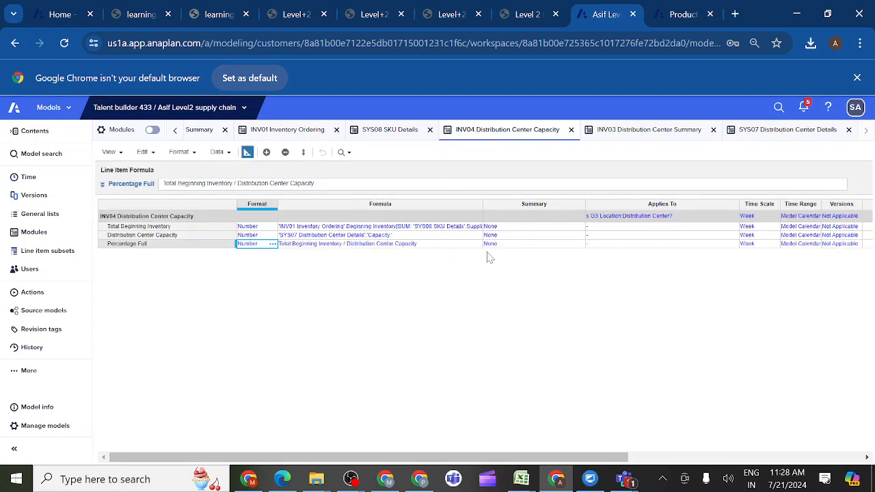
pyautogui.click(513, 246)
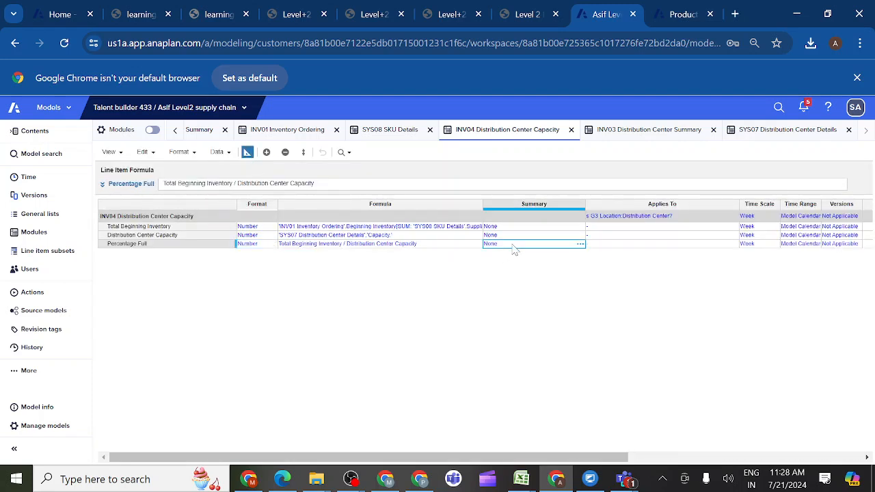
pyautogui.click(580, 244)
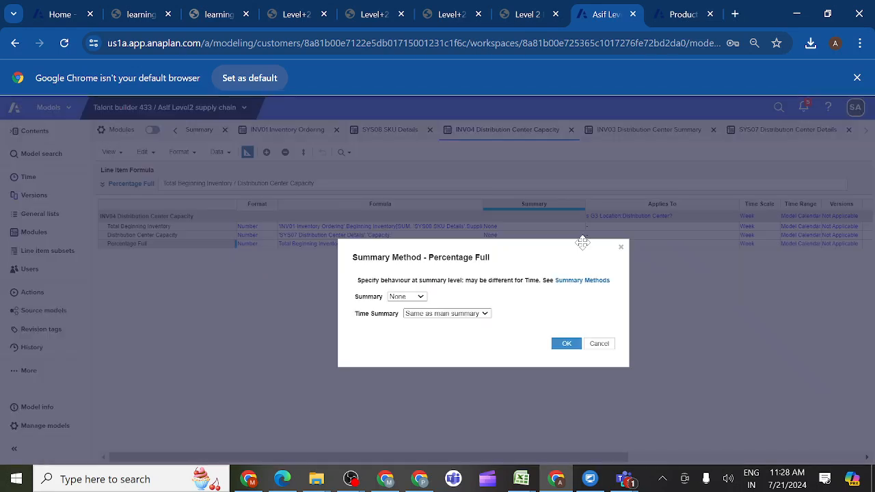
pyautogui.click(421, 298)
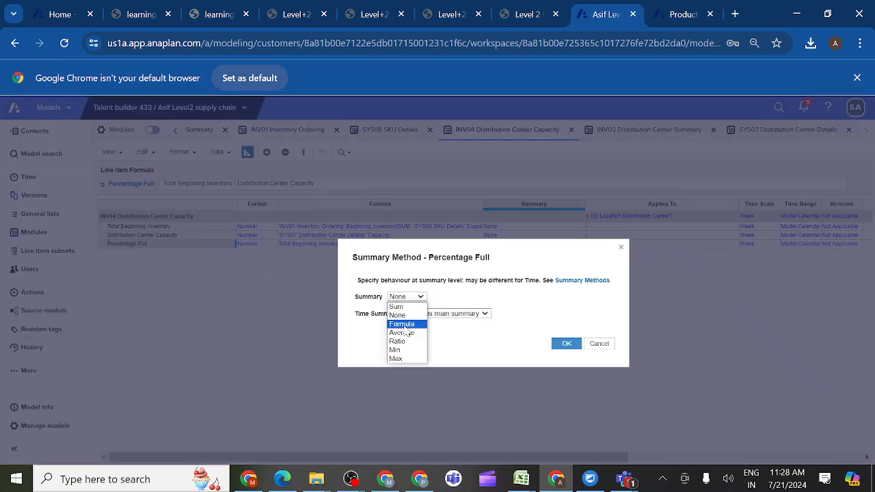
pyautogui.click(407, 326)
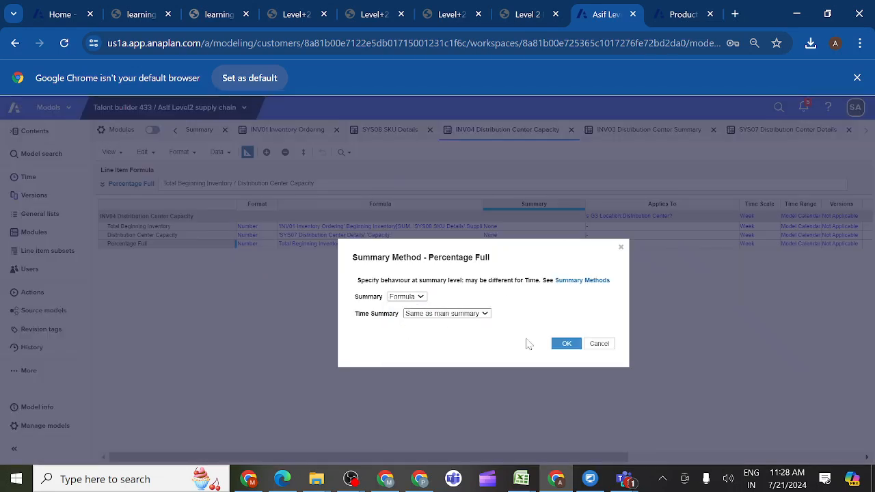
pyautogui.click(567, 346)
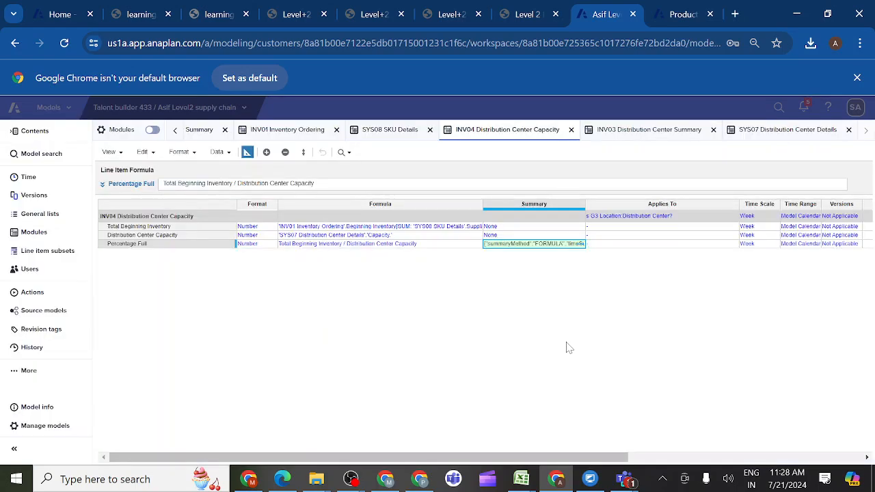
pyautogui.click(246, 152)
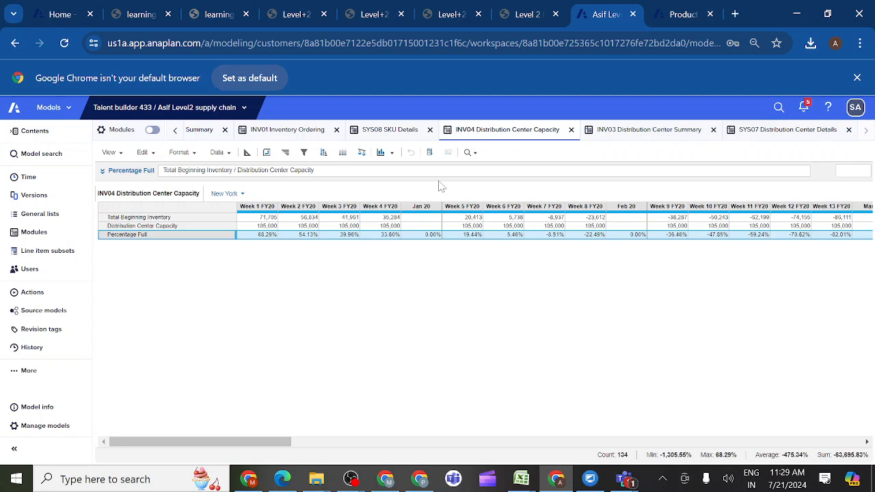
pyautogui.click(246, 152)
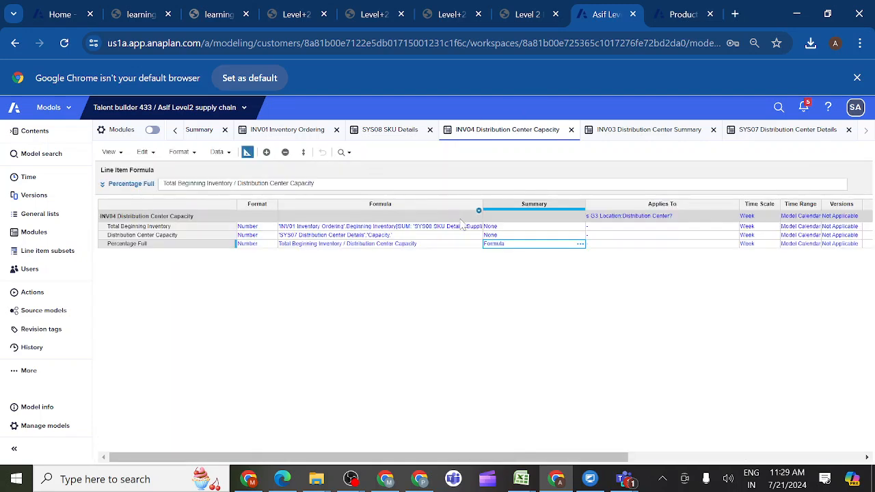
# - Set the Total Beginning Inventory line item's summary method to Sum, keeping the time summary same as main summary
pyautogui.click(503, 228)
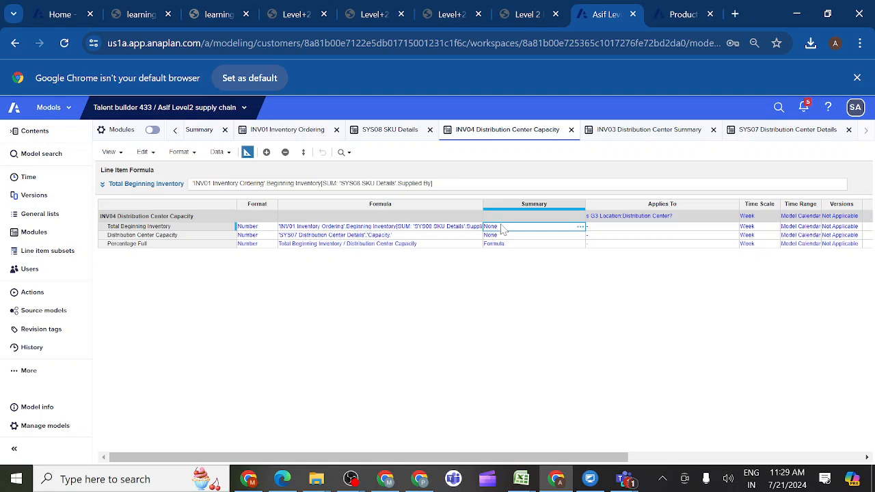
pyautogui.click(580, 226)
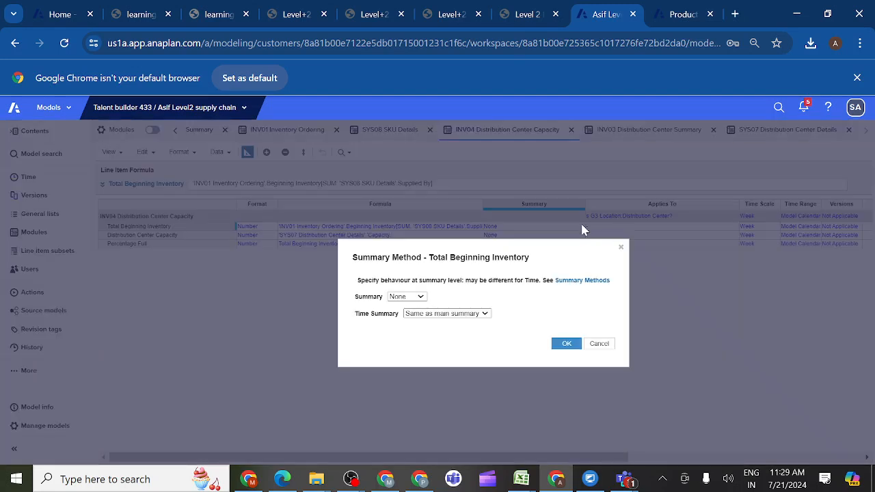
pyautogui.click(416, 298)
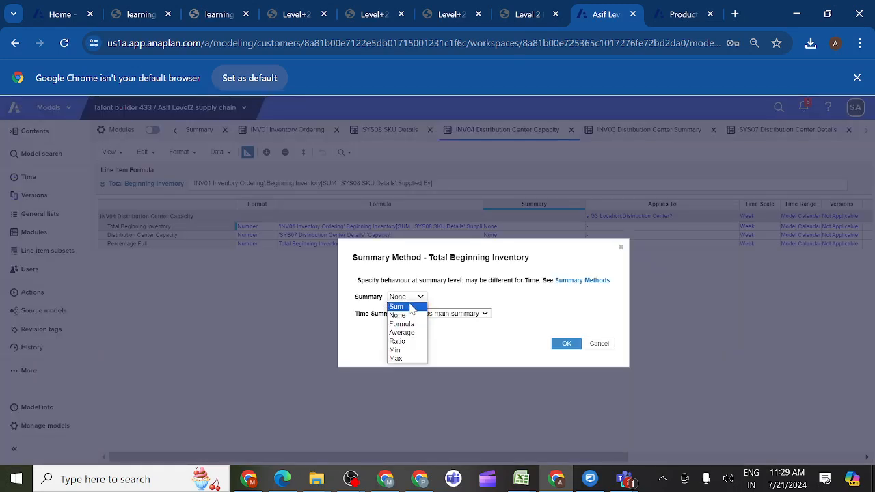
pyautogui.click(412, 307)
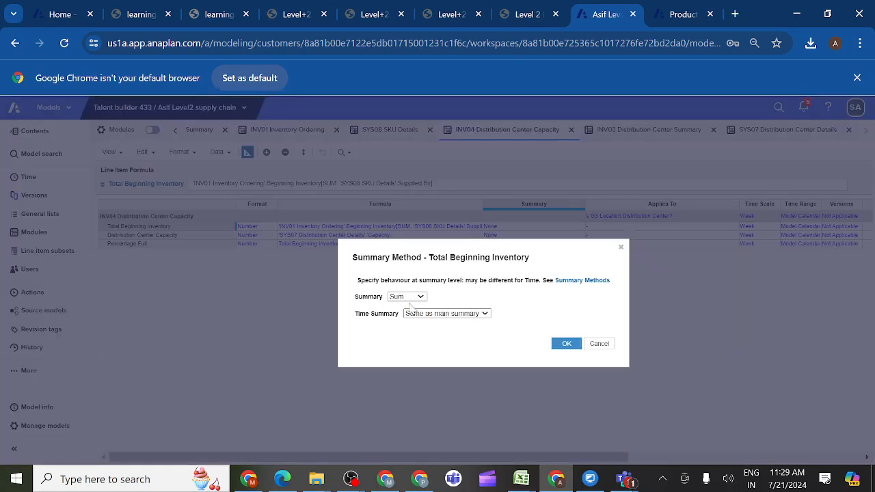
pyautogui.click(566, 345)
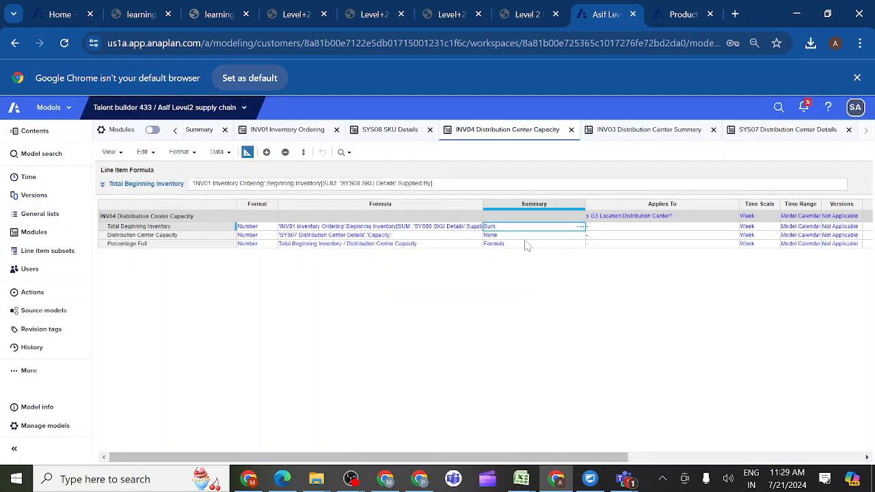
# - Copy Total Beginning Inventory's Sum summary setting to the Distribution Center Capacity line item and display the module's grid
pyautogui.hotkey('ctrl', 'c')
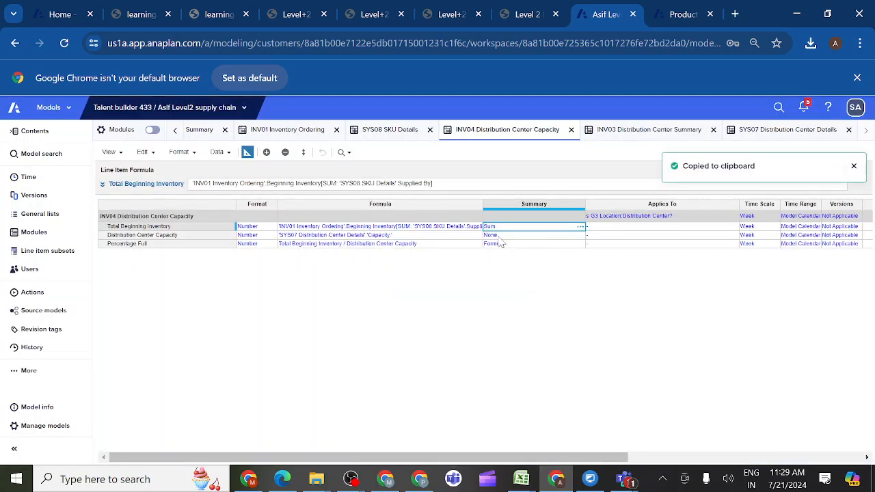
pyautogui.click(499, 238)
pyautogui.hotkey('ctrl', 'v')
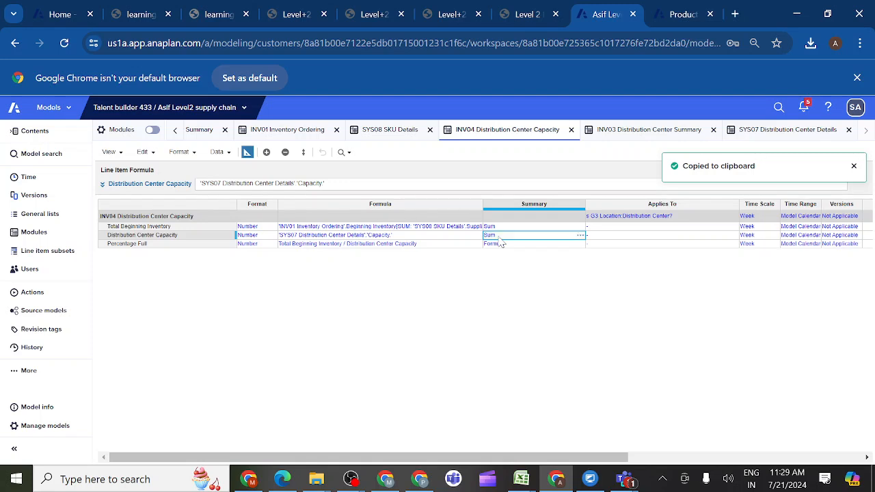
pyautogui.click(247, 153)
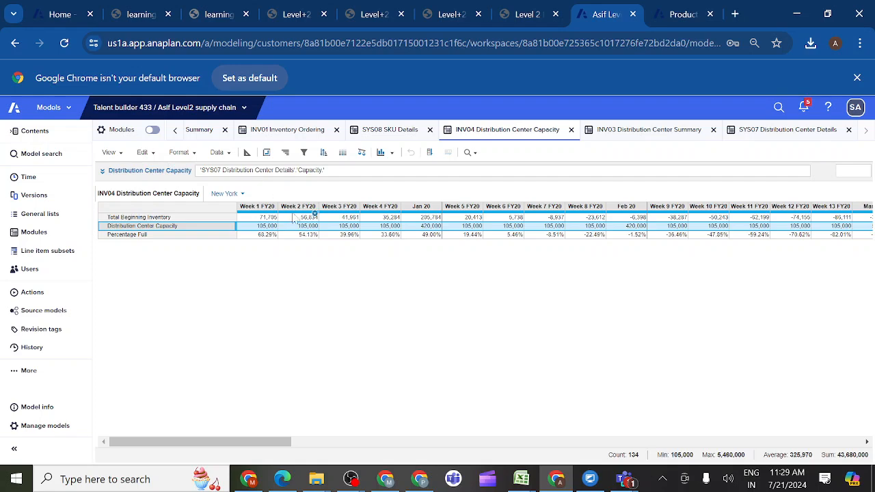
# - Review the course instructions for activities 3.5.3 and 3.5.4, including the INV04 line items and summary method requirements
pyautogui.click(545, 18)
pyautogui.scroll(-1, 459, 264)
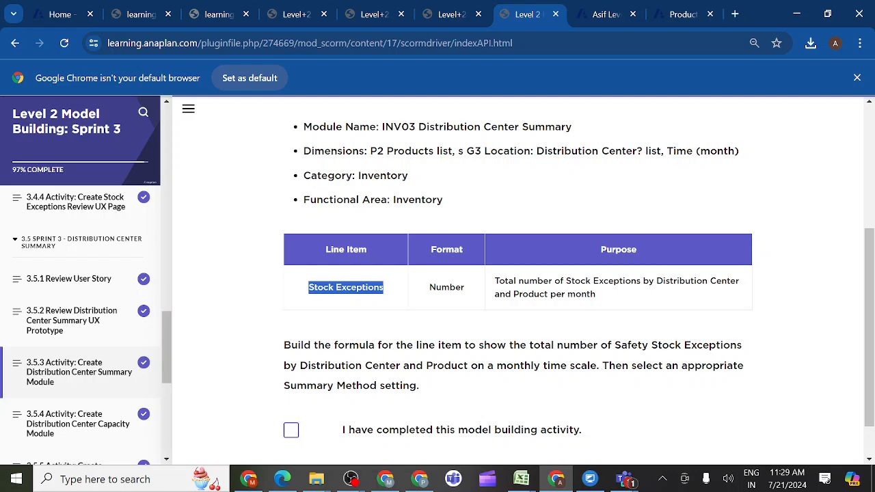
pyautogui.scroll(3, 517, 274)
pyautogui.scroll(-4, 517, 273)
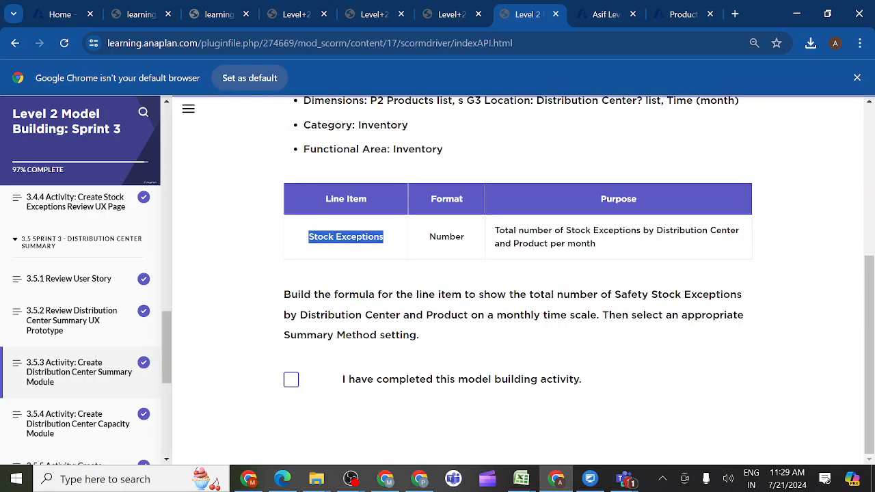
pyautogui.scroll(2, 406, 298)
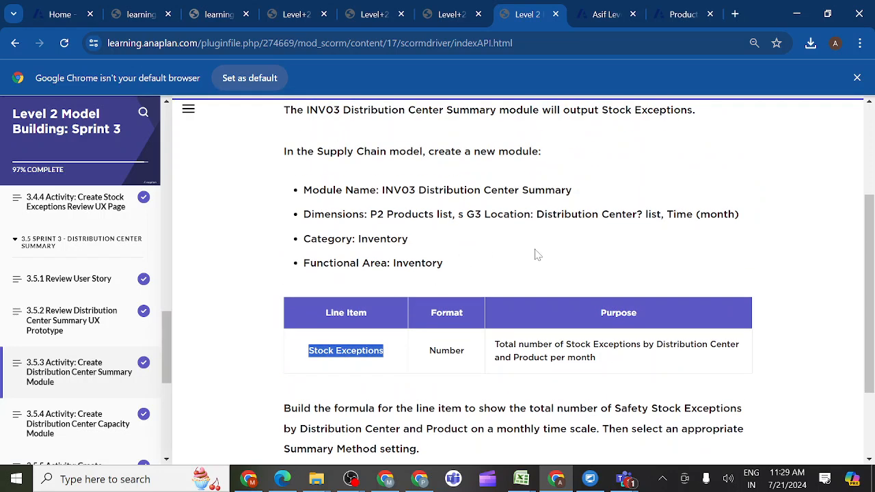
pyautogui.scroll(-2, 538, 254)
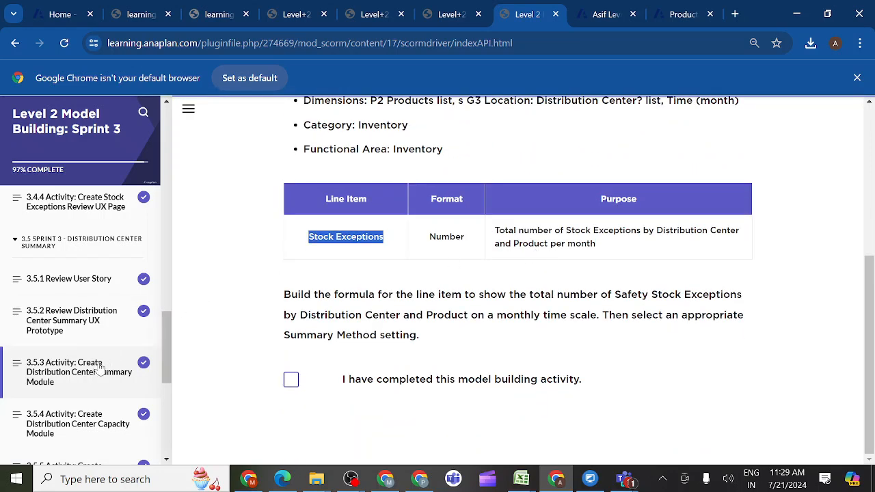
pyautogui.click(80, 422)
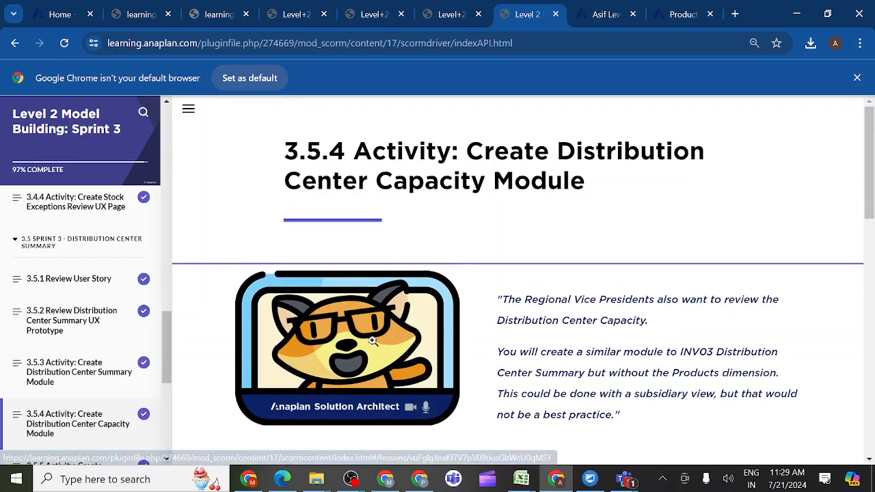
pyautogui.scroll(-5, 559, 296)
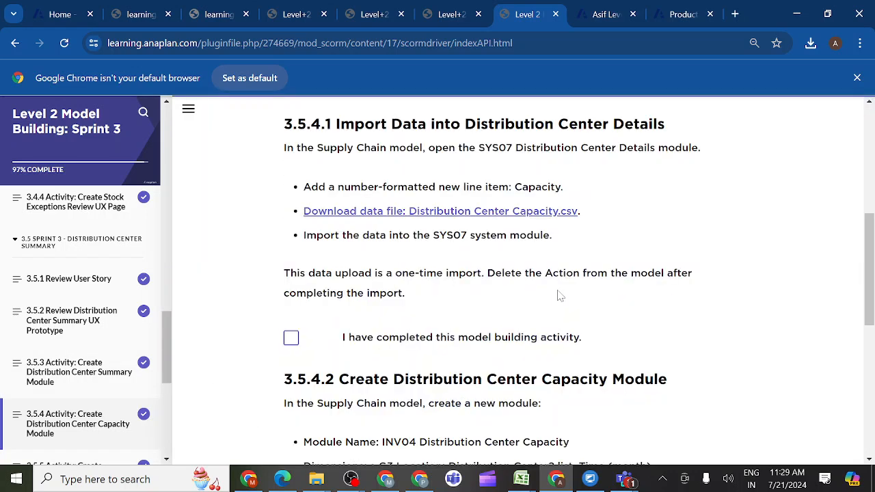
pyautogui.scroll(-10, 559, 295)
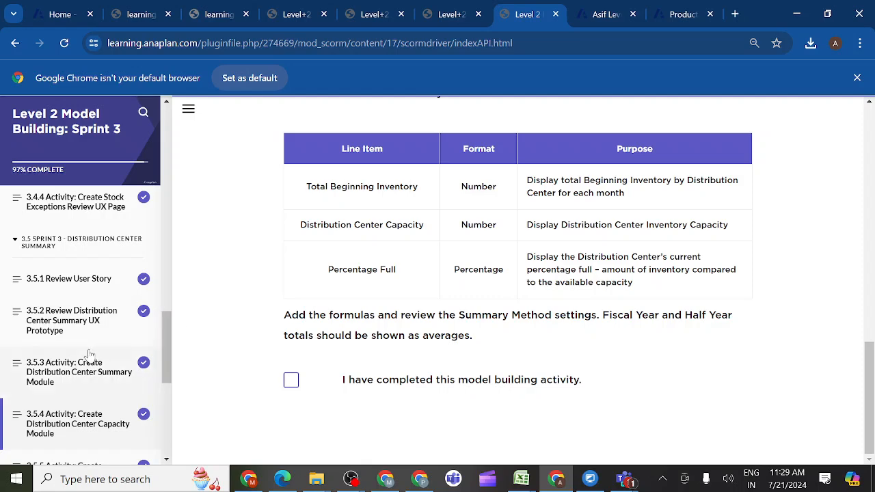
# - Find lesson 3.3.12 Create Product Replenishment UX Page in the course outline and open it
pyautogui.scroll(-3, 88, 358)
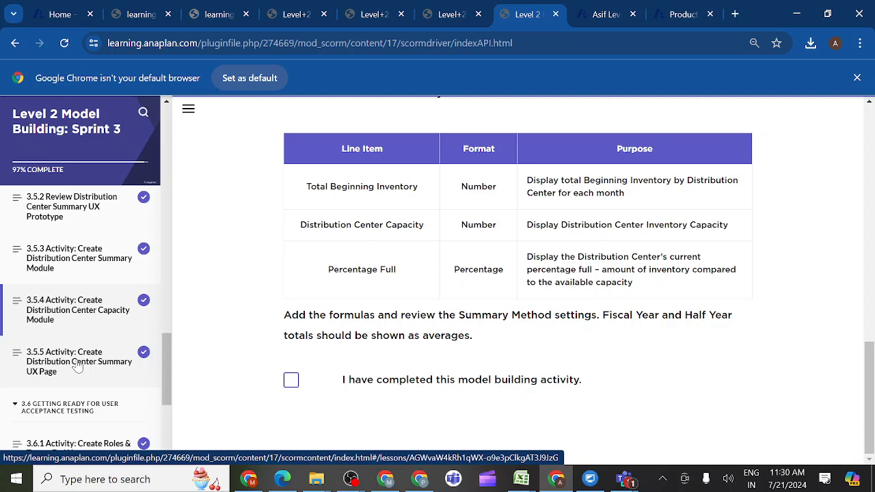
pyautogui.scroll(5, 79, 366)
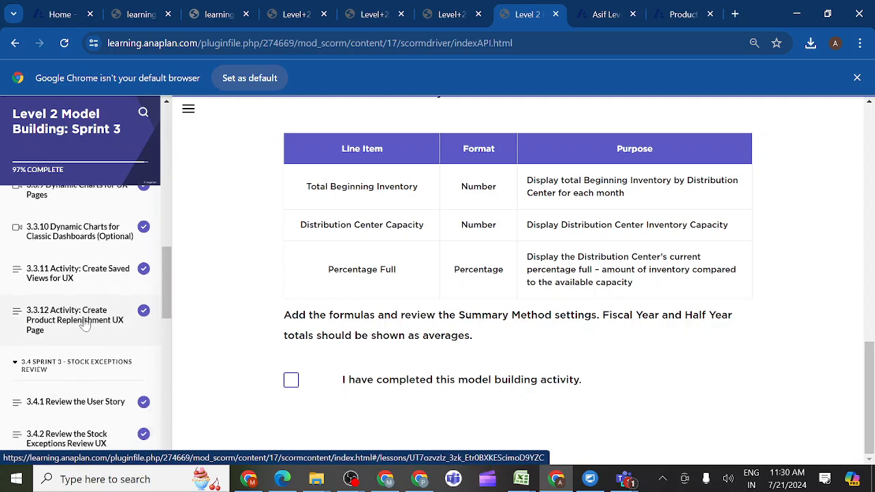
pyautogui.click(85, 326)
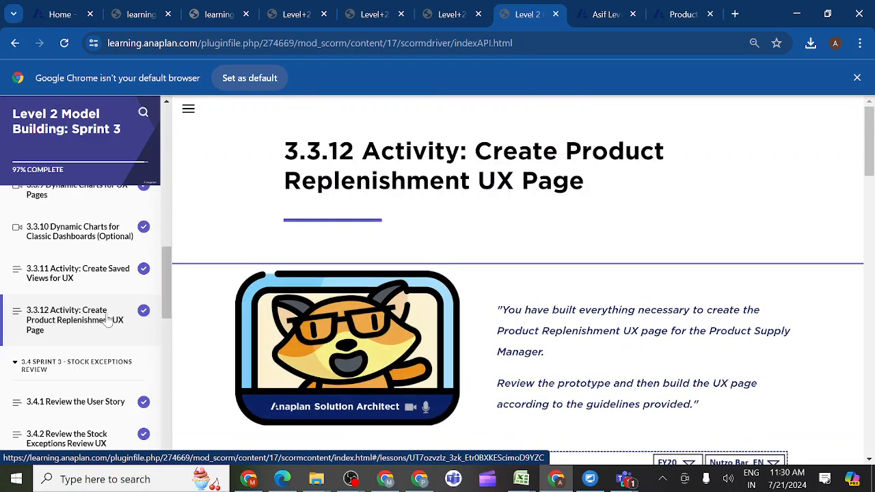
# - Go through the remaining lessons in the course outline and open lesson 3.6.4 Writing Test Scripts
pyautogui.moveTo(169, 298); pyautogui.dragTo(149, 407)
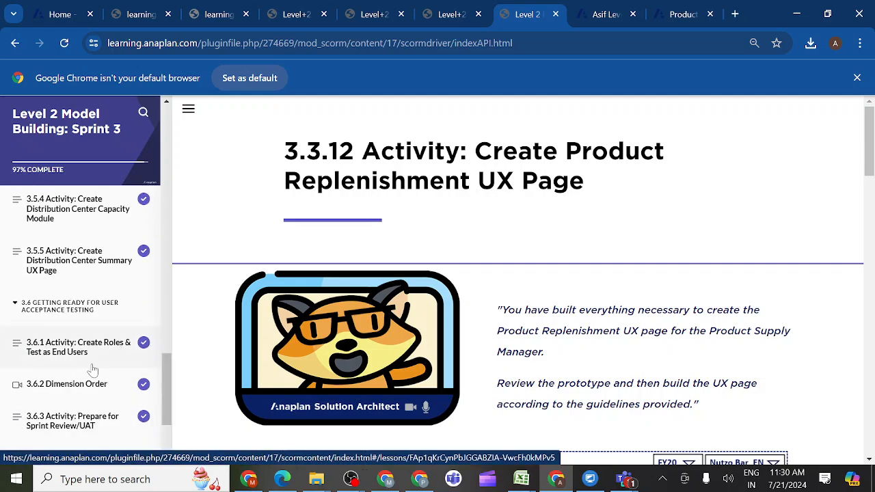
pyautogui.moveTo(167, 393); pyautogui.dragTo(168, 400)
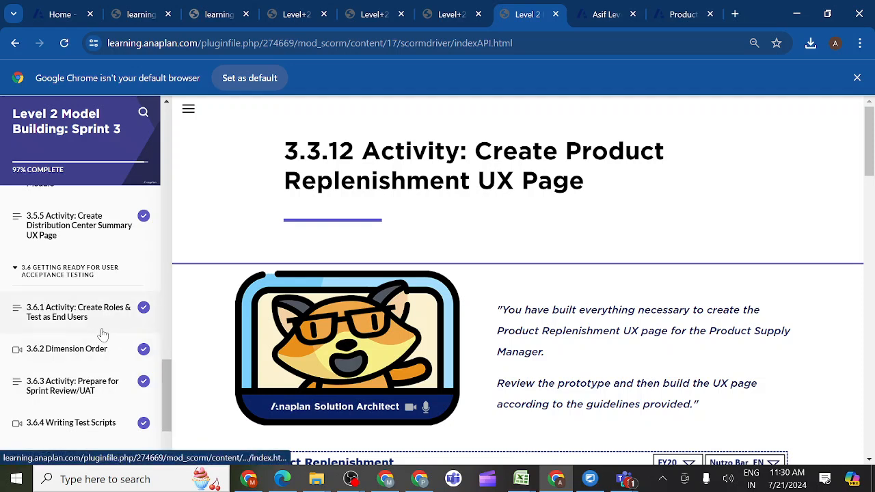
pyautogui.click(101, 425)
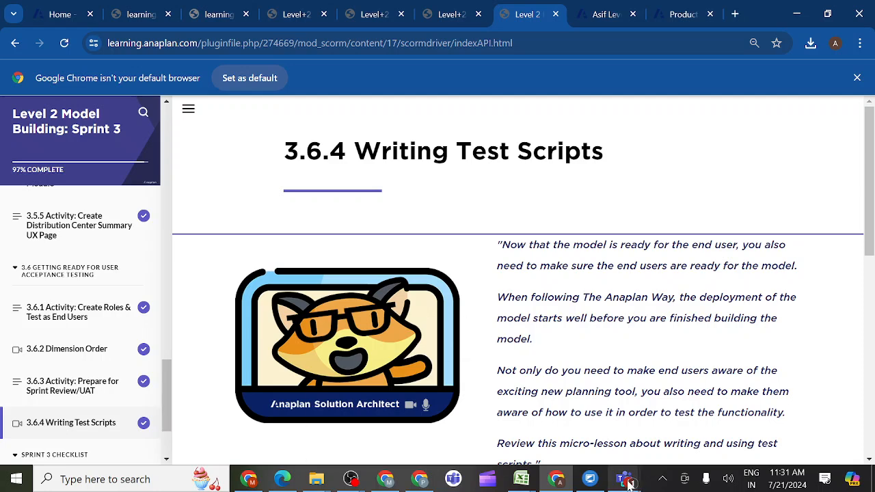
# - Switch to the Anaplan evening class meeting in Teams and stop sharing the screen
pyautogui.moveTo(629, 484)
pyautogui.click(629, 431)
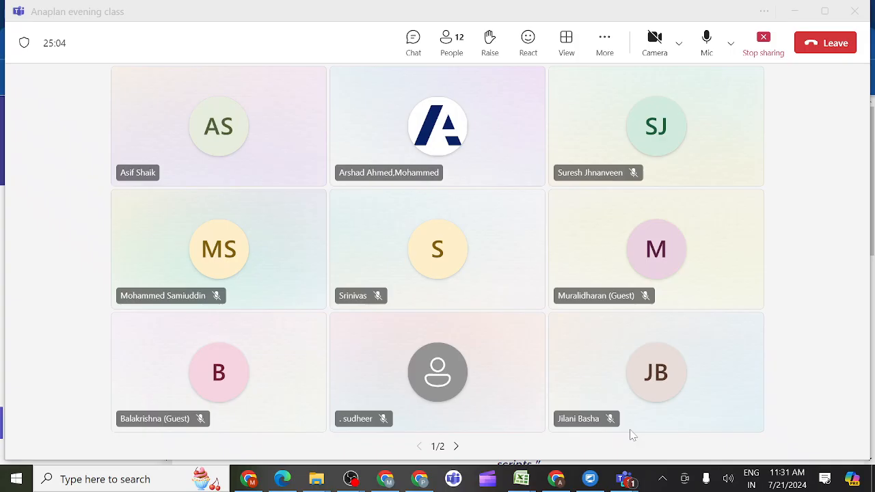
pyautogui.click(765, 40)
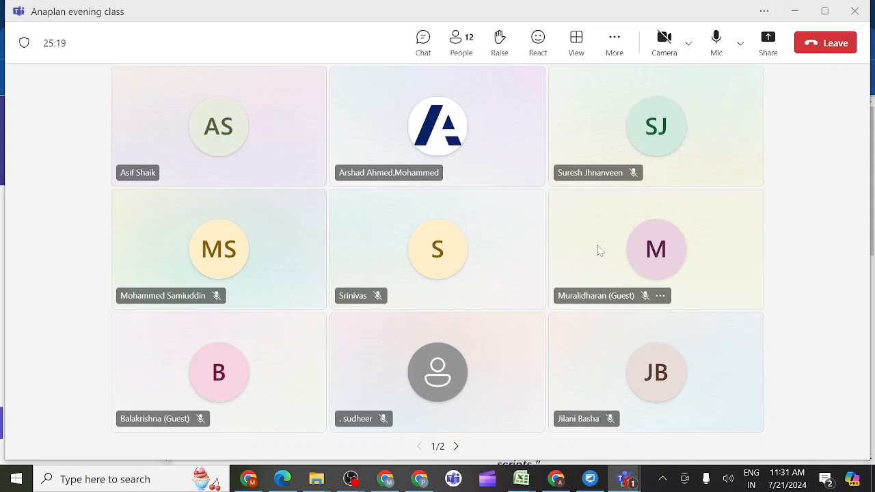
pyautogui.click(570, 296)
# - Switch to OBS and request to stop the running recording
pyautogui.moveTo(352, 481)
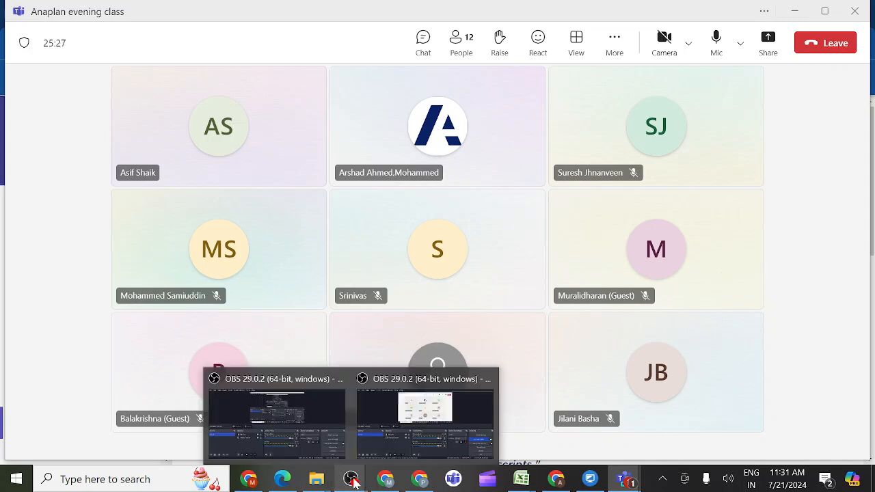
pyautogui.click(392, 414)
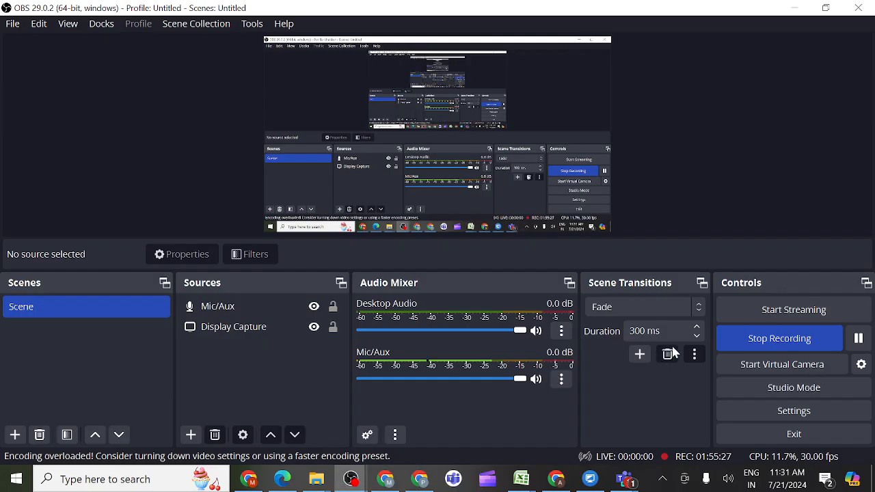
pyautogui.click(765, 338)
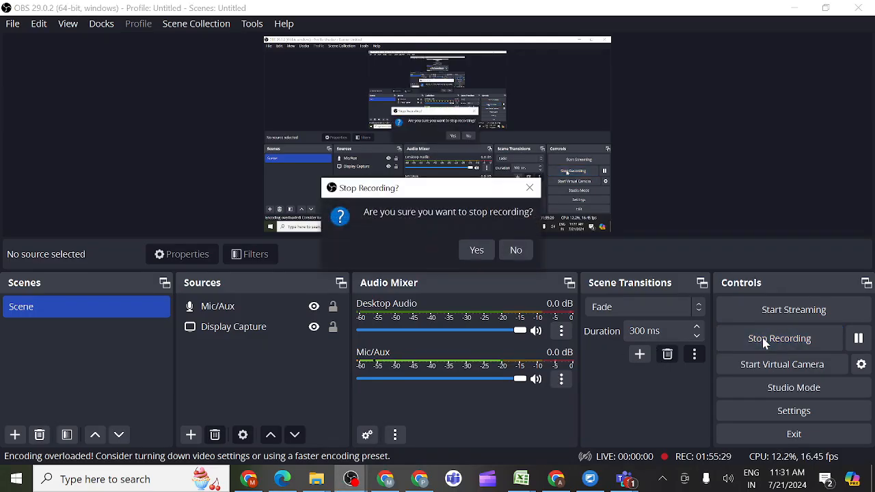